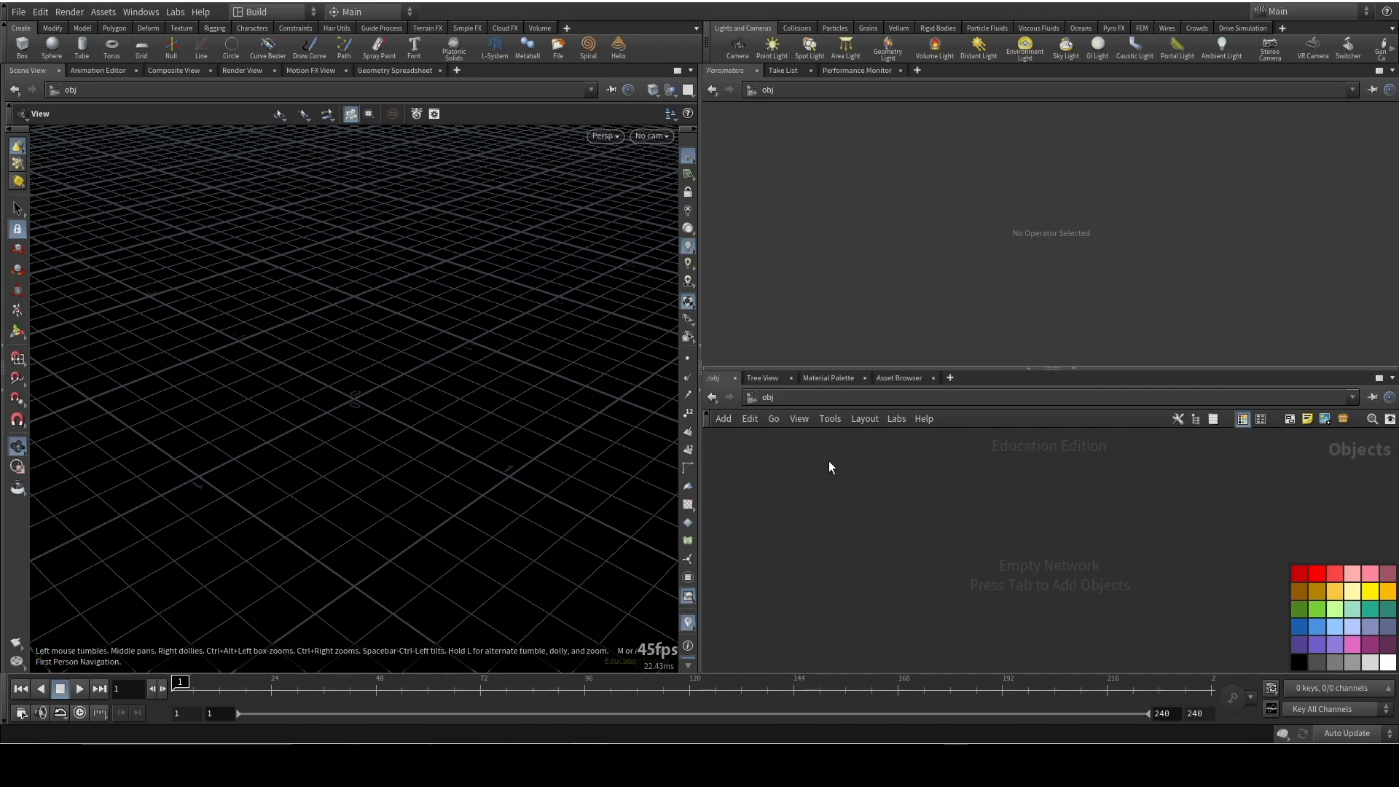
key("Tab")
key("Right")
key("Return")
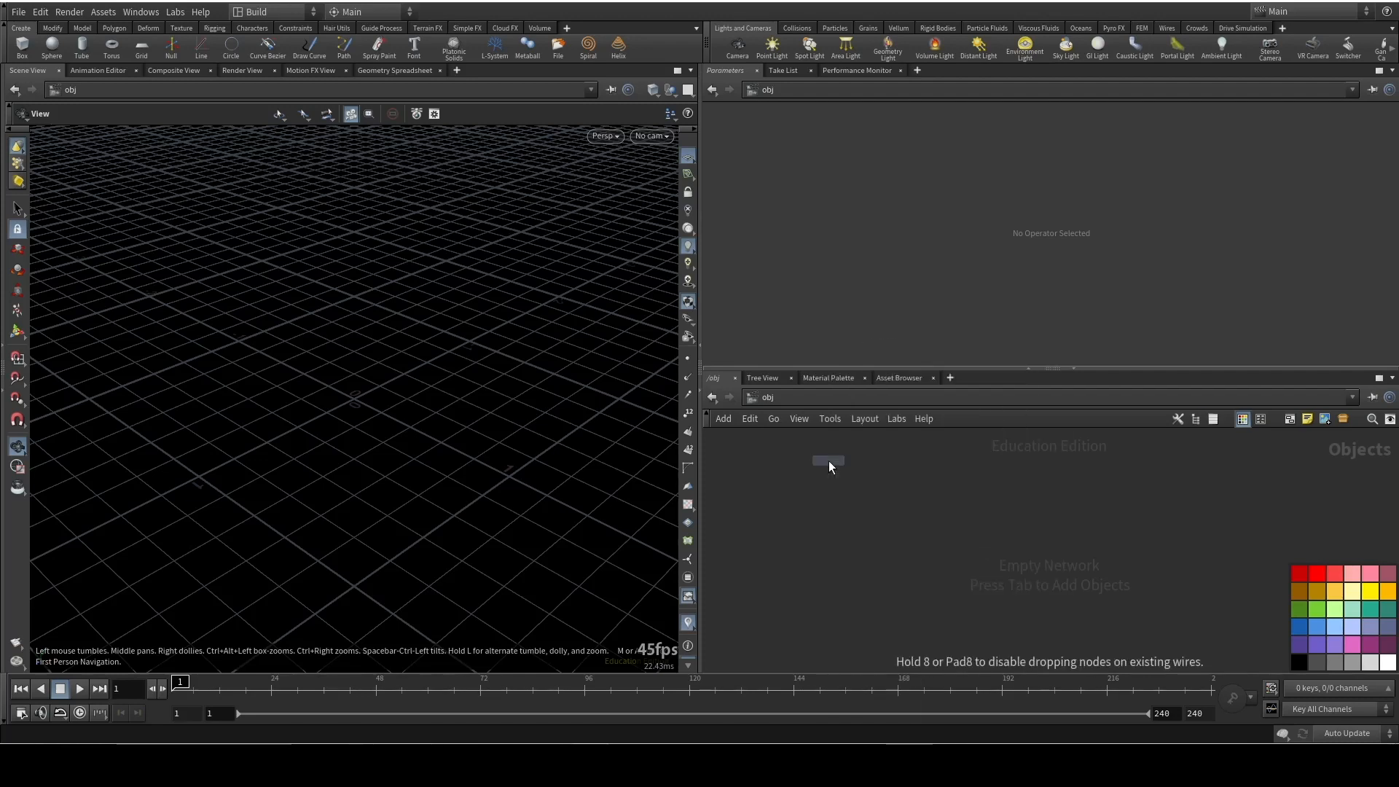
key("Escape")
Add a Geometry object to the empty object network
key("Tab")
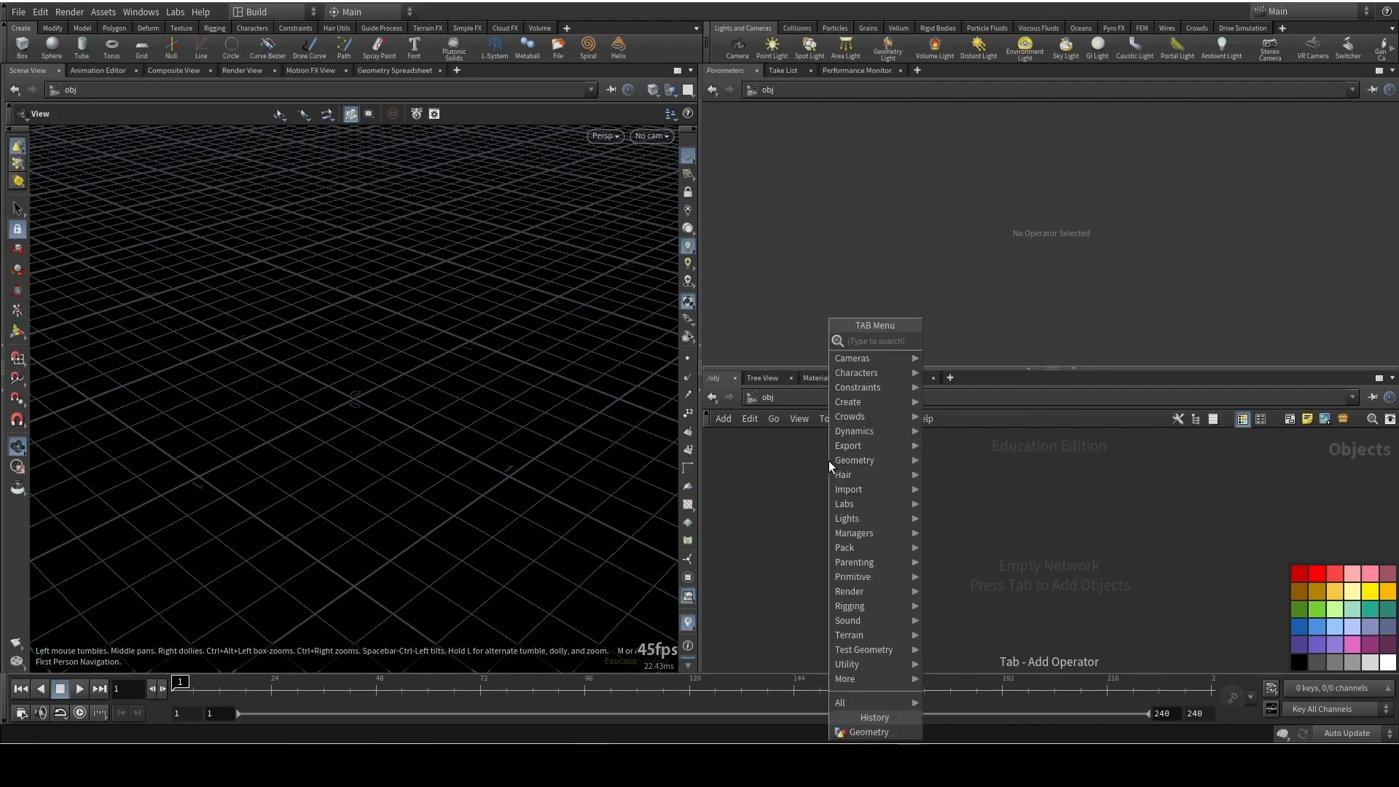
key("Right")
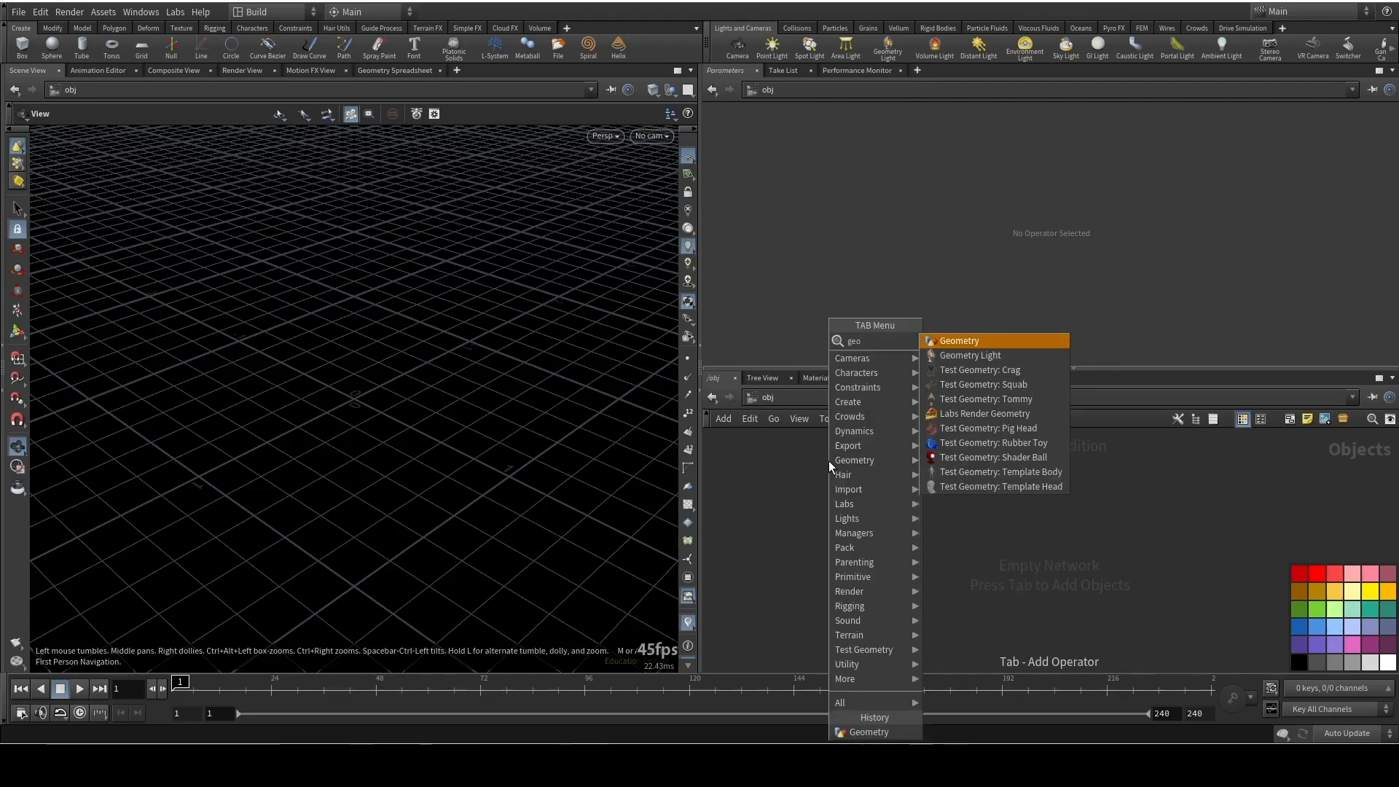
key("Return")
left_click(828, 461)
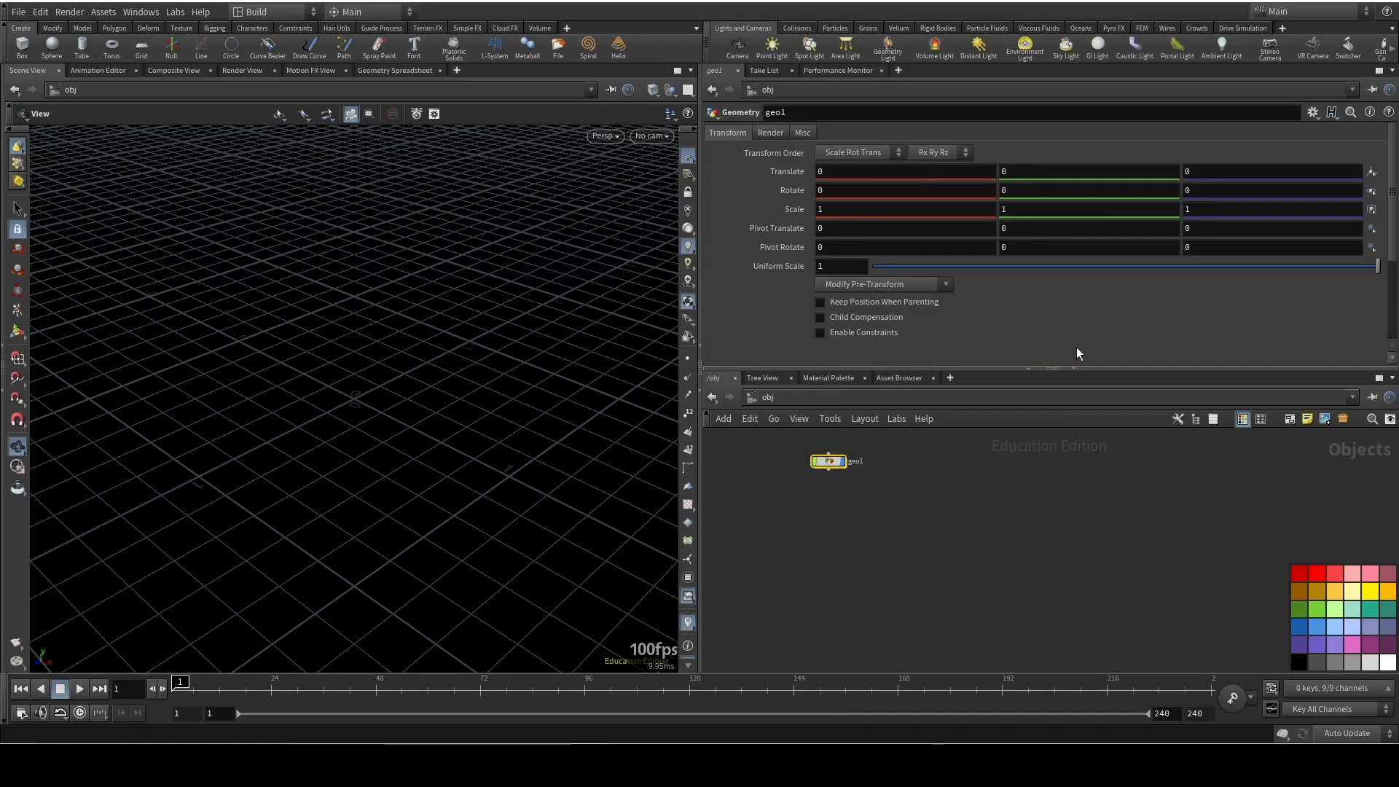
Collapse the separate parameter pane and show the node parameters inside the network editor instead
left_click(1028, 366)
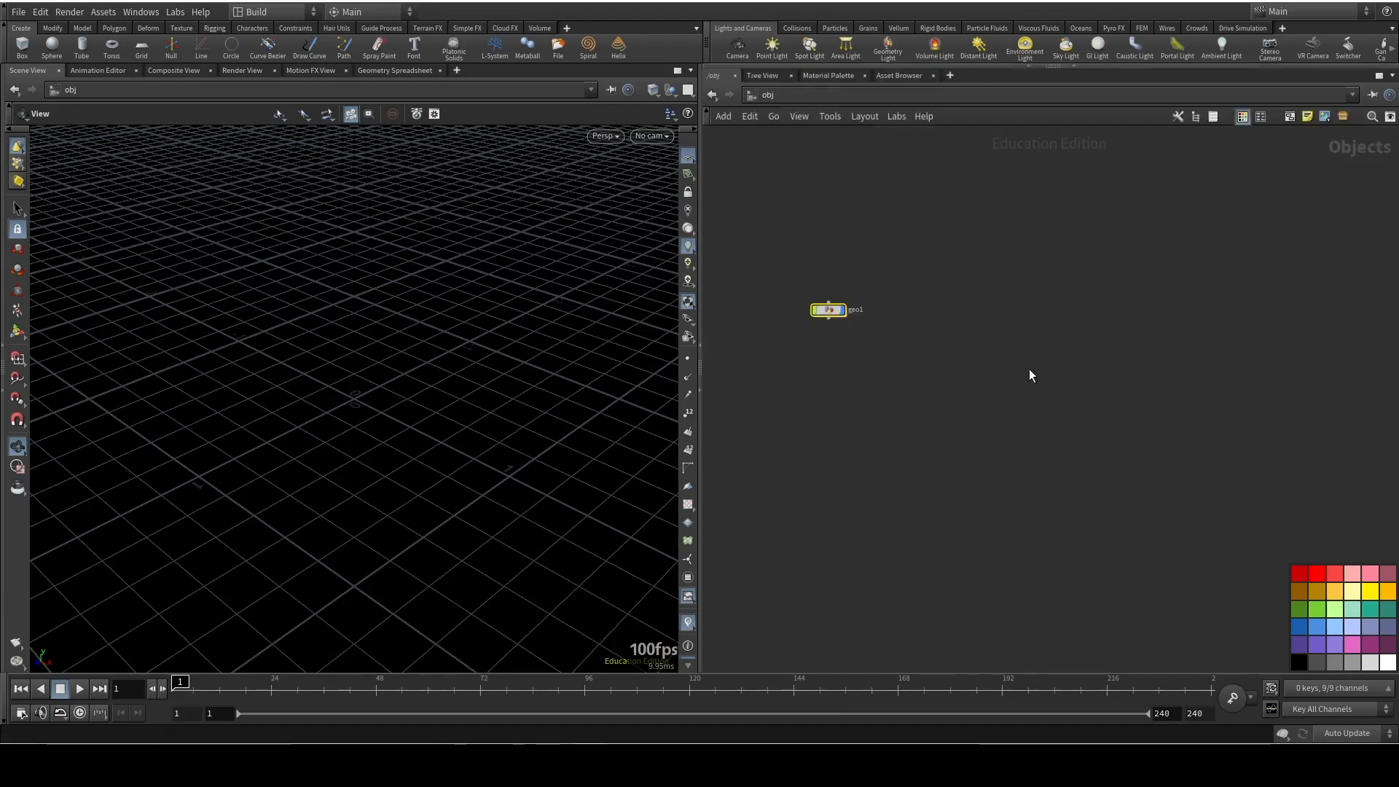
left_click(1028, 66)
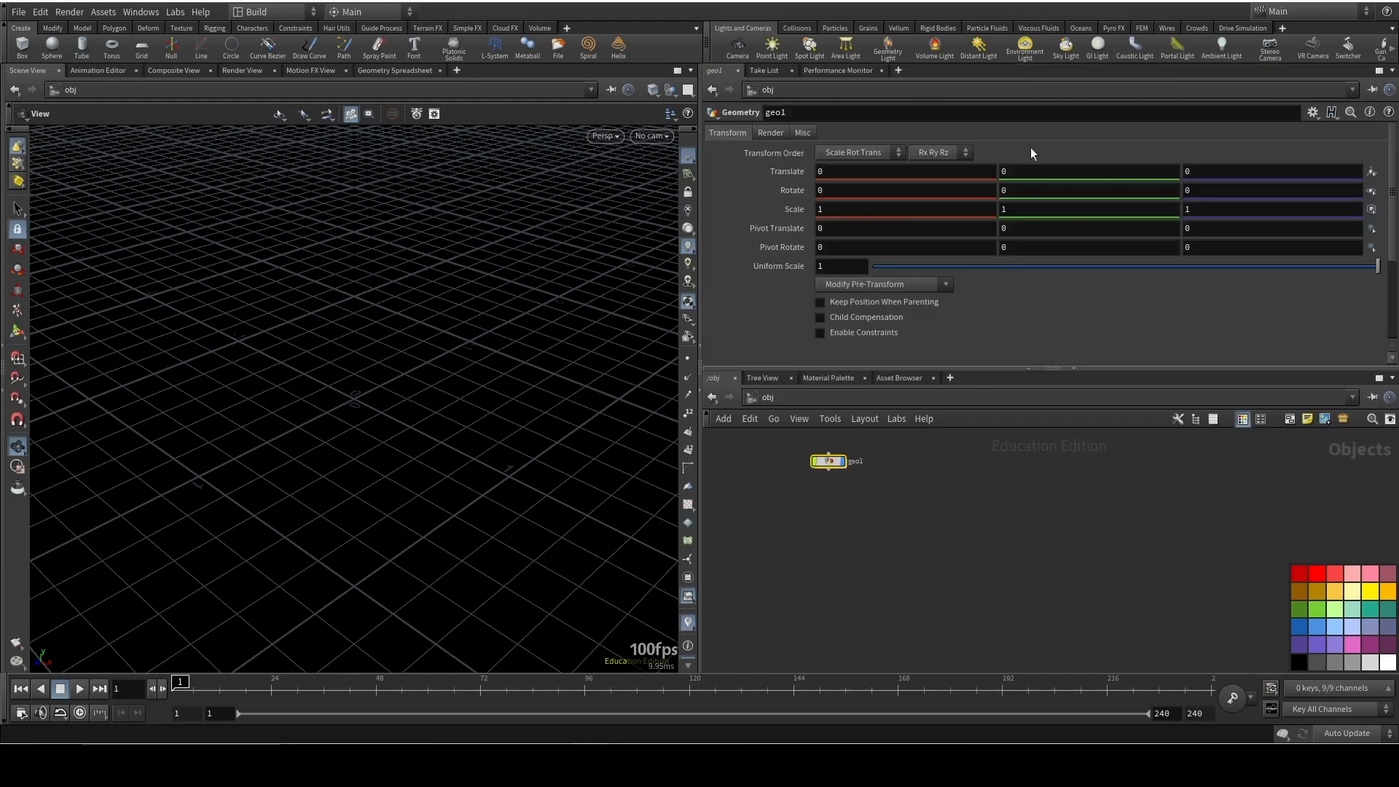
left_click(1025, 368)
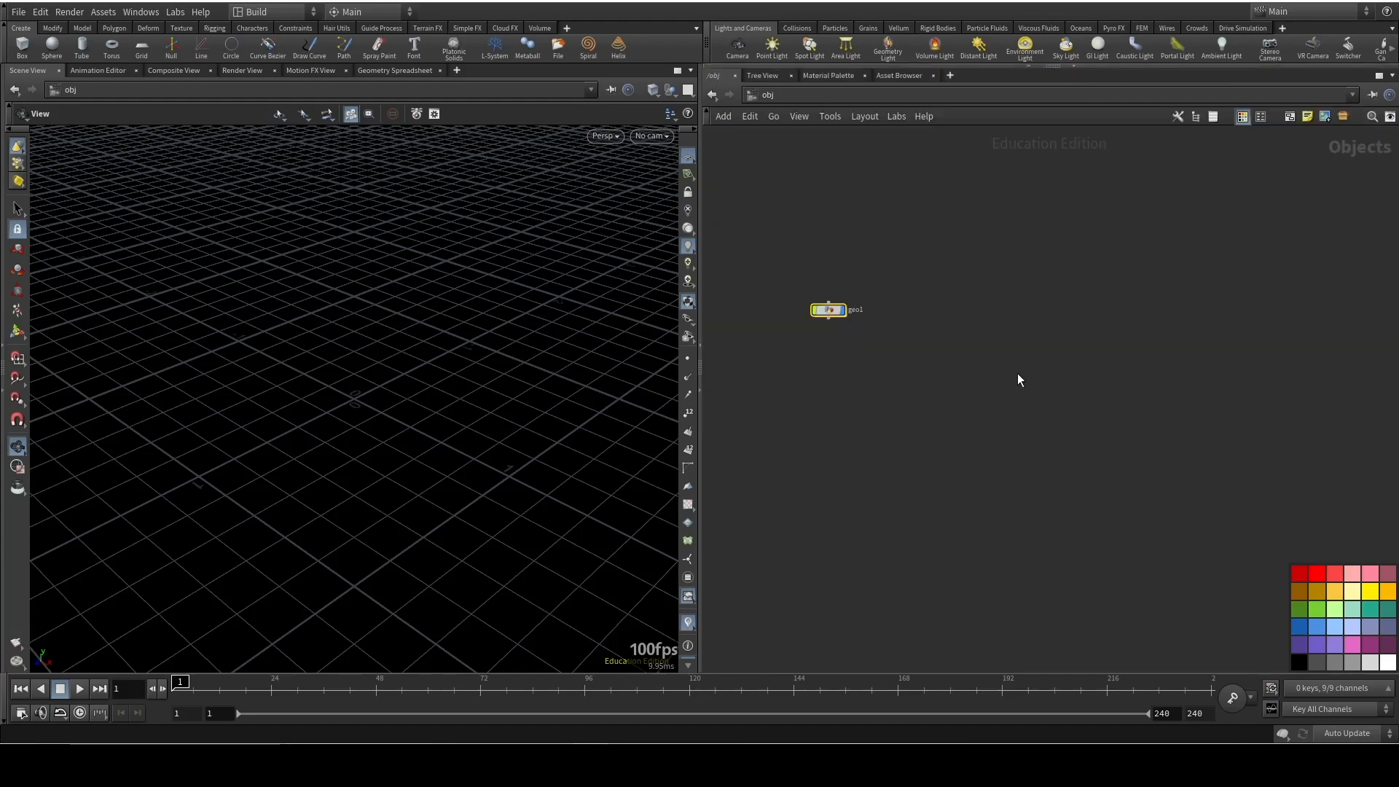
key("p")
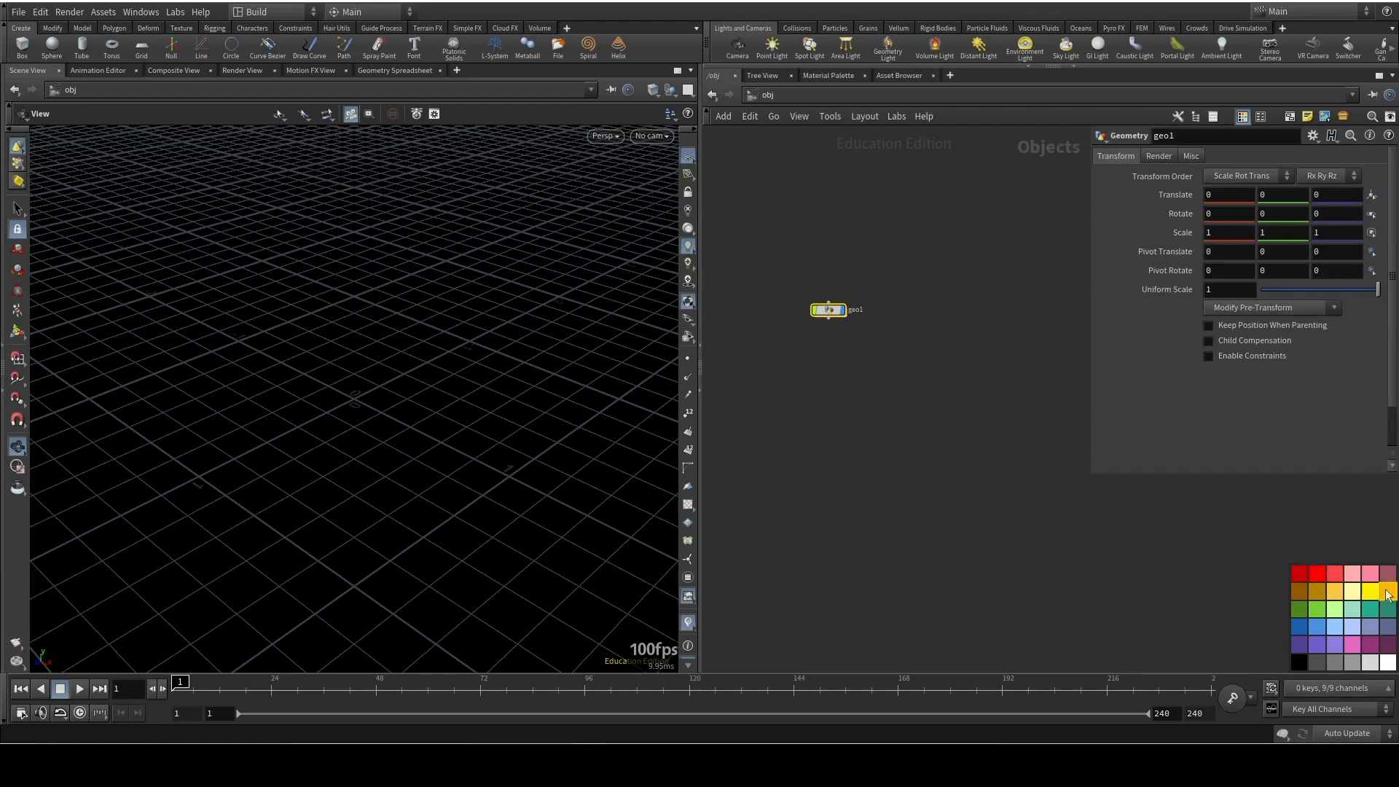
Hide the color palette in the network editor
key("c")
key("c")
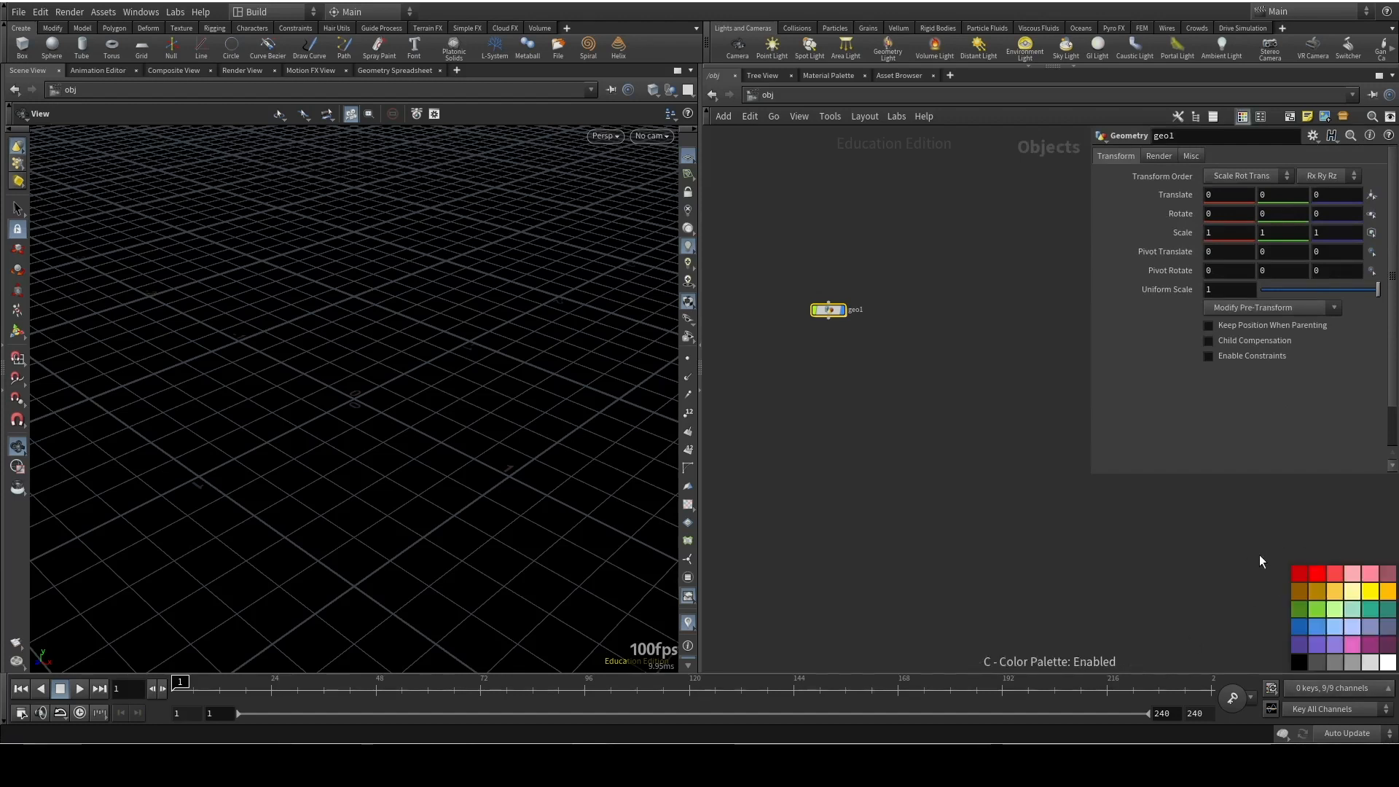
key("c")
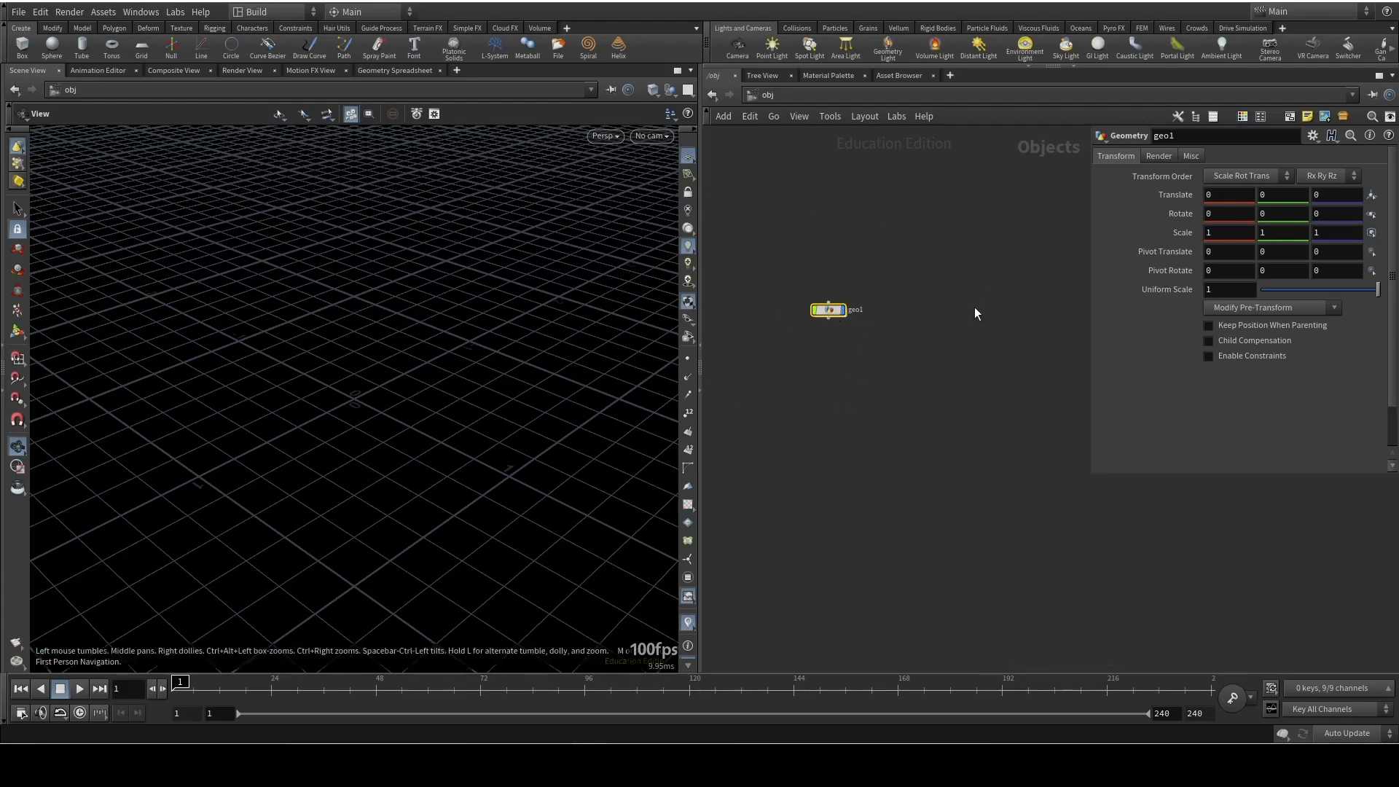
Go inside the geo1 object and add a Box node to its empty network
double_click(831, 313)
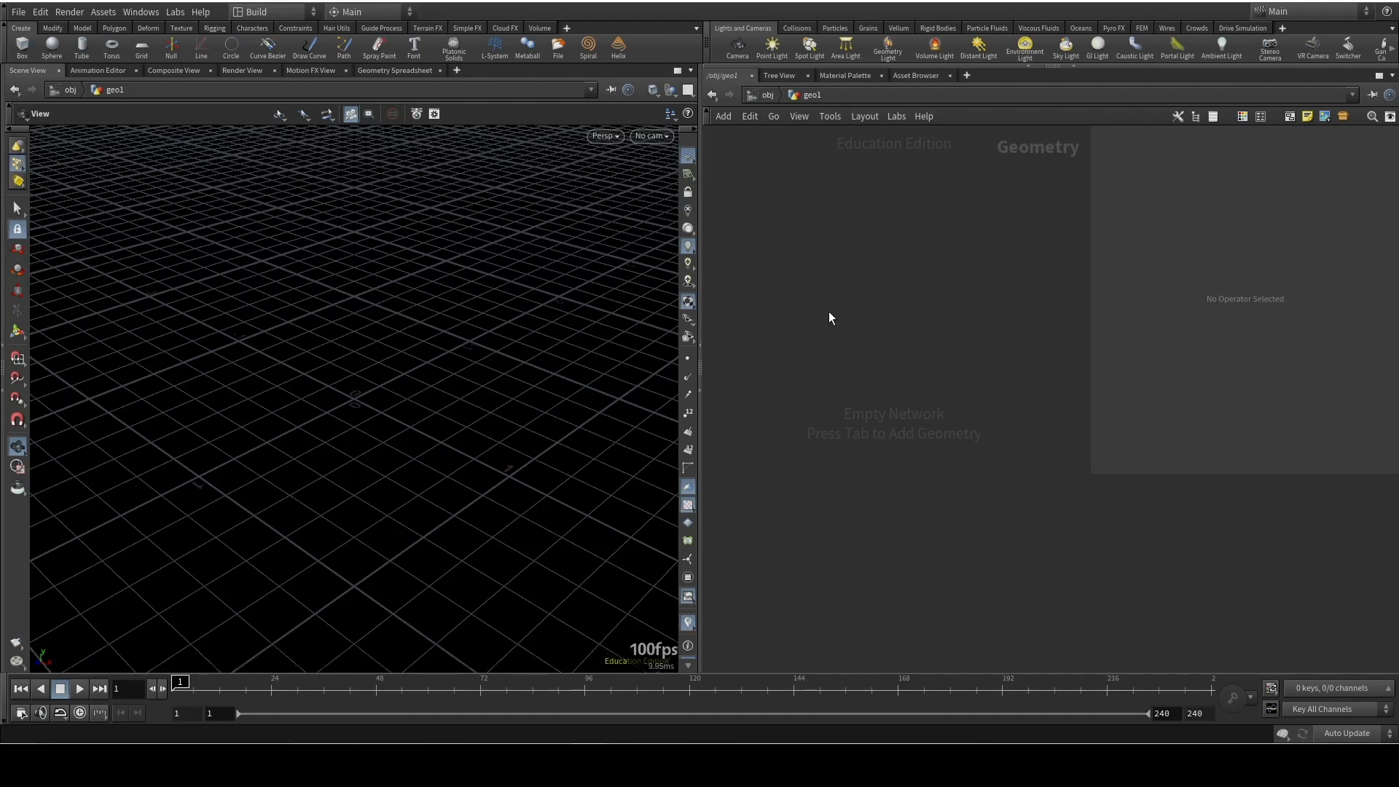
key("Tab")
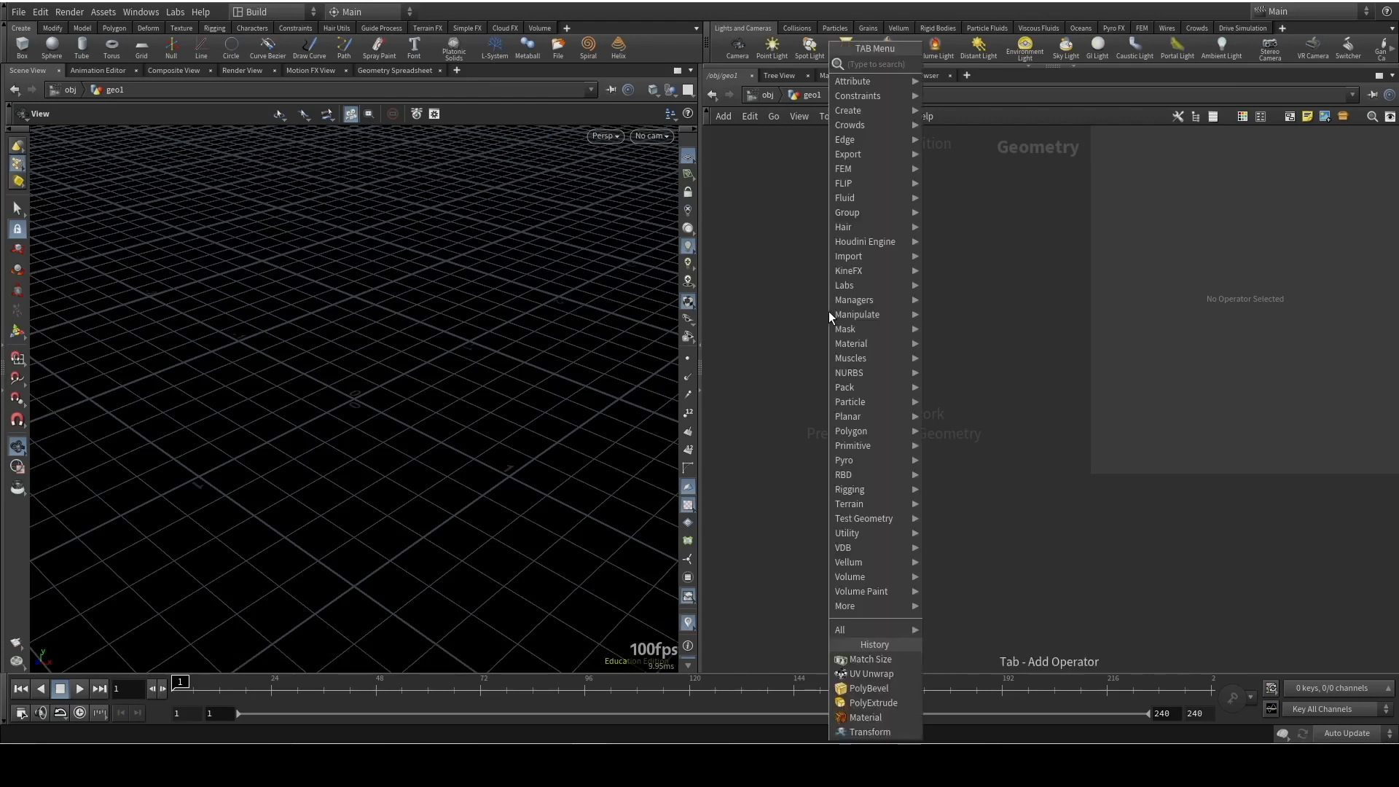
type("box")
key("Return")
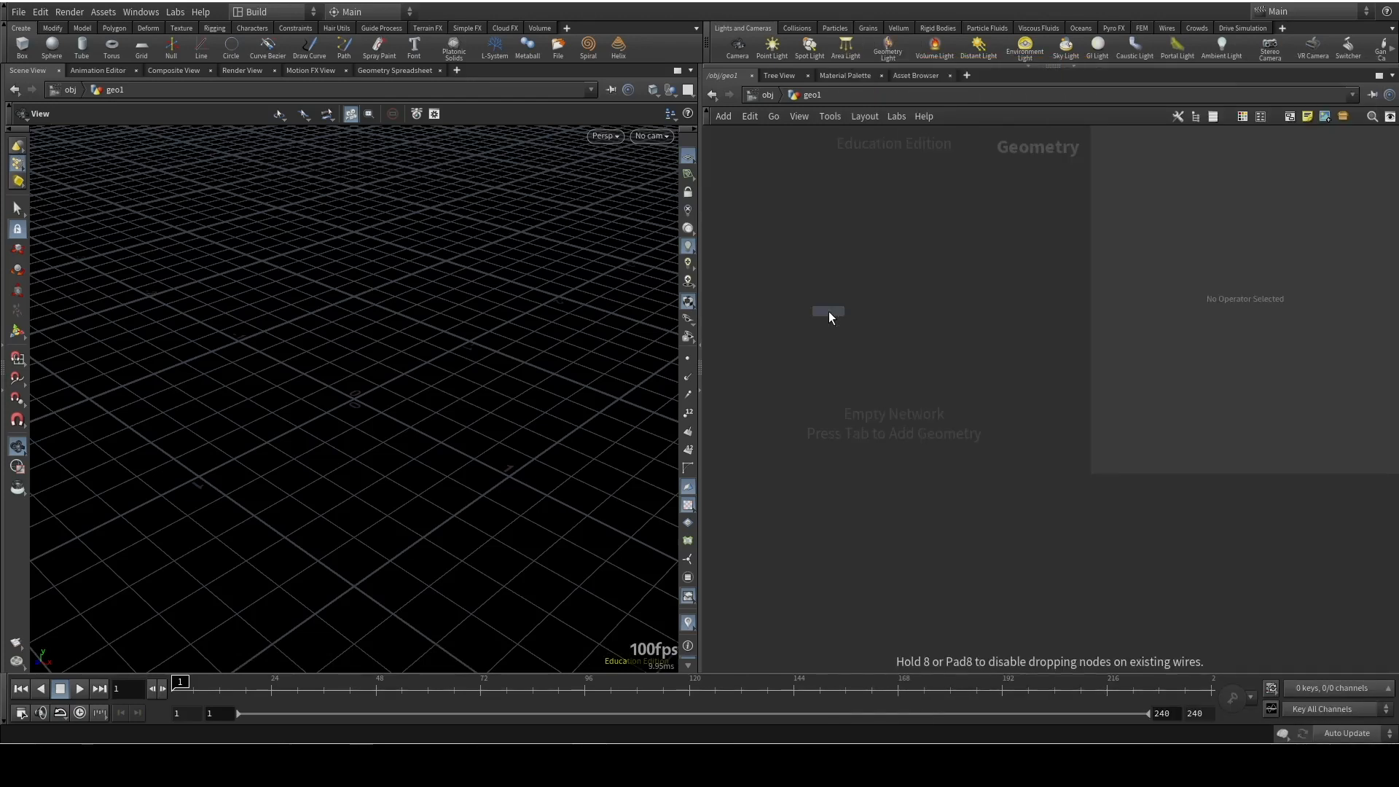
left_click(829, 312)
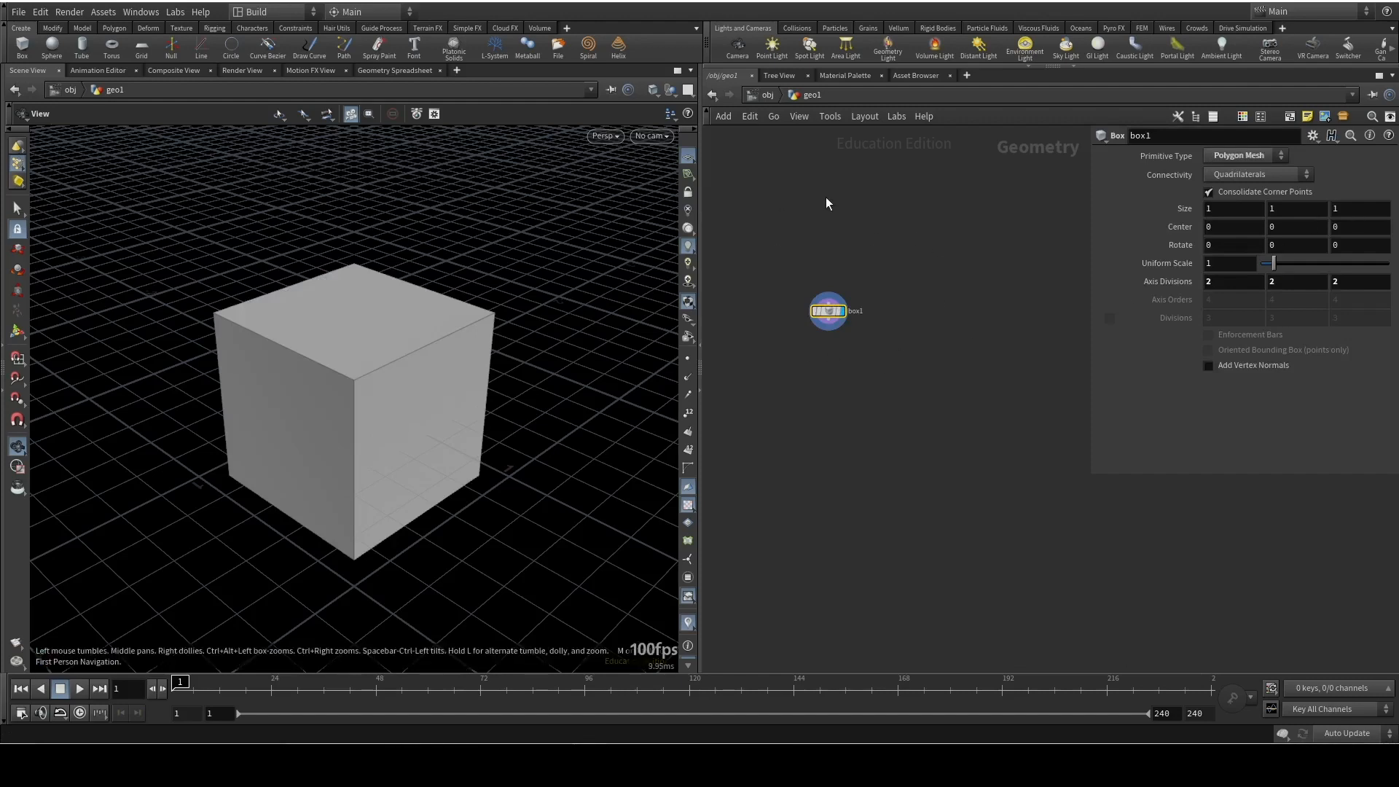
Set the box's size to 0.2 in X, 0.4 in Y and 0.05 in Z
mouse_move(359, 481)
left_mouse_down()
mouse_move(321, 576)
mouse_move(296, 462)
mouse_move(365, 481)
left_mouse_up()
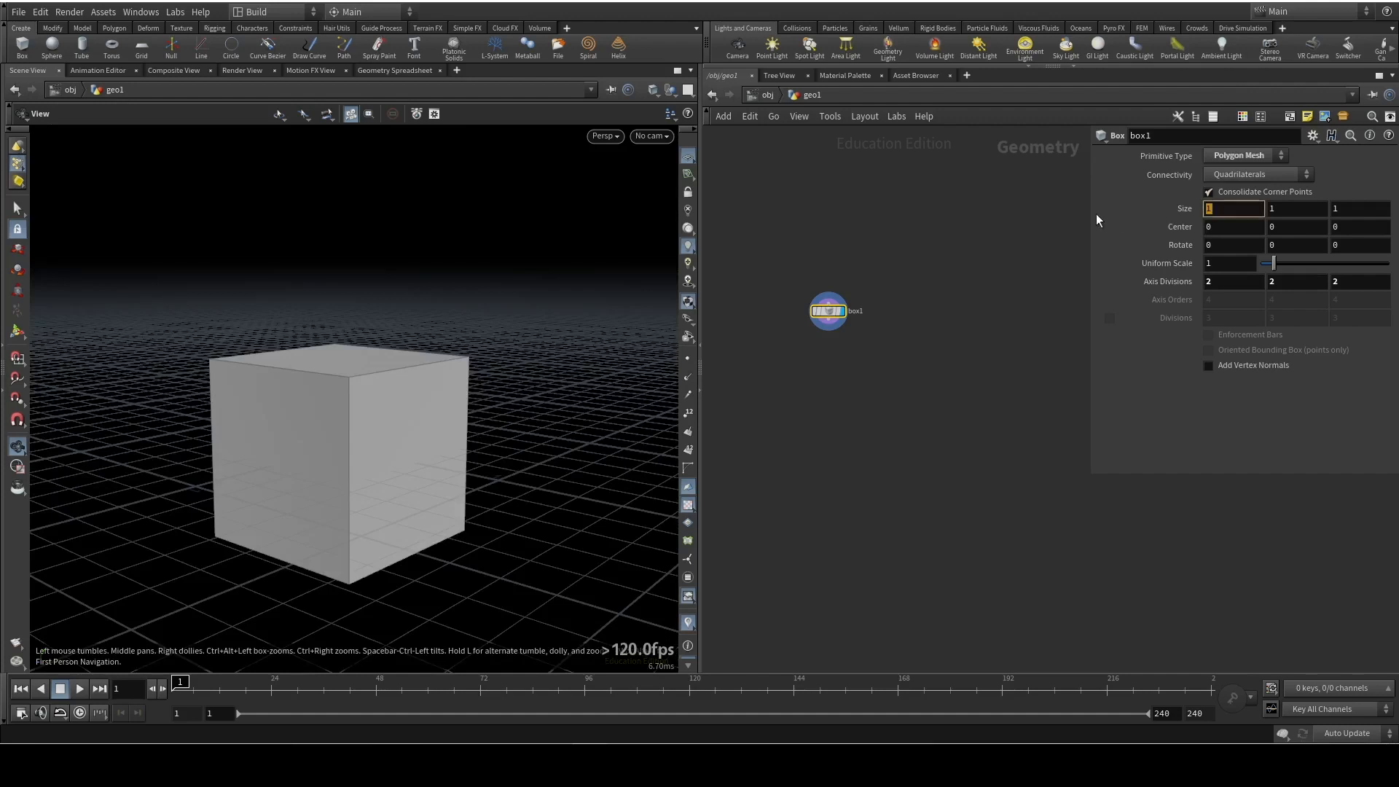
type("0.2")
key("Tab")
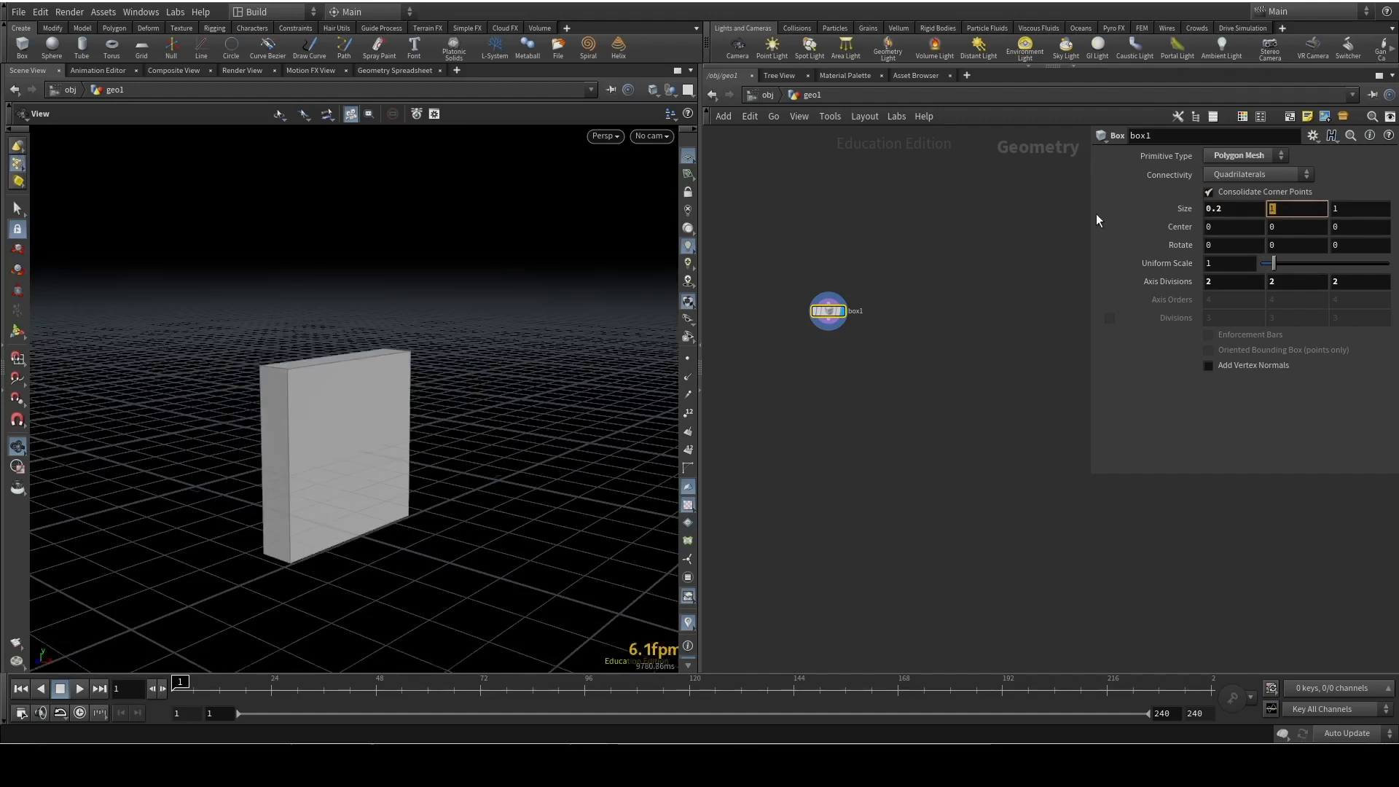
type("0.4")
key("Return")
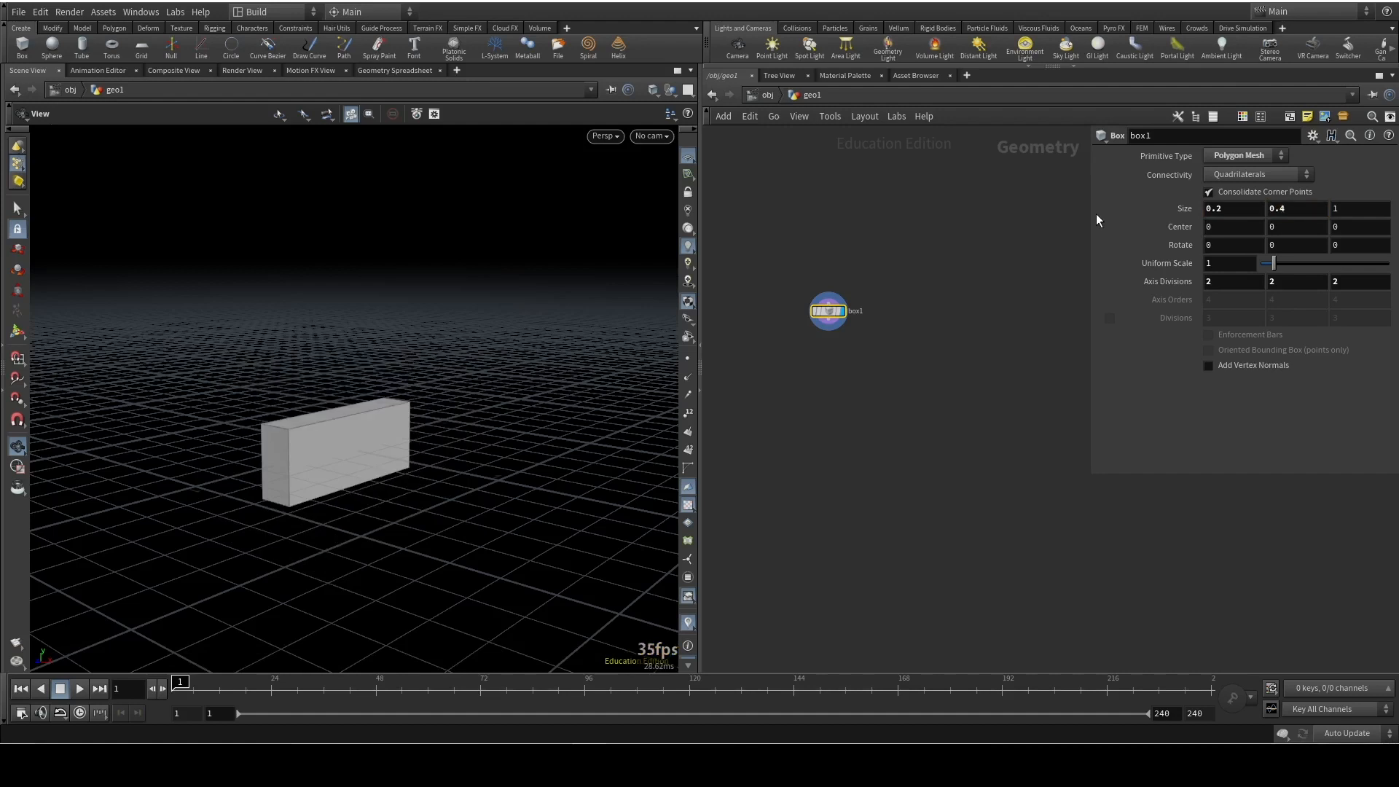
left_click(1362, 216)
key("BackSpace")
type("0.05")
key("Return")
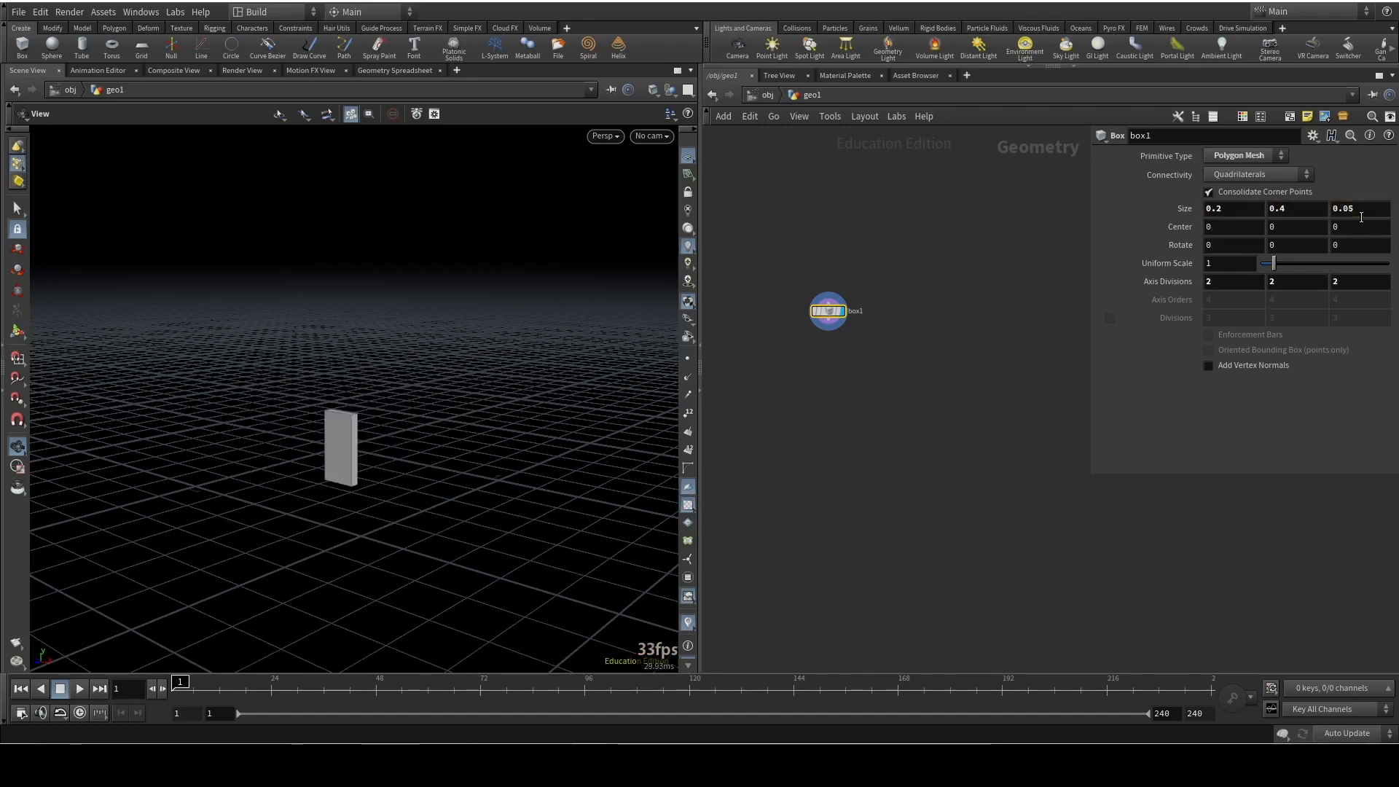
Add a Match Size node fed by the box's output and make it the displayed node
left_click_drag(414, 432, 289, 520)
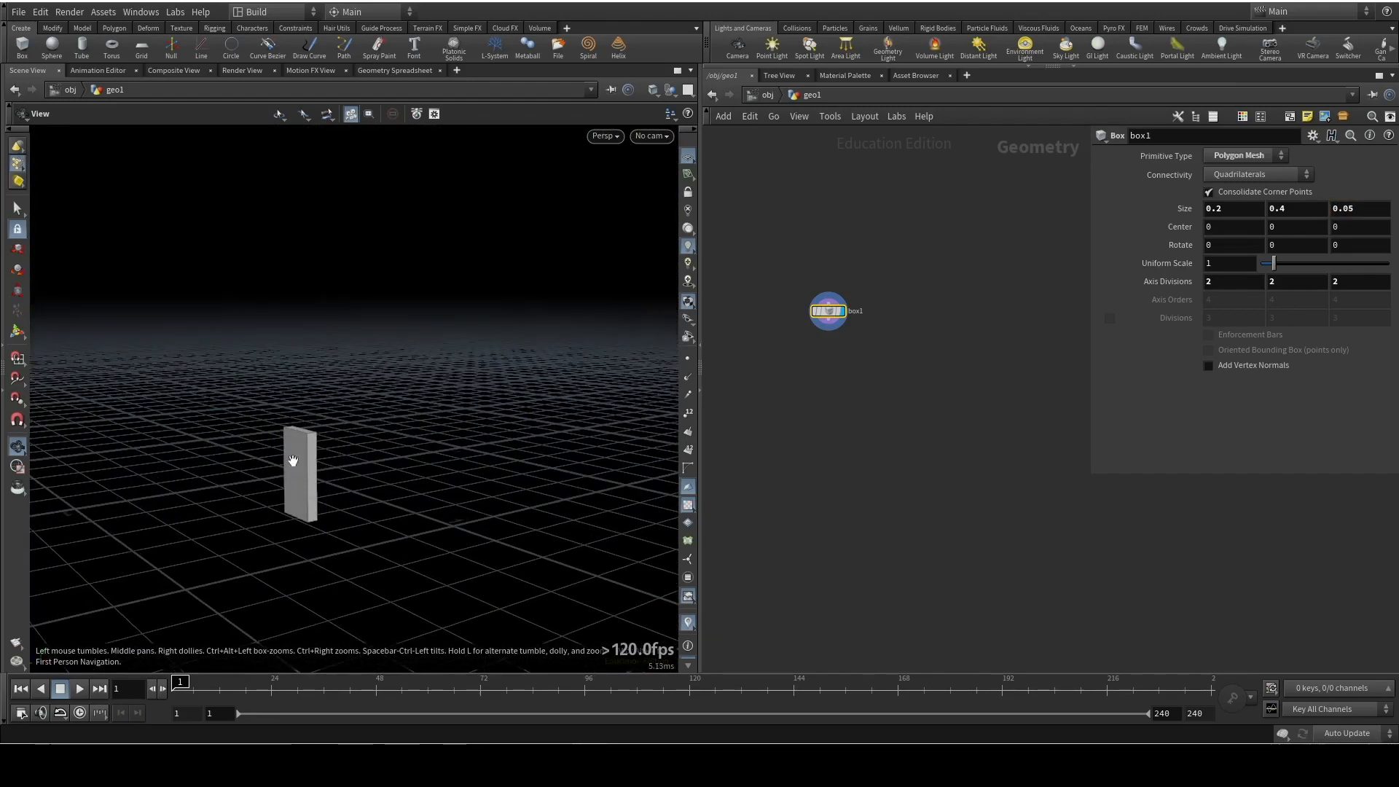
left_click_drag(360, 460, 459, 431)
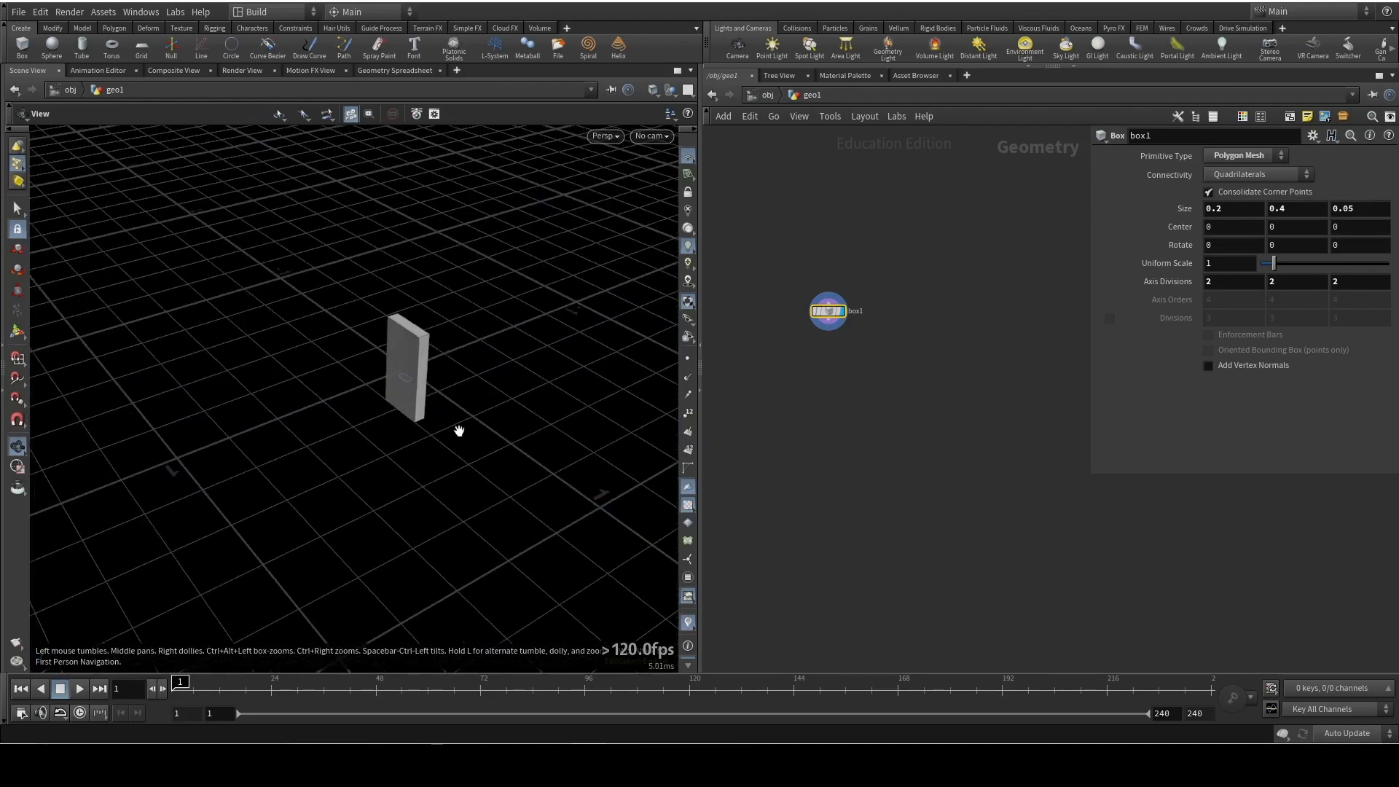
left_click(829, 333)
key("Tab")
key("Escape")
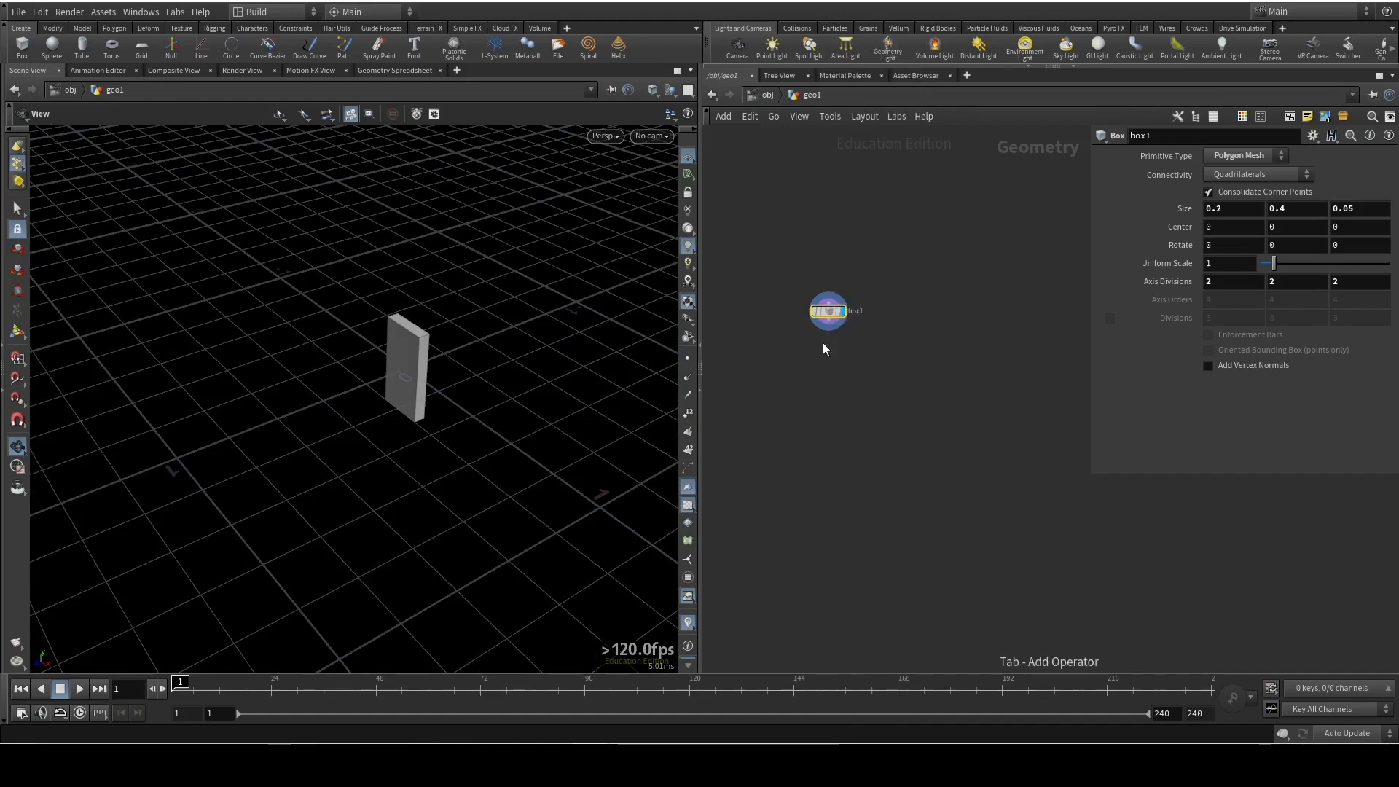
scroll(831, 348, "up", 3)
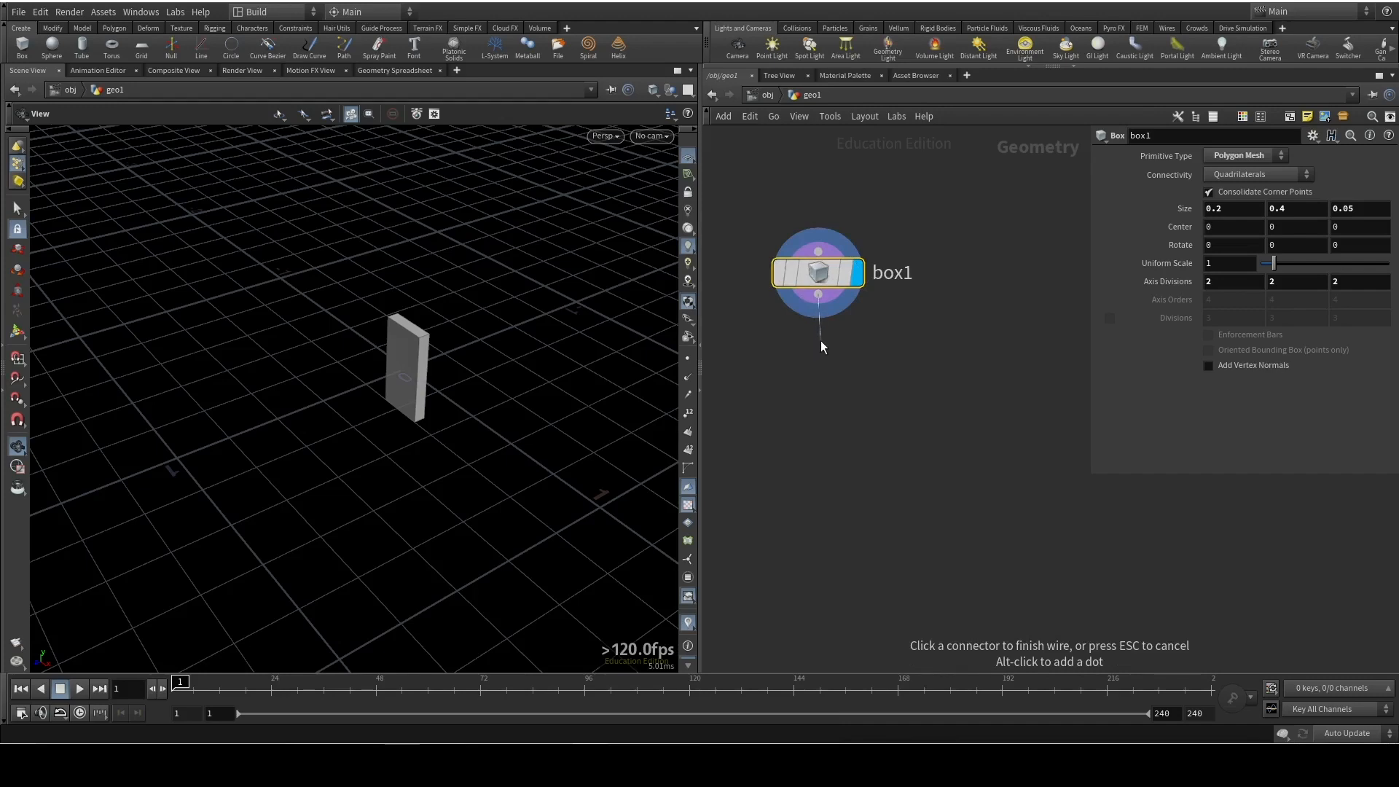
key("Tab")
type("match")
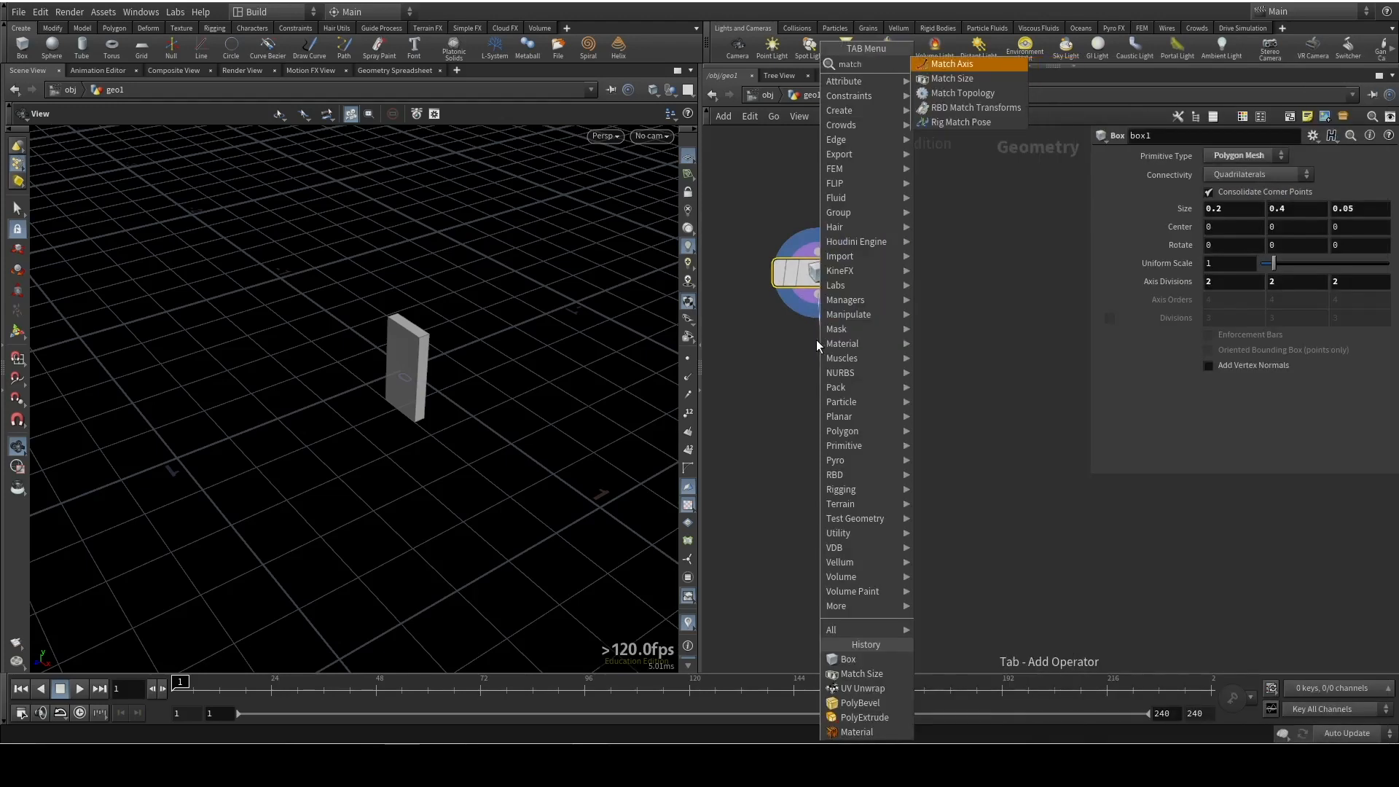
key("Return")
mouse_move(878, 379)
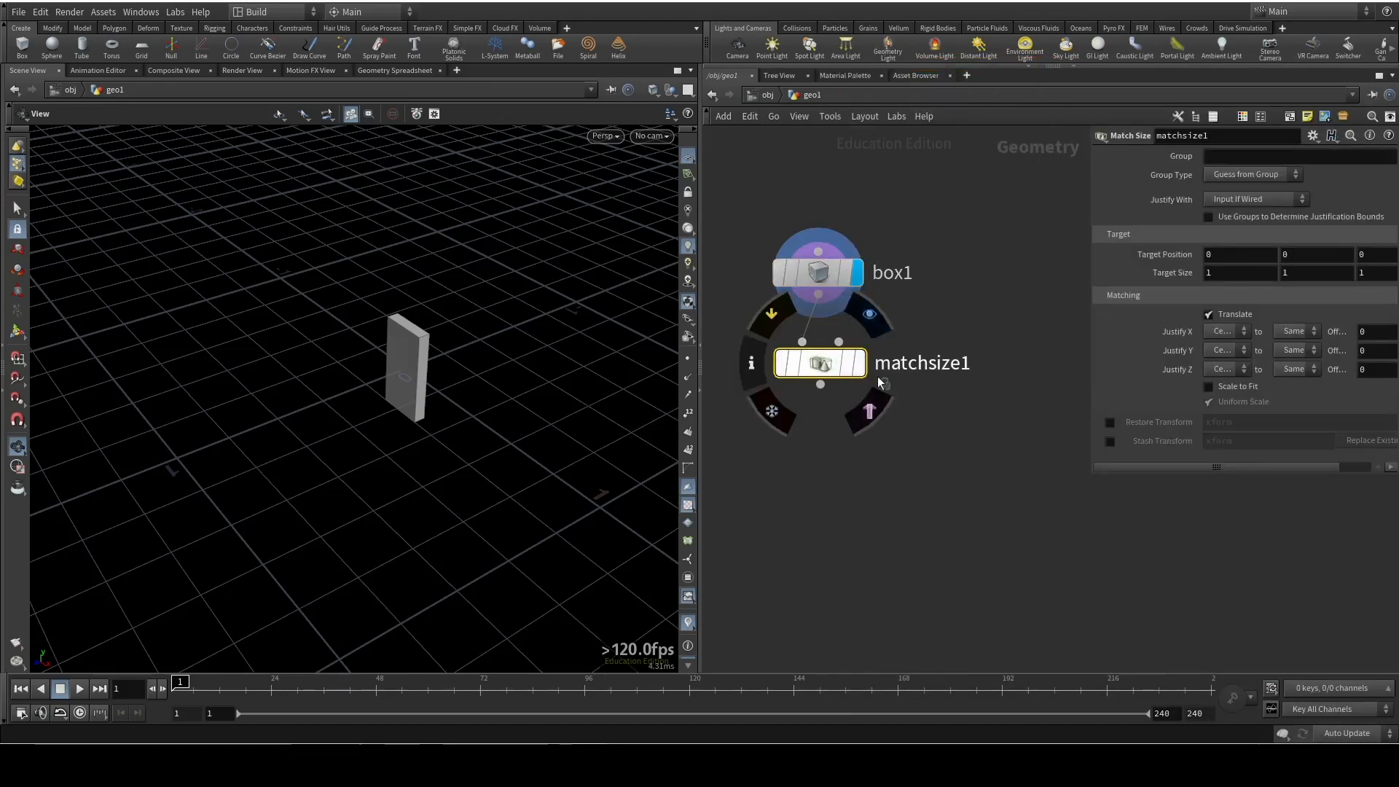
left_click(870, 315)
Display box1 for comparison, turn on its template flag, and return the display to the Match Size node
left_click_drag(427, 464, 374, 474)
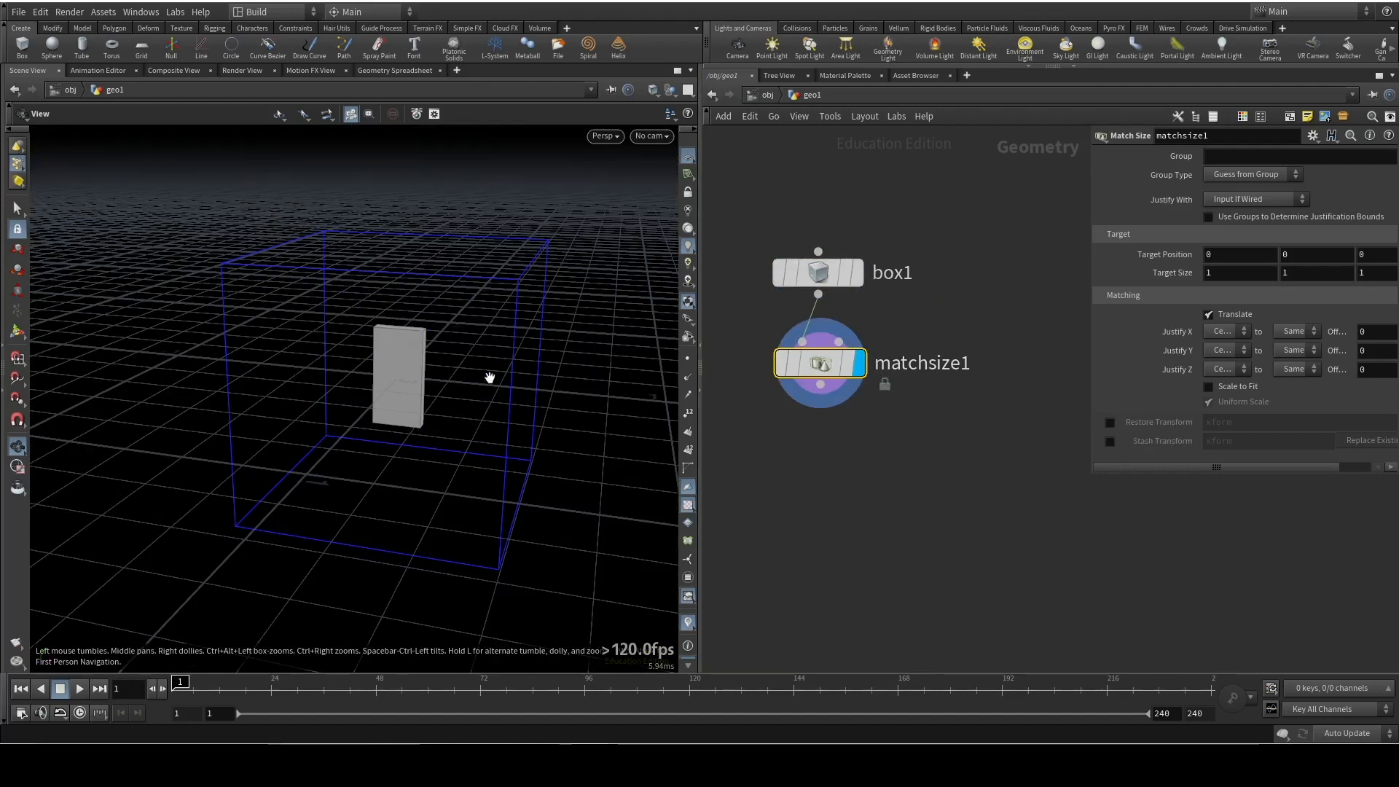
left_click(857, 272)
mouse_move(836, 282)
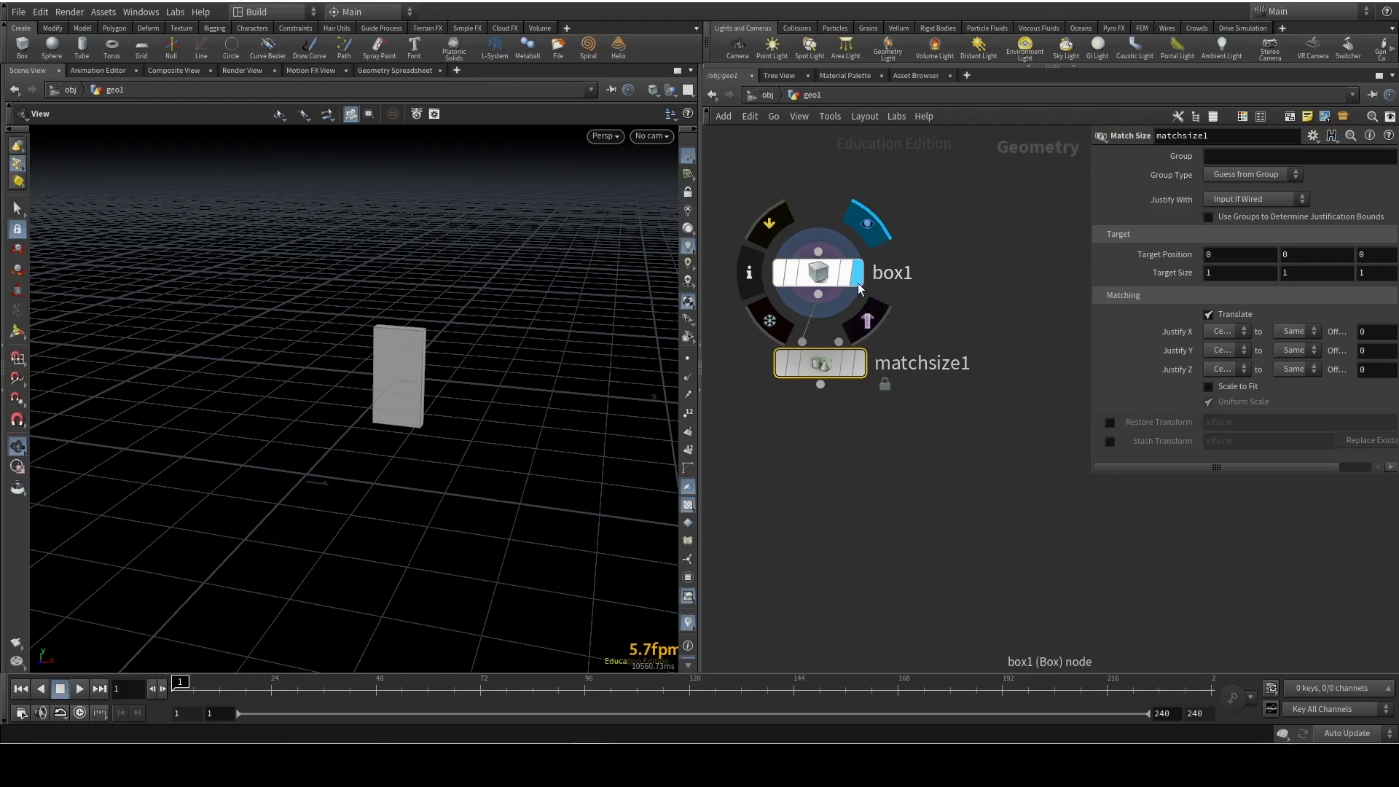
left_click(868, 320)
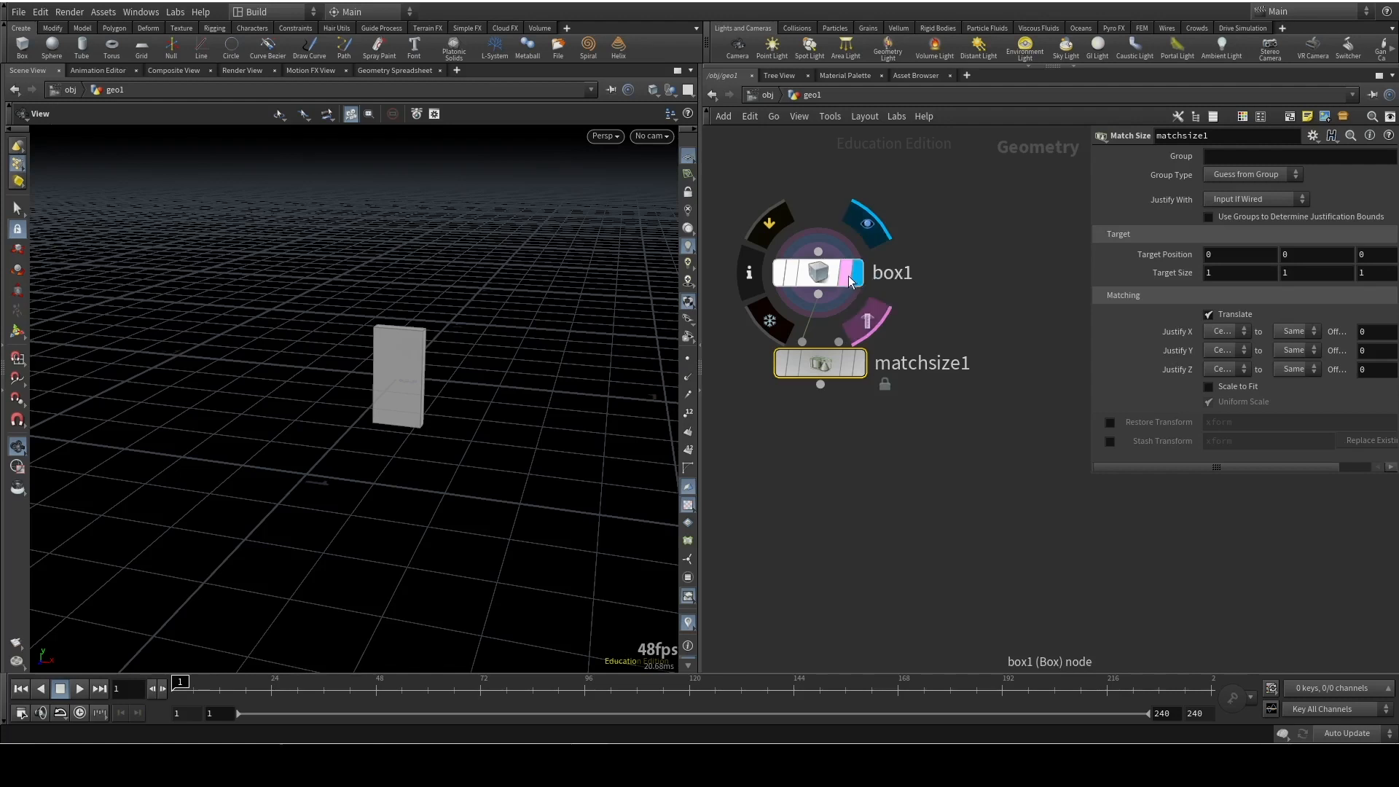
left_click(862, 372)
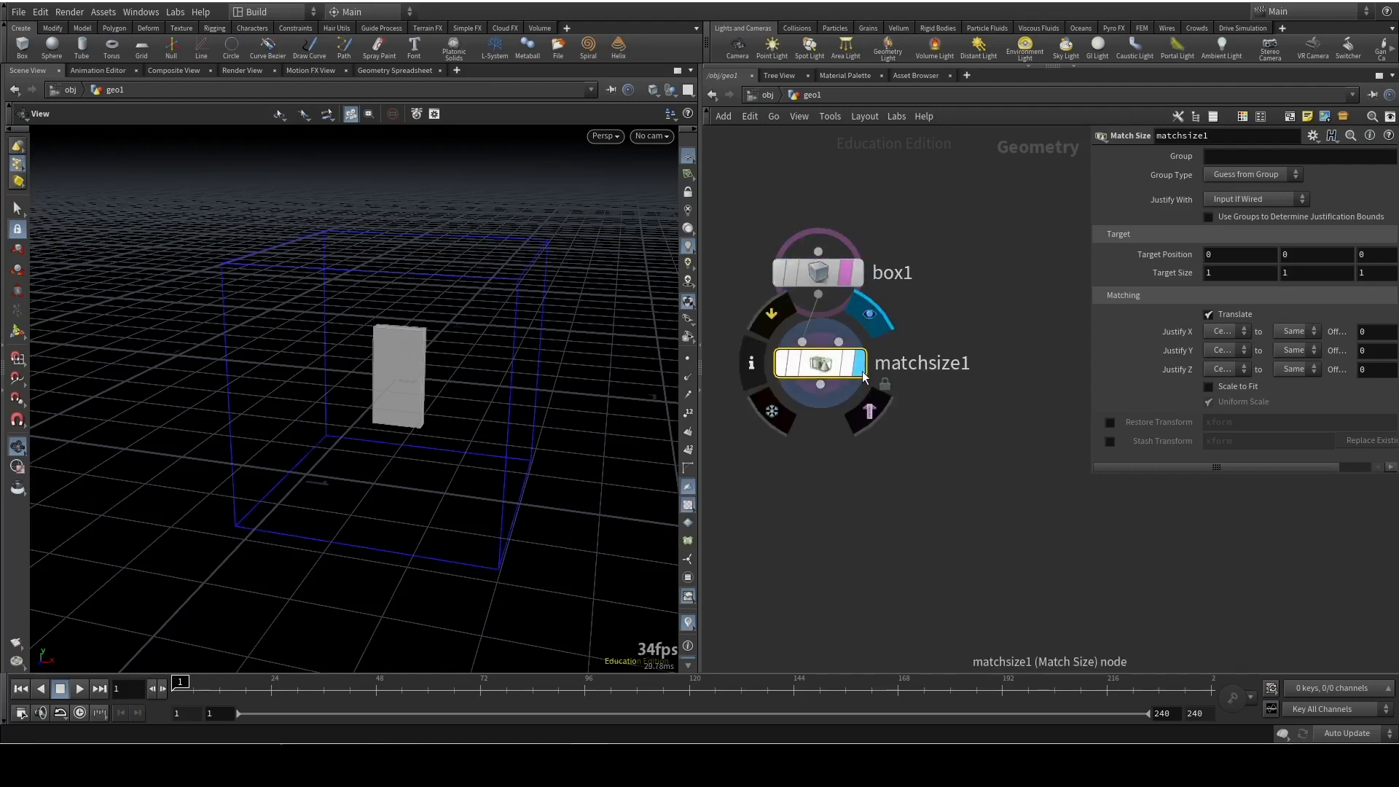
Set the Match Size node's Justify Y to Min, compare it with the templated box, and turn off box1's template flag
left_click(1222, 352)
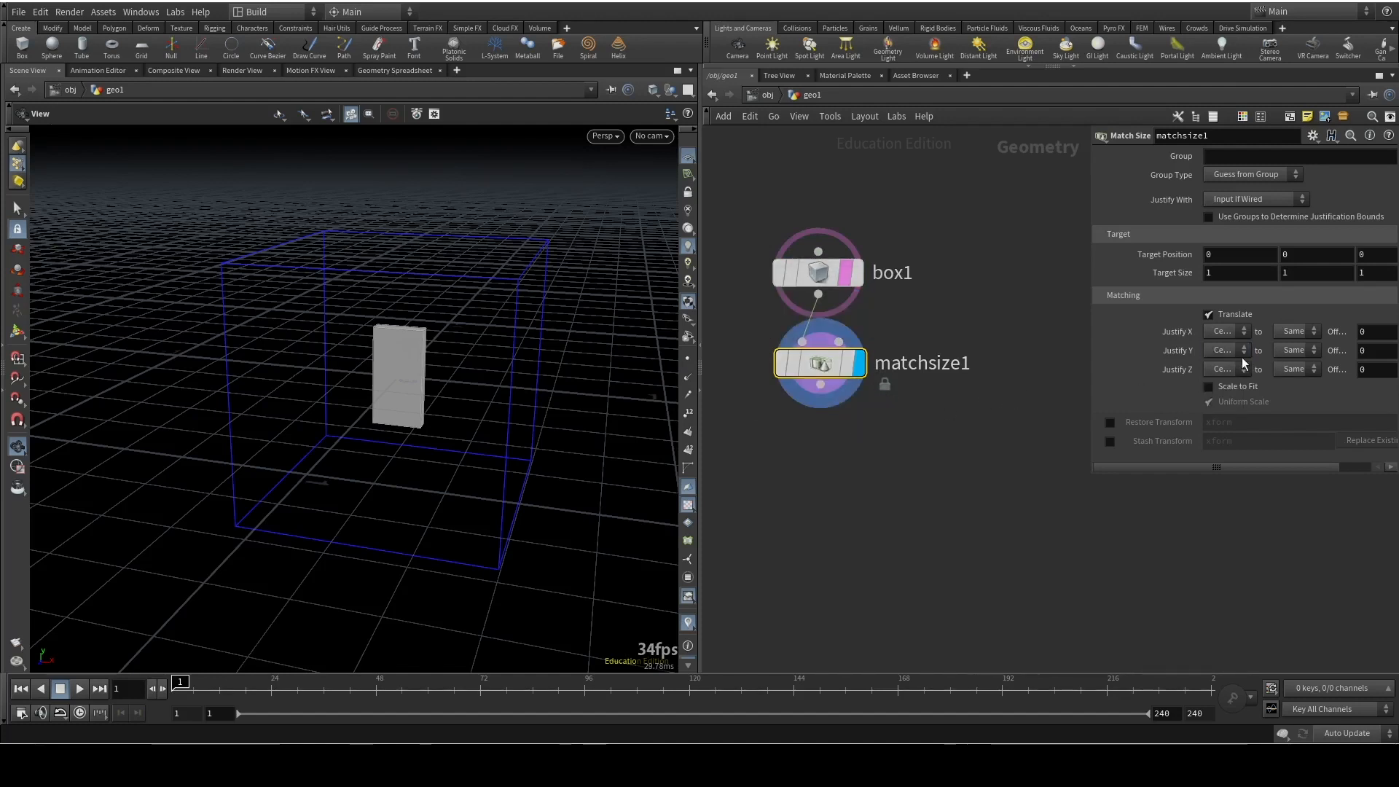
left_click(1224, 378)
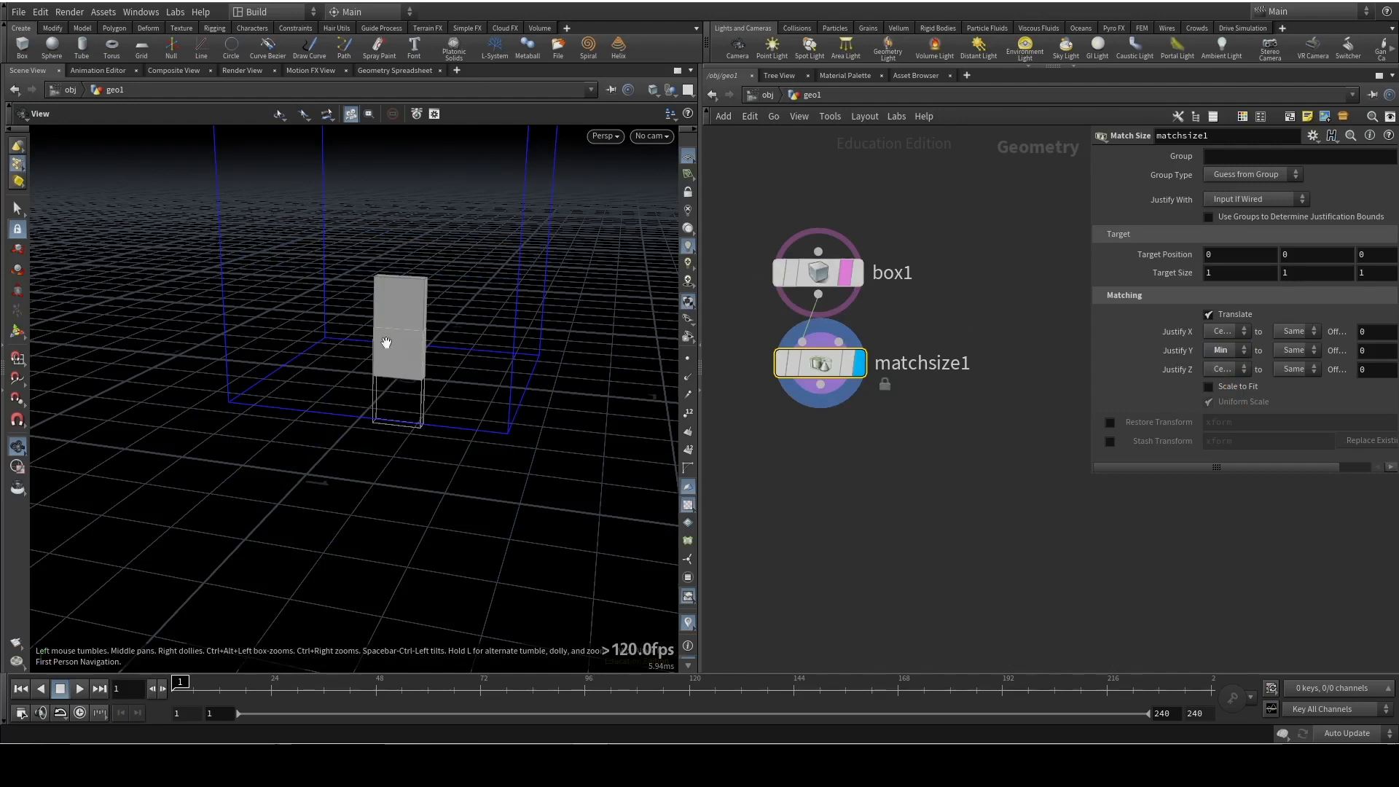
right_click_drag(394, 427, 474, 402)
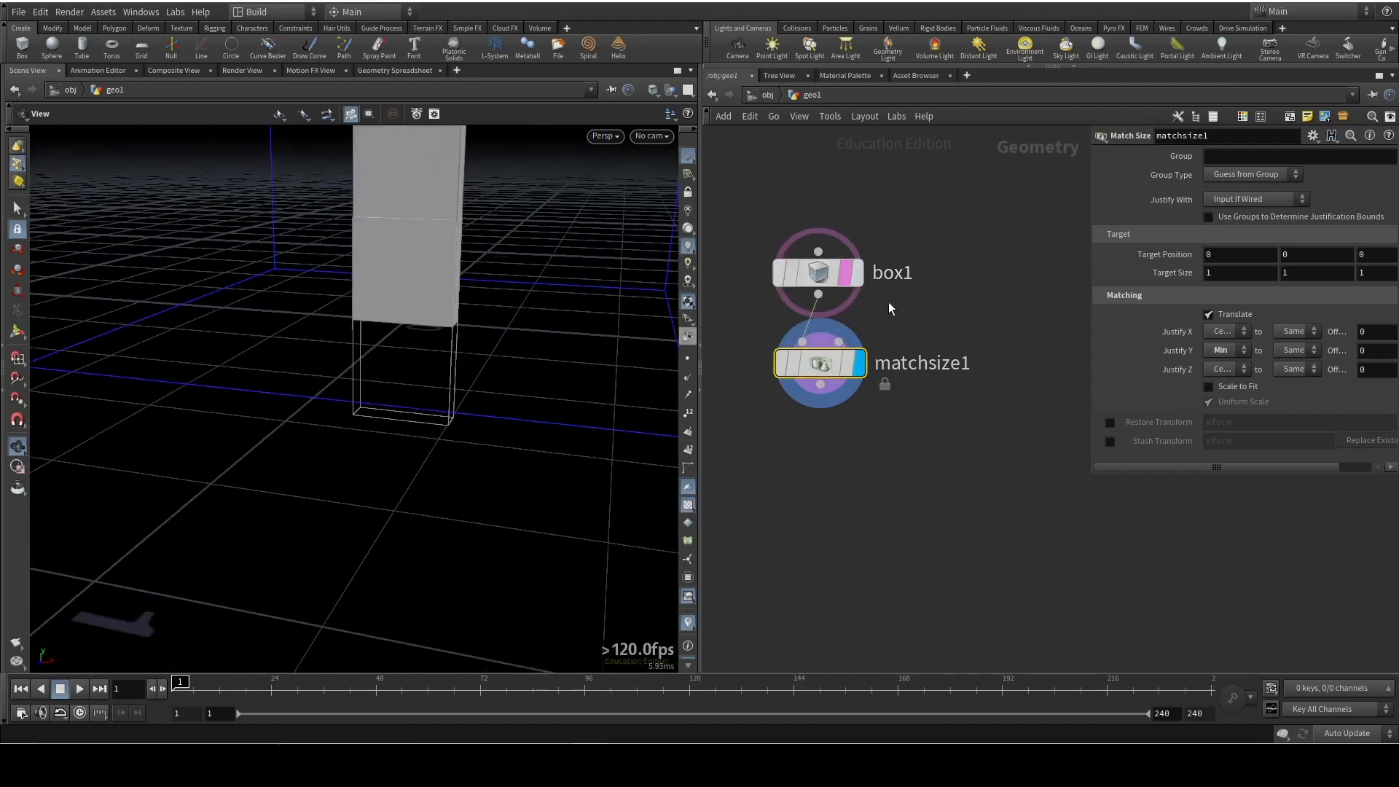
left_click(848, 273)
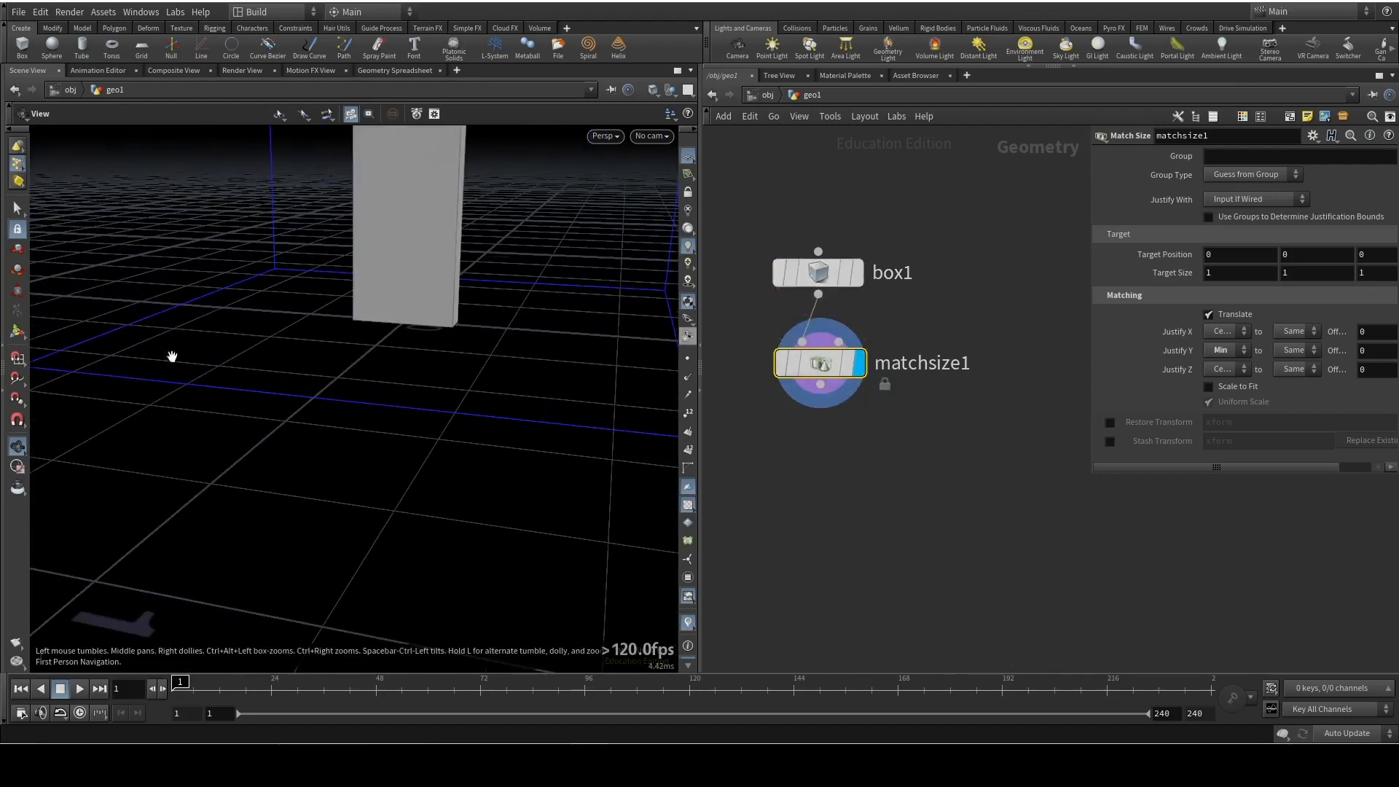
Bypass the box1 node to demonstrate its effect and re-enable it
right_click_drag(537, 306, 545, 378)
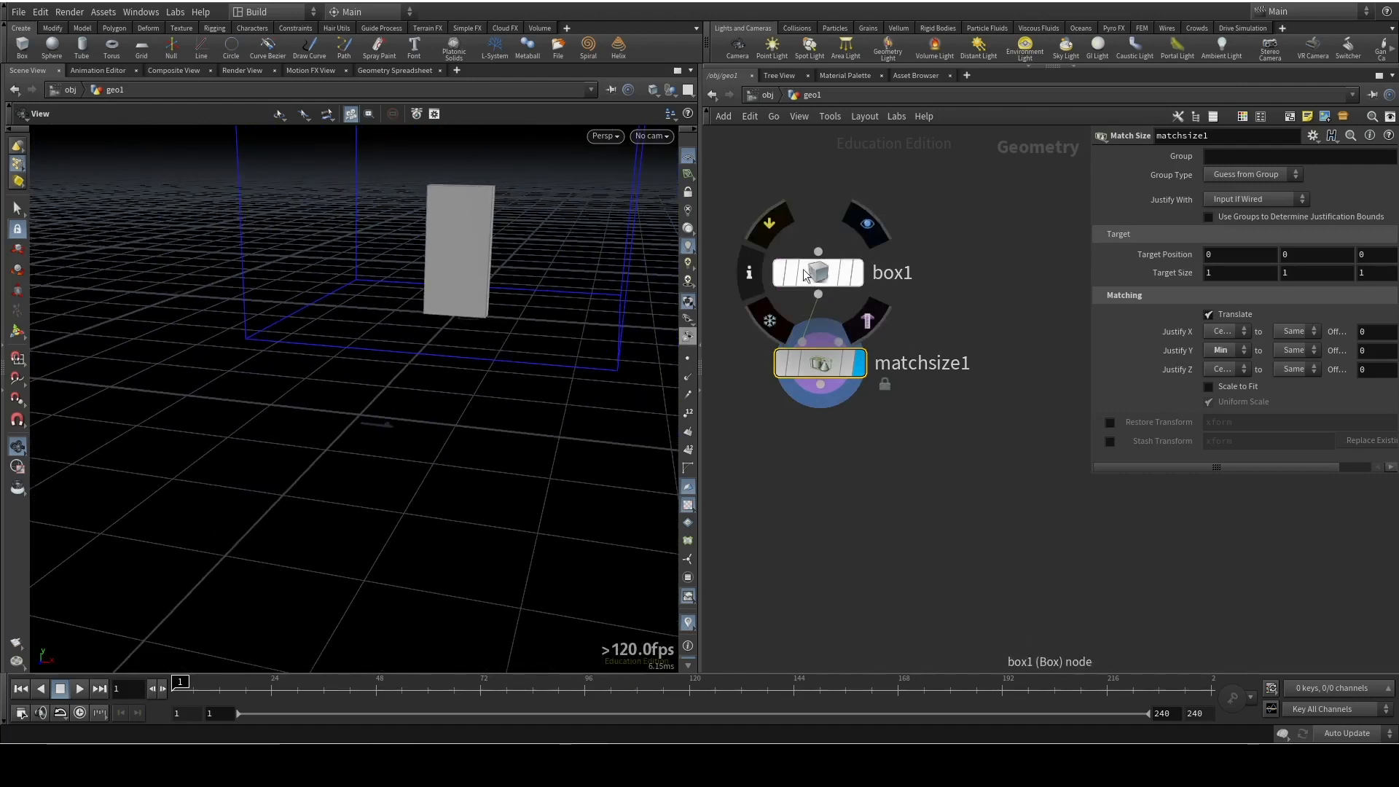
left_click(769, 223)
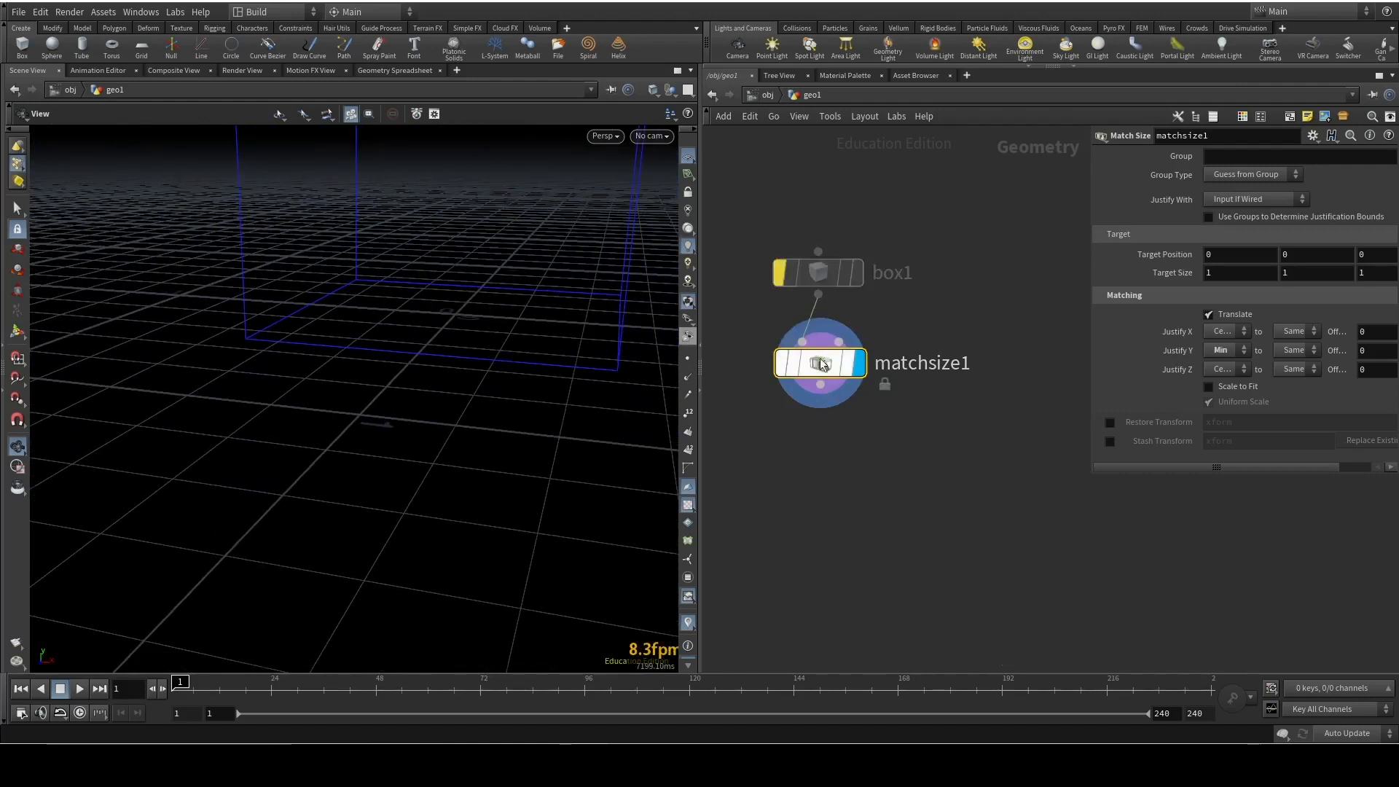
left_click(782, 269)
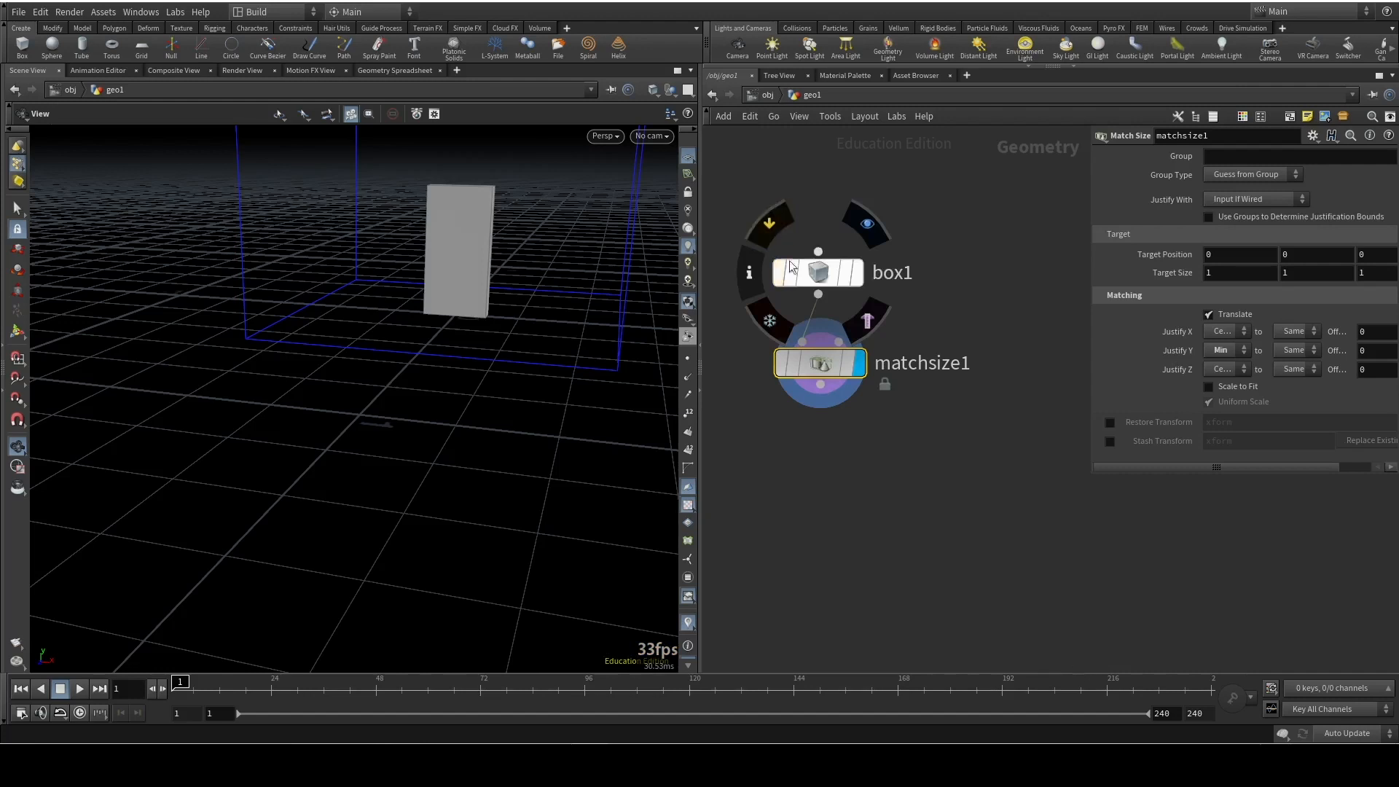
Open box1's node information, pin the info window so it stays open, move it aside, and close it
left_click(752, 274)
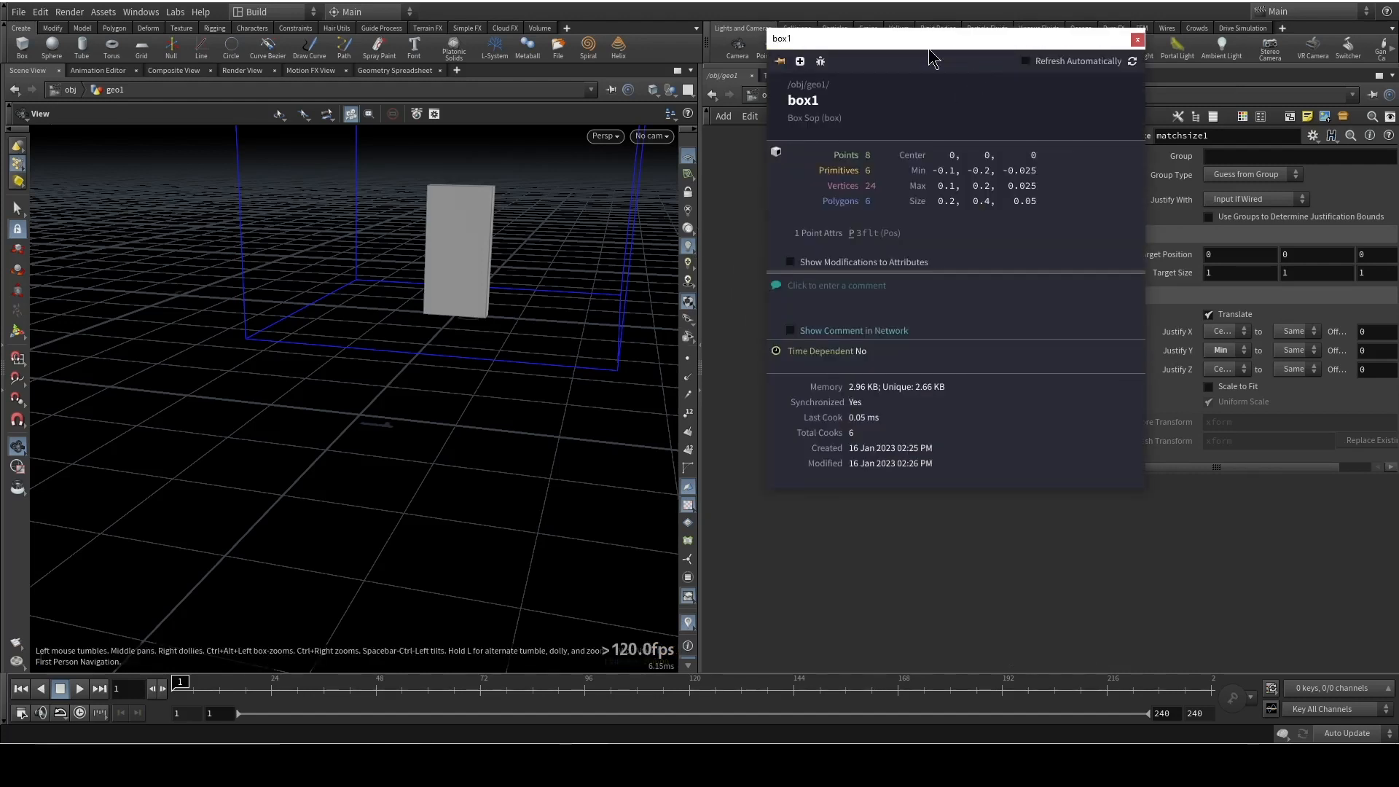
left_click_drag(878, 40, 499, 111)
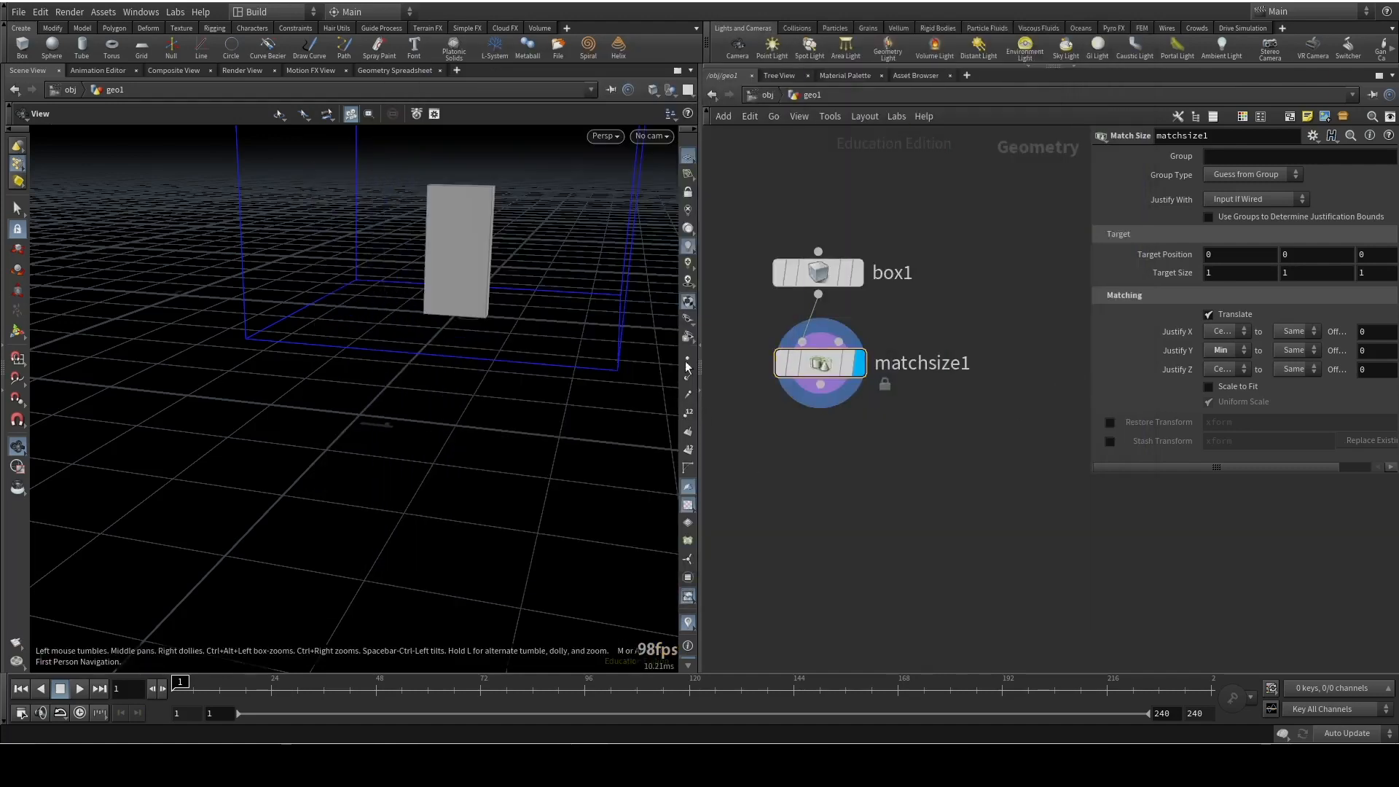
mouse_move(811, 273)
left_click(751, 274)
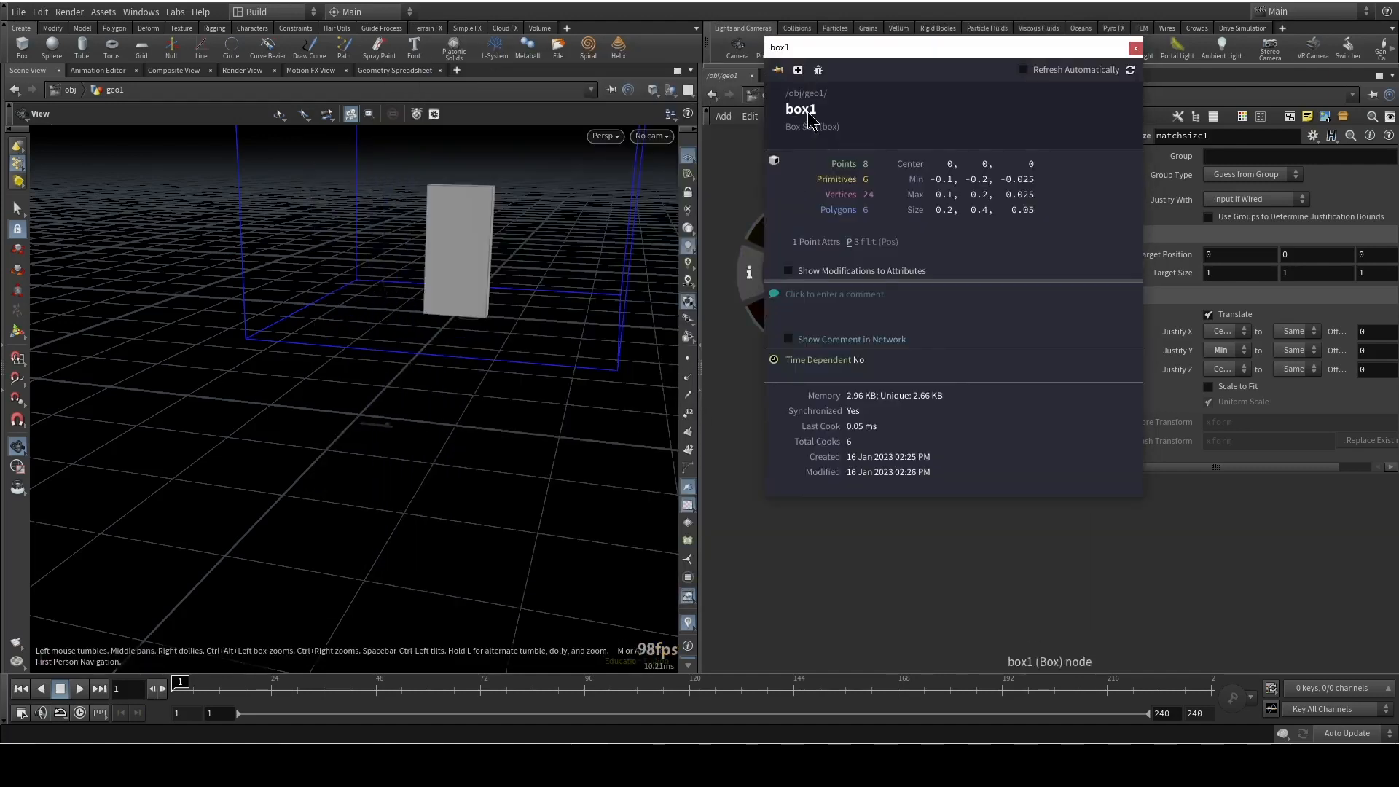
left_click(777, 71)
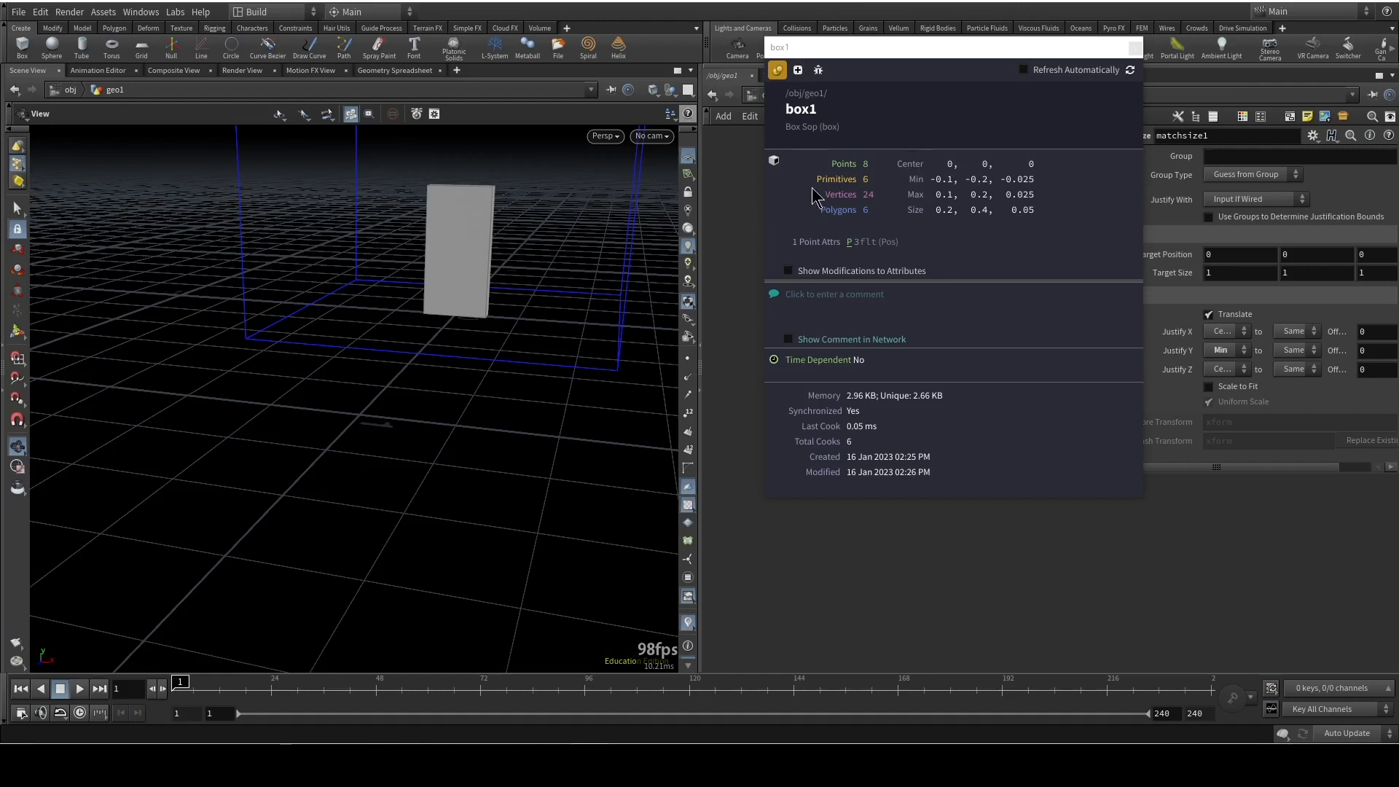
left_click_drag(859, 48, 1000, 84)
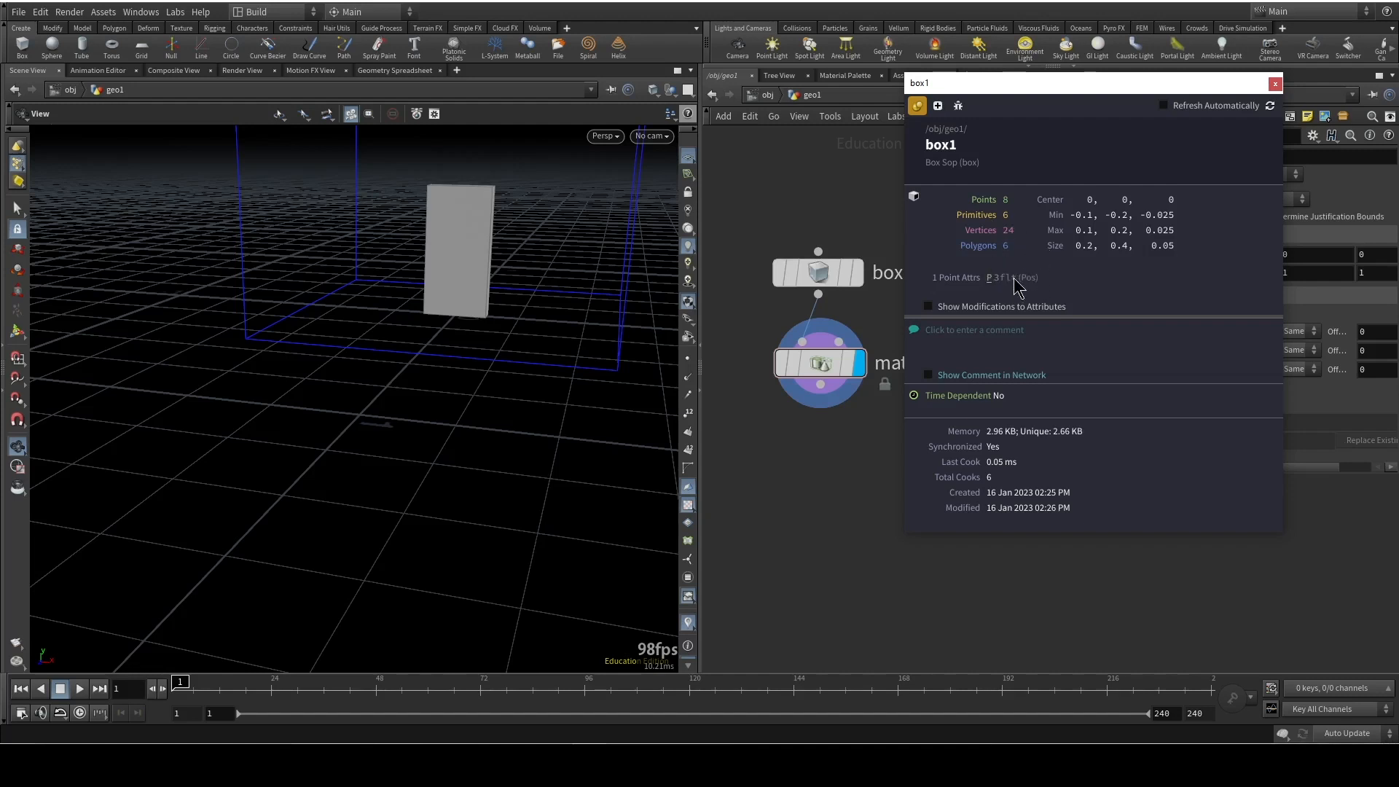
left_click(1275, 85)
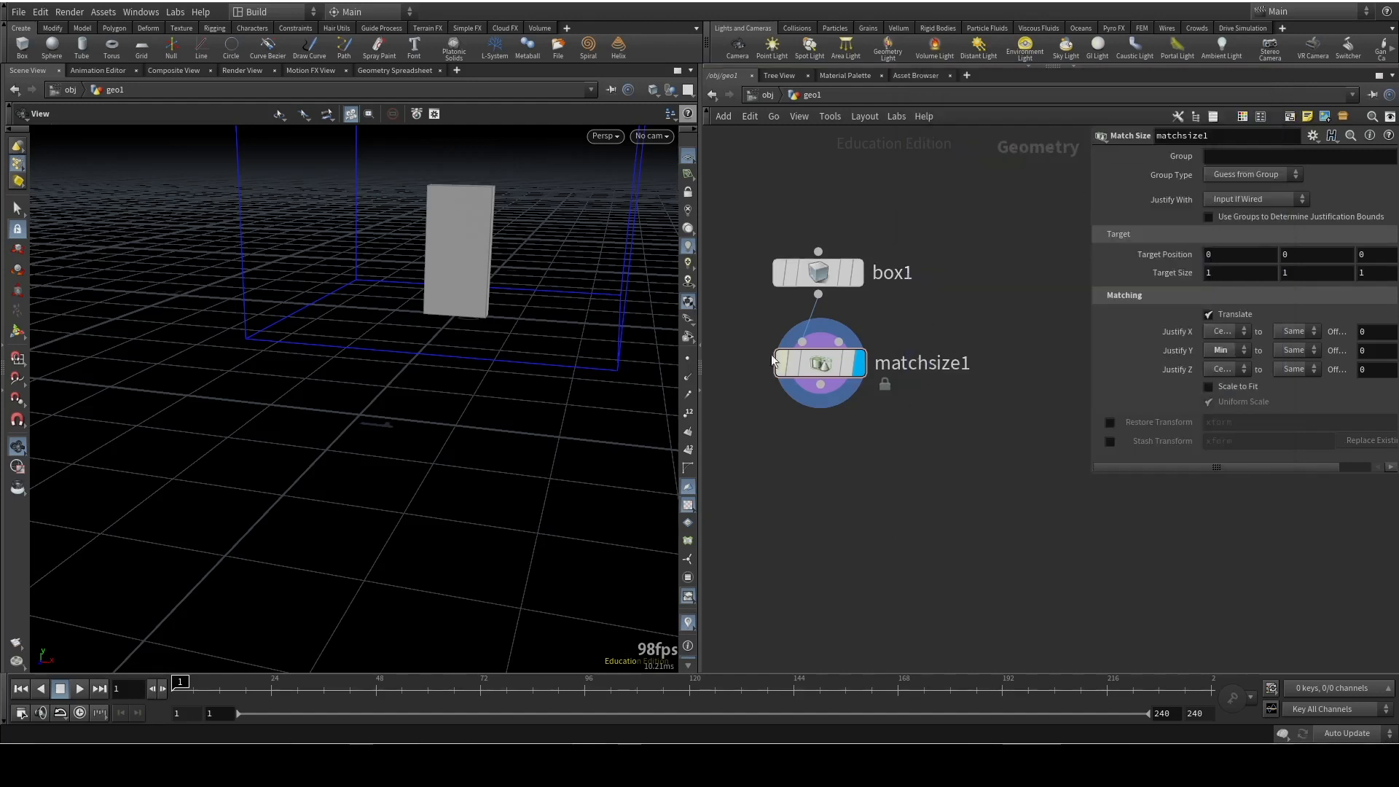
View box1's node information temporarily, directly from the node in the network
mouse_move(803, 273)
scroll(806, 274, "up", 1)
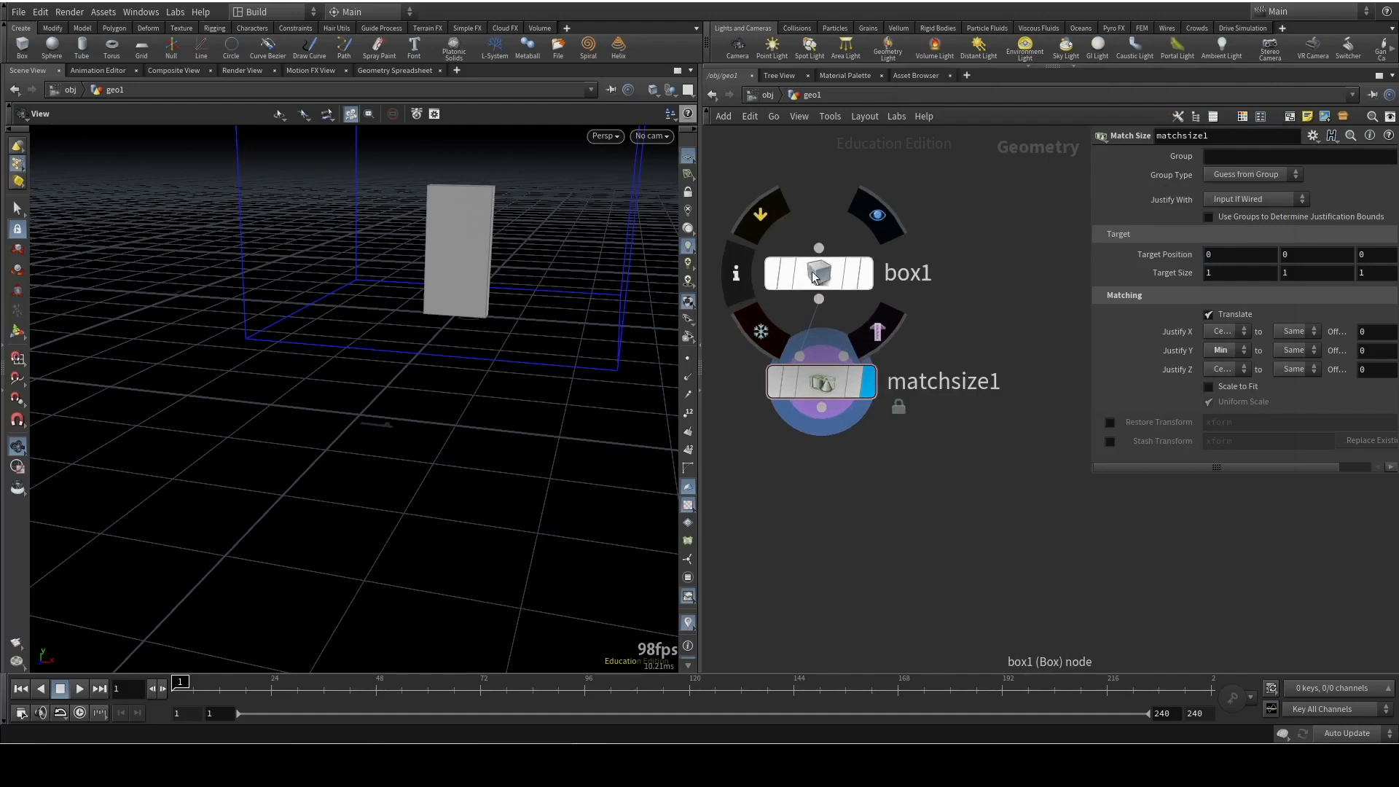
middle_click(828, 274)
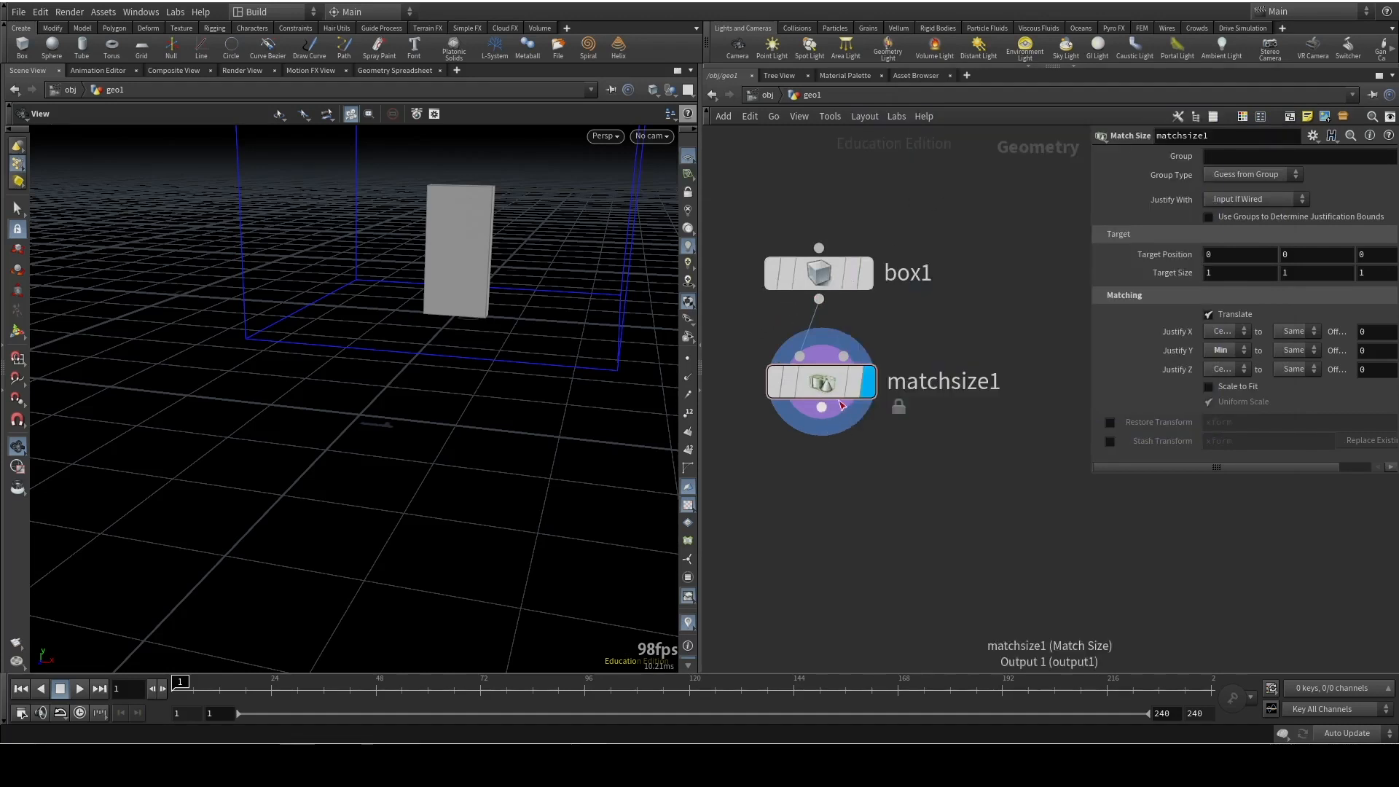
mouse_move(771, 375)
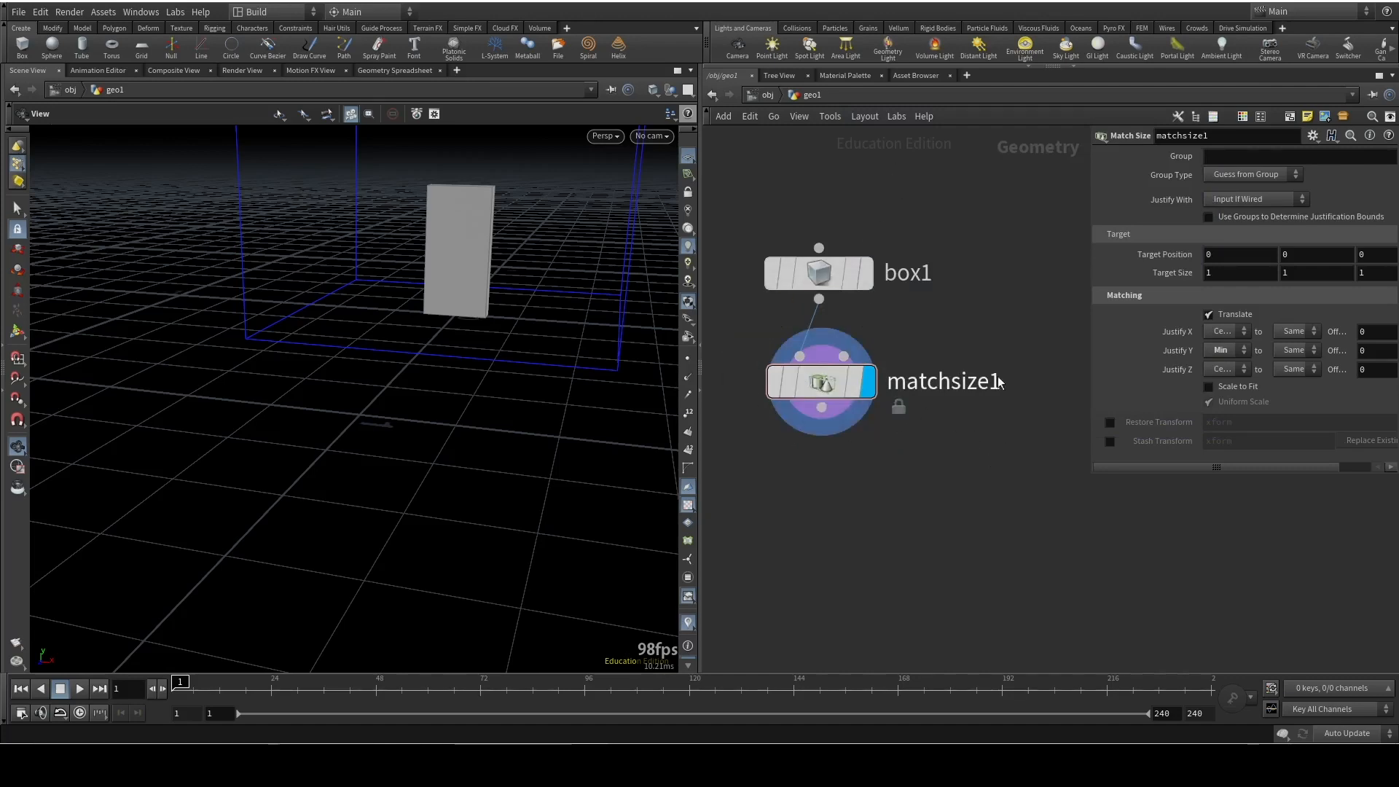
Add a PolyBevel node fed by matchsize1's output
right_click_drag(413, 288, 458, 50)
mouse_move(466, 321)
left_mouse_down()
mouse_move(343, 289)
mouse_move(375, 344)
mouse_move(406, 338)
mouse_move(365, 381)
mouse_move(305, 374)
mouse_move(334, 384)
mouse_move(337, 353)
mouse_move(475, 326)
left_mouse_up()
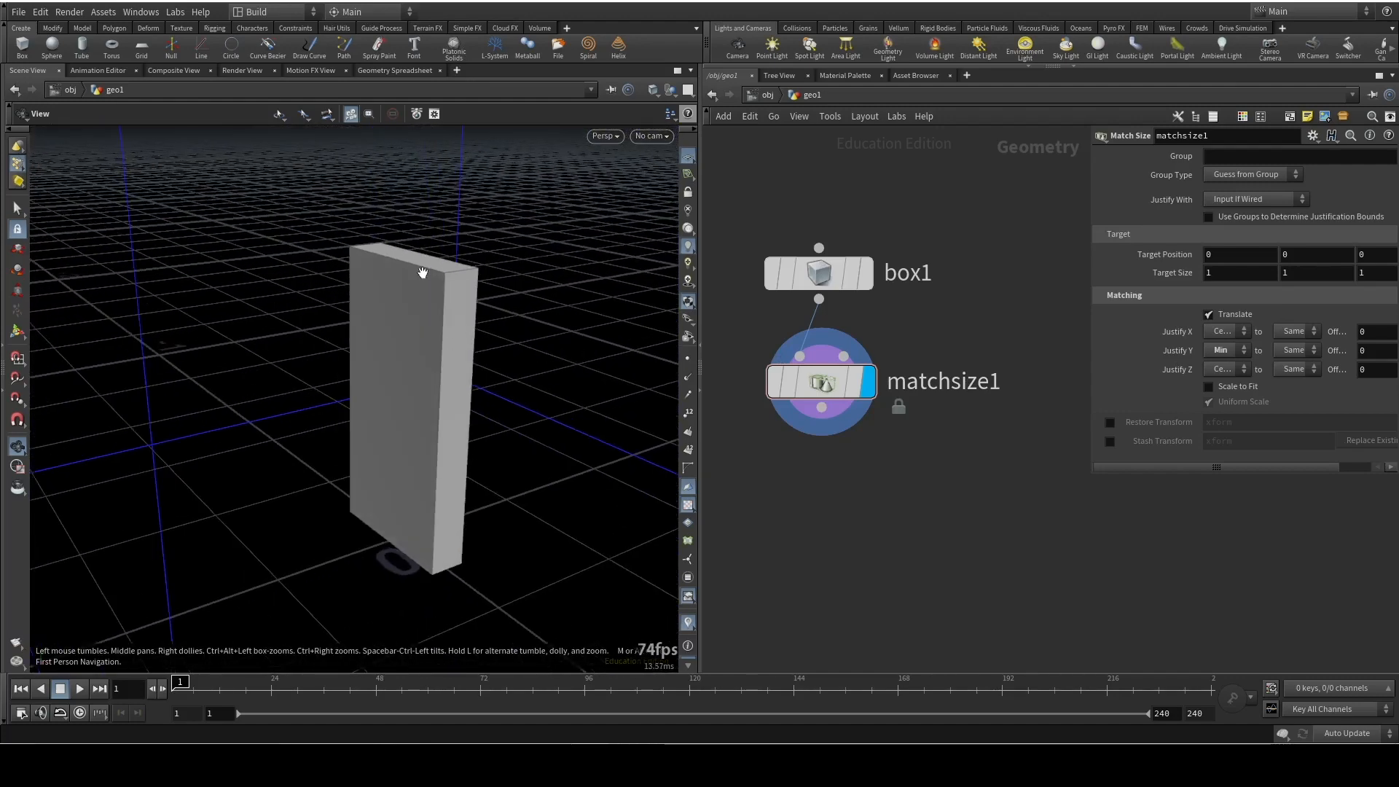
left_click_drag(540, 315, 472, 322)
right_click_drag(470, 321, 462, 291)
left_click(822, 410)
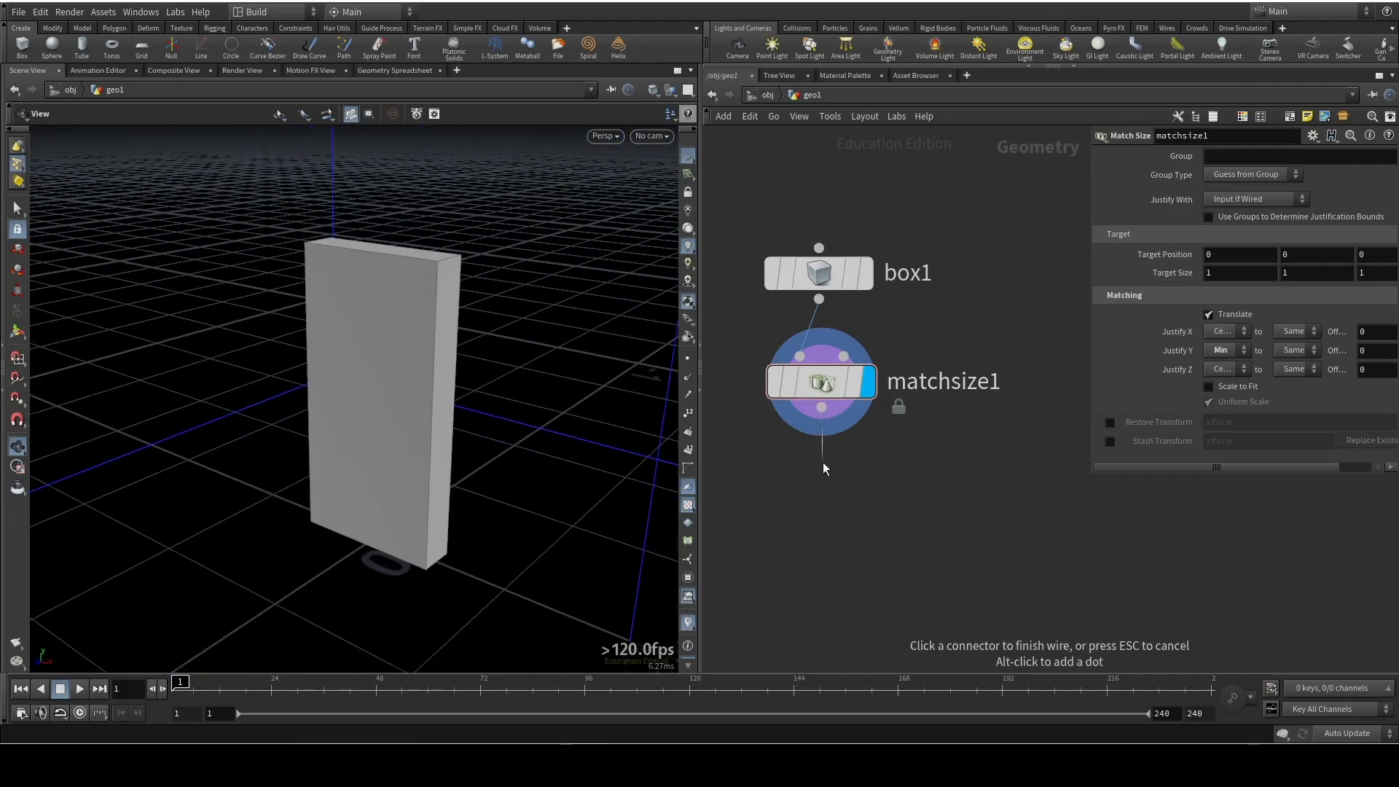
left_click(824, 466)
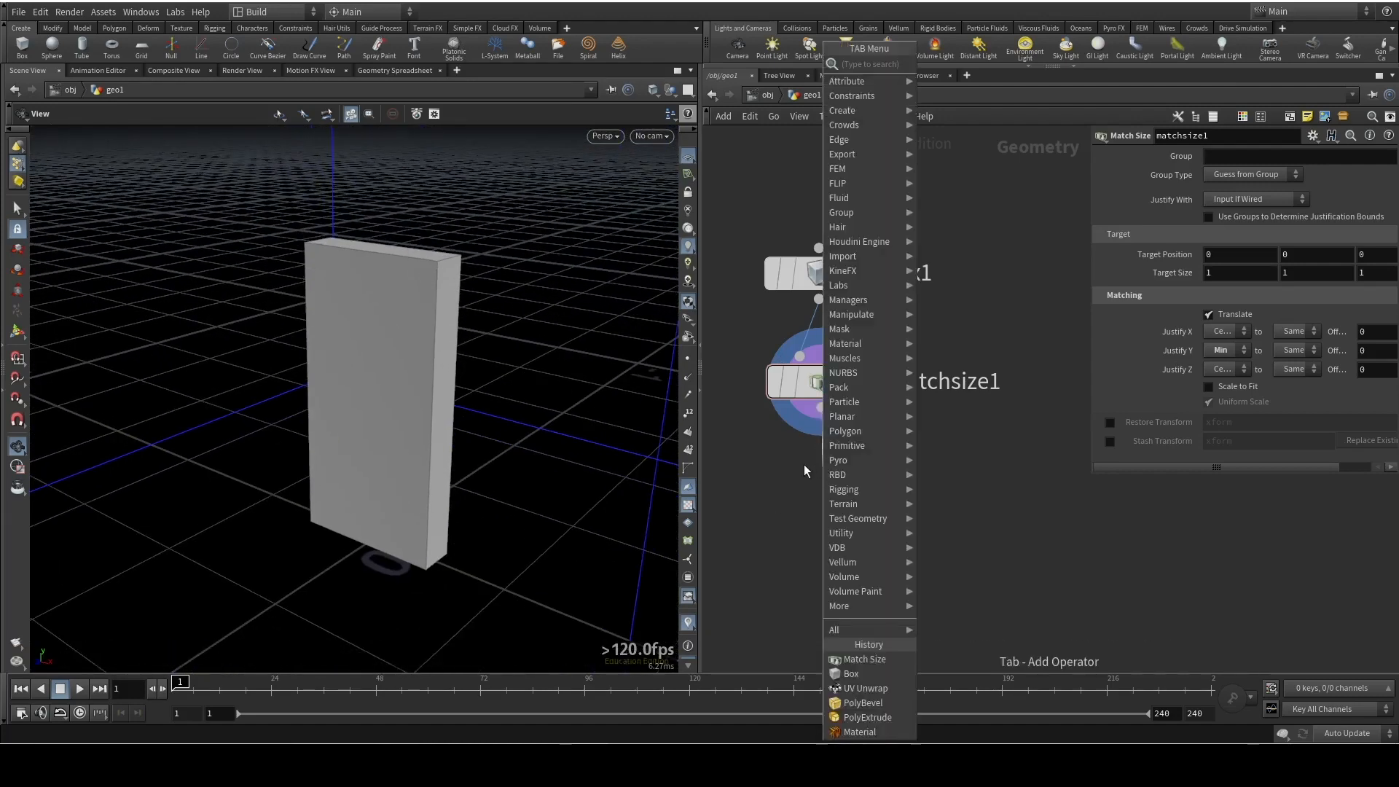
type("polybevel")
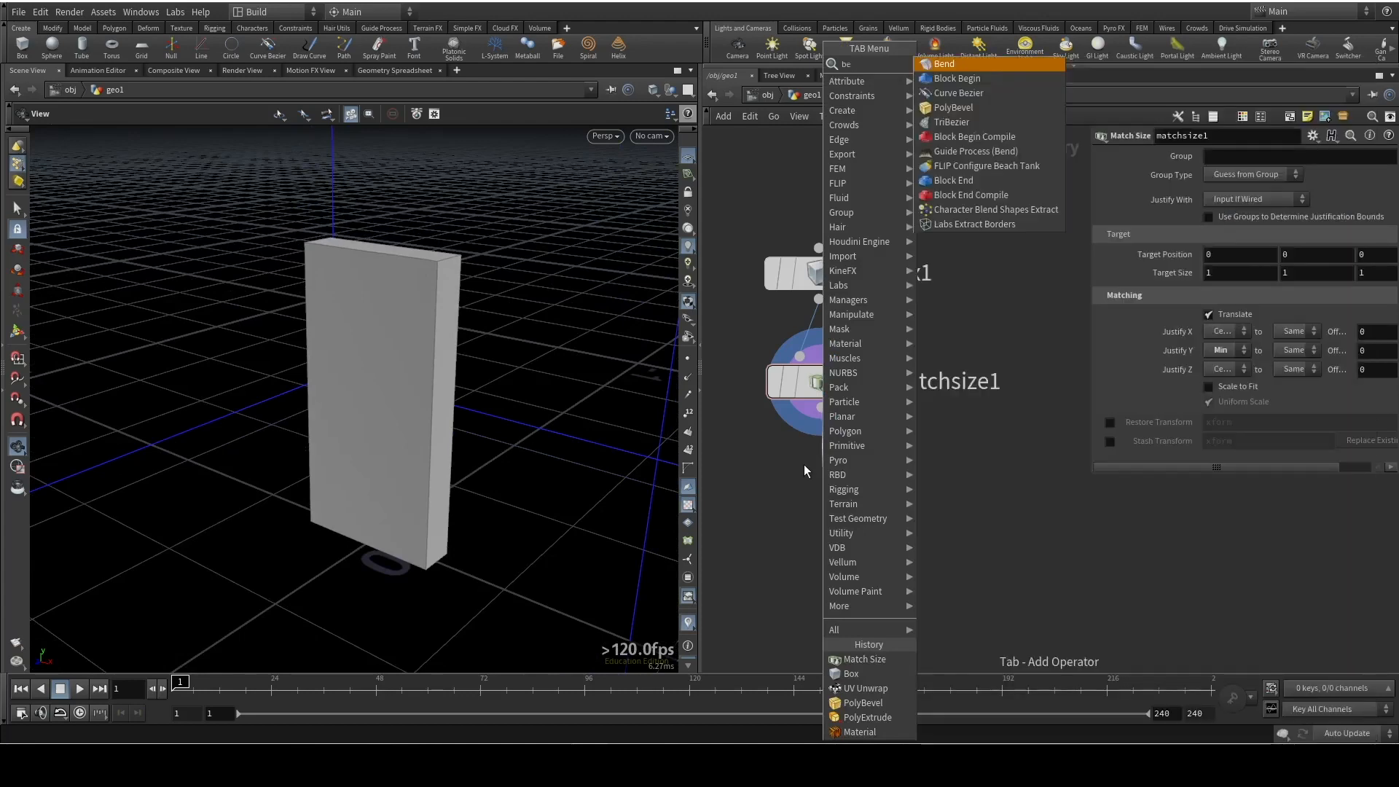
key("Return")
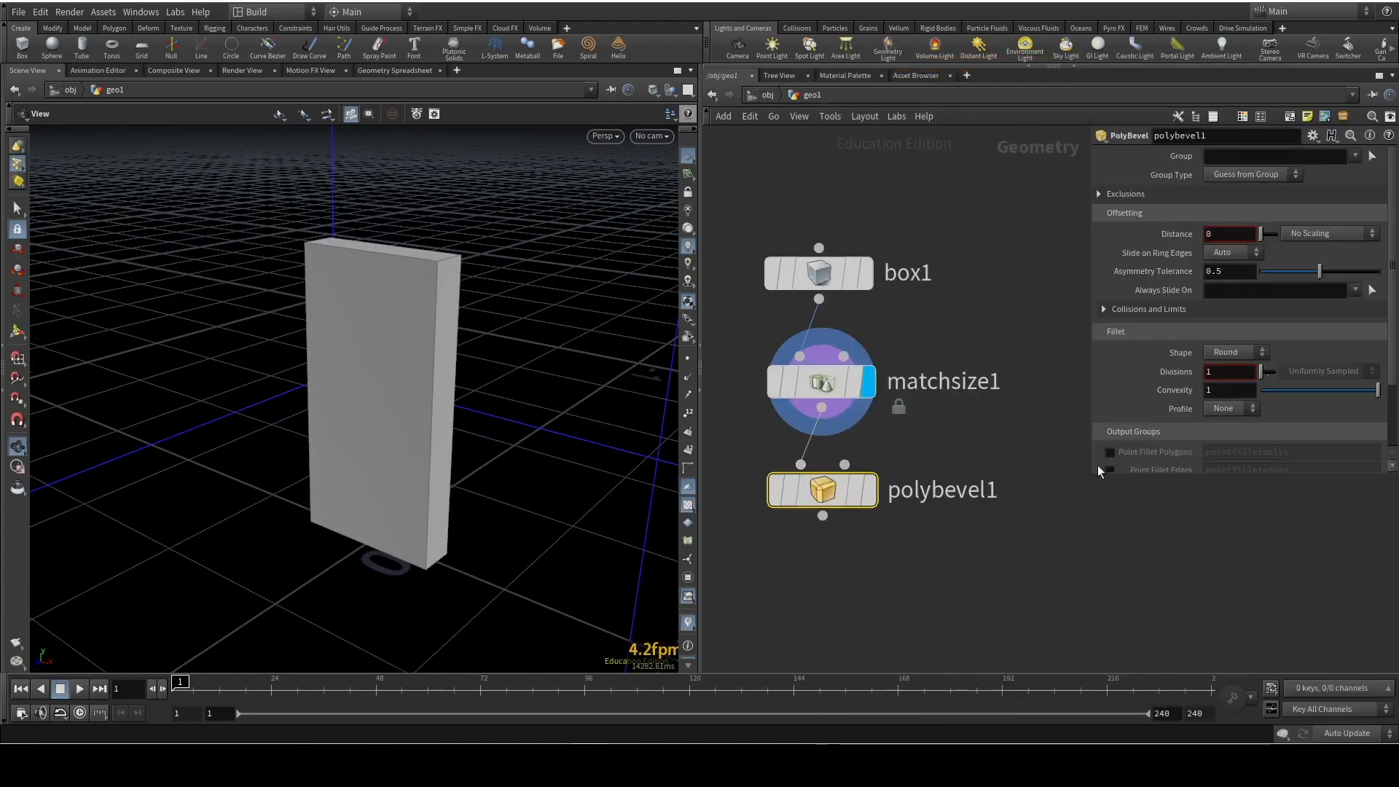
Set the PolyBevel distance to 0.002 and make polybevel1 the displayed node
left_click(1215, 233)
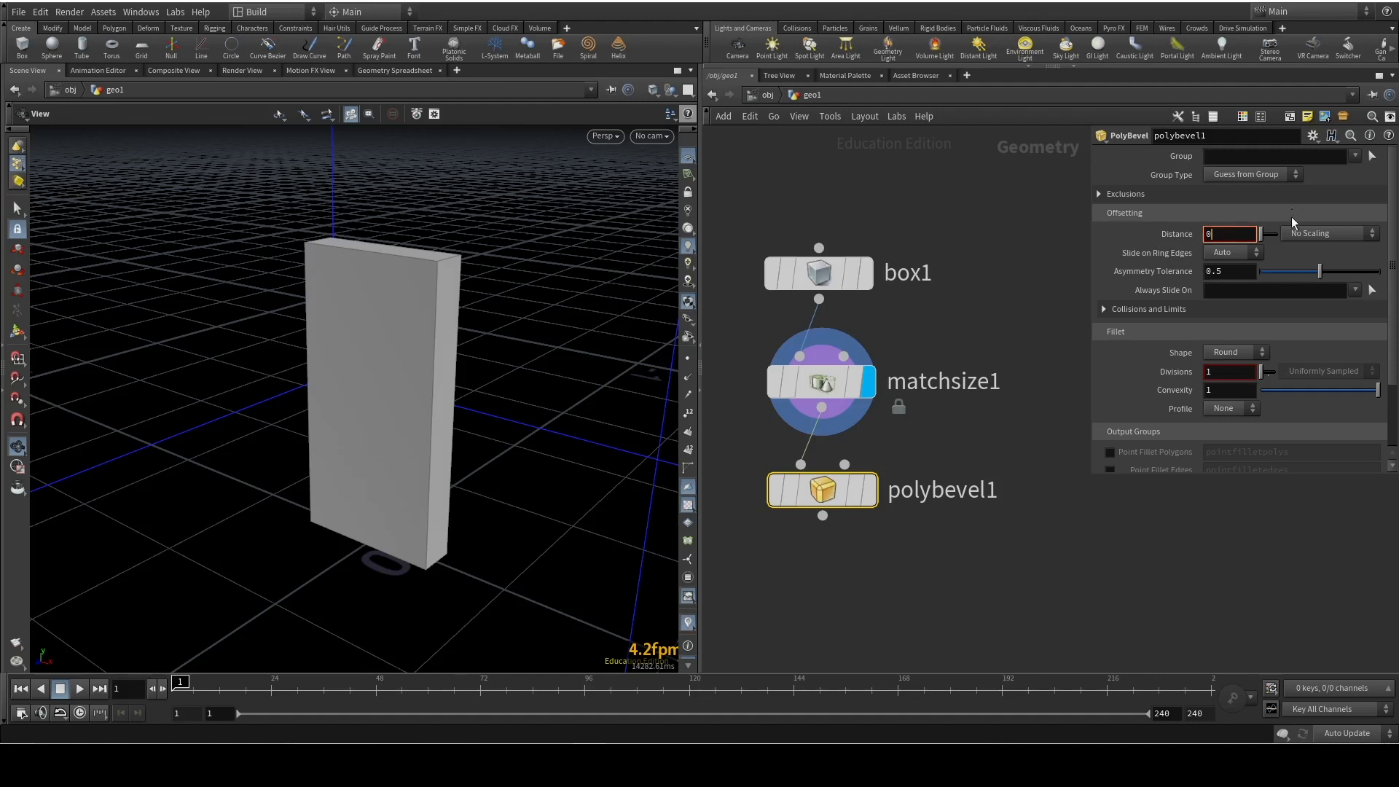
type(".002")
key("Return")
left_click(868, 490)
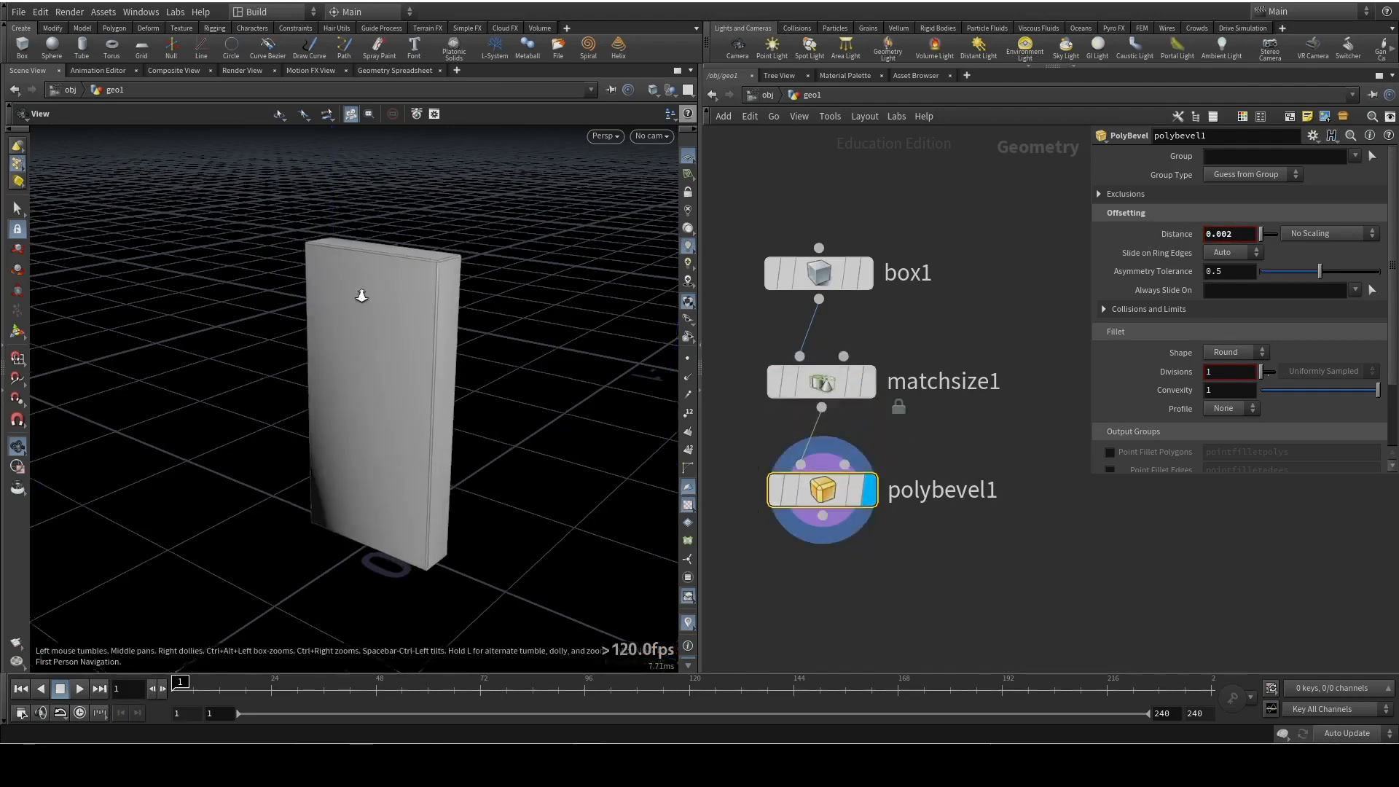
Try a different PolyBevel distance on the box and return it to 0.002
scroll(362, 295, "up", 3)
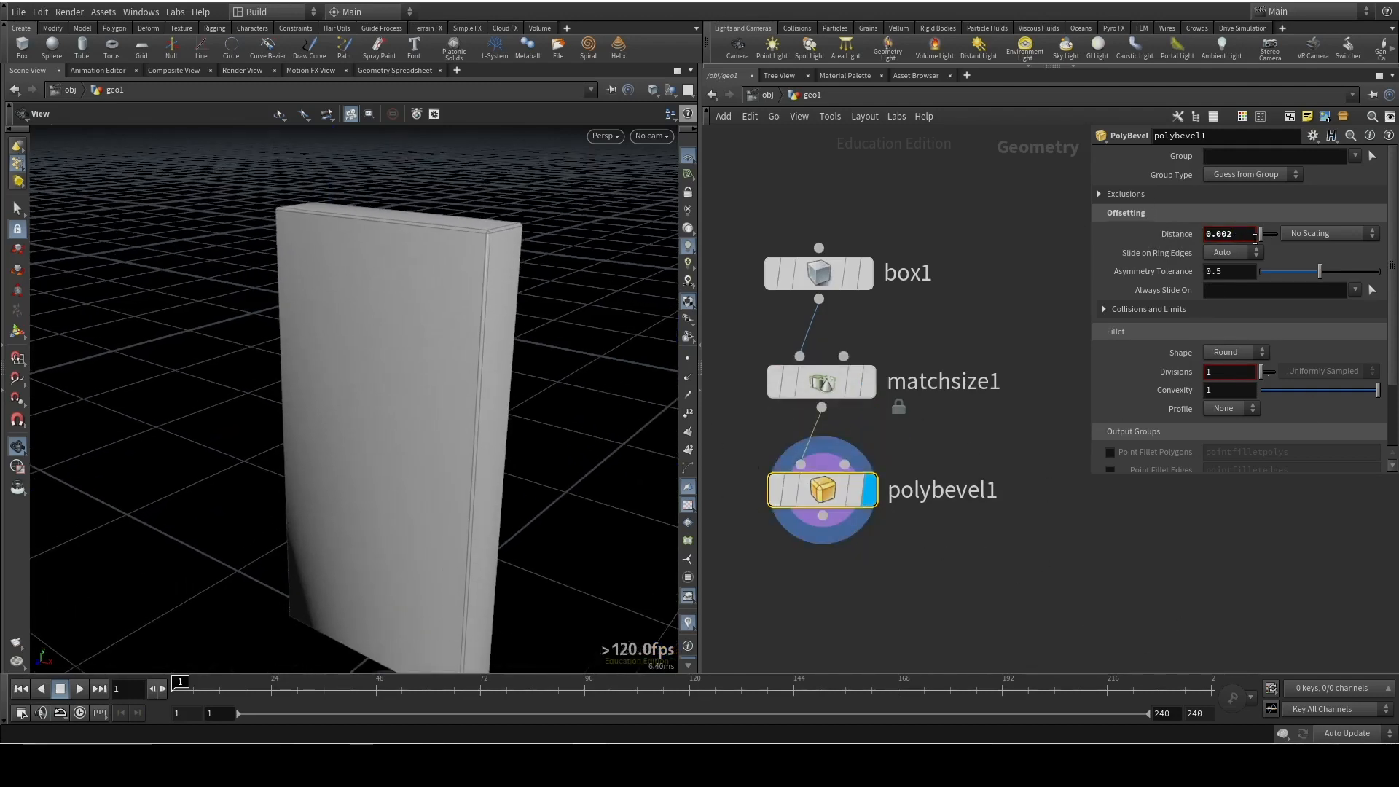
left_click(1239, 235)
key("BackSpace")
key("BackSpace")
type("2")
key("Return")
mouse_move(408, 379)
left_mouse_down()
mouse_move(382, 390)
mouse_move(269, 347)
mouse_move(422, 369)
left_mouse_up()
left_click(1220, 234)
type("0")
key("Return")
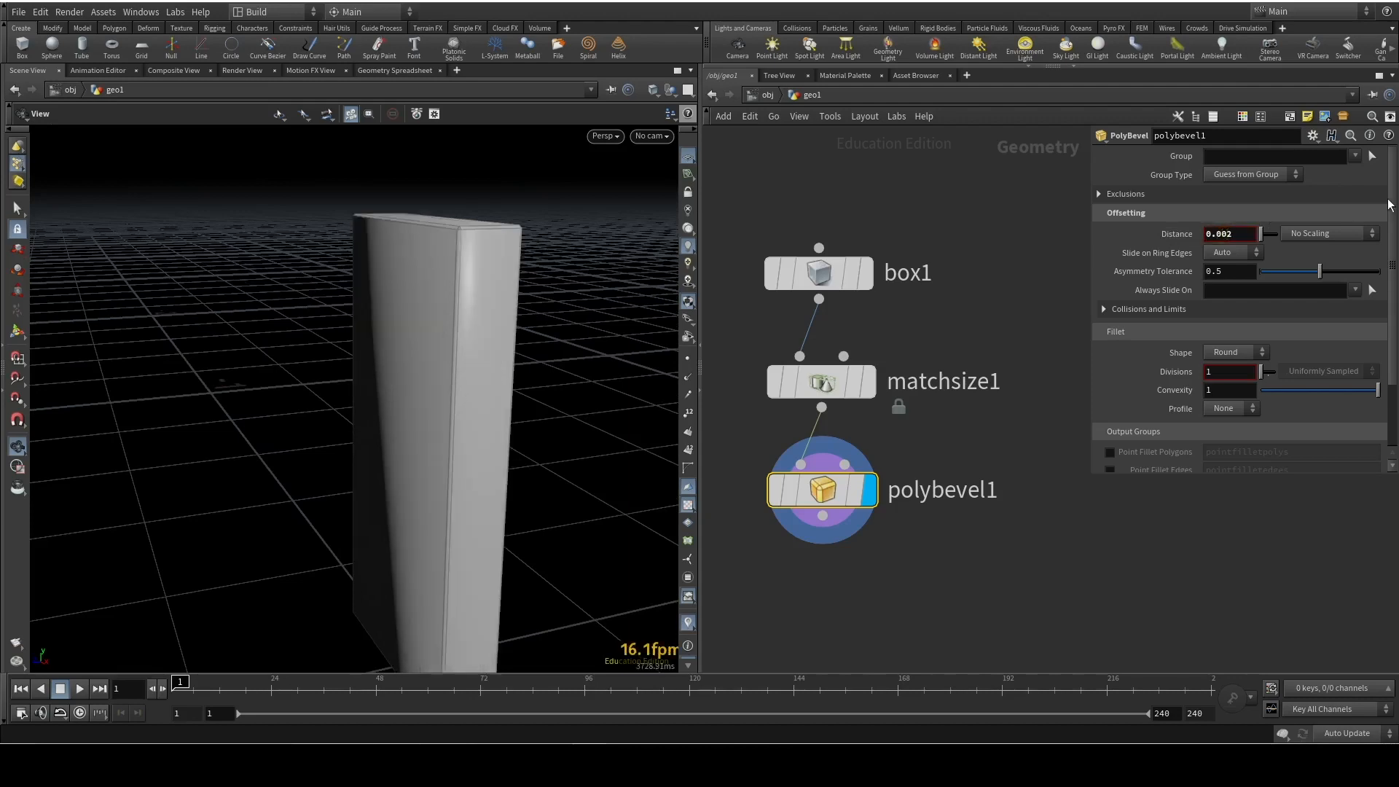
Add a UV Unwrap node fed by polybevel1's output and make it the displayed node
left_click_drag(212, 300, 429, 278)
mouse_move(339, 235)
left_mouse_down()
mouse_move(303, 282)
mouse_move(342, 228)
left_mouse_up()
left_click_drag(462, 287, 523, 369)
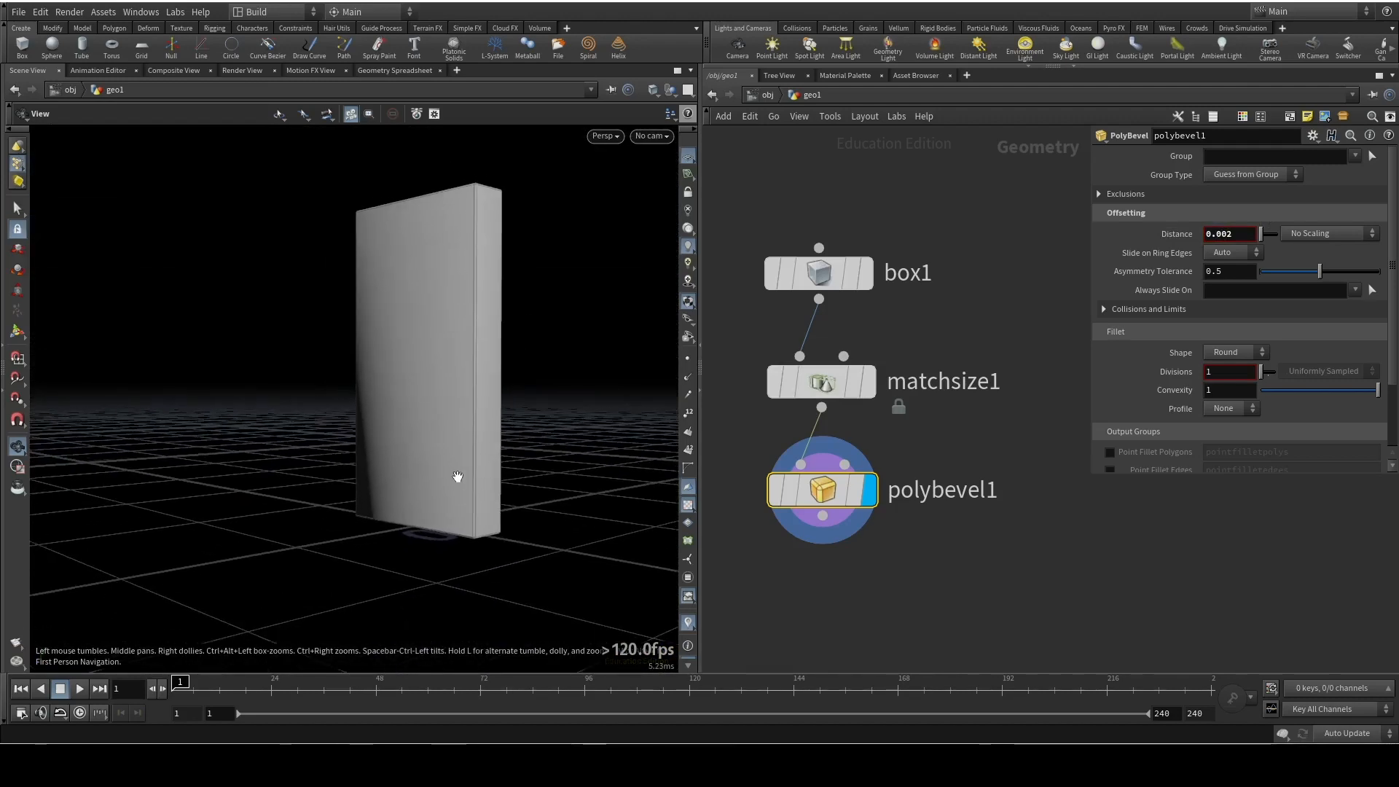
left_click(823, 515)
key("Tab")
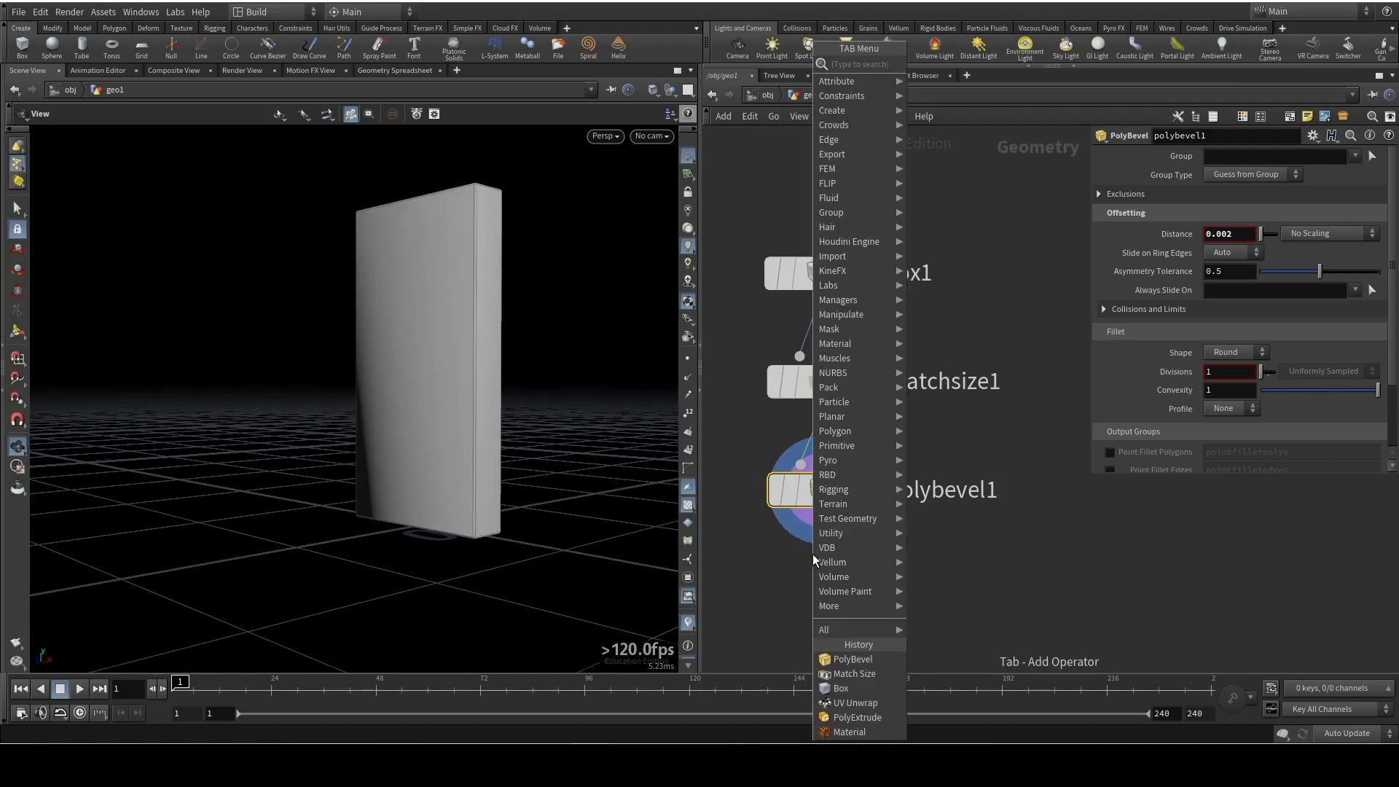
type("uv unwrap")
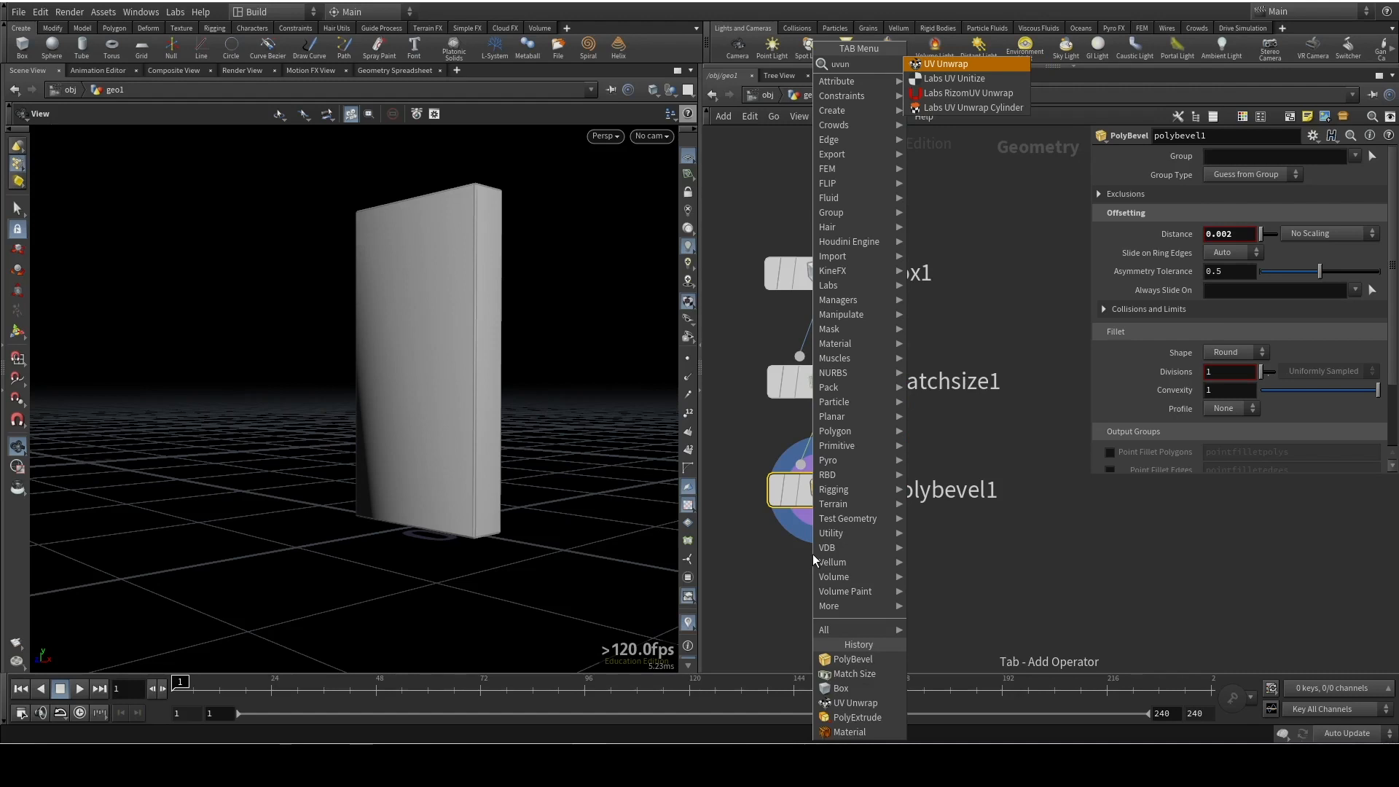
key("Return")
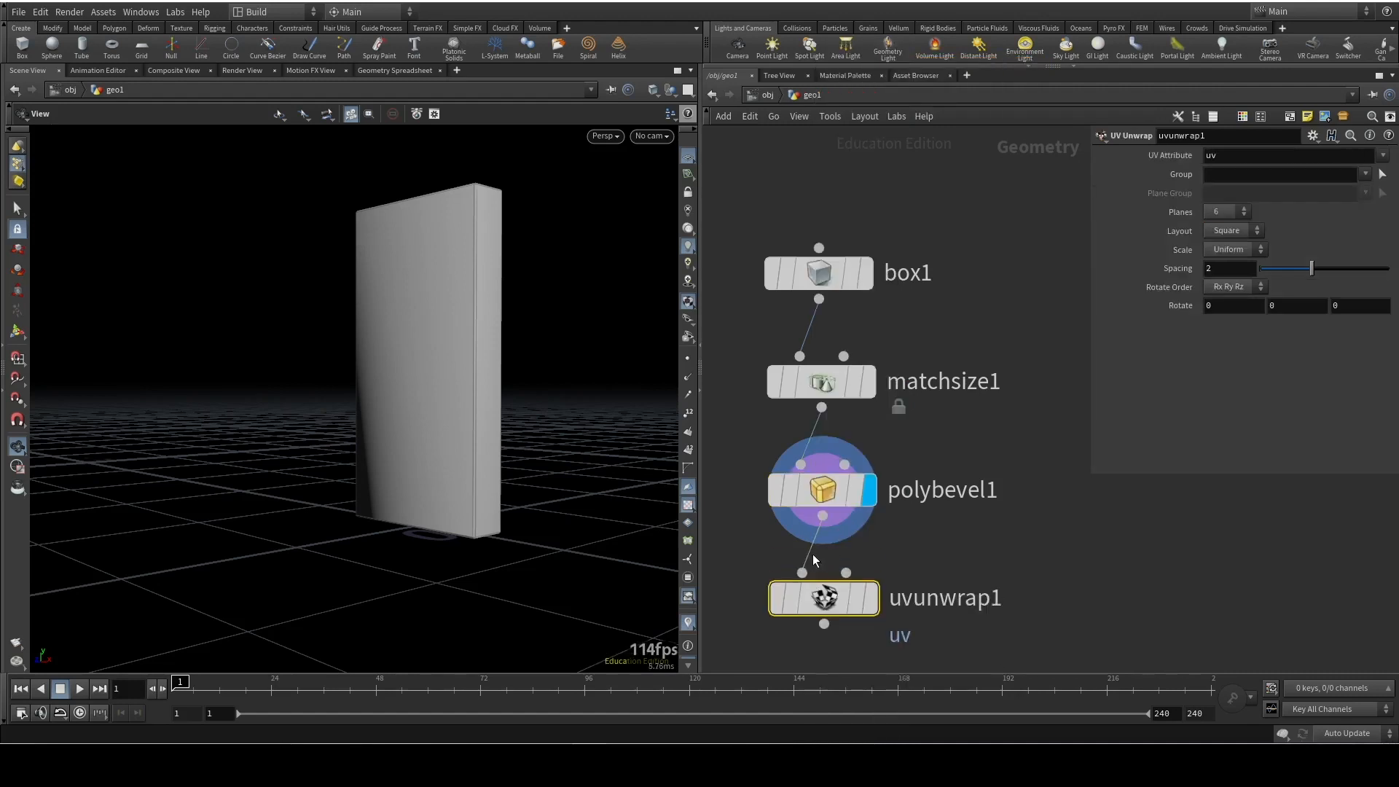
left_click(870, 598)
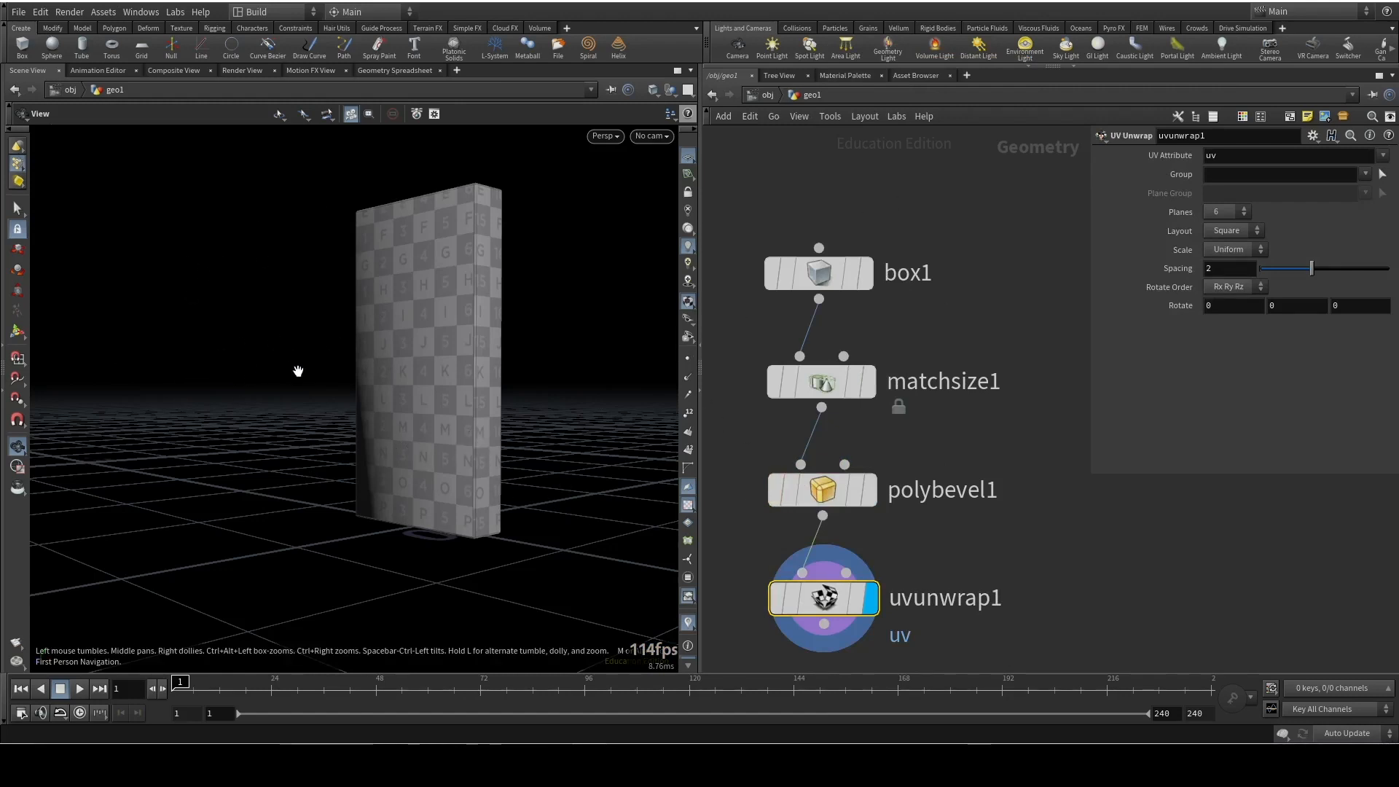
Examine the unwrapped box in the UV view, then its checker texture in the perspective, top, front and right views
key("space+5")
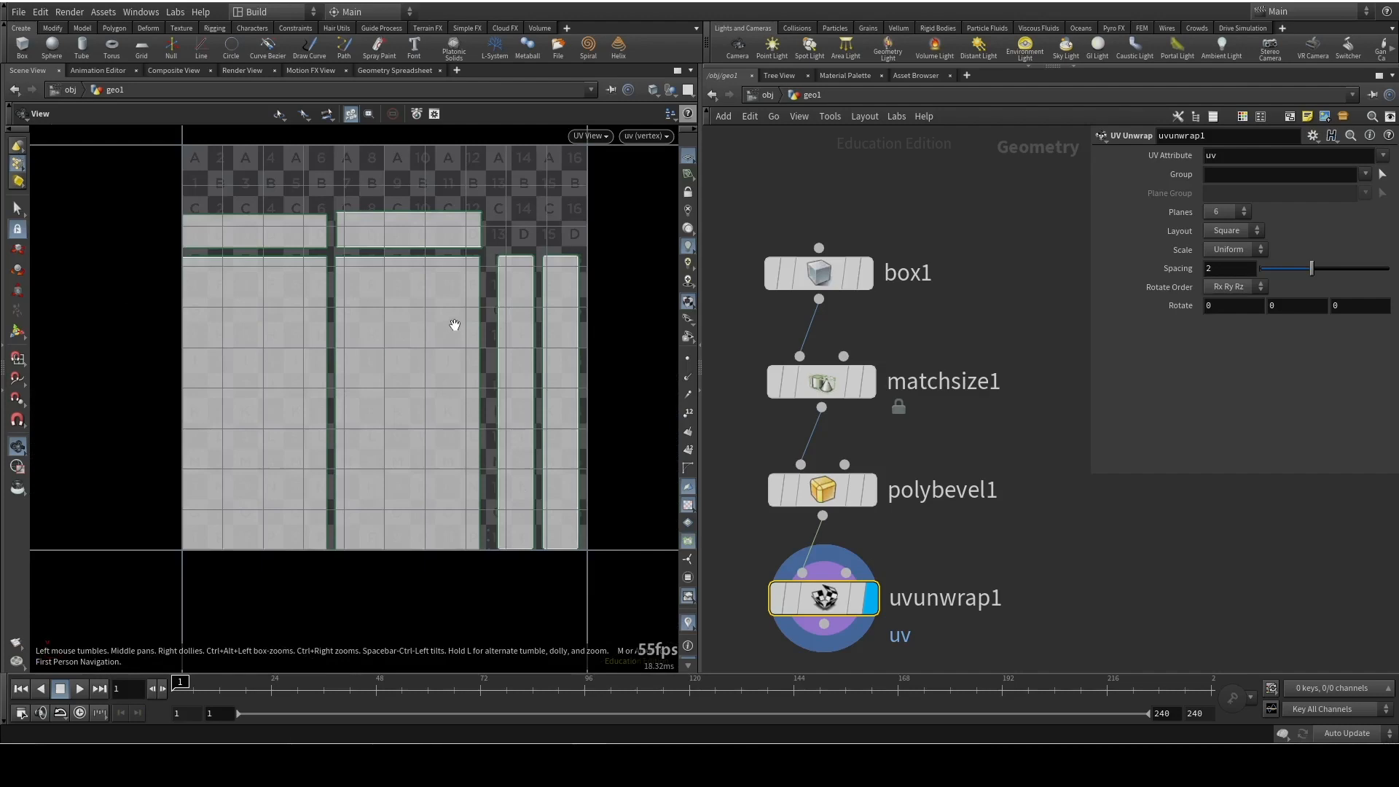
key("space+1")
left_click_drag(384, 321, 437, 372)
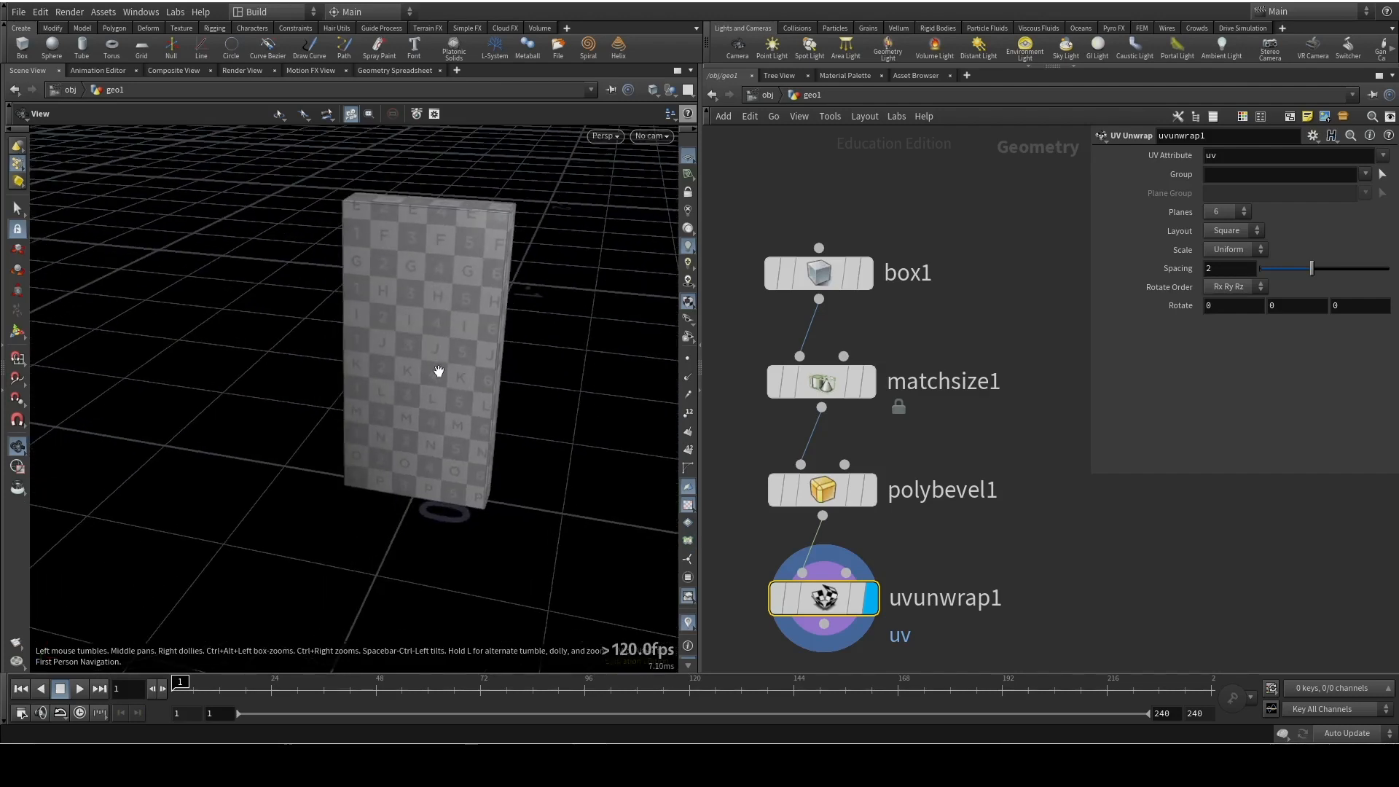
key("space+2")
key("space+3")
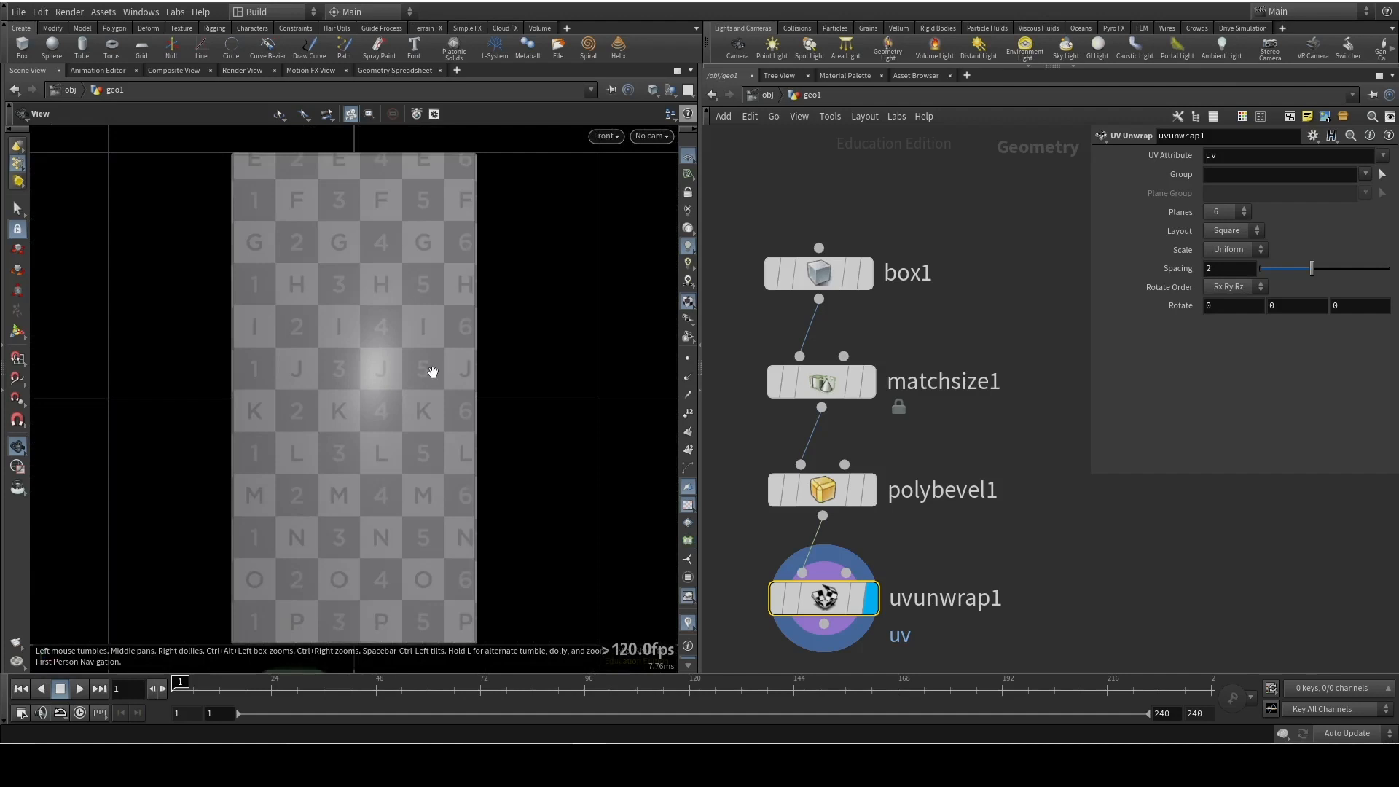
key("space+4")
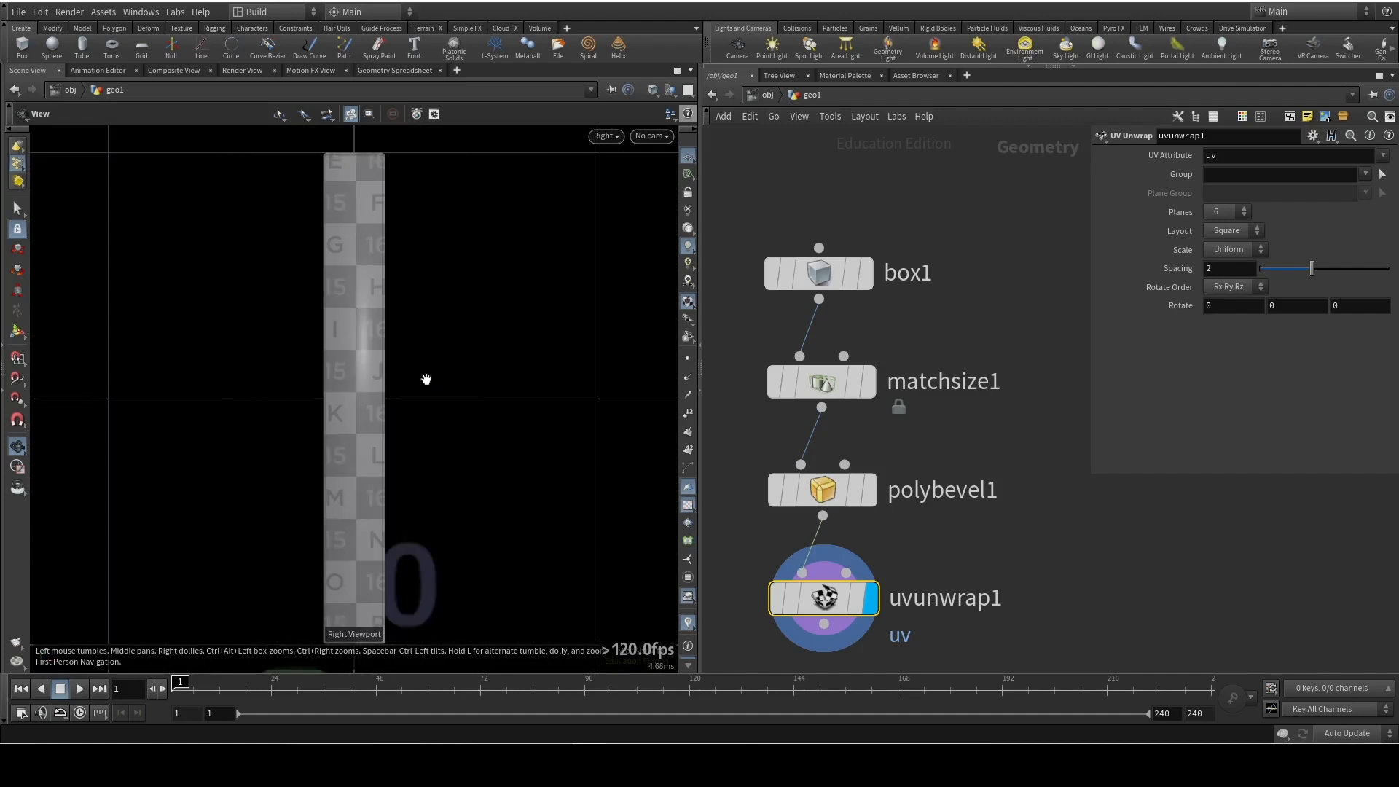
key("space+1")
left_click_drag(350, 442, 510, 467)
Add a Null node fed by uvunwrap1's output
middle_click_drag(1030, 530, 1010, 397)
left_click_drag(406, 431, 466, 430)
left_click_drag(815, 525, 807, 540)
key("Tab")
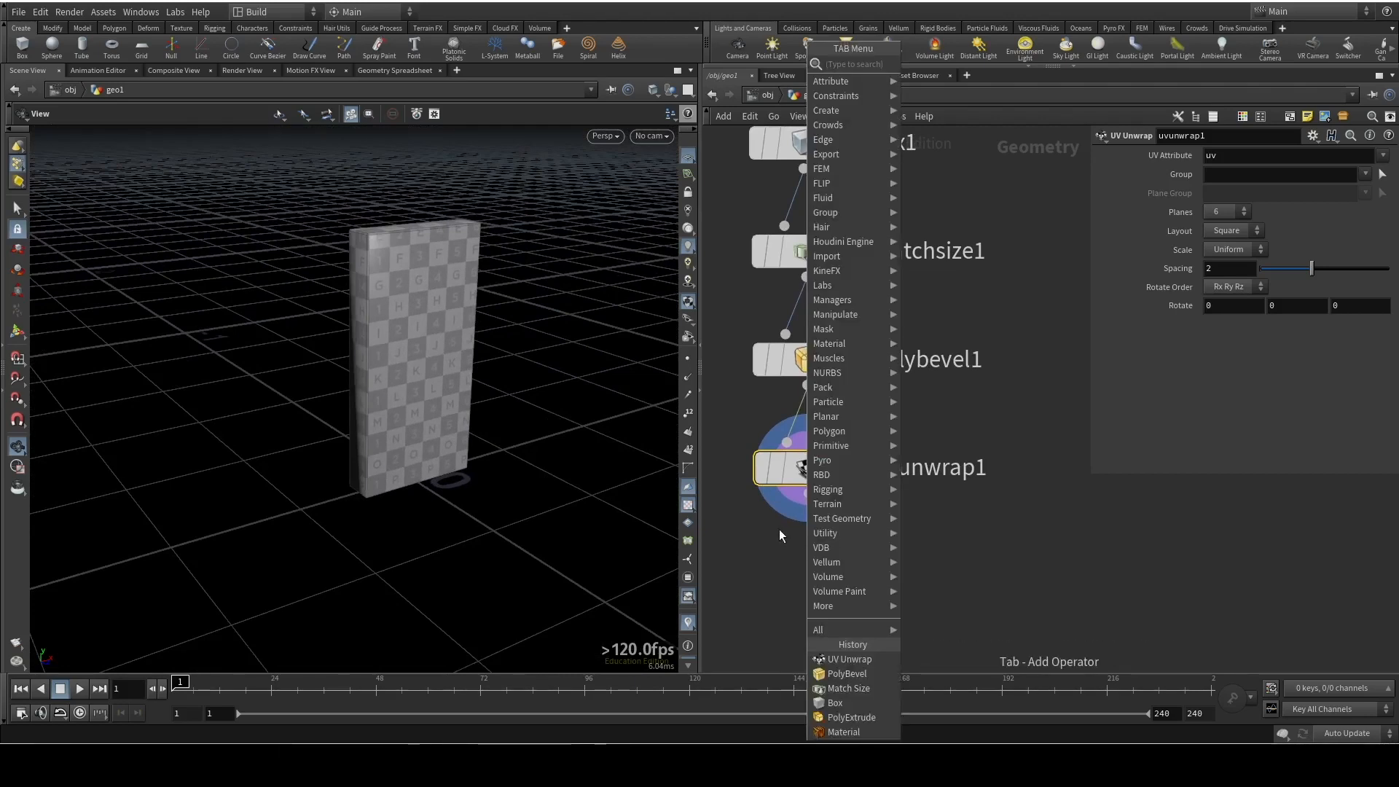
type("null")
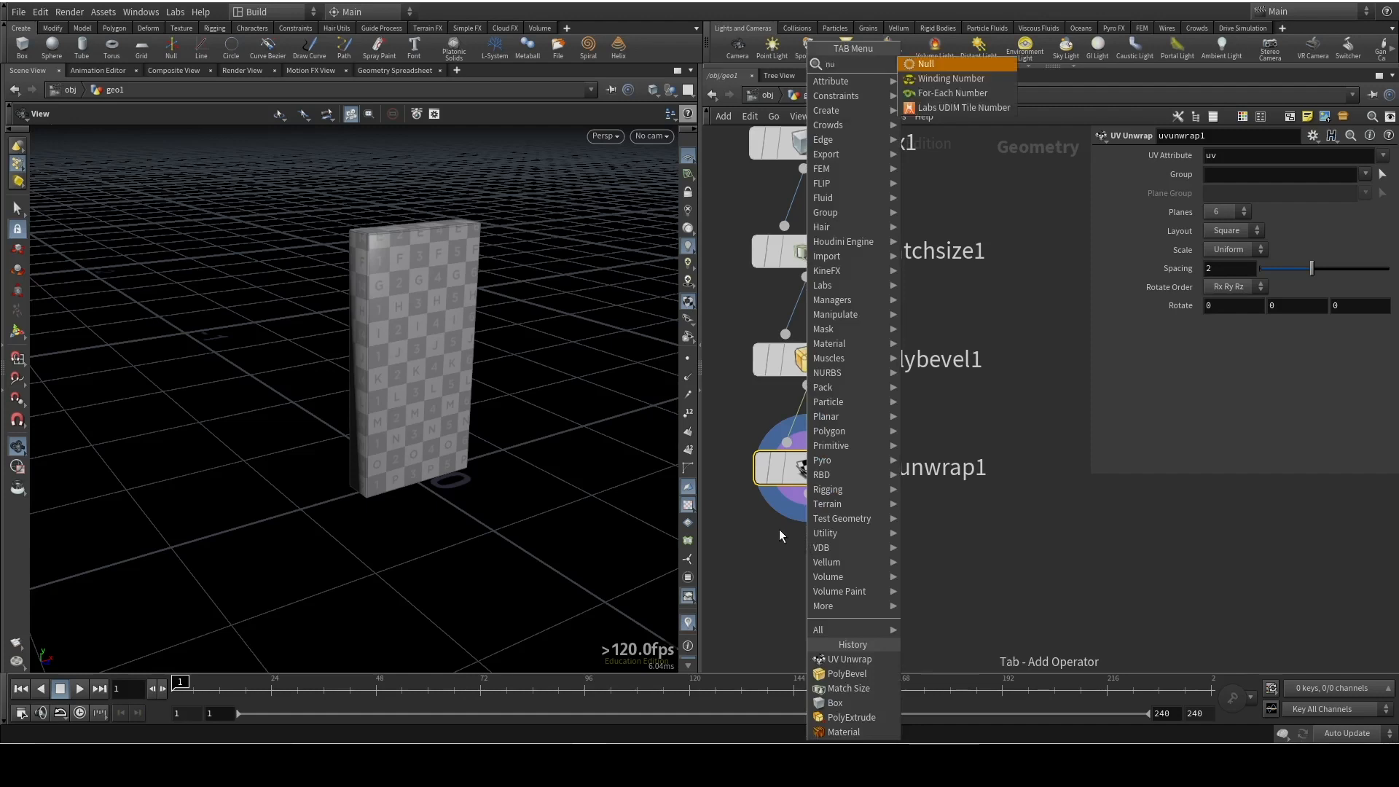
key("Return")
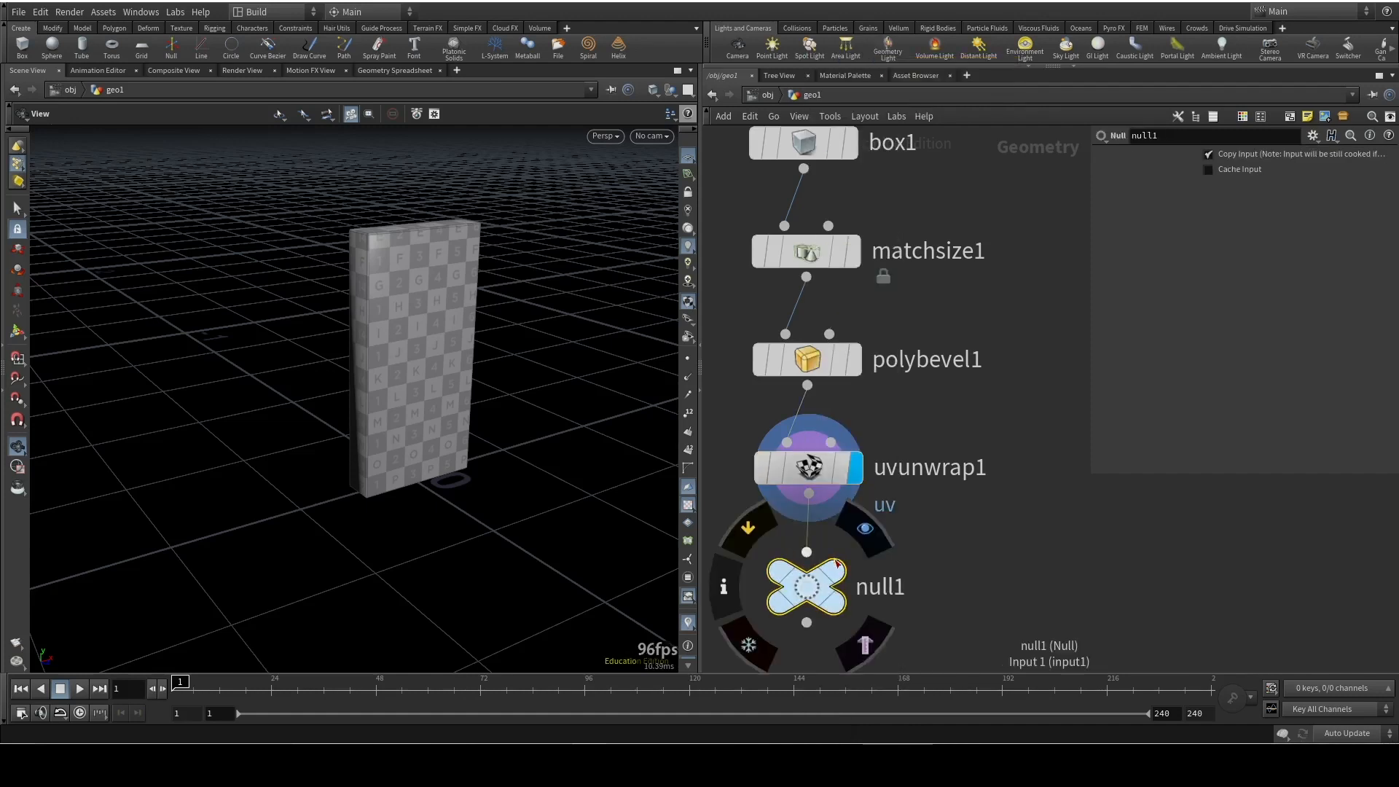
Rename the Null node to DOMINO_OUT and make it the displayed node
double_click(899, 587)
left_click_drag(908, 588, 838, 581)
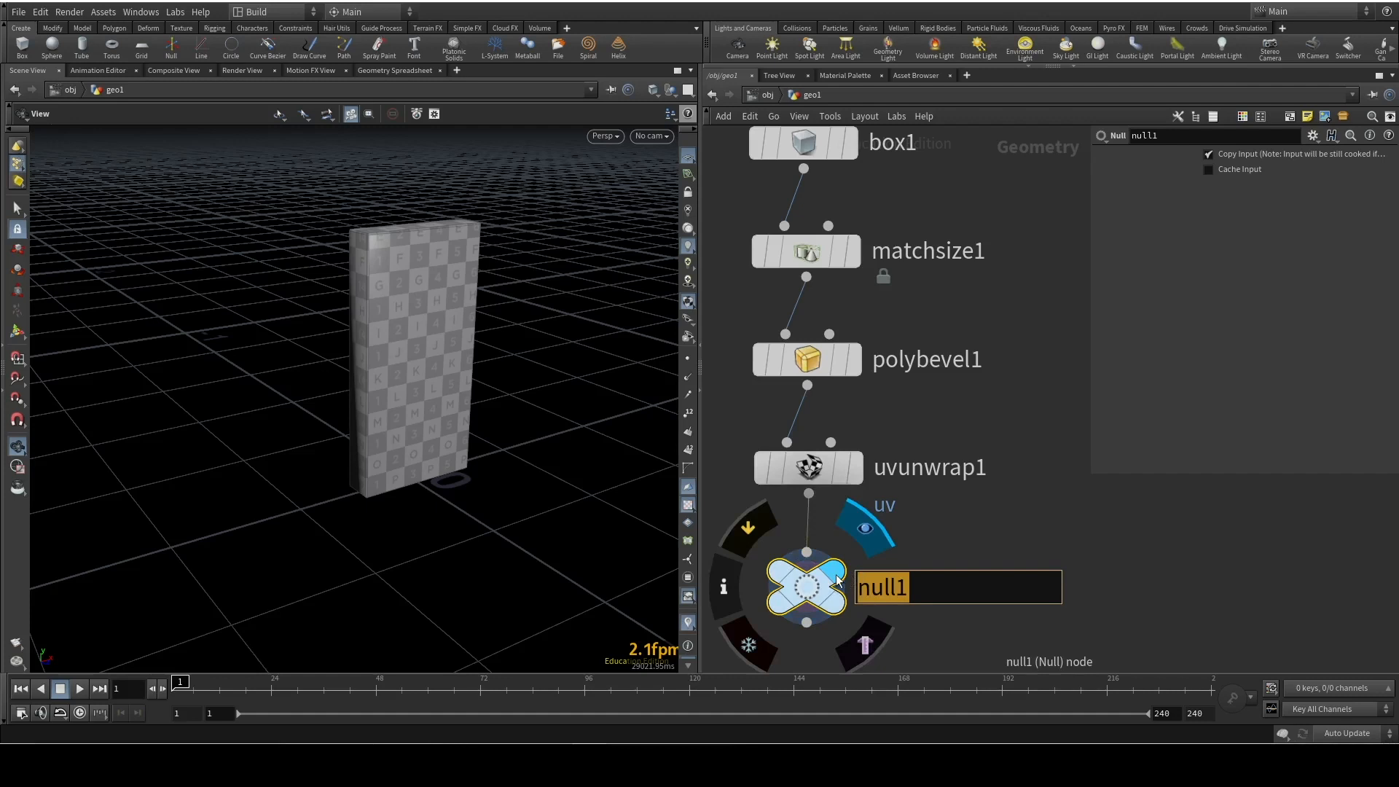
type("DOMINO_OUT")
key("Return")
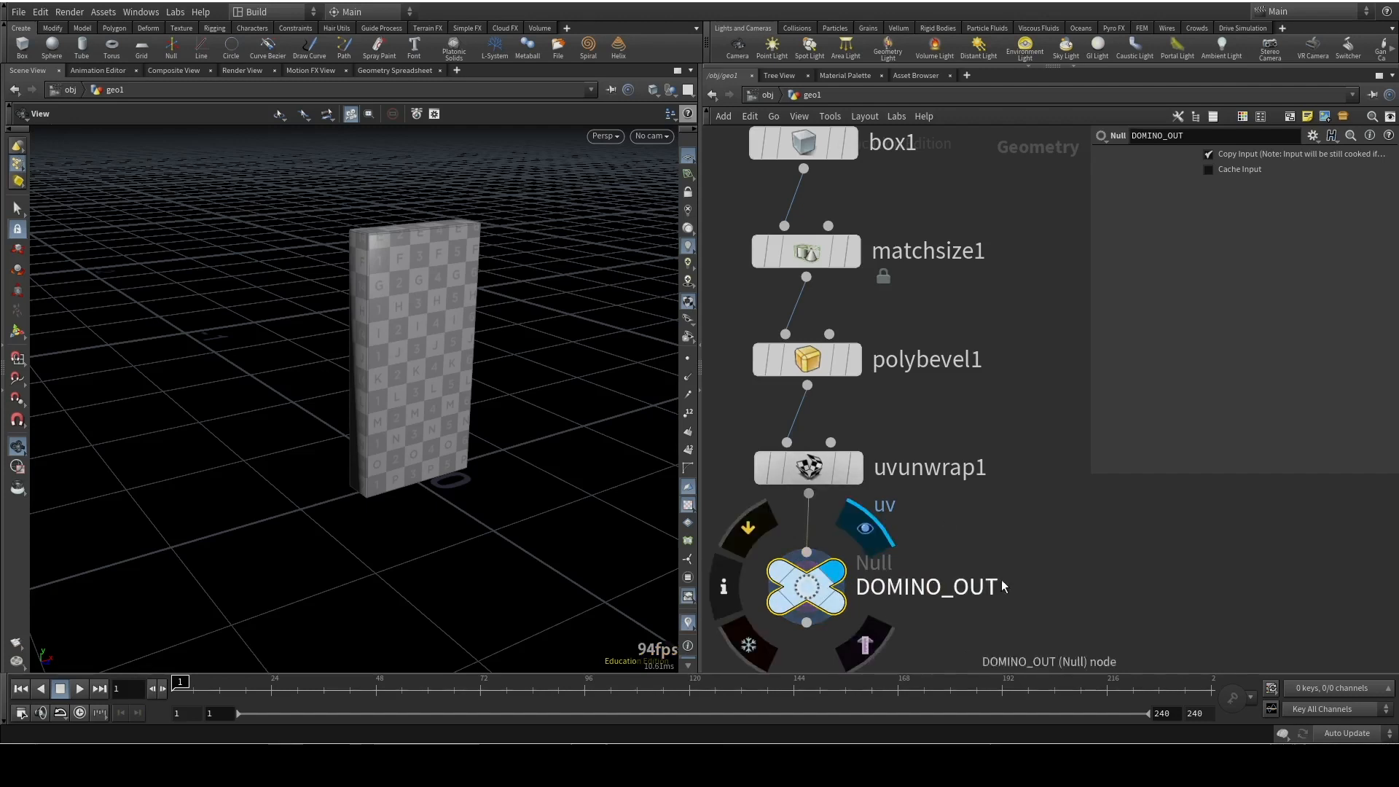
Color the DOMINO_OUT node red and frame the whole node chain in the network
key("c")
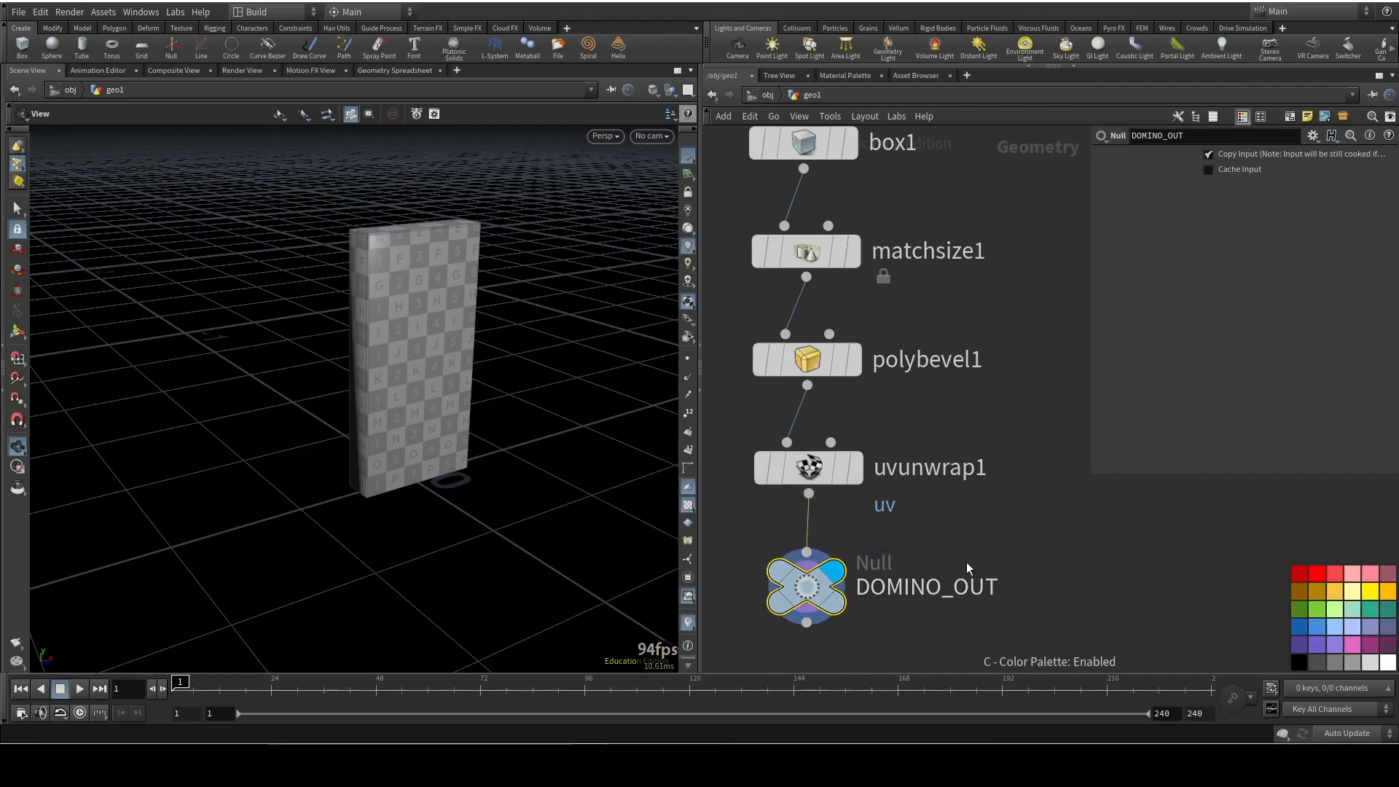
left_click(1300, 573)
key("c")
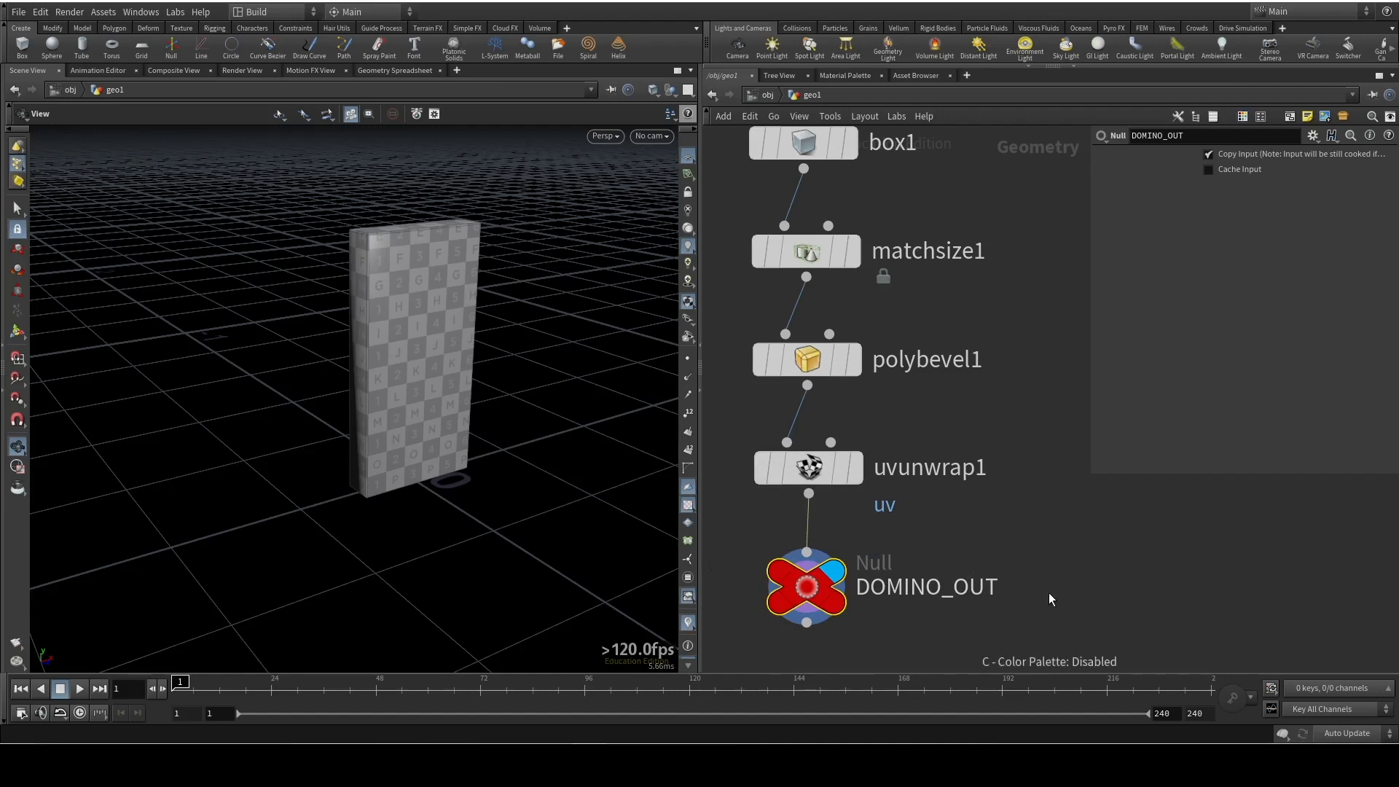
key("h")
middle_click_drag(993, 532, 874, 506)
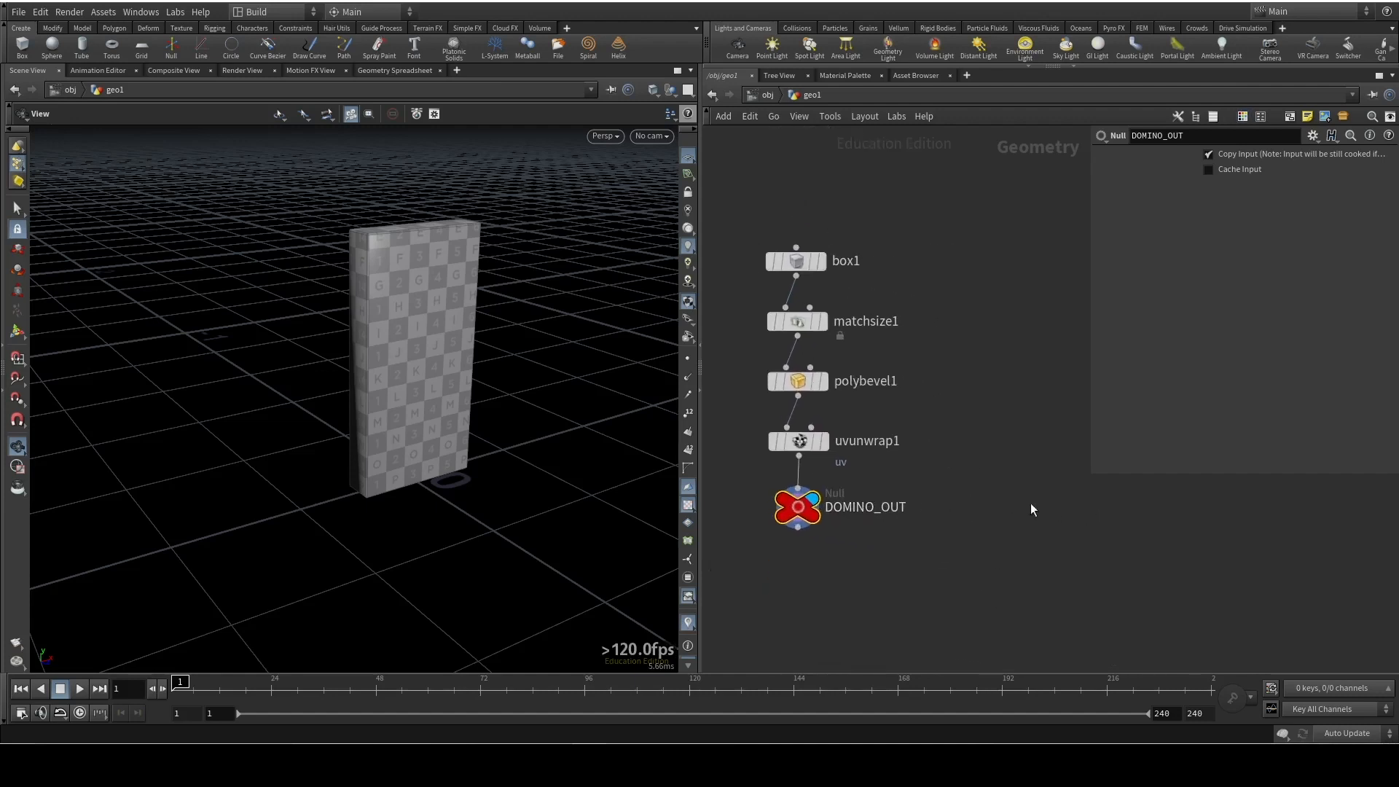
Enclose the five nodes from box1 to DOMINO_OUT in a network box and reposition it
left_click_drag(924, 242, 803, 583)
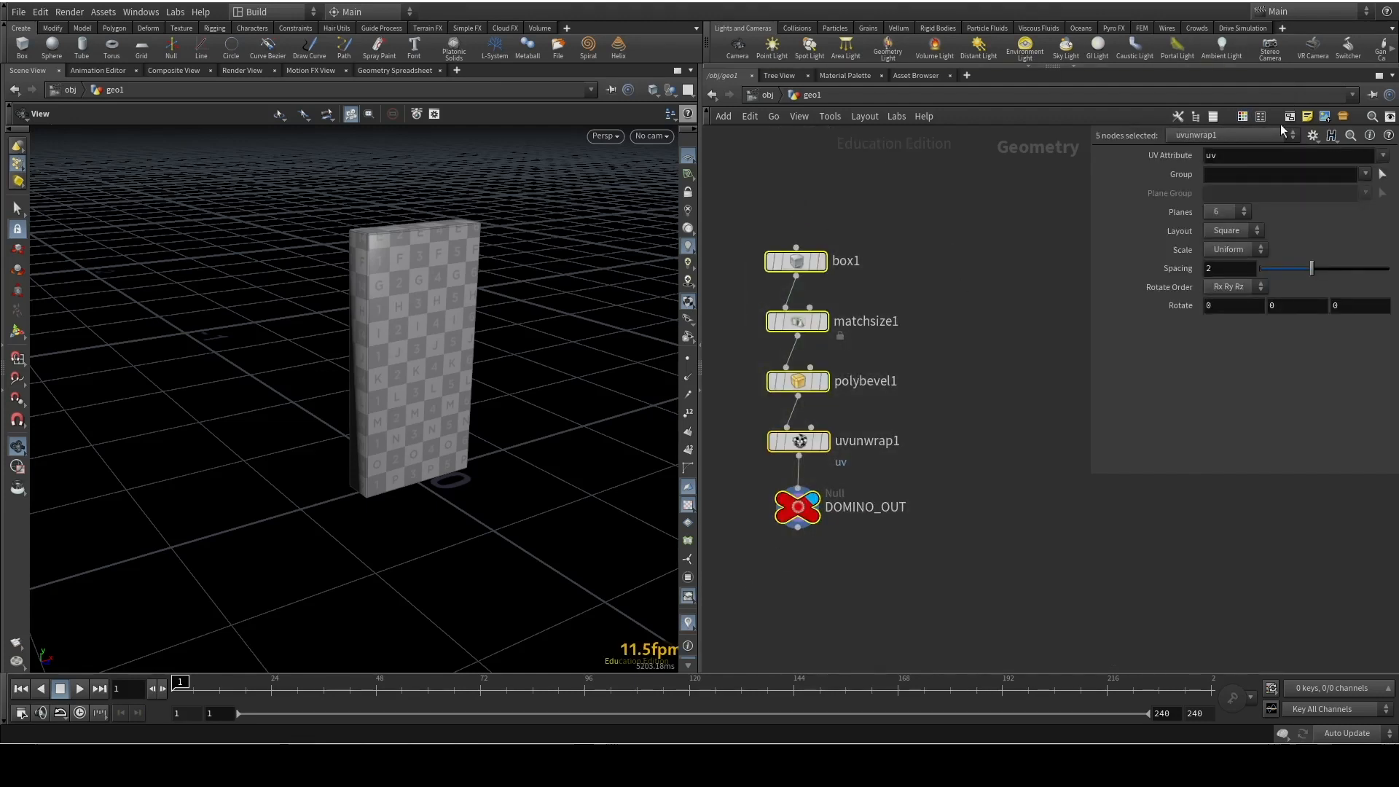
key("shift+o")
left_click_drag(916, 534, 941, 538)
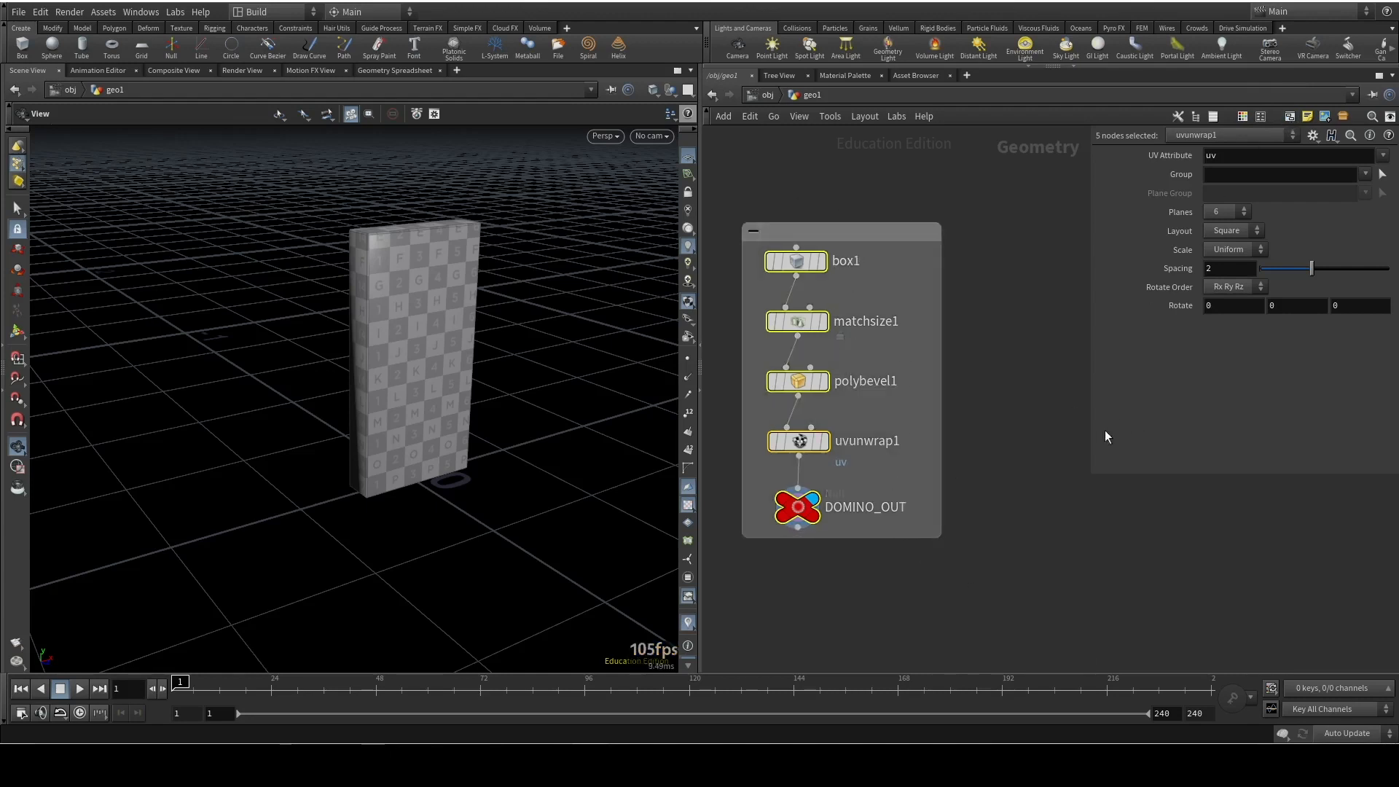
left_click(1025, 415)
mouse_move(899, 231)
left_mouse_down()
mouse_move(999, 341)
mouse_move(854, 243)
mouse_move(915, 213)
left_mouse_up()
Title the network box "Domino Geometry"
double_click(828, 216)
type("Domino Geometry")
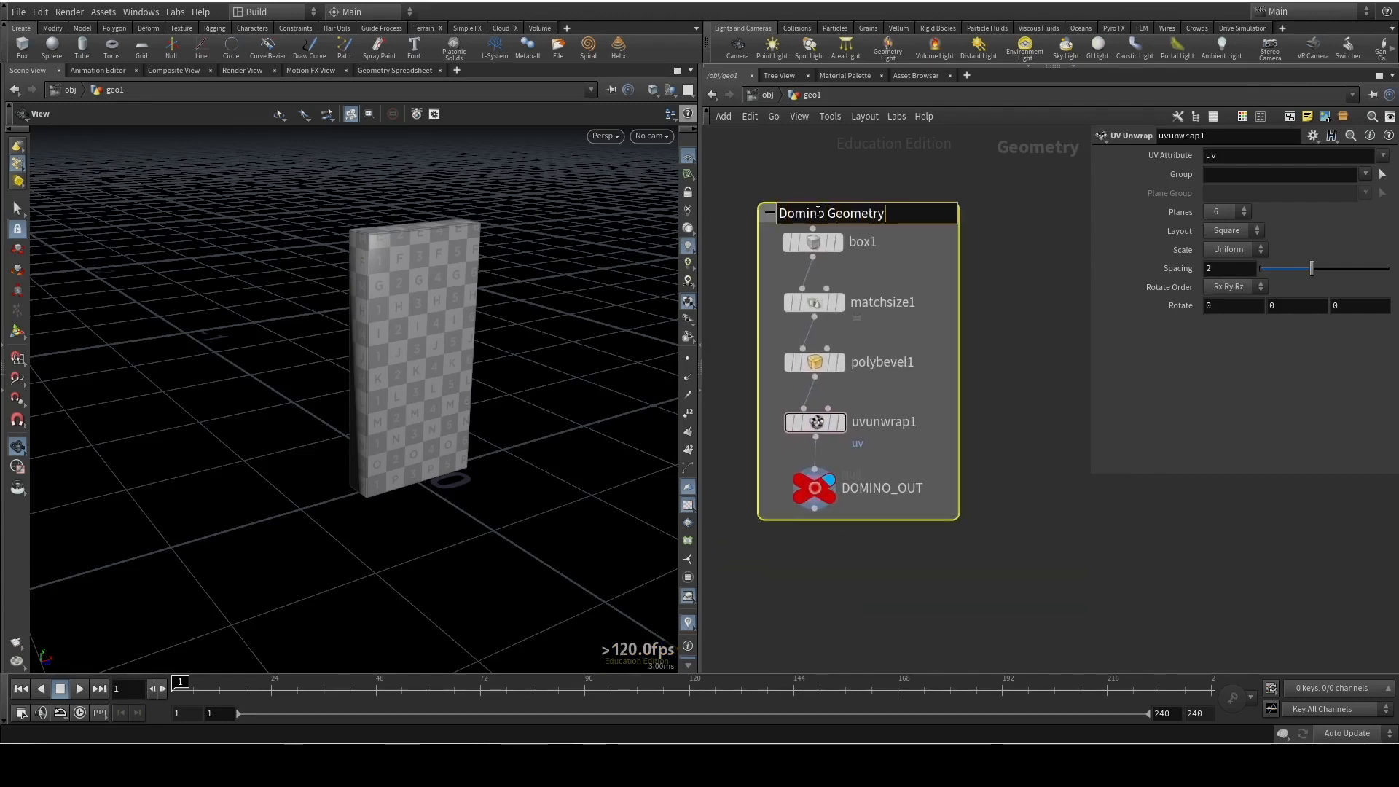
key("Return")
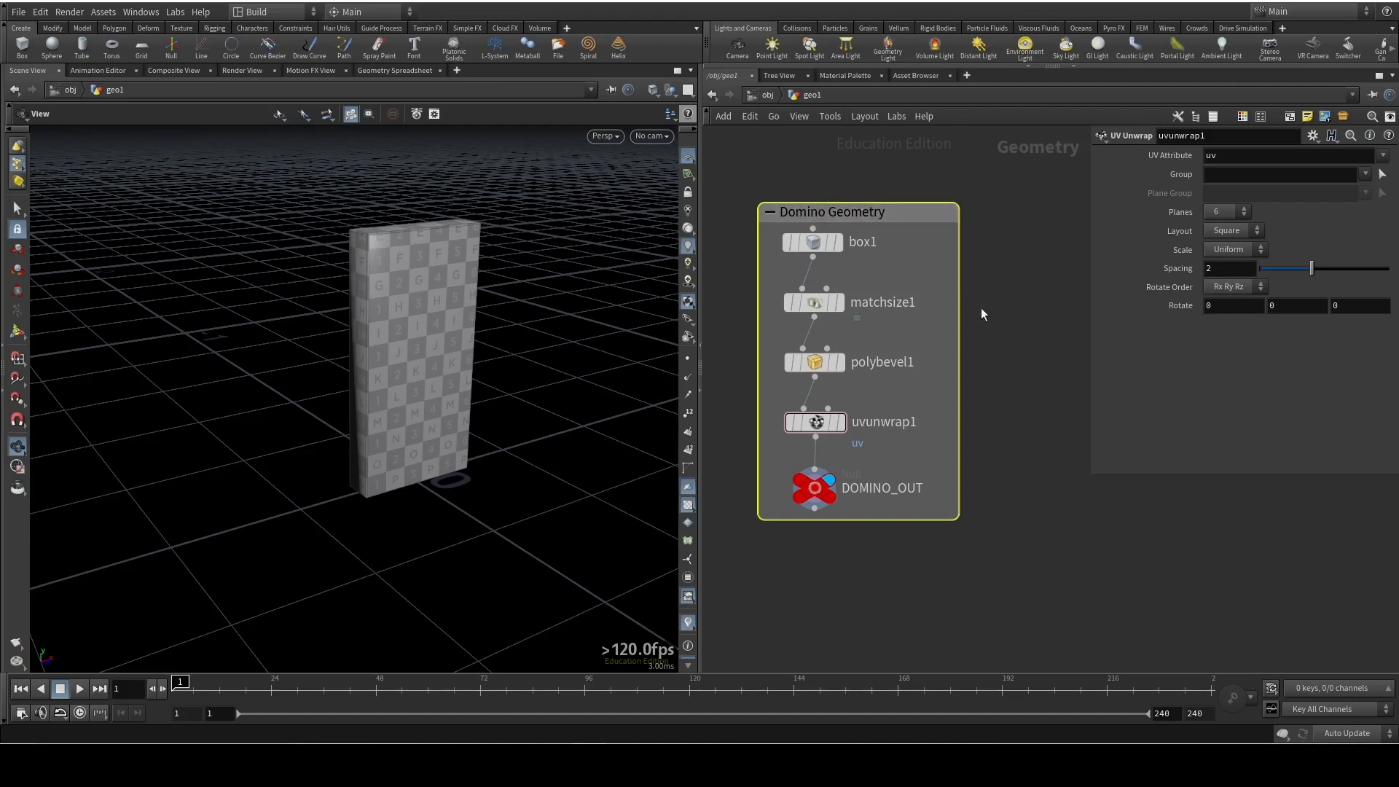
Color the Domino Geometry network box dark green from the color palette, and close the palette
key("c")
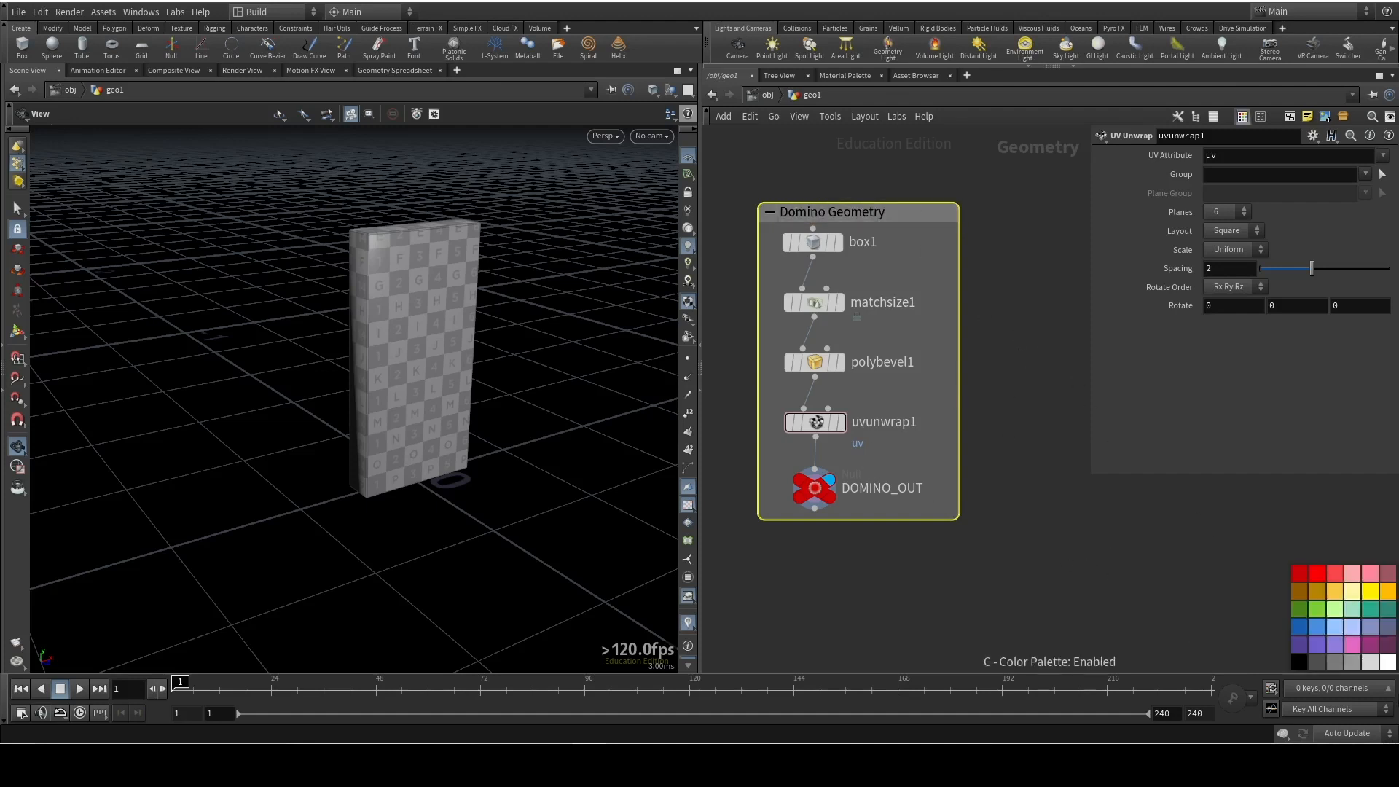
left_click(1299, 609)
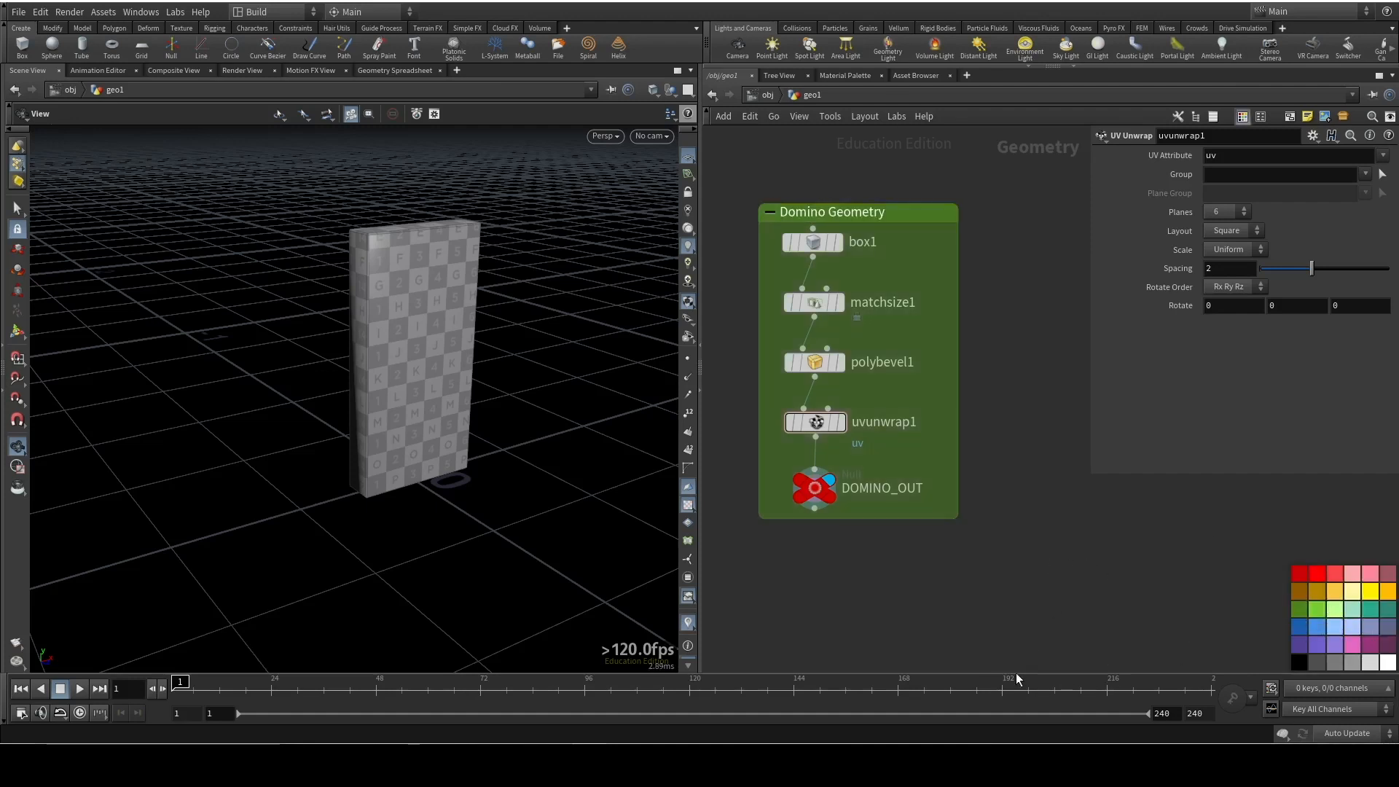
key("c")
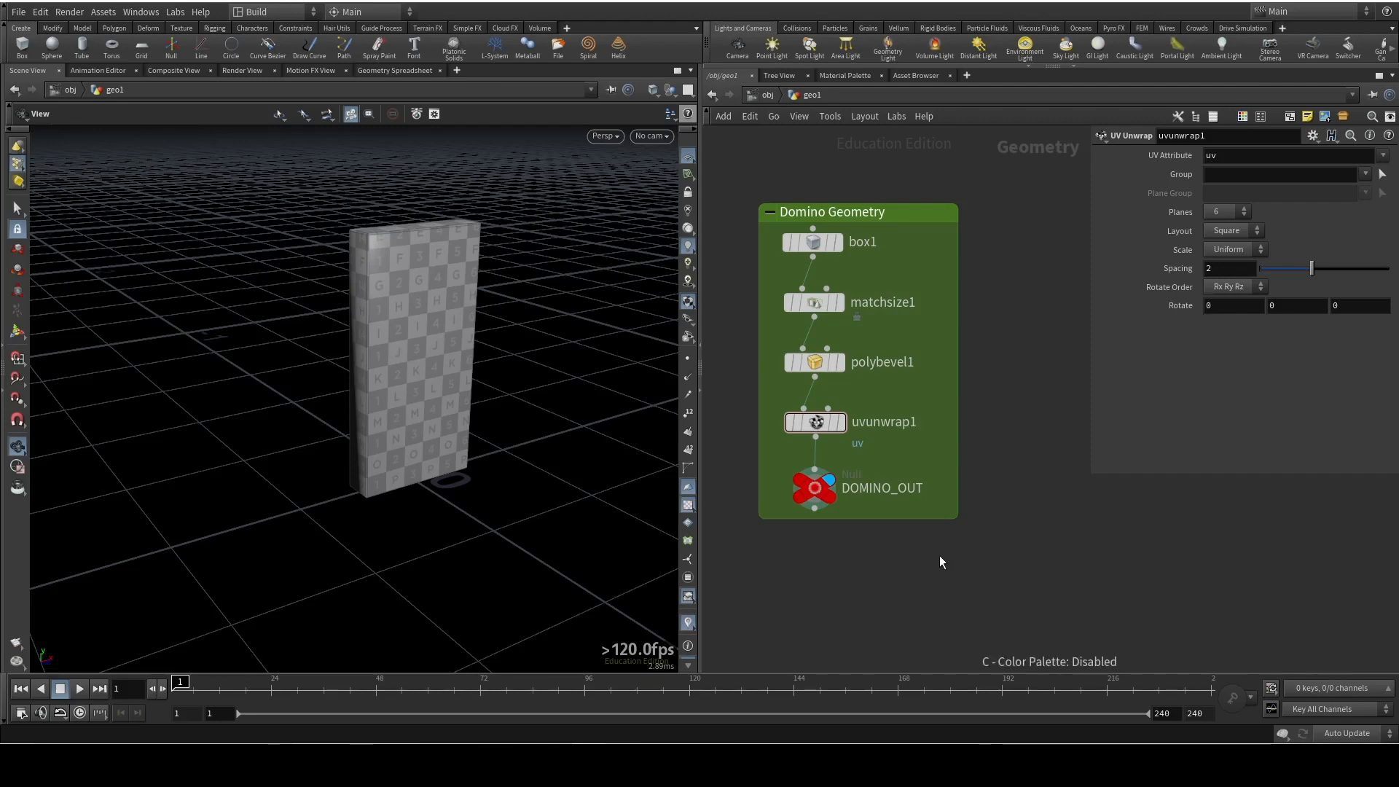
Add an unconnected NURBS Curve node beside the Domino Geometry box and make it the displayed node
left_click_drag(352, 428, 384, 479)
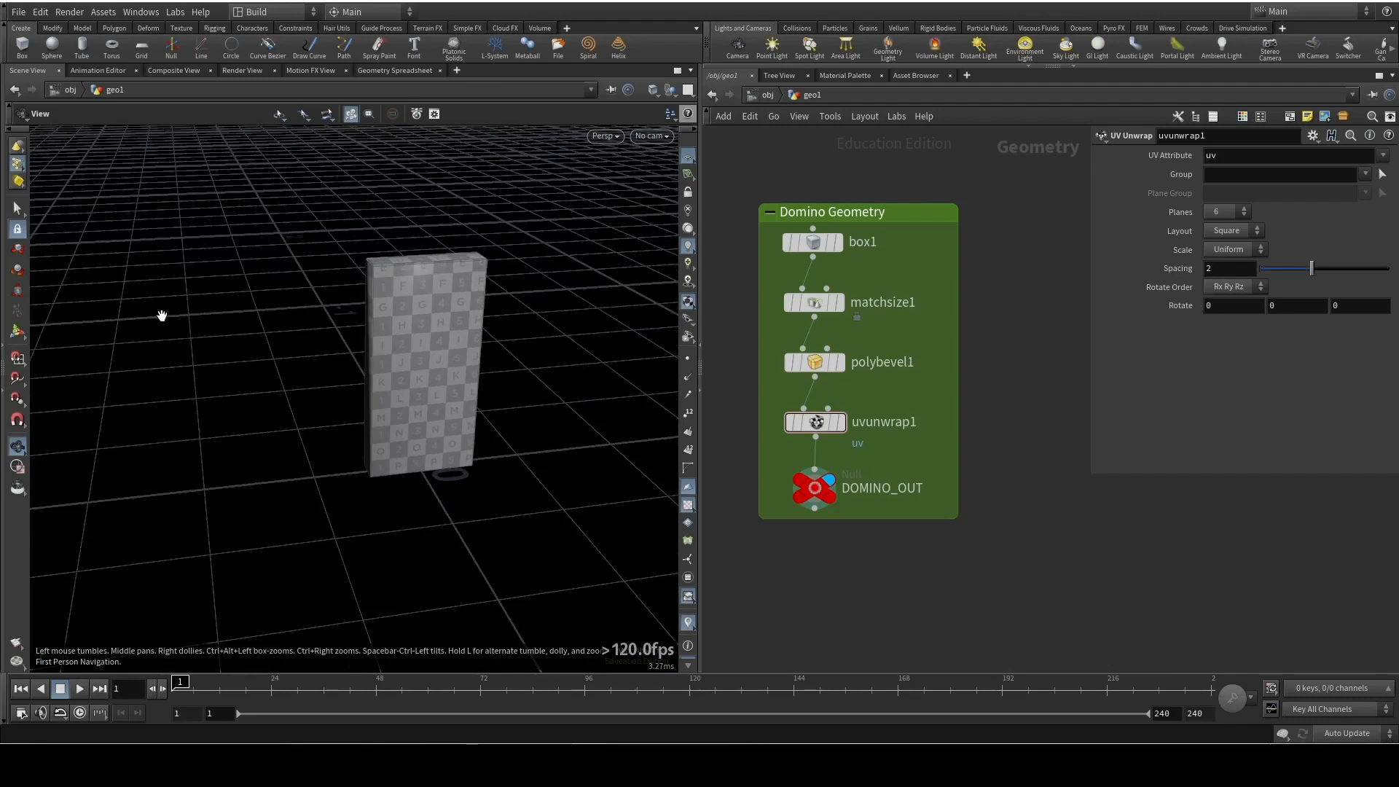
left_click_drag(318, 355, 459, 443)
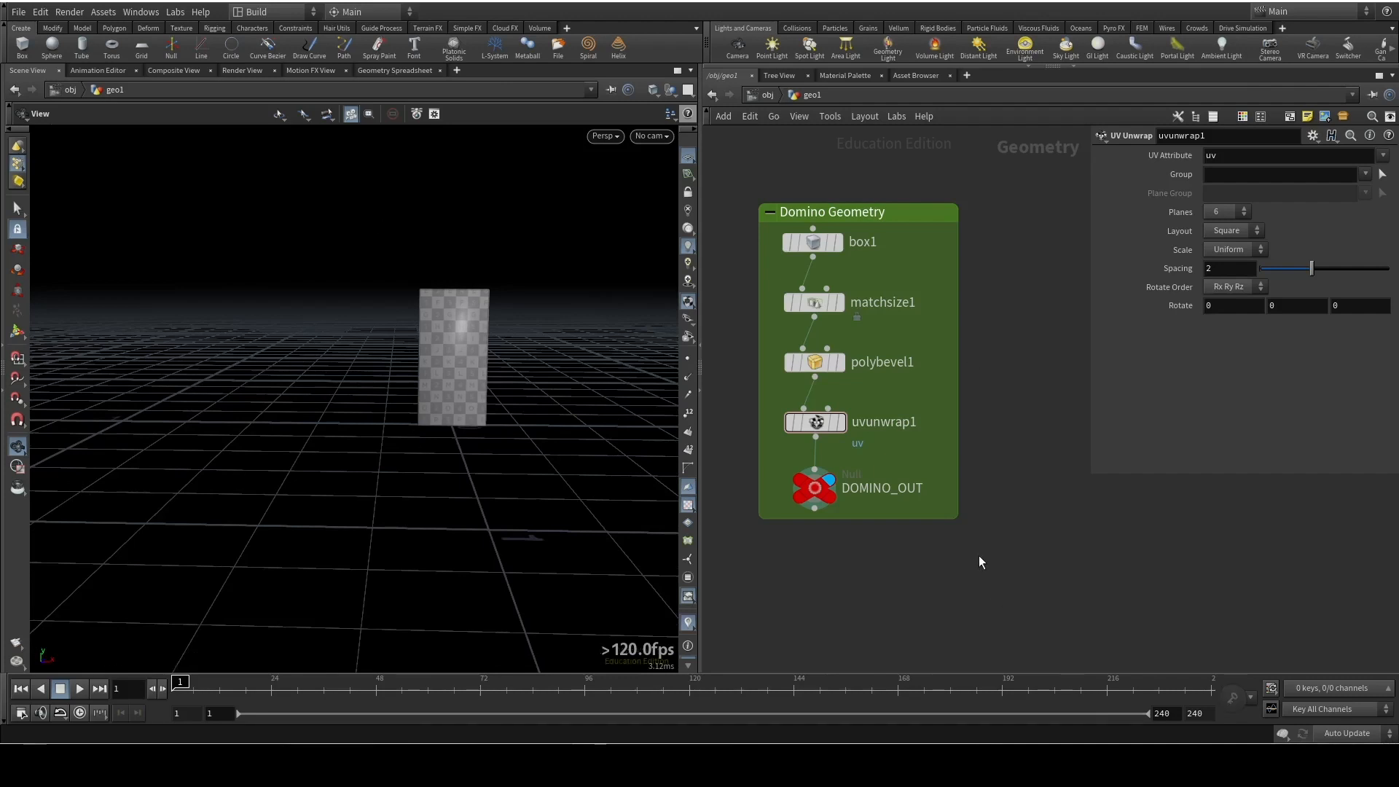
key("Tab")
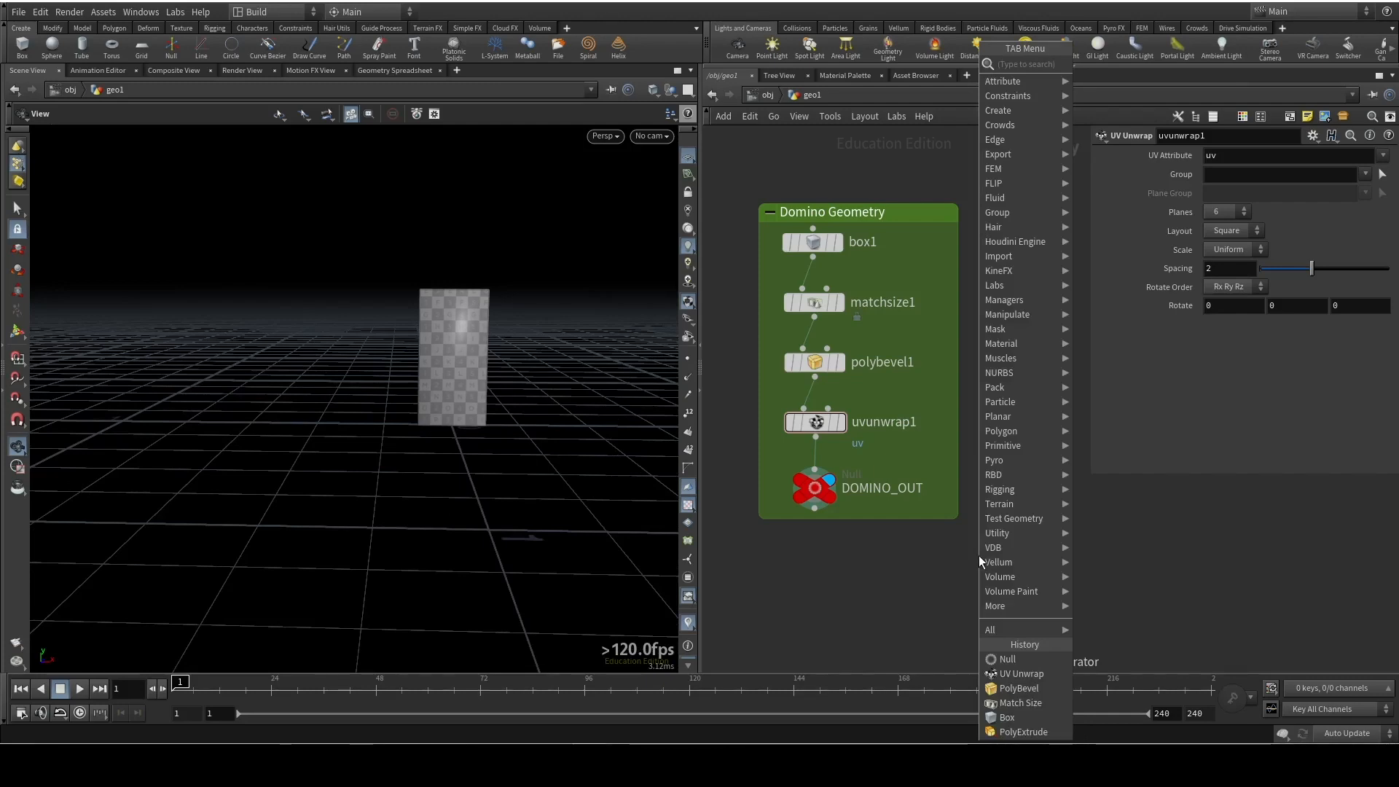
type("curve p")
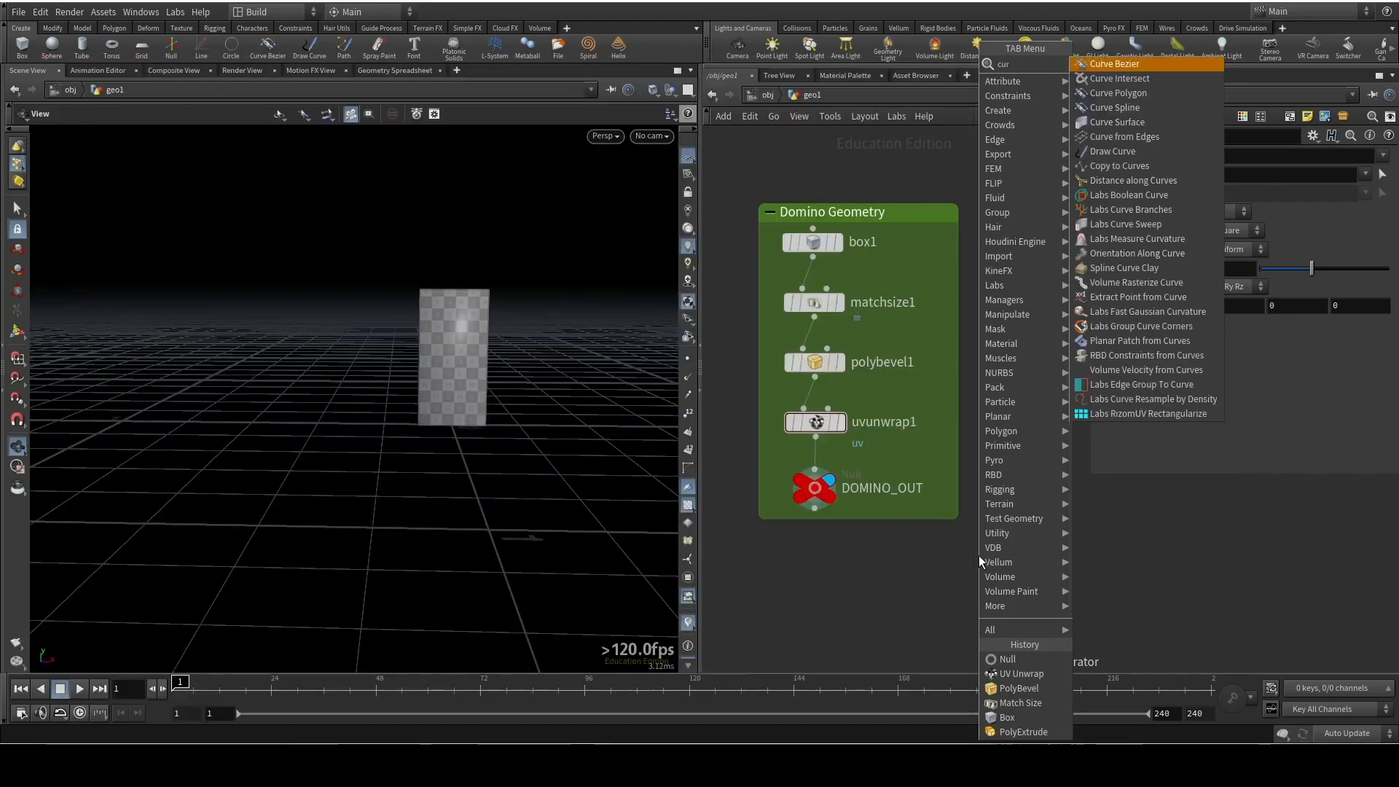
key("Return")
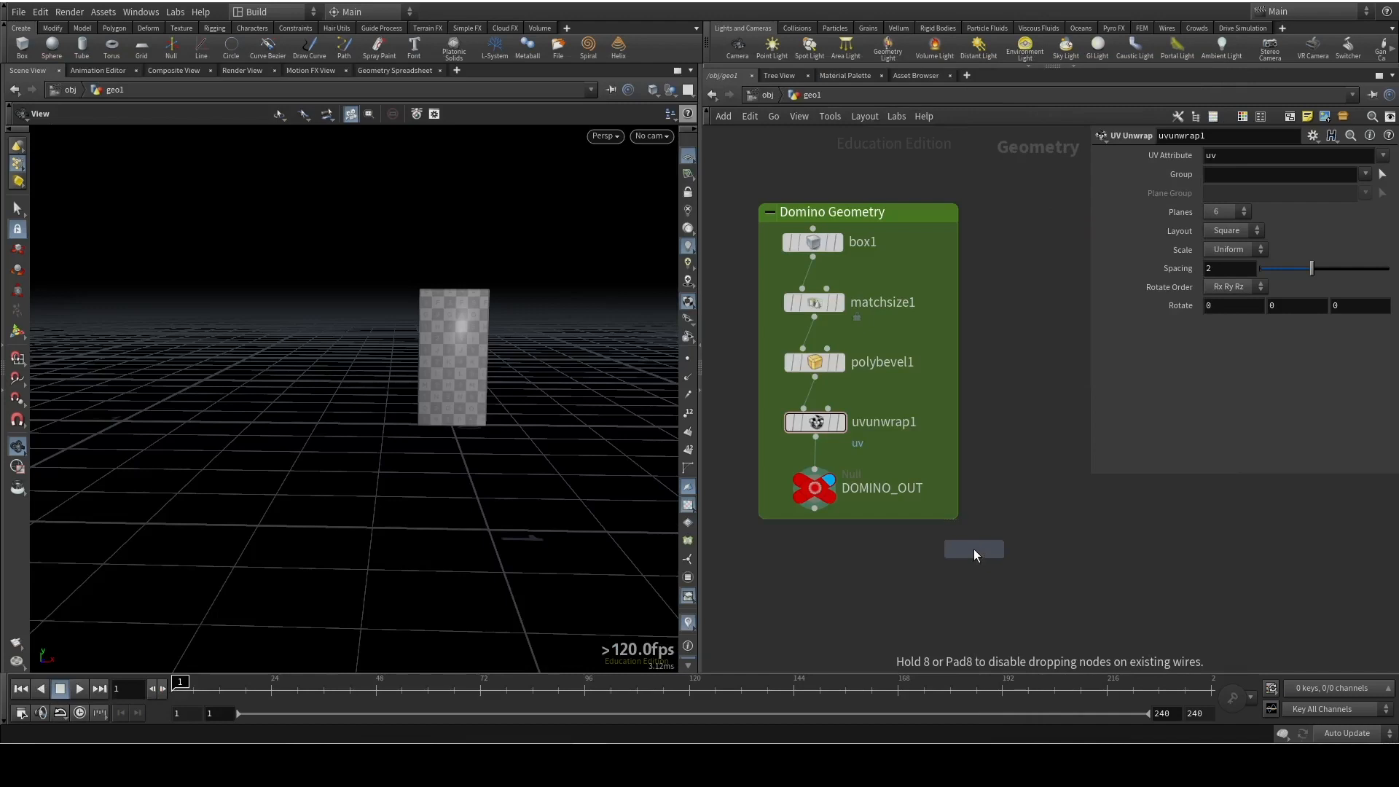
left_click(1012, 543)
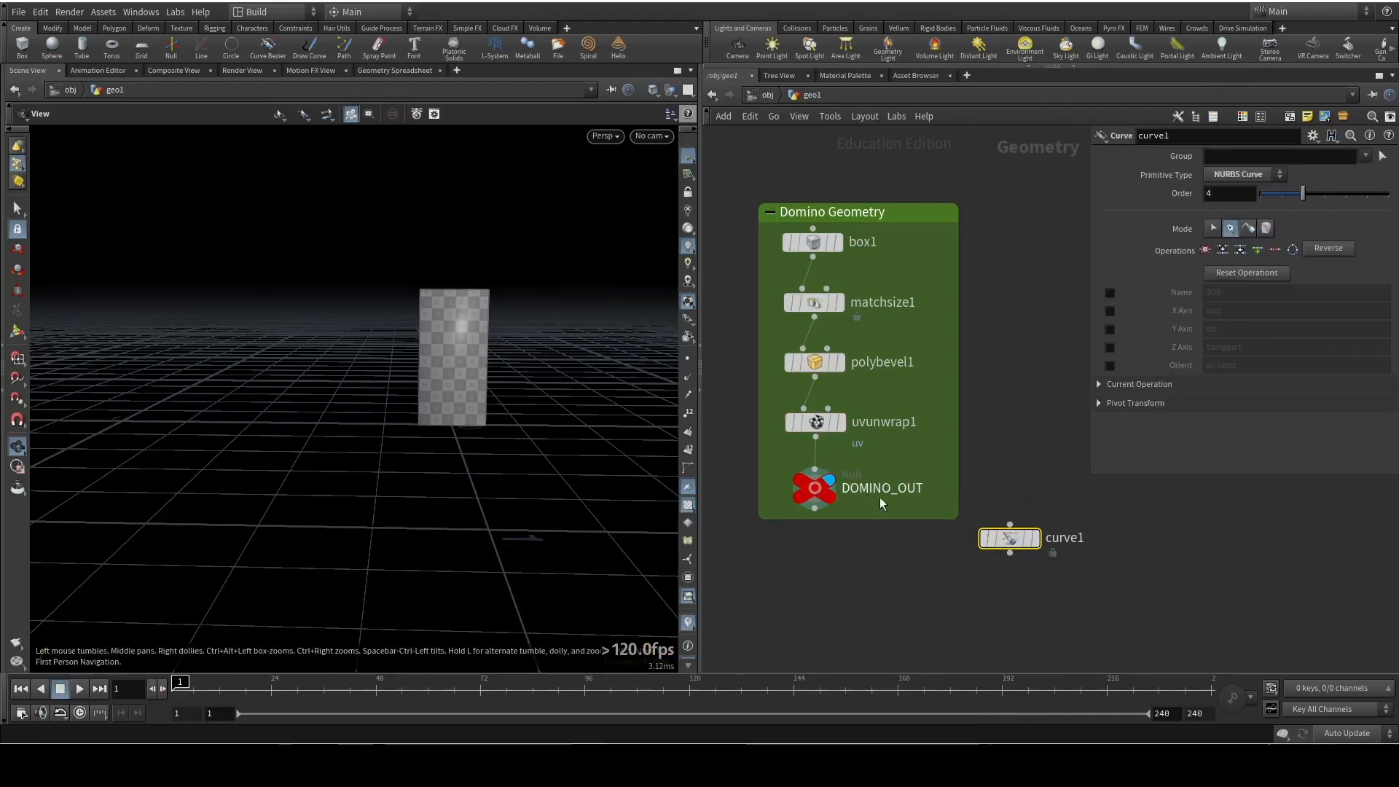
left_click(1035, 539)
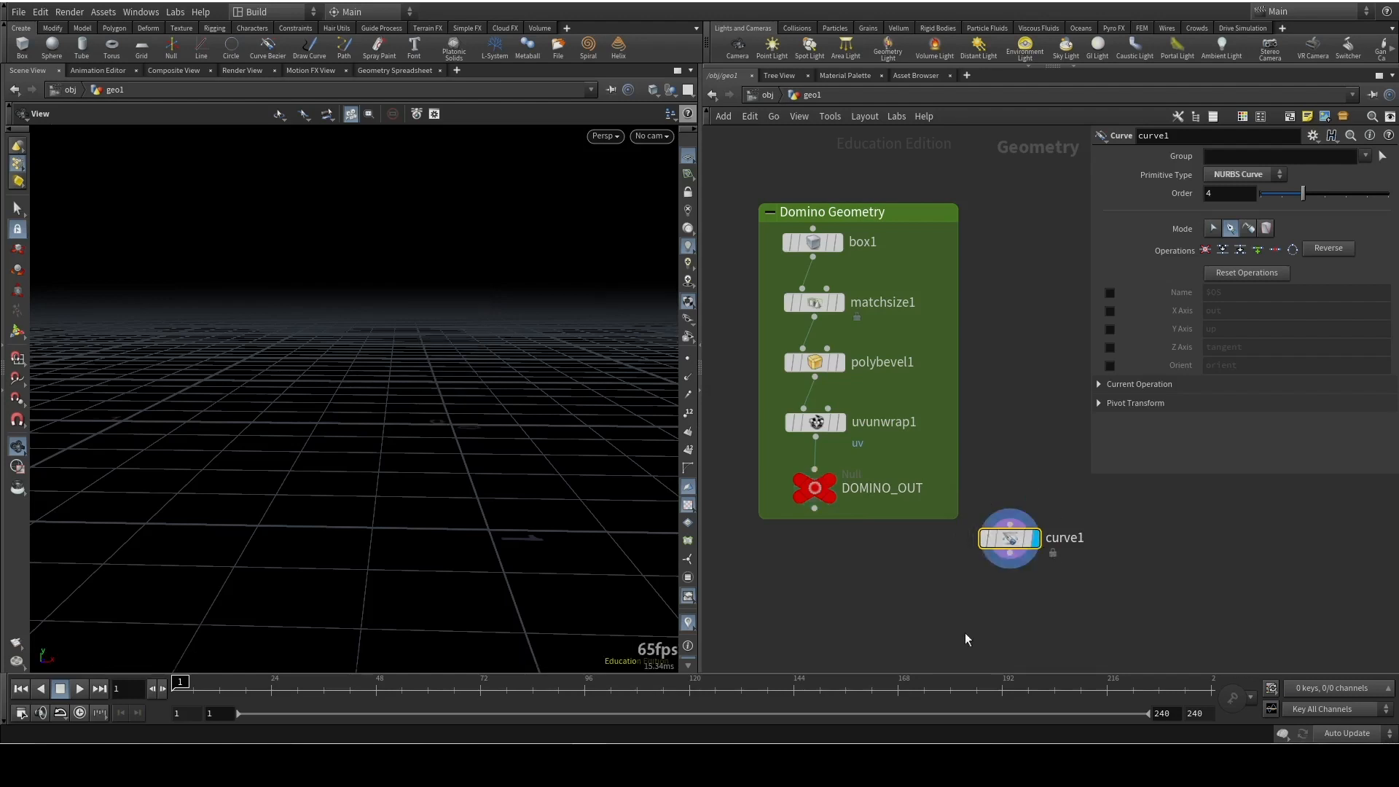
Show DOMINO_OUT as a wireframe template against the grid and hide it again
left_click(832, 500)
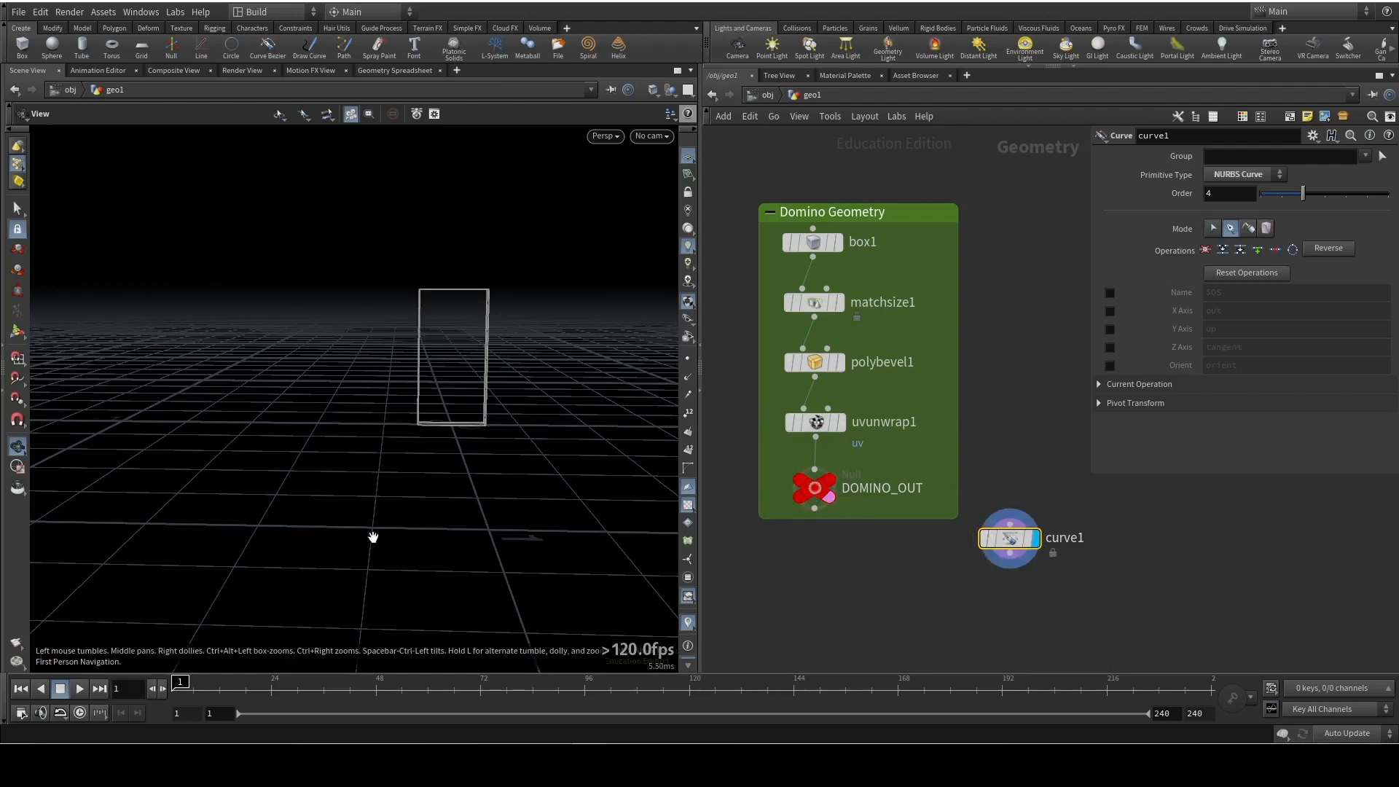
left_click(830, 498)
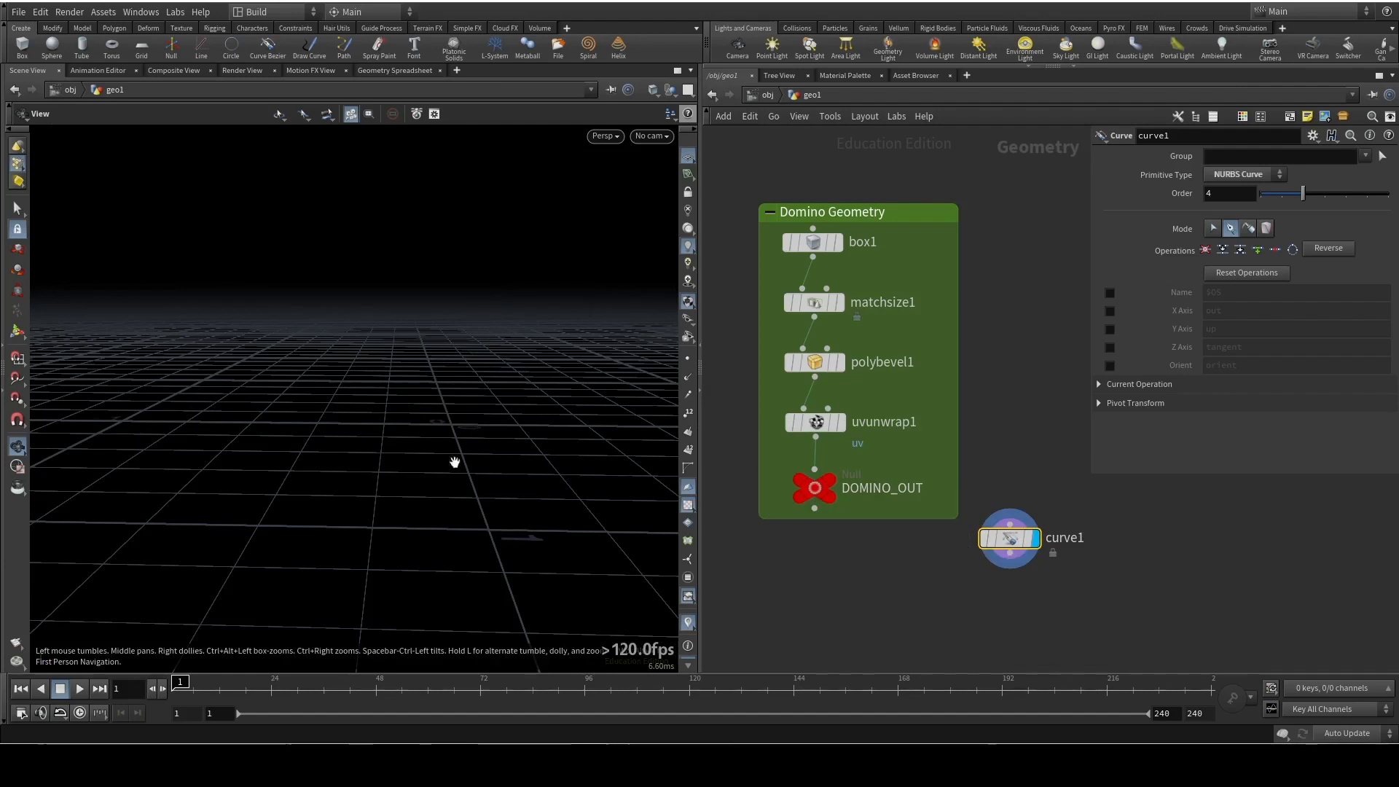
In the top view, activate the Curve tool with grid snapping and place curve1's first point at the origin
key("space+2")
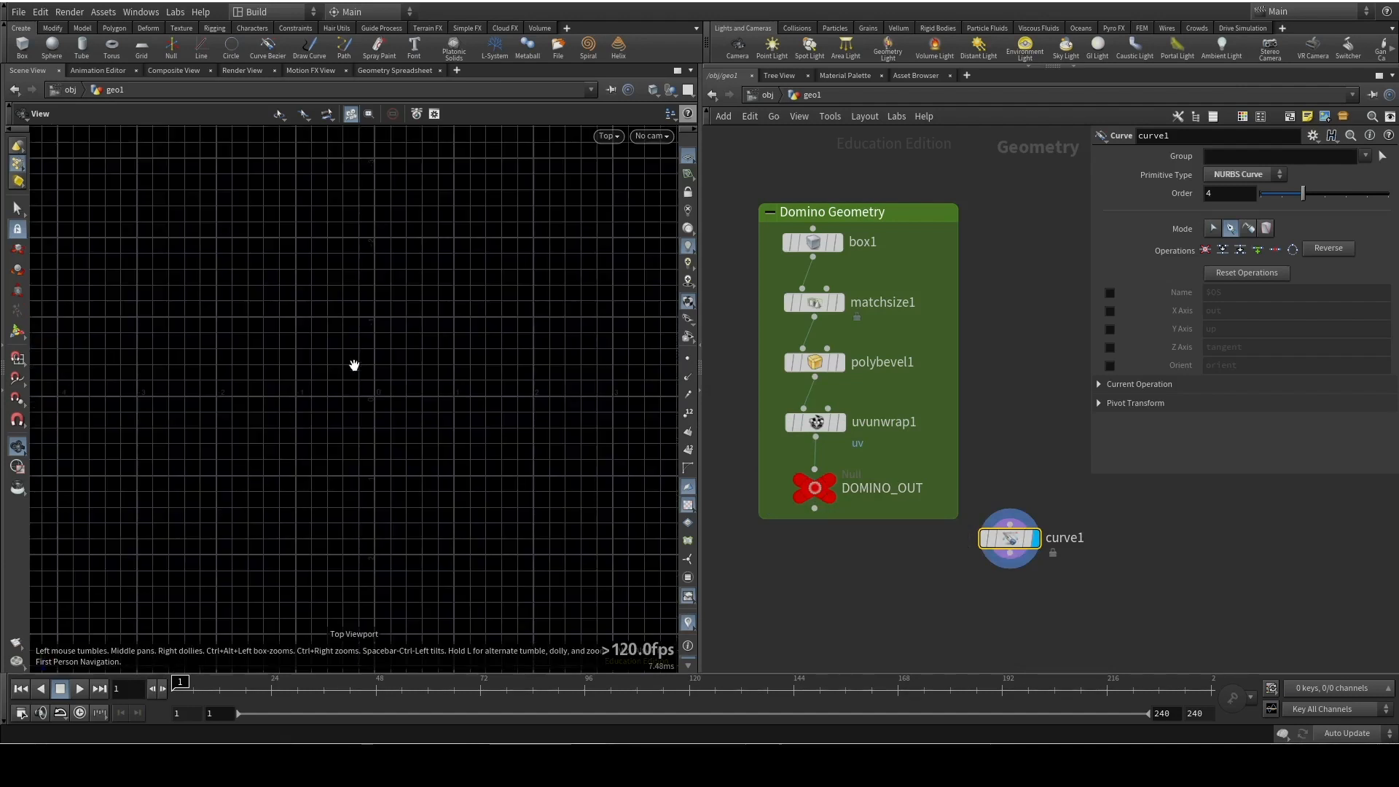
right_click_drag(392, 414, 356, 397)
mouse_move(356, 396)
middle_mouse_down()
mouse_move(375, 414)
mouse_move(362, 409)
middle_mouse_up()
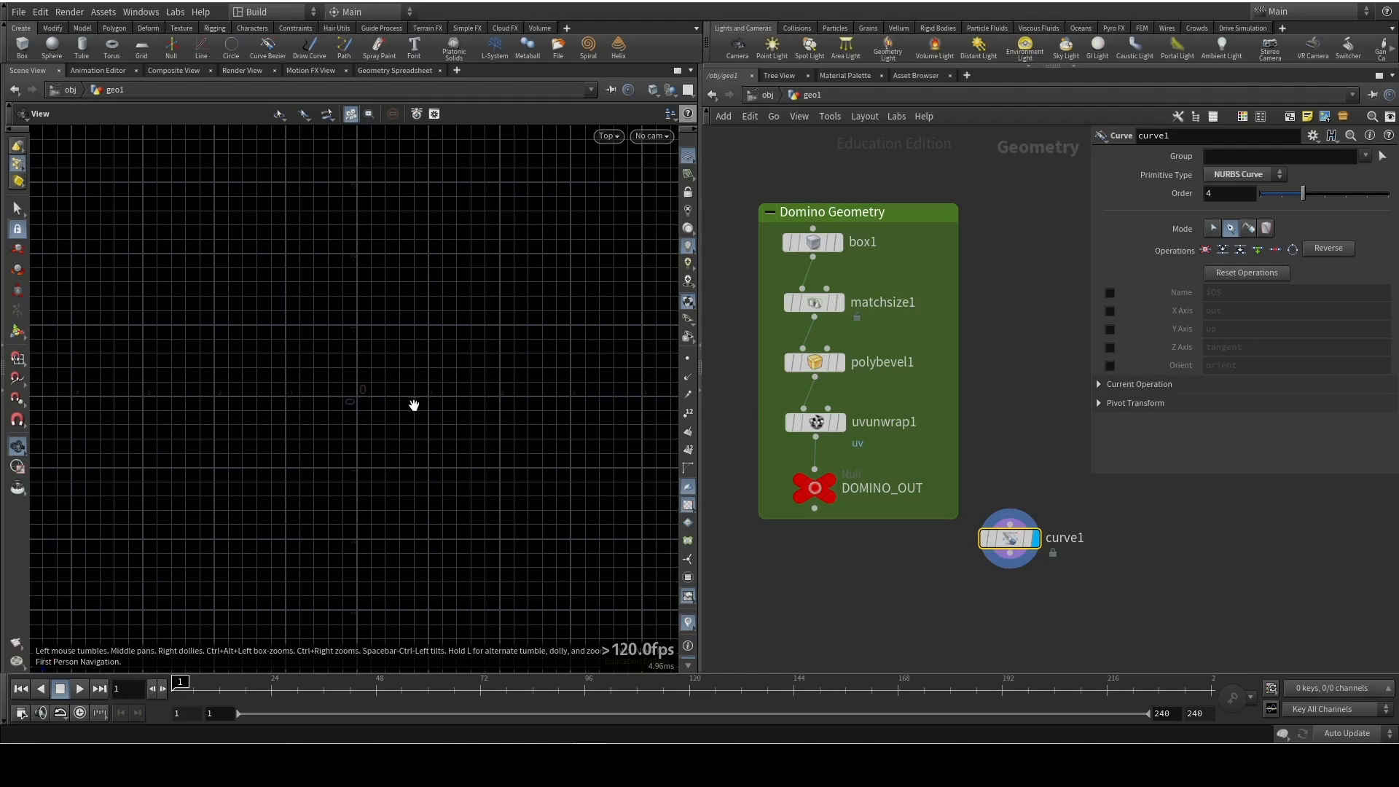
right_click_drag(397, 400, 393, 360)
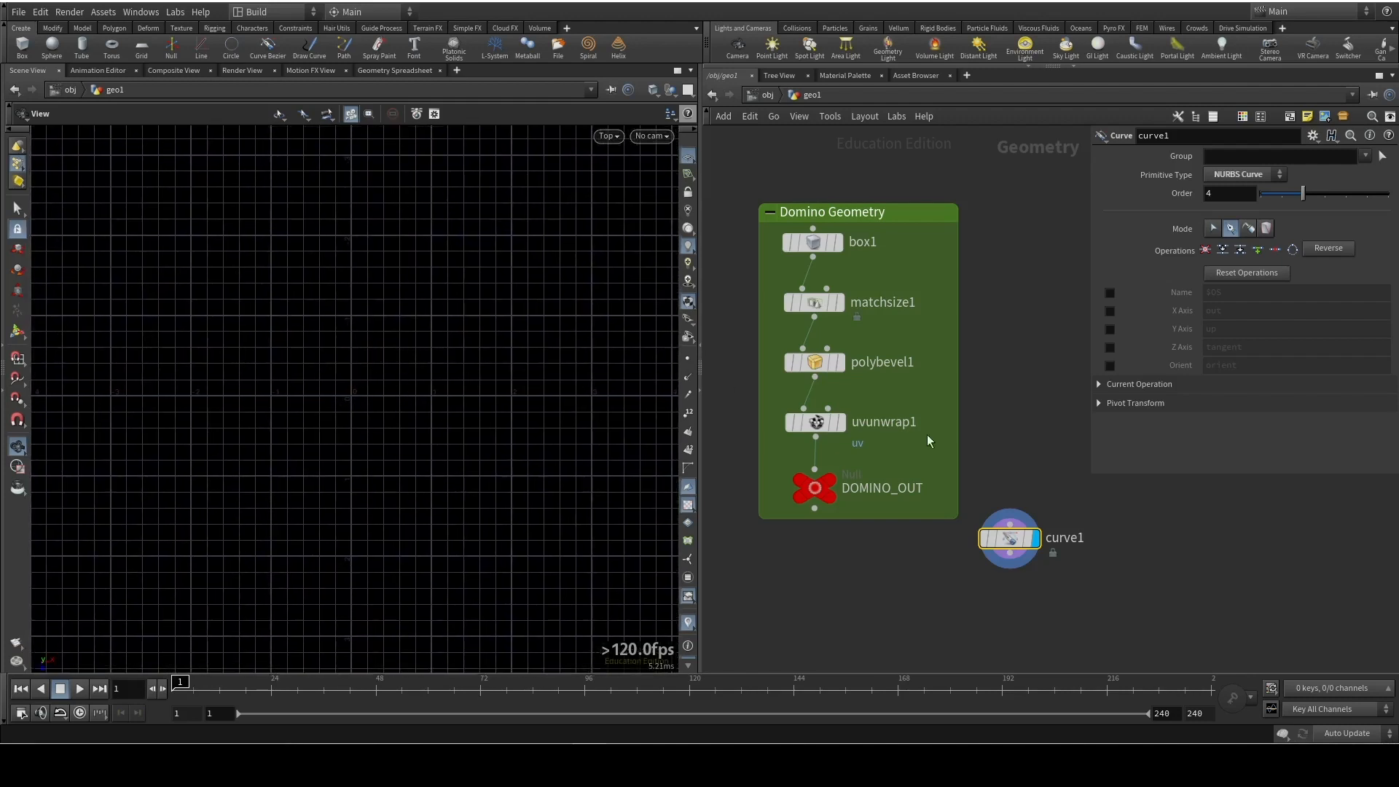
mouse_move(1003, 552)
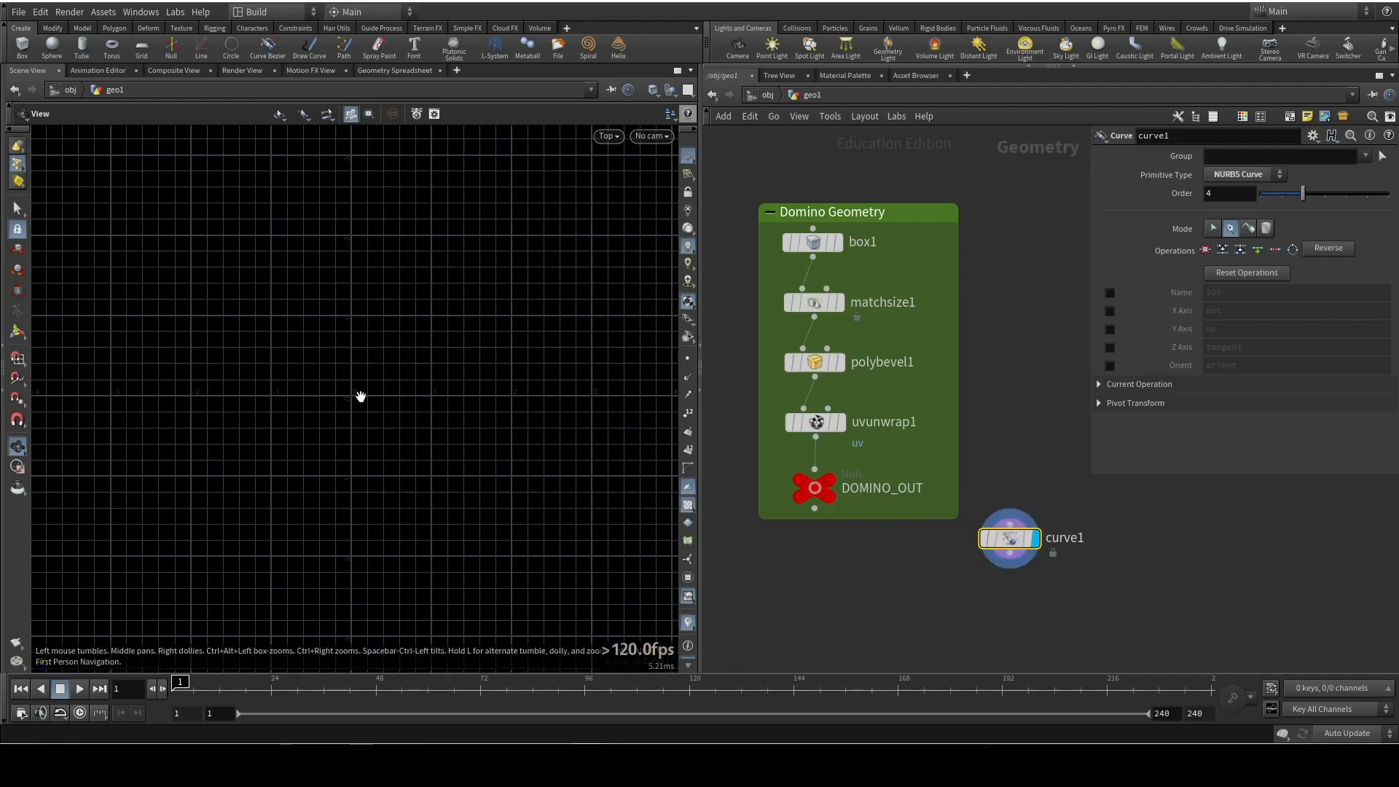
key("Return")
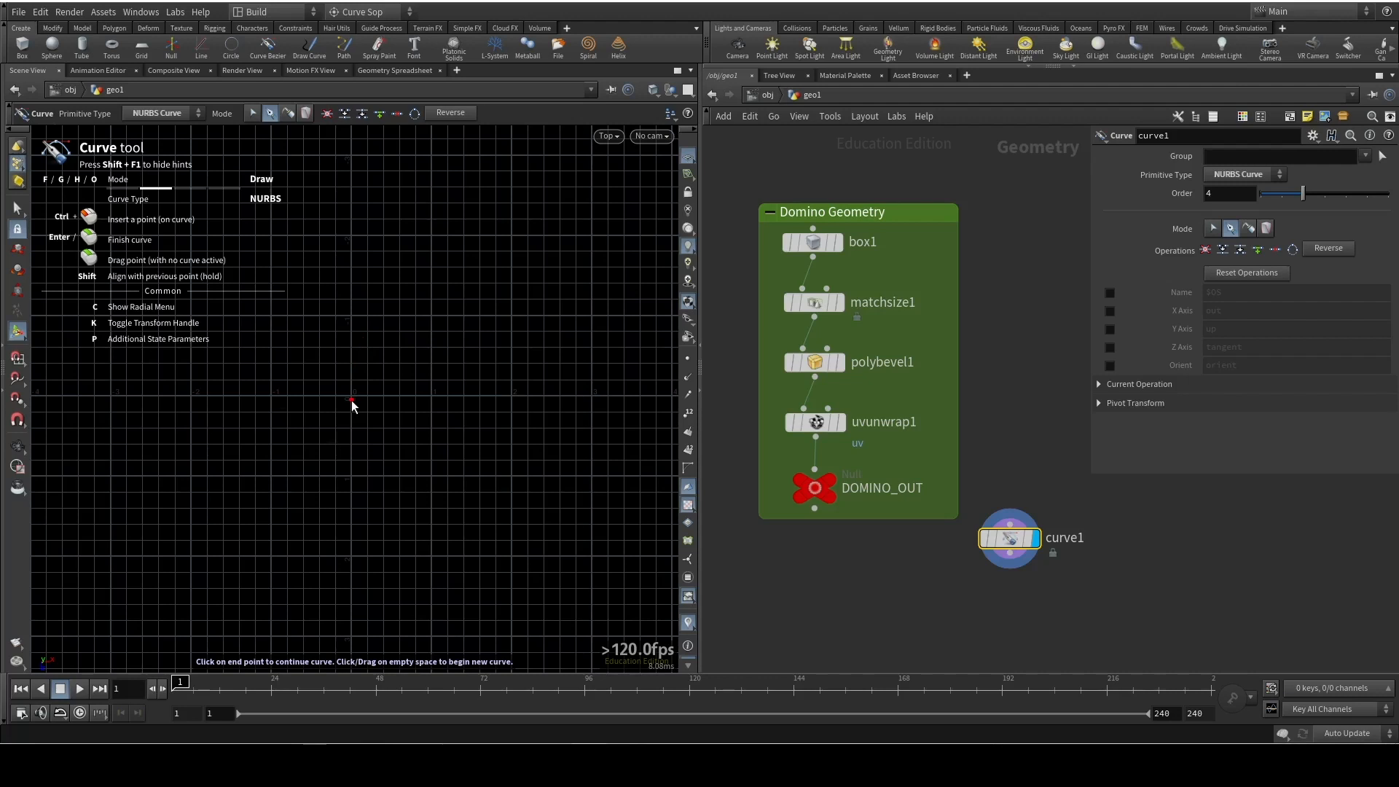
key("grave")
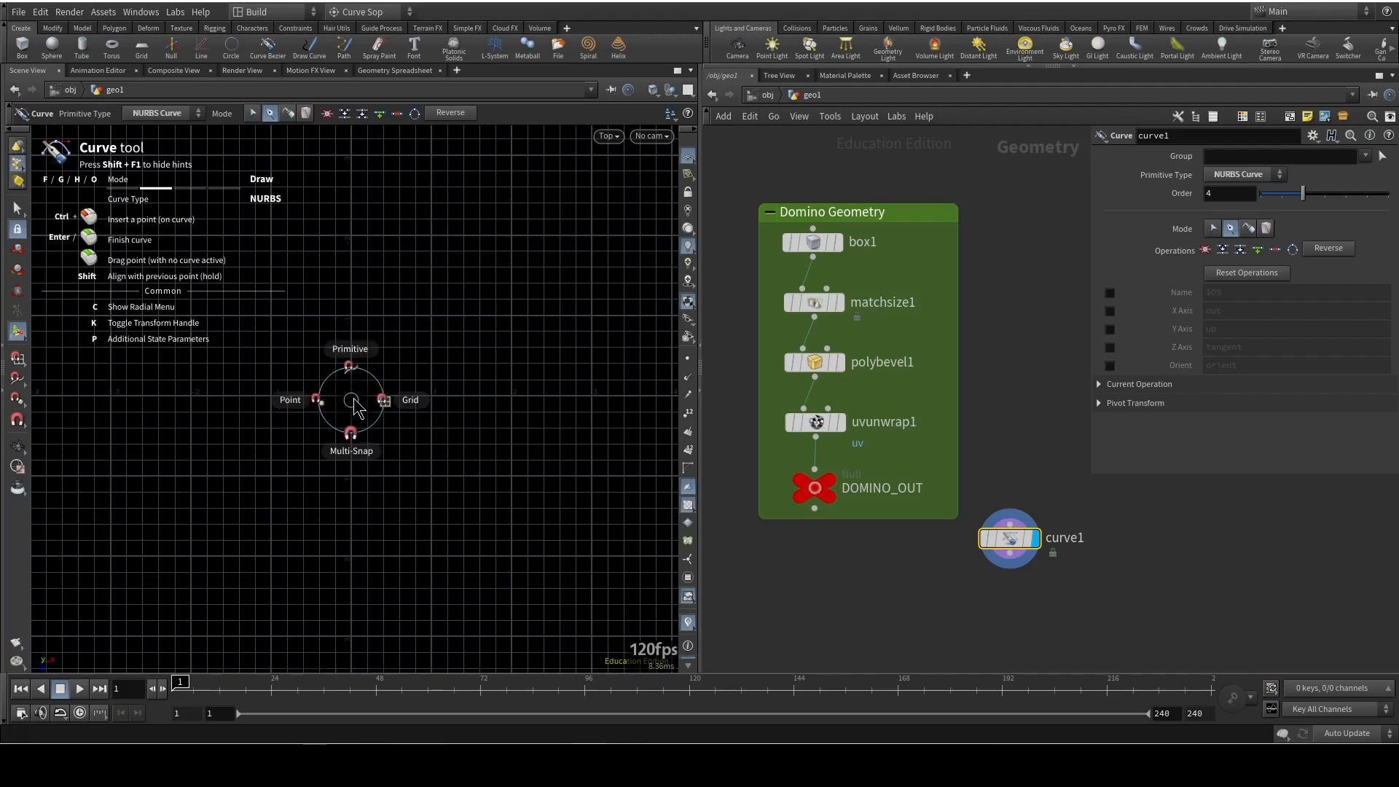
left_click(414, 399)
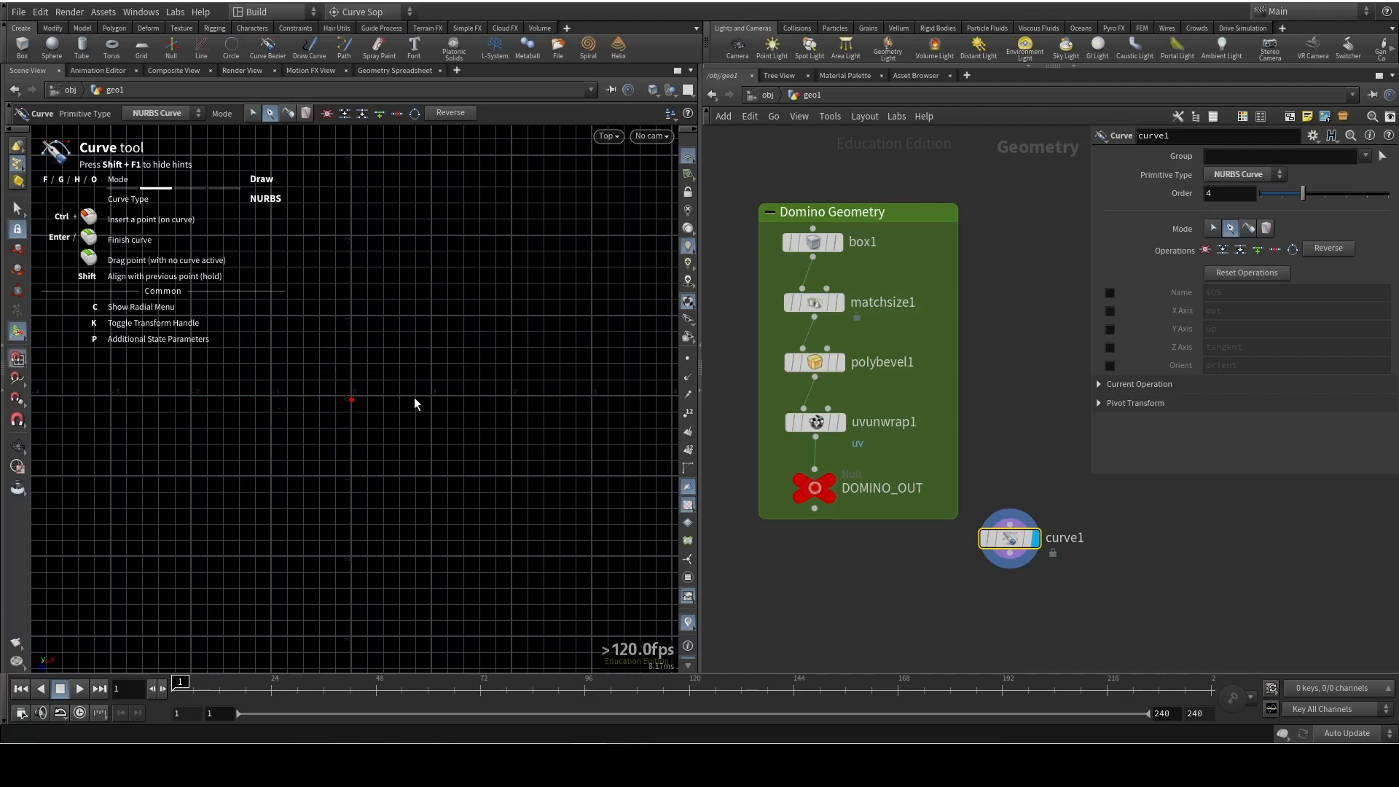
left_click(351, 397)
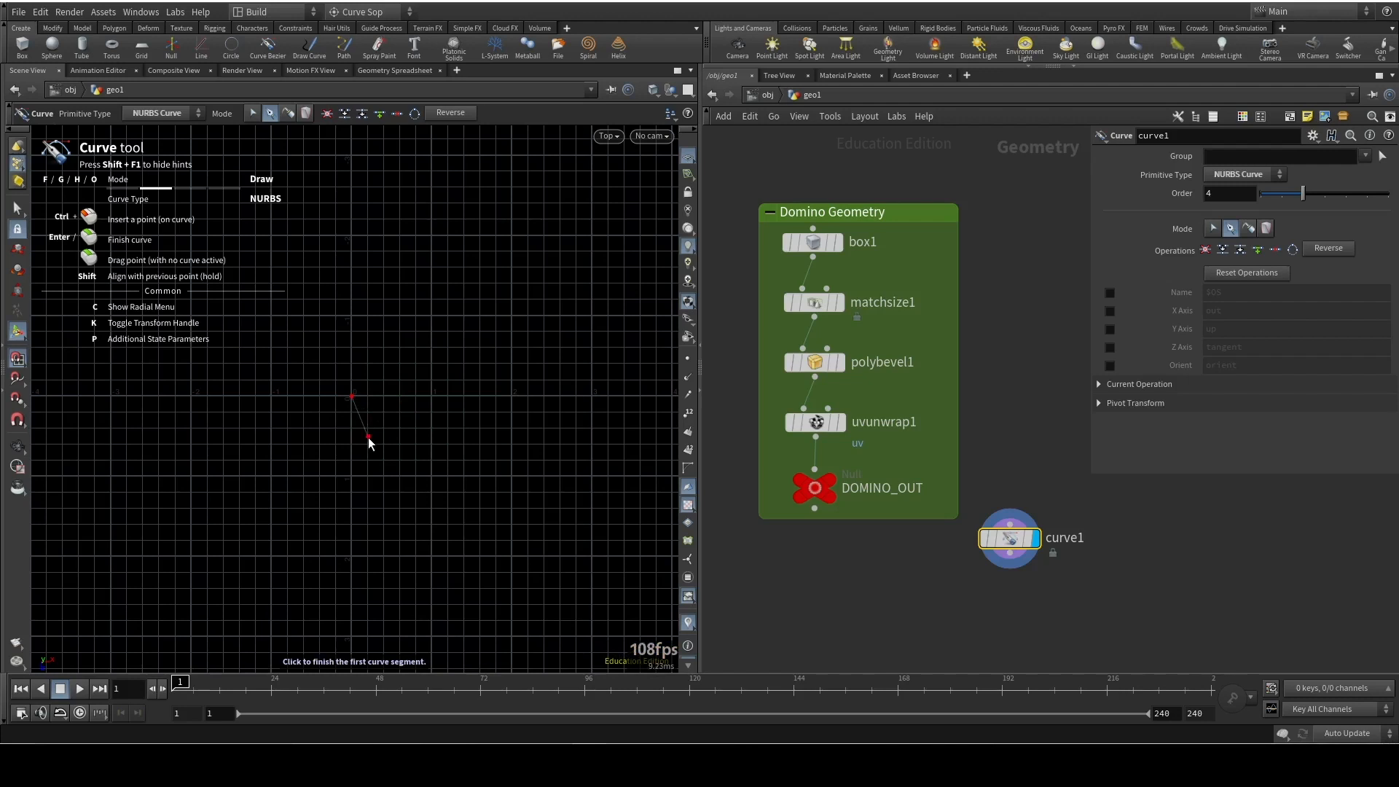
Turn off grid snapping so the remaining points of curve1 can be placed freely
key("x")
left_click(402, 367)
key("x")
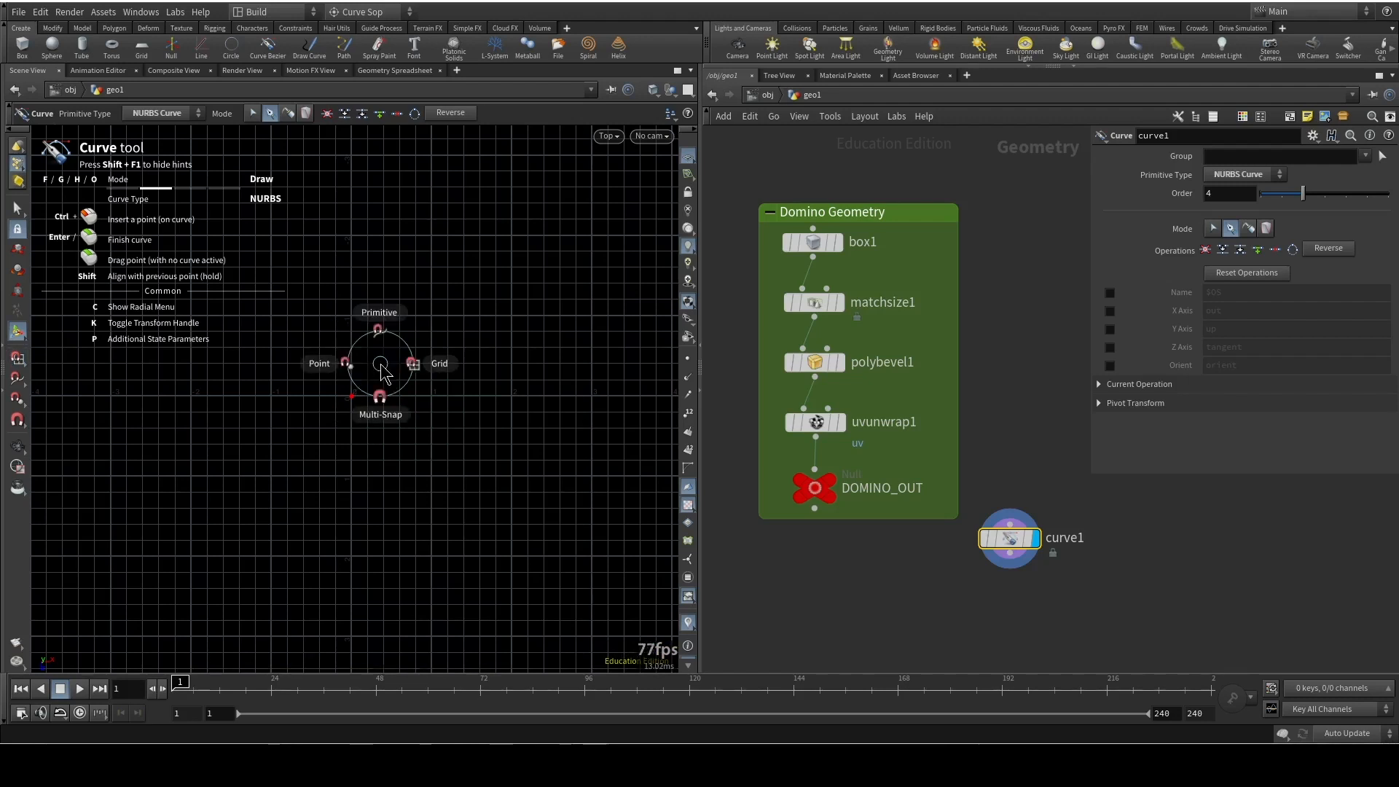
left_click(355, 393)
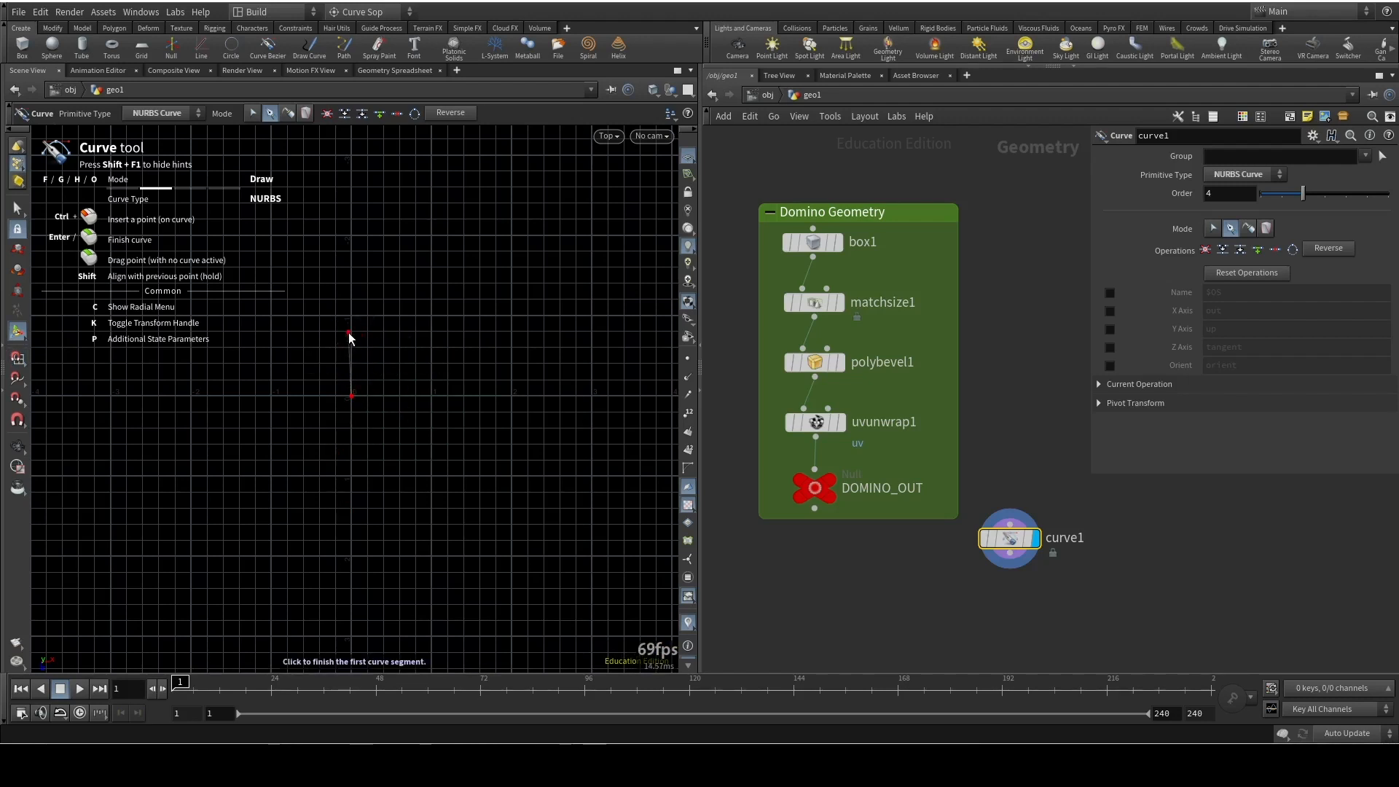
Draw curve1 as a clockwise spiral winding outward from the origin with nine more points, and finish the curve
left_click(351, 330)
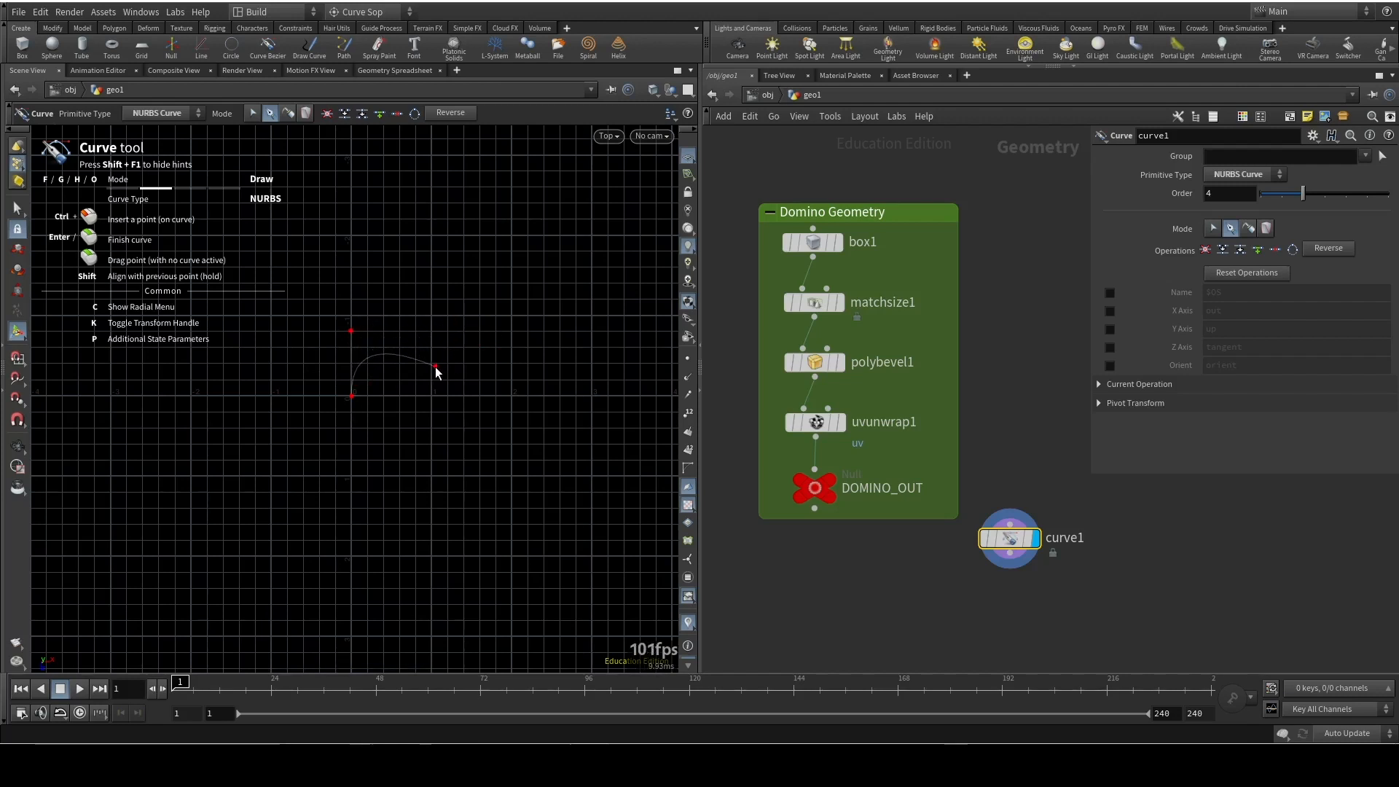
left_click(470, 361)
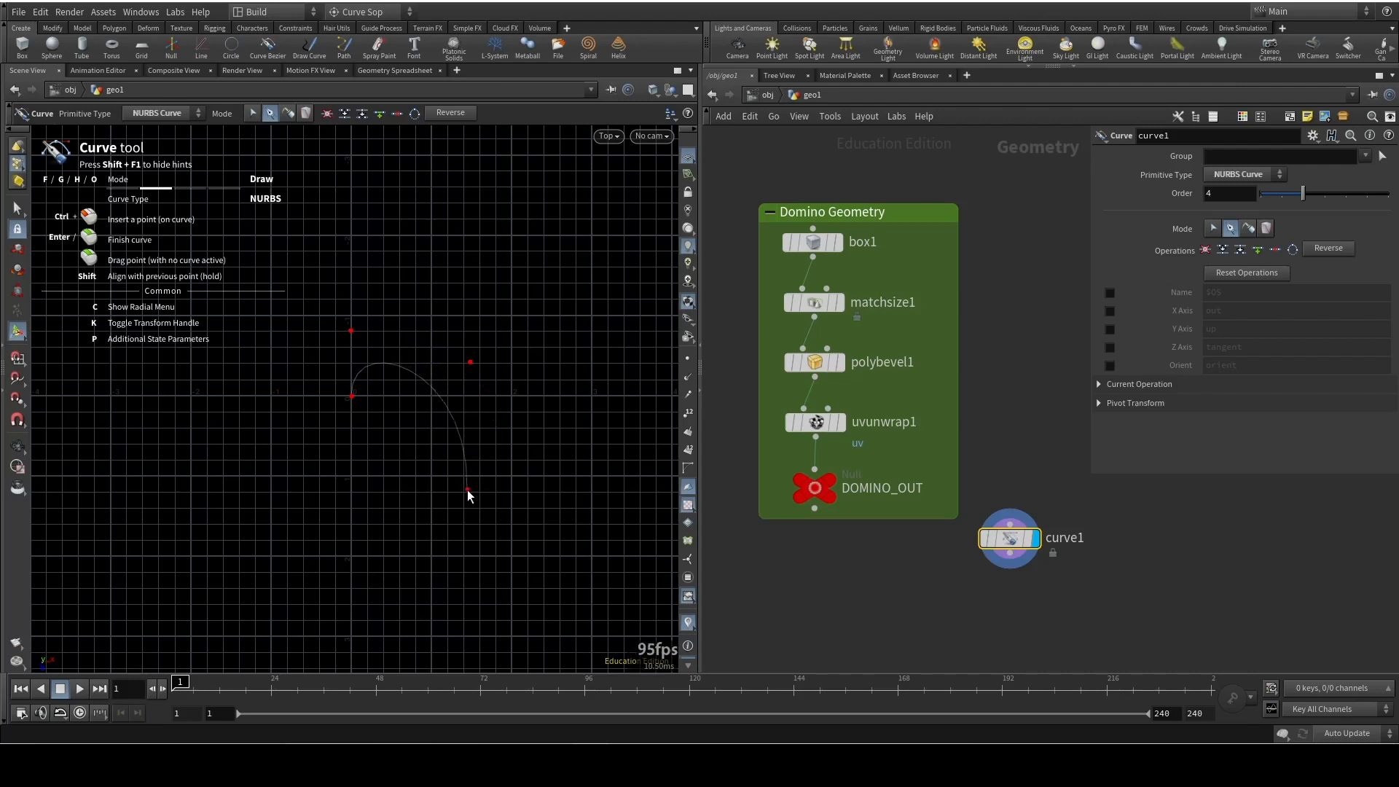
left_click(453, 511)
left_click(231, 540)
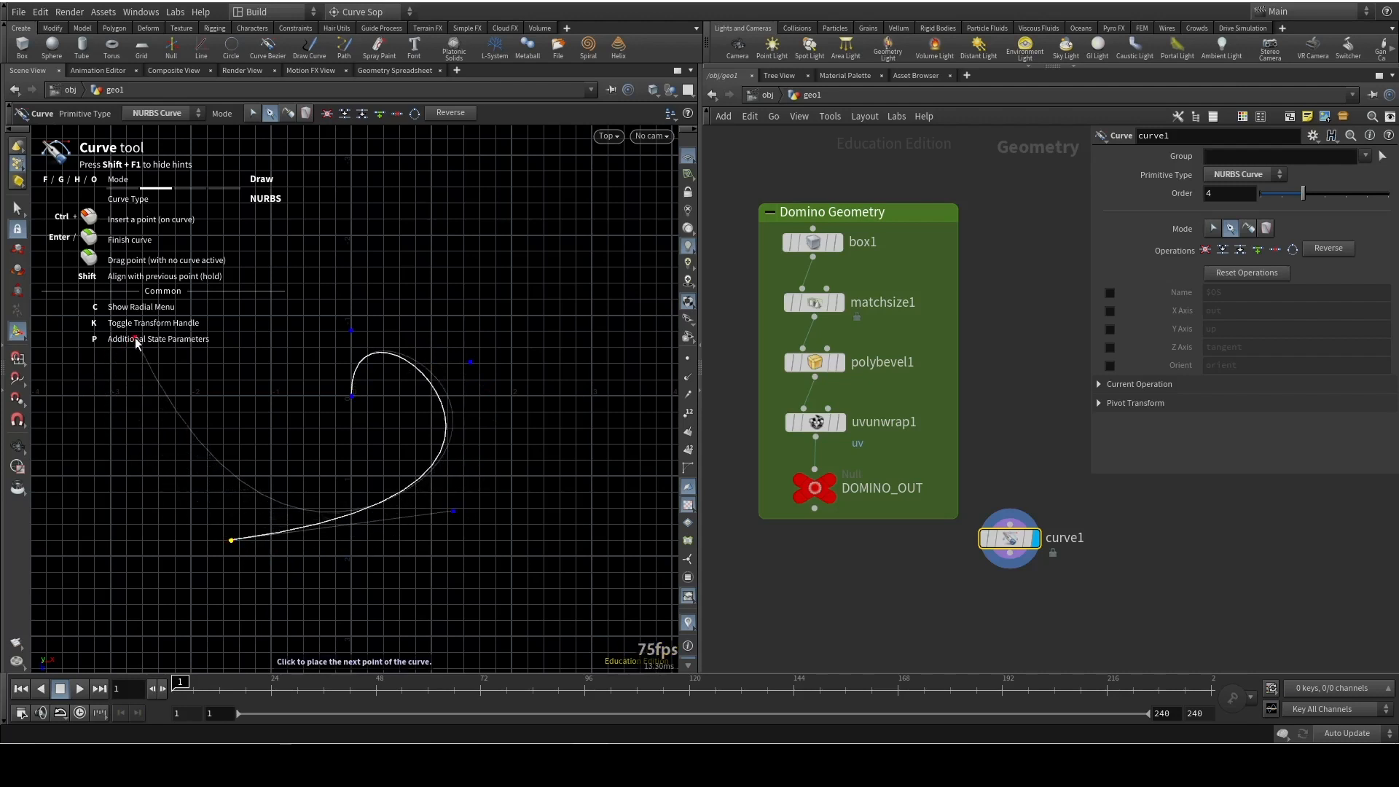
left_click(135, 339)
left_click(326, 197)
left_click(619, 241)
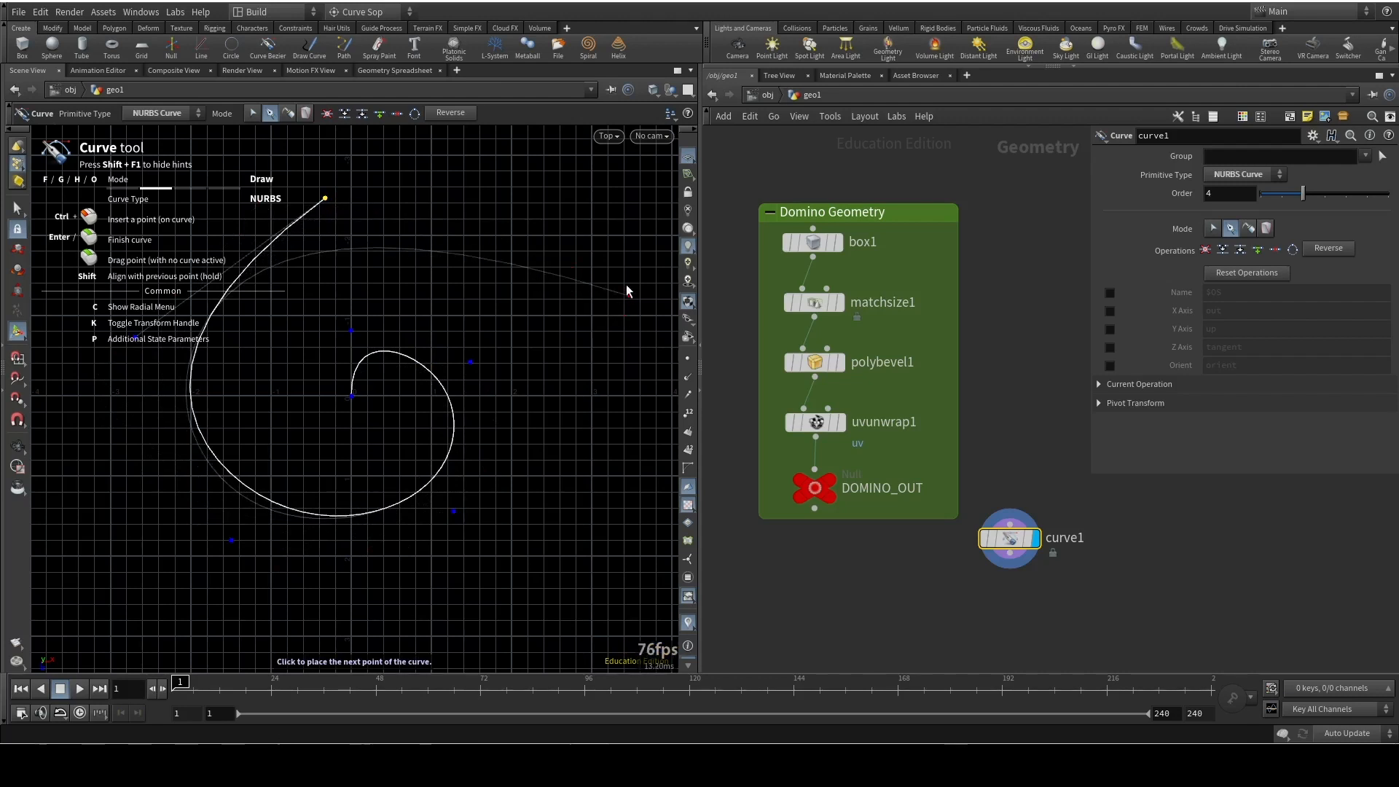
left_click(640, 553)
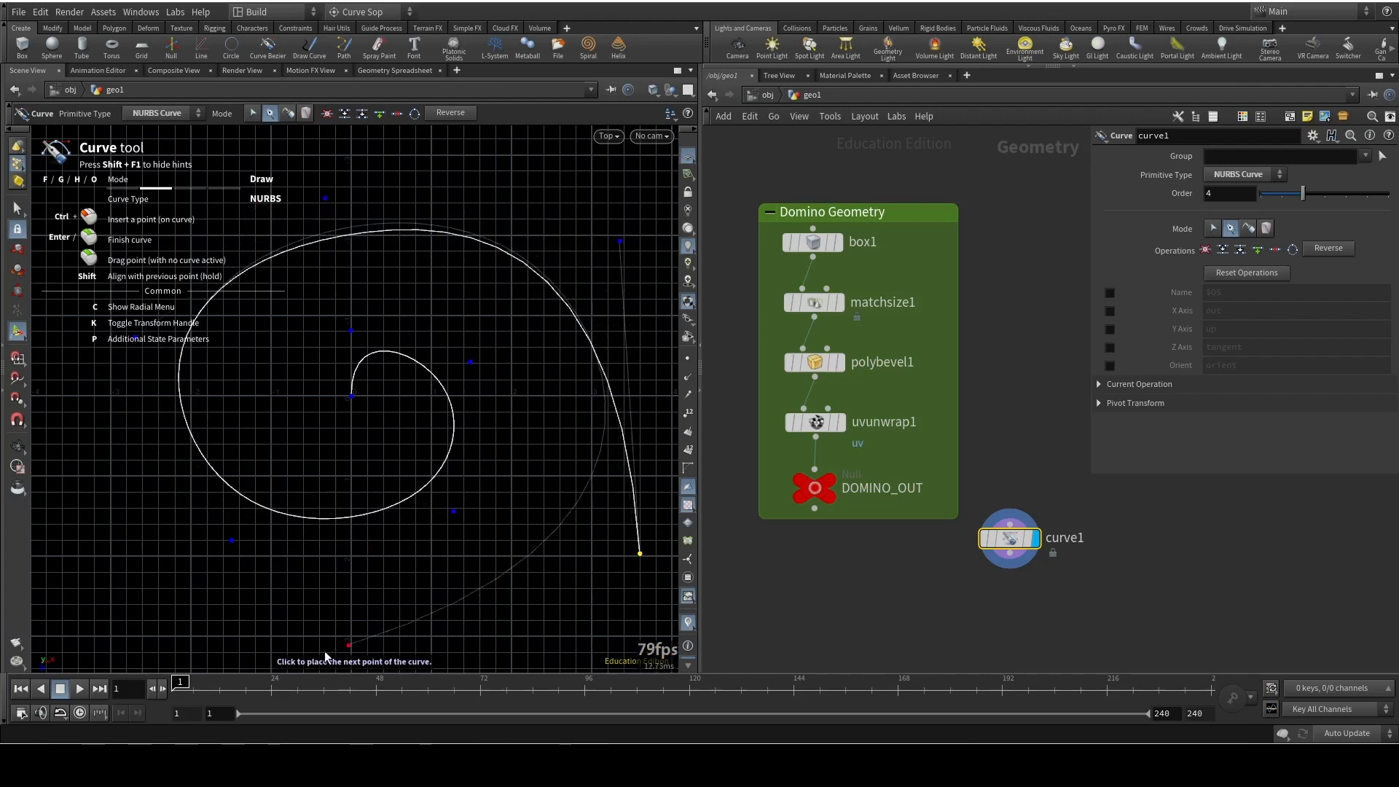
left_click(413, 657)
key("Return")
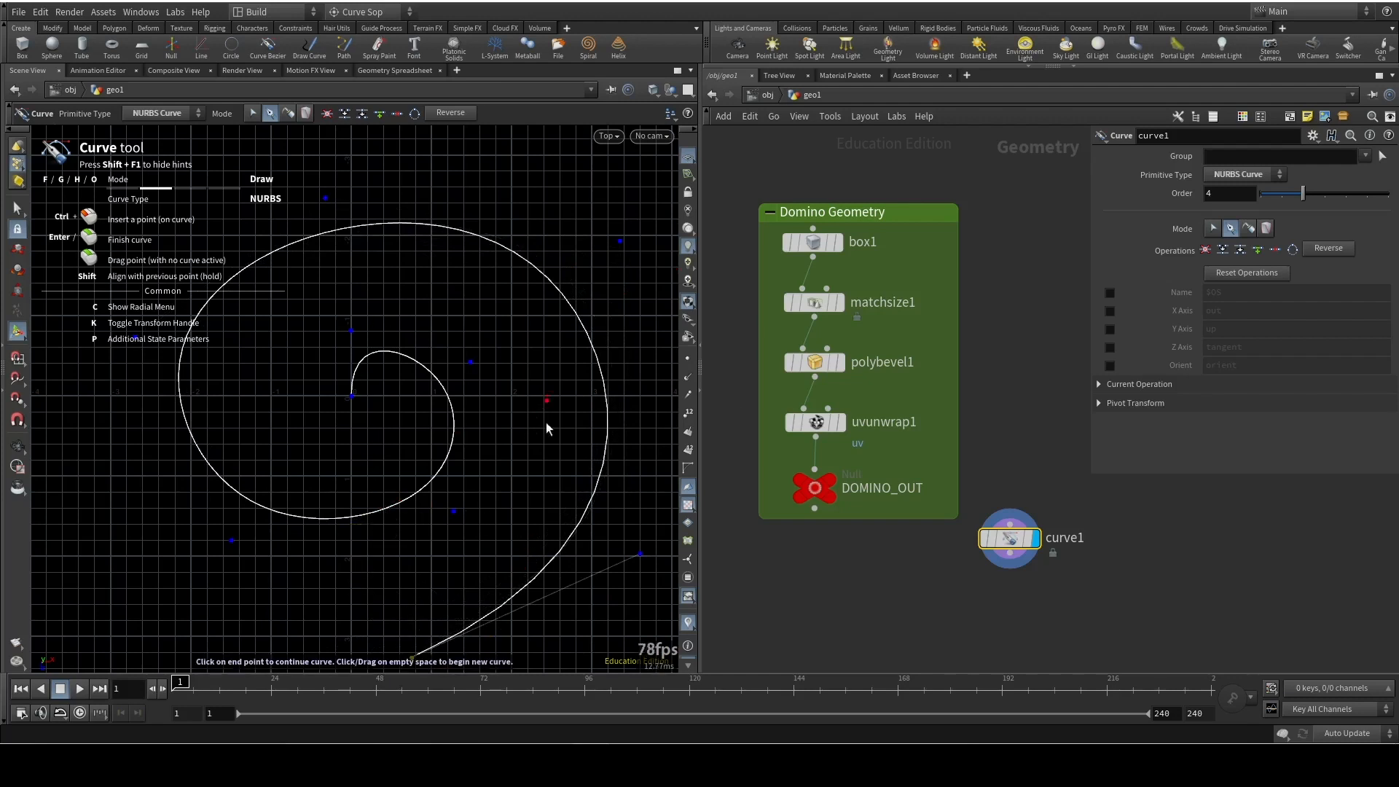
Examine the spiral curve in the top view and from an elevated angle in the perspective view
key("space")
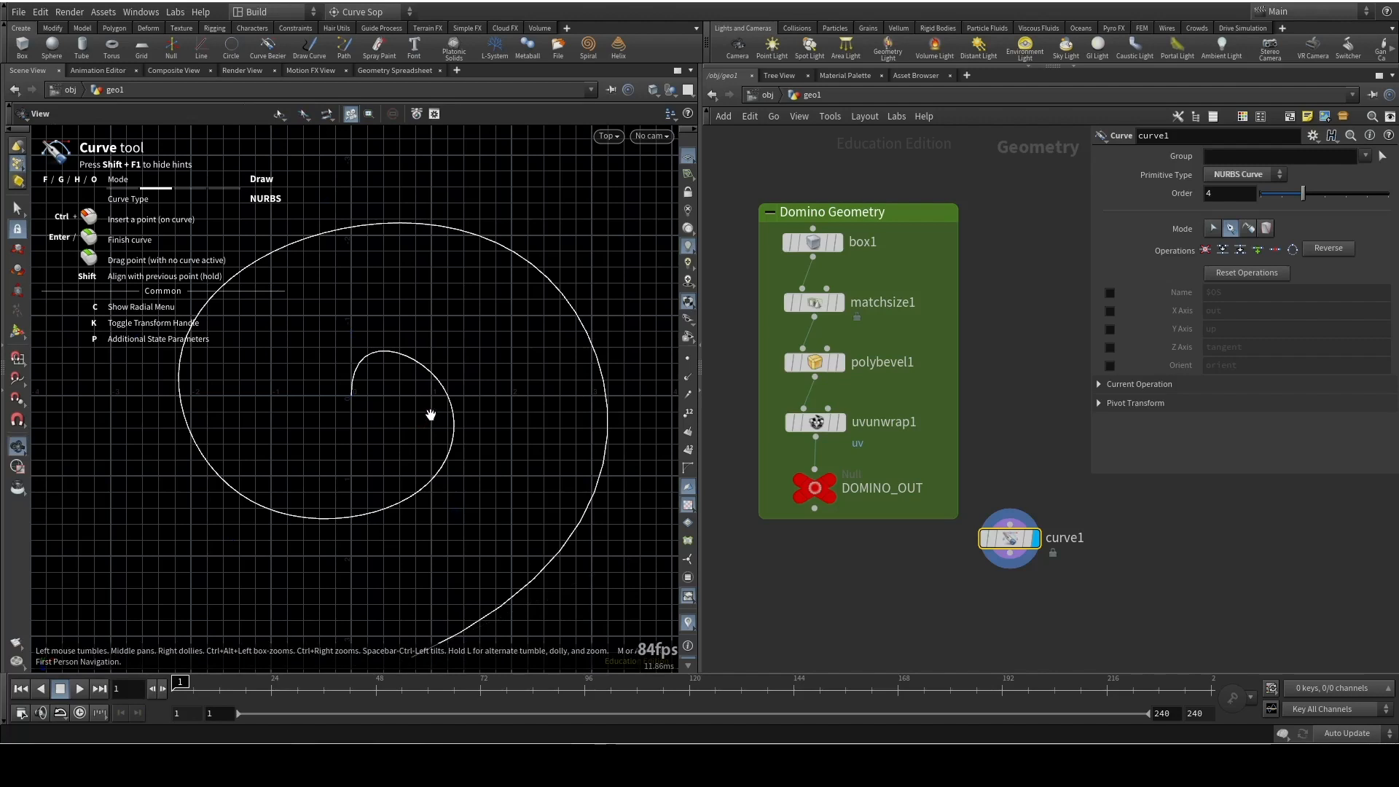
mouse_move(430, 414)
left_mouse_down()
mouse_move(531, 448)
mouse_move(381, 475)
mouse_move(422, 413)
left_mouse_up()
key("space")
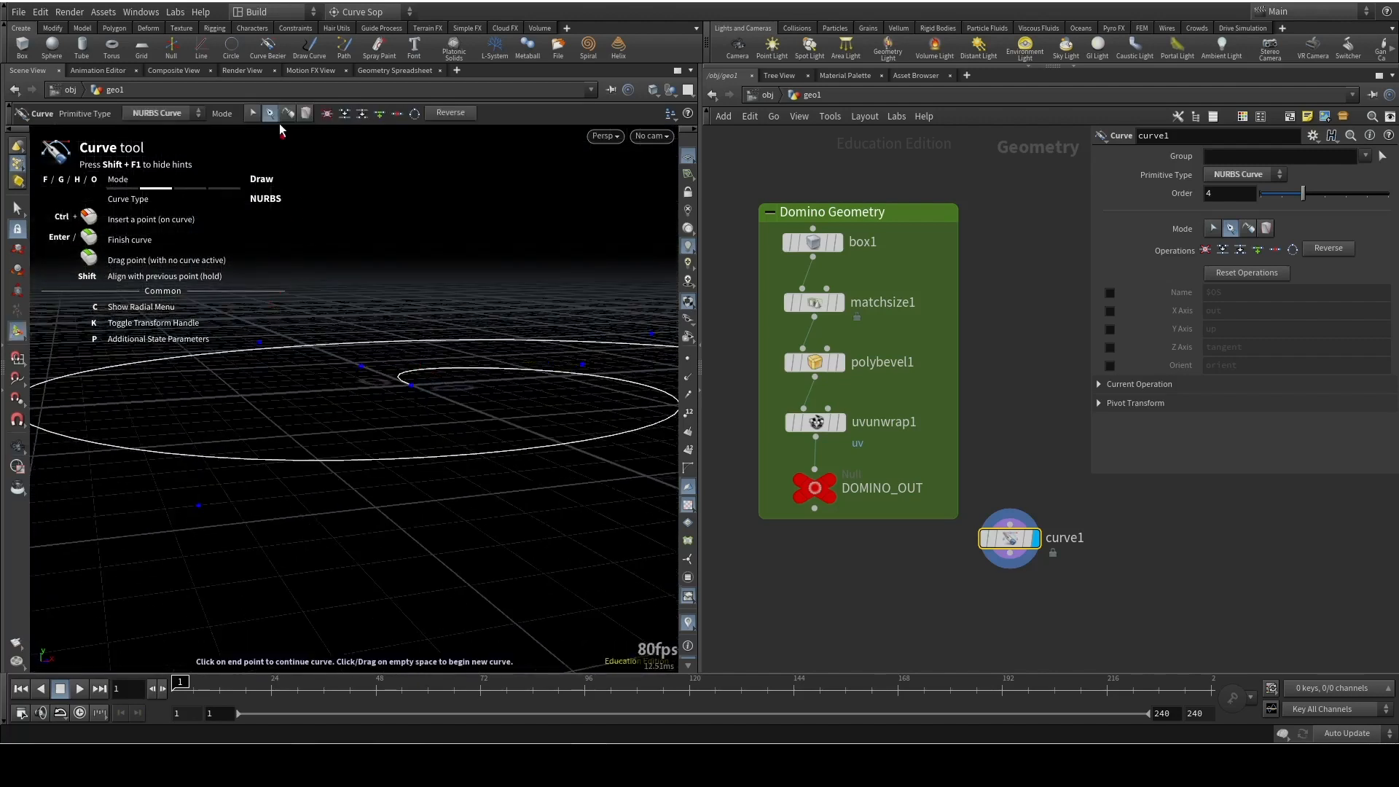
key("space")
left_click_drag(507, 317, 471, 428)
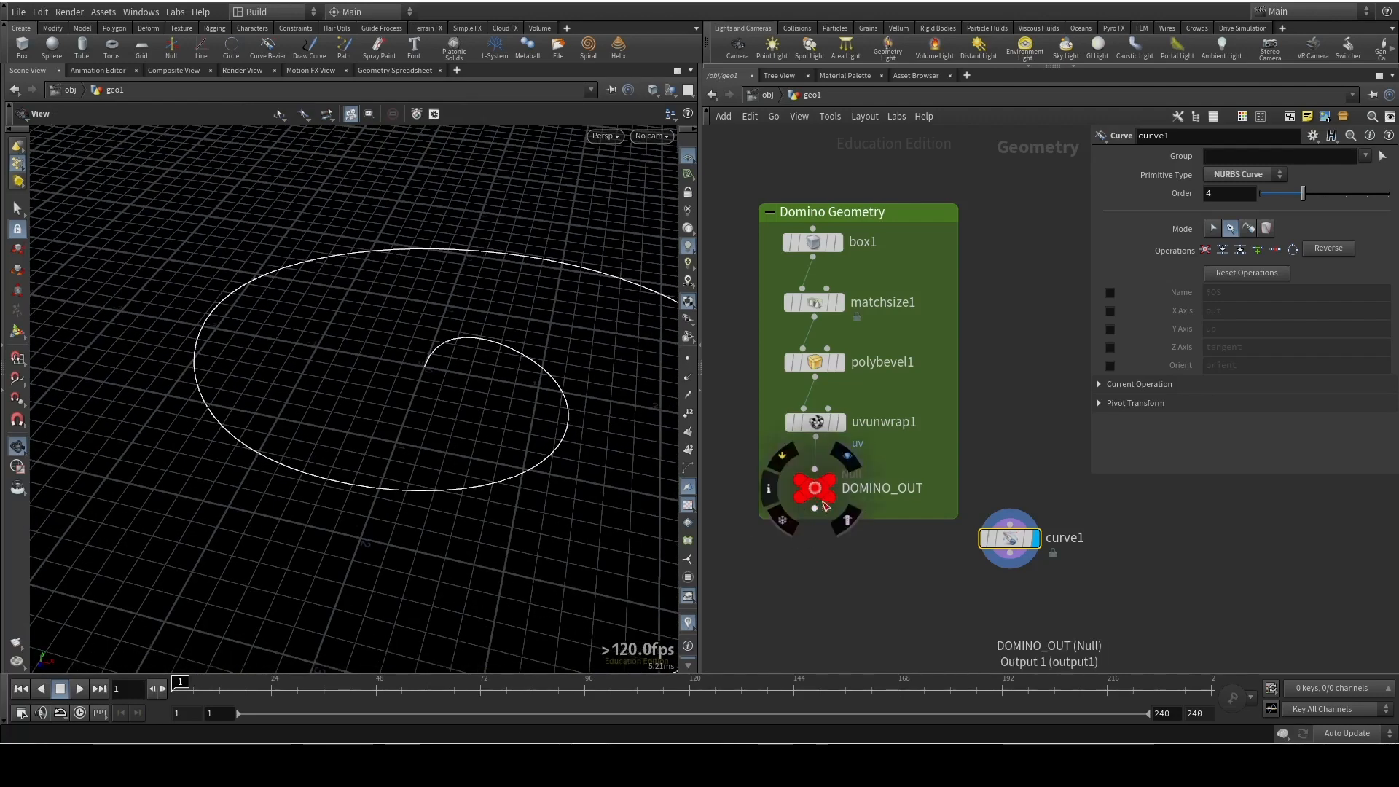
Add a Copy to Points node fed by DOMINO_OUT
left_click_drag(815, 511, 820, 553)
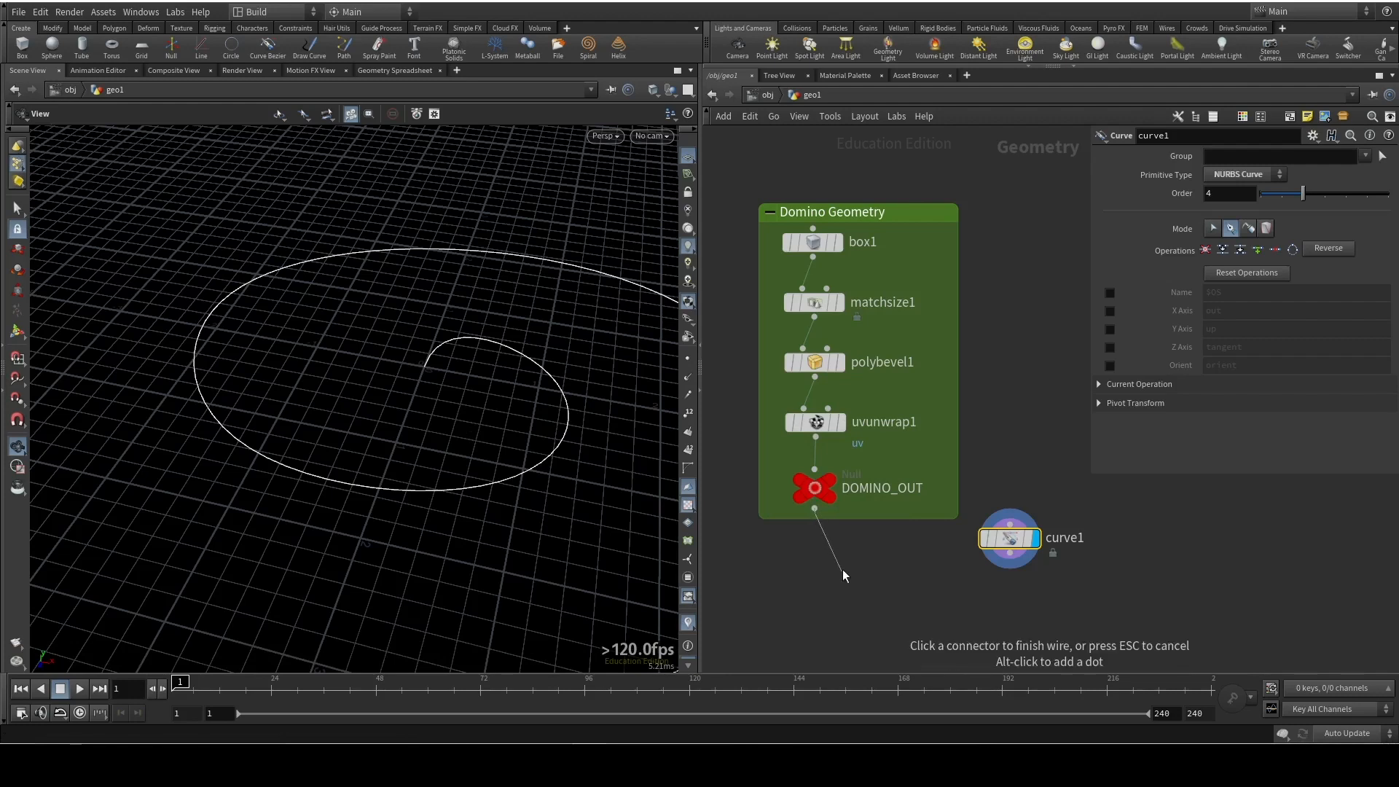
key("Tab")
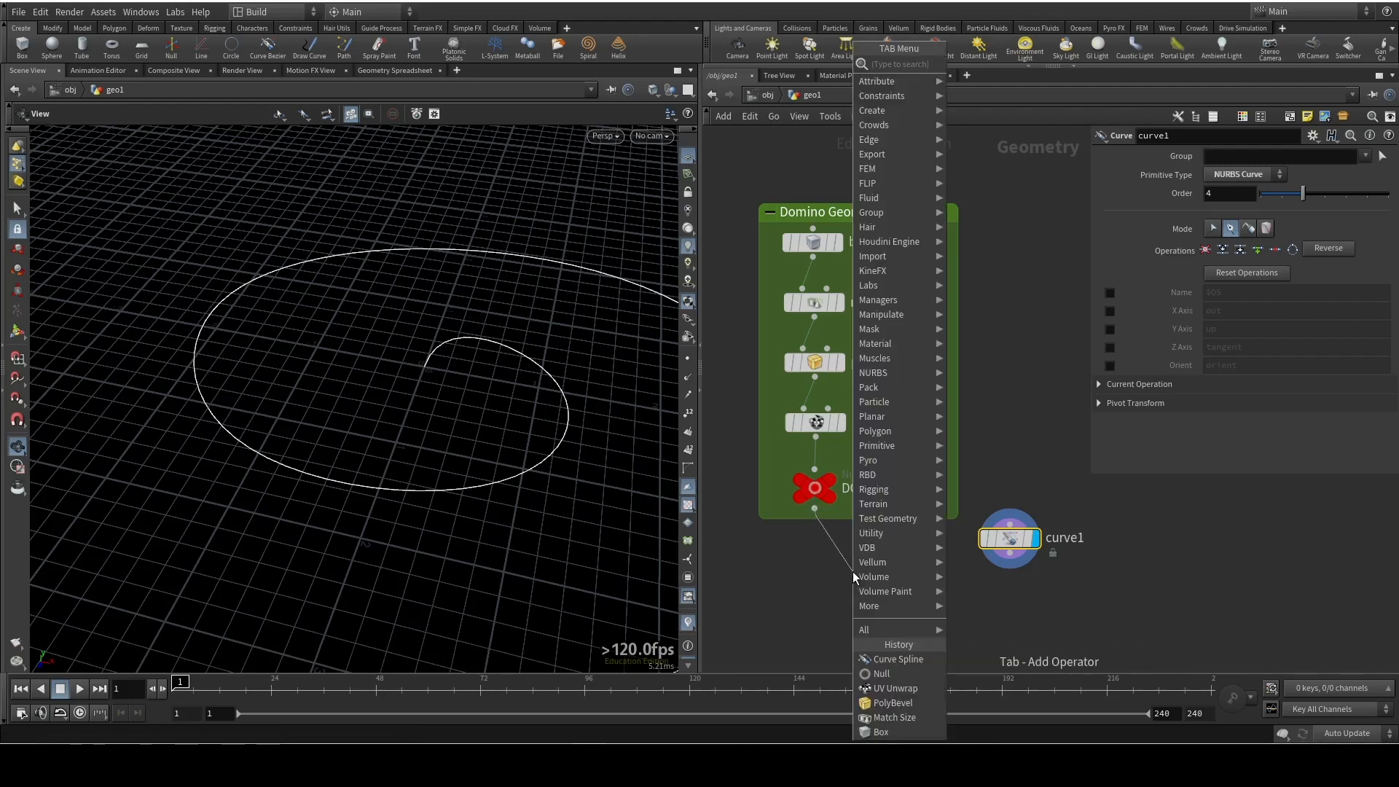
type("copy")
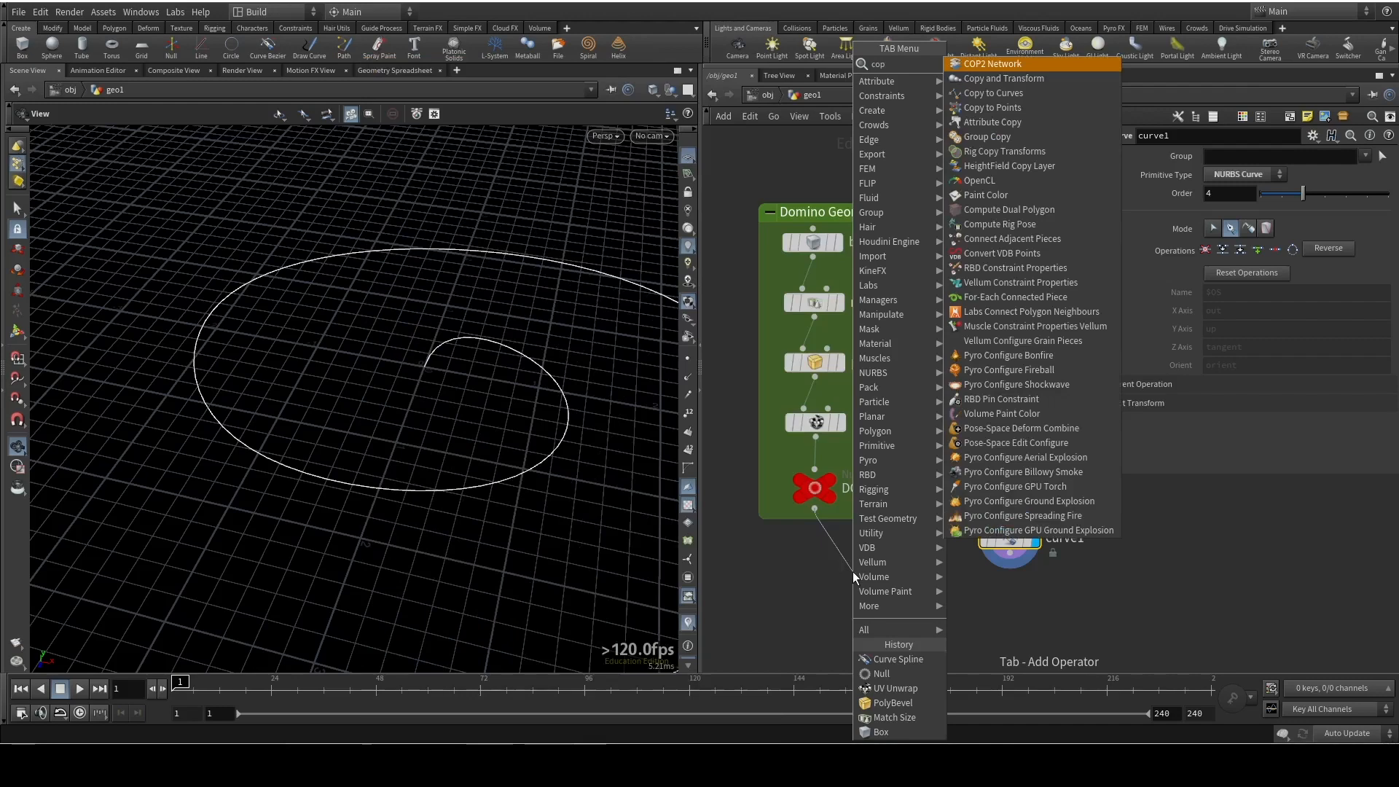
key("Down")
key("Down")
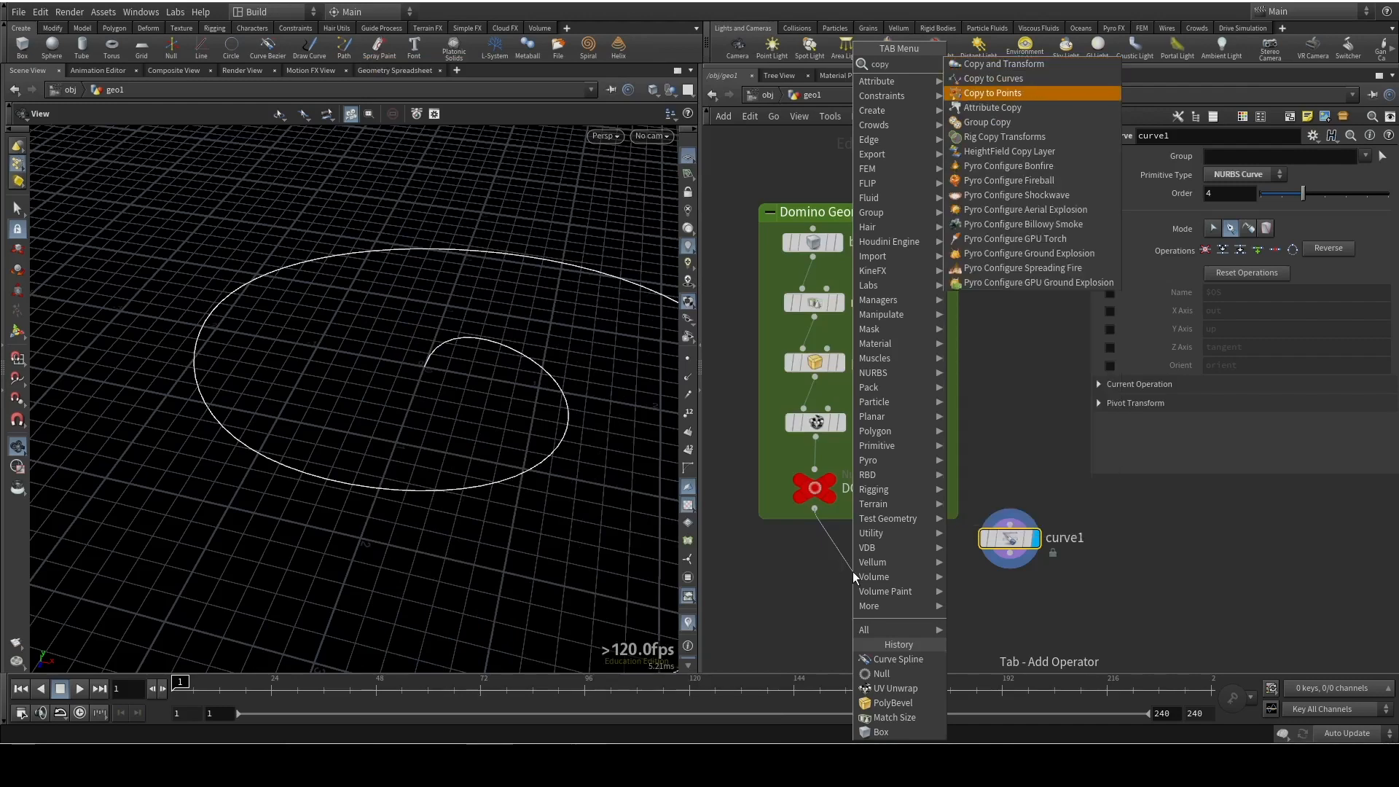
left_click(987, 93)
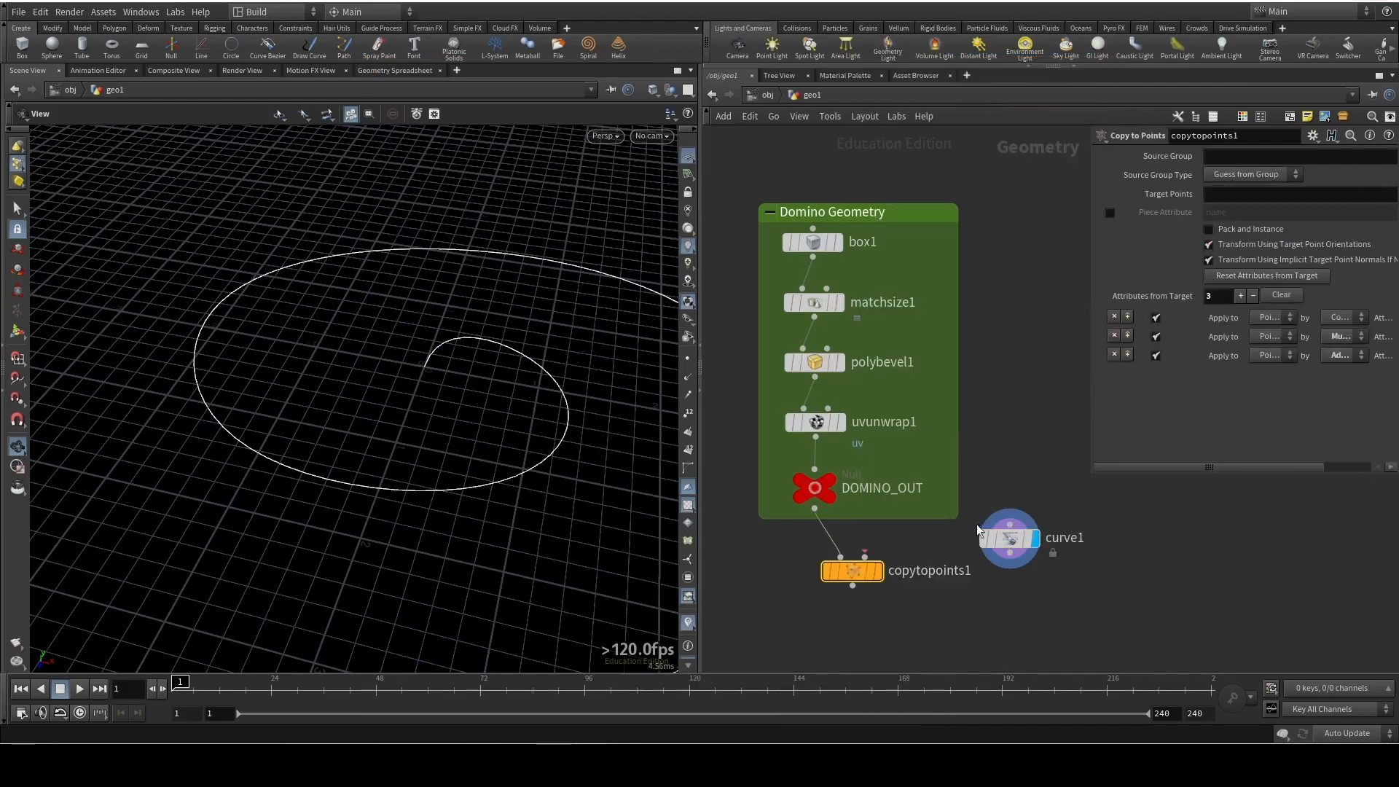
Place copytopoints1 lower below the Domino Geometry box, display it, and connect curve1 to its target points input
left_click_drag(880, 580, 886, 613)
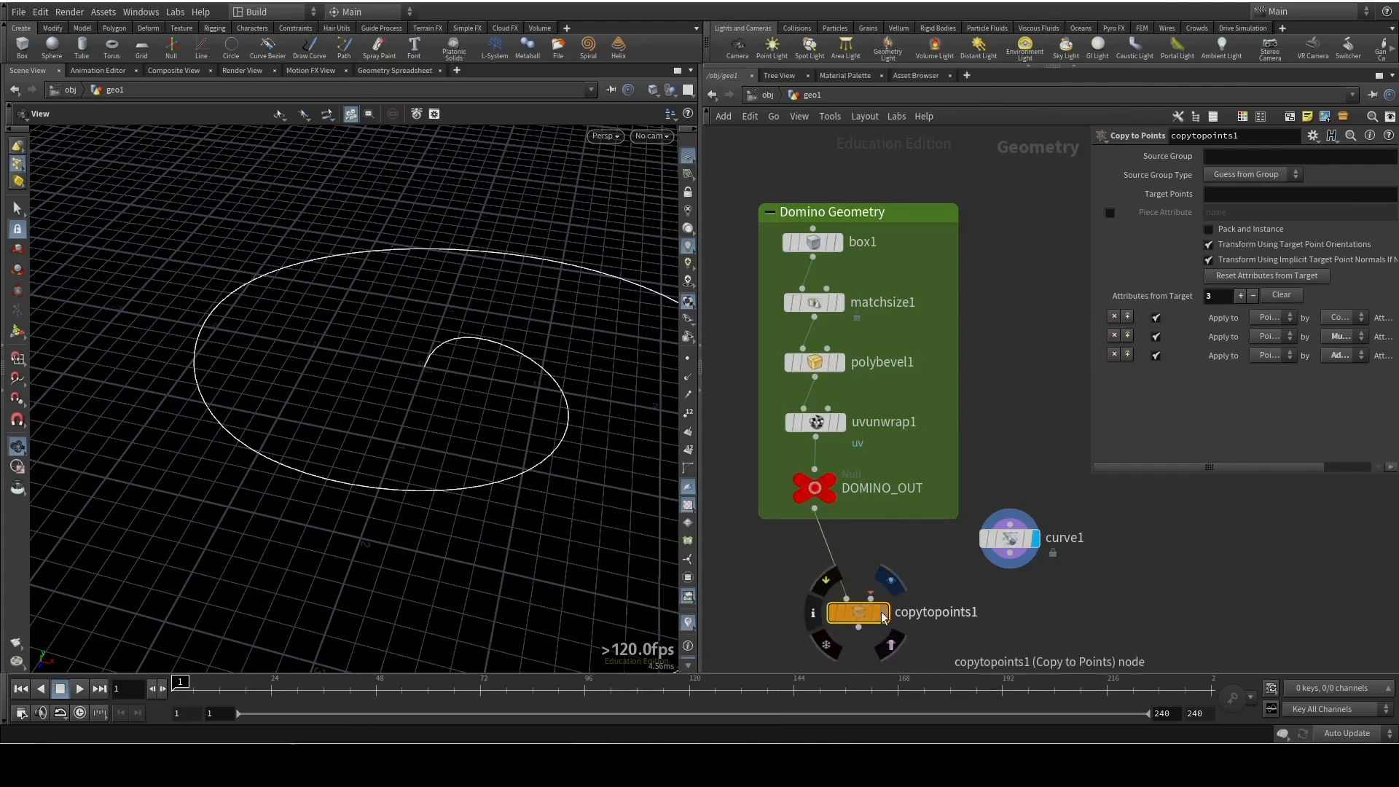
left_click(887, 615)
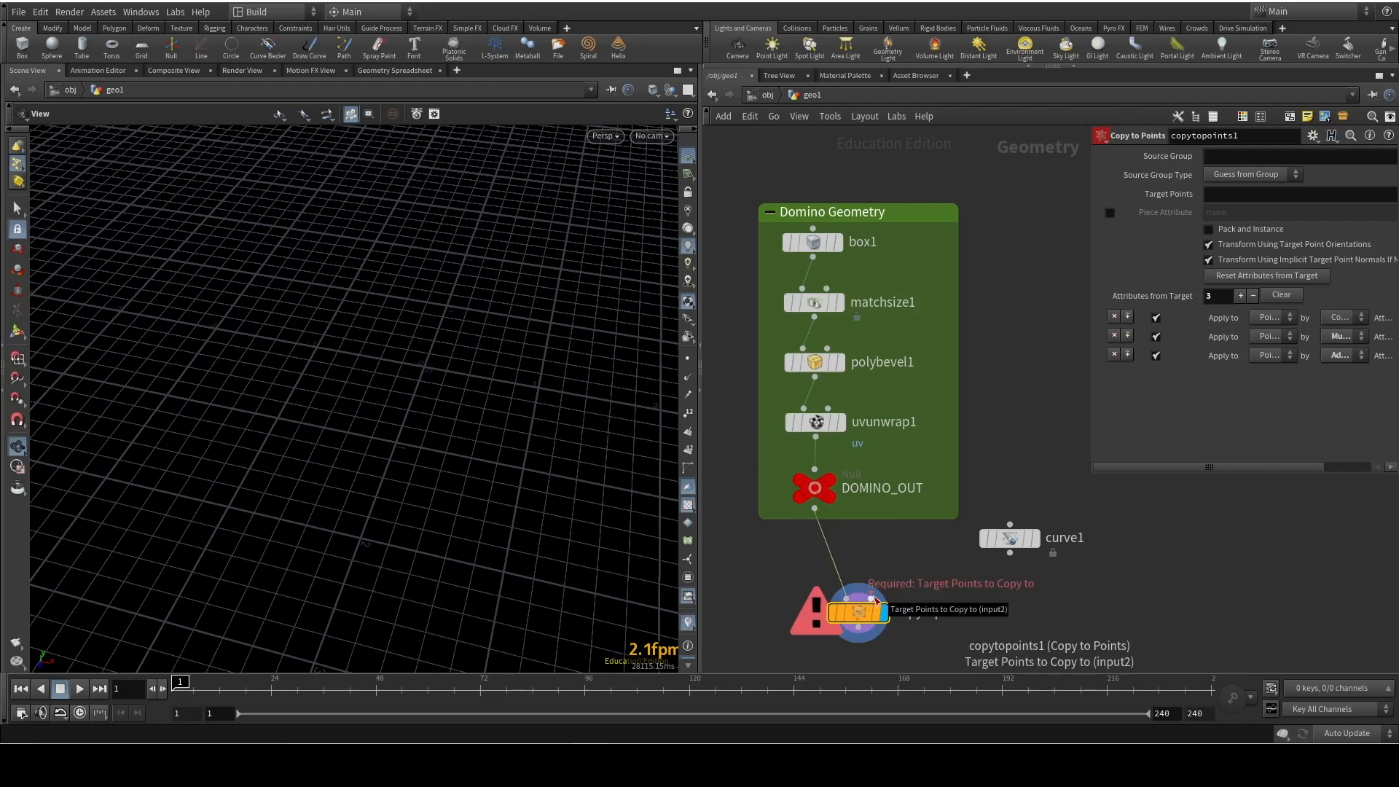
left_click_drag(1011, 559, 872, 598)
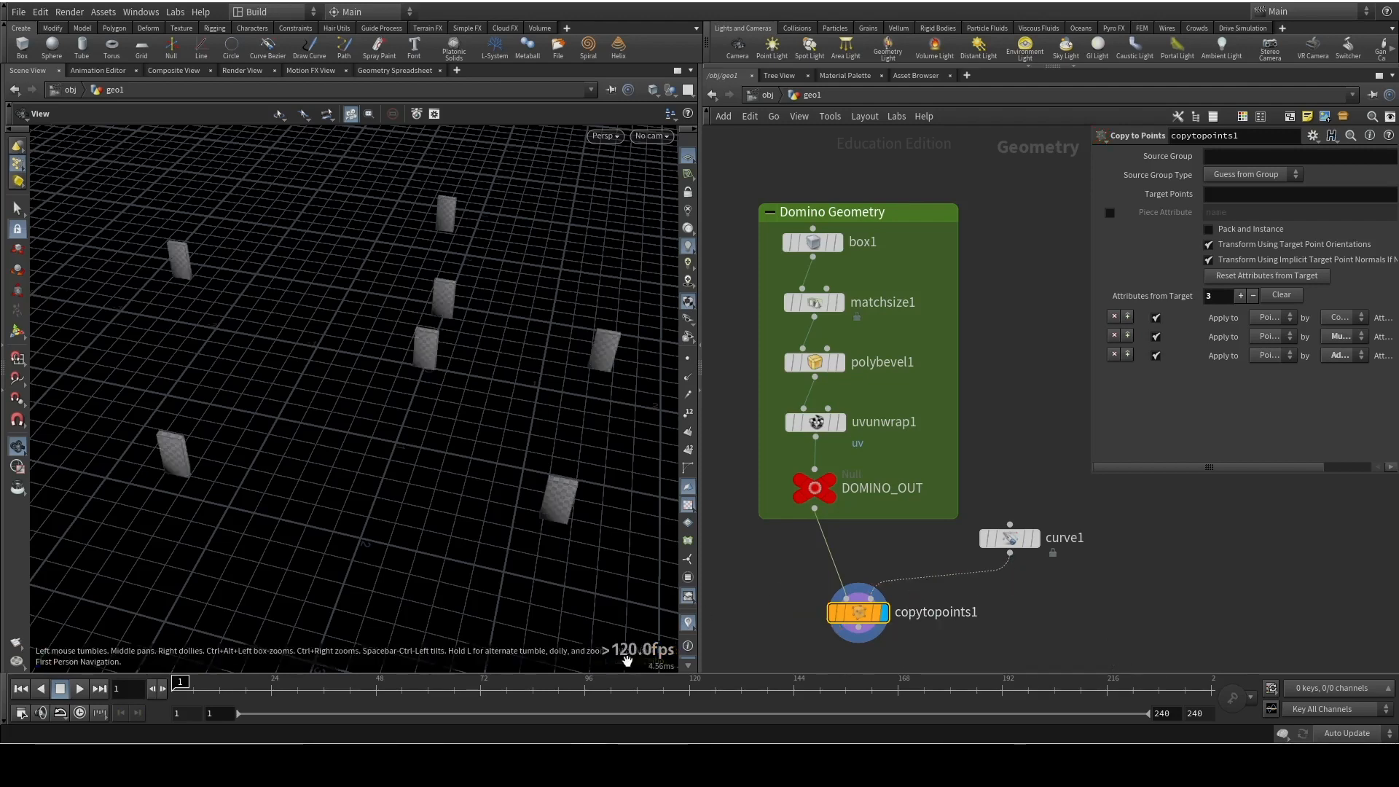
mouse_move(387, 329)
left_mouse_down()
mouse_move(415, 344)
mouse_move(383, 352)
left_mouse_up()
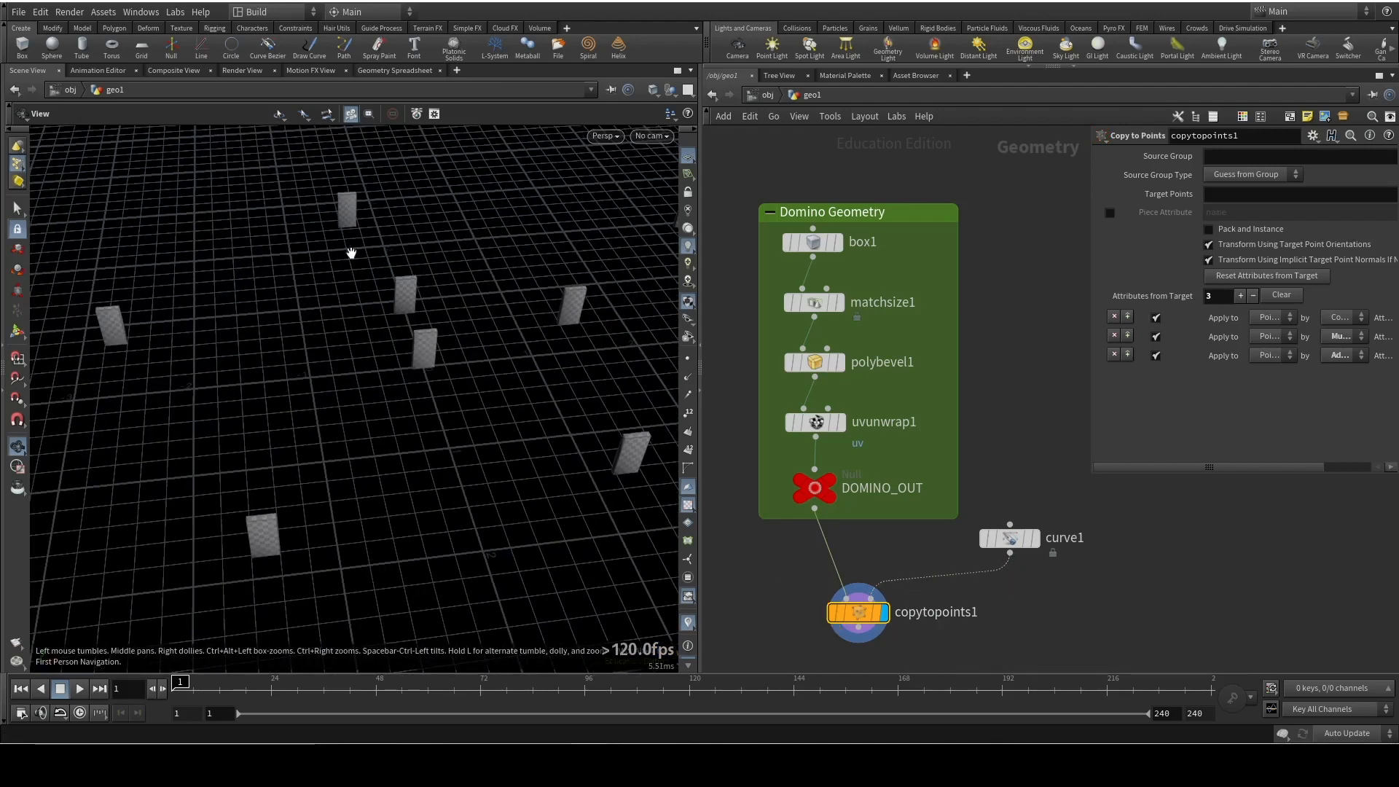
Show curve1 as a template and insert a Resample node on the wire between curve1 and copytopoints1
left_click(1031, 539)
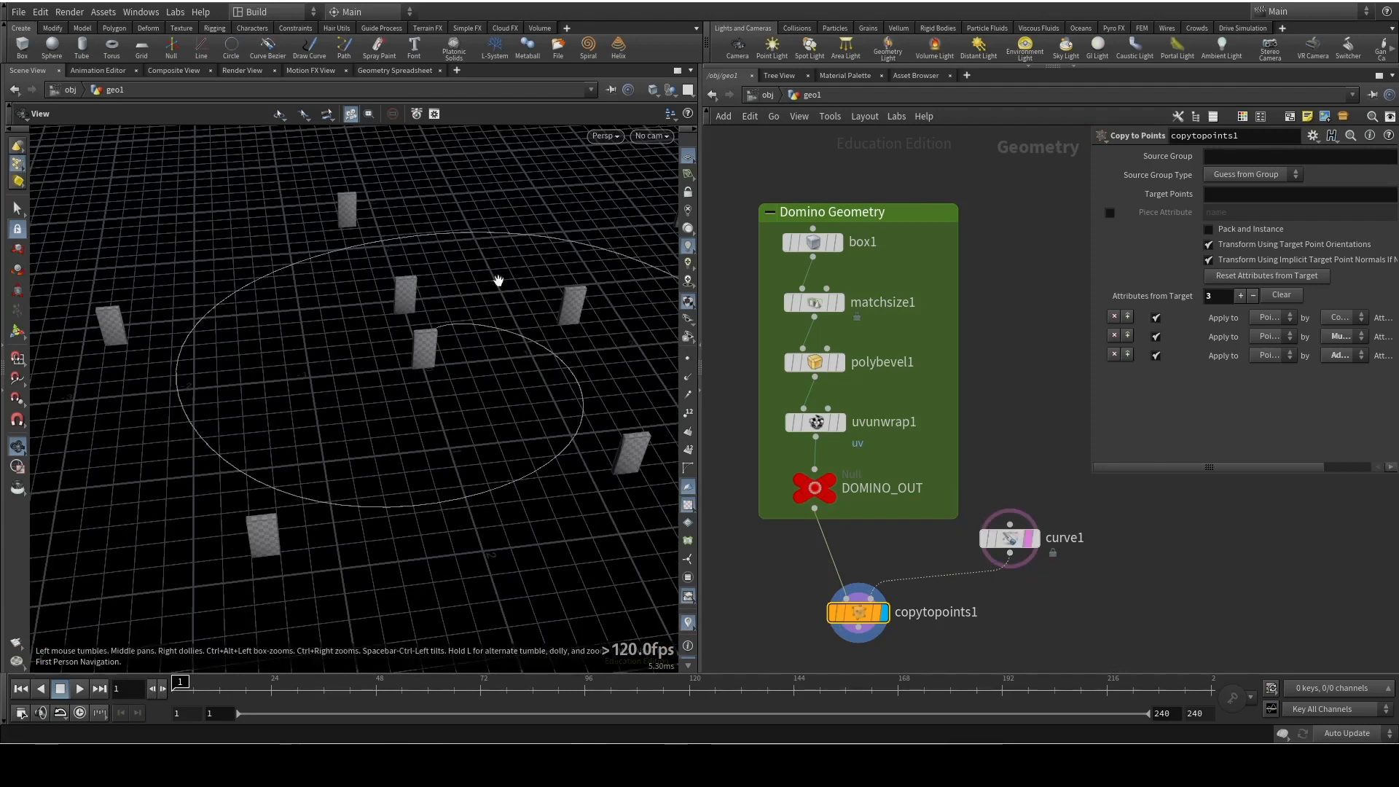
left_click_drag(857, 617, 857, 632)
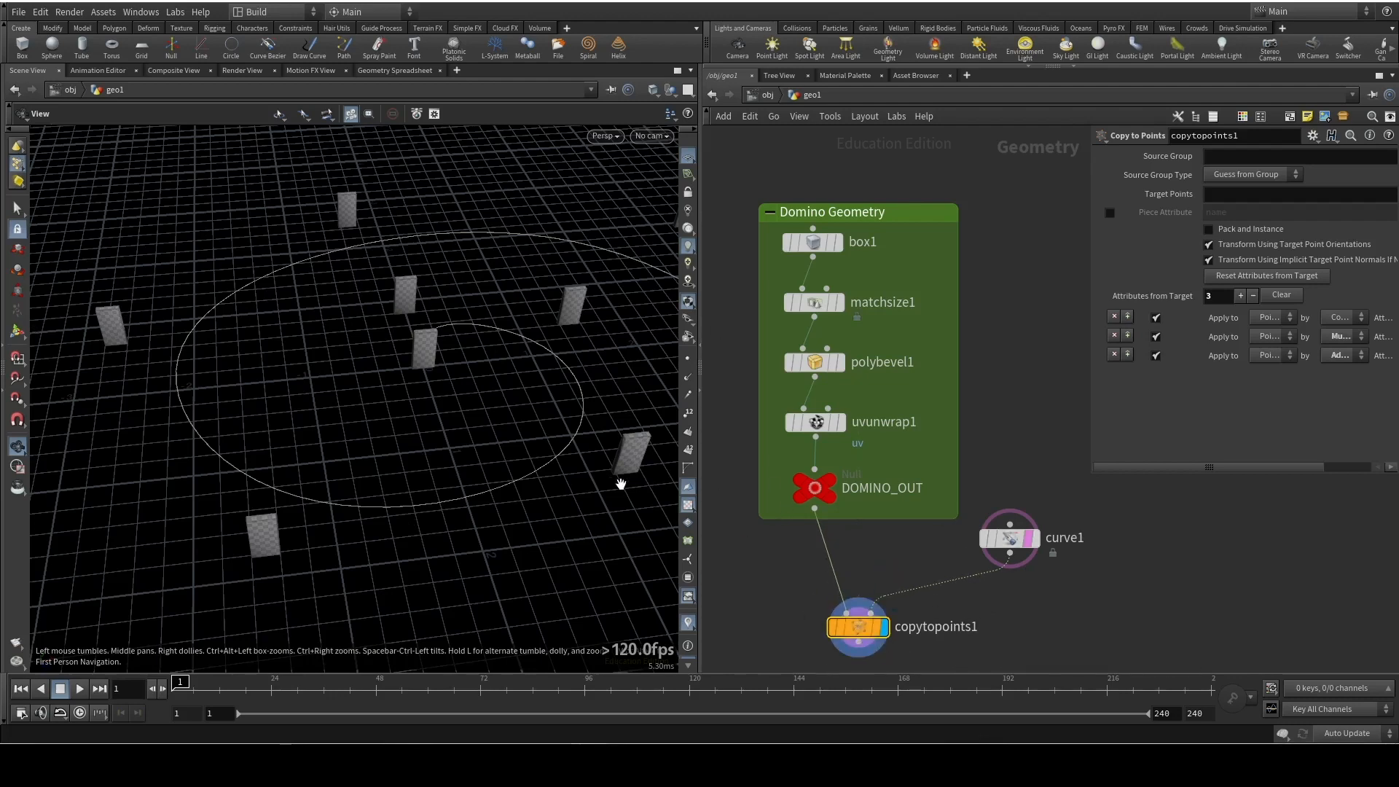
key("Tab")
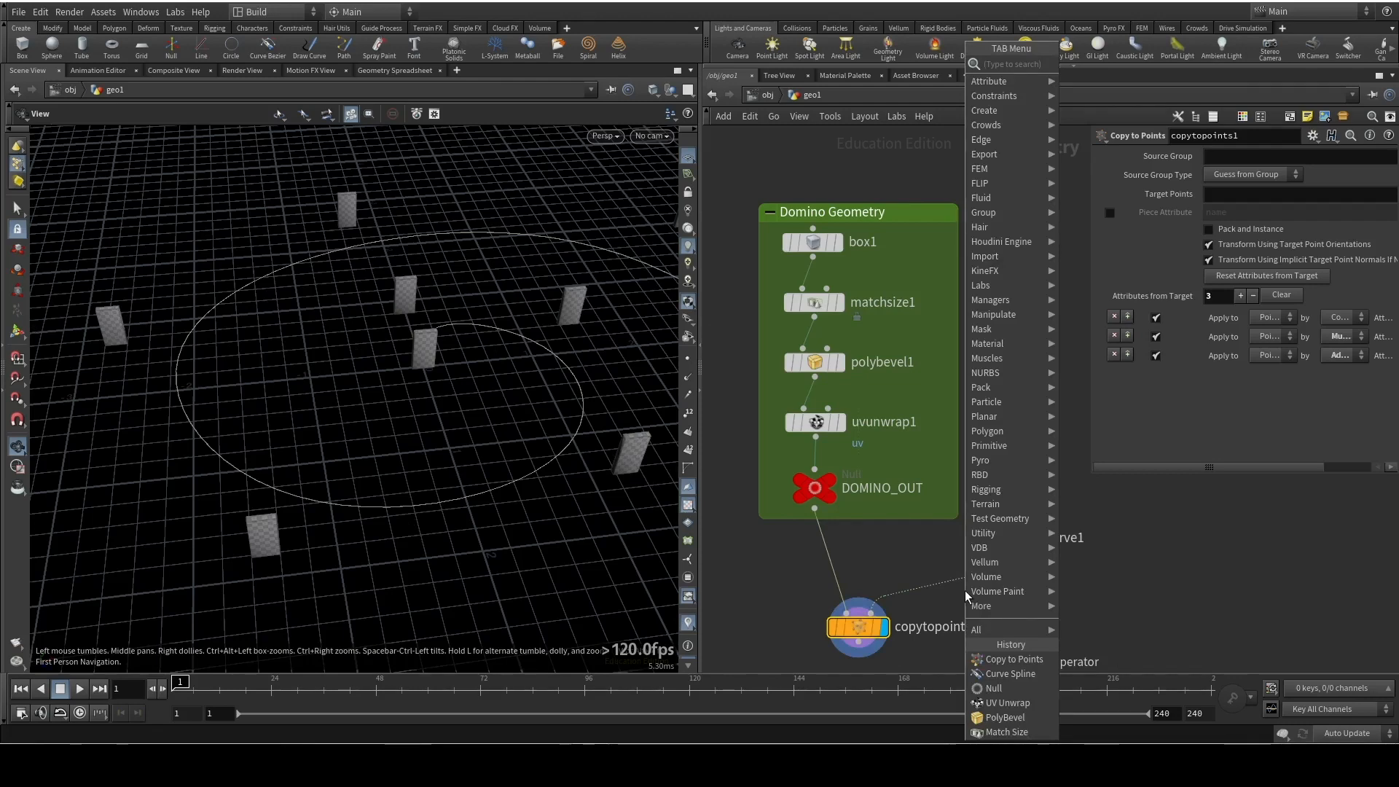
type("resampl")
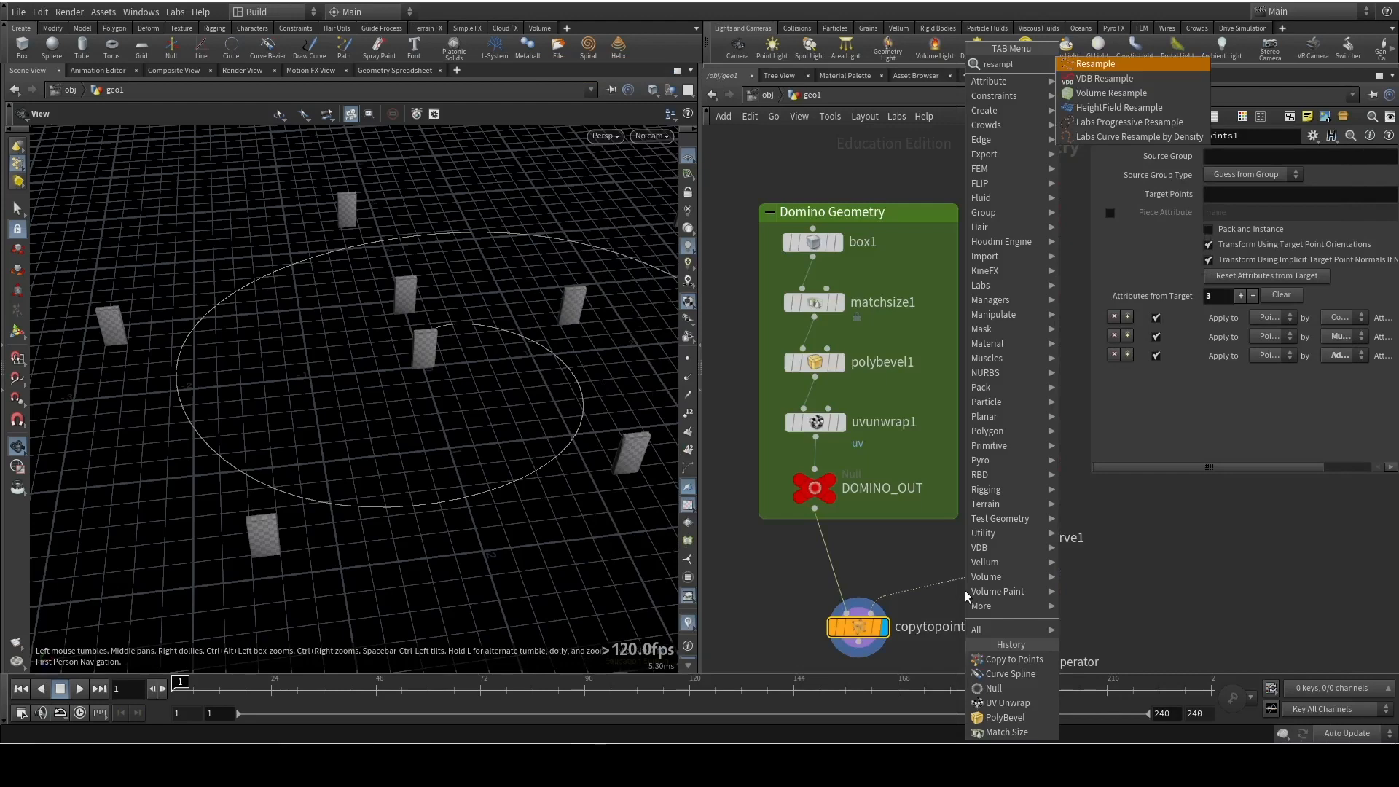
key("Return")
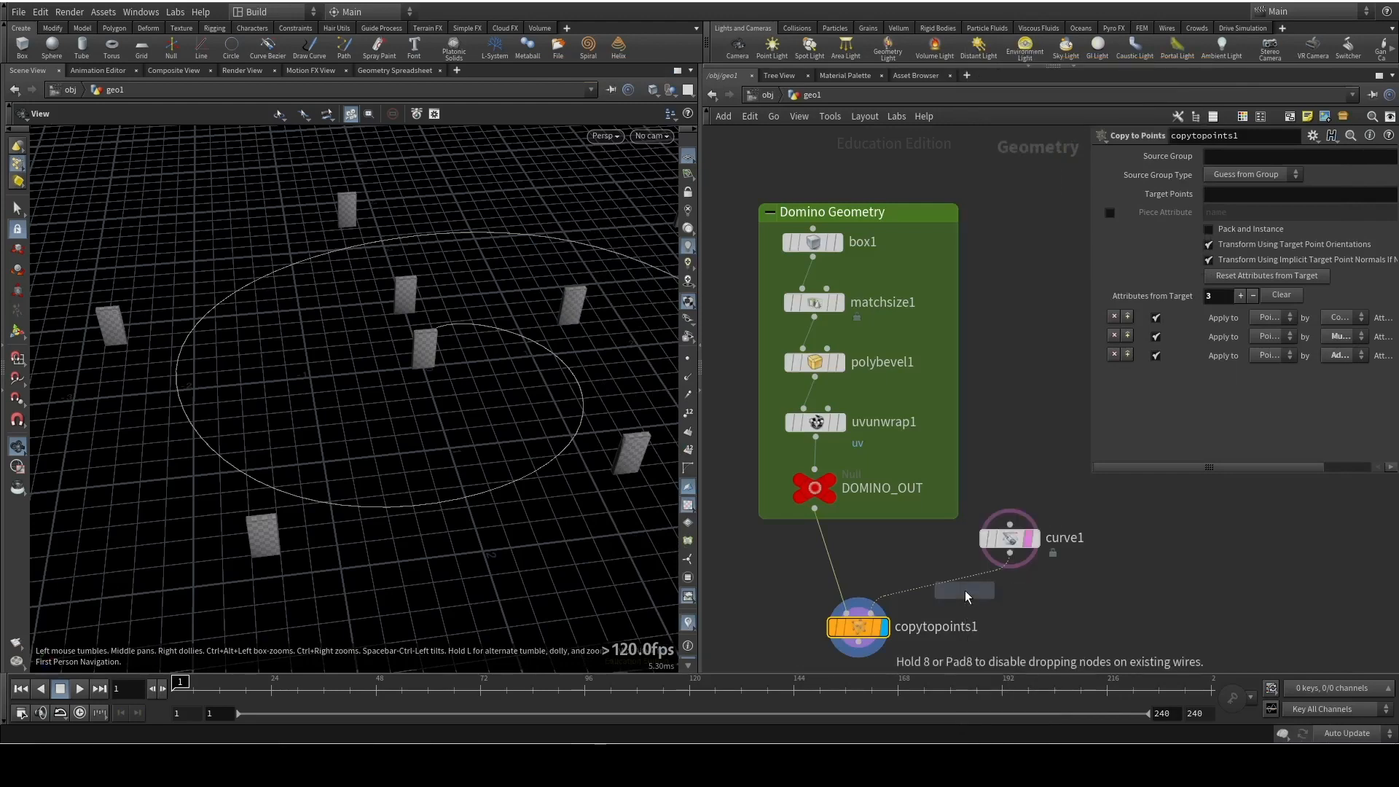
left_click(941, 597)
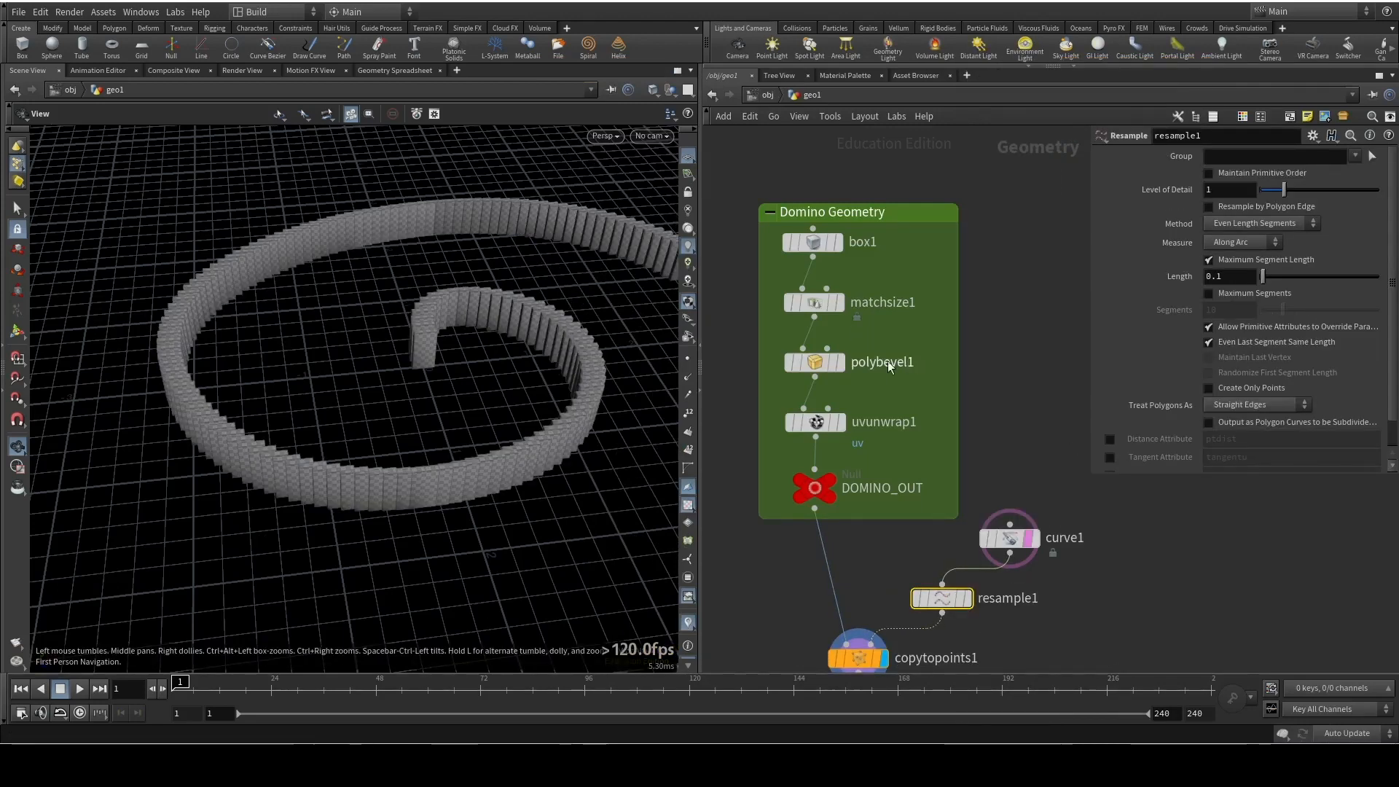
Examine the spacing and orientation of the dominoes along the spiral from several angles
right_click_drag(601, 343, 534, 487)
middle_click_drag(535, 488, 331, 468)
right_click_drag(331, 469, 309, 281)
right_click_drag(397, 515, 360, 196)
middle_click_drag(430, 605, 435, 330)
left_click_drag(439, 336, 391, 328)
middle_click_drag(348, 257, 422, 467)
left_click_drag(422, 467, 427, 448)
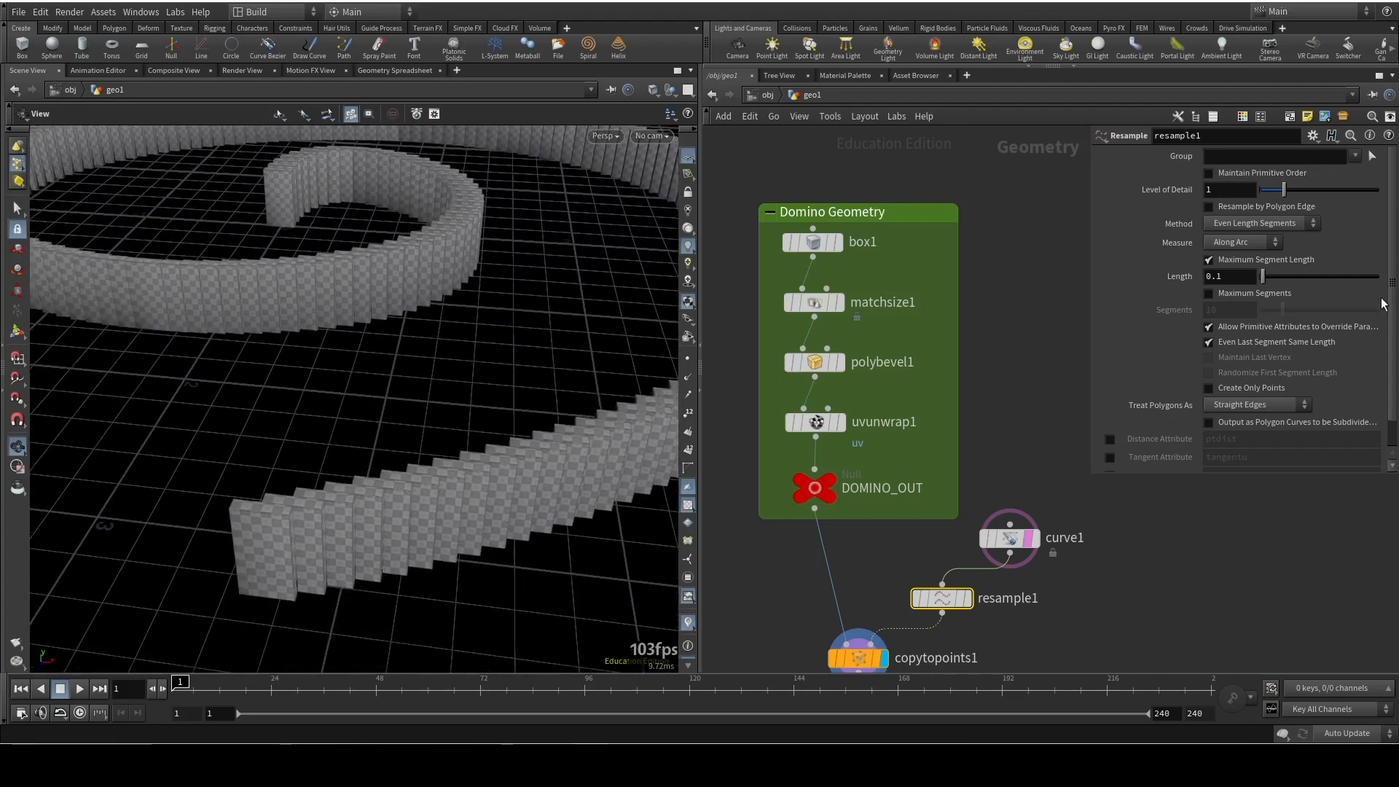
Switch resample1 from Maximum Segment Length to Maximum Segments and set Segments to 50
left_click(1210, 260)
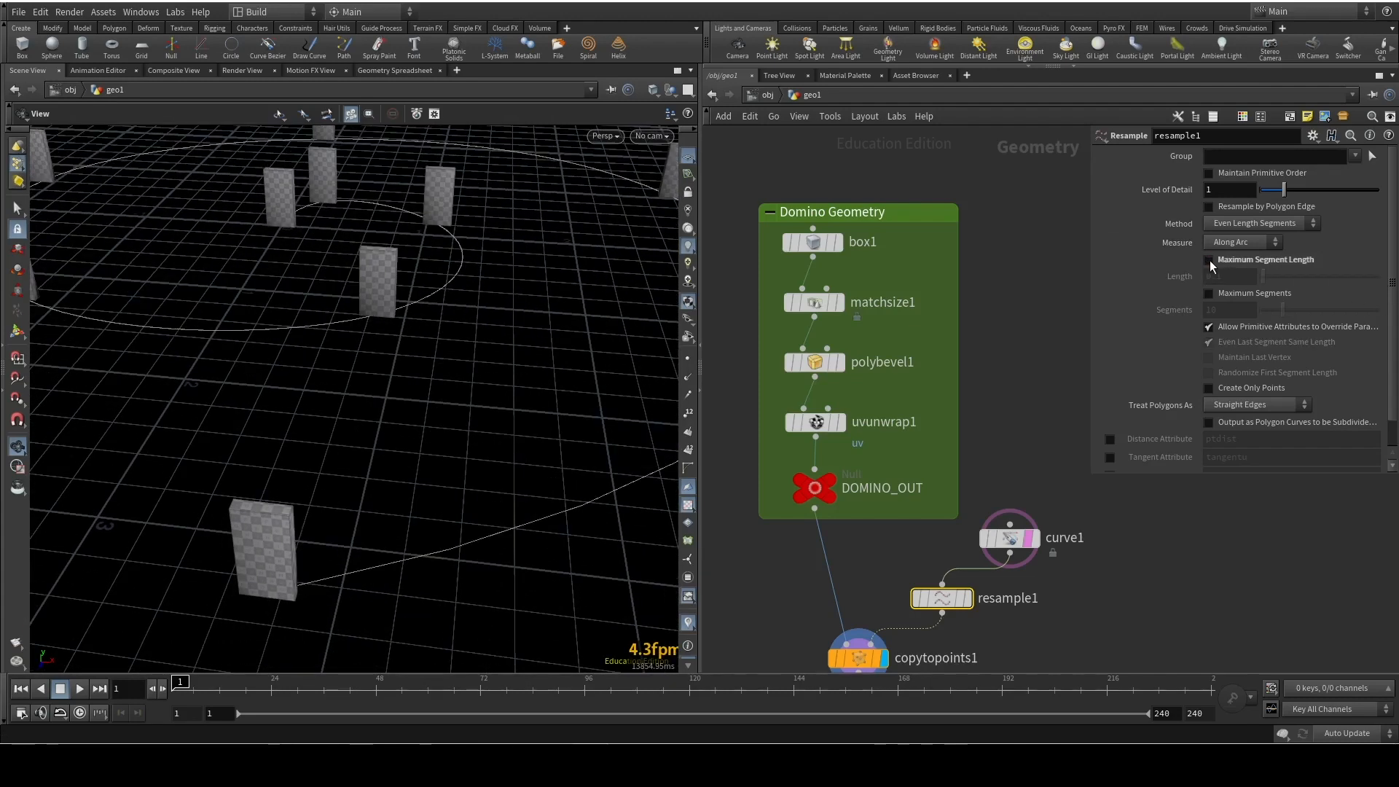
left_click(1209, 293)
right_click_drag(387, 286, 370, 382)
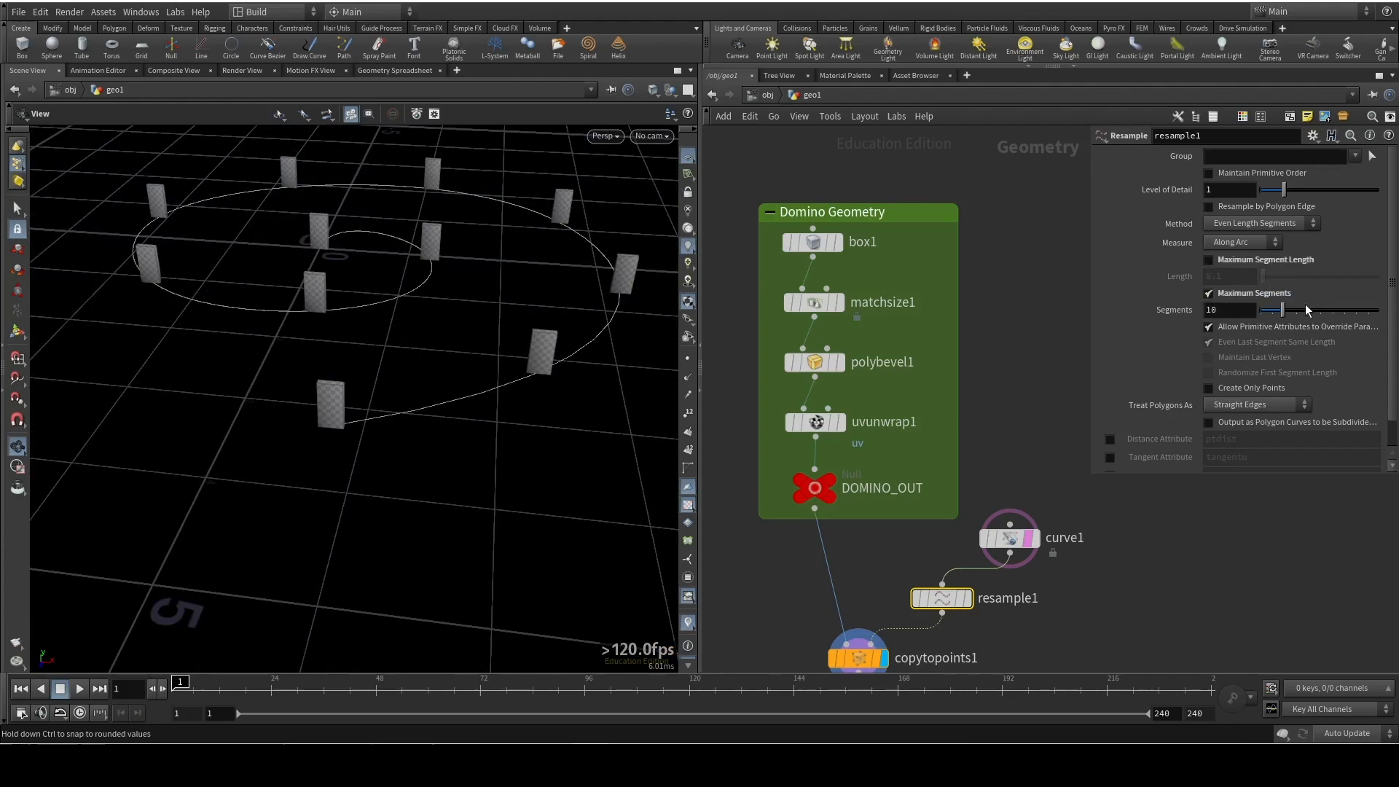
left_click_drag(1284, 311, 1377, 311)
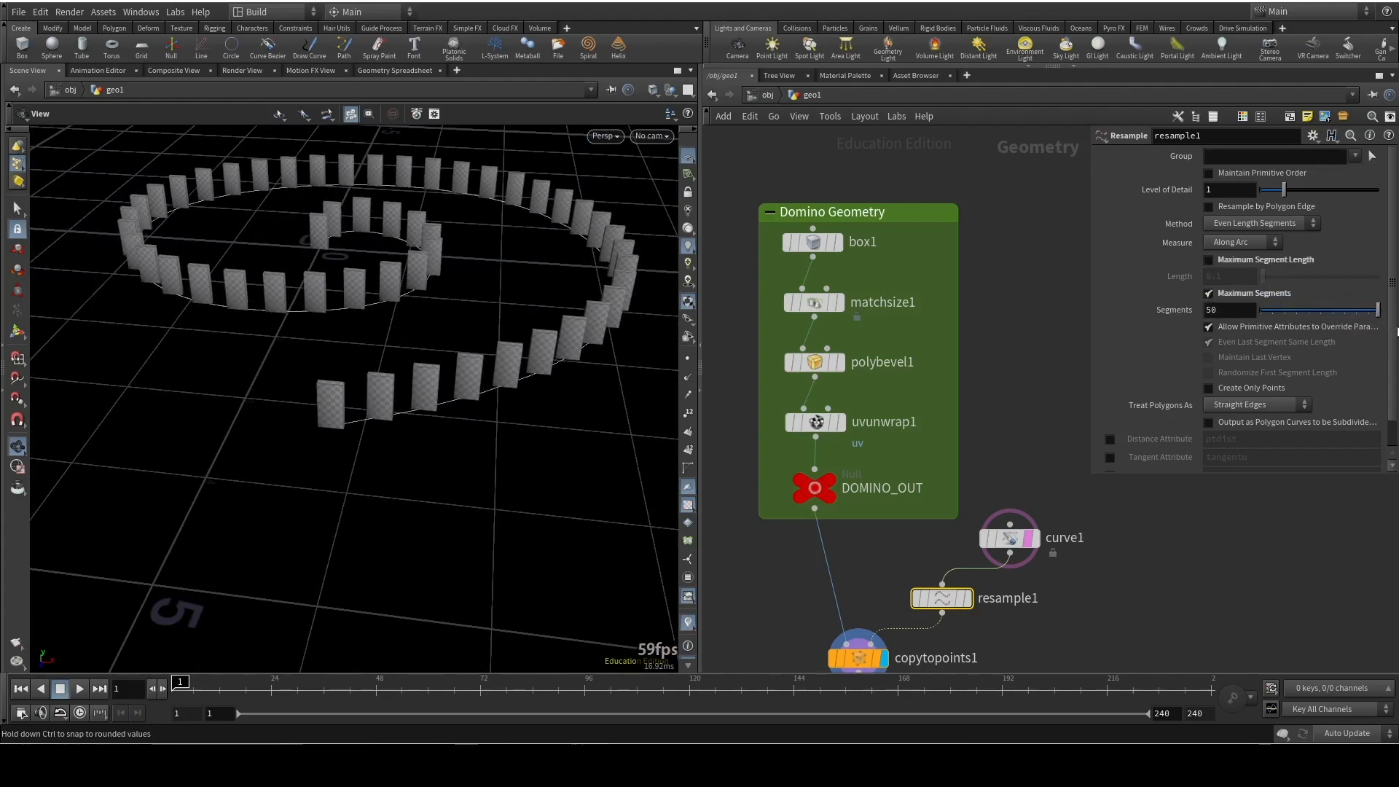
Enable the Tangent Attribute output on resample1
left_click_drag(502, 321, 435, 331)
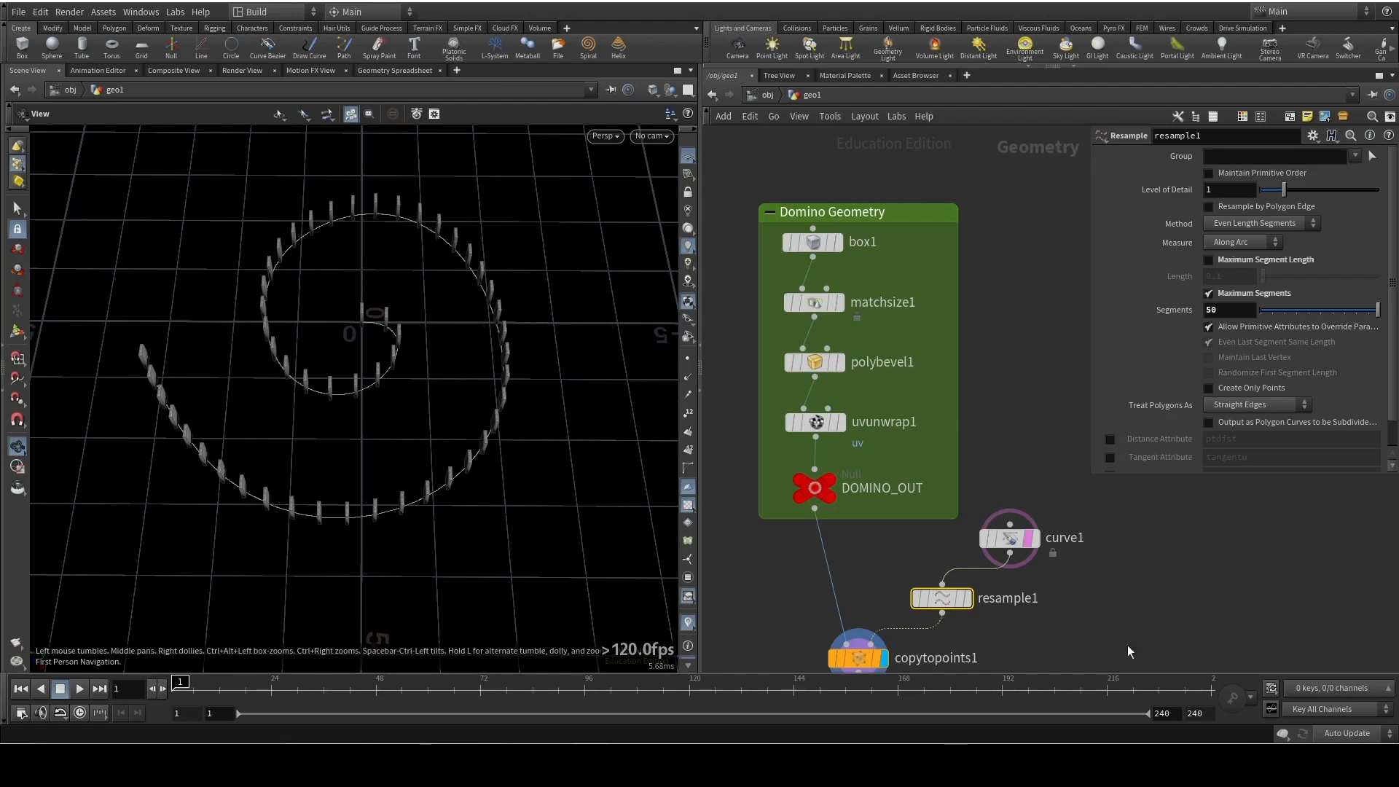
middle_click_drag(416, 377, 395, 332)
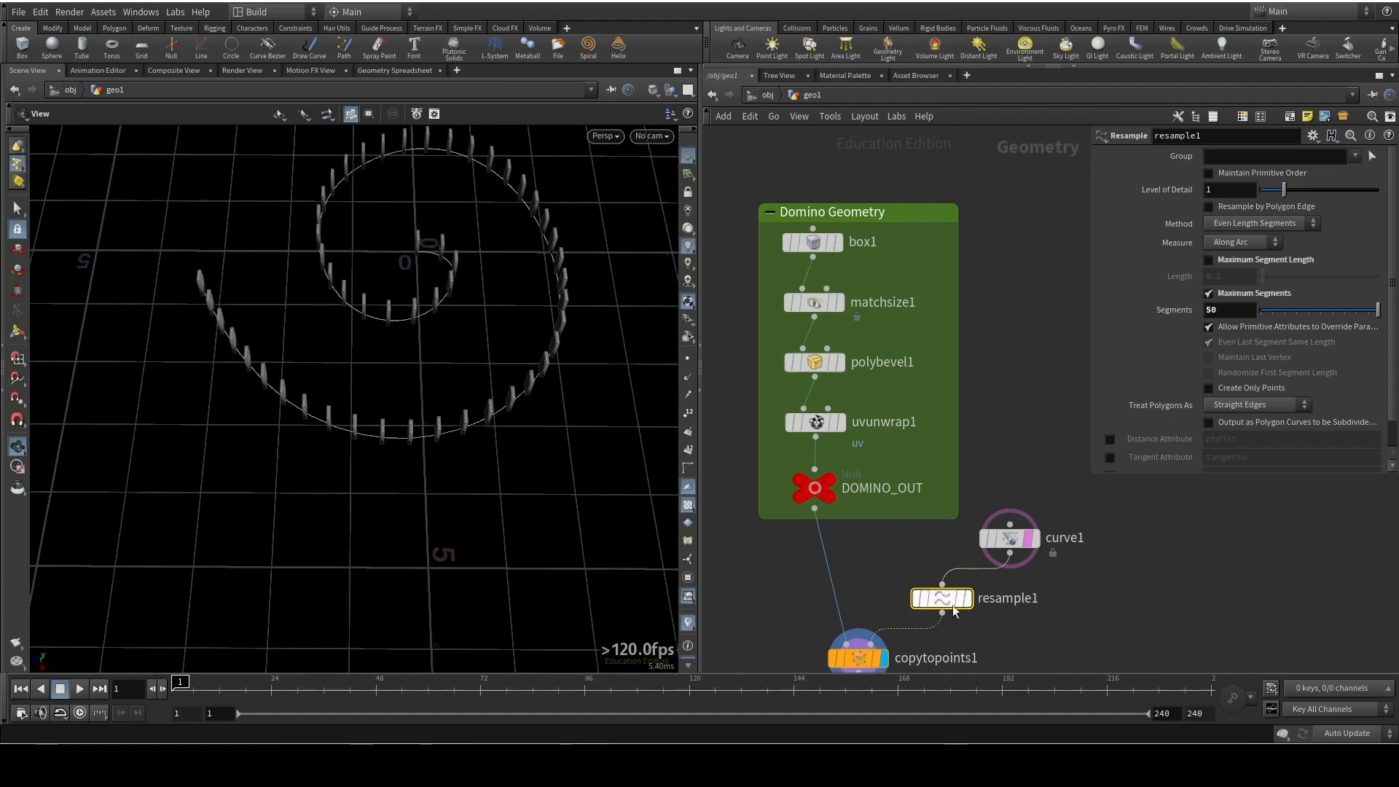
scroll(1157, 328, "down", 2)
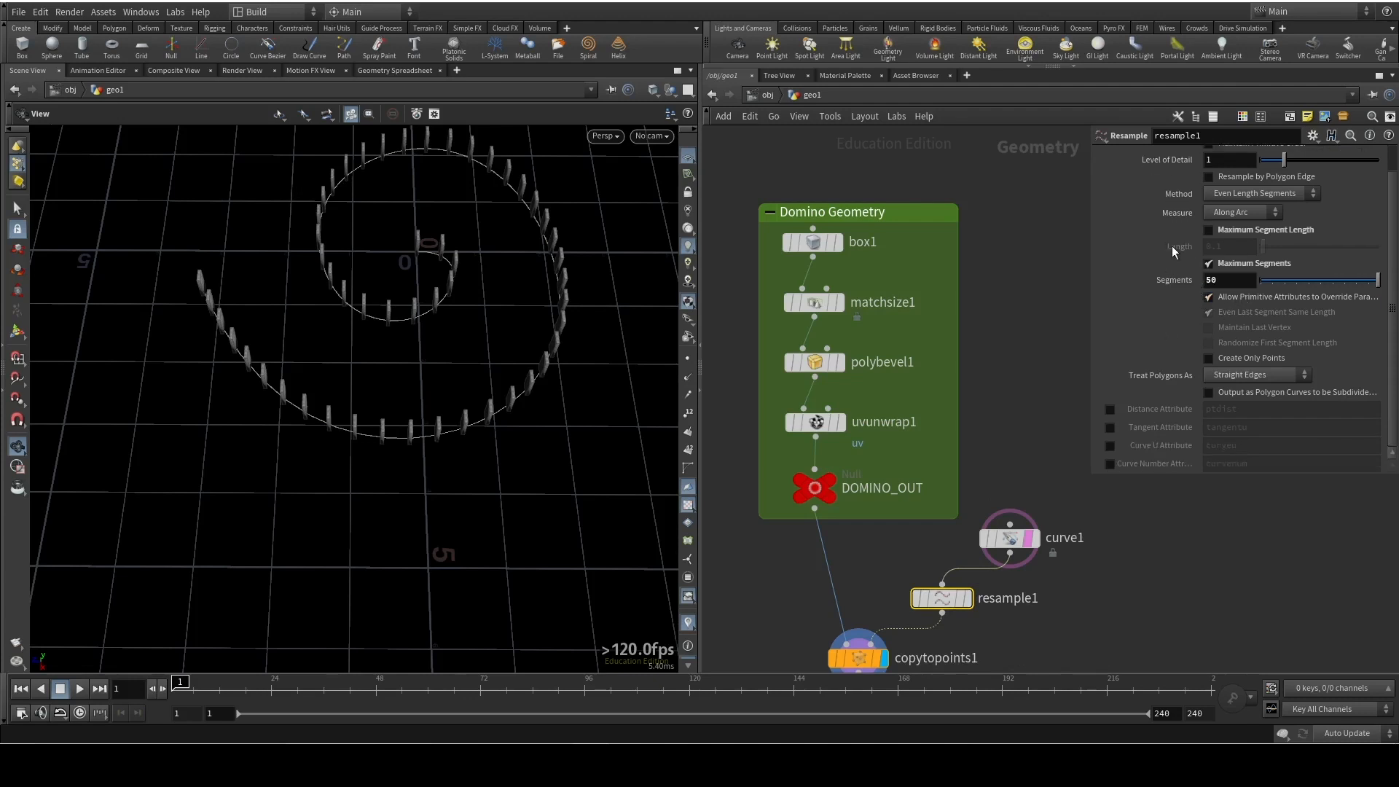
left_click(1110, 427)
double_click(1263, 424)
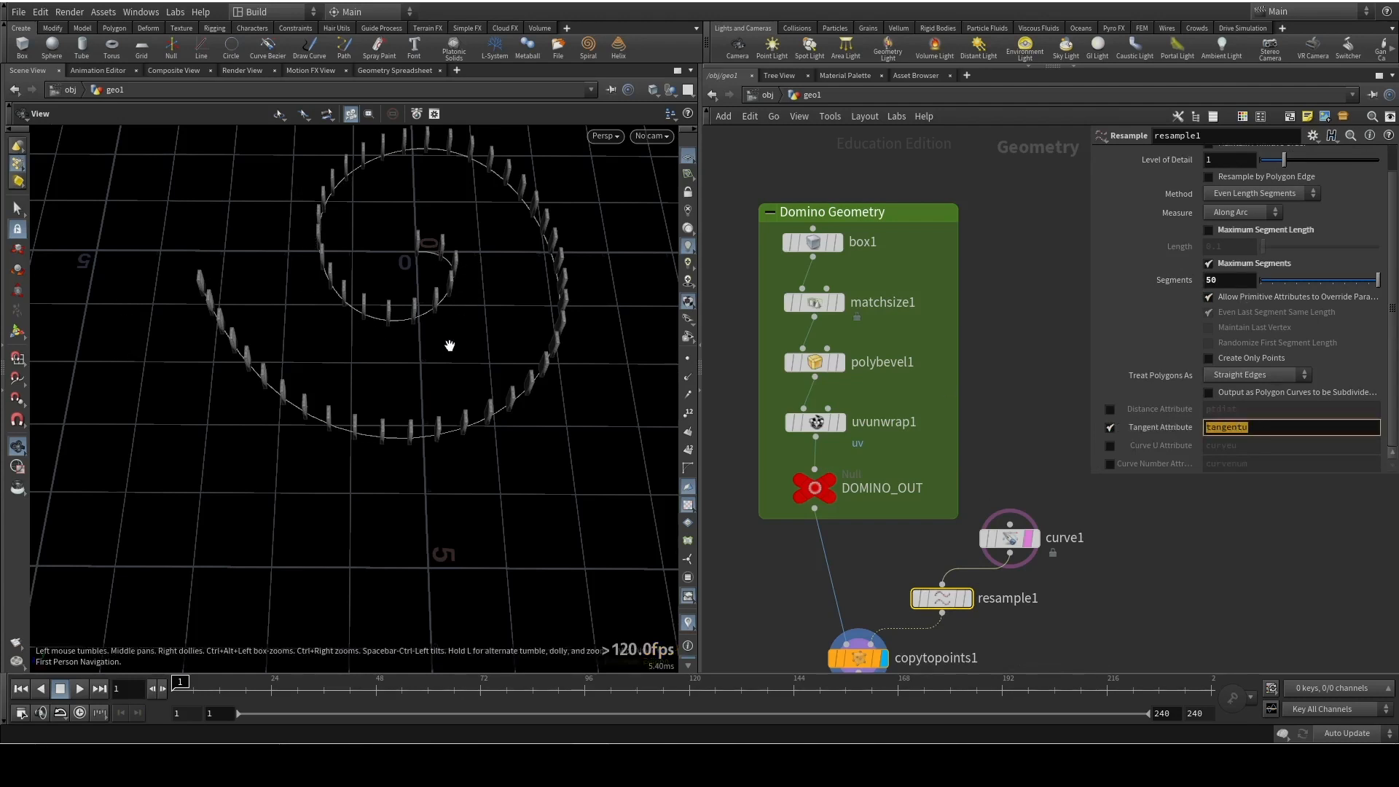
Turn on the normals display and examine the normals around the dominoes, including a close-up near the ground
left_click_drag(502, 300, 350, 187)
scroll(349, 188, "up", 4)
left_click(689, 378)
middle_click_drag(434, 227, 460, 344)
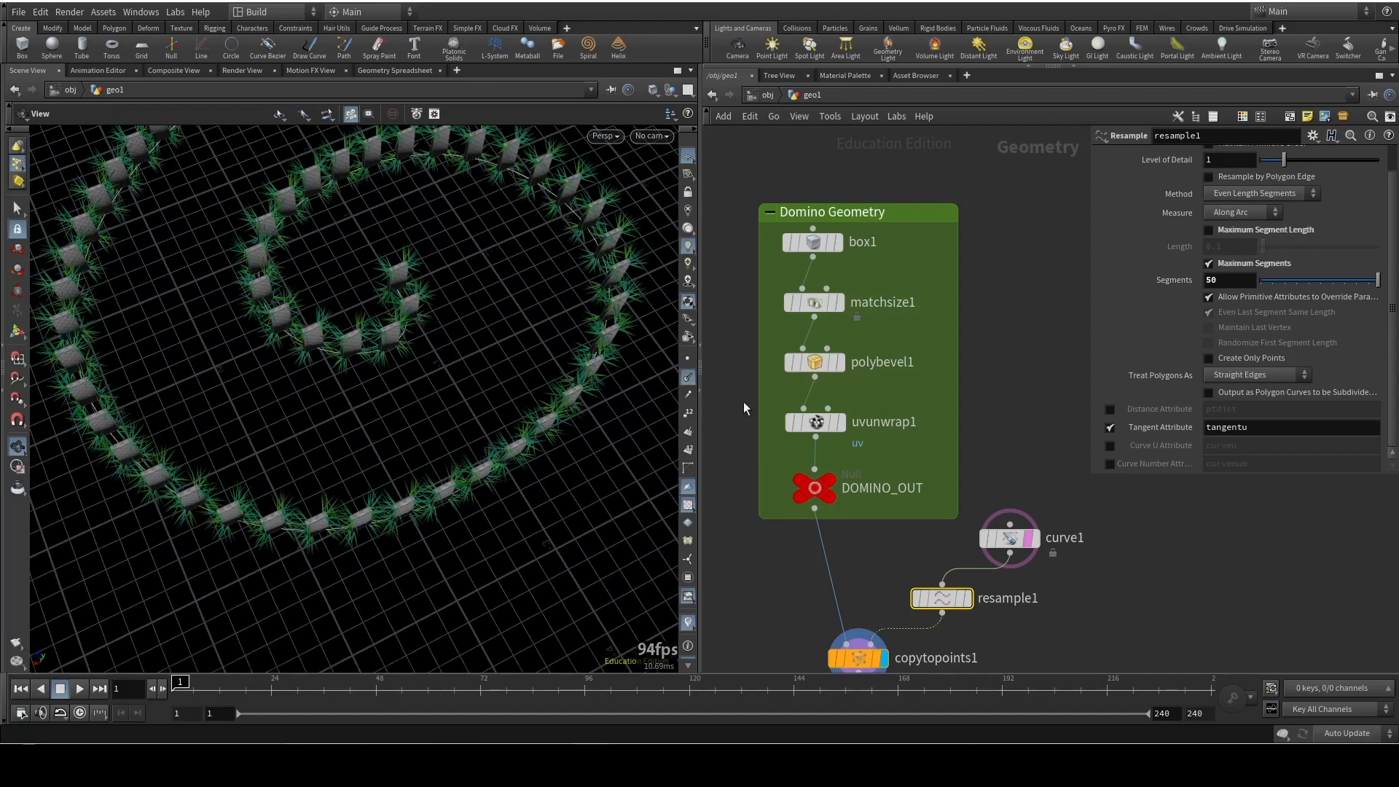
left_click(1010, 540)
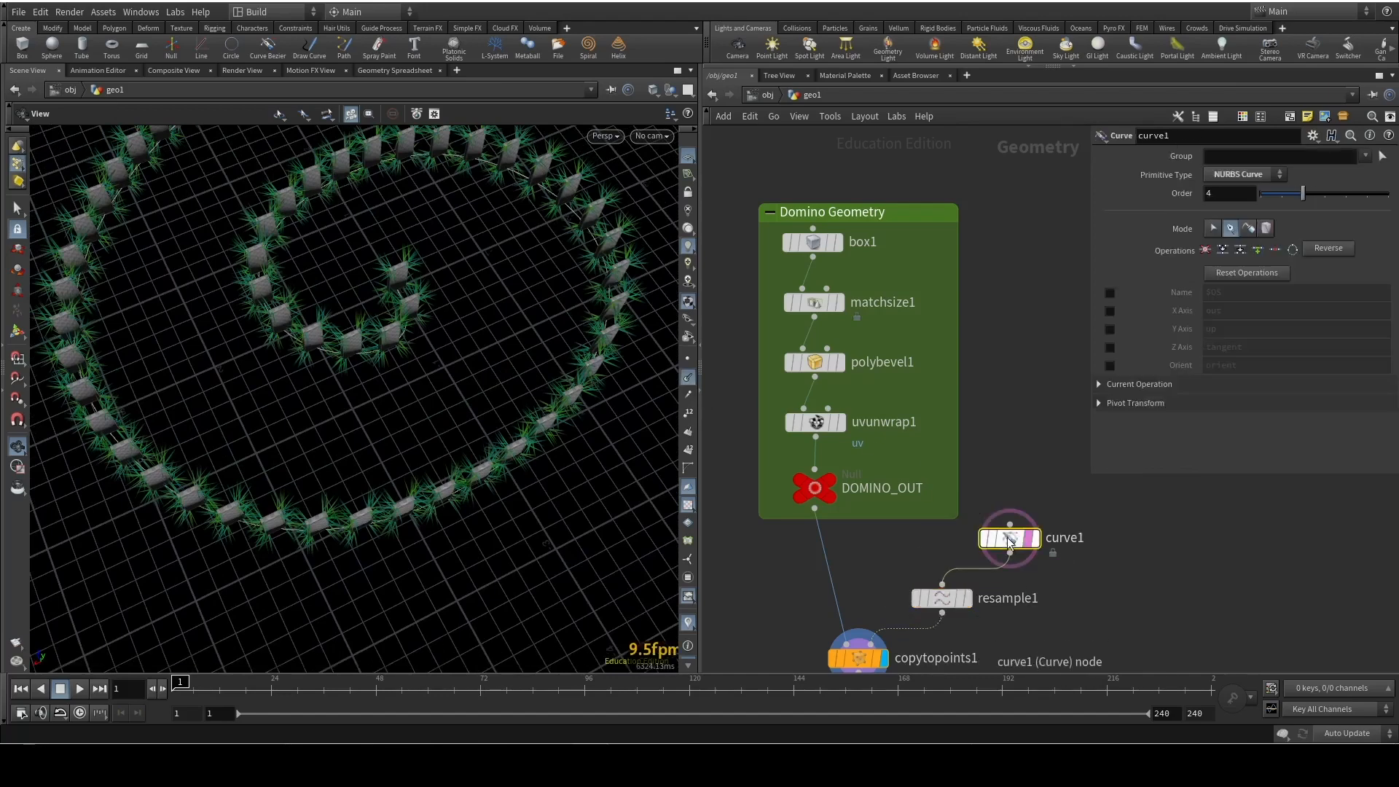
left_click(688, 379)
left_click(688, 395)
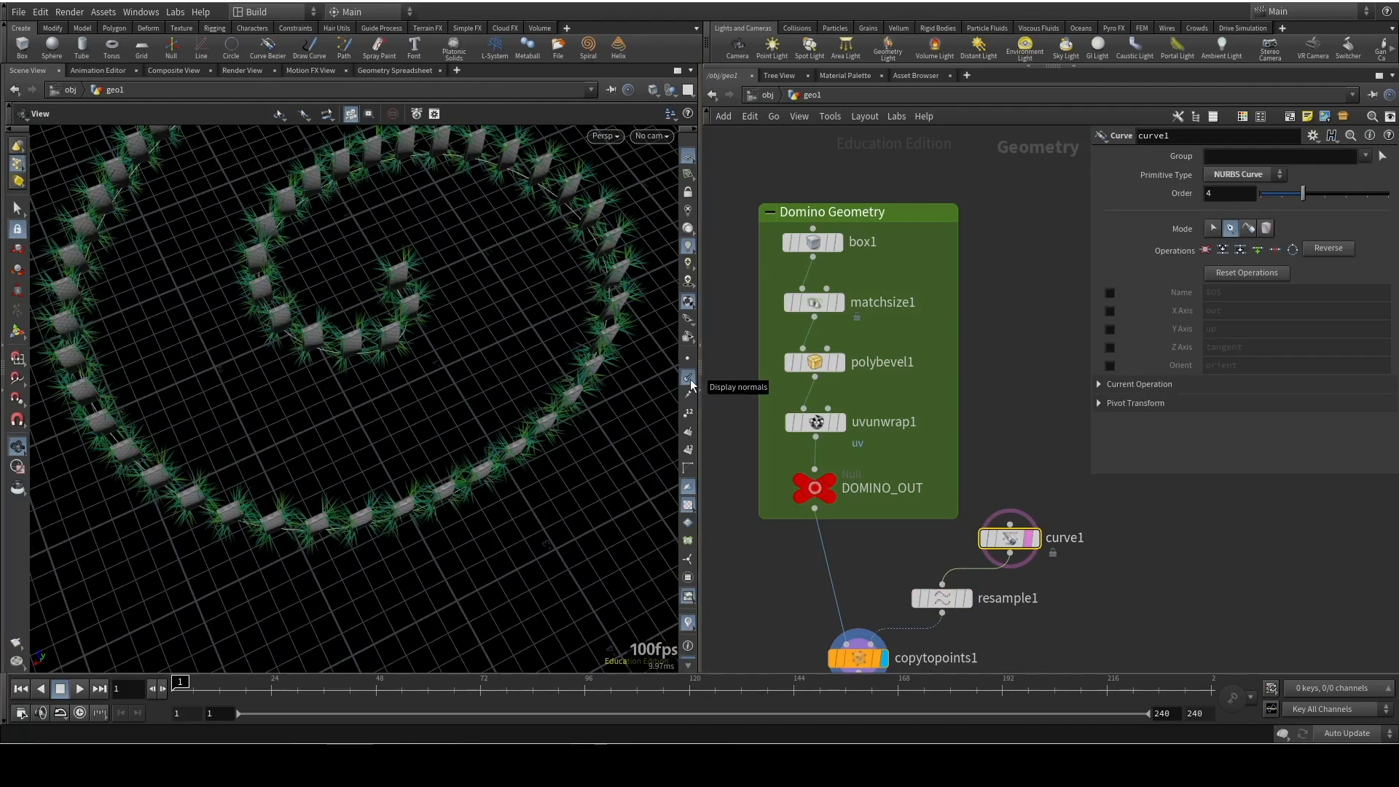
right_click_drag(510, 182, 247, 334)
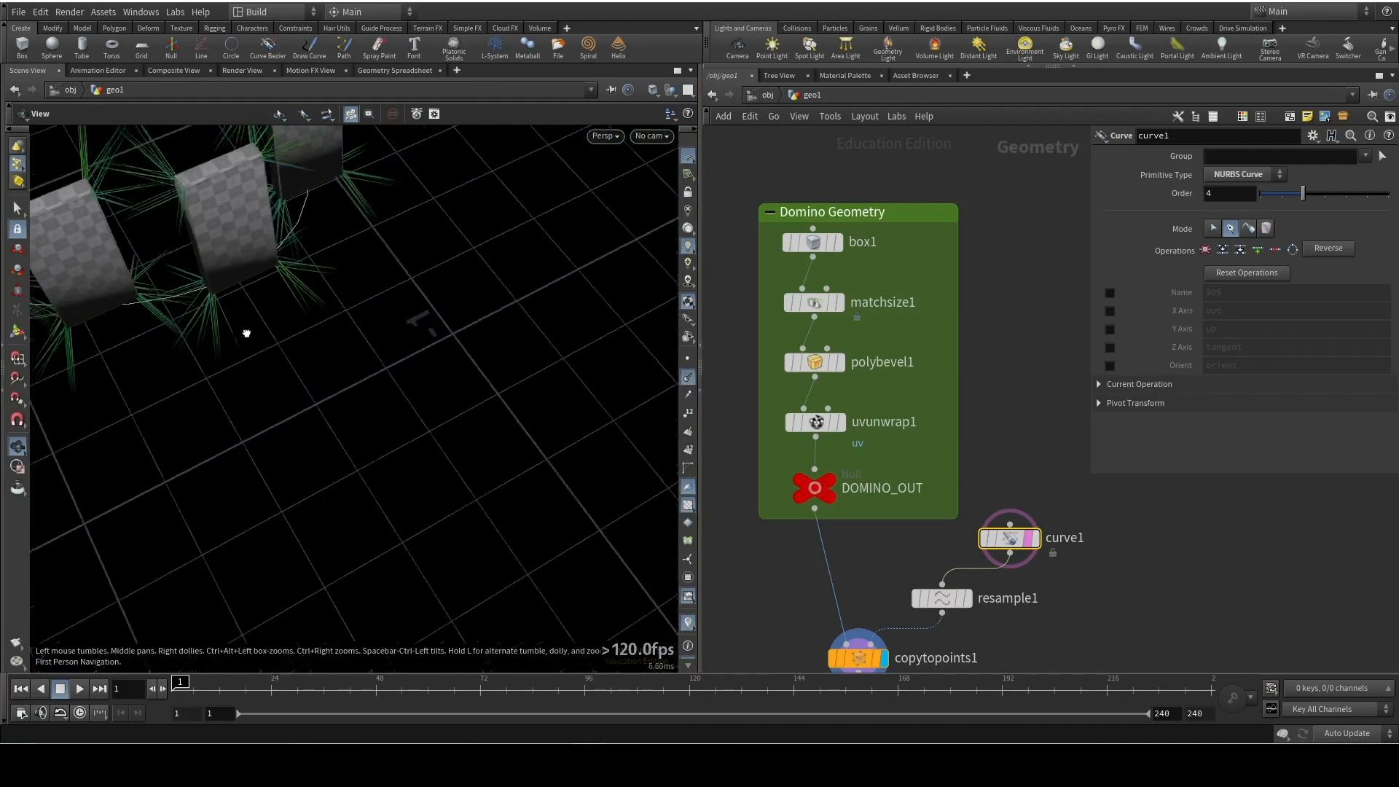
left_click_drag(247, 334, 297, 334)
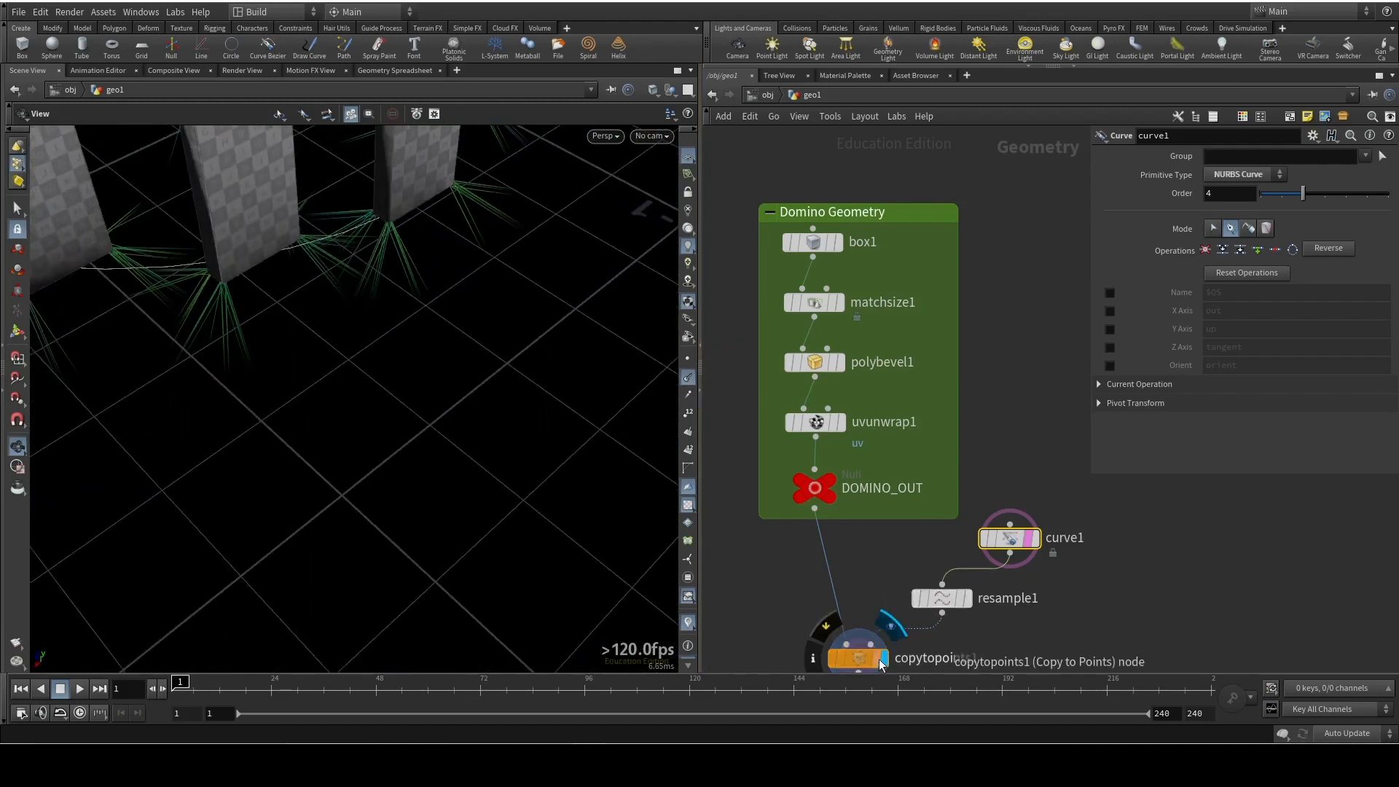
Display curve1 instead of the copied dominoes and examine the curve for normals from several angles
left_click(1034, 538)
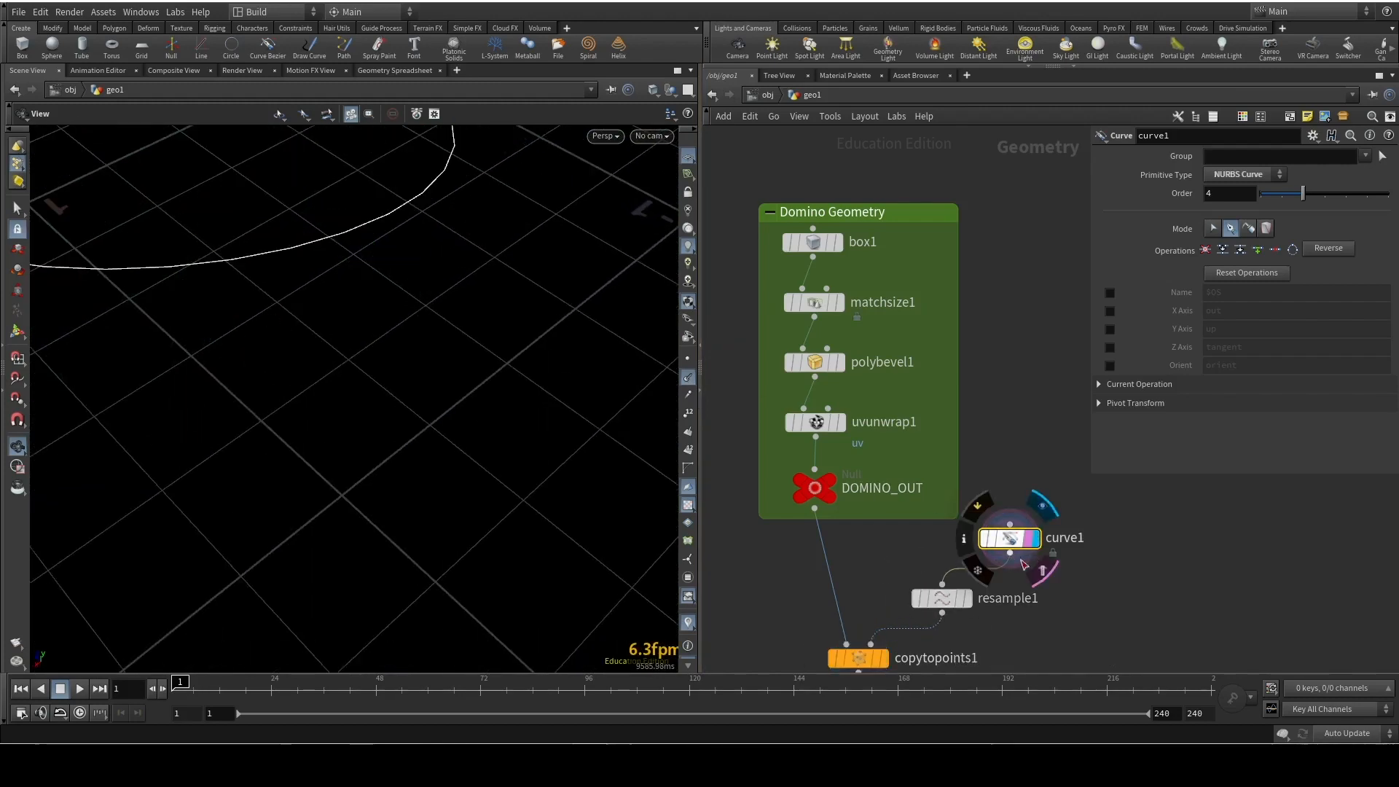
left_click_drag(469, 322, 438, 423)
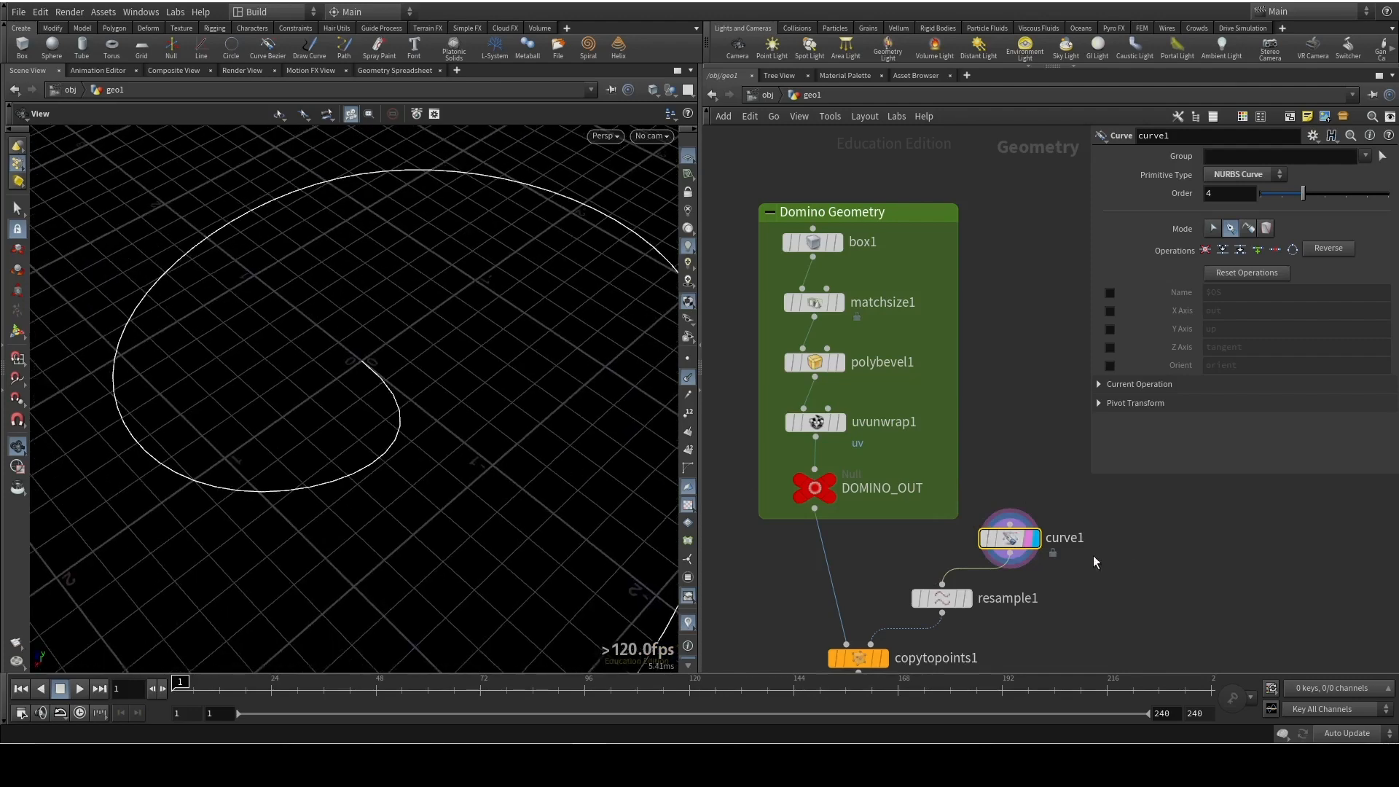
right_click_drag(491, 440, 413, 315)
left_click_drag(413, 315, 369, 449)
right_click_drag(370, 448, 500, 481)
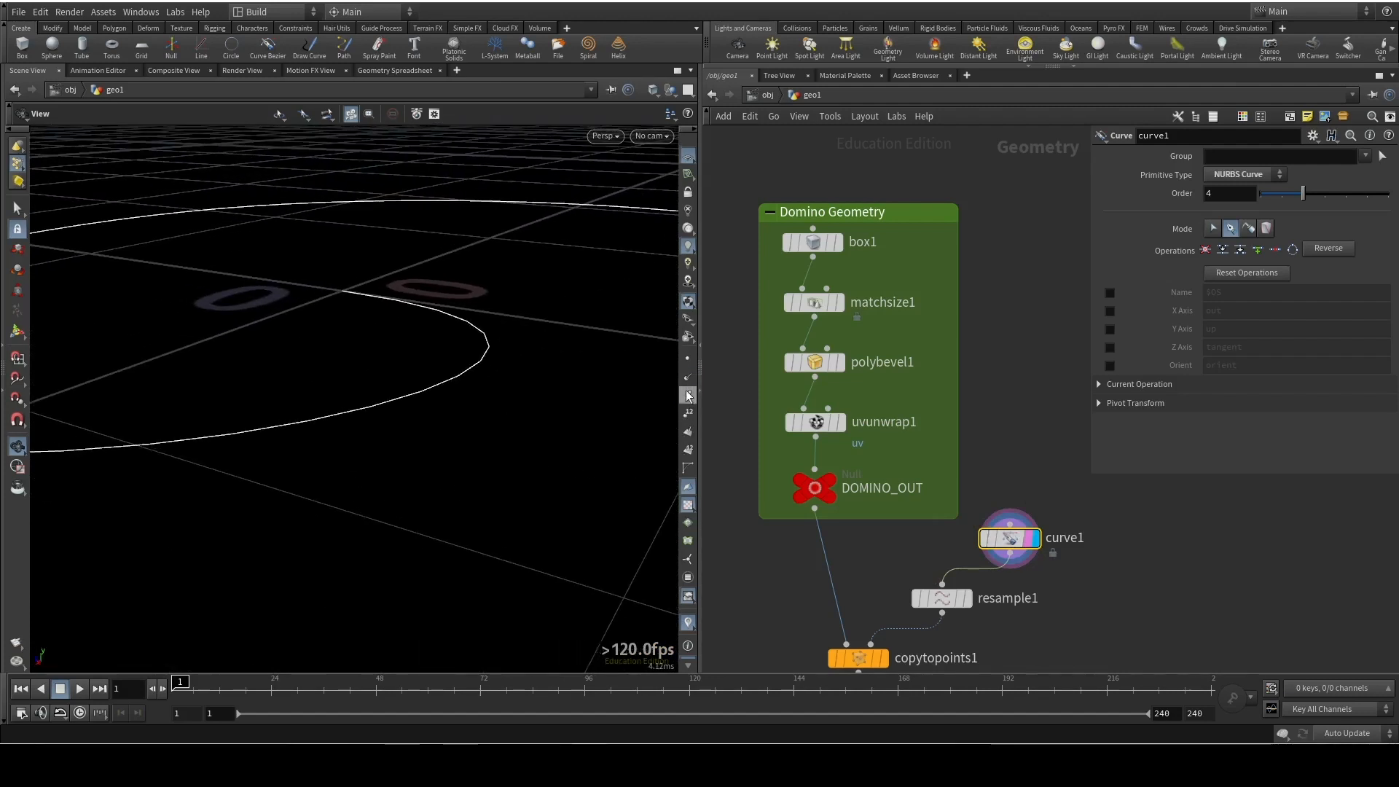
left_click_drag(507, 397, 463, 438)
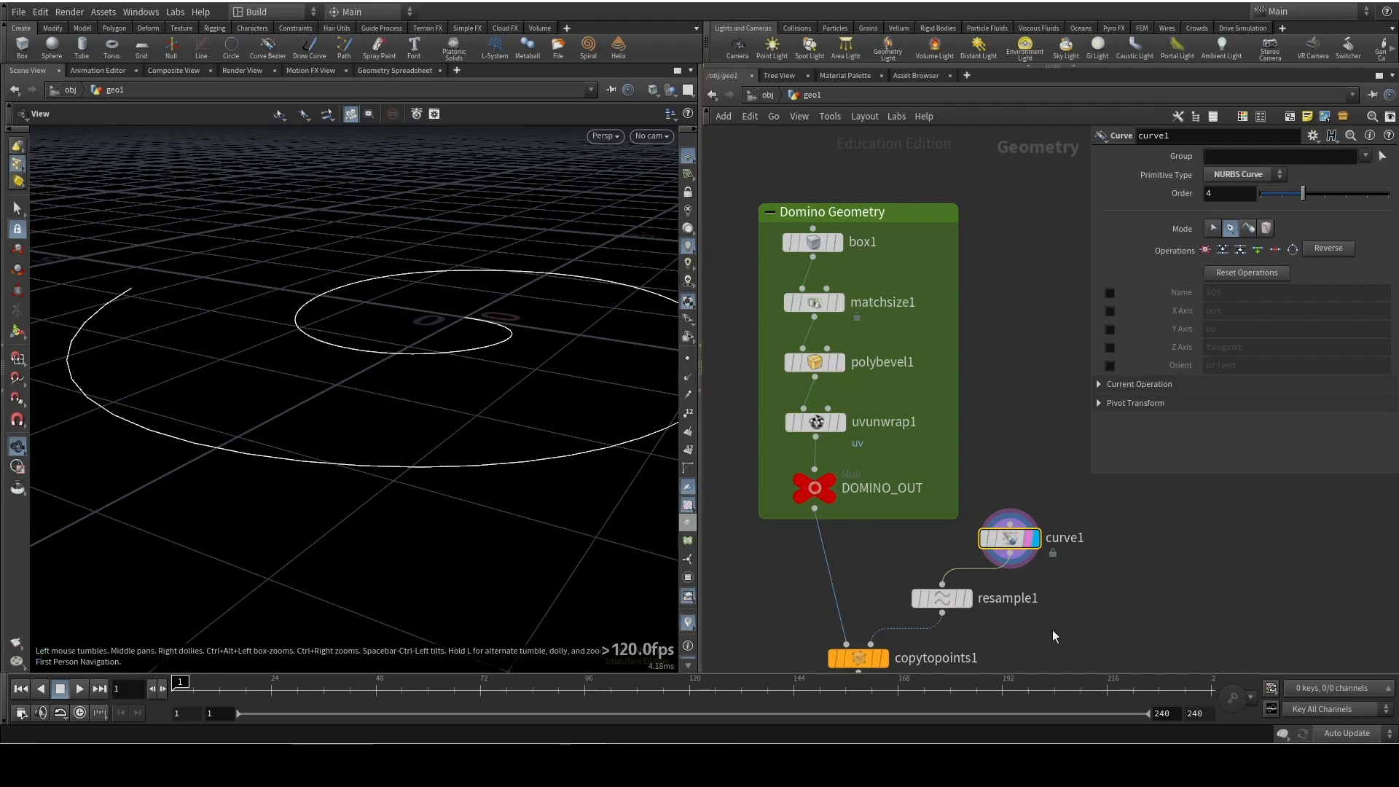
left_click_drag(517, 337, 541, 408)
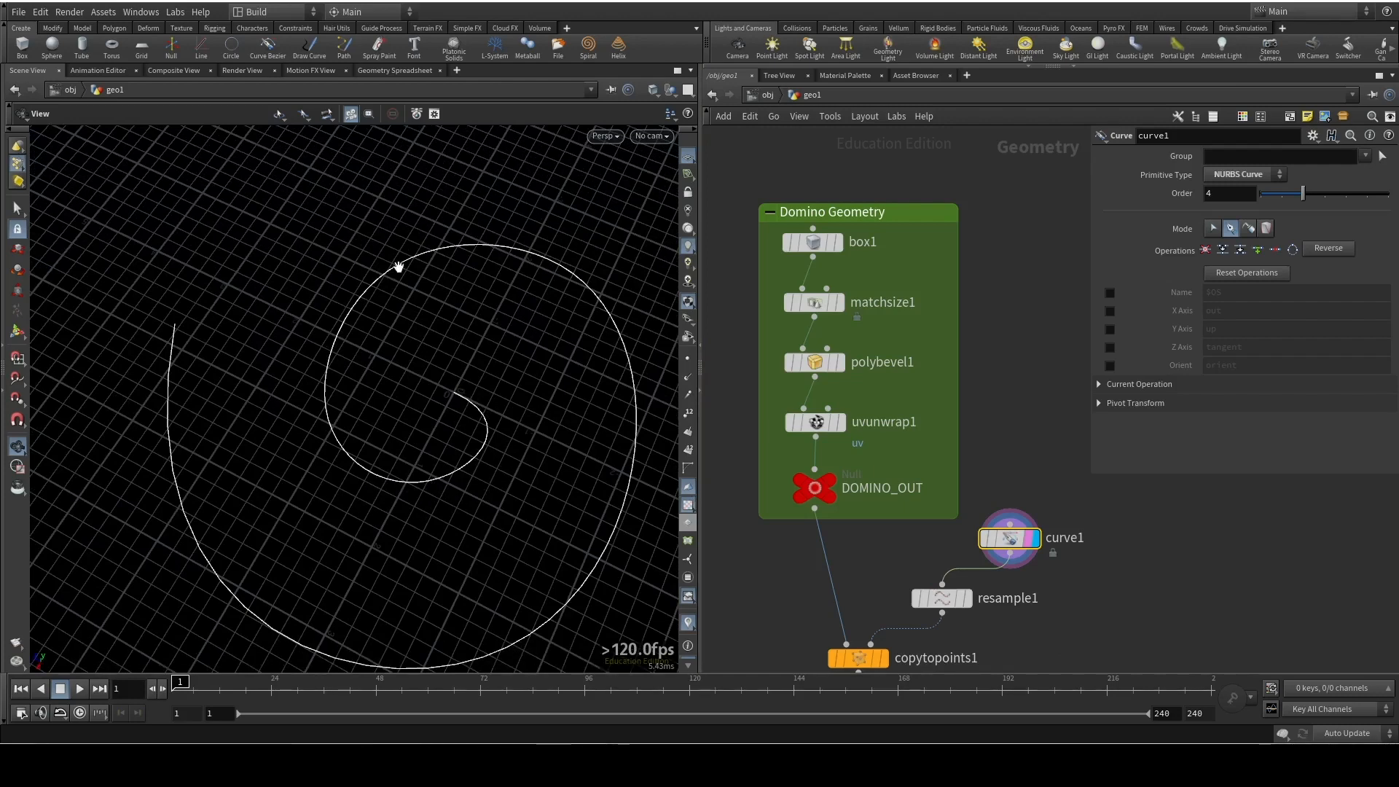
Name resample1's Tangent Attribute N and display the copytopoints1 result to check the dominoes' orientation along the spiral
middle_click_drag(1056, 602, 1048, 516)
left_click(938, 513)
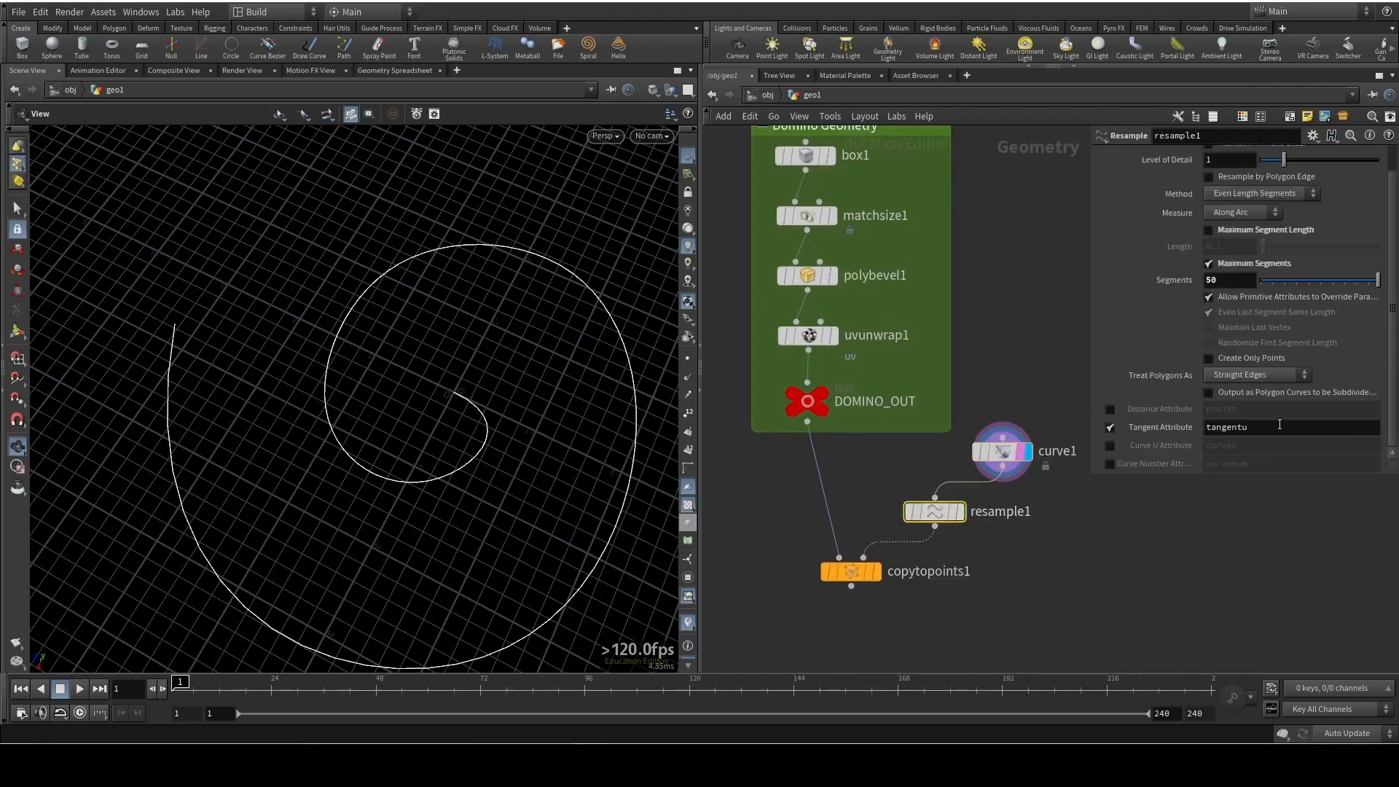
left_click_drag(1280, 424, 1150, 435)
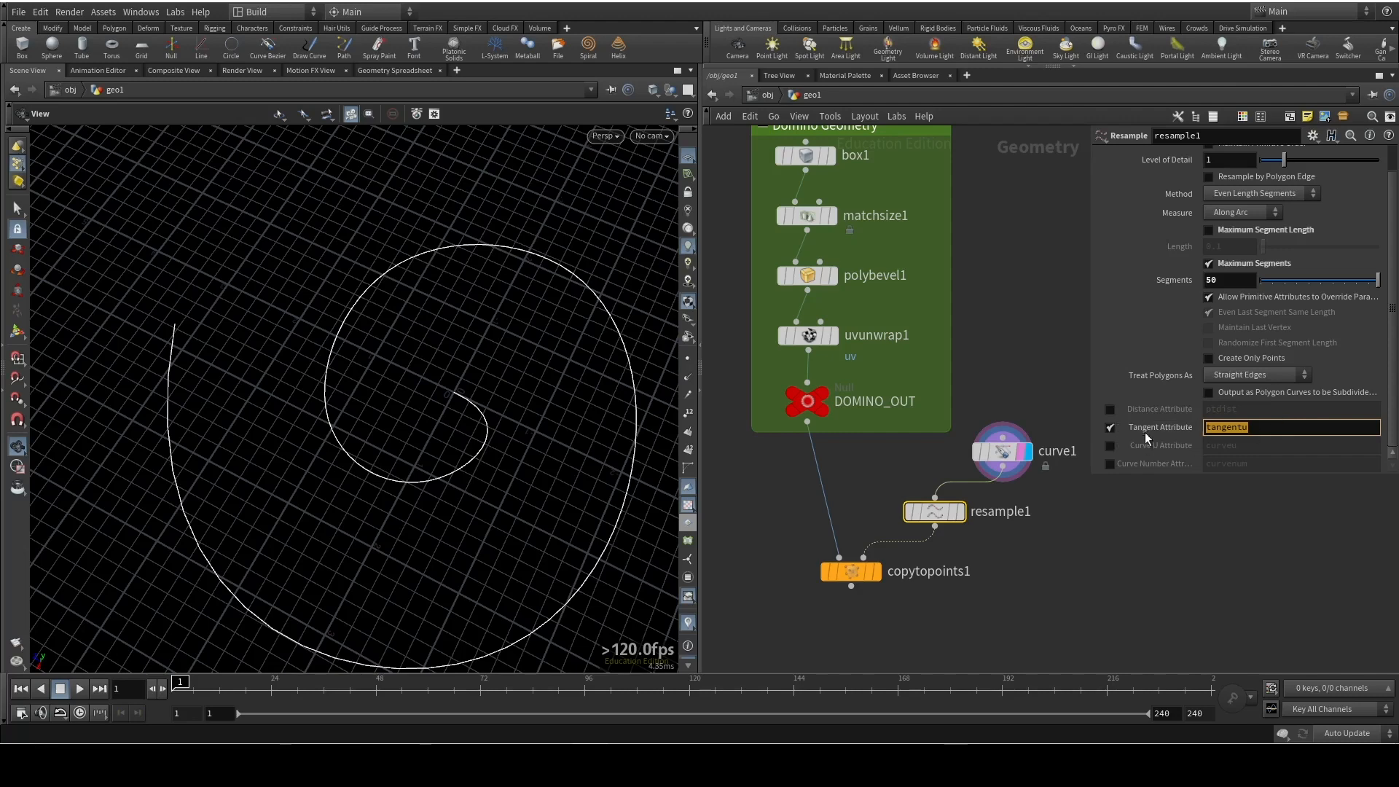
type("N")
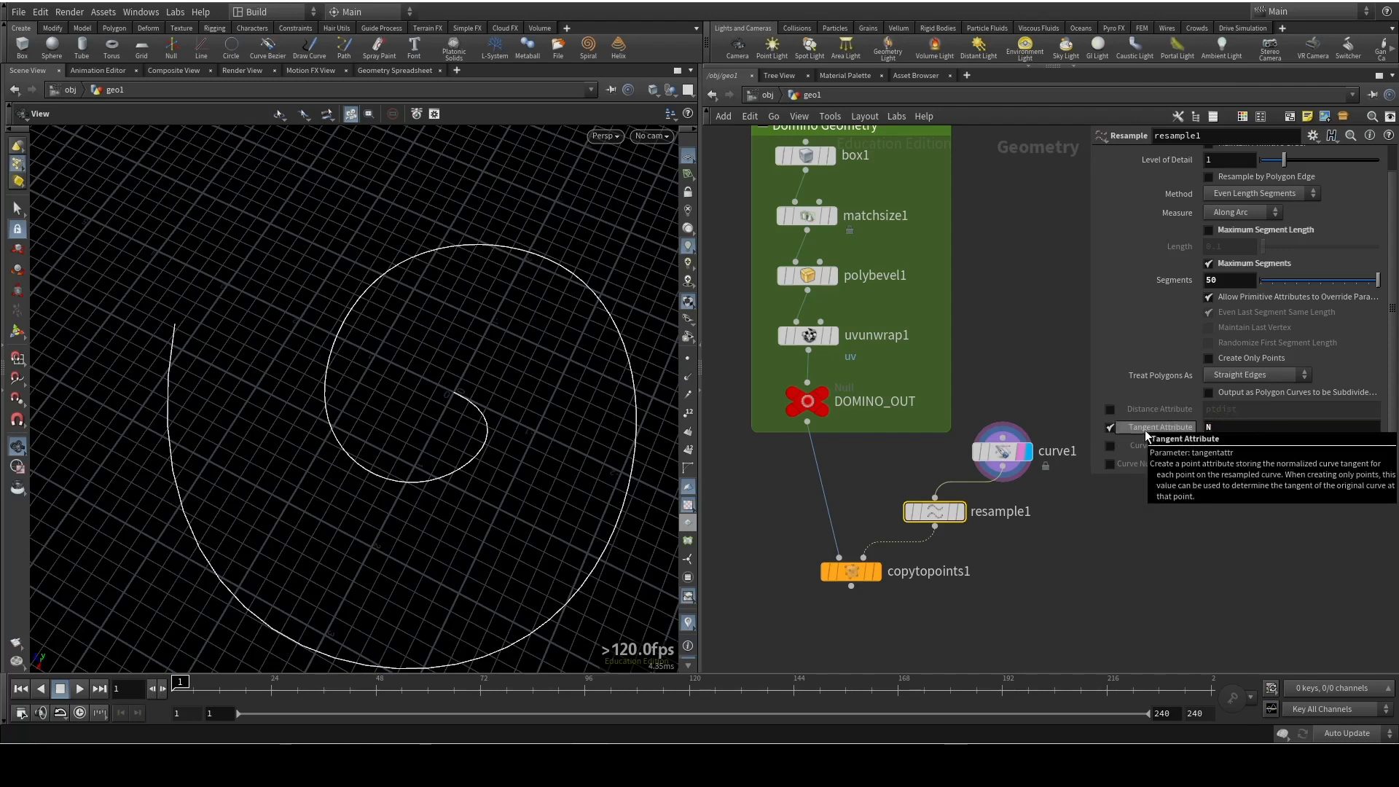
left_click(876, 574)
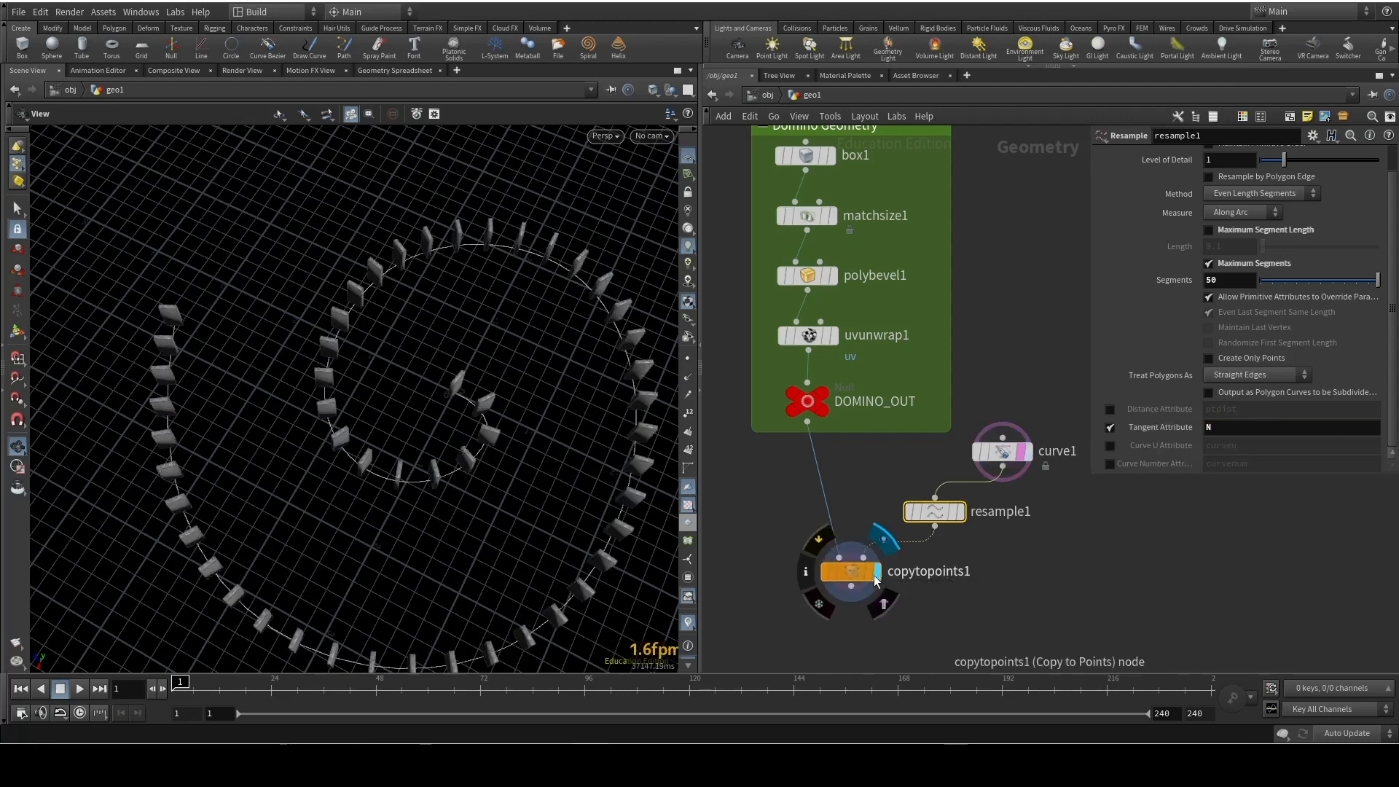
left_click_drag(518, 431, 409, 464)
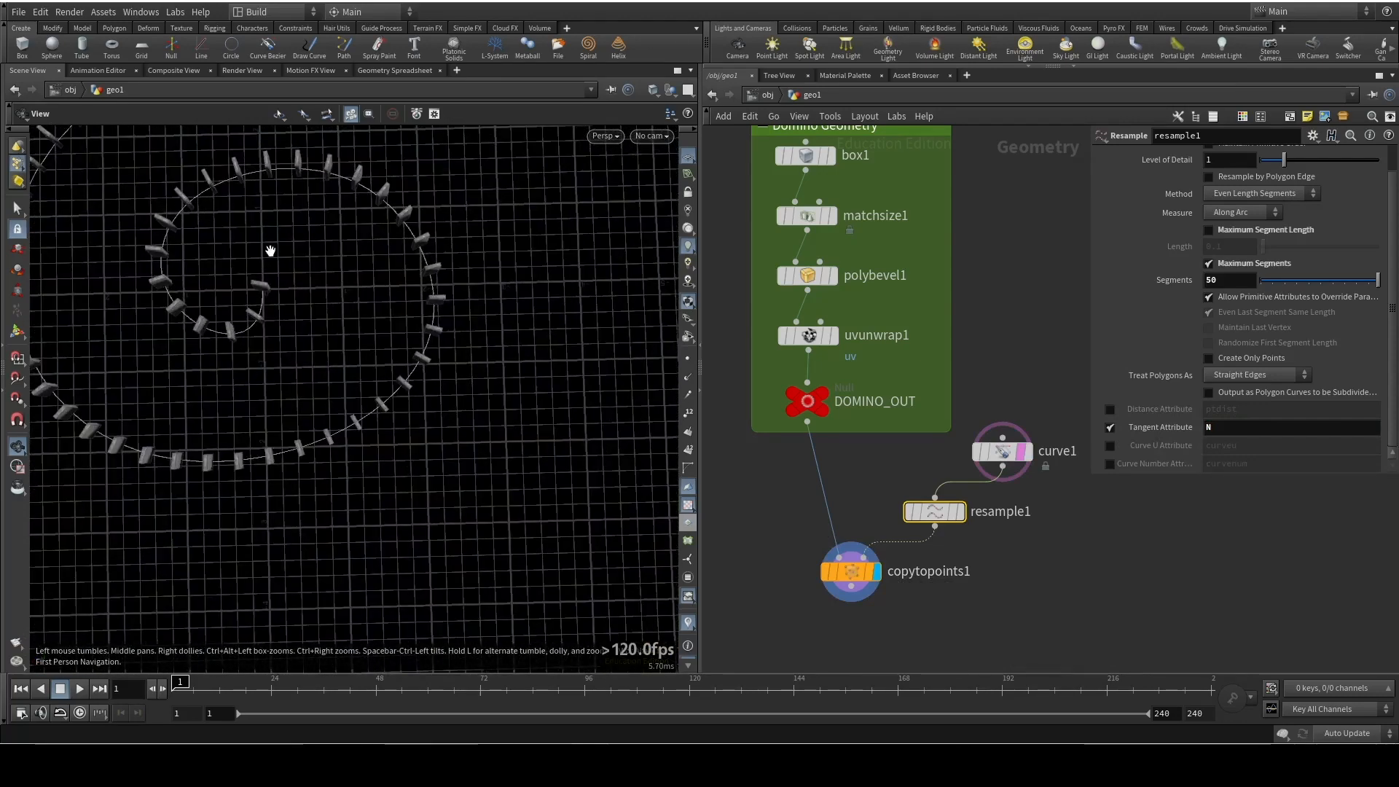
middle_click_drag(205, 217, 478, 301)
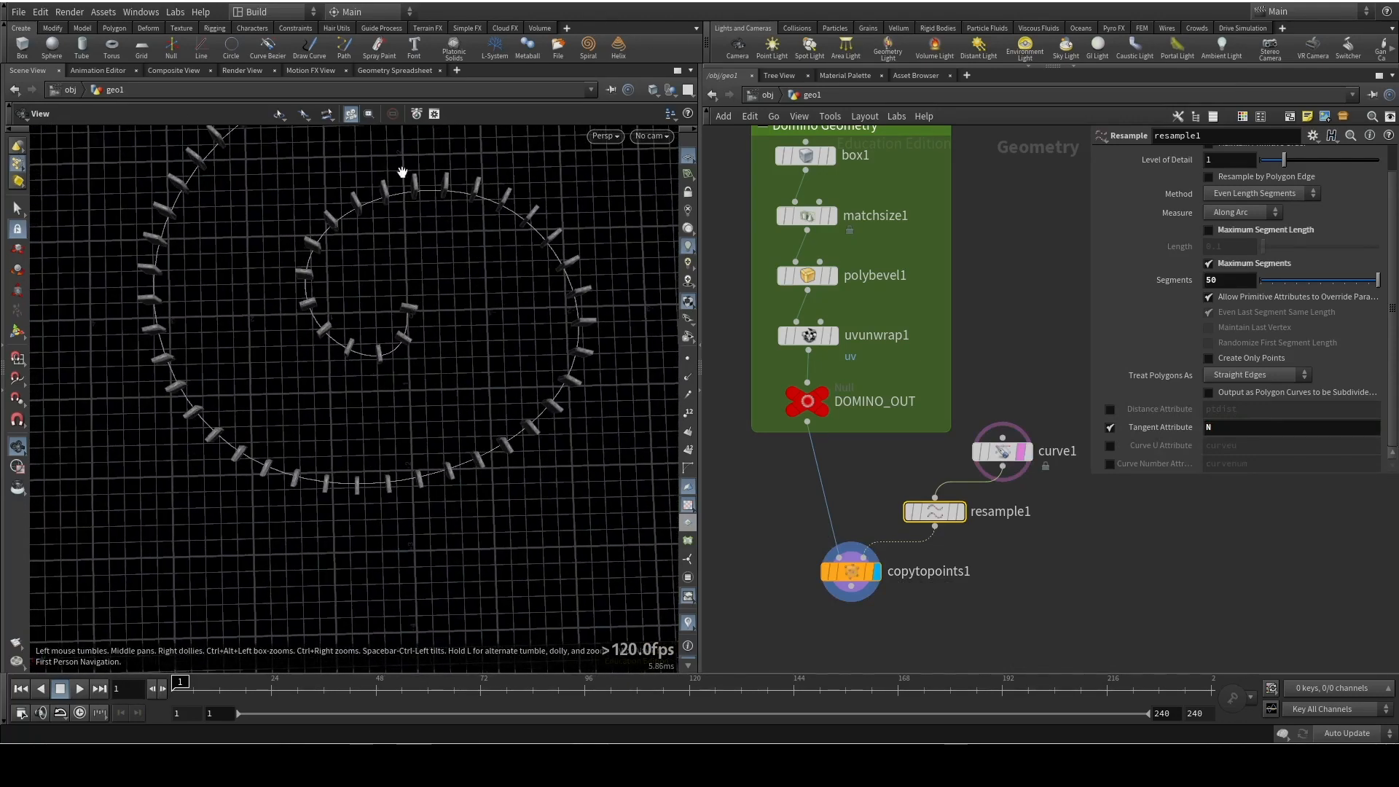
left_click_drag(353, 337, 312, 501)
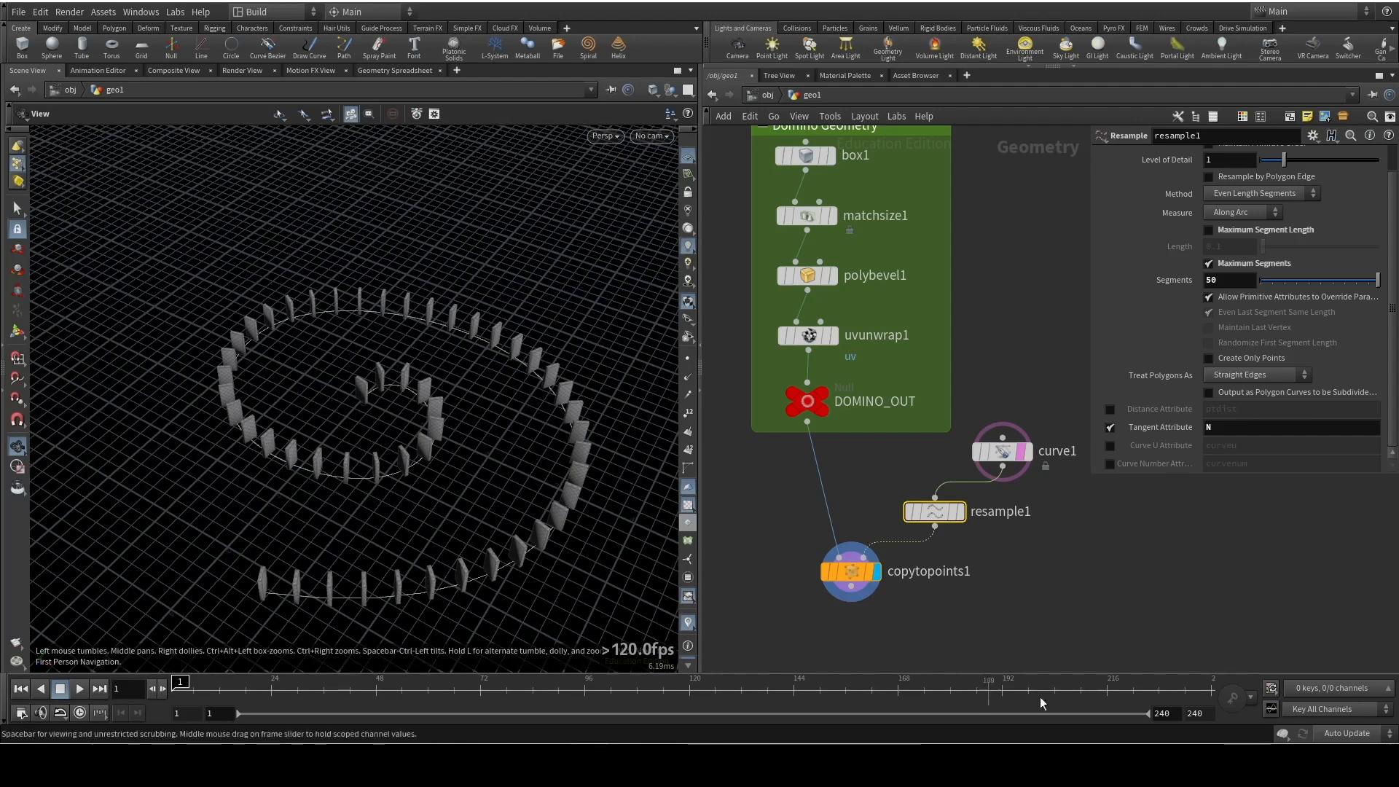
Spread the nodes apart and insert a Switch node between curve1 and resample1
mouse_move(853, 579)
left_mouse_down()
mouse_move(815, 579)
mouse_move(853, 583)
left_mouse_up()
middle_click_drag(1017, 586, 900, 557)
left_click_drag(889, 421, 948, 415)
left_click_drag(818, 482, 855, 507)
left_click_drag(940, 420, 900, 429)
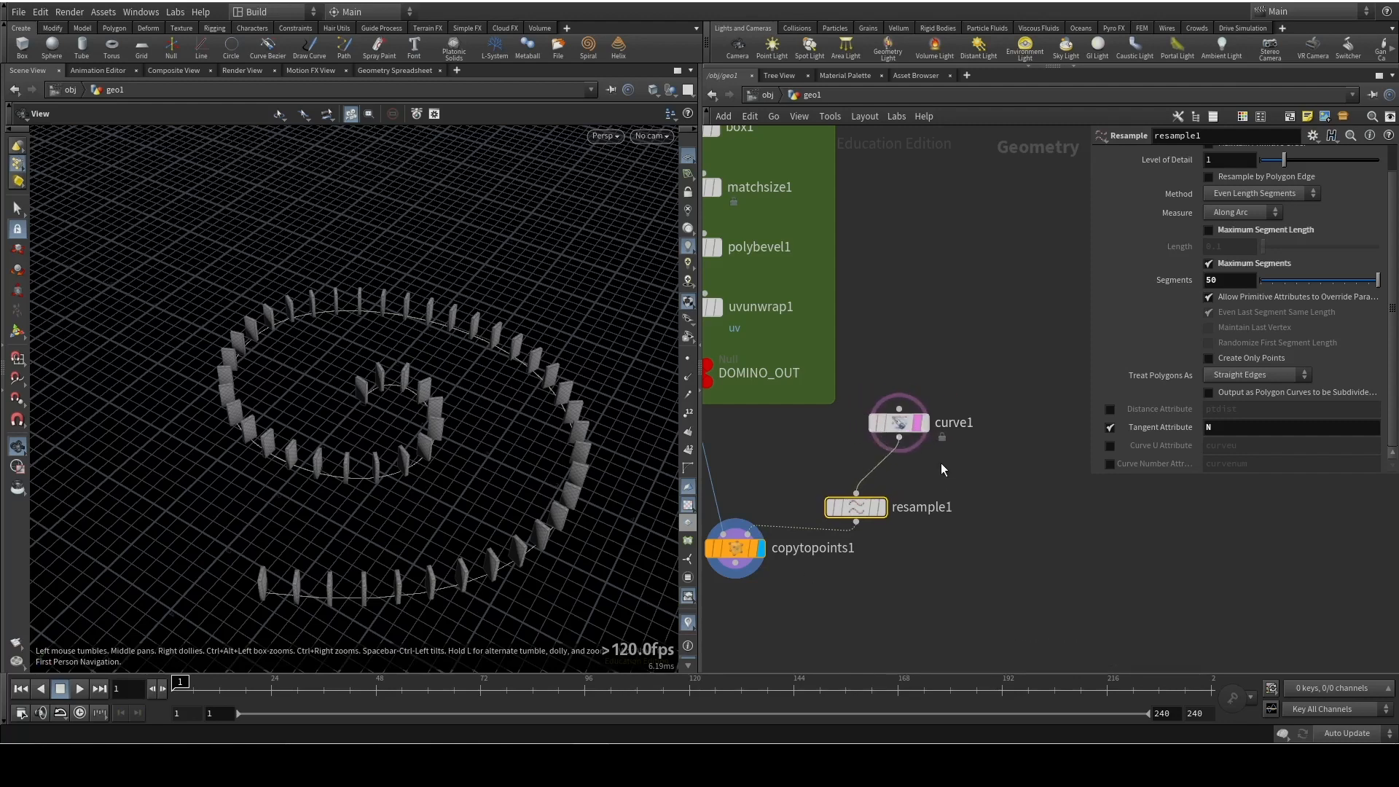
key("Tab")
type("switch")
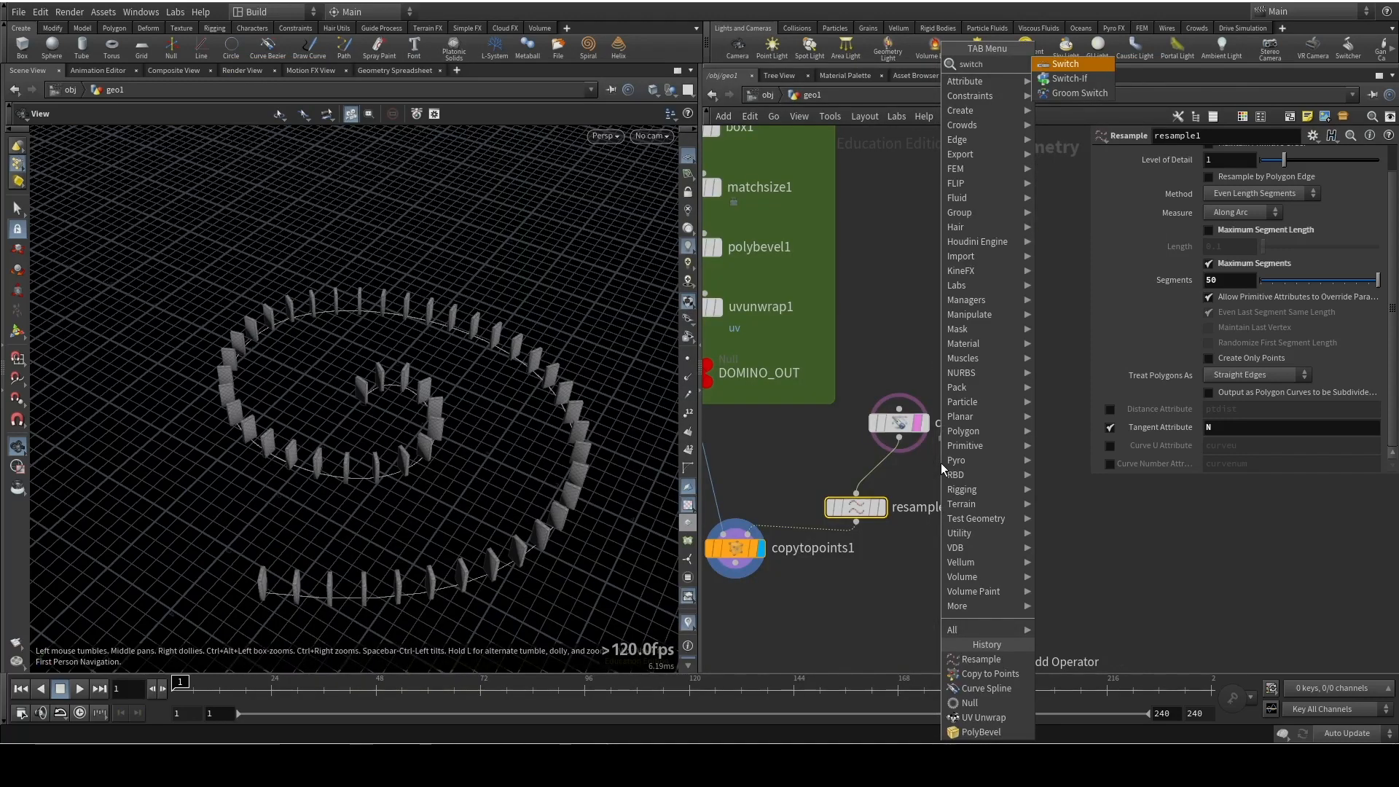
key("Return")
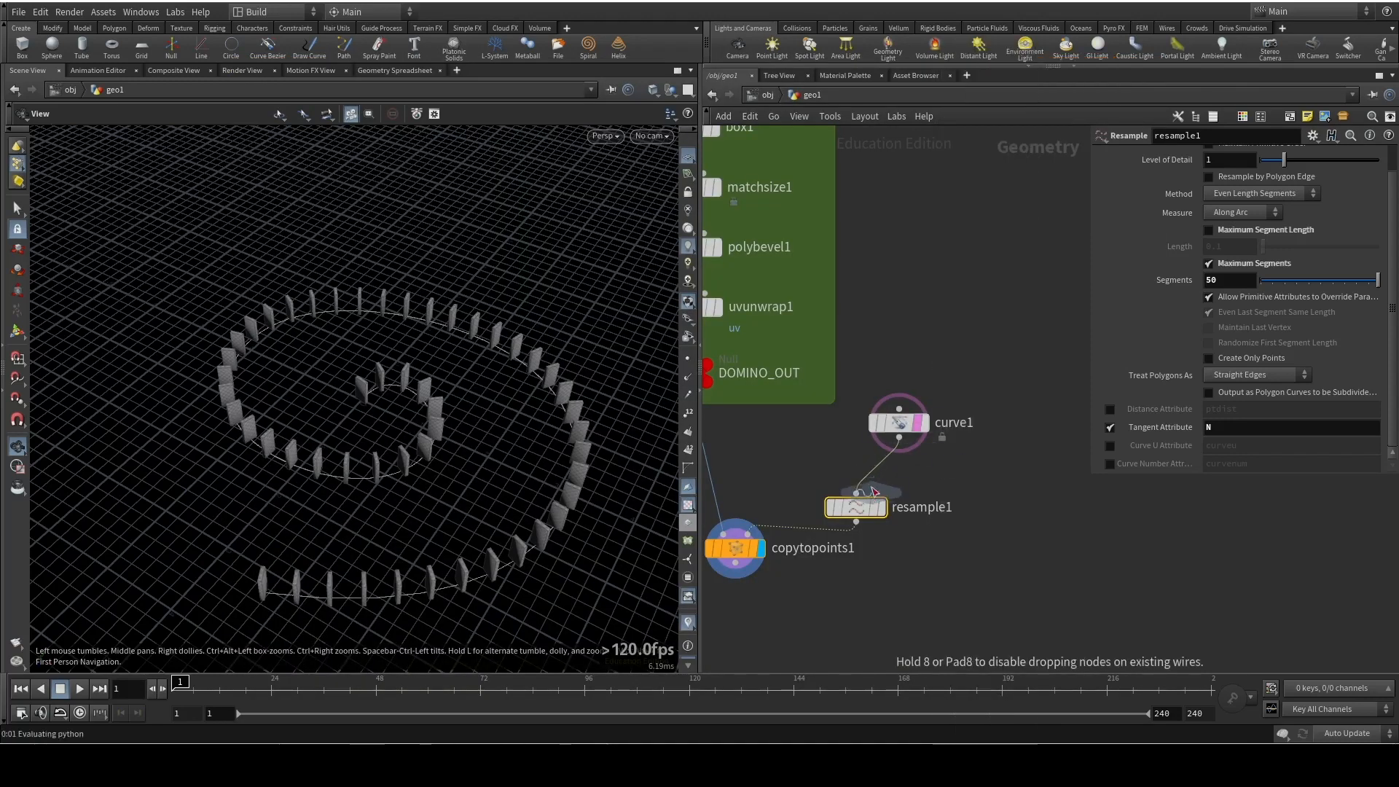
left_click(880, 485)
left_click_drag(881, 485, 927, 483)
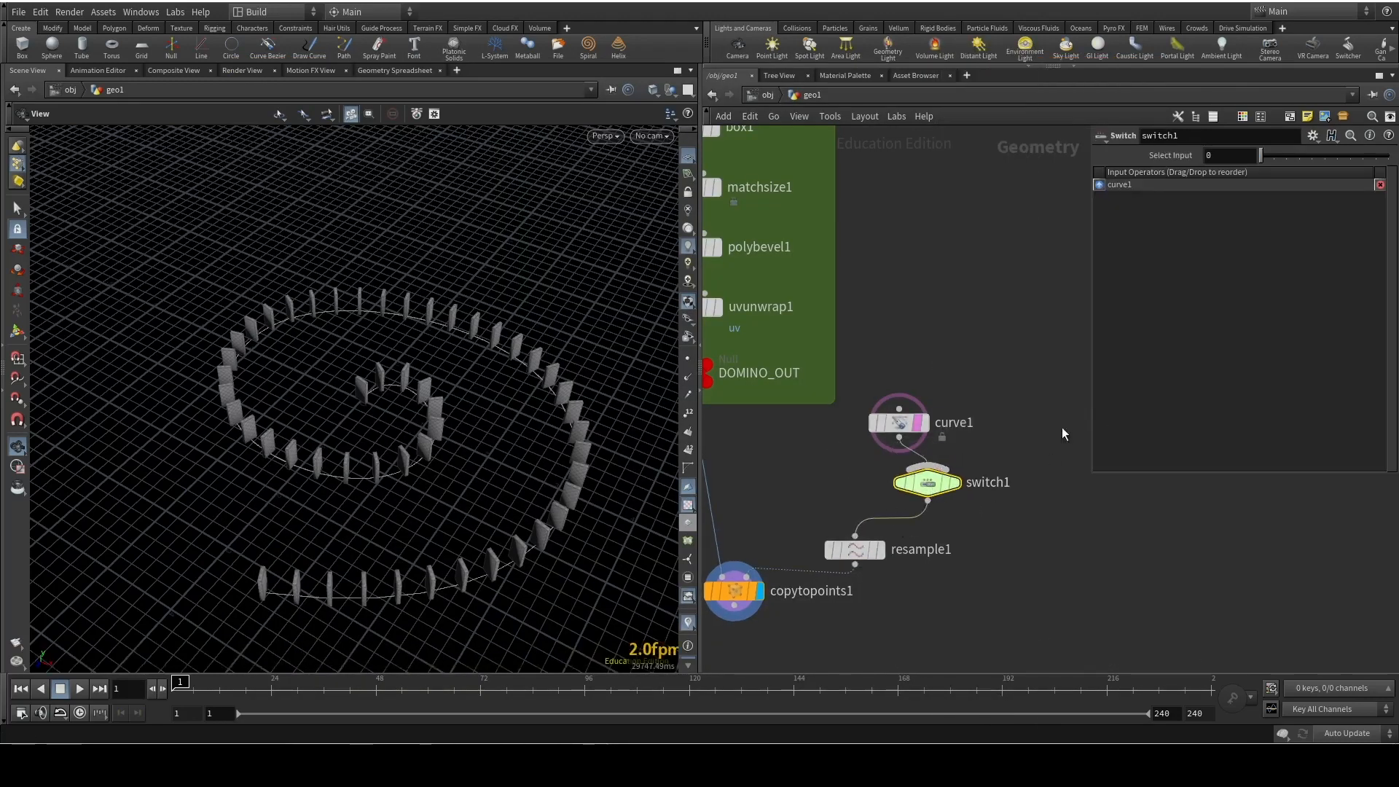
Add a Circle node beside curve1 and wire it into switch1 as the second input
key("Tab")
type("circle")
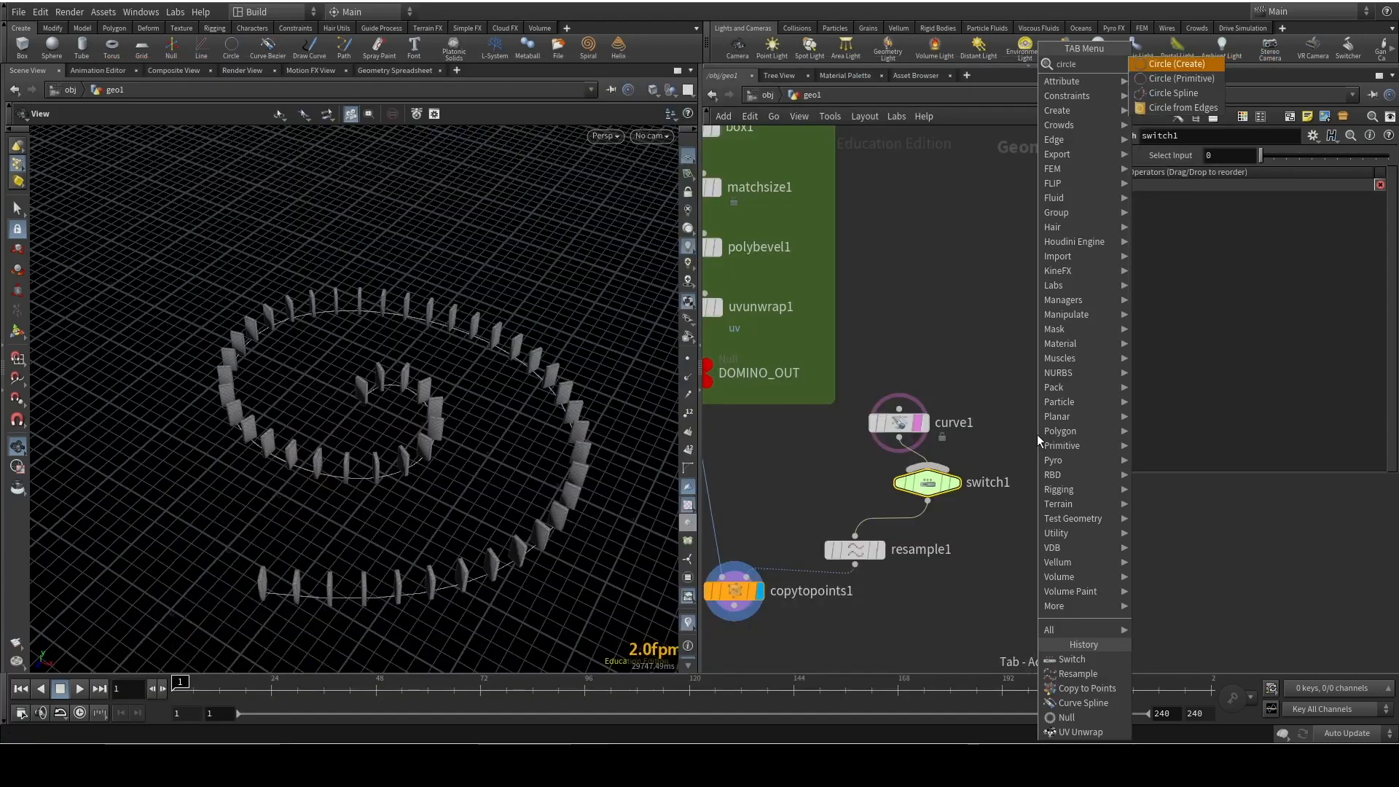
key("Return")
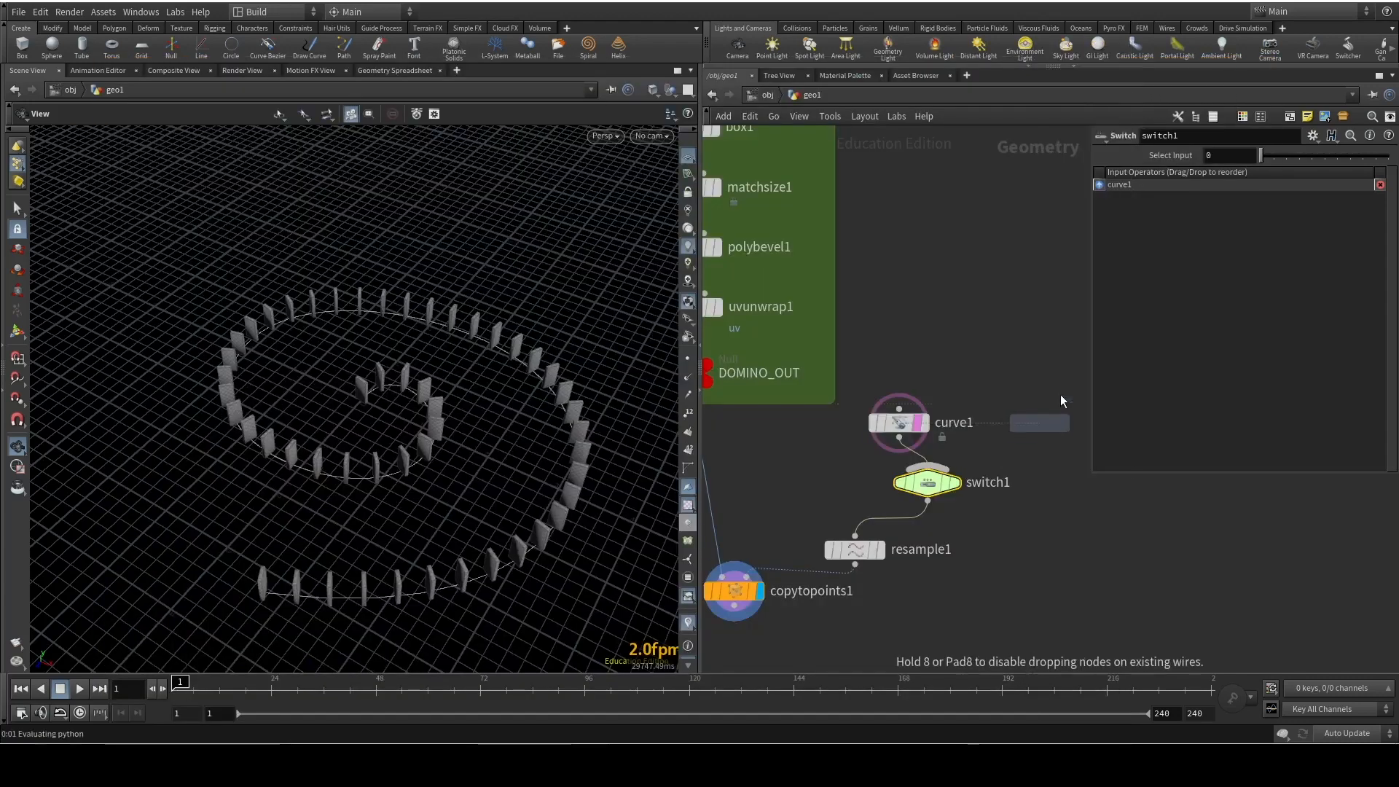
left_click(1035, 423)
left_click_drag(1042, 438, 927, 466)
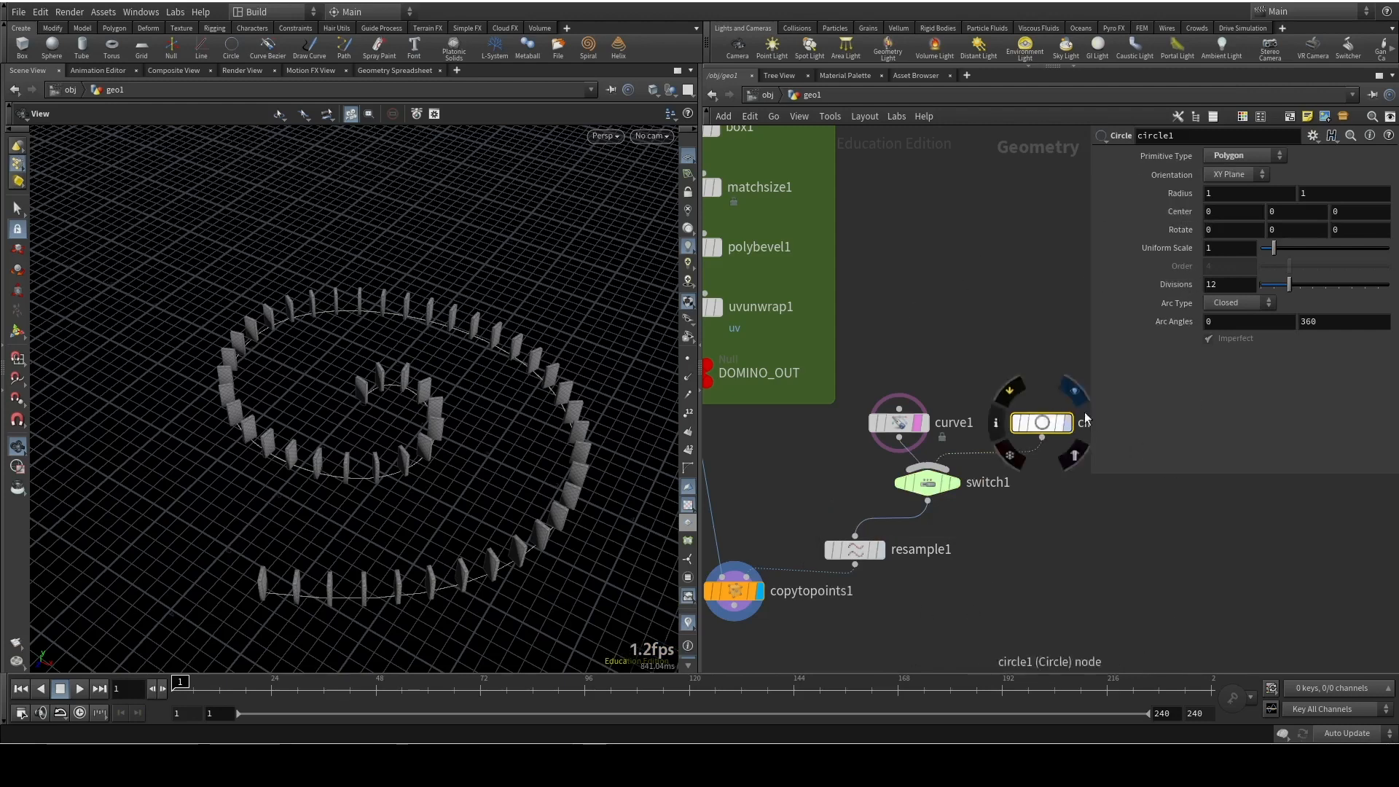
Show circle1 in the viewport alongside the dominoes and set its Orientation to ZX Plane
left_click(1242, 182)
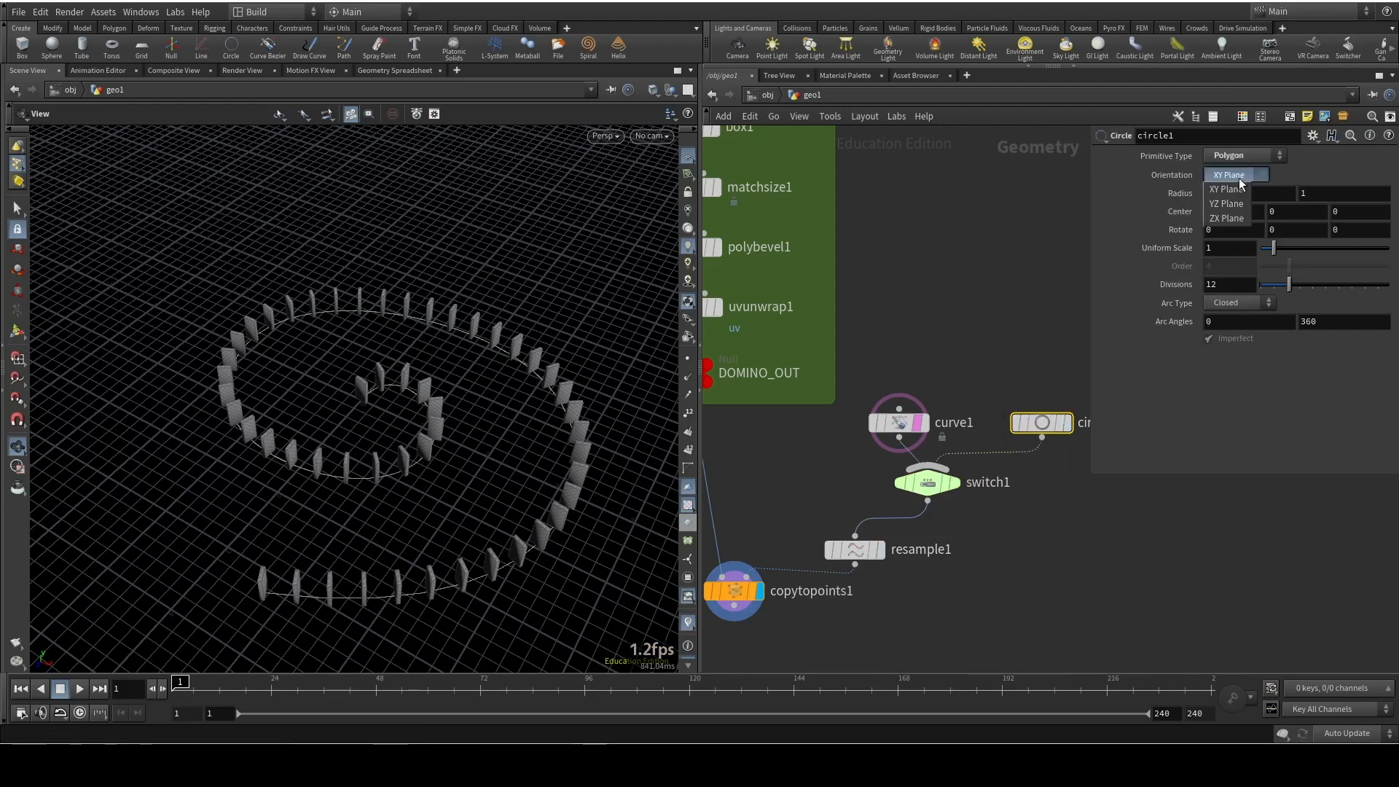
left_click(1061, 420)
left_click(1064, 422)
left_click_drag(349, 442, 432, 410)
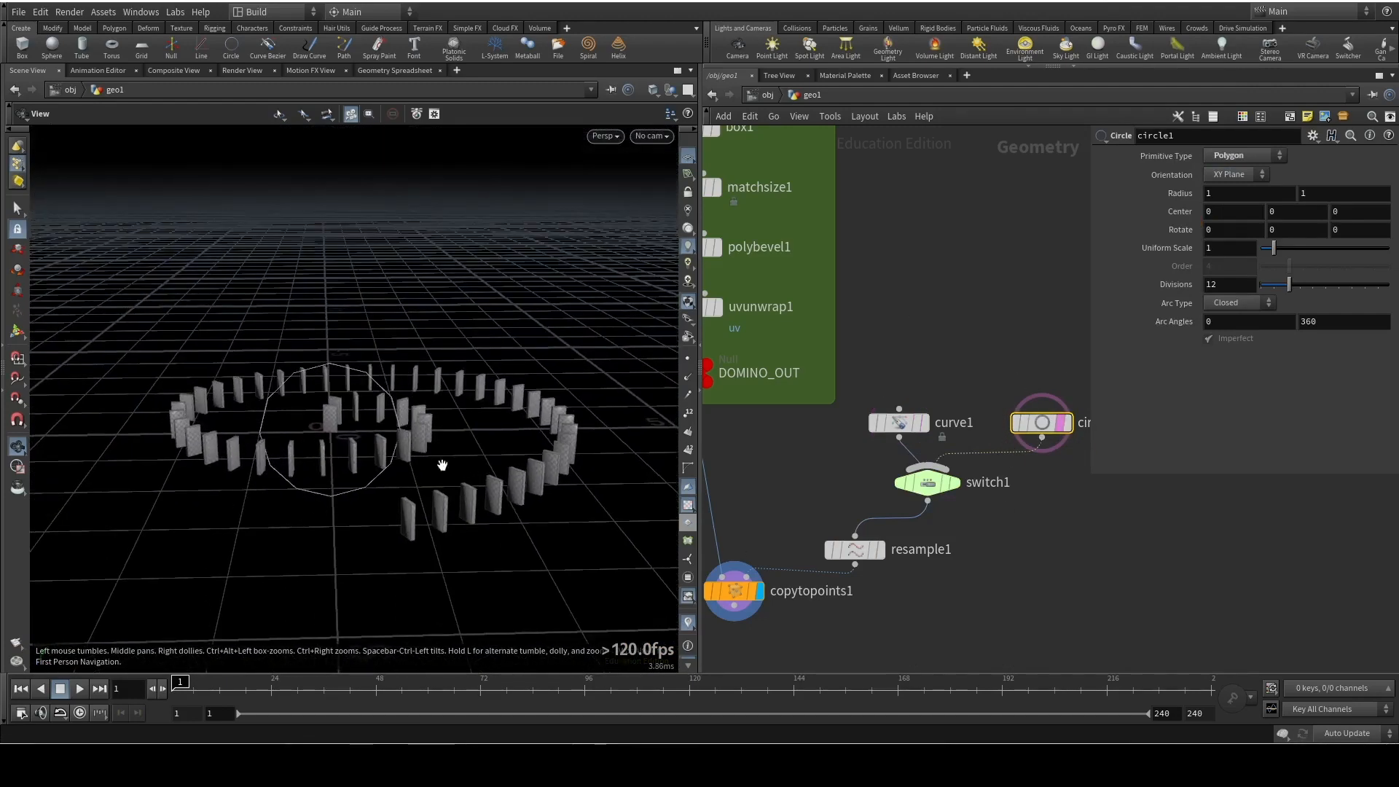
left_click_drag(347, 497, 386, 468)
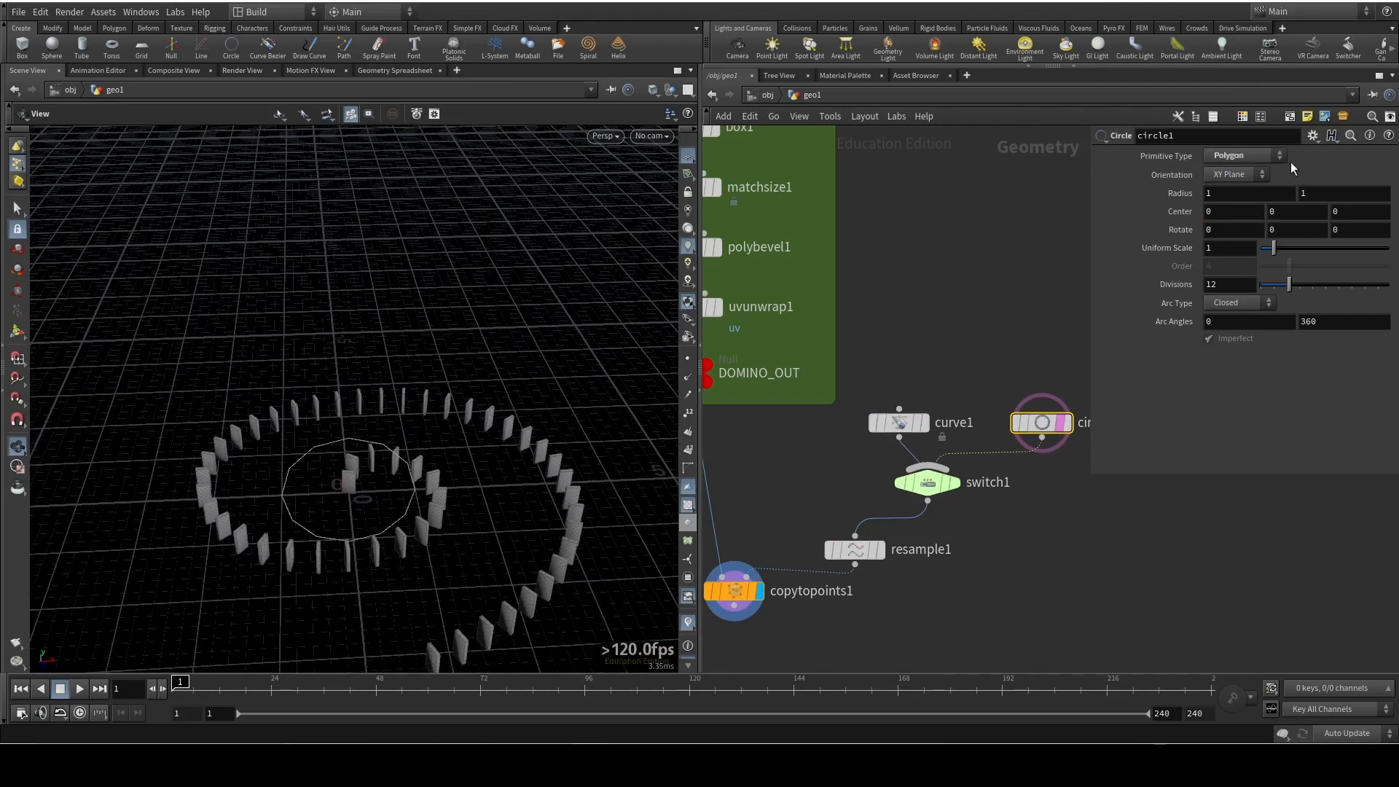
left_click(1247, 177)
left_click(1227, 218)
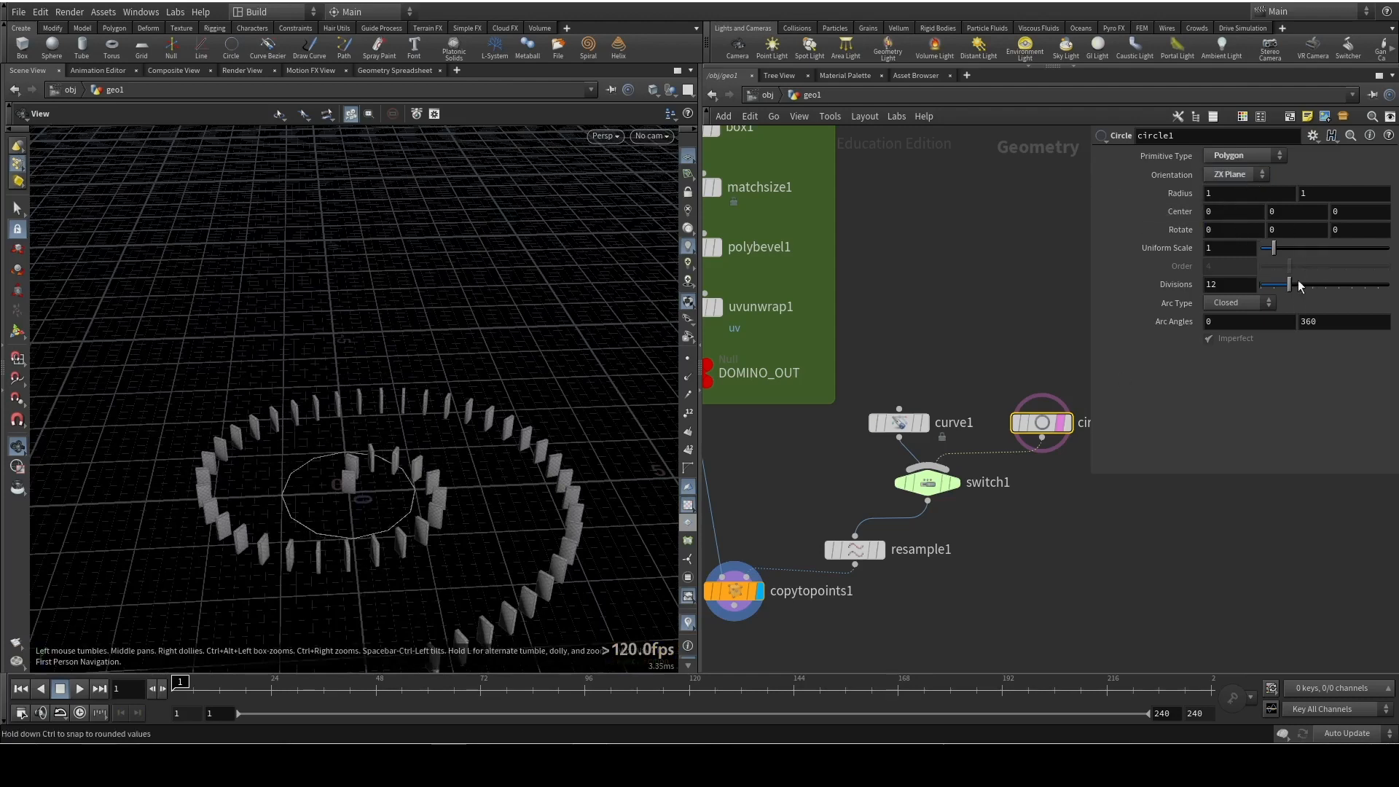
Set circle1's Divisions to 50 and its Uniform Scale to about 4.91
left_click_drag(1295, 290, 1389, 287)
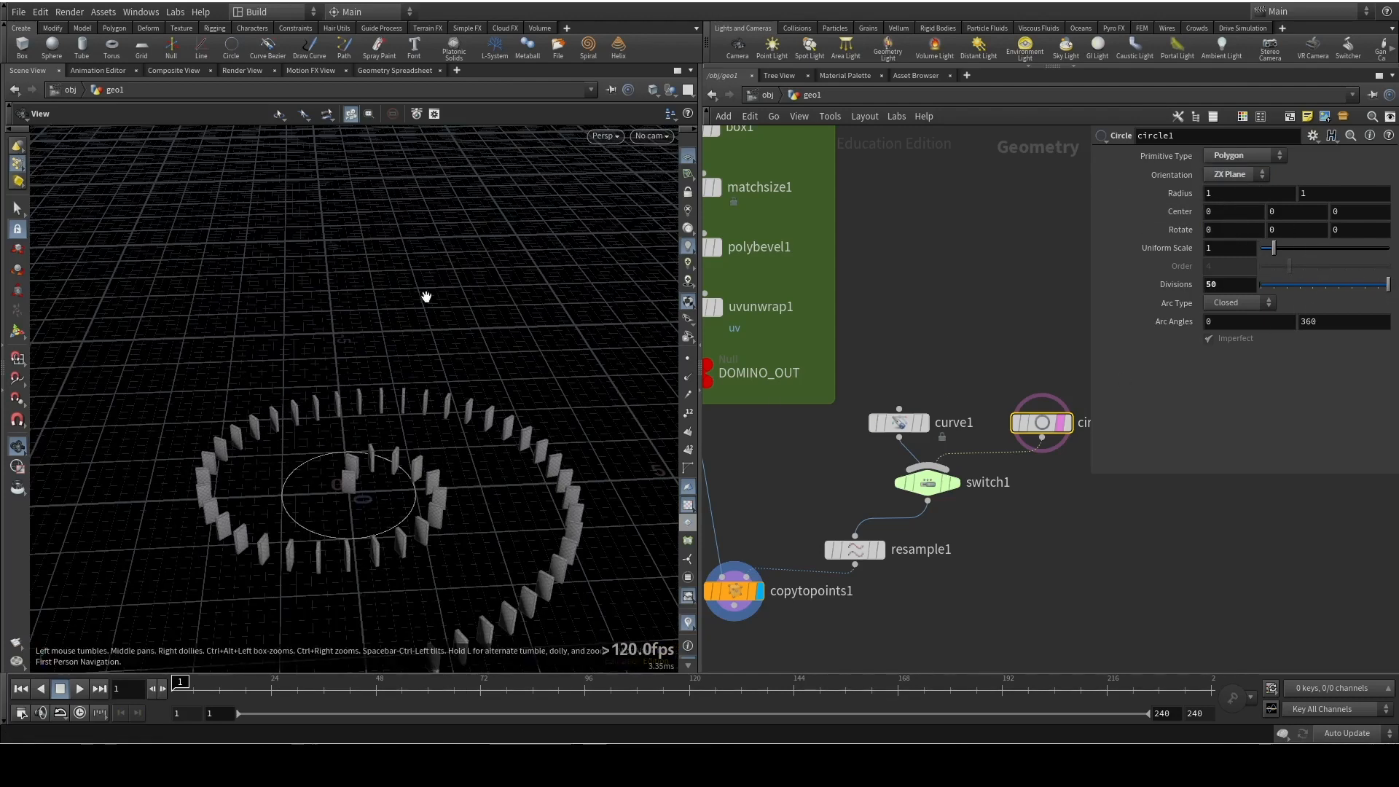
left_click_drag(428, 296, 654, 357)
left_click_drag(1273, 250, 1324, 249)
left_click_drag(453, 394, 438, 350)
right_click_drag(438, 350, 397, 474)
left_click_drag(396, 475, 422, 471)
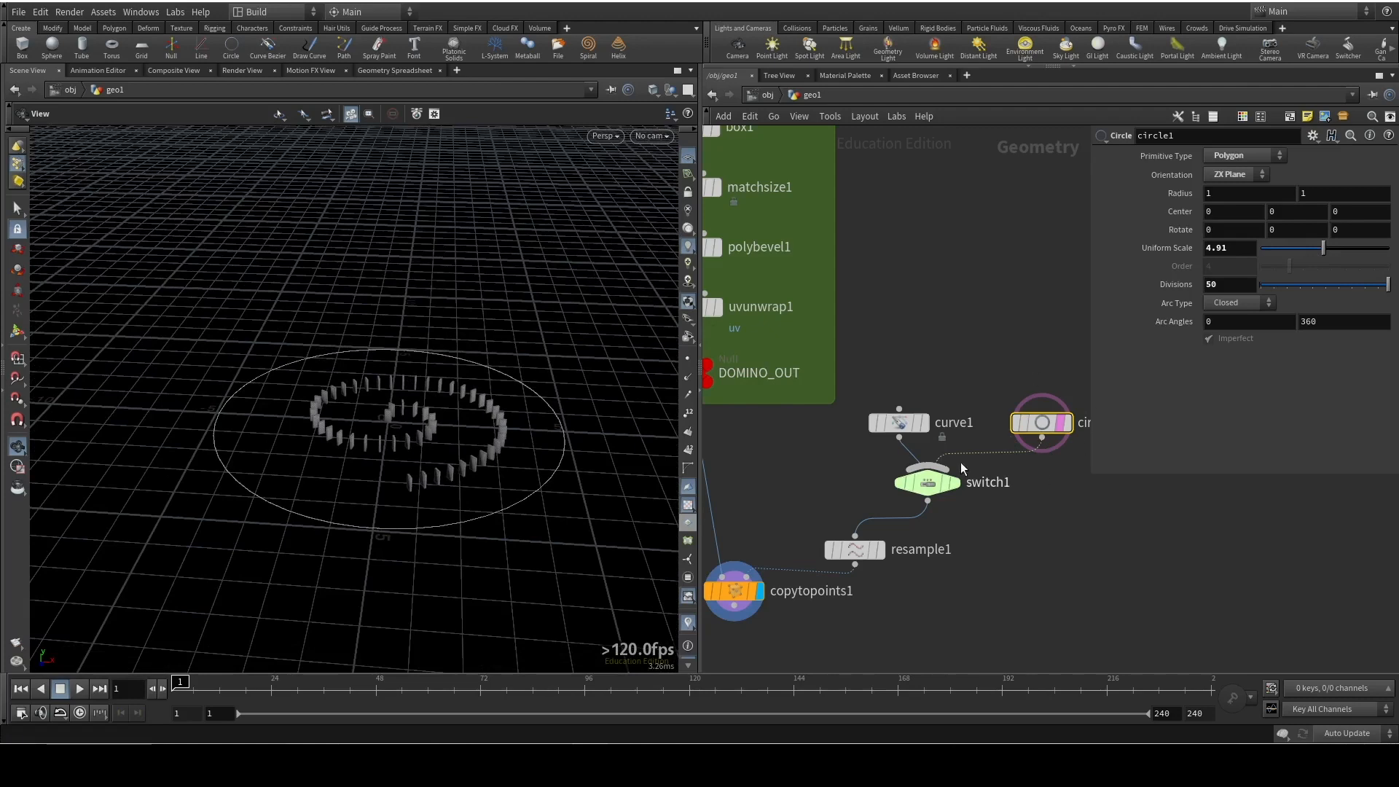
Set switch1's Select Input to 1 and inspect the dominoes around the circle
left_click(927, 483)
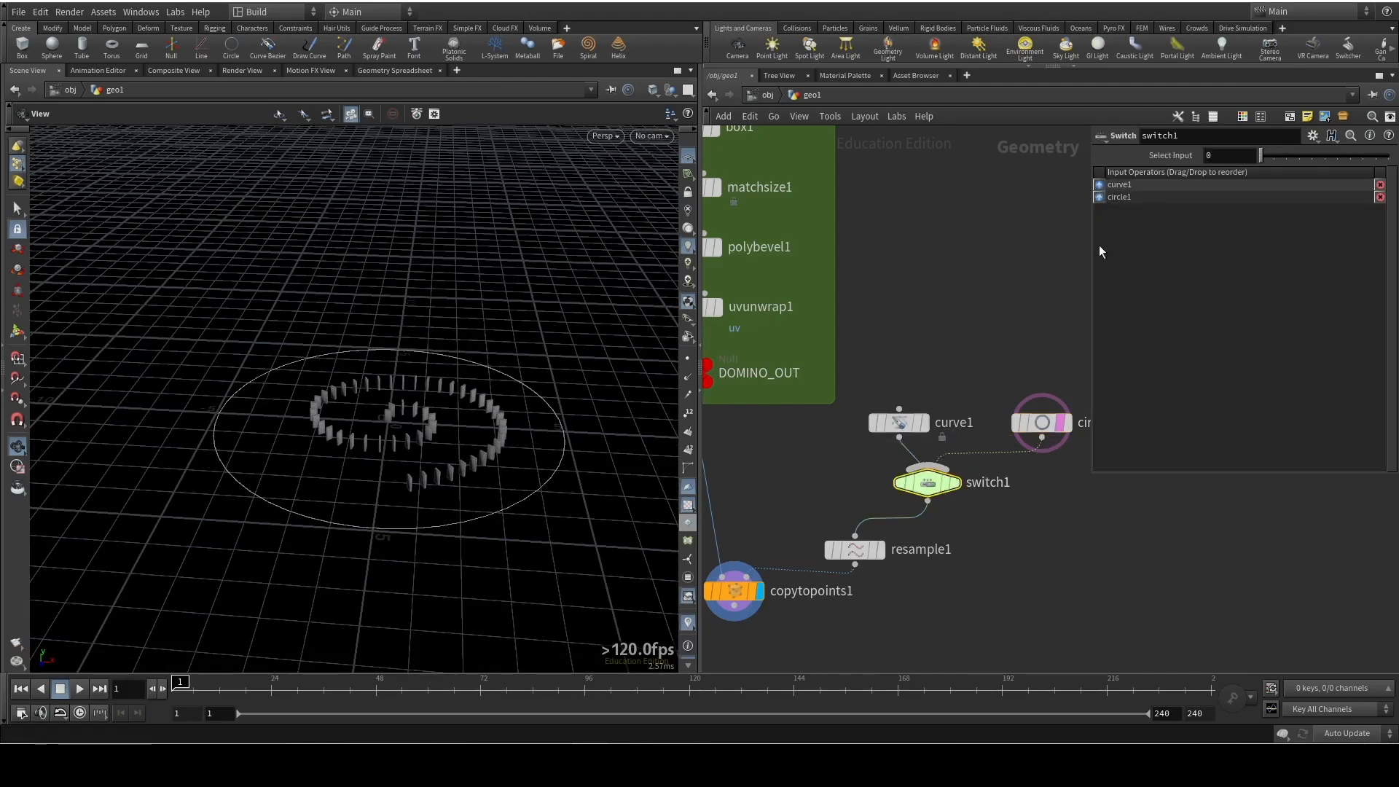
left_click(1281, 157)
left_click_drag(374, 444, 459, 537)
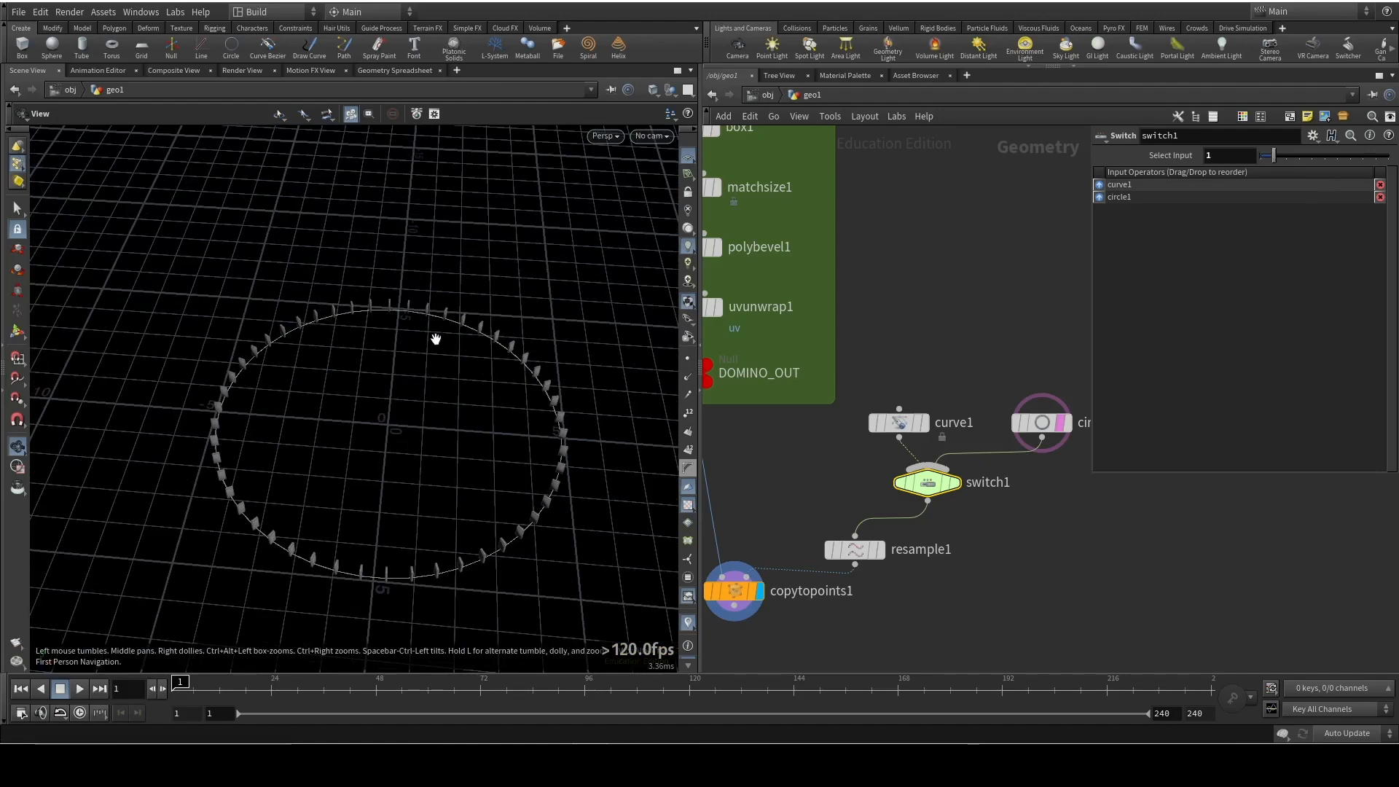
left_click_drag(289, 476, 571, 408)
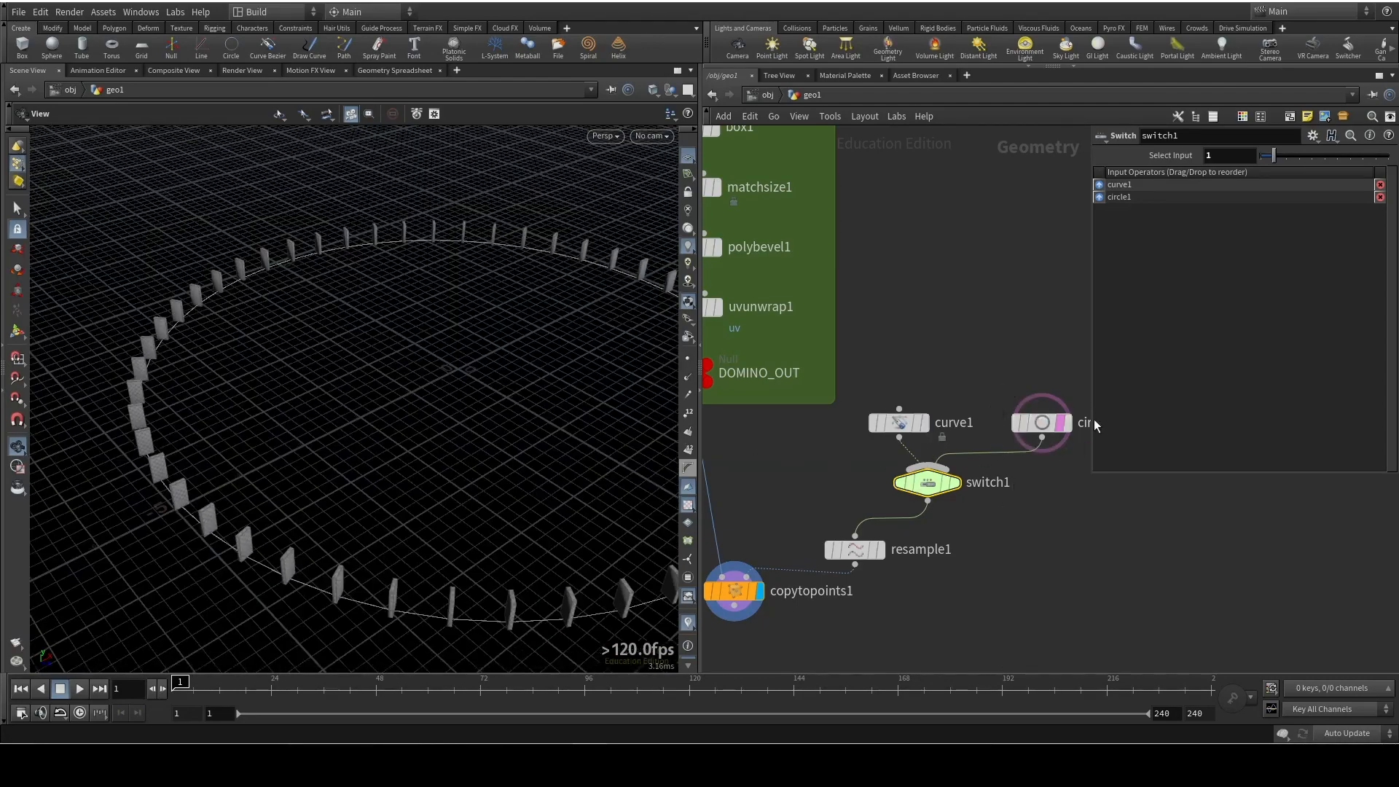
left_click_drag(408, 342, 444, 333)
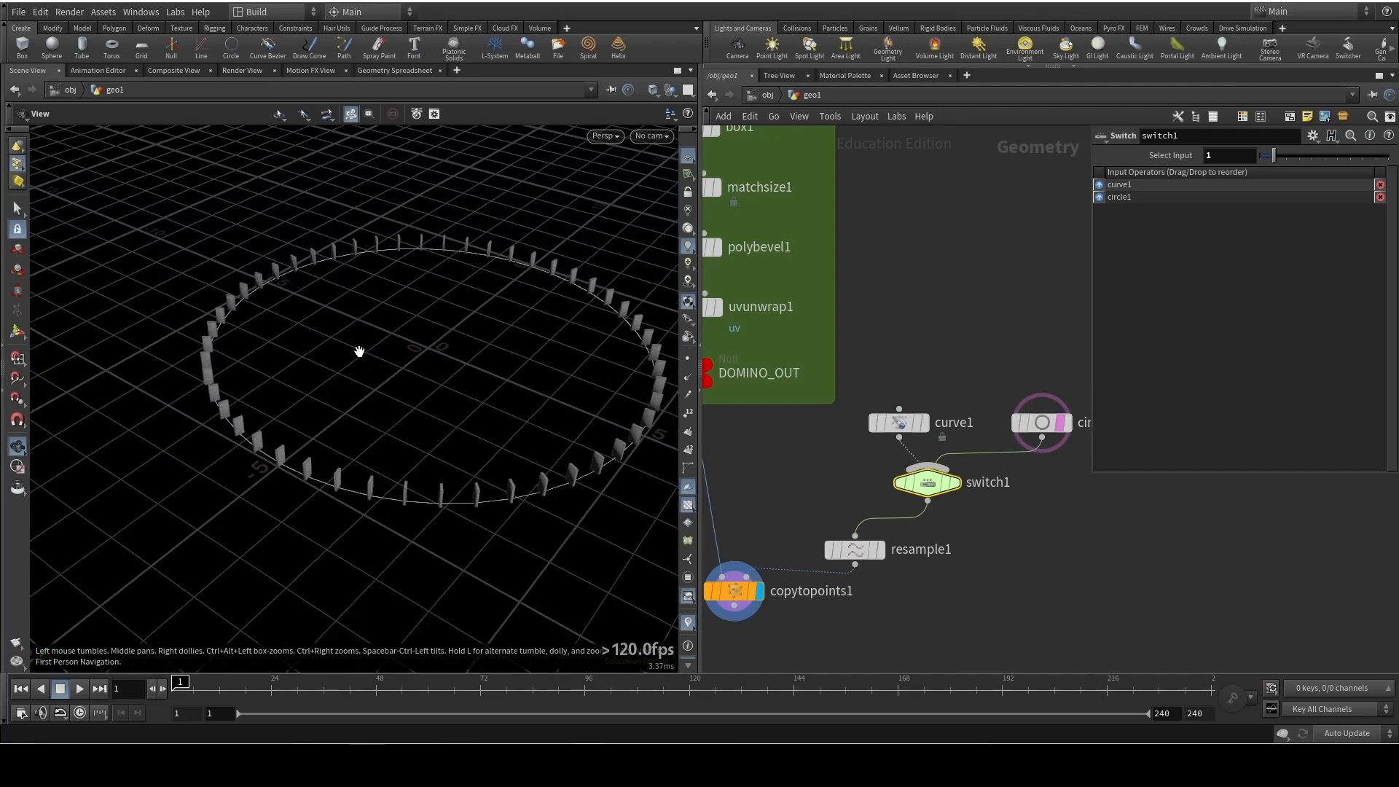
left_click_drag(306, 357, 465, 381)
Rearrange curve1, switch1 and resample1 to leave more space between curve1 and switch1
middle_click_drag(1004, 374, 953, 331)
left_click_drag(879, 448, 882, 466)
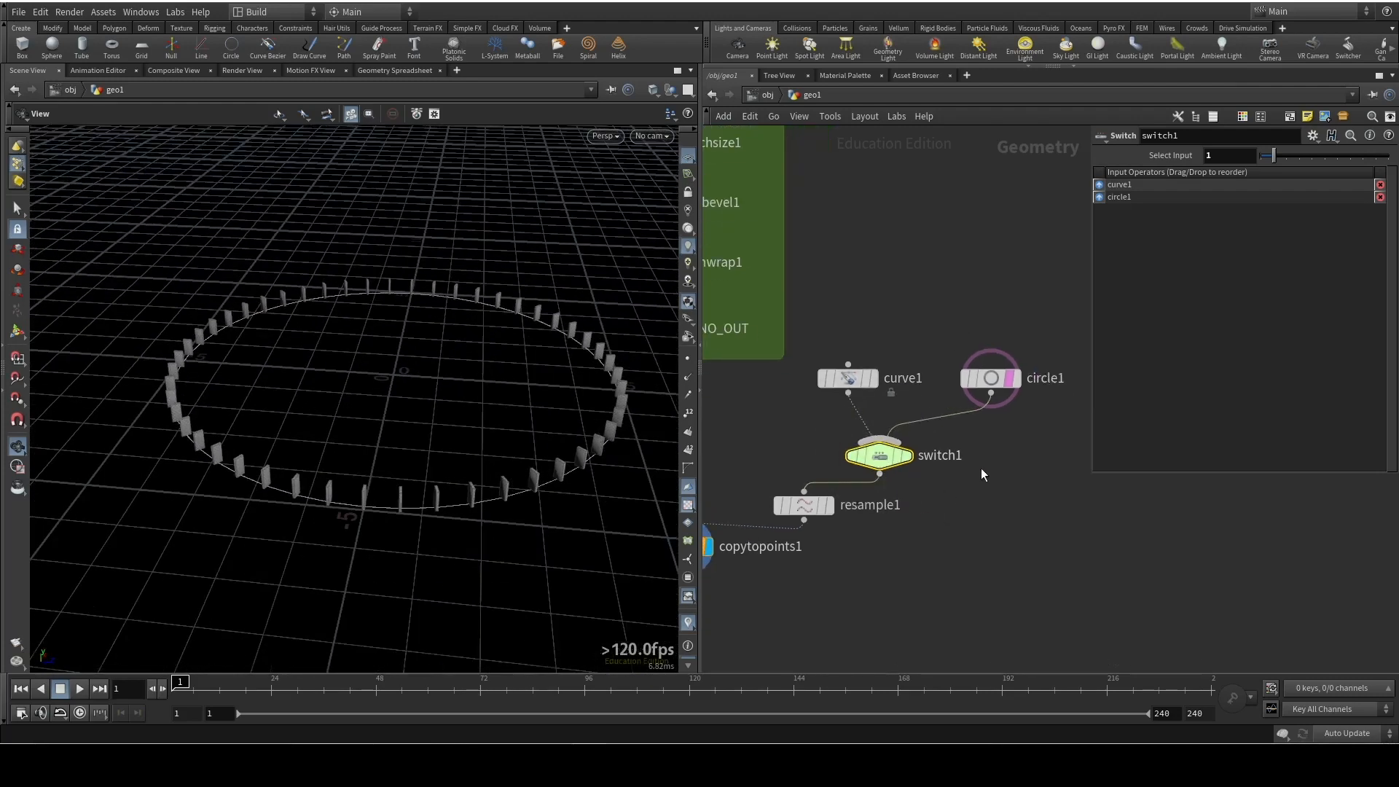
left_click_drag(848, 373, 852, 362)
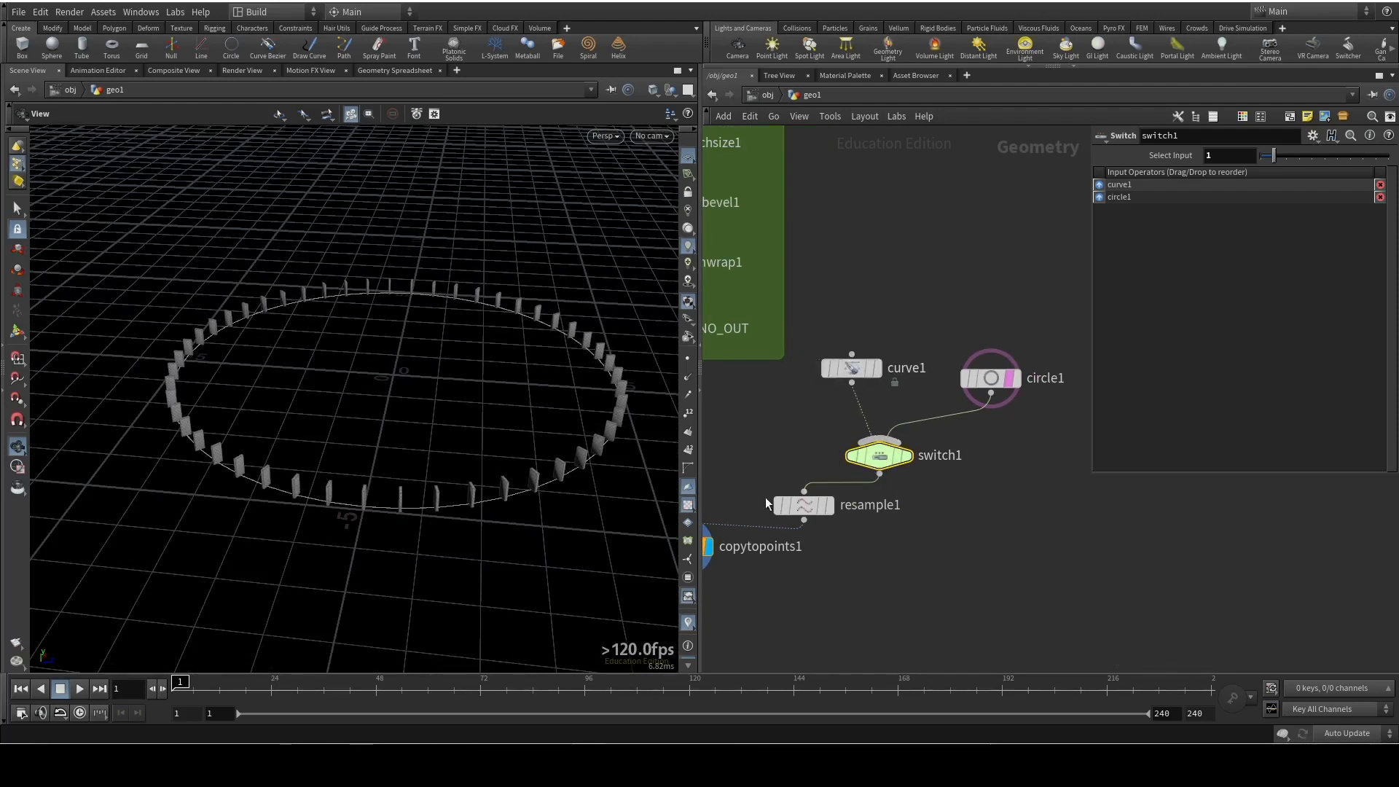
left_click_drag(777, 503, 720, 488)
middle_click_drag(968, 525, 1076, 529)
mouse_move(963, 372)
left_mouse_down("ctrl")
mouse_move(956, 418)
mouse_move(972, 416)
mouse_move(959, 384)
left_mouse_up("ctrl")
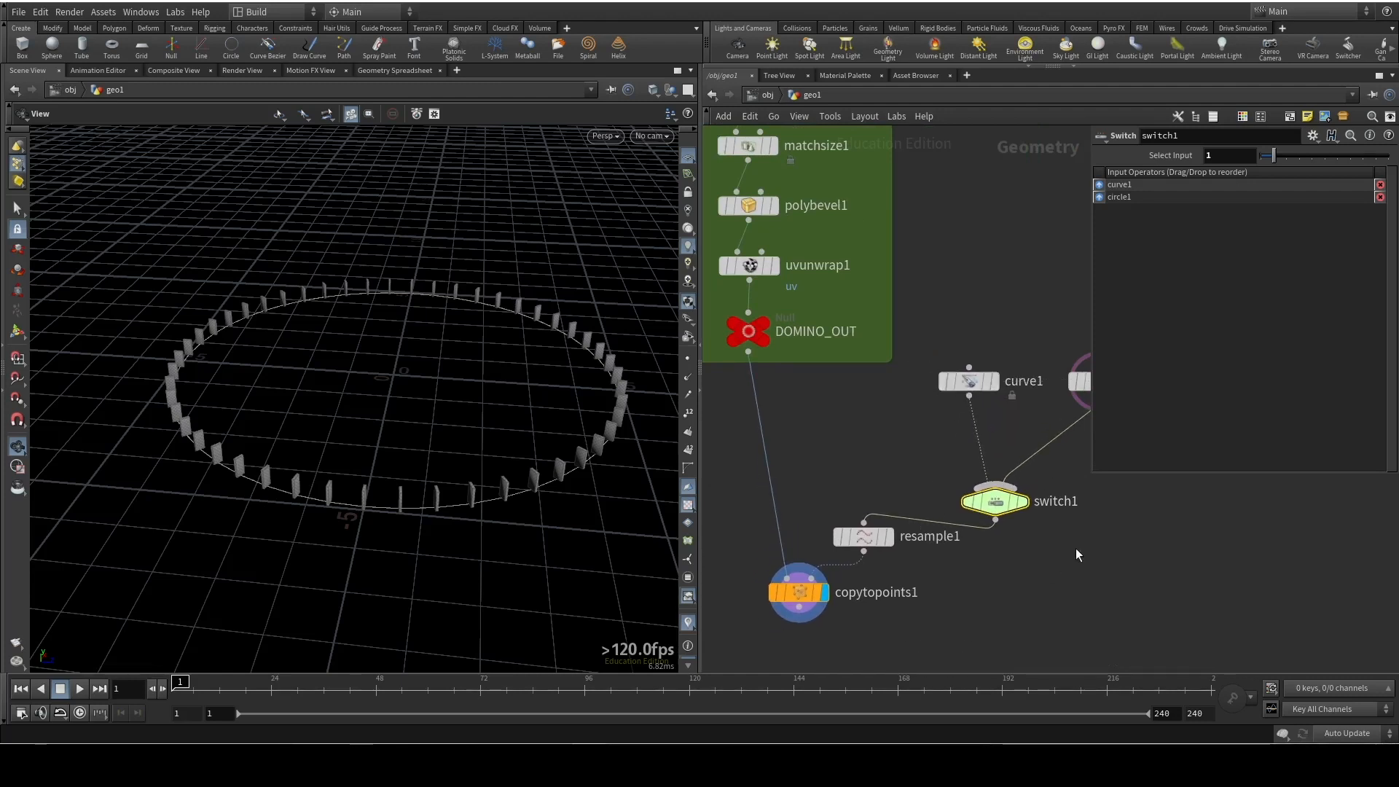
Insert a Transform node between curve1 and switch1
middle_click_drag(1026, 439, 922, 426)
key("Tab")
type("tran")
key("Return")
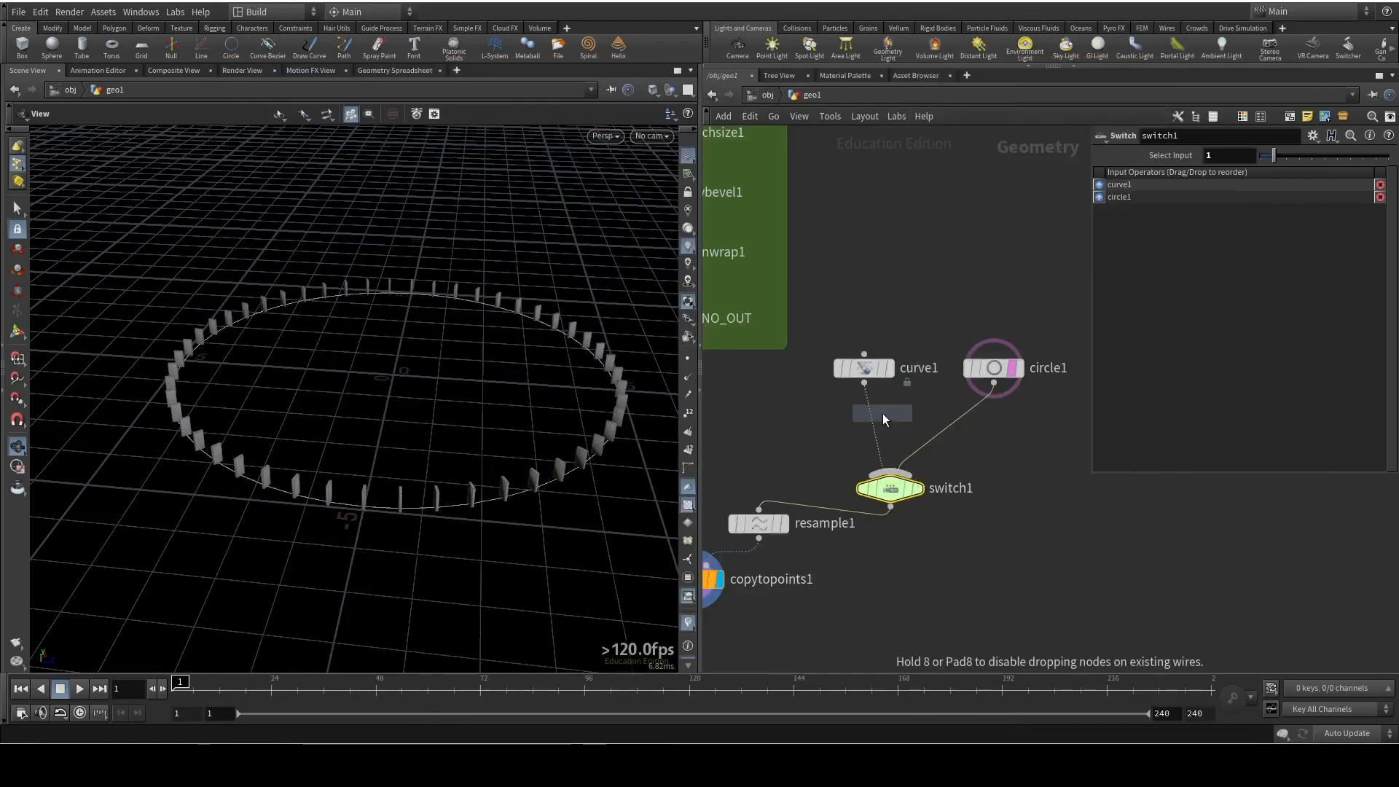
left_click(871, 430)
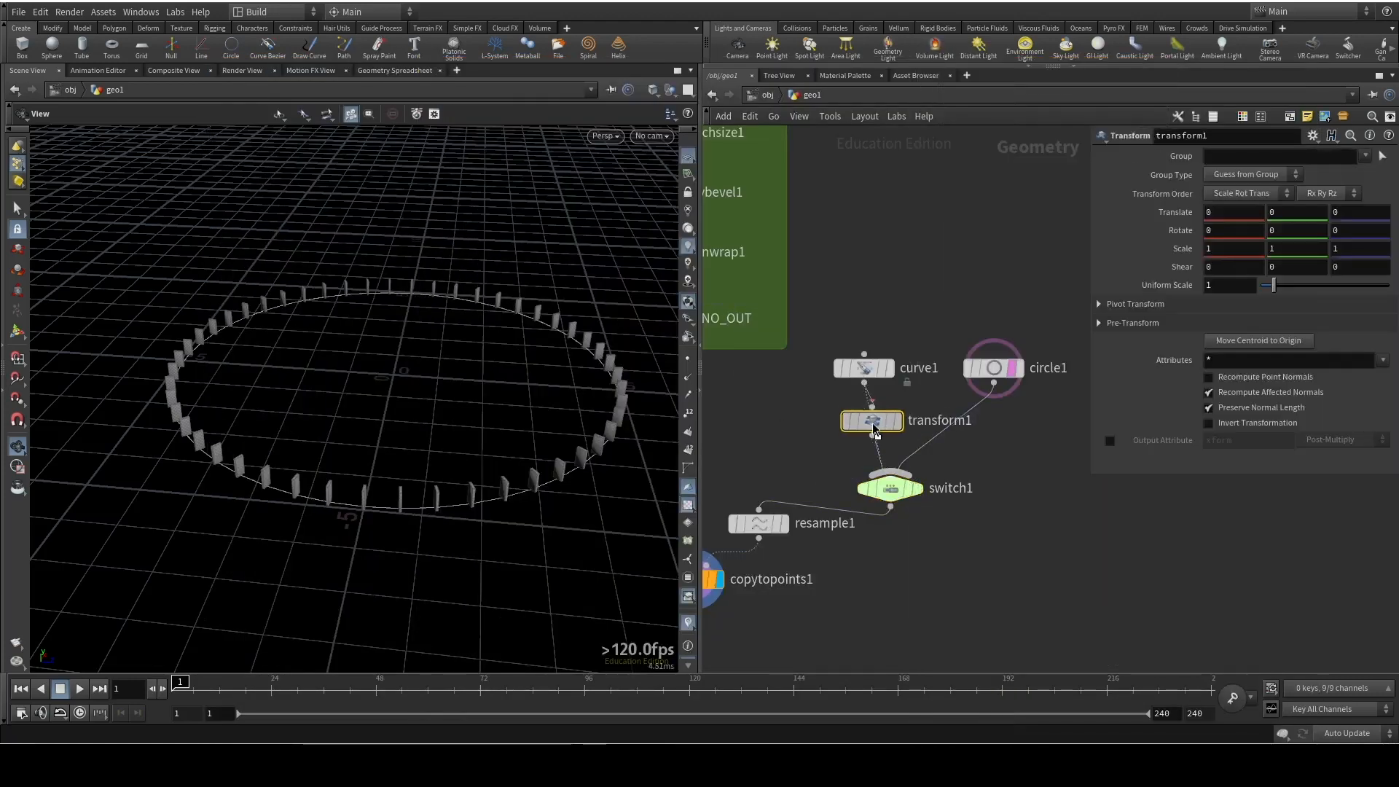
left_click(892, 507)
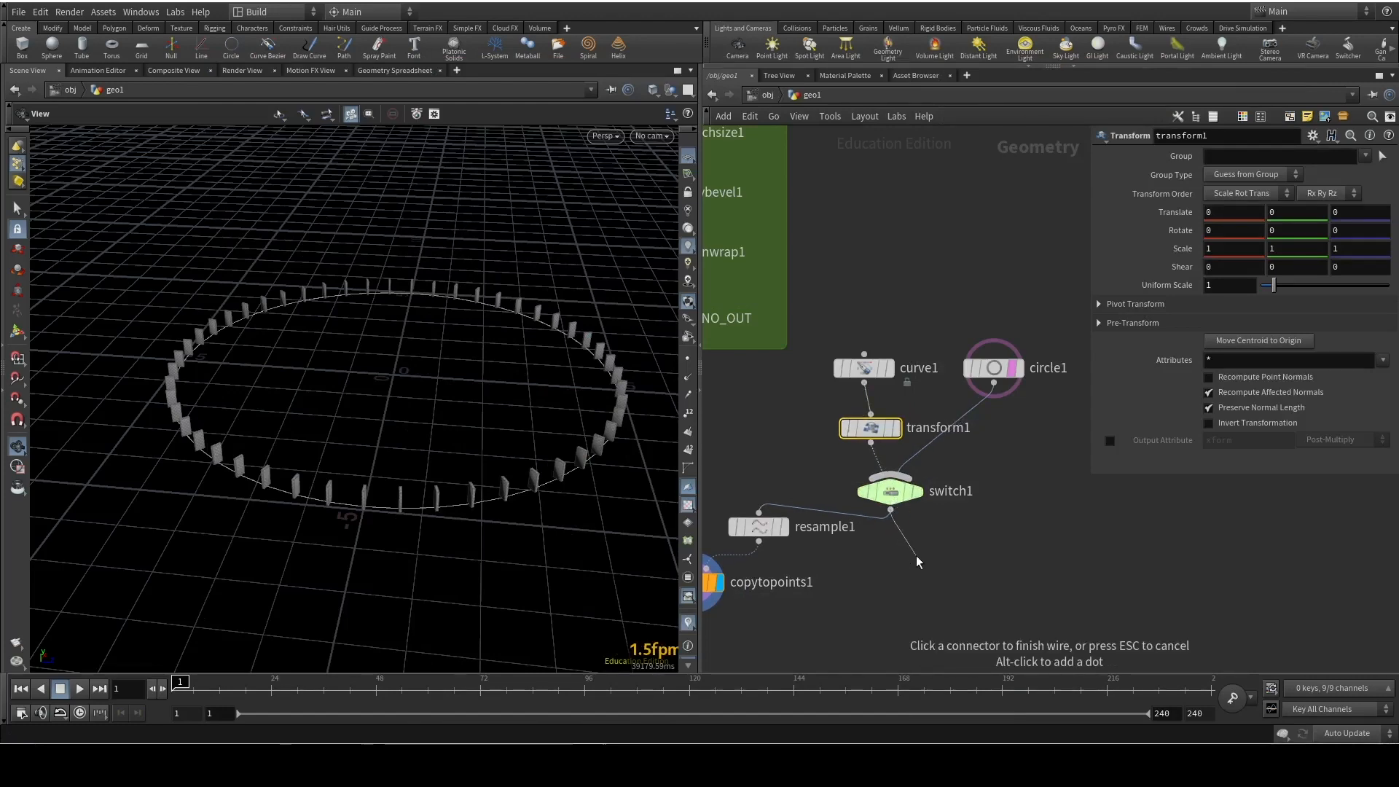
key("Escape")
Set switch1's Select Input to 0 and enlarge the spiral with transform1's Uniform Scale
left_click(880, 490)
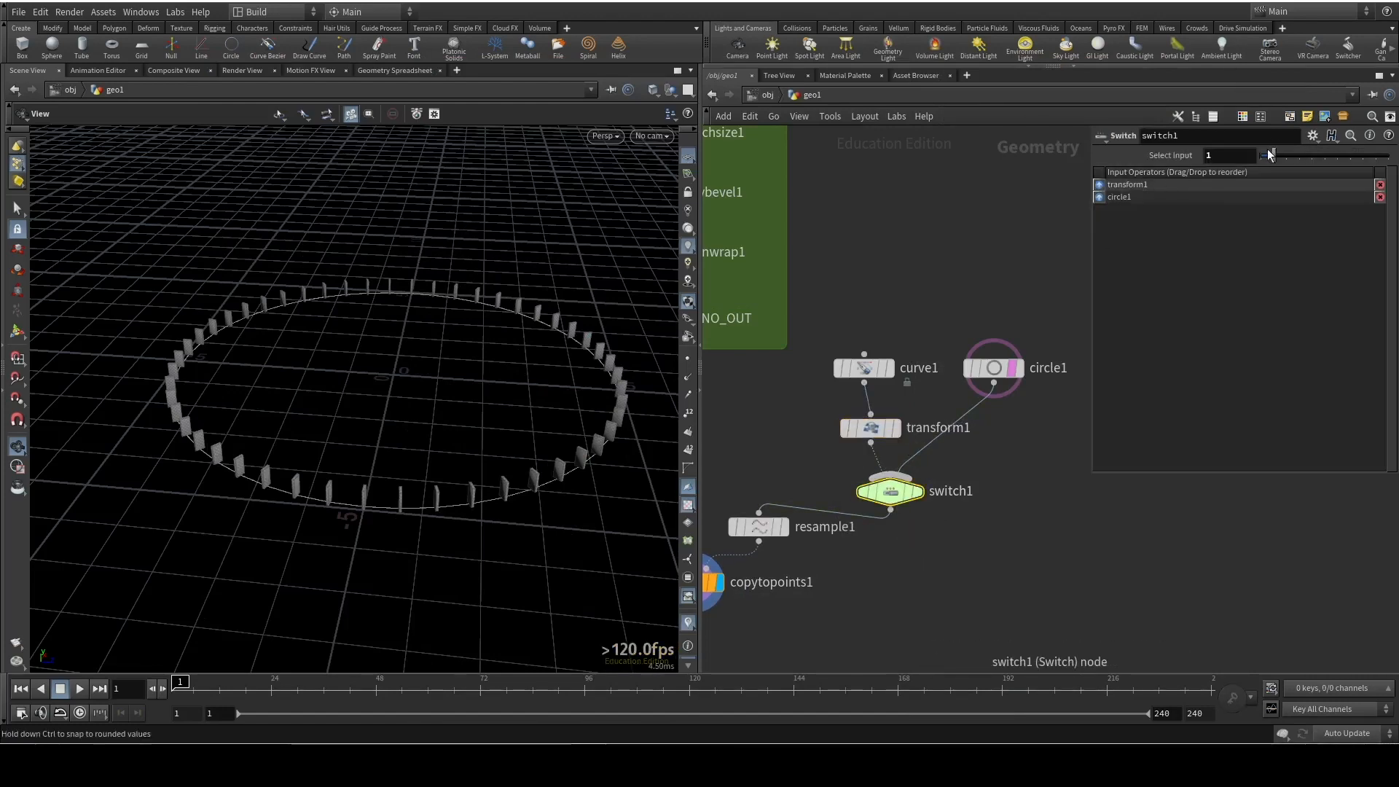
left_click_drag(570, 512, 532, 440)
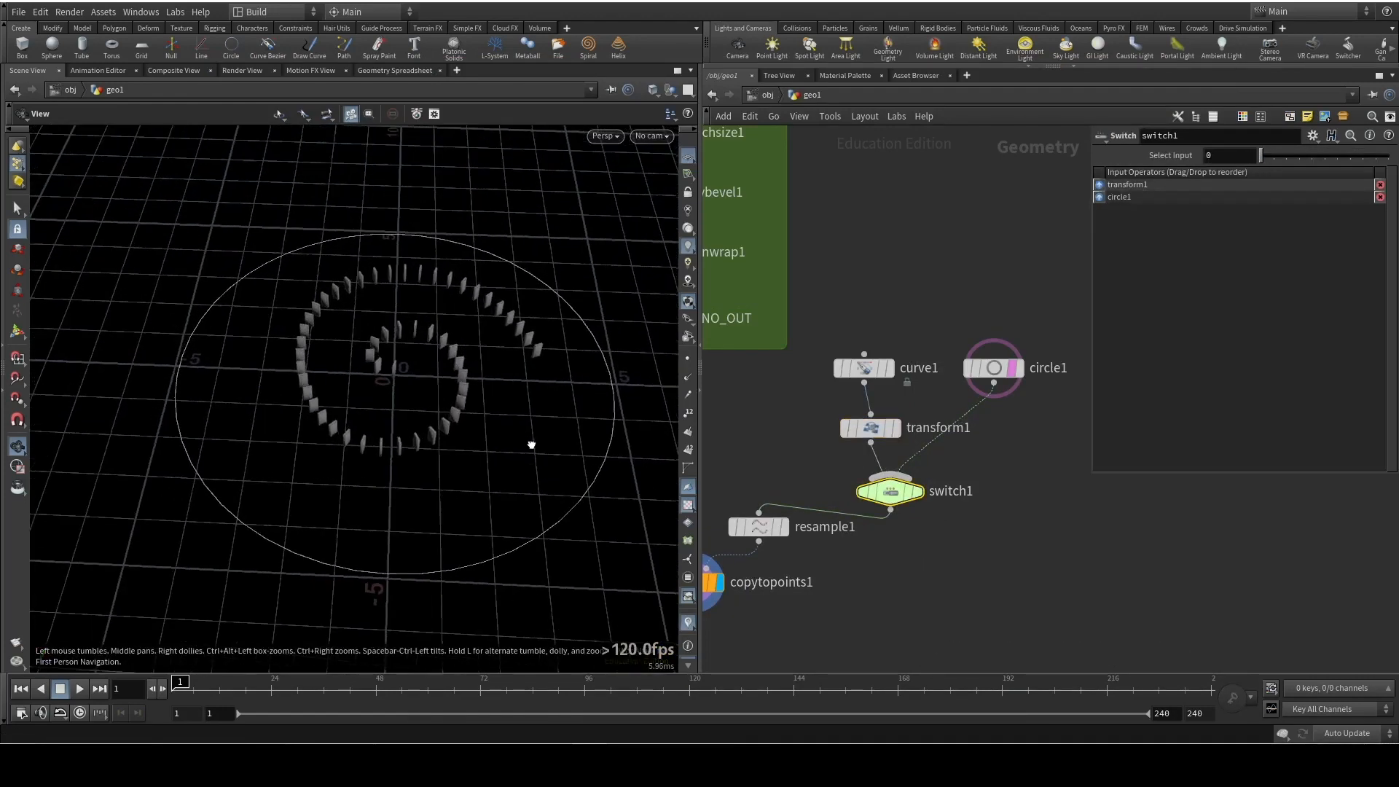
left_click(895, 429)
left_click_drag(1283, 291, 1310, 295)
Try raising resample1's Segments to 190 on the enlarged spiral, and undo the change
left_click(773, 528)
middle_click_drag(1228, 285, 1333, 256)
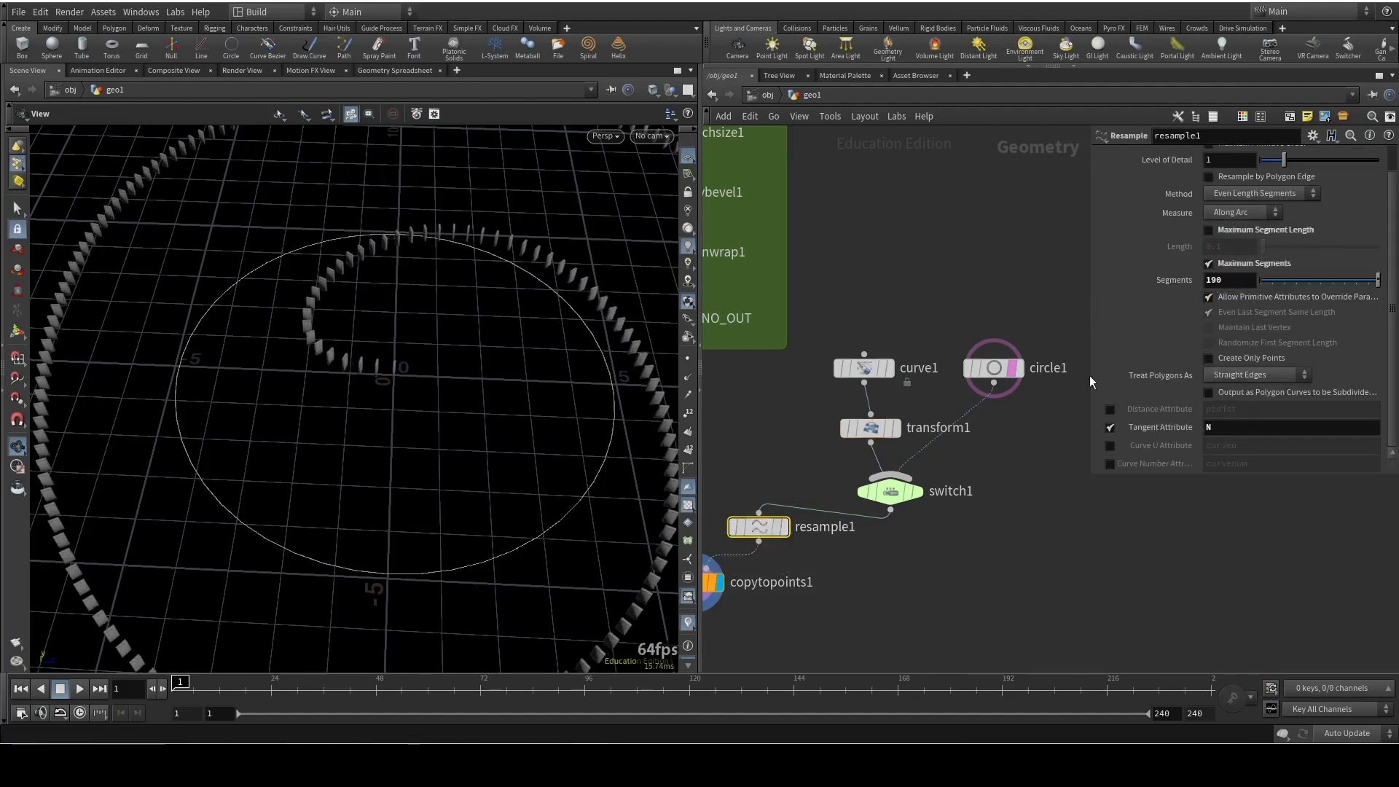
right_click_drag(372, 310, 353, 509)
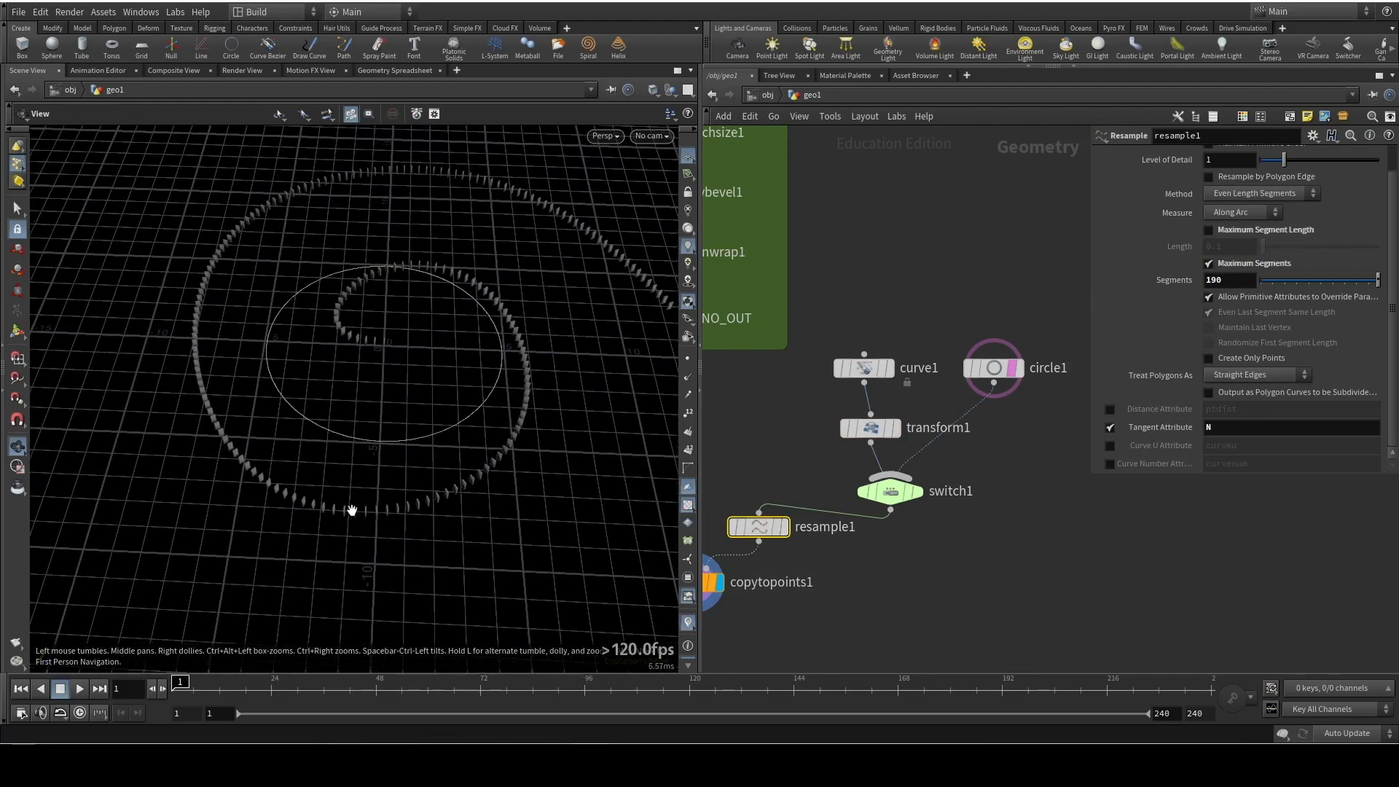
middle_click_drag(458, 475, 335, 487)
key("ctrl+z")
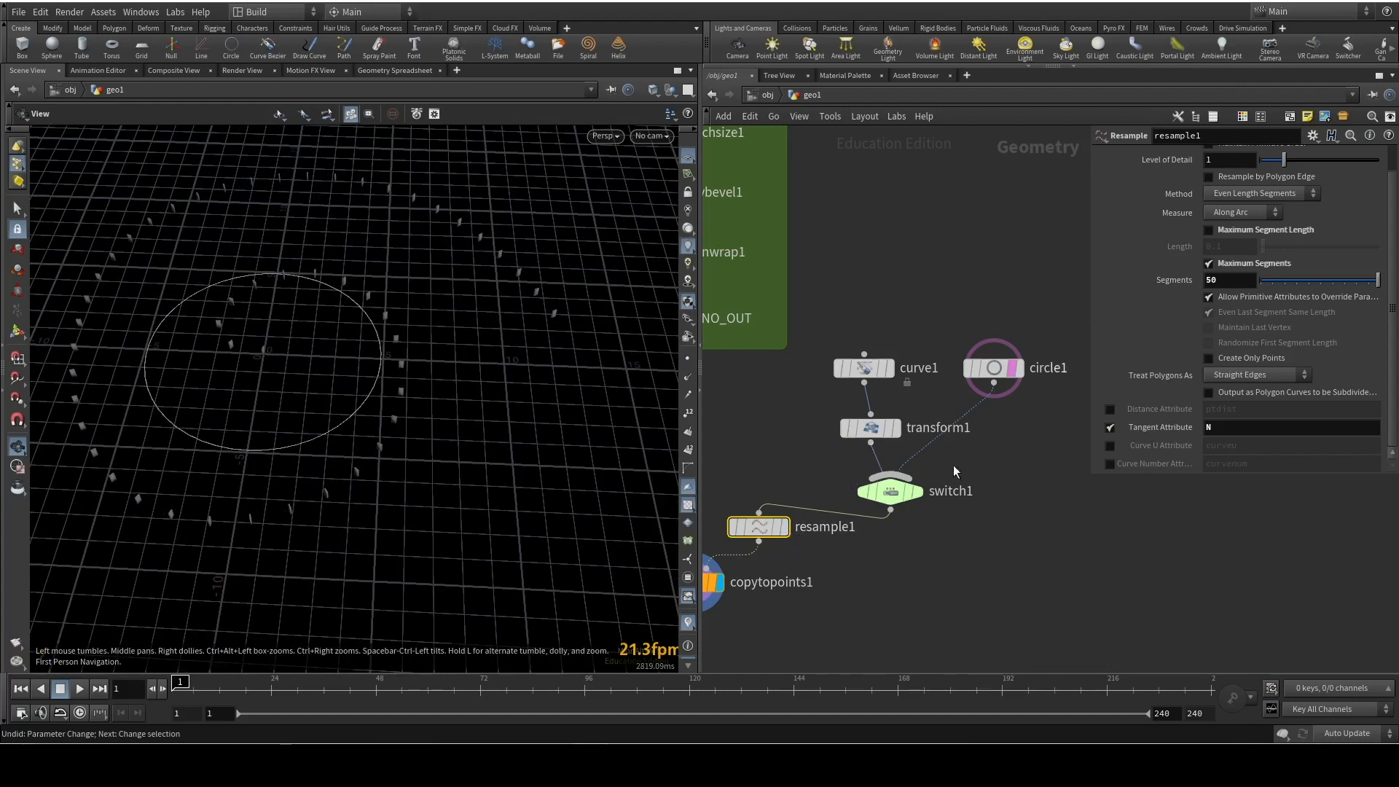
Bypass transform1, align curve1 above it, and turn off circle1's template display
left_click(838, 396)
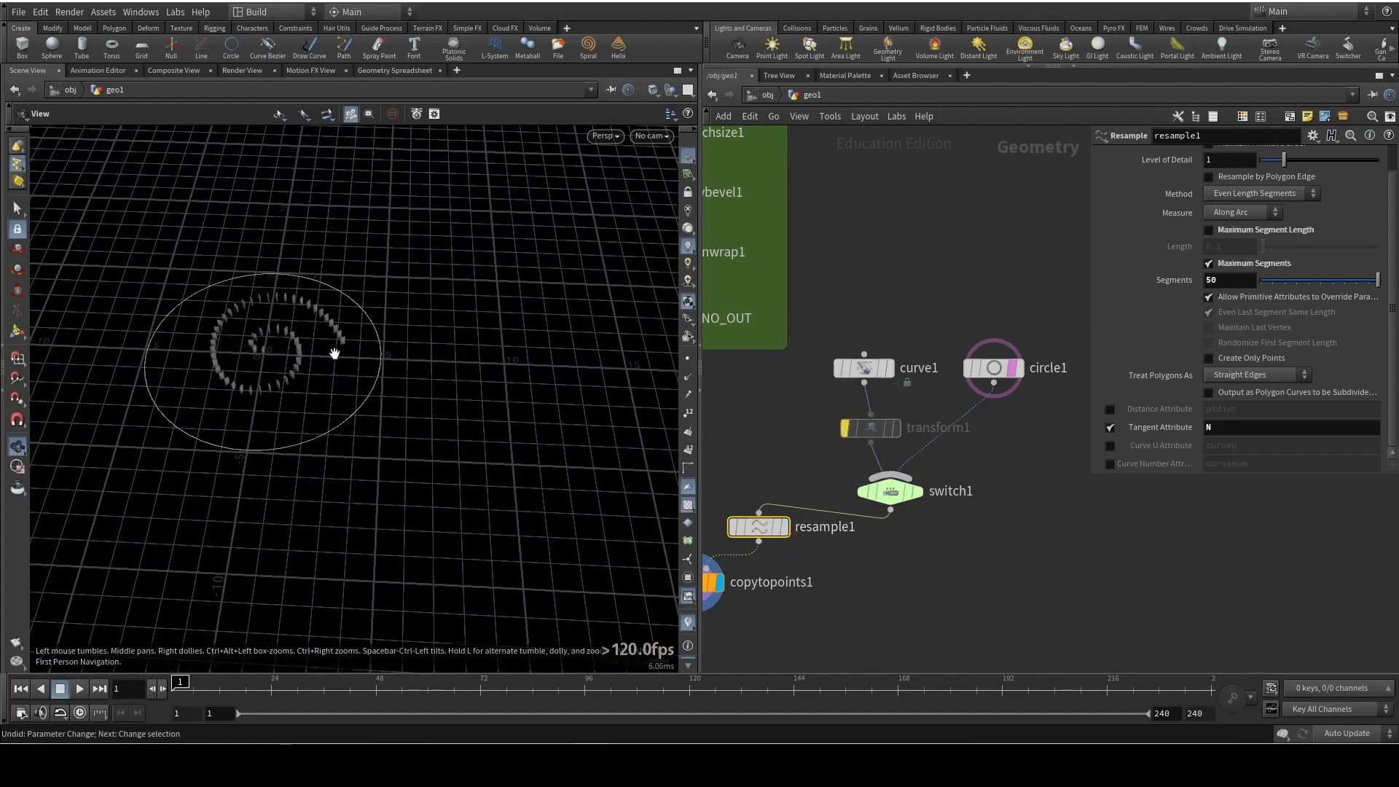
mouse_move(863, 437)
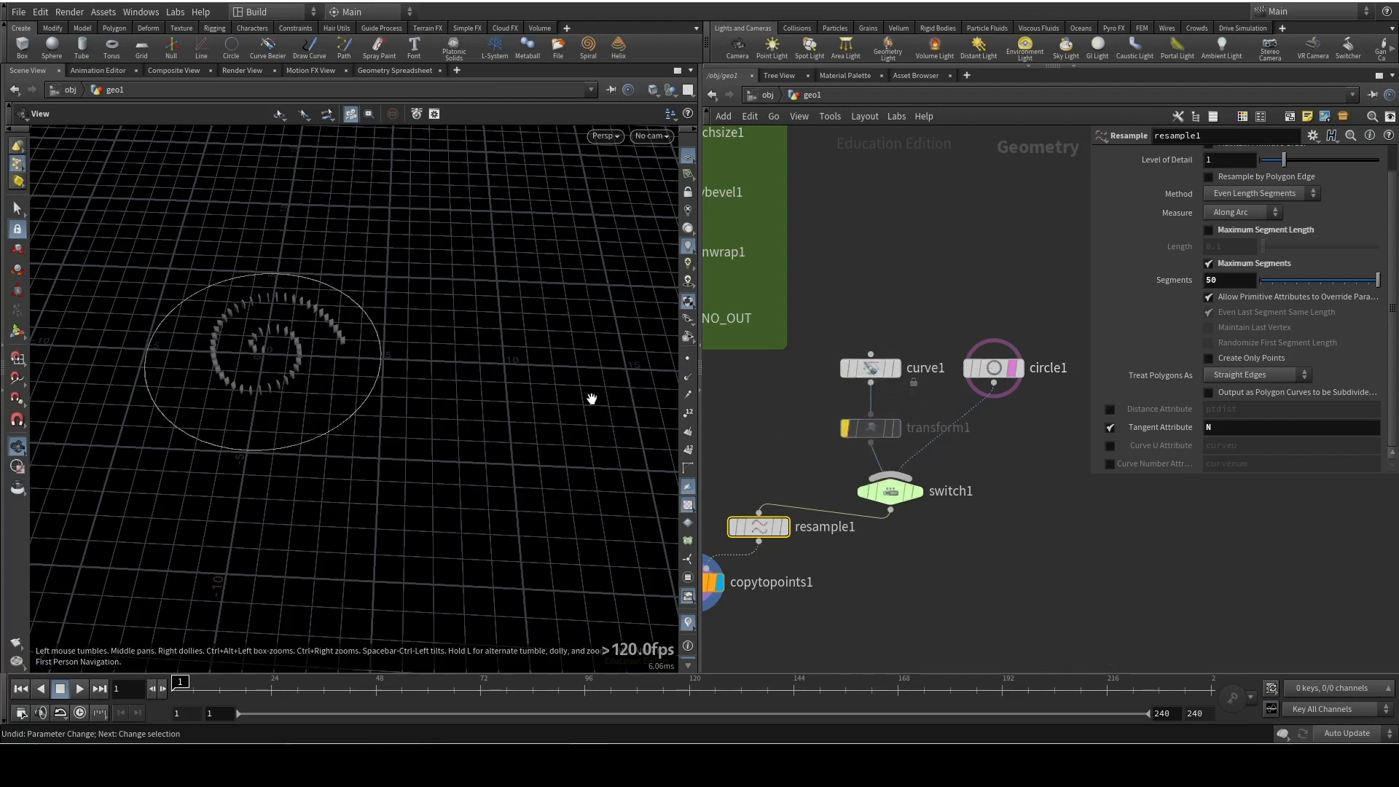
left_click(1013, 370)
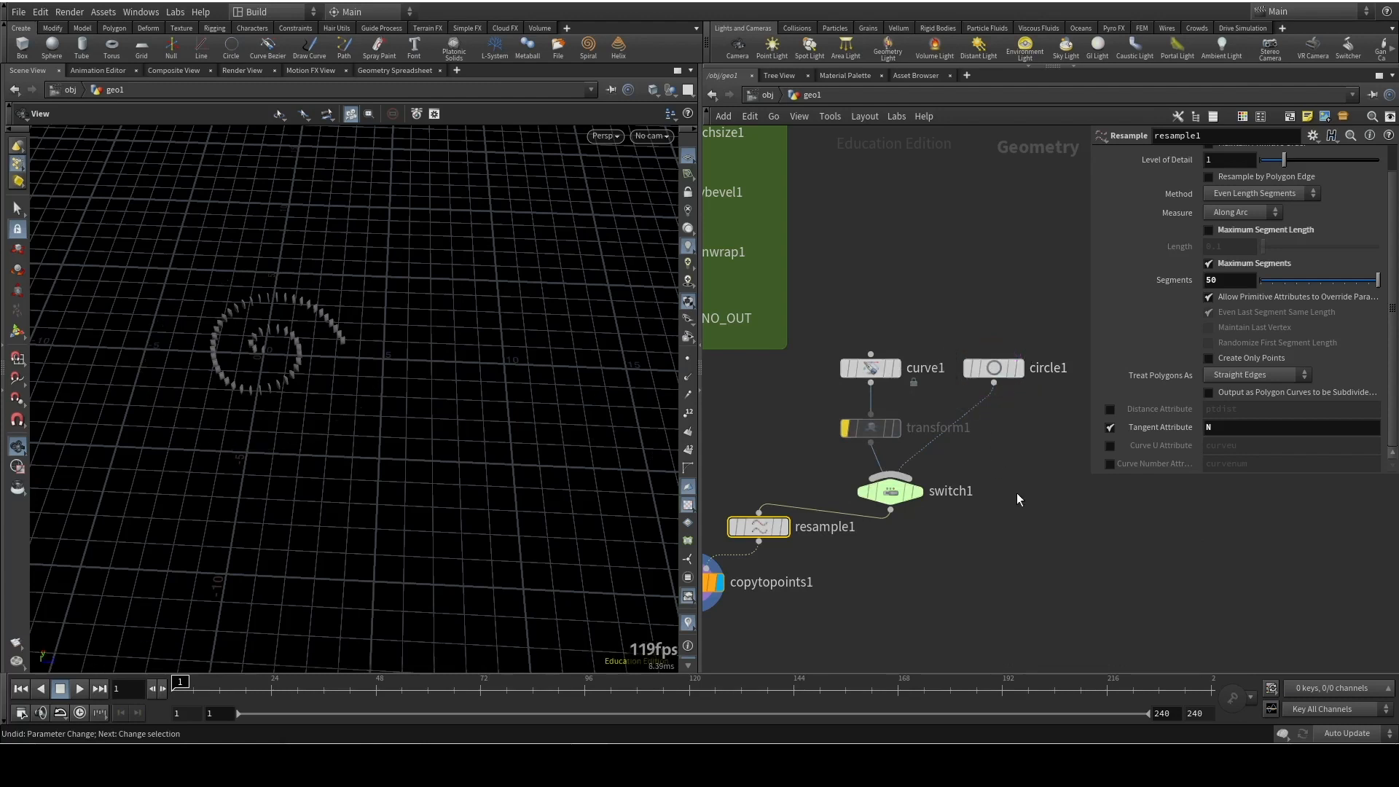
Move resample1 and copytopoints1 slightly lower in the network to tidy the layout
middle_click_drag(1016, 496, 1093, 493)
left_click_drag(838, 530, 836, 544)
left_click_drag(778, 582, 765, 601)
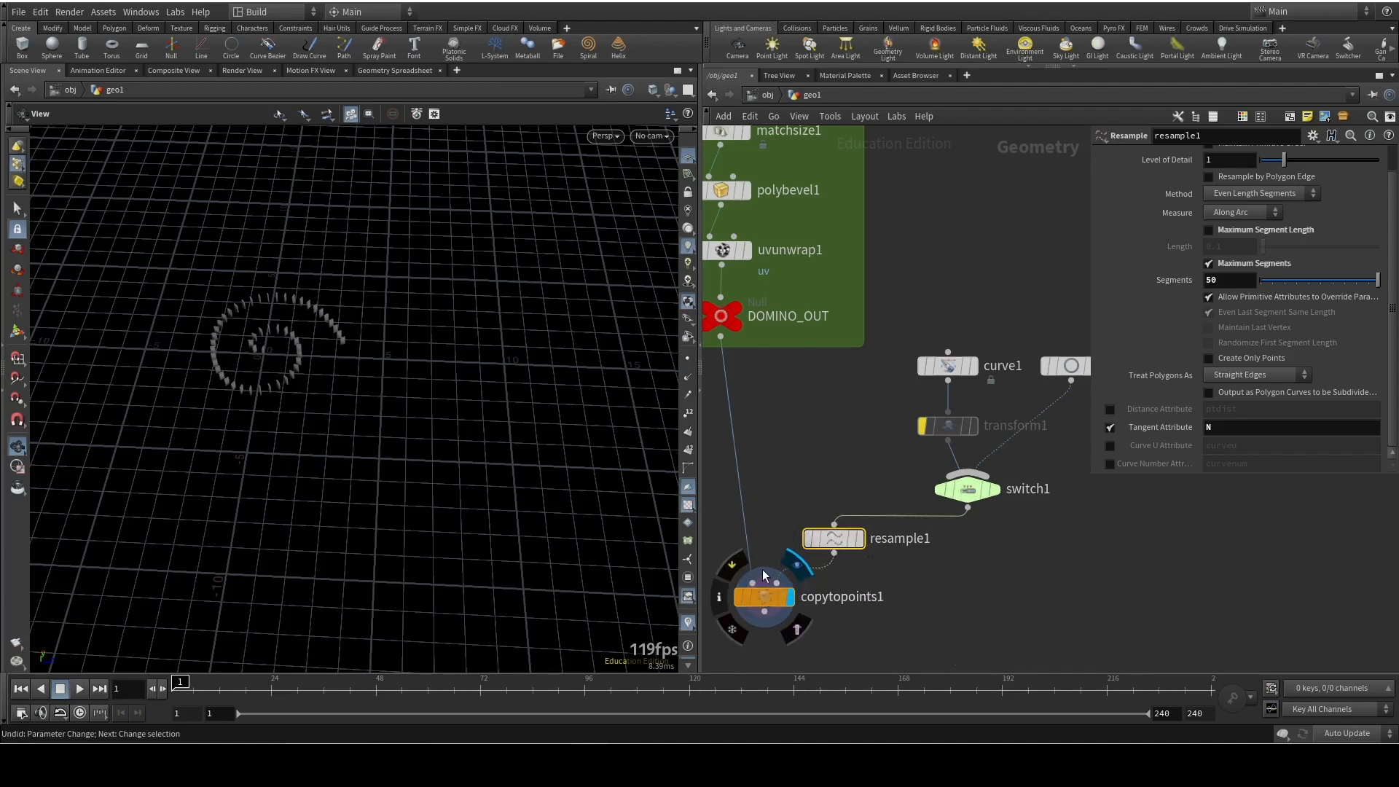
Add an RBD Configure node connected to copytopoints1's output
scroll(956, 575, "up", 1)
middle_click_drag(959, 574, 1067, 460)
scroll(958, 526, "down", 2)
left_click_drag(867, 515, 862, 548)
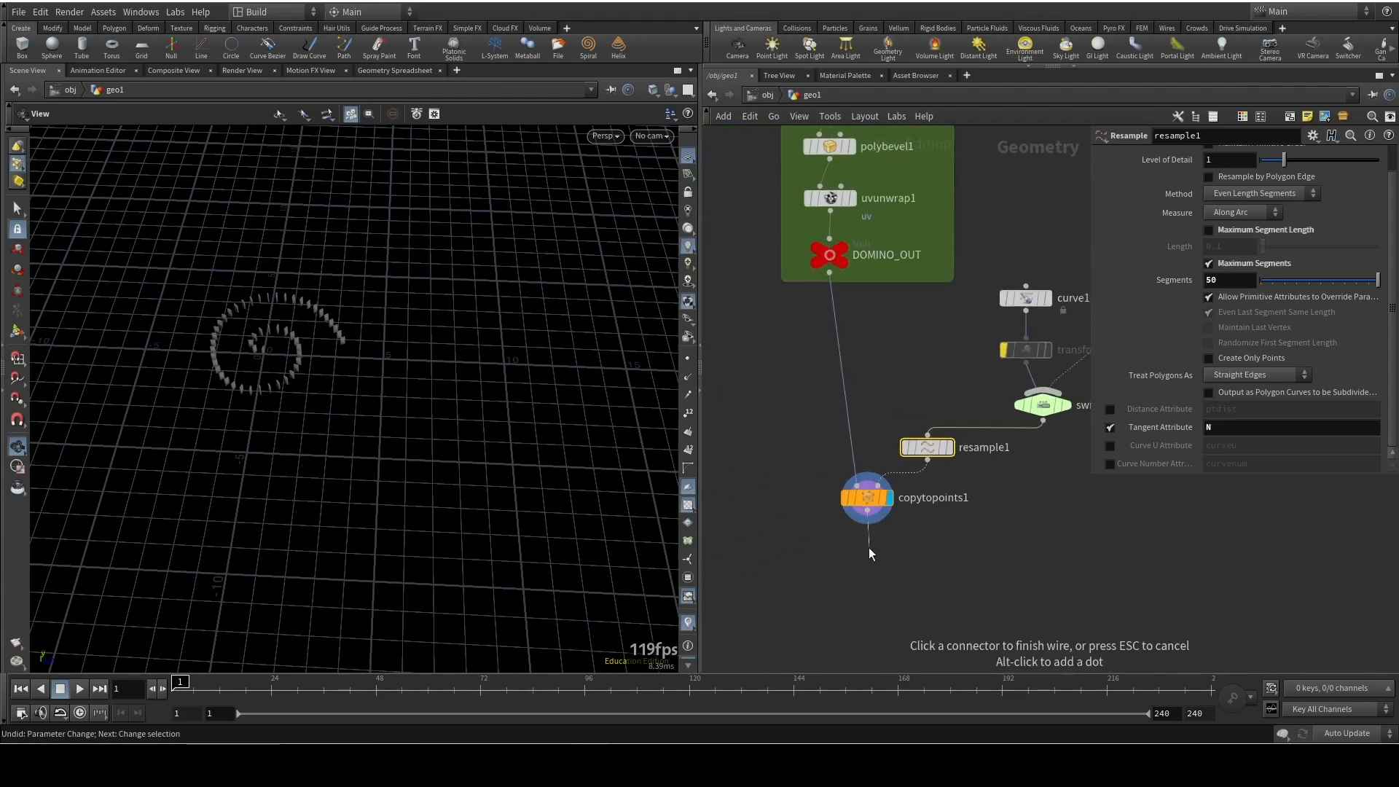
key("Tab")
type("rbd")
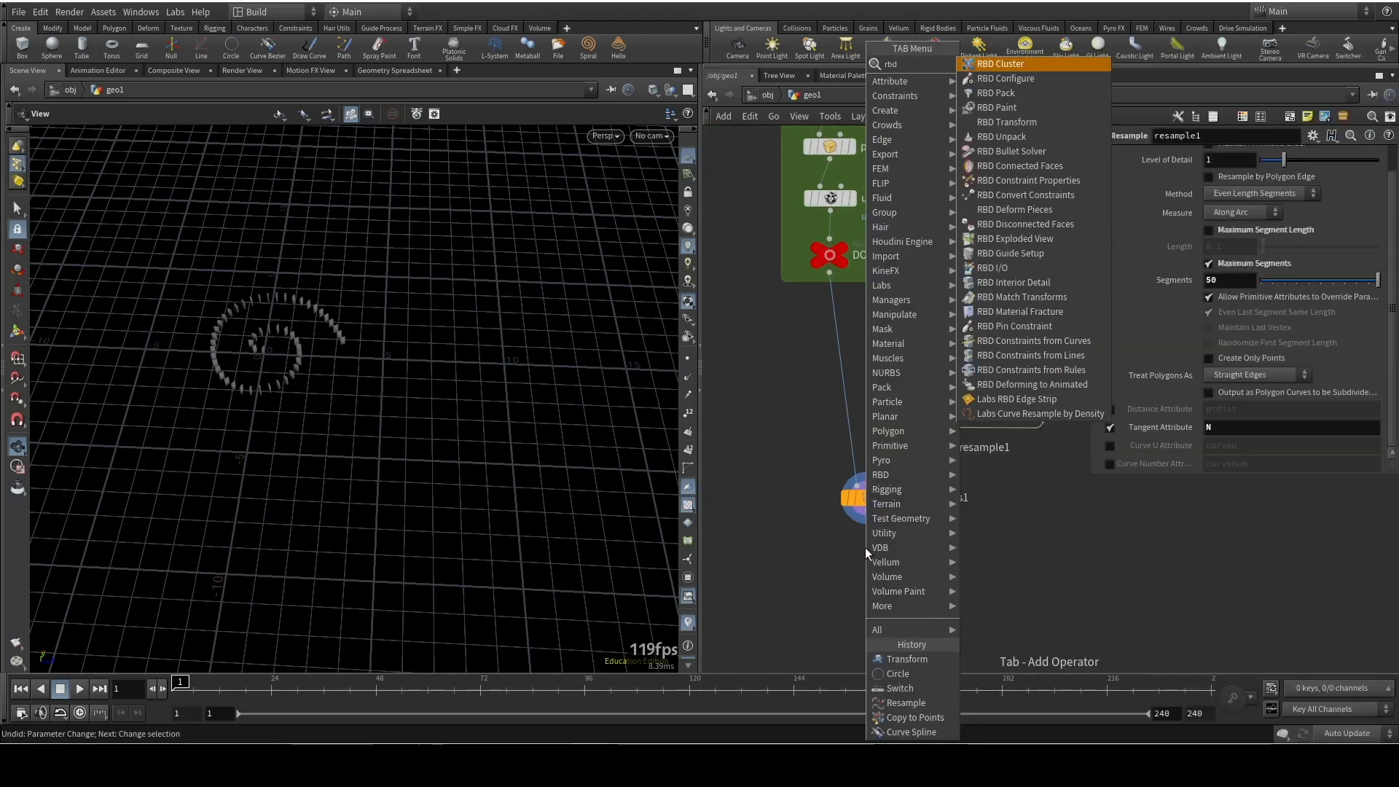
type("con")
key("Return")
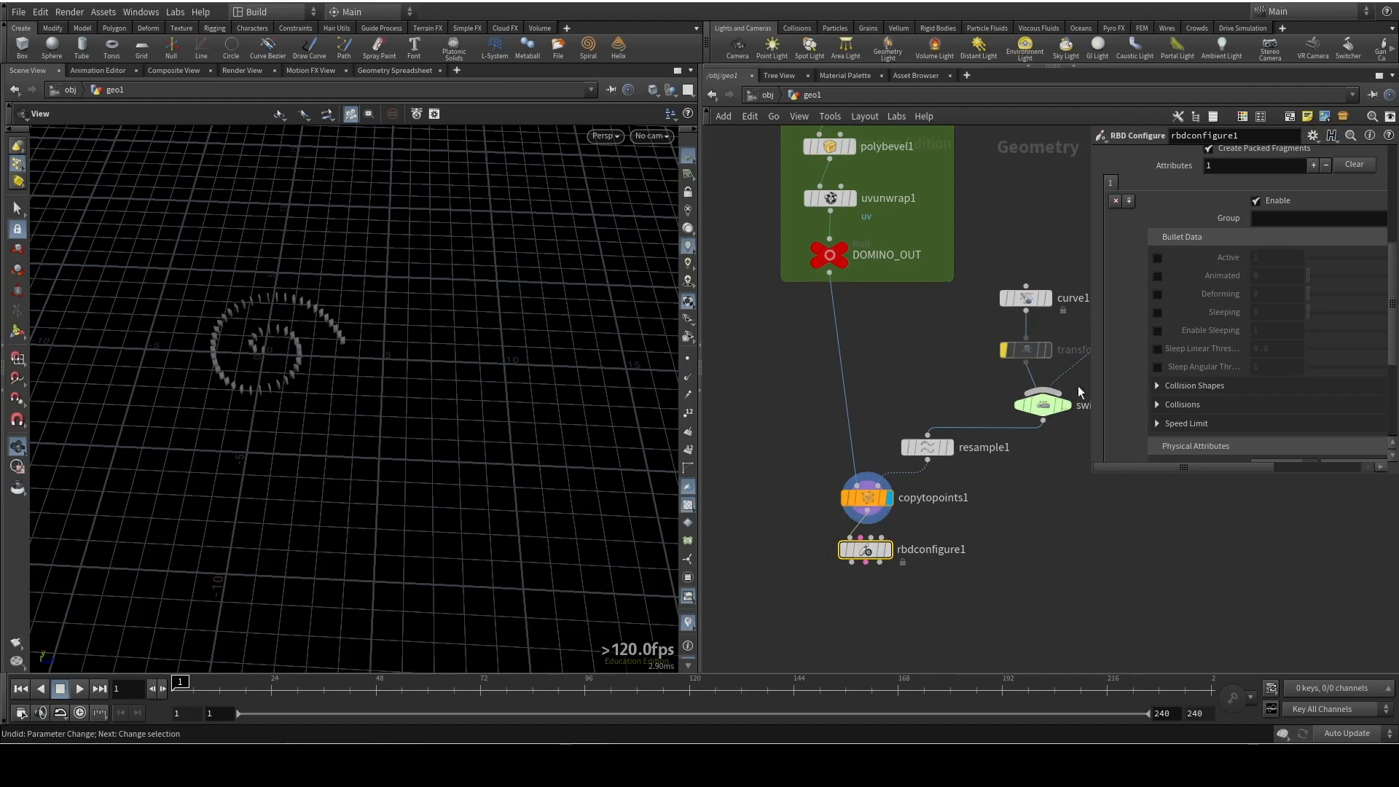
Set rbdconfigure1's physical attributes to Type Metal with the Steel preset
left_click_drag(1192, 474, 1189, 611)
scroll(1159, 477, "up", 5)
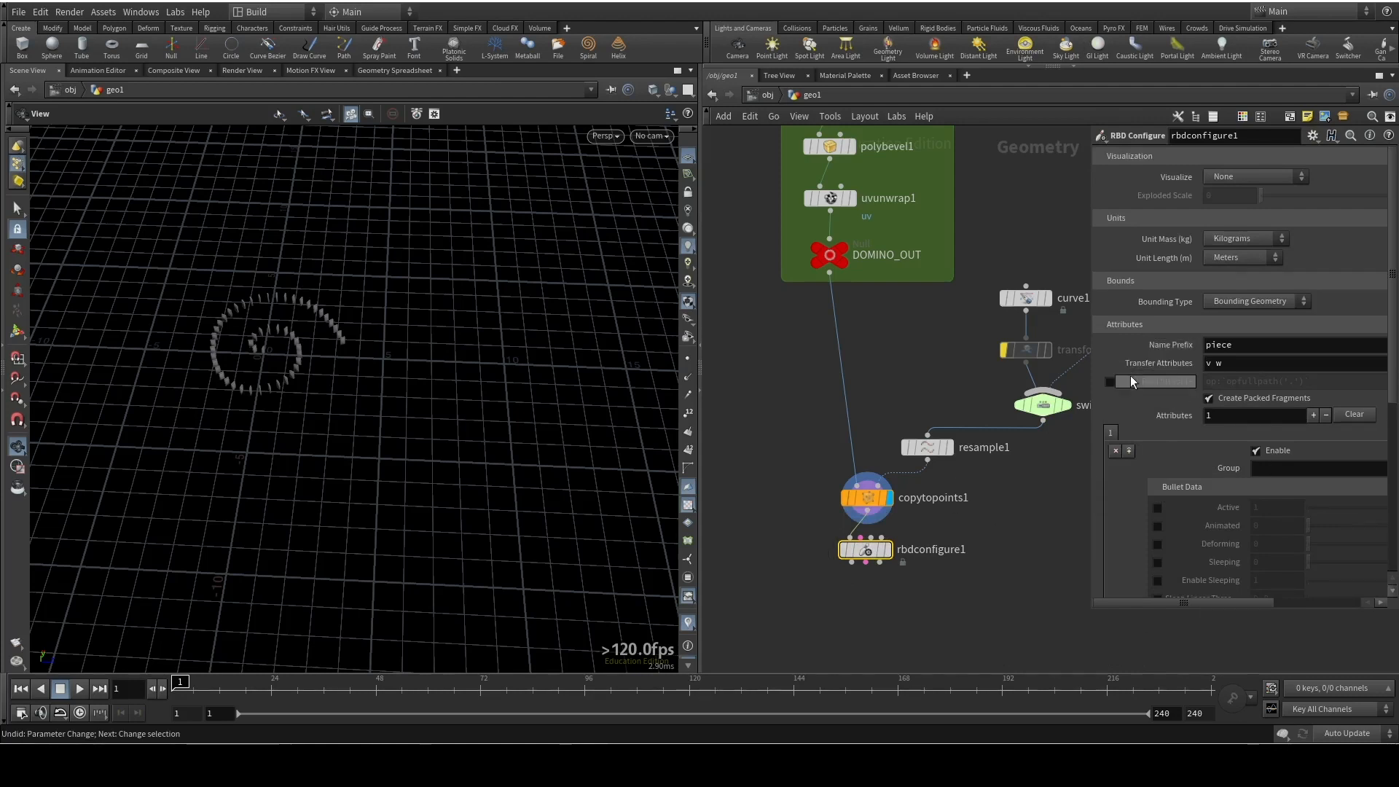
scroll(1148, 364, "down", 7)
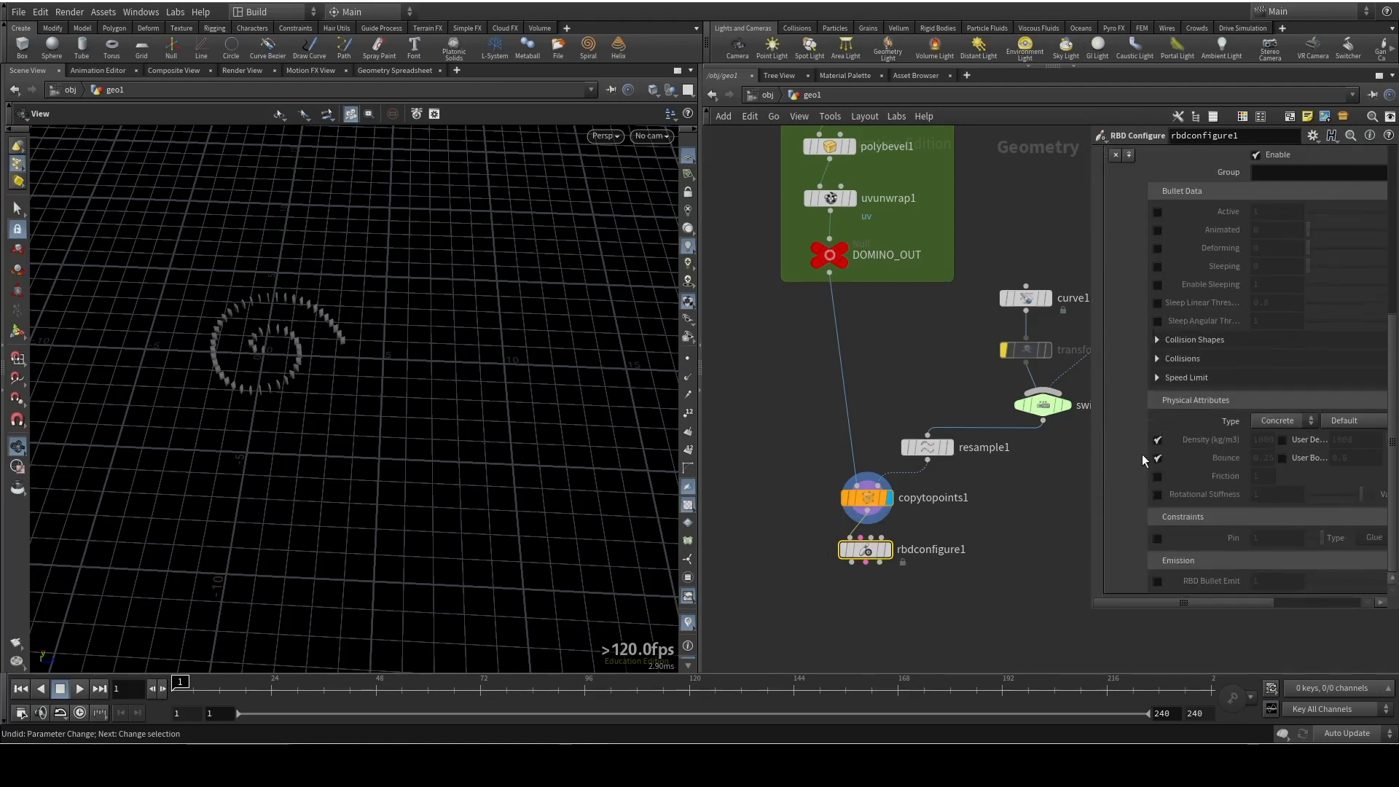
scroll(1140, 431, "down", 1)
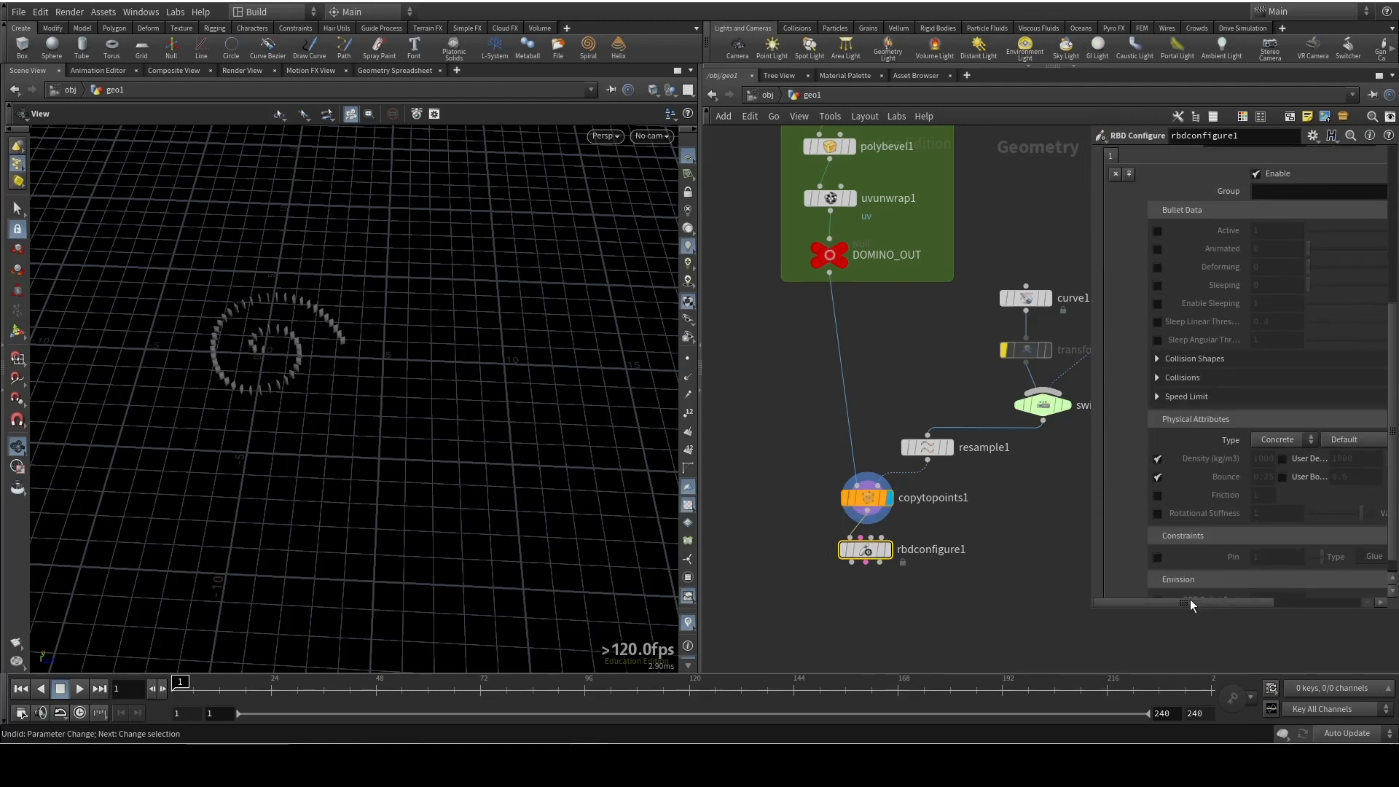
left_click_drag(1189, 603, 1231, 604)
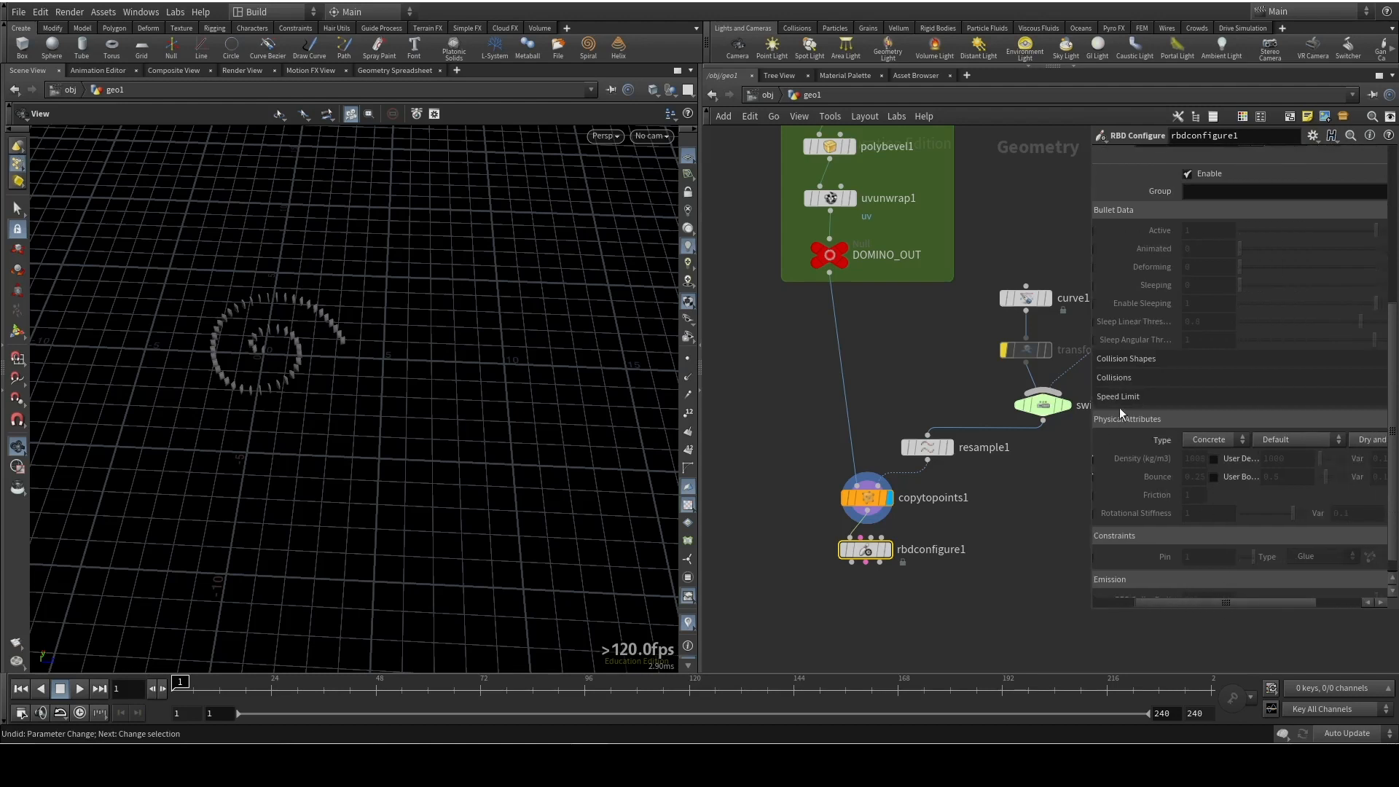
left_click(1226, 436)
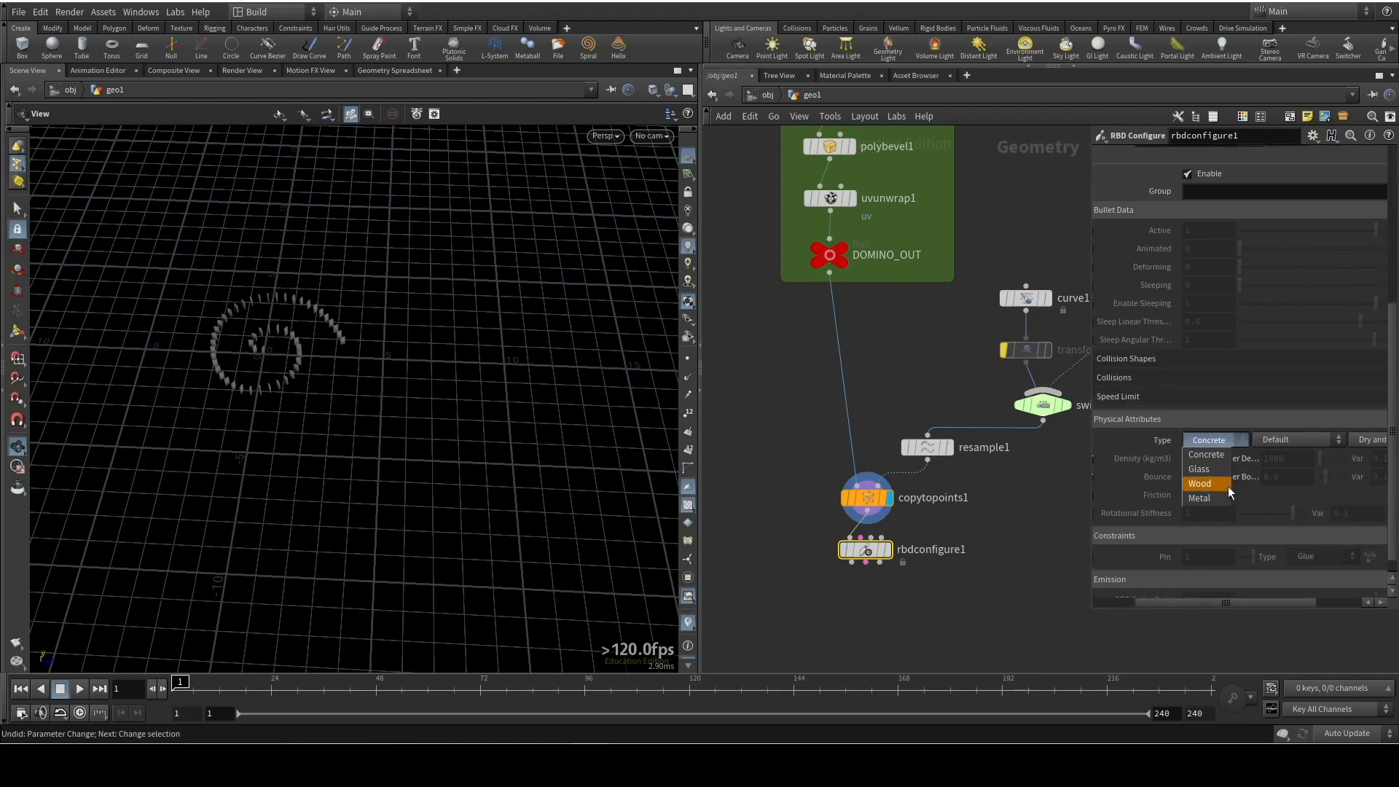
left_click(1225, 497)
left_click(1286, 440)
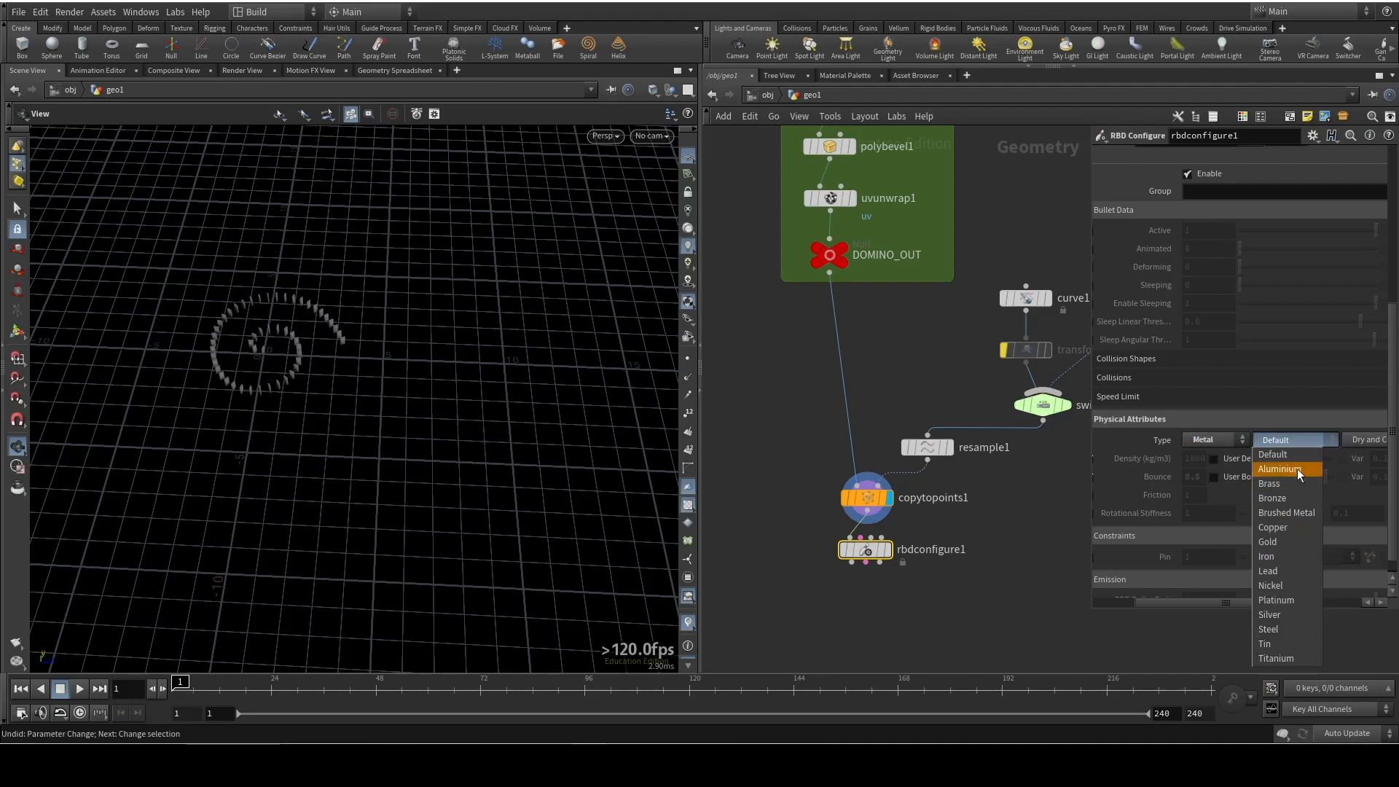
left_click(1295, 628)
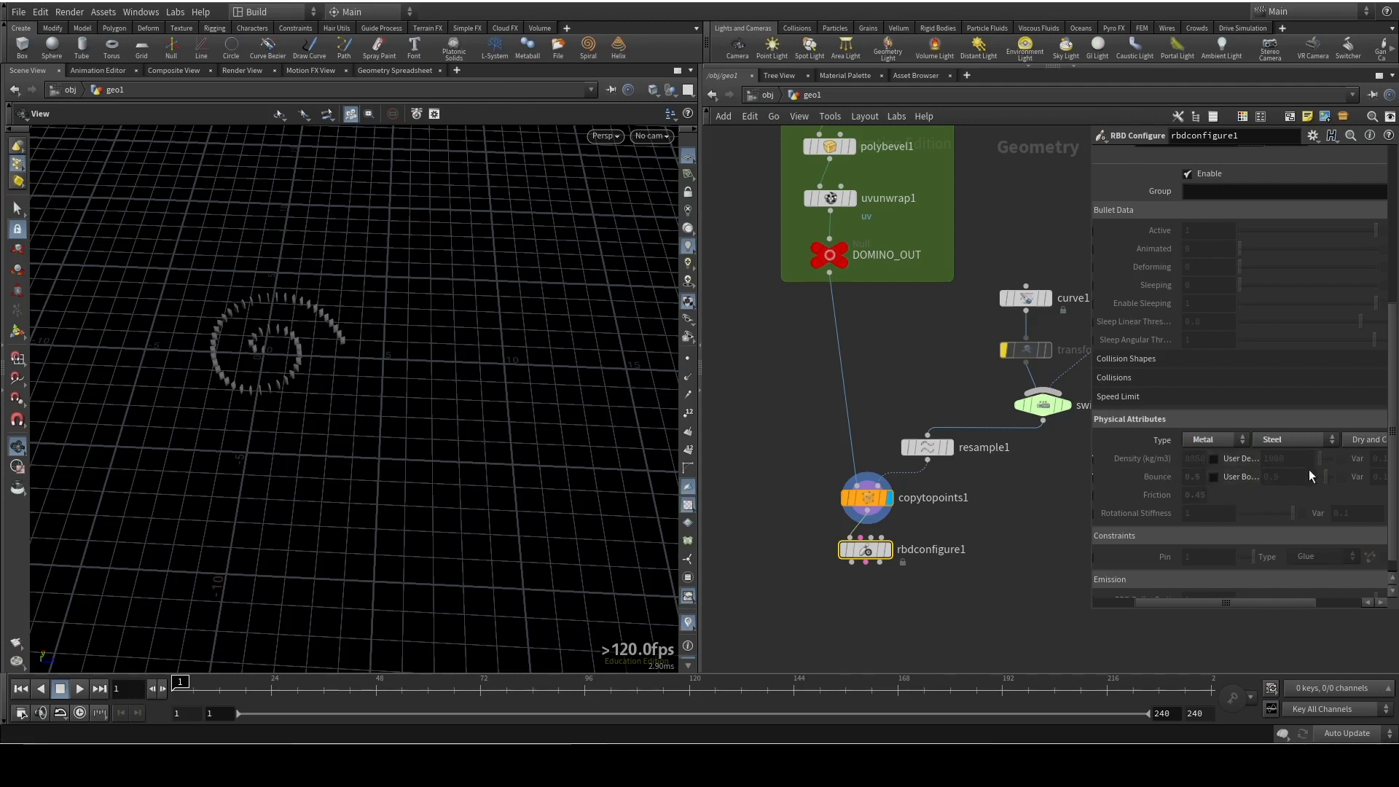
Return rbdconfigure1's physical Type to Concrete and look over its presets, leaving it at Default
left_click(1222, 443)
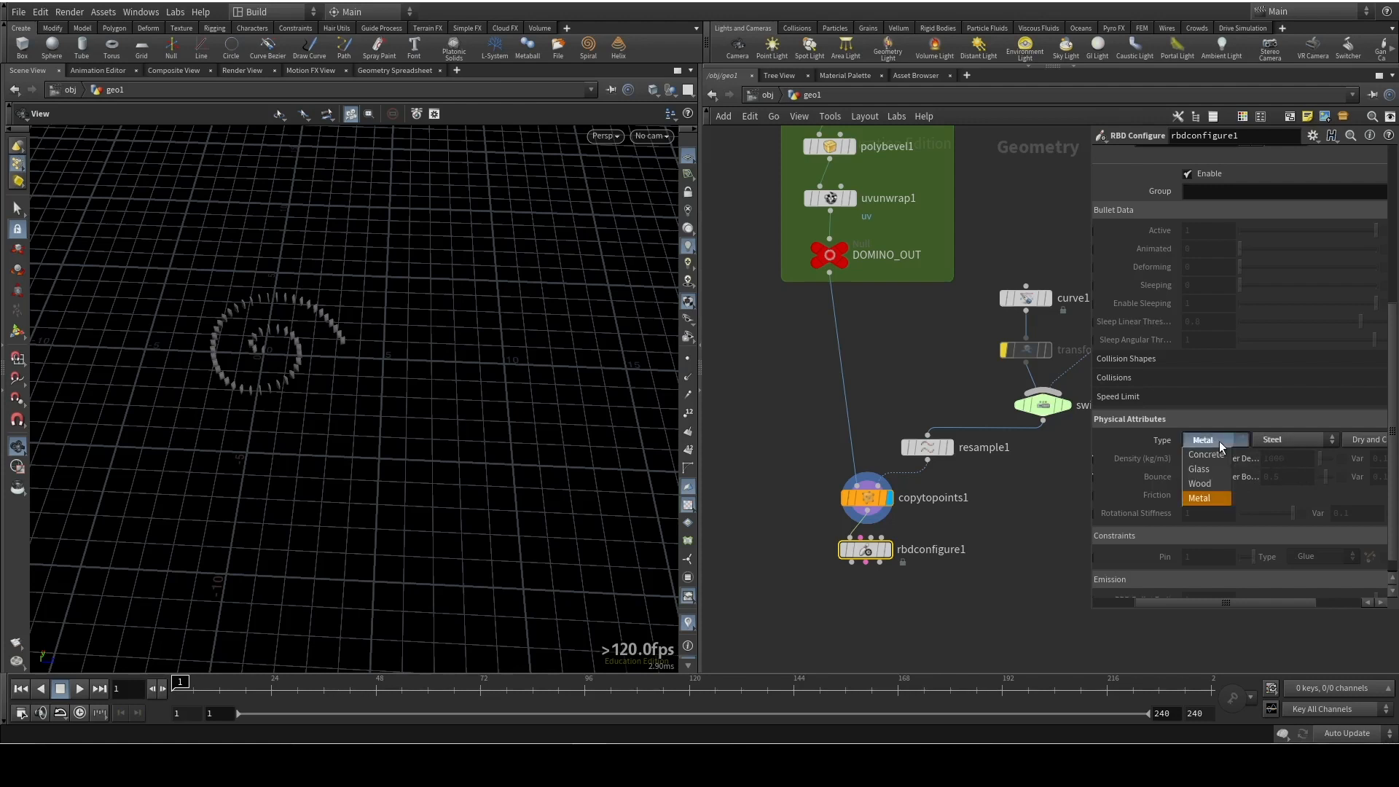
left_click(1211, 455)
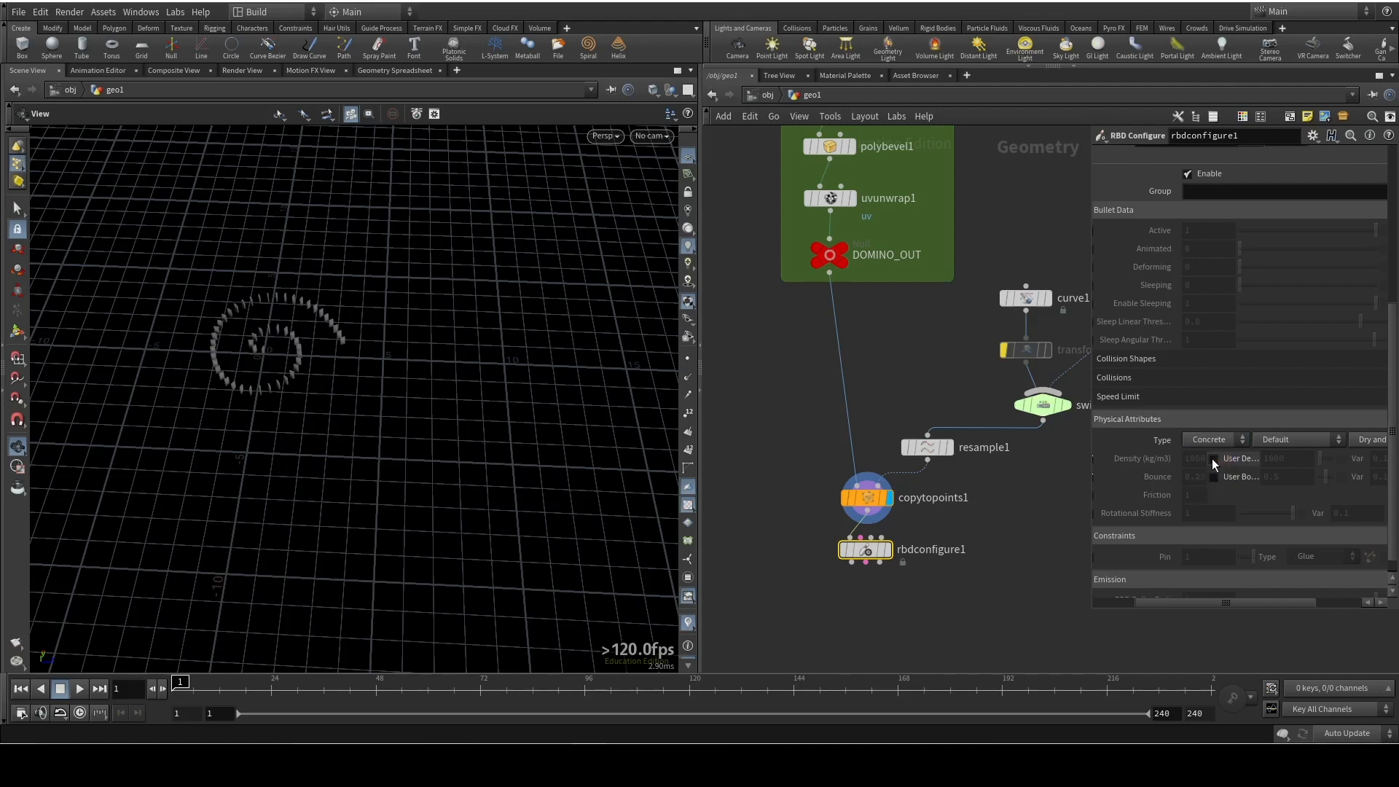
left_click(1310, 442)
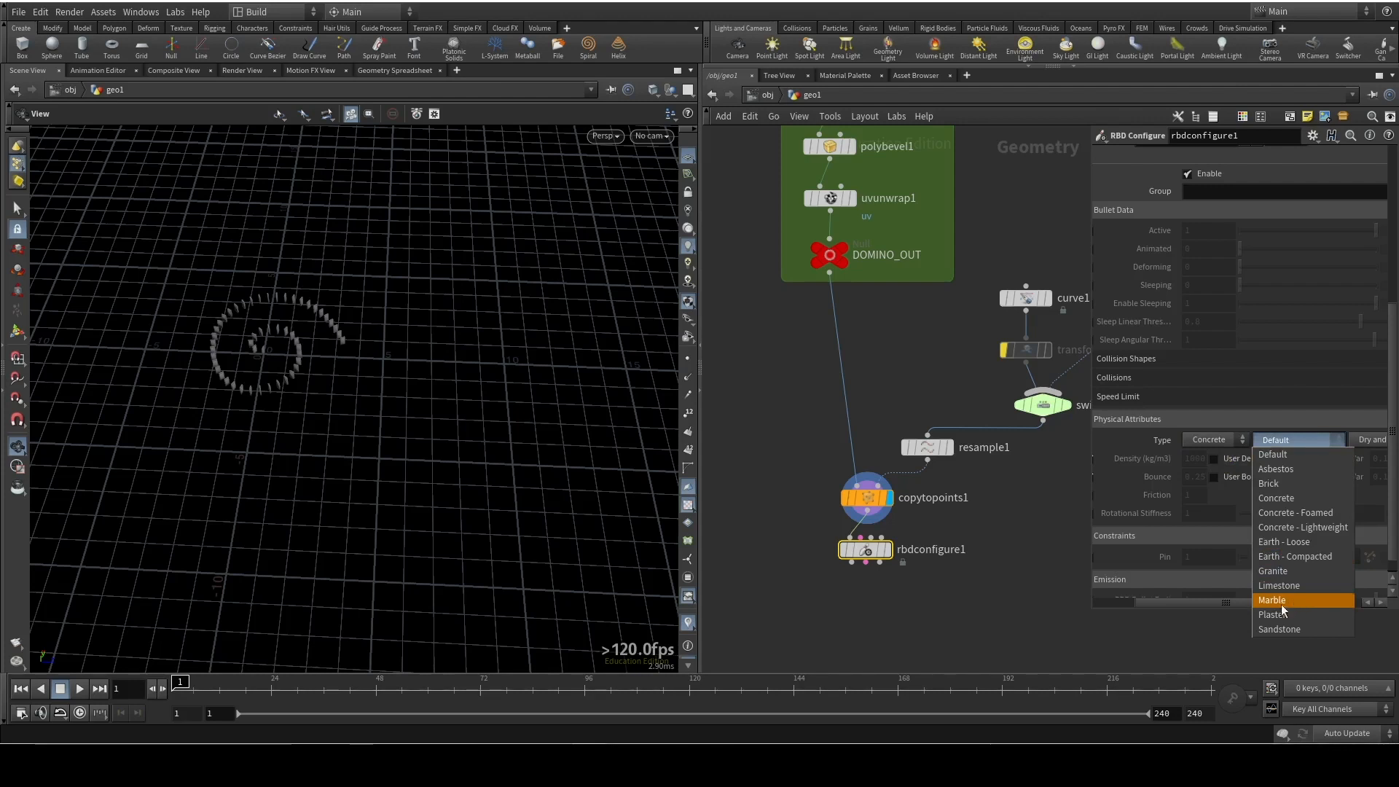
left_click(1080, 557)
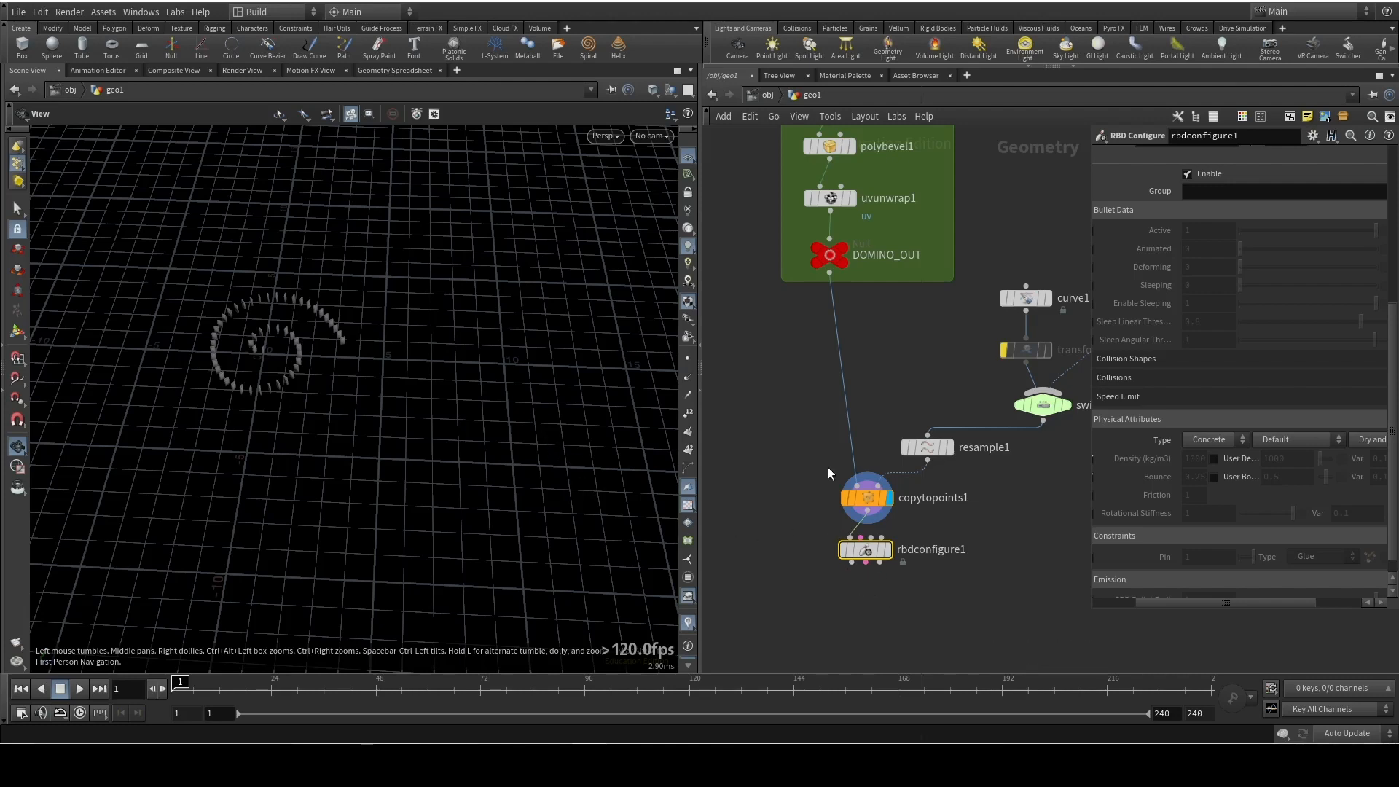
Add an RBD Bullet Solver node below rbdconfigure1
key("Tab")
type("rbdbulle")
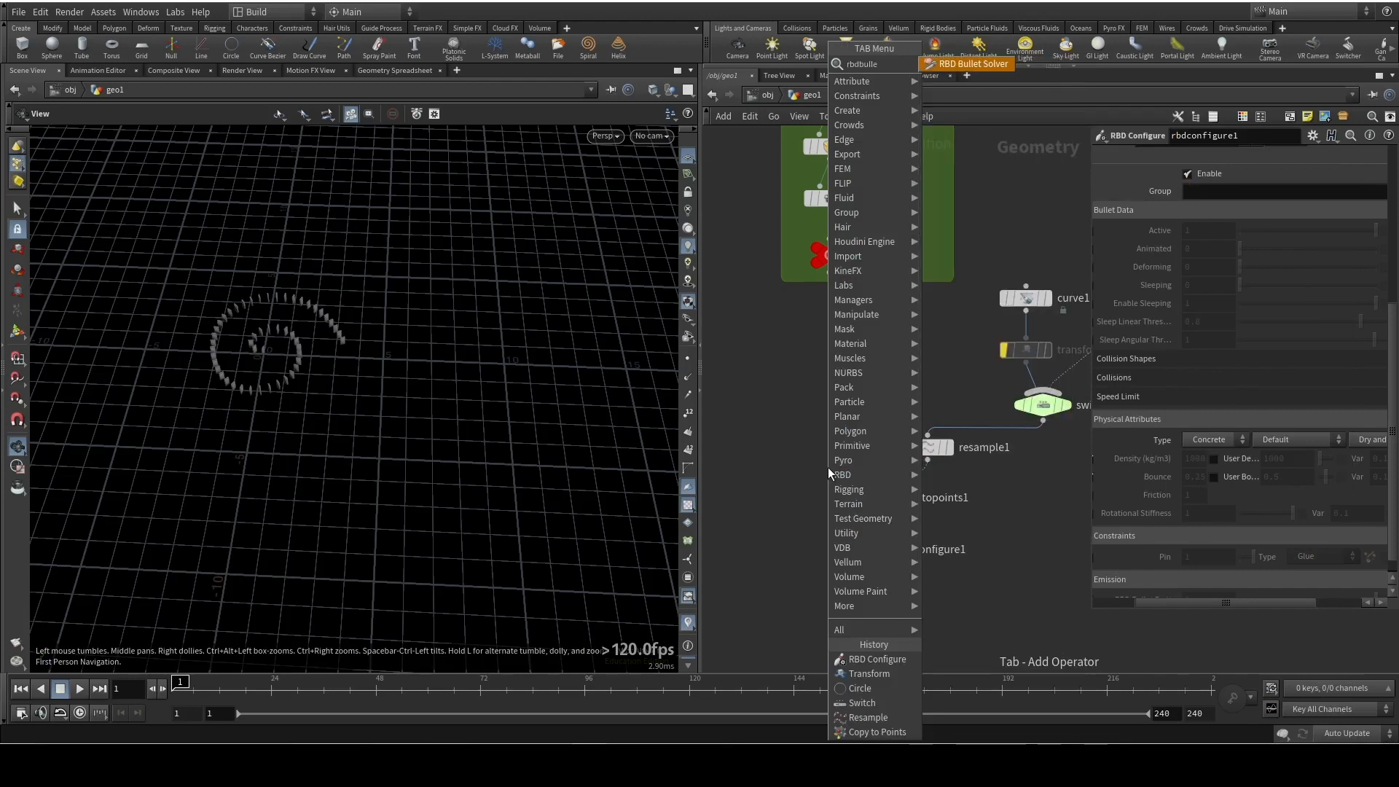
key("Return")
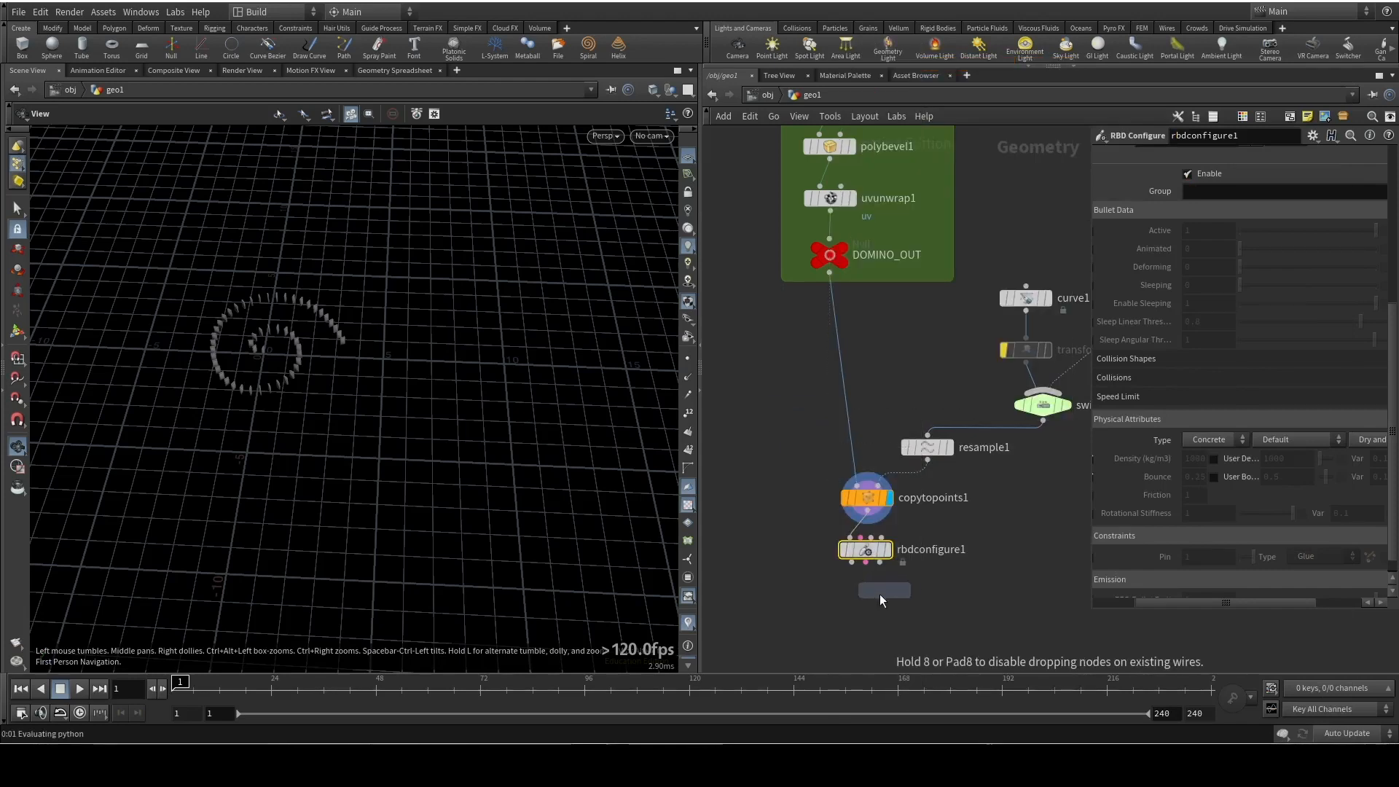
left_click(865, 603)
Connect rbdconfigure1's geometry, constraint and proxy geometry outputs to the matching inputs of rbdbulletsolver1
left_click_drag(851, 564, 849, 590)
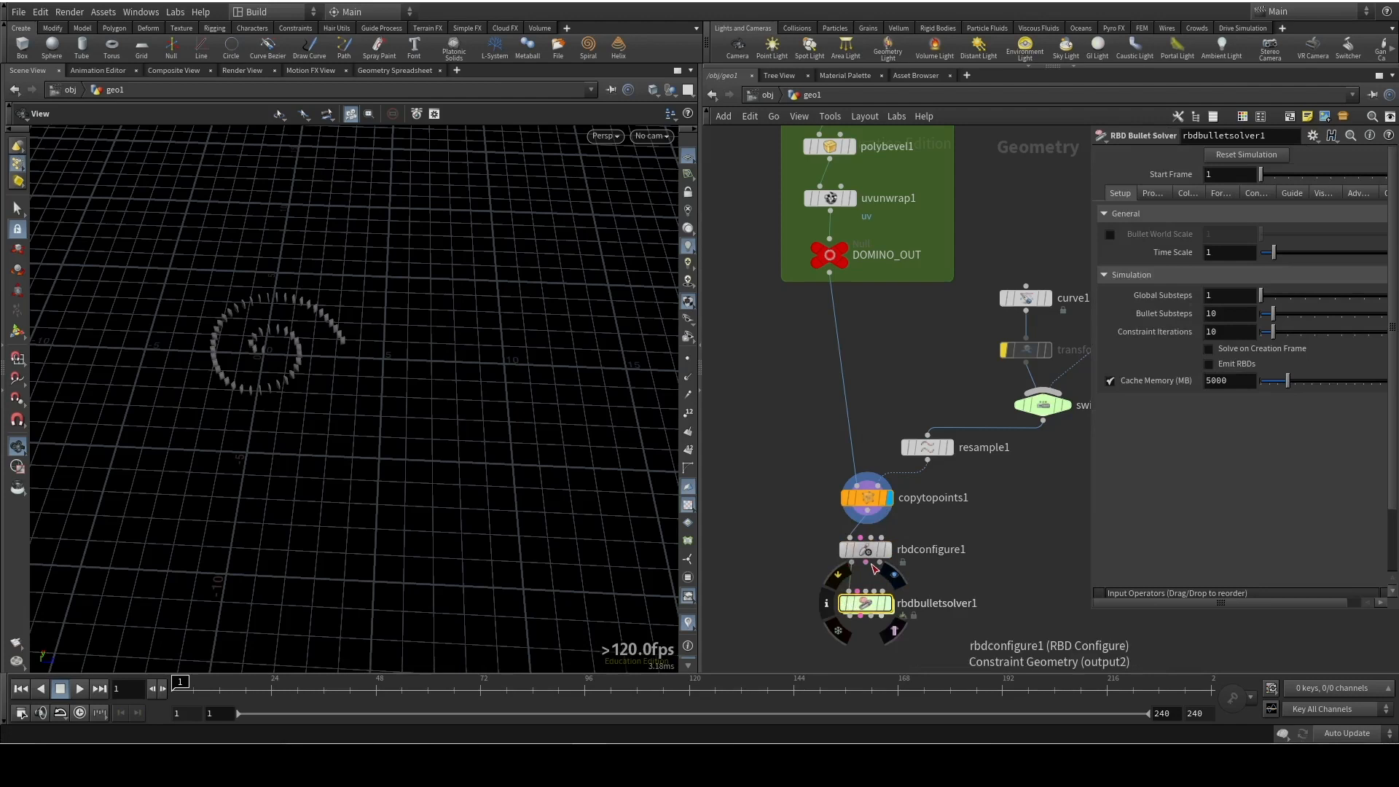
left_click(878, 567)
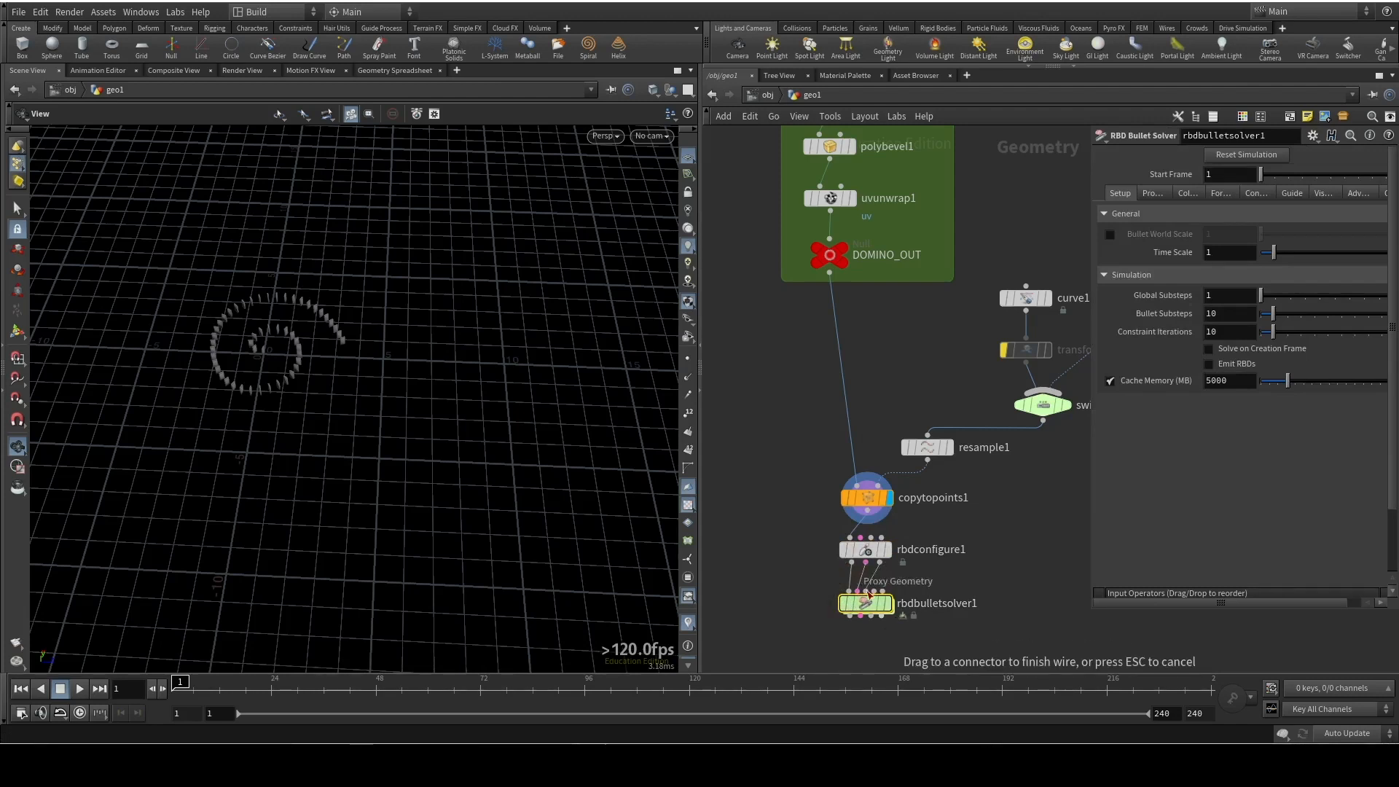
left_click(871, 590)
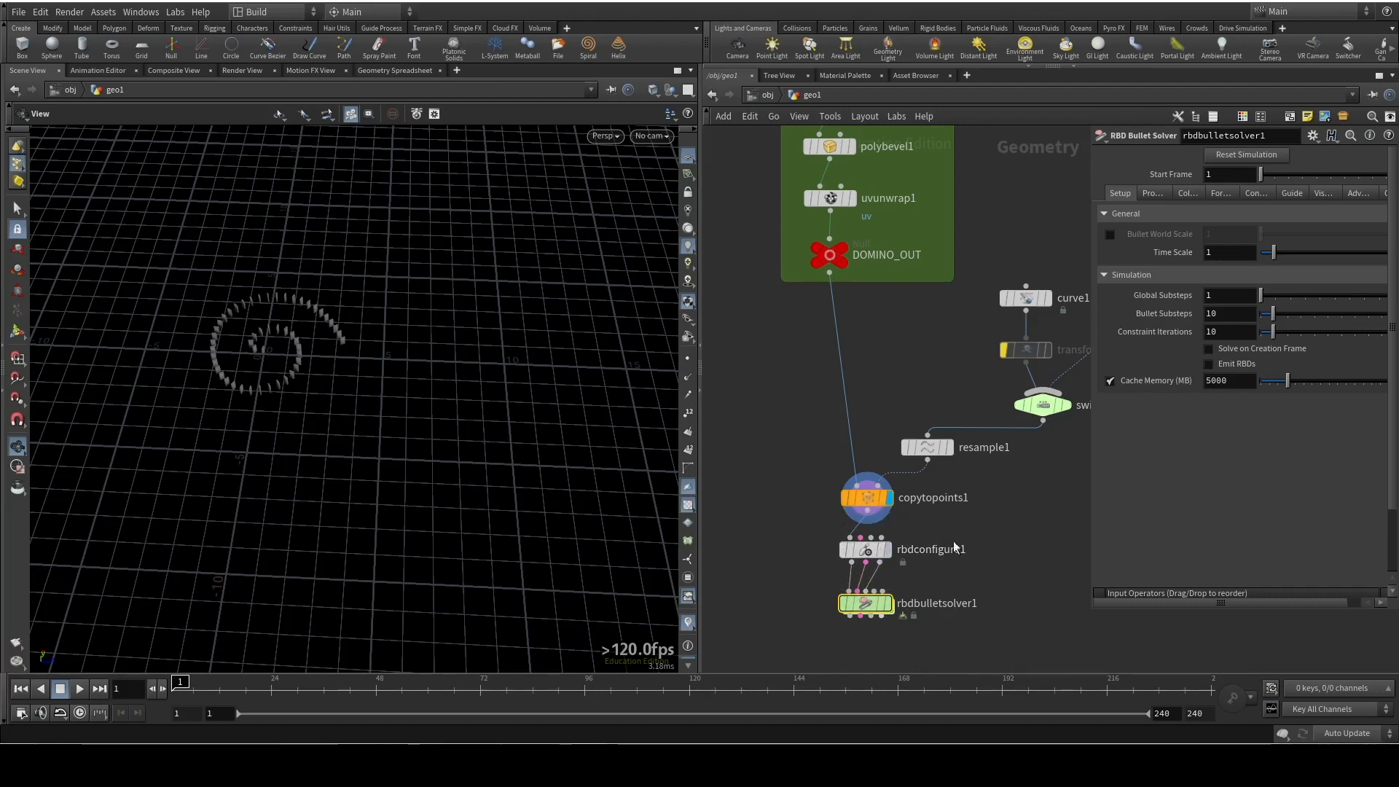
Add a Sphere node in the free space beside copytopoints1
middle_click_drag(977, 556, 901, 461)
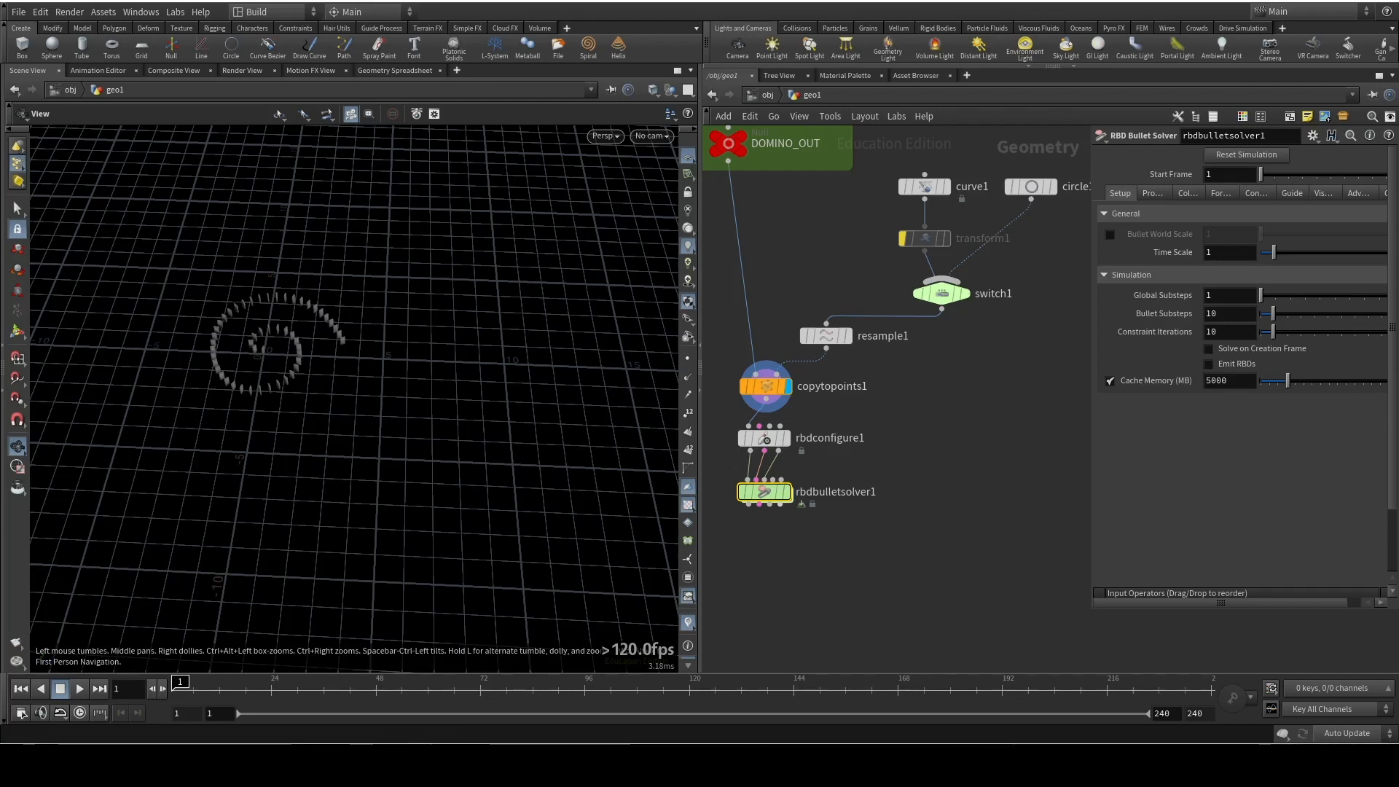
right_click_drag(272, 378, 275, 138)
right_click_drag(294, 356, 280, 127)
mouse_move(274, 171)
middle_mouse_down()
mouse_move(325, 287)
mouse_move(454, 308)
middle_mouse_up()
right_click_drag(430, 348, 418, 309)
middle_click_drag(418, 309, 390, 335)
right_click_drag(391, 335, 384, 282)
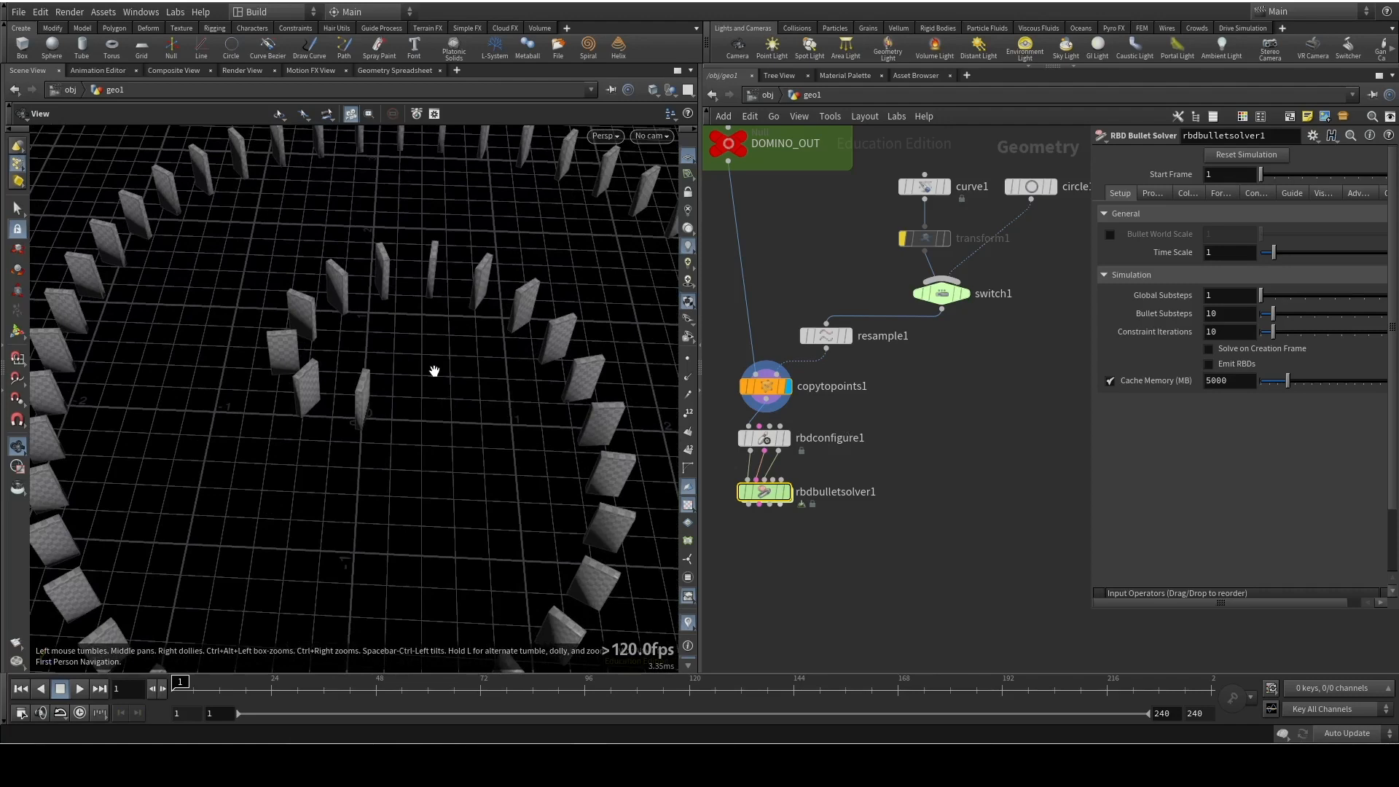
key("Tab")
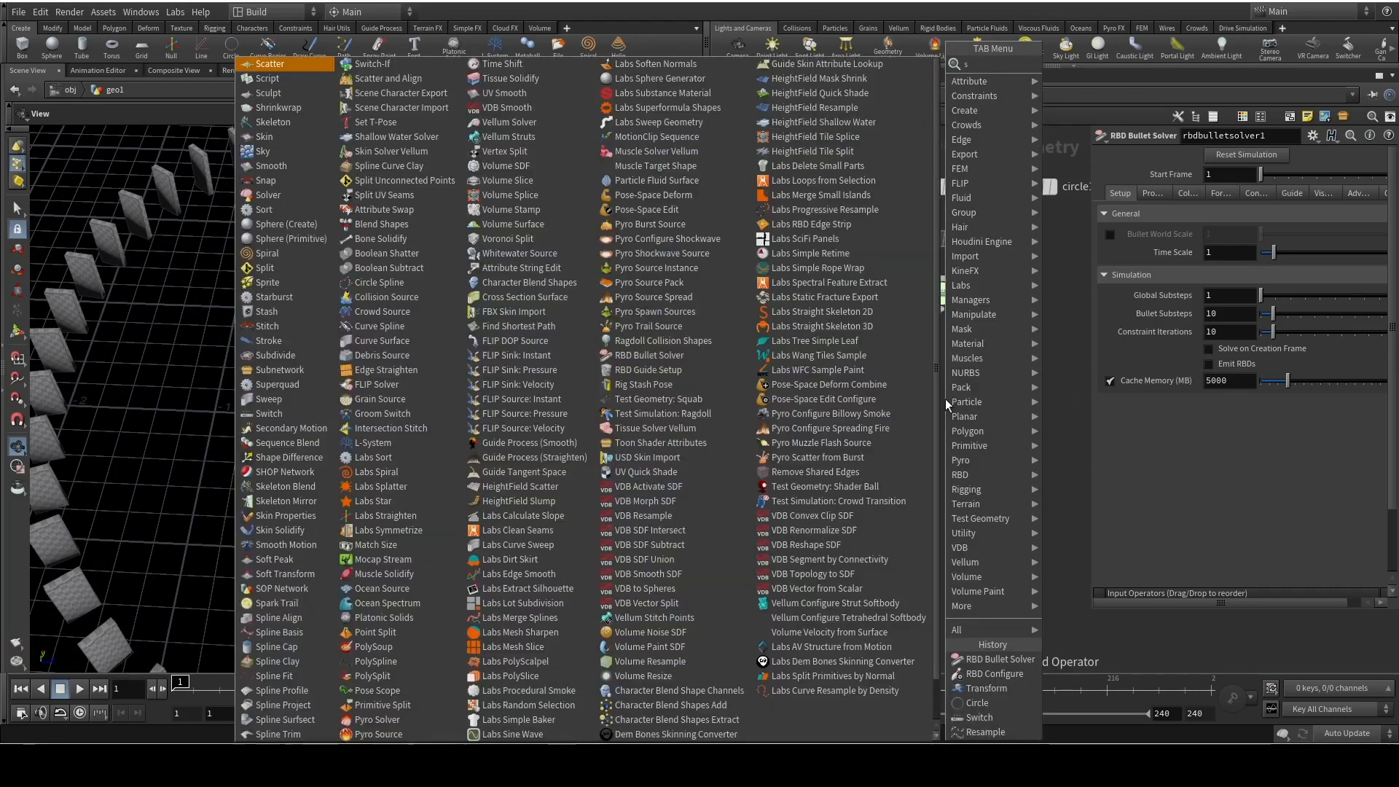
type("sphere")
key("Return")
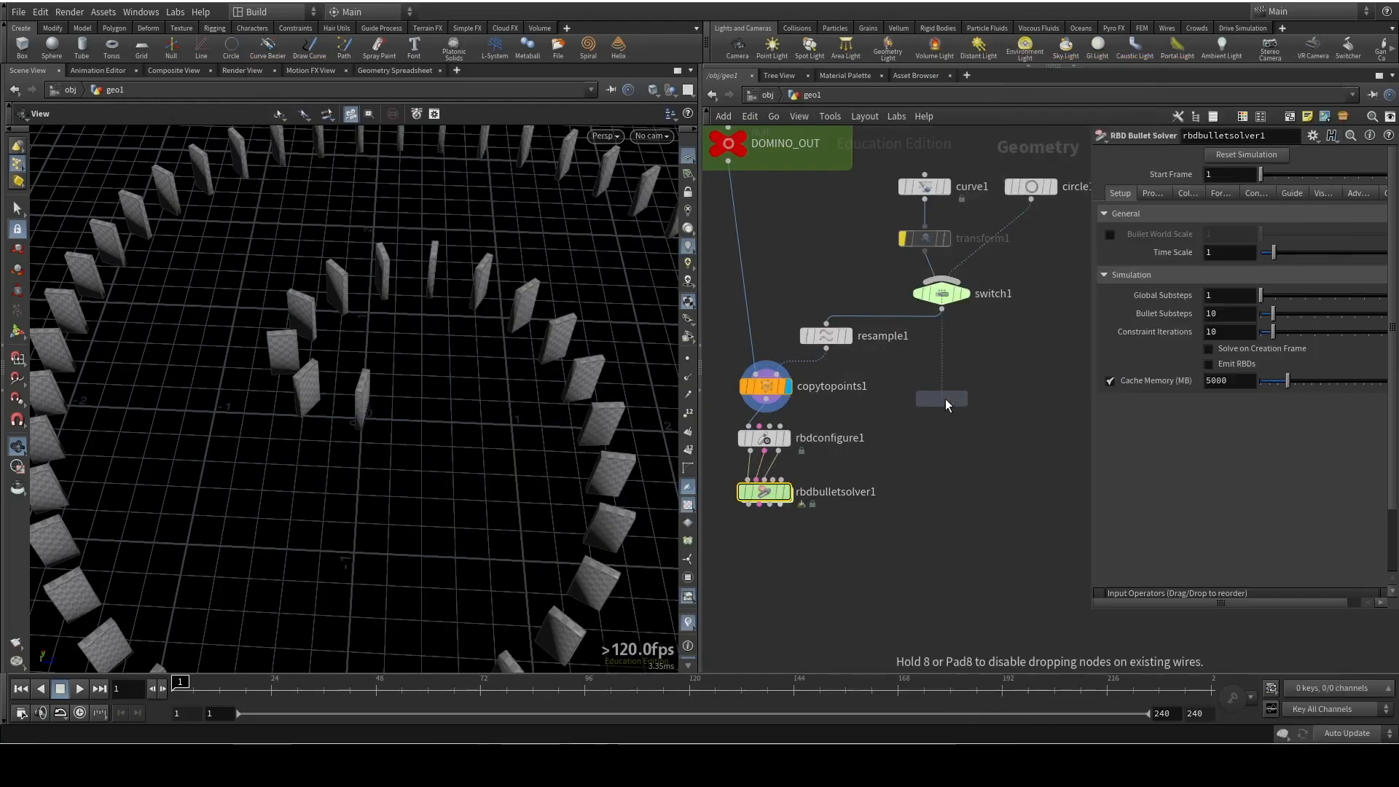
left_click(975, 387)
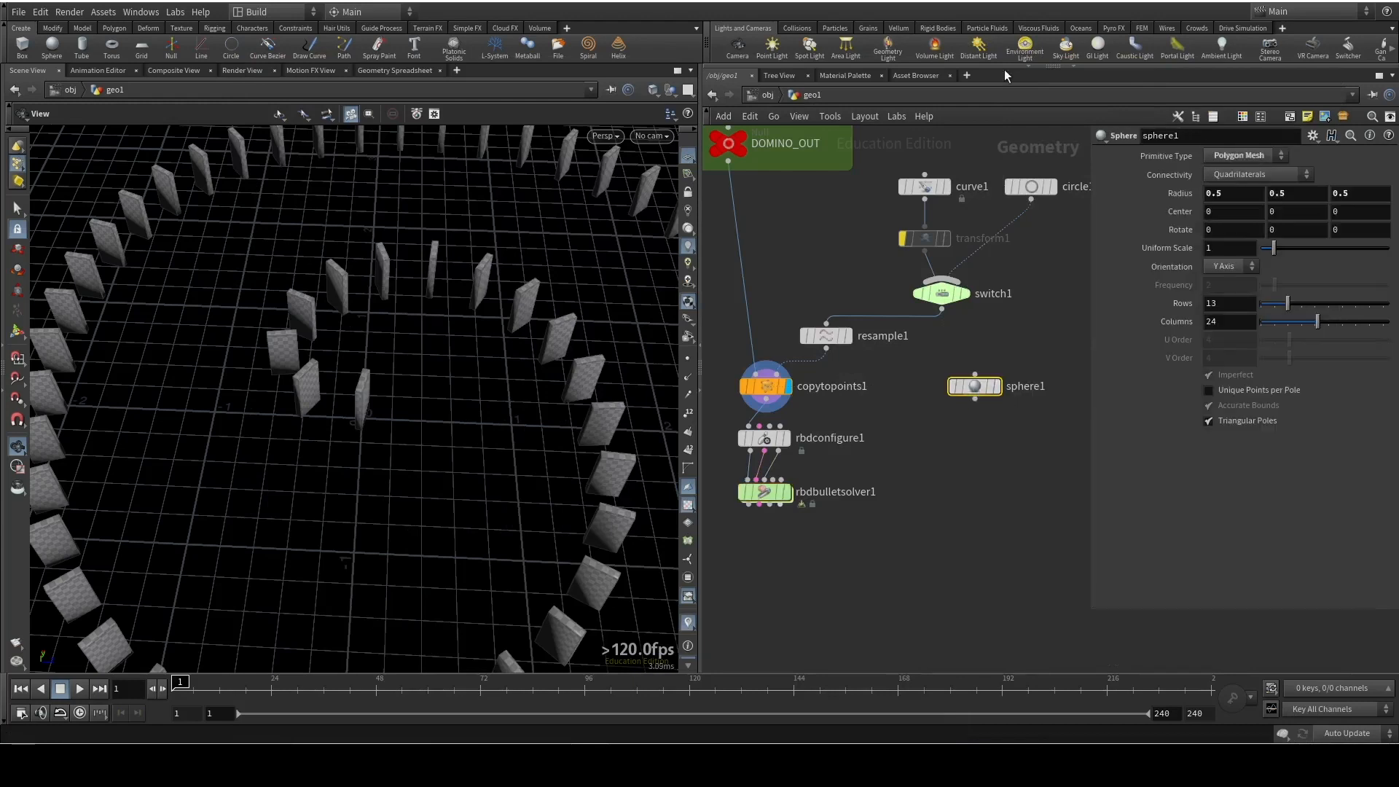
Set sphere1's Primitive Type to Polygon and display it, with rbdbulletsolver1 shown as a template
left_click(1249, 157)
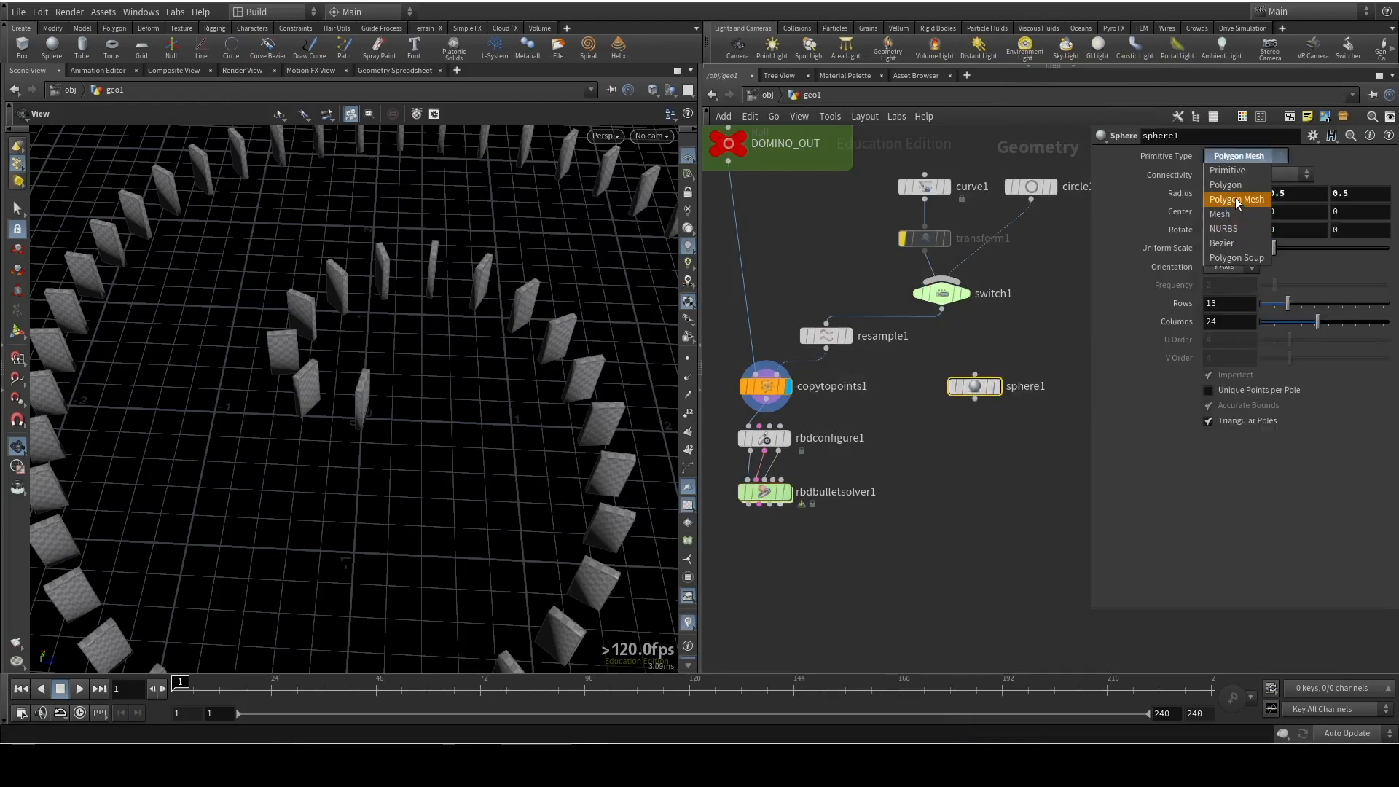
left_click(1233, 187)
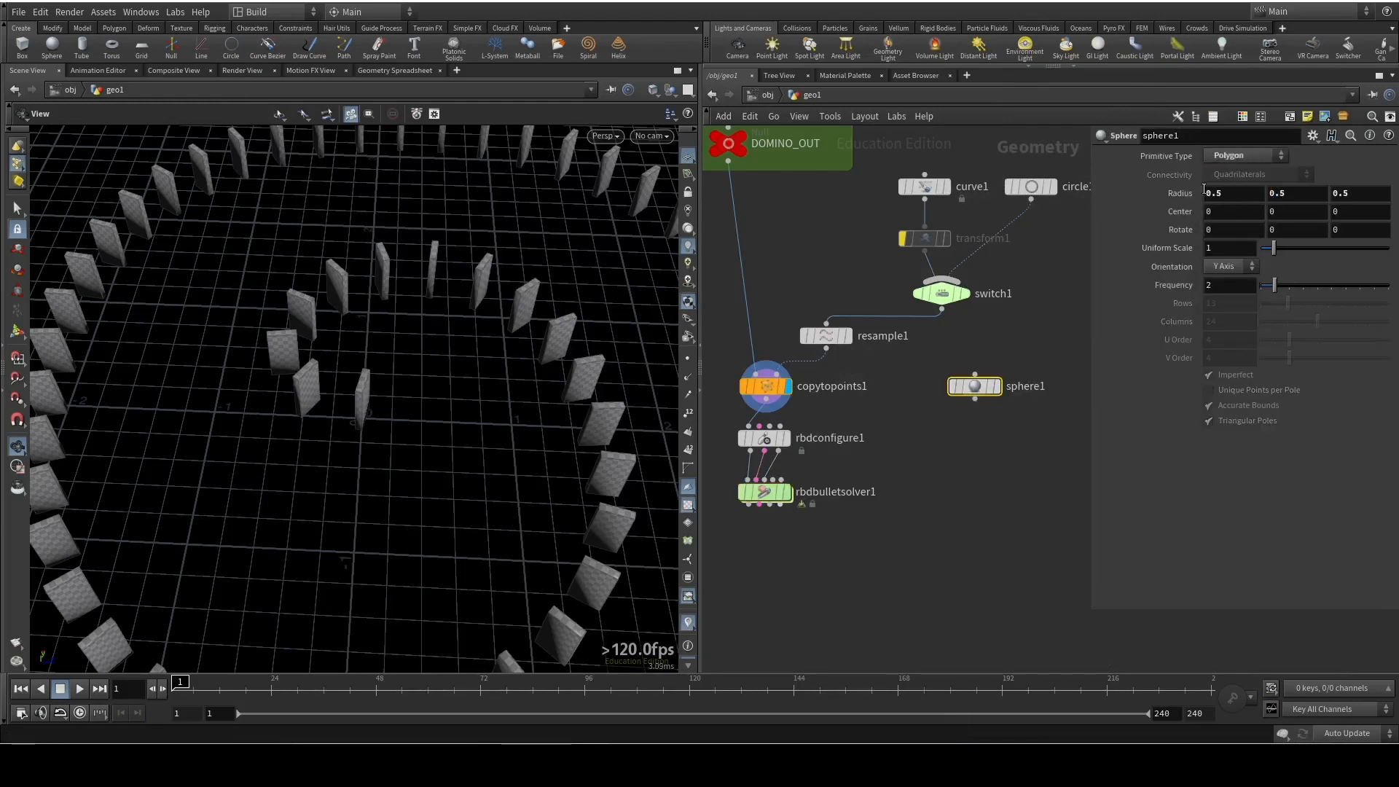
left_click(998, 386)
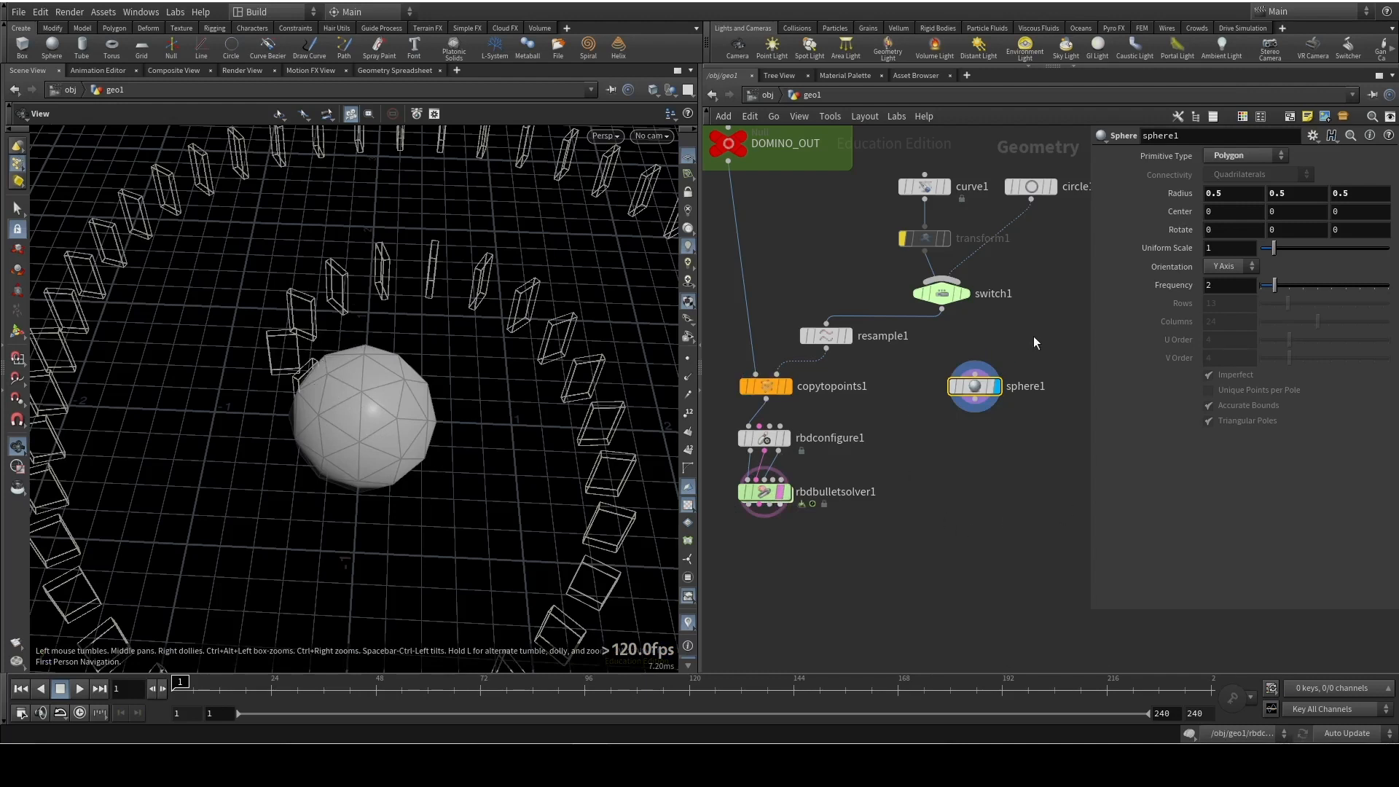
Set sphere1's Uniform Scale to 0.4
left_click_drag(1242, 248, 1160, 248)
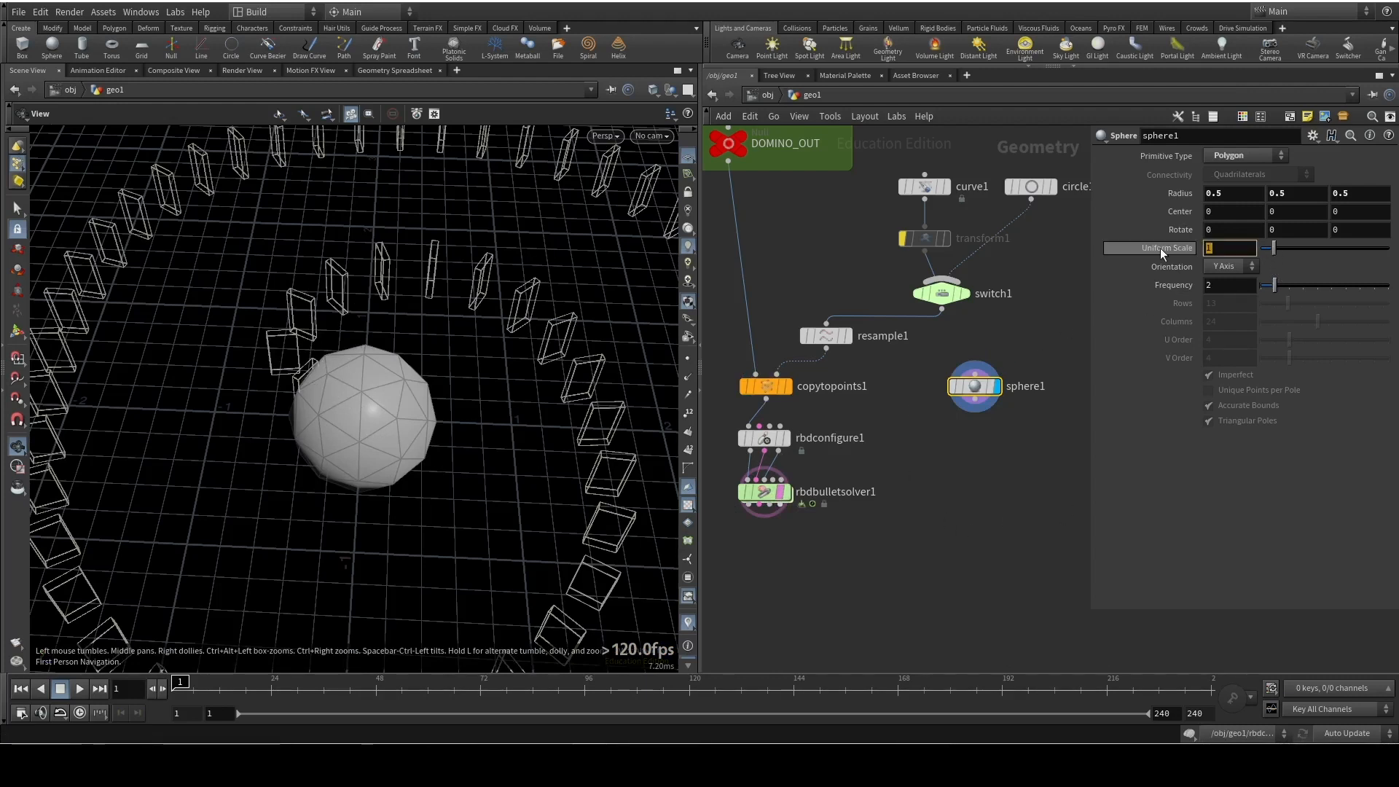
type("0.")
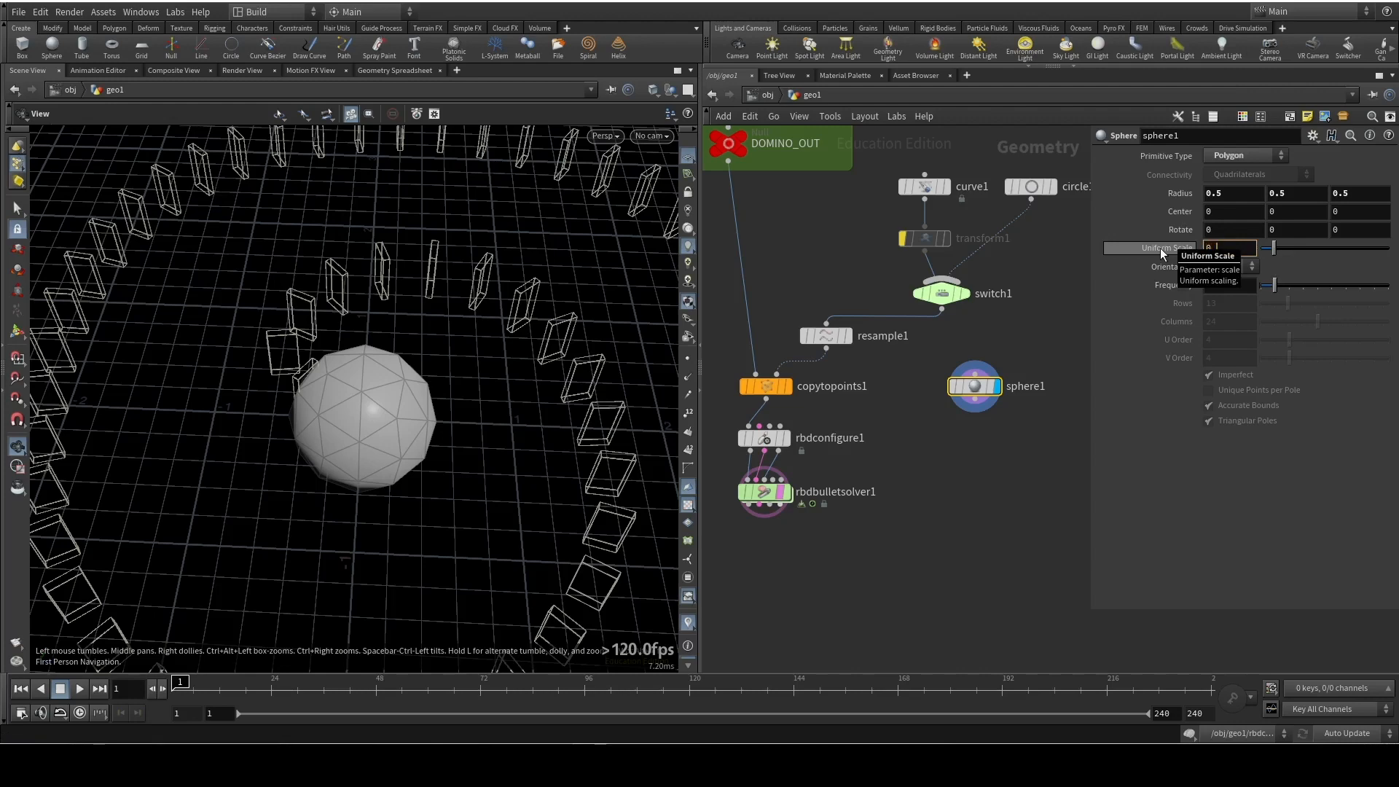
type("4")
key("Return")
left_click_drag(306, 556, 412, 312)
Add a Transform node fed by sphere1, line it up beneath the sphere and display it
left_click(977, 410)
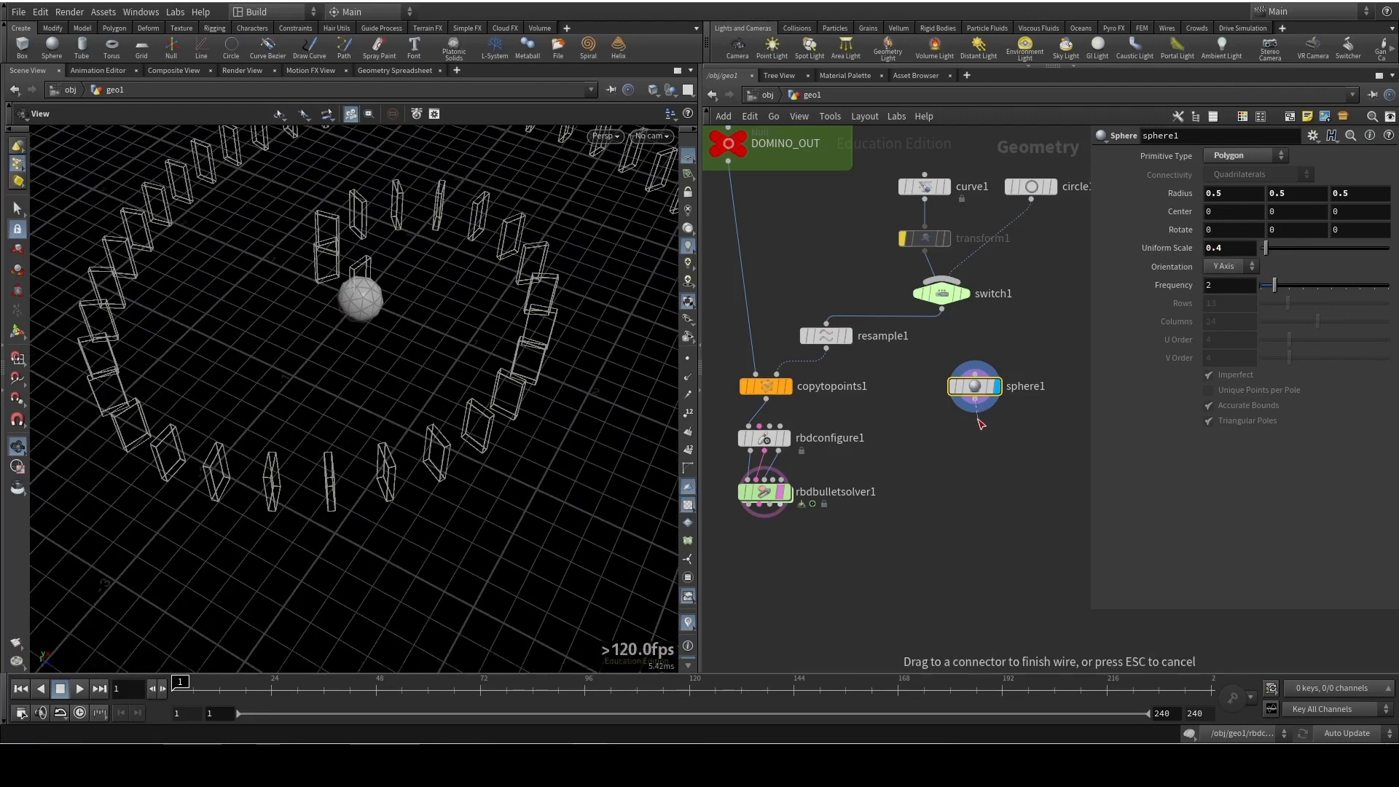
key("Tab")
type("tran")
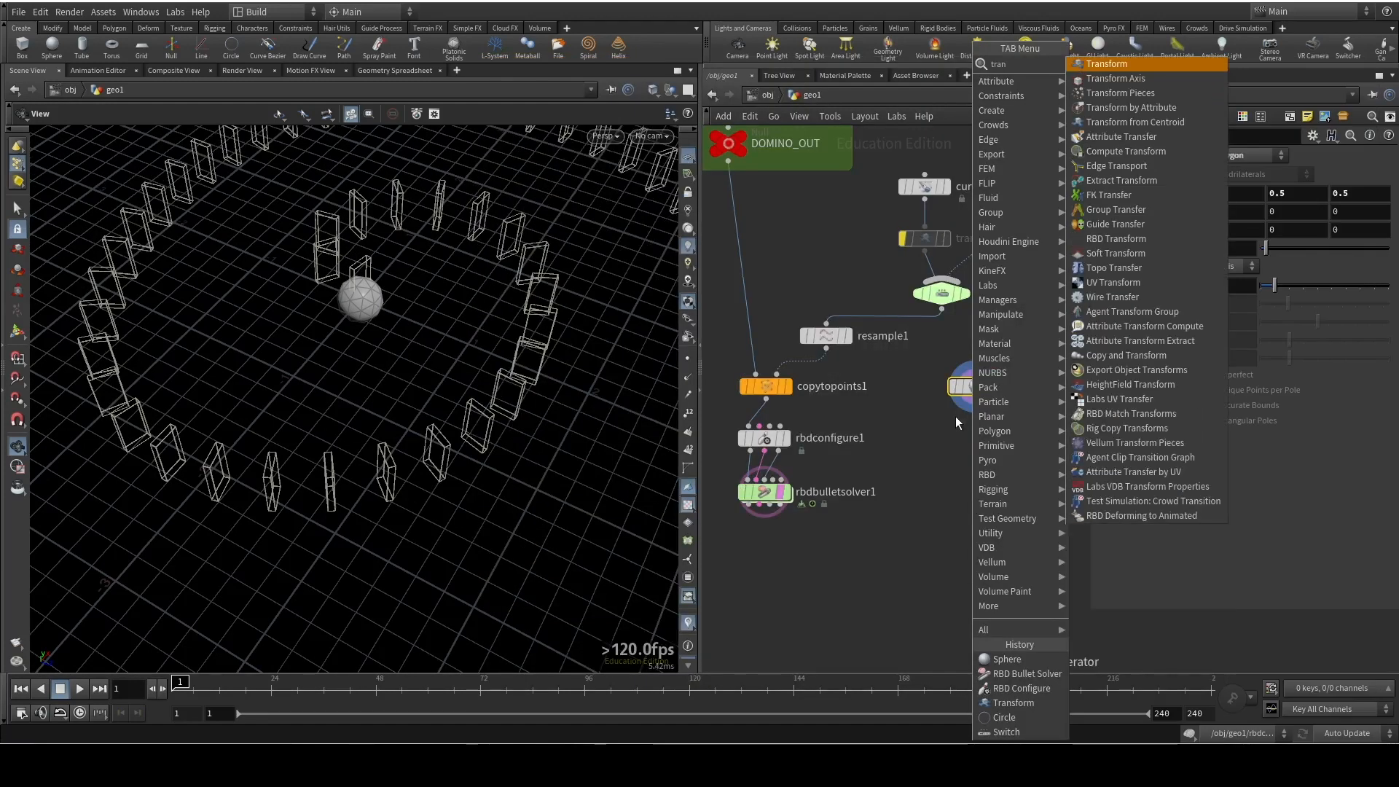
key("Return")
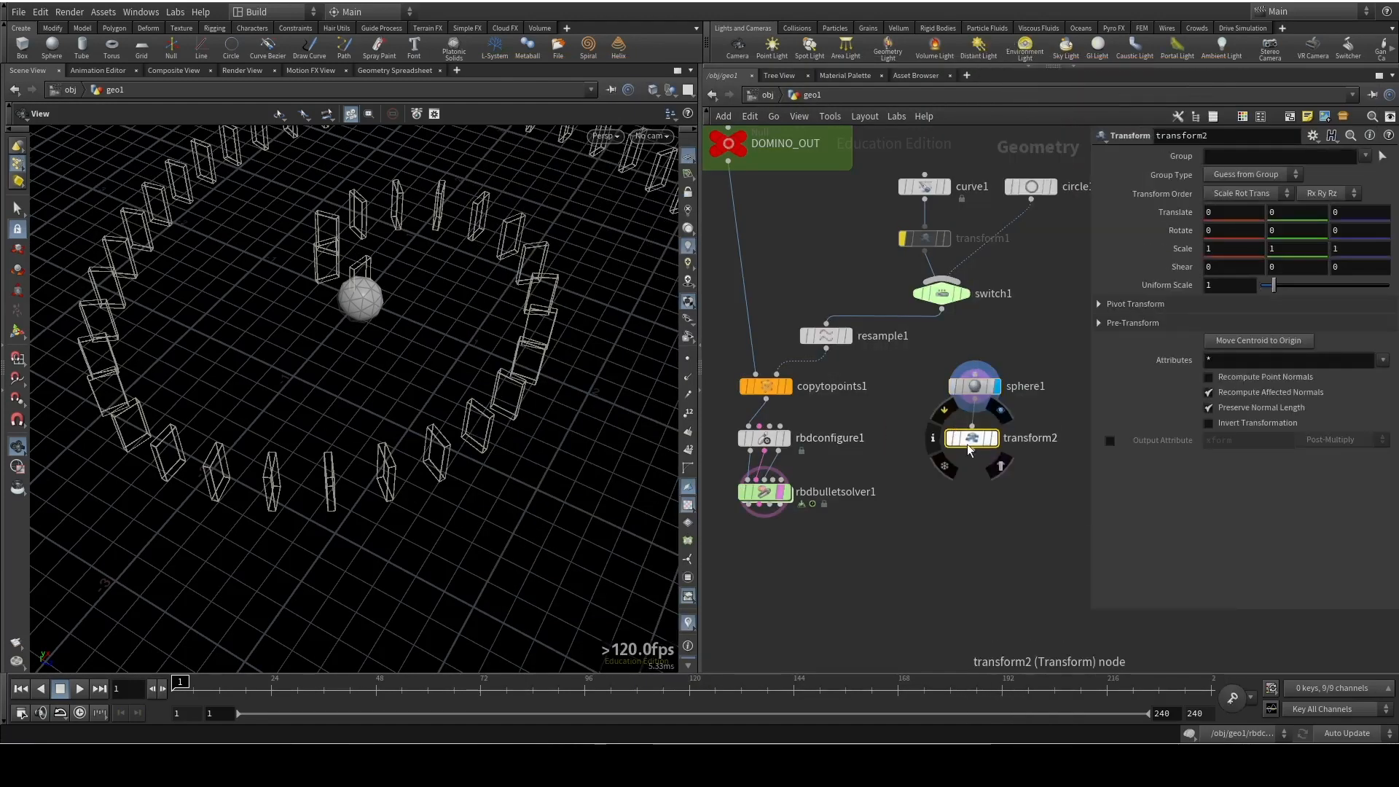
left_click_drag(972, 442, 984, 442)
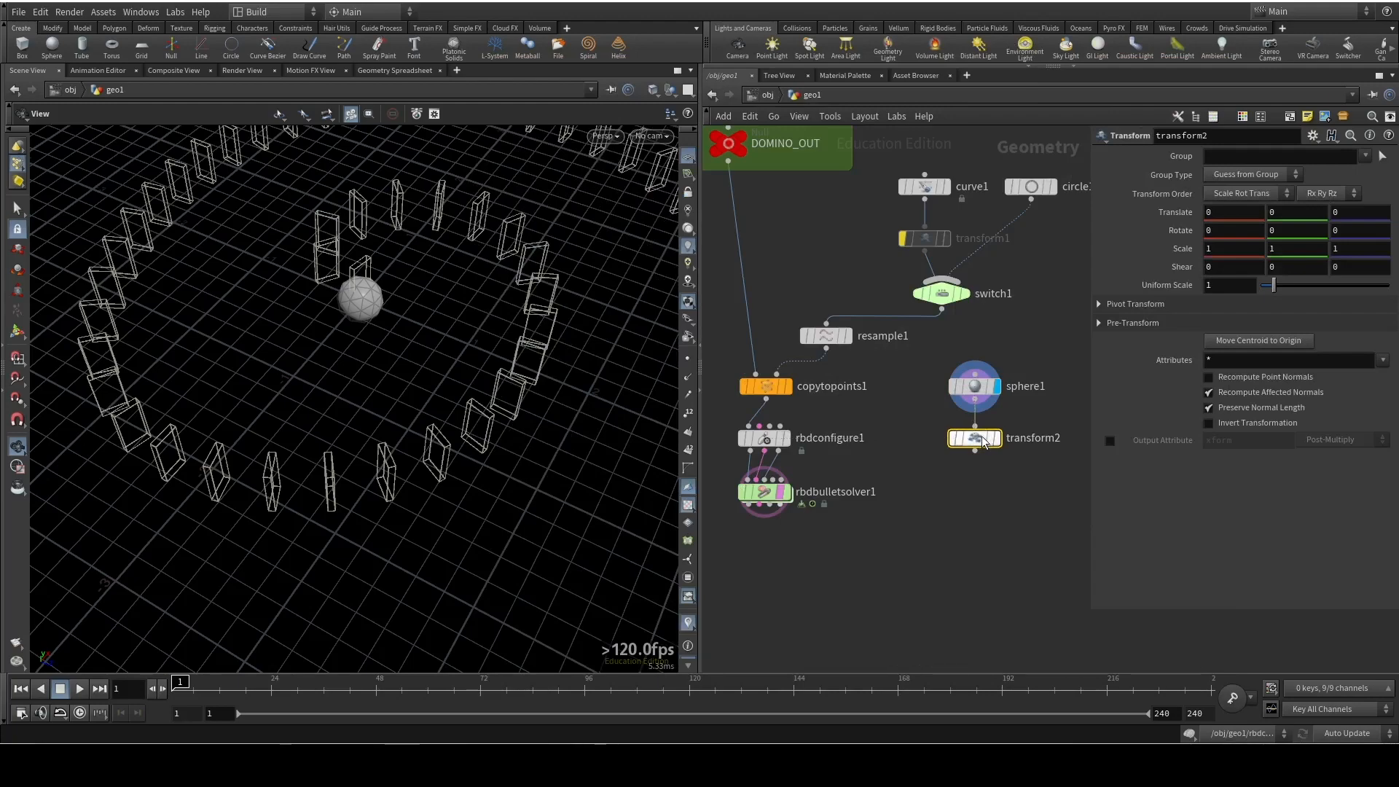
left_click(996, 438)
Offset the sphere from the dominoes by setting transform2's Translate to 0.3 in Y and 0.7 in Z
left_click_drag(126, 570, 217, 604)
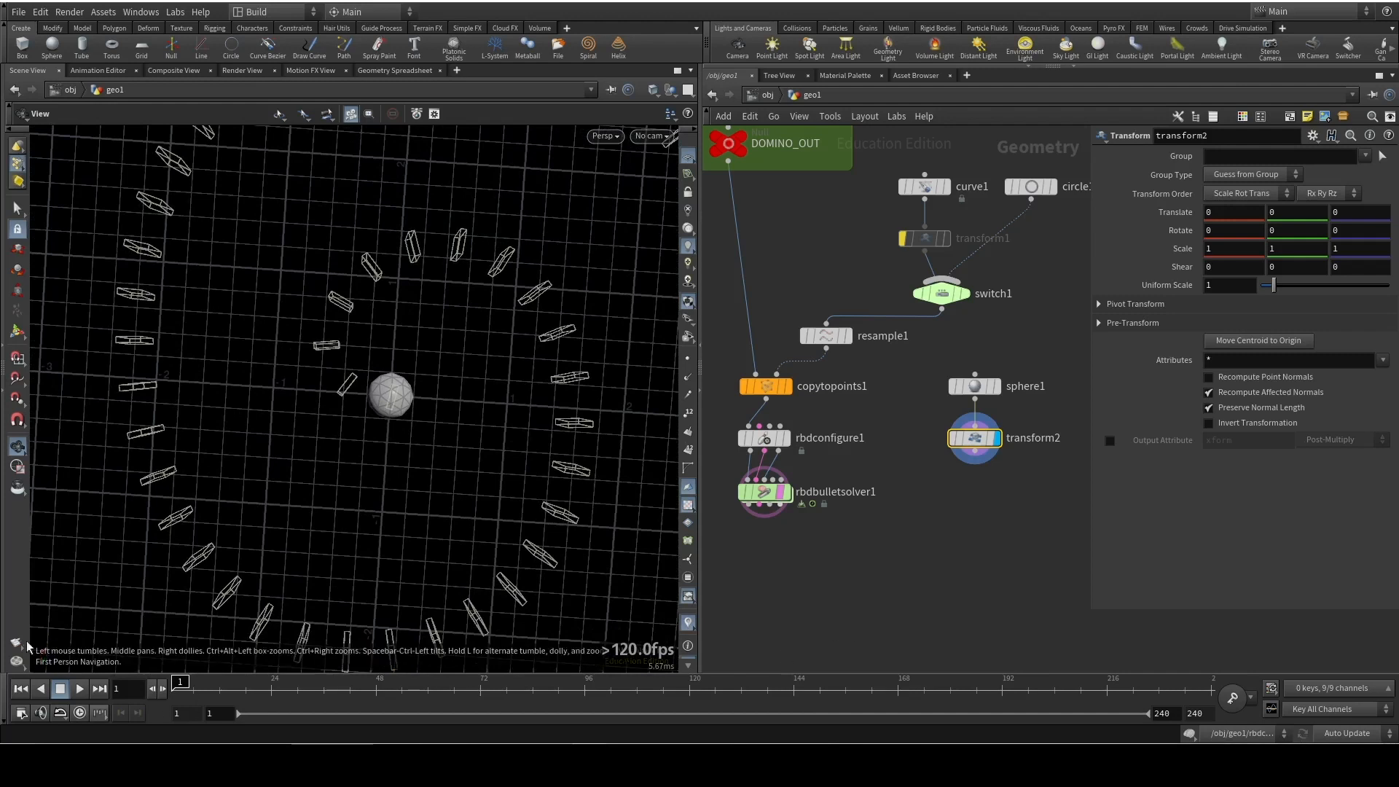
key("ctrl")
left_click(841, 570)
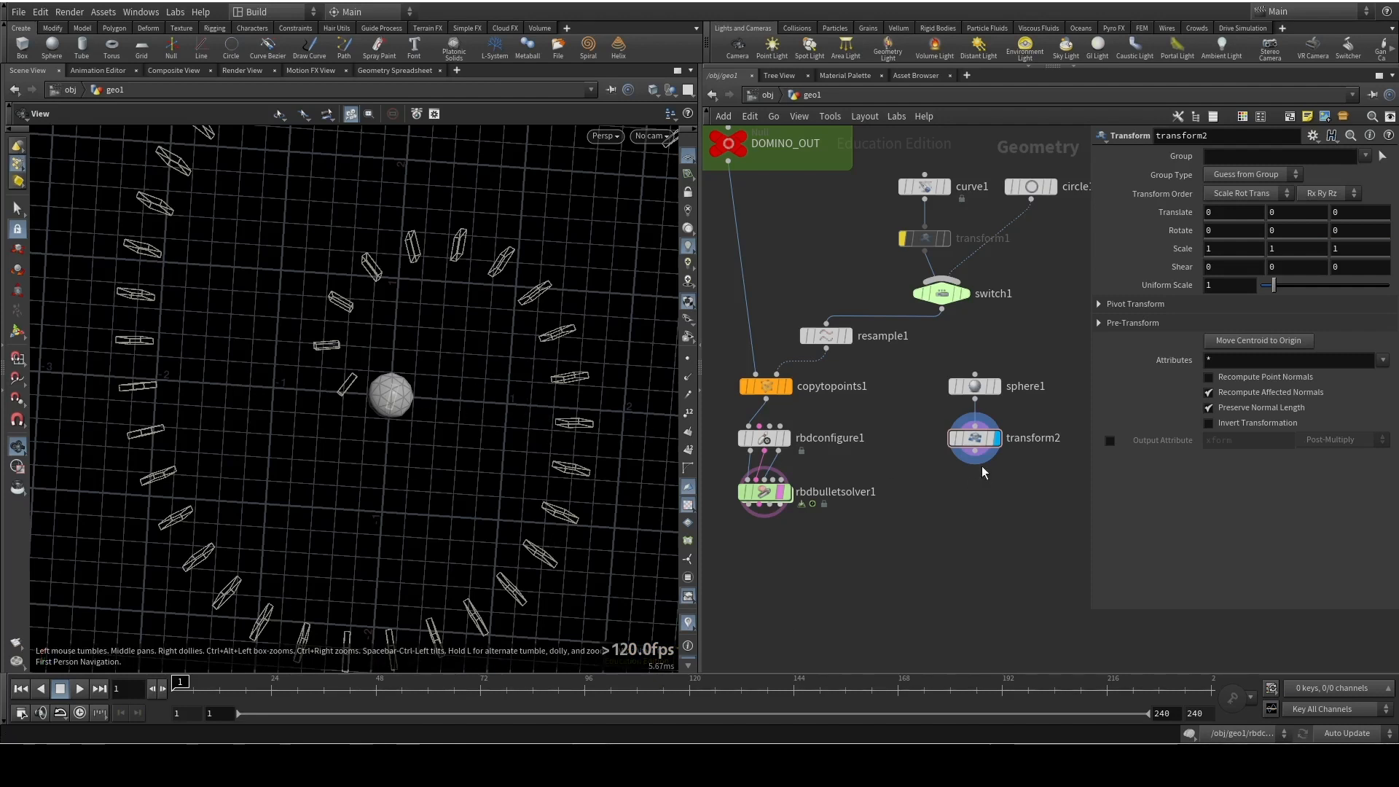
middle_click_drag(1348, 210, 1310, 263)
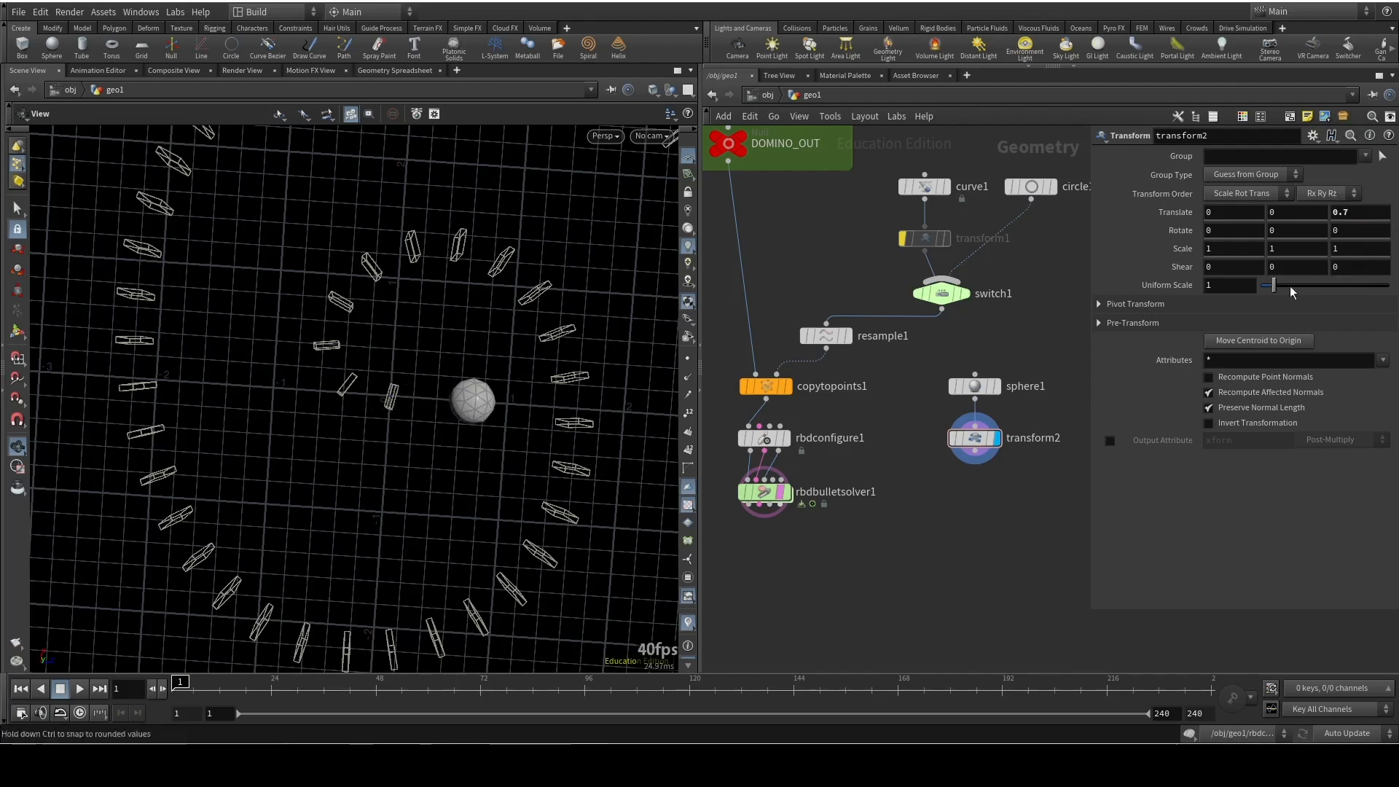
left_click_drag(500, 503, 452, 437)
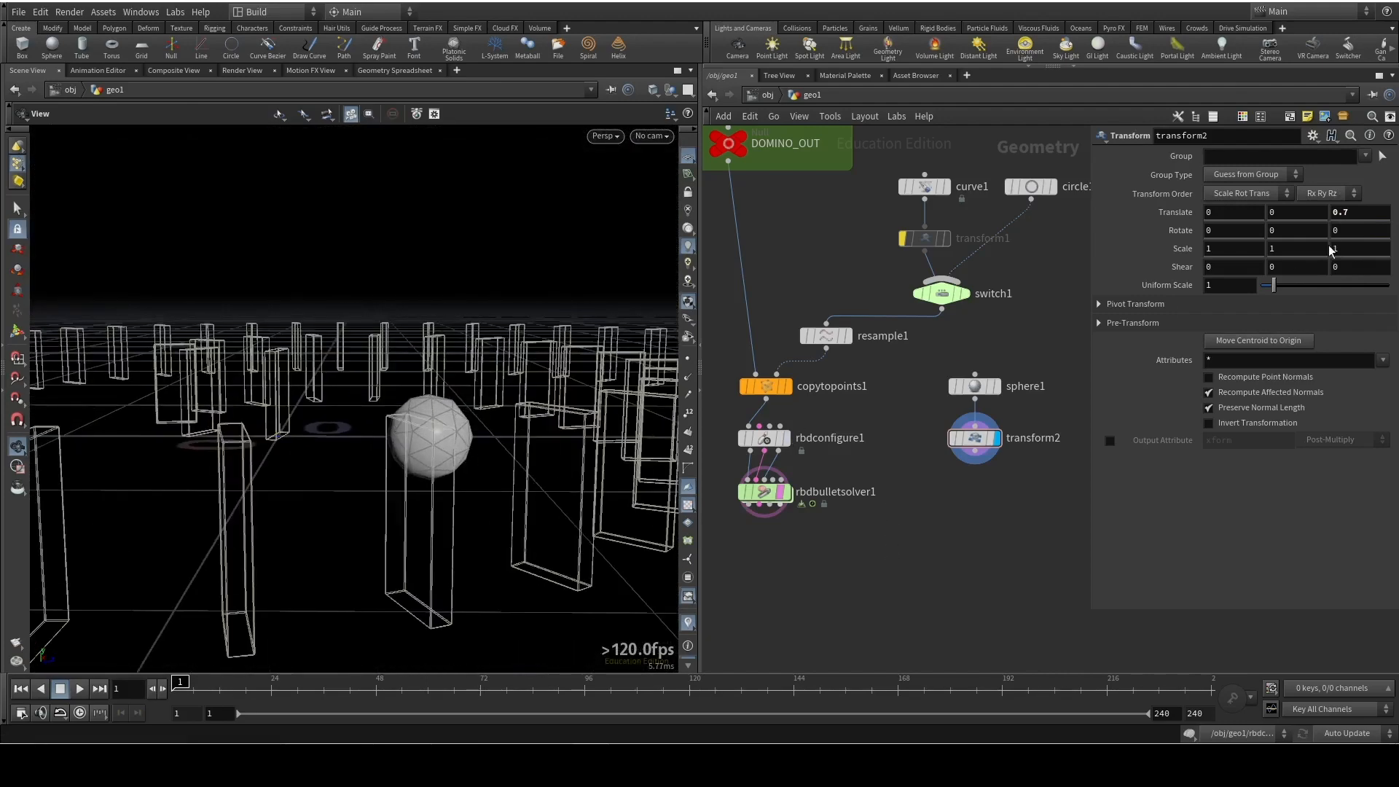
middle_click(1286, 209)
mouse_move(1286, 210)
middle_mouse_down()
mouse_move(1322, 210)
mouse_move(1275, 226)
middle_mouse_up()
mouse_move(503, 430)
left_mouse_down()
mouse_move(521, 437)
mouse_move(584, 403)
mouse_move(598, 442)
mouse_move(484, 459)
mouse_move(510, 437)
left_mouse_up()
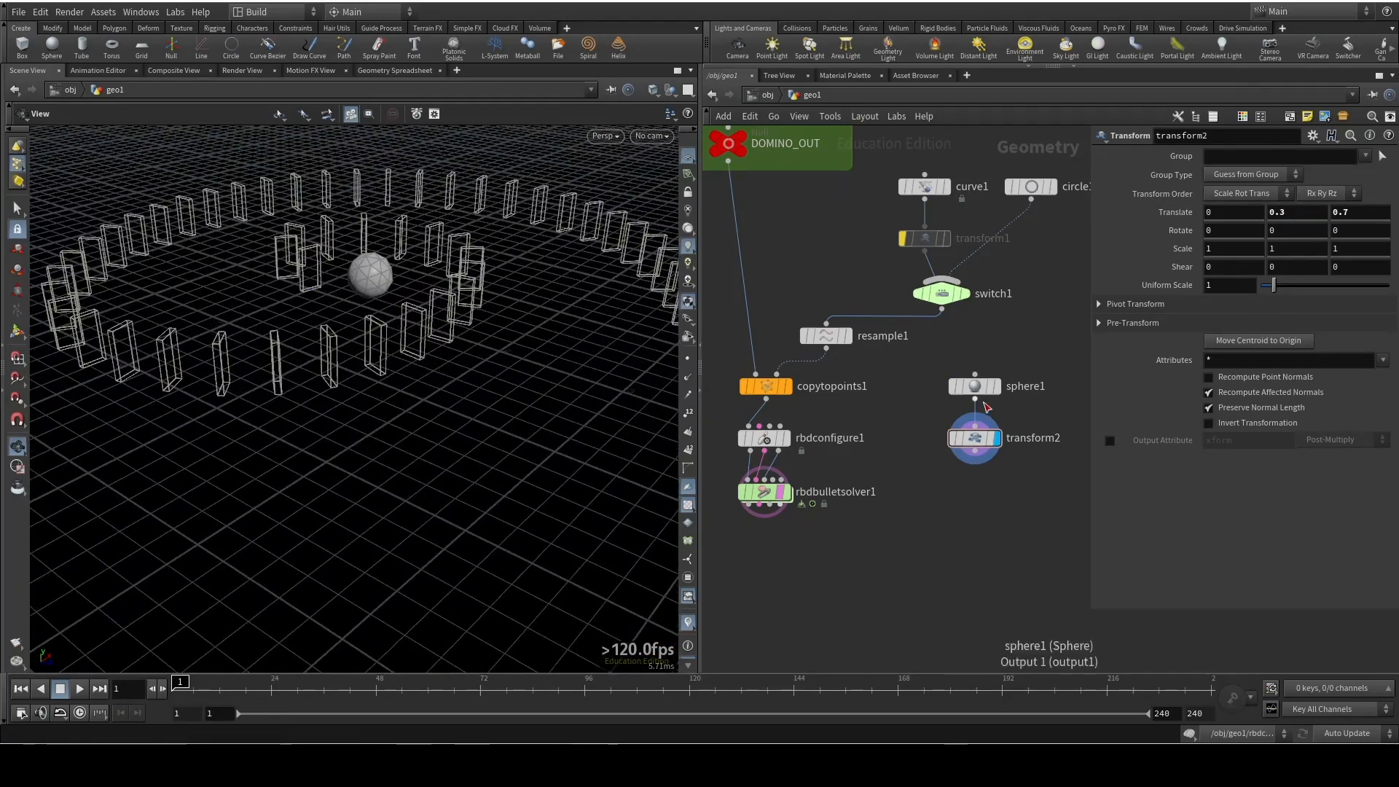
Set sphere1's Frequency to 10 to give it a smoother surface
left_click(975, 386)
left_click_drag(1278, 286, 1388, 285)
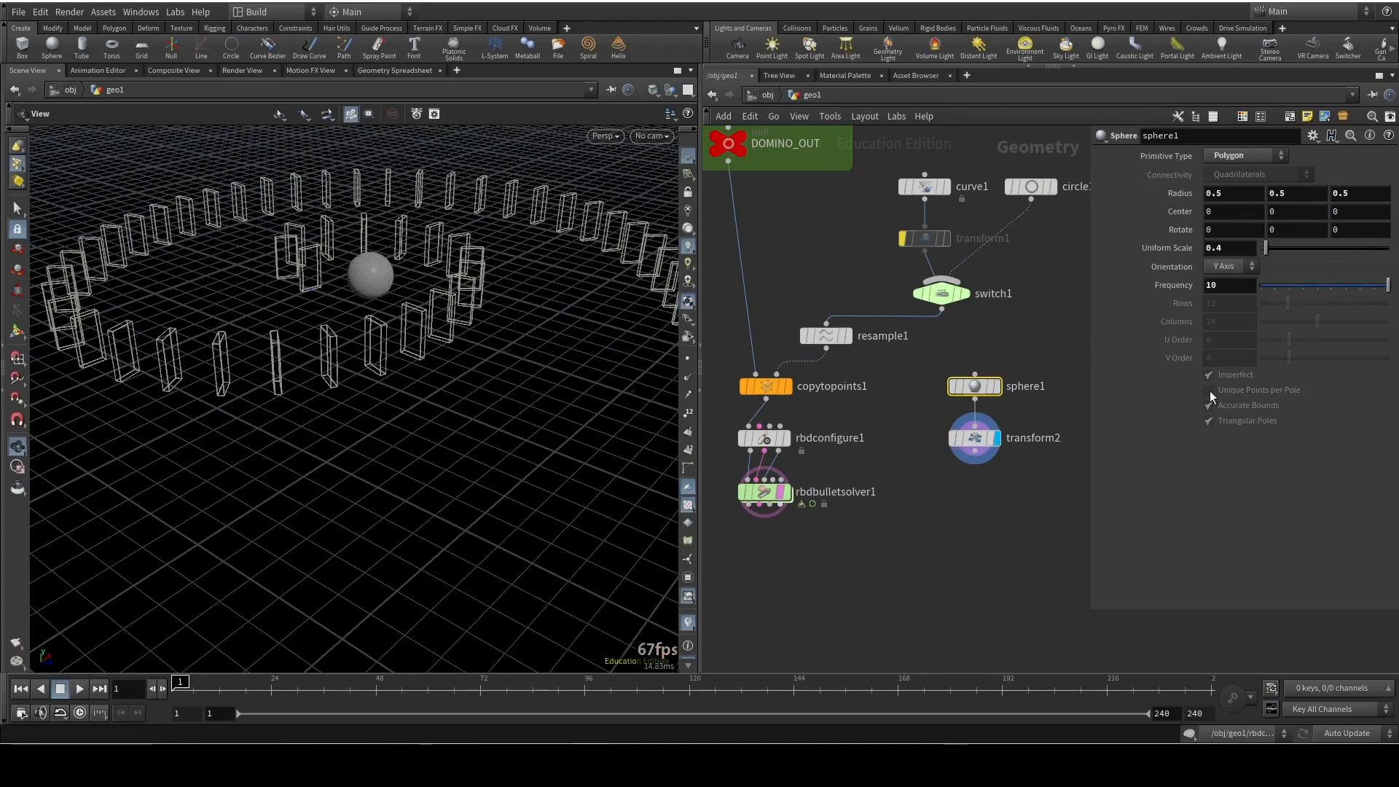
left_click_drag(443, 335, 496, 359)
right_click_drag(496, 359, 419, 155)
mouse_move(269, 380)
left_mouse_down()
mouse_move(299, 344)
mouse_move(128, 401)
mouse_move(231, 348)
mouse_move(605, 331)
left_mouse_up()
right_click_drag(606, 331, 509, 510)
mouse_move(641, 203)
right_mouse_down()
mouse_move(608, 287)
mouse_move(509, 400)
right_mouse_up()
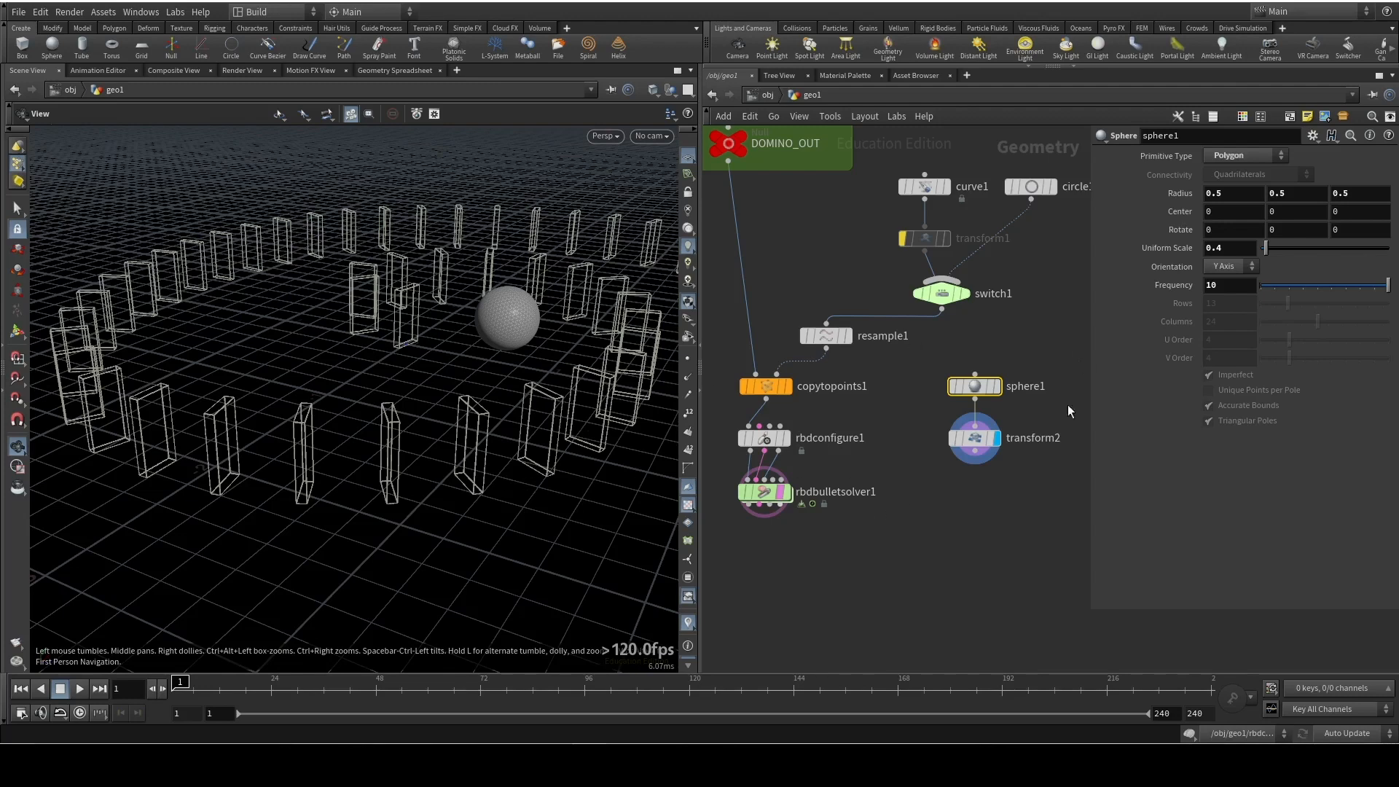
Add an RBD Configure node fed by transform2 and display it
left_click(975, 452)
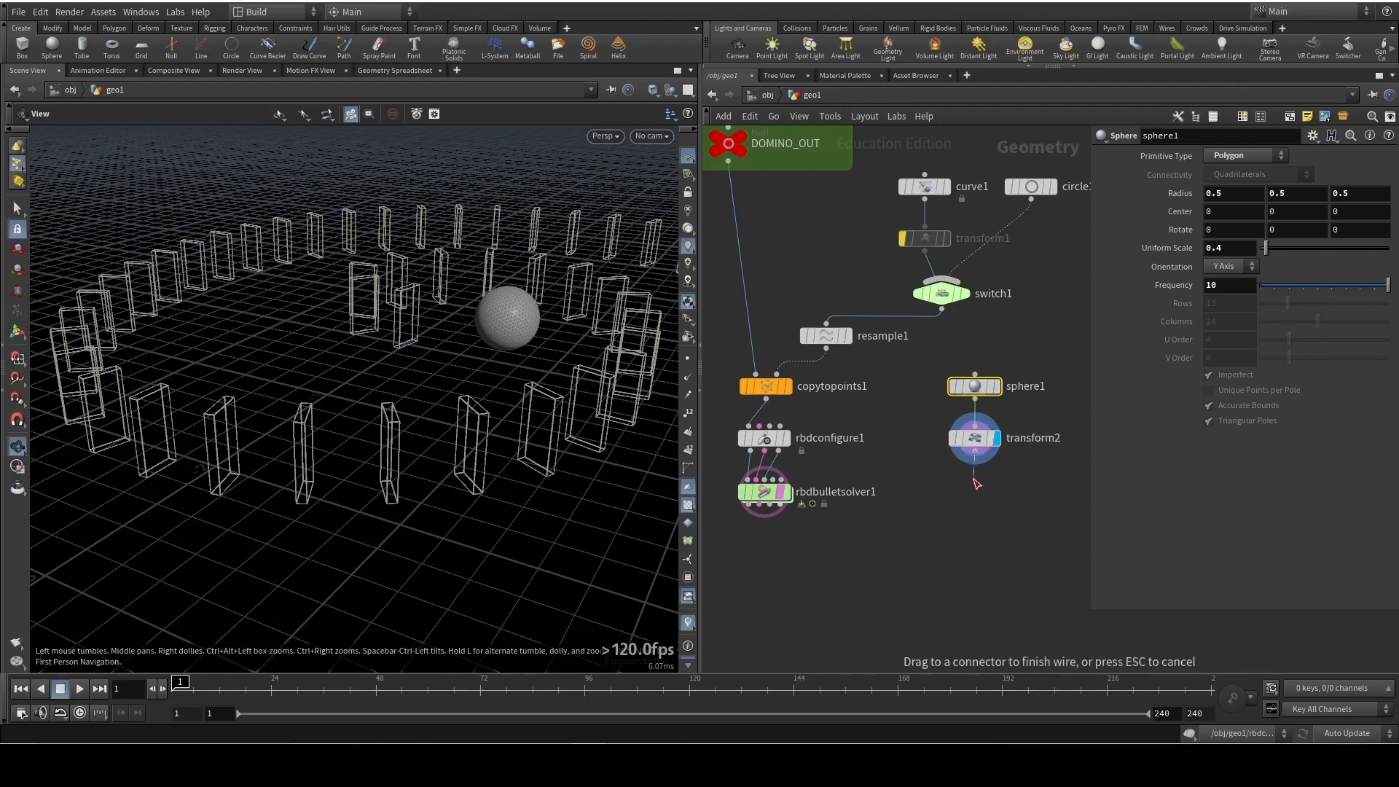
key("Tab")
type("rbd")
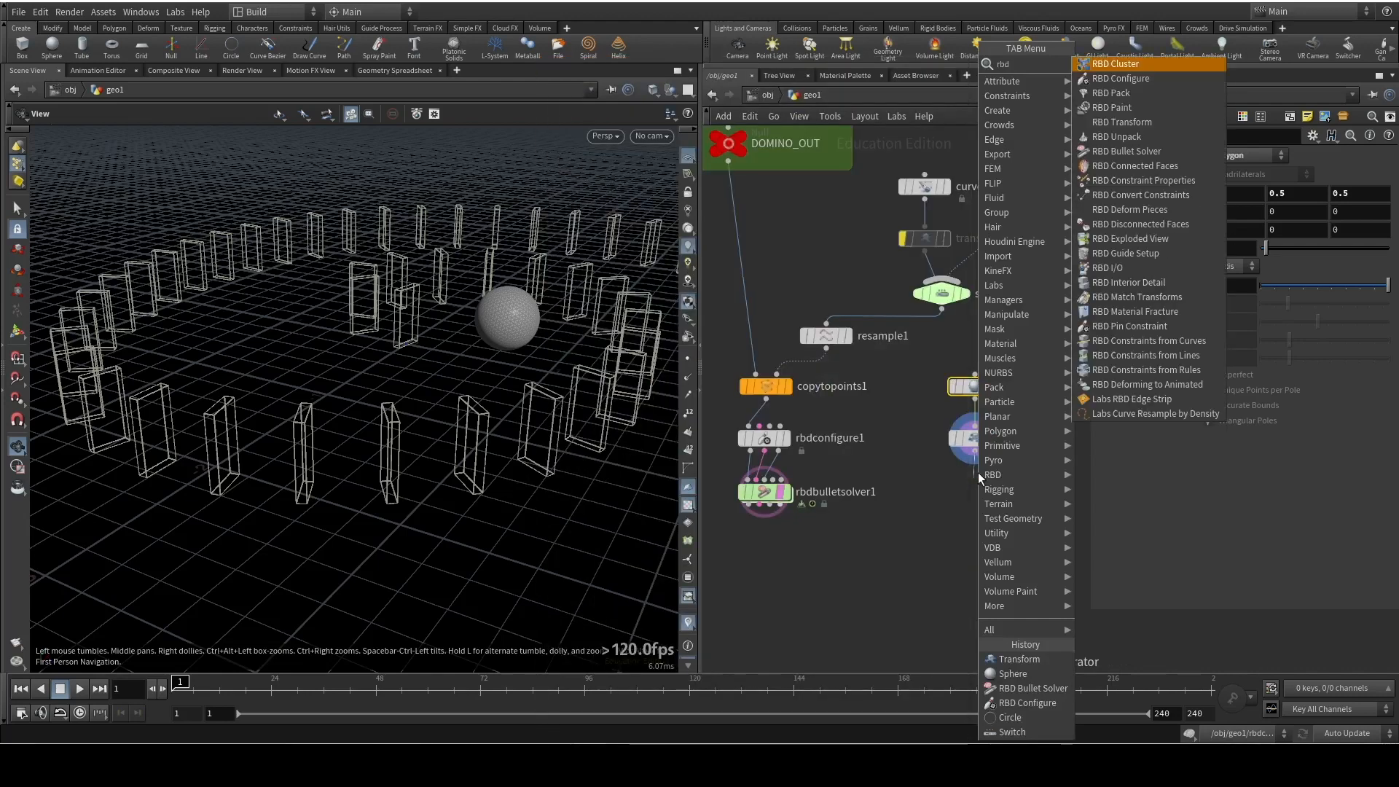
left_click(1174, 80)
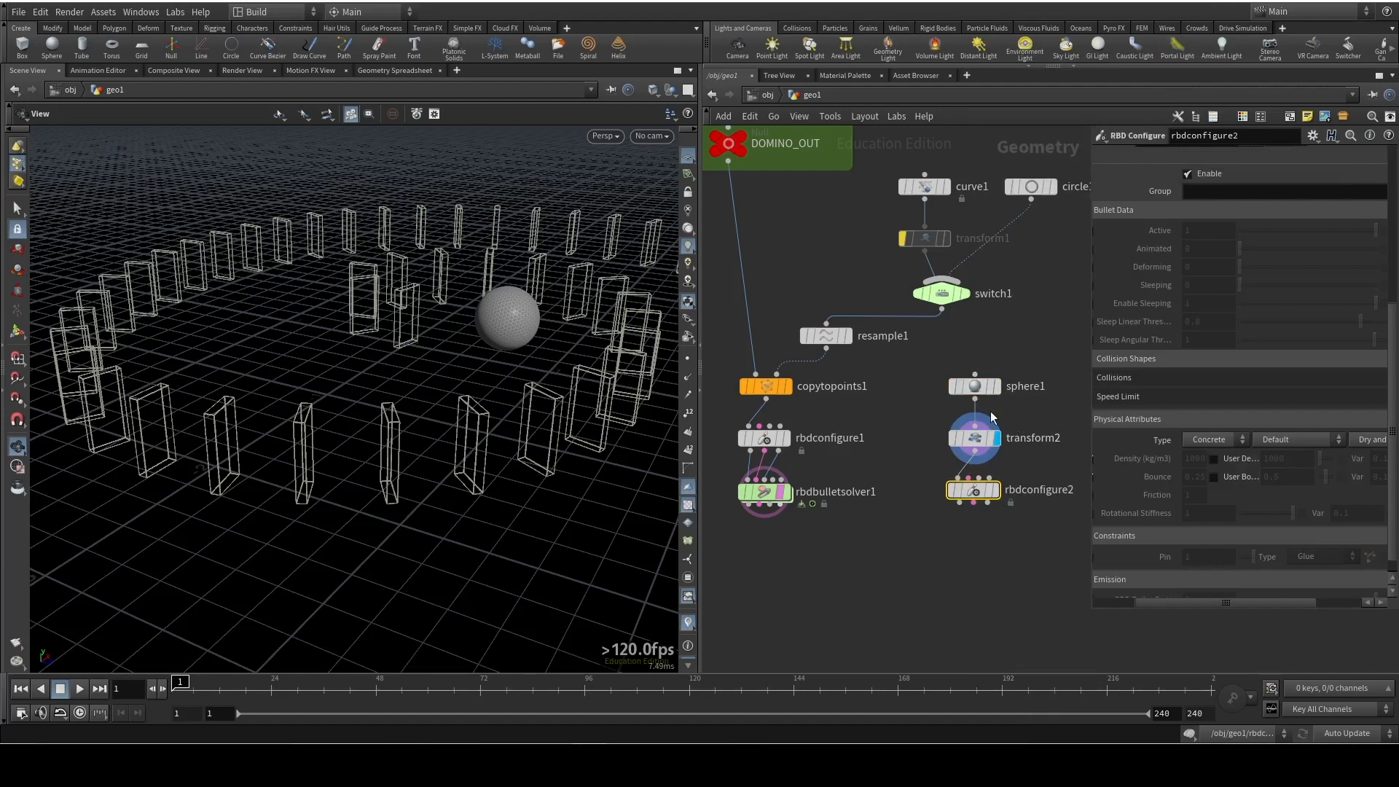
scroll(1113, 334, "up", 3)
scroll(1112, 329, "down", 4)
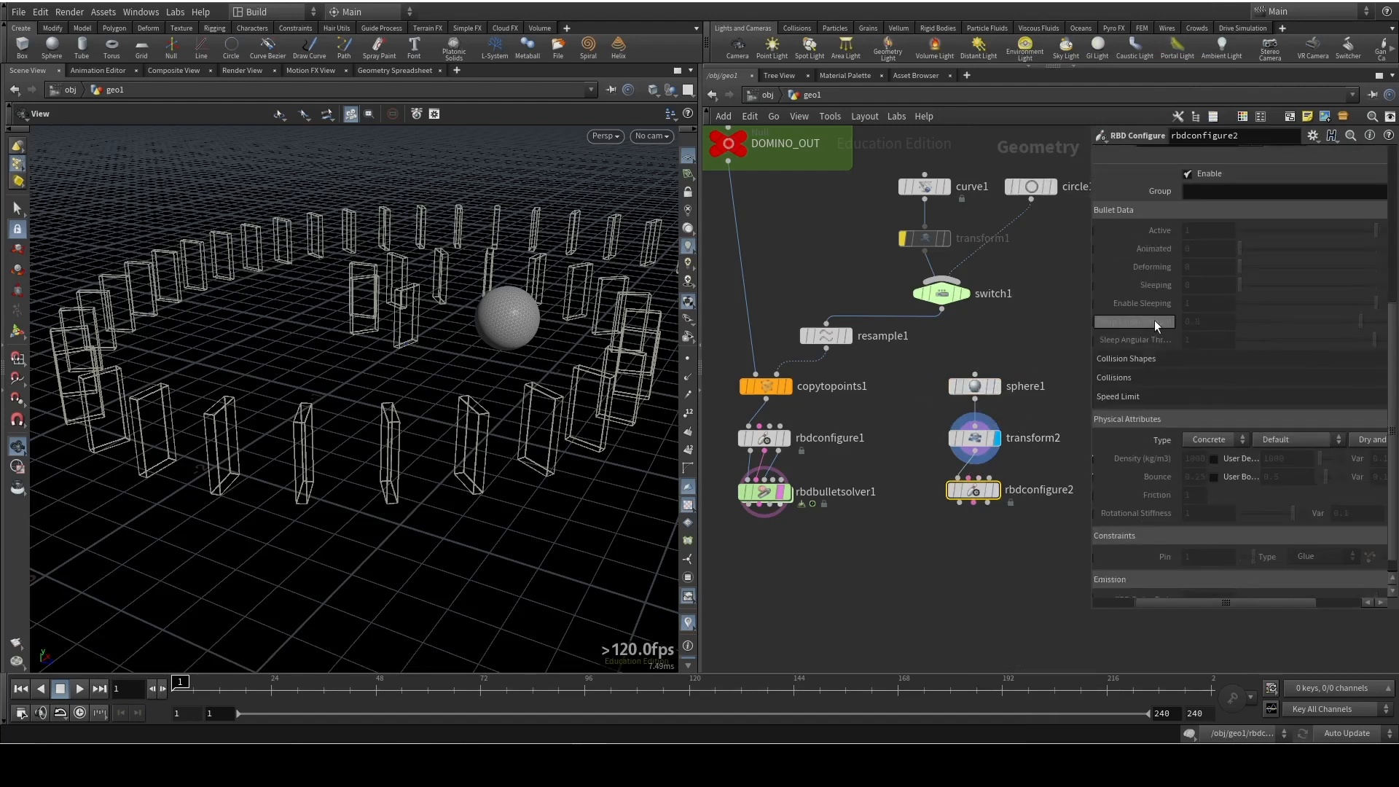
mouse_move(998, 489)
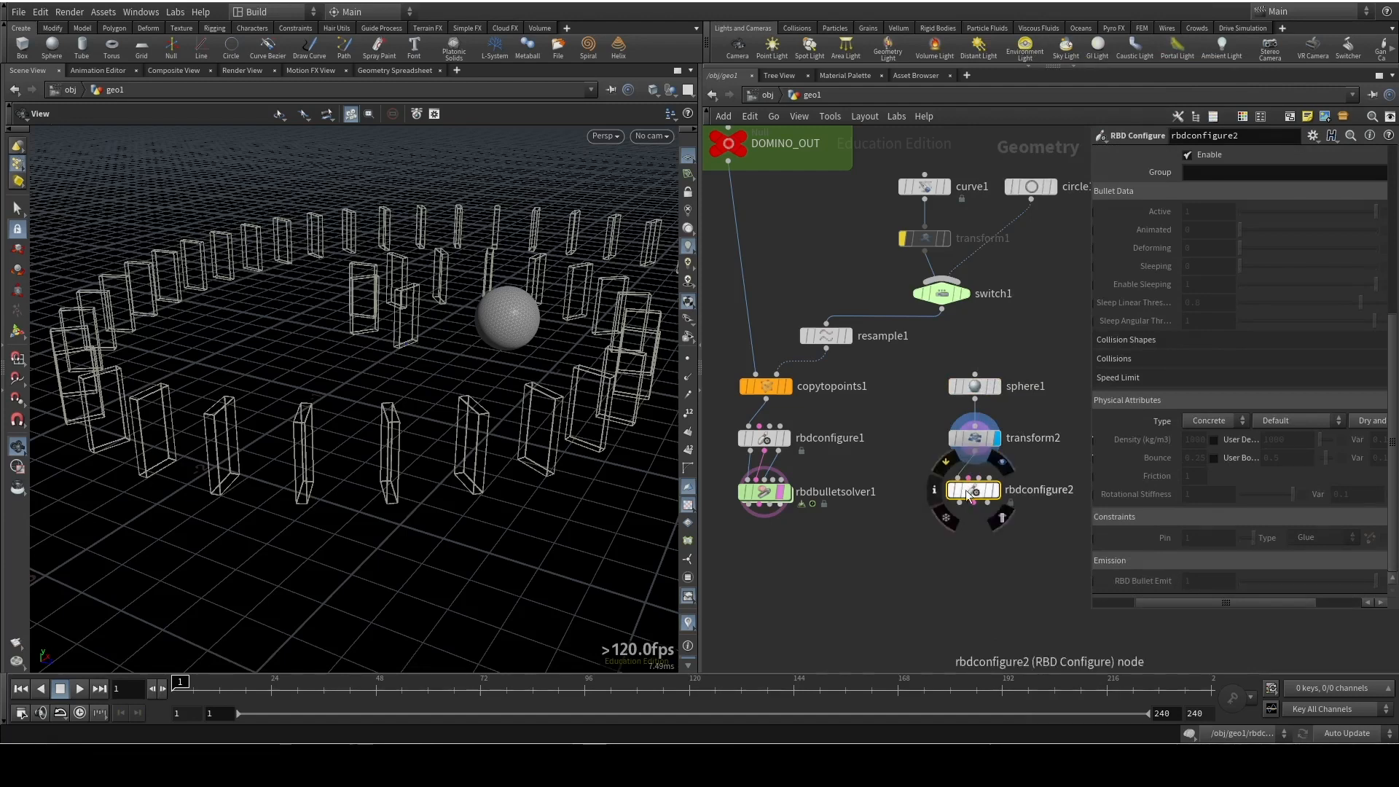
left_click(996, 490)
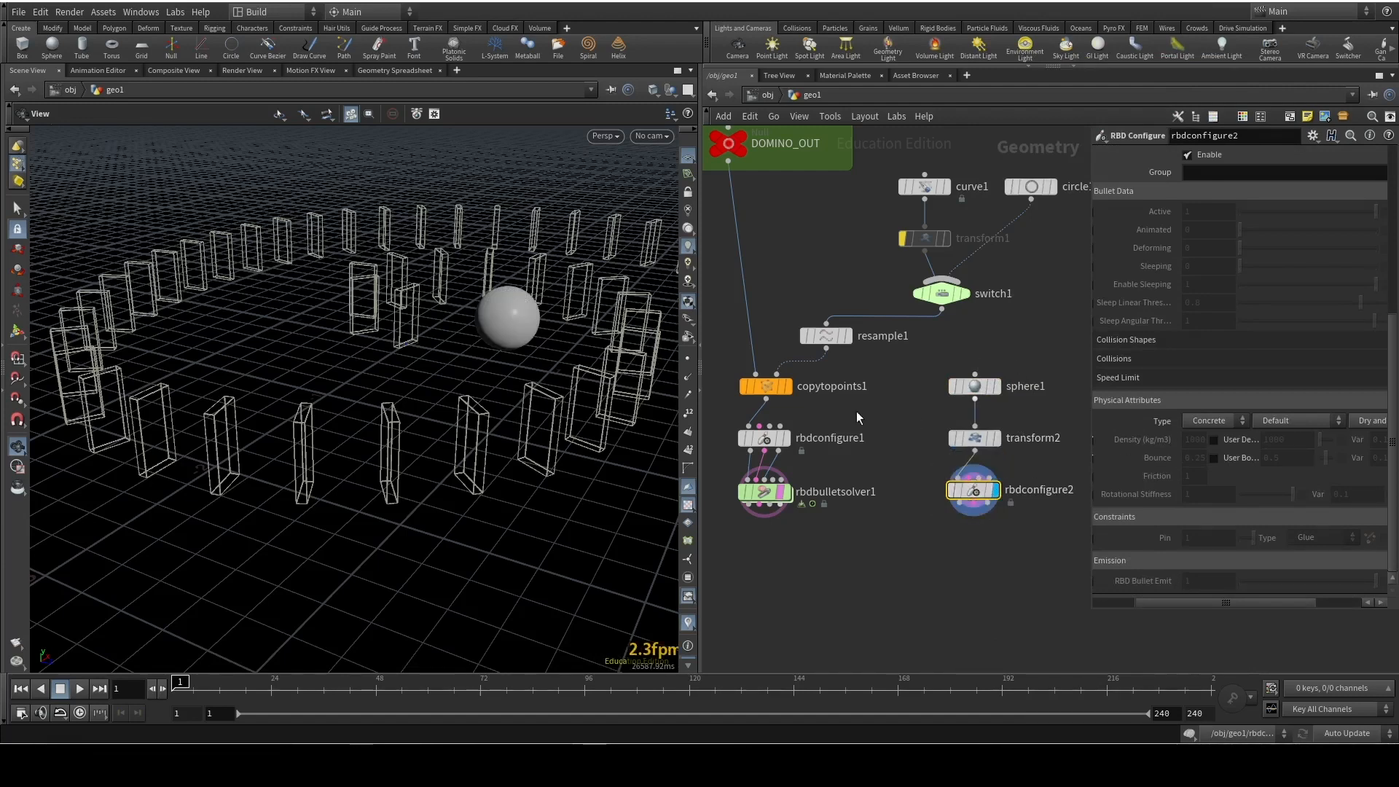
Set rbdconfigure2's physical attribute Type to Metal with the Gold preset
left_click(1220, 421)
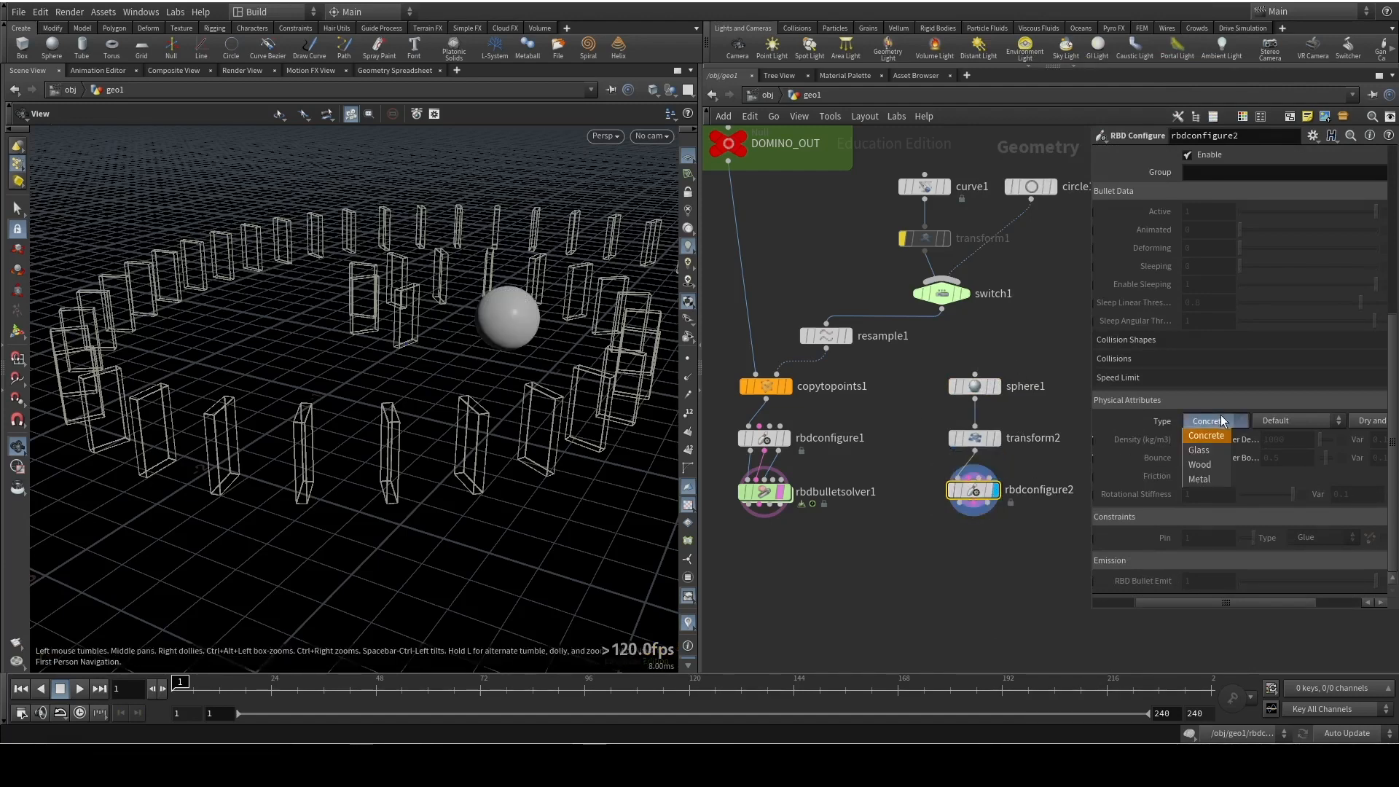
left_click(1223, 476)
left_click(1274, 423)
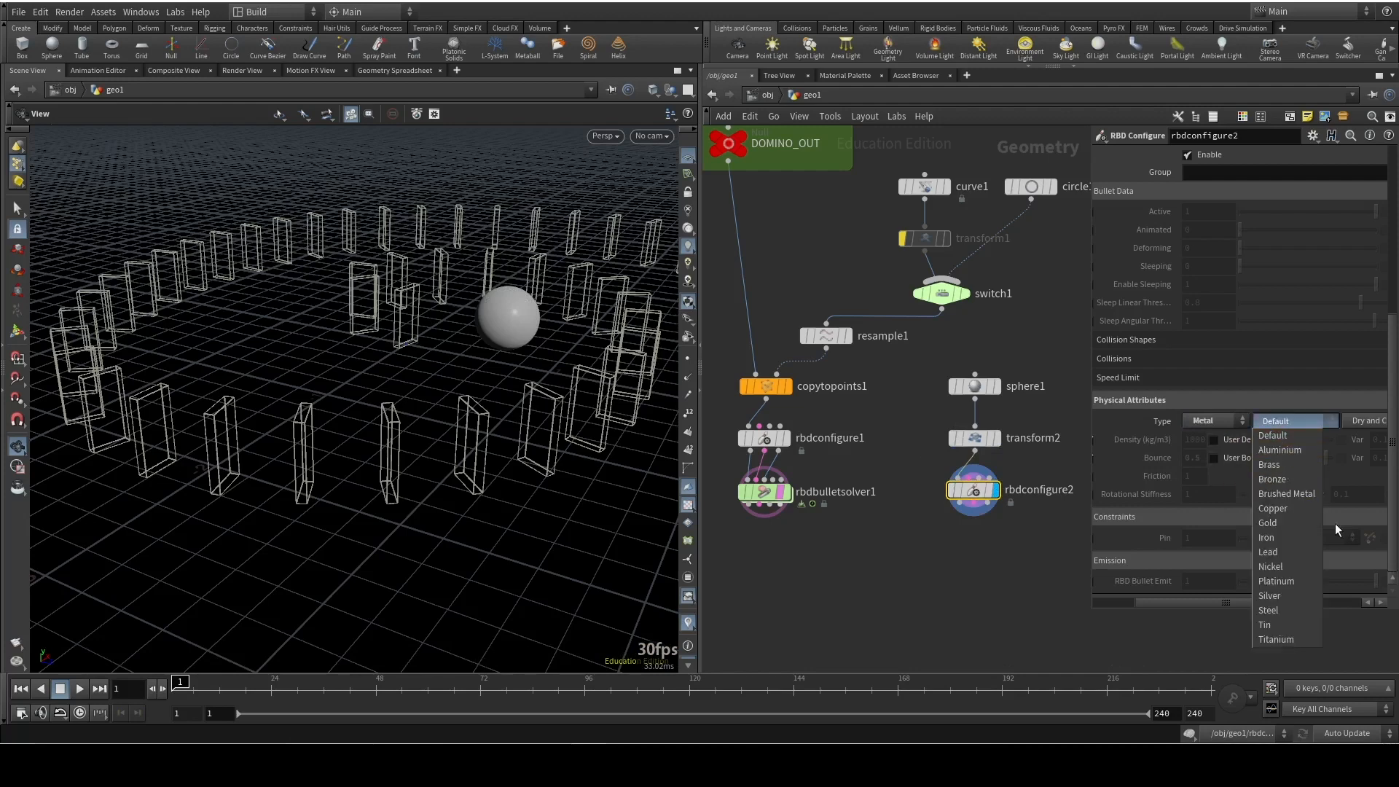
left_click(1297, 525)
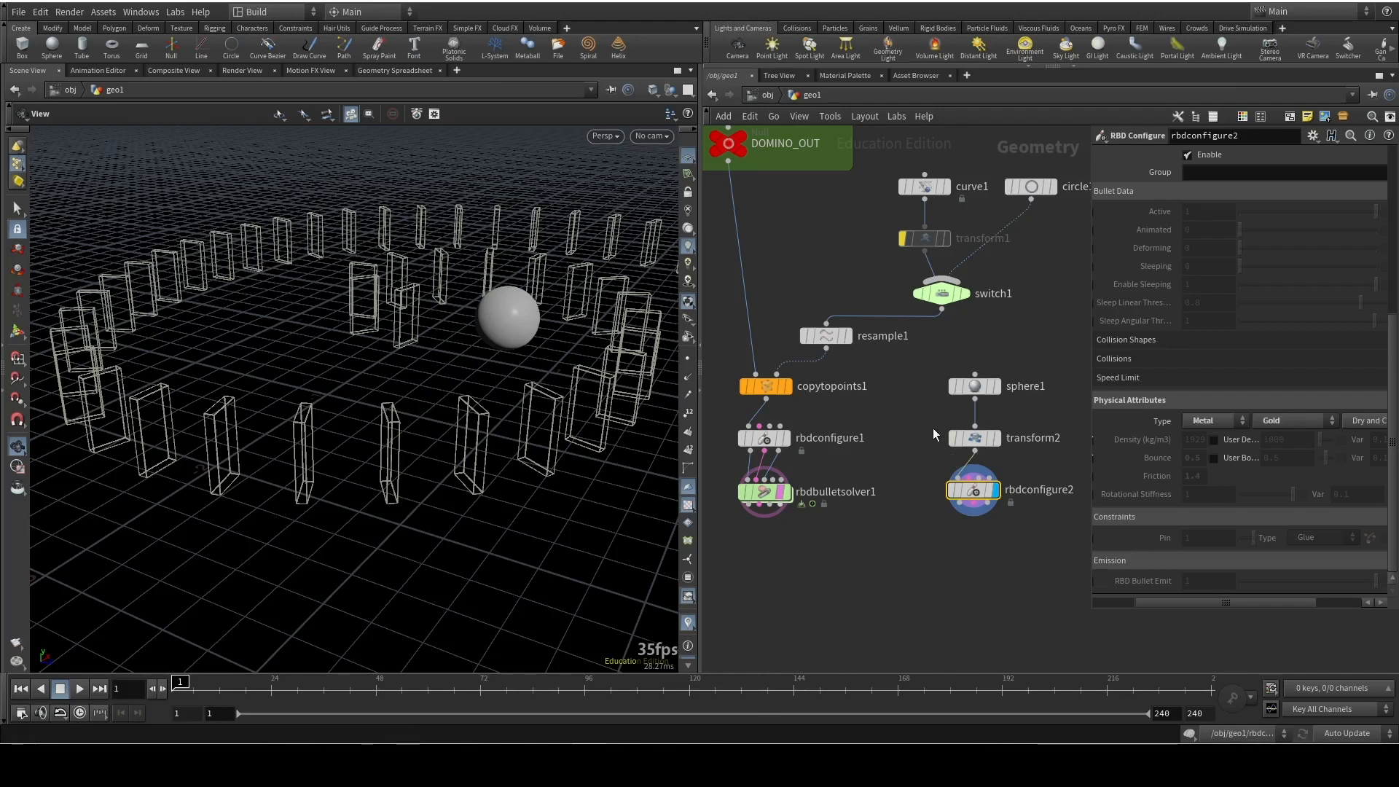
Move rbdconfigure1 level with rbdconfigure2, place rbdbulletsolver1 well below it and cut the wires between rbdconfigure1 and the solver
mouse_move(763, 494)
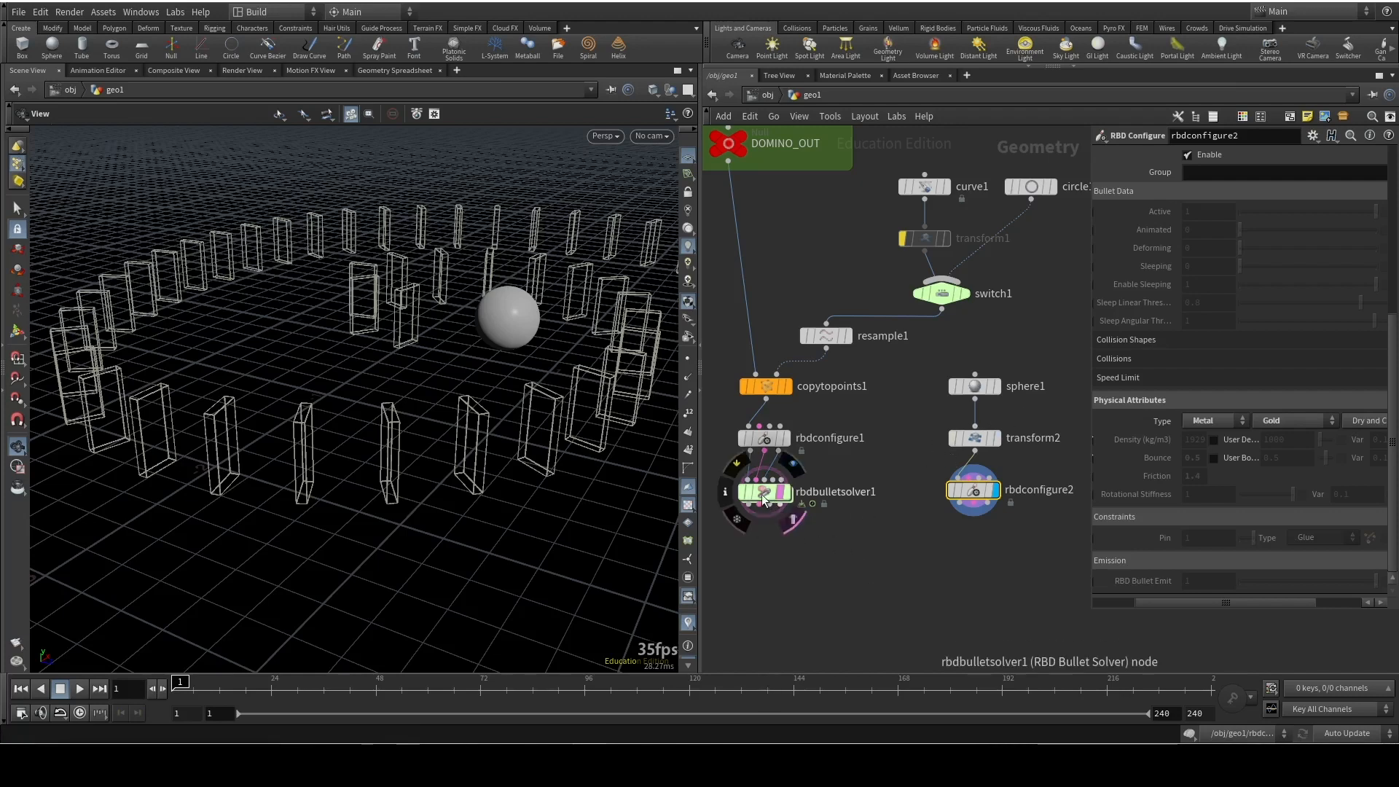
left_click_drag(770, 443, 774, 501, "ctrl")
mouse_move(776, 548)
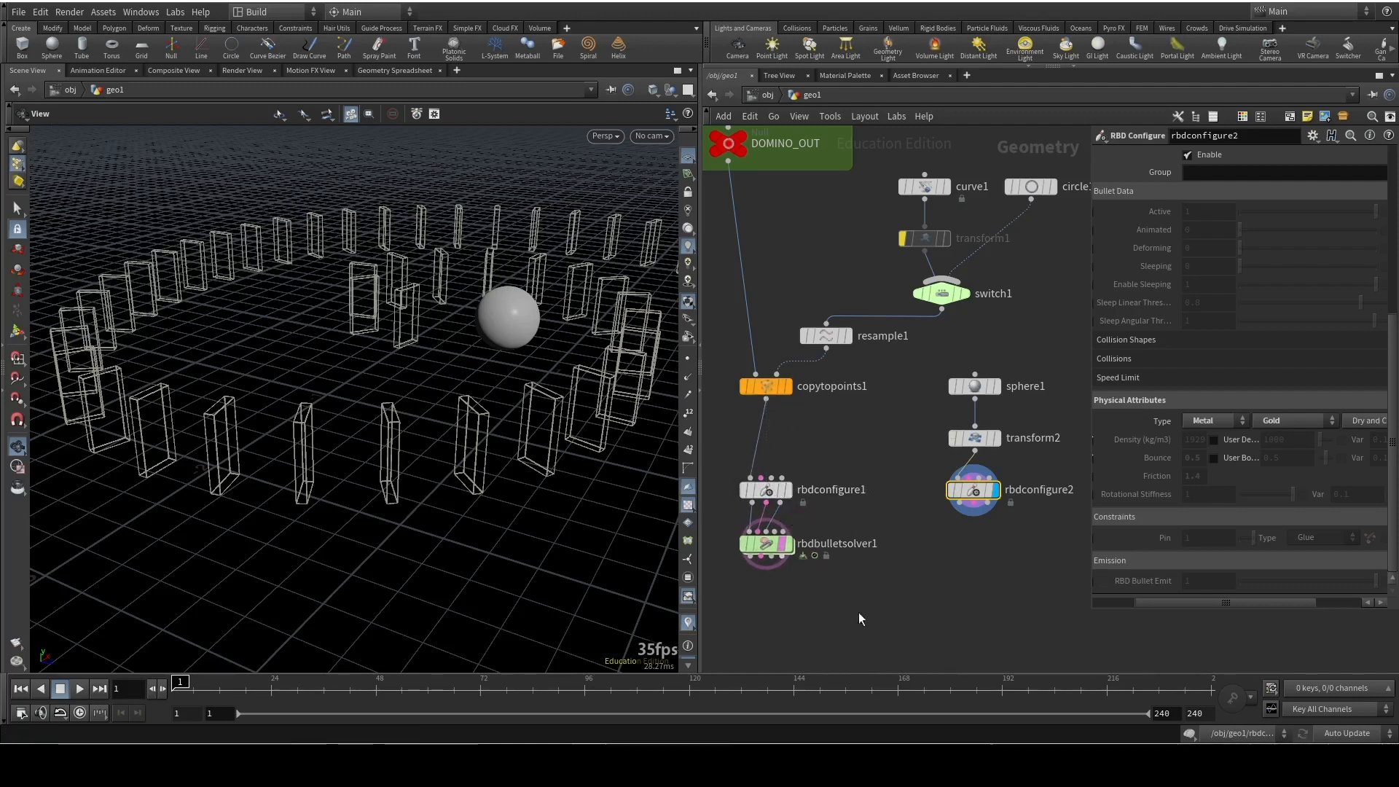
left_click_drag(776, 548, 836, 655)
key("y")
mouse_move(869, 563)
left_mouse_down()
mouse_move(688, 592)
mouse_move(776, 559)
left_mouse_up()
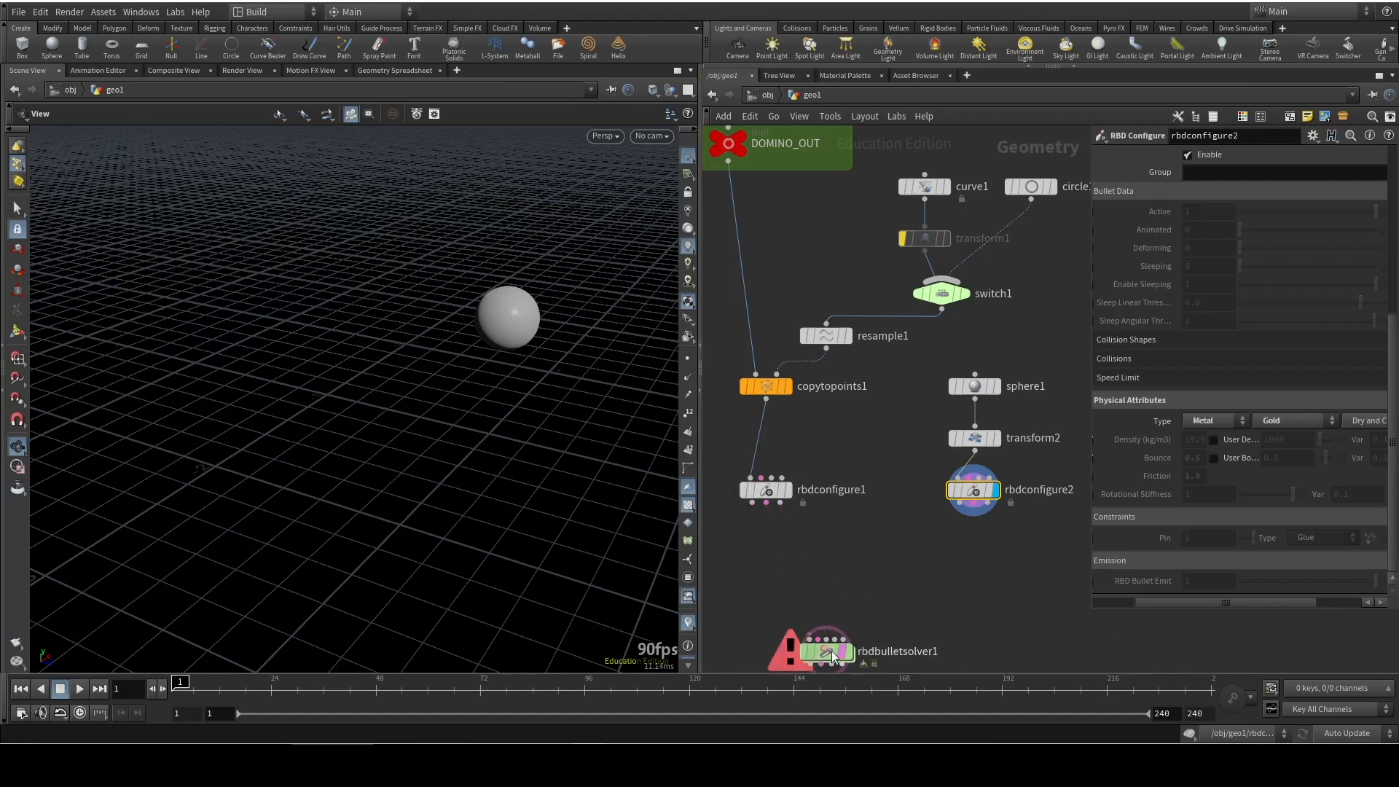
Position rbdbulletsolver1 below and between the two RBD Configure nodes and select it
scroll(939, 603, "down", 5)
middle_click_drag(958, 580, 930, 487)
left_click(889, 553)
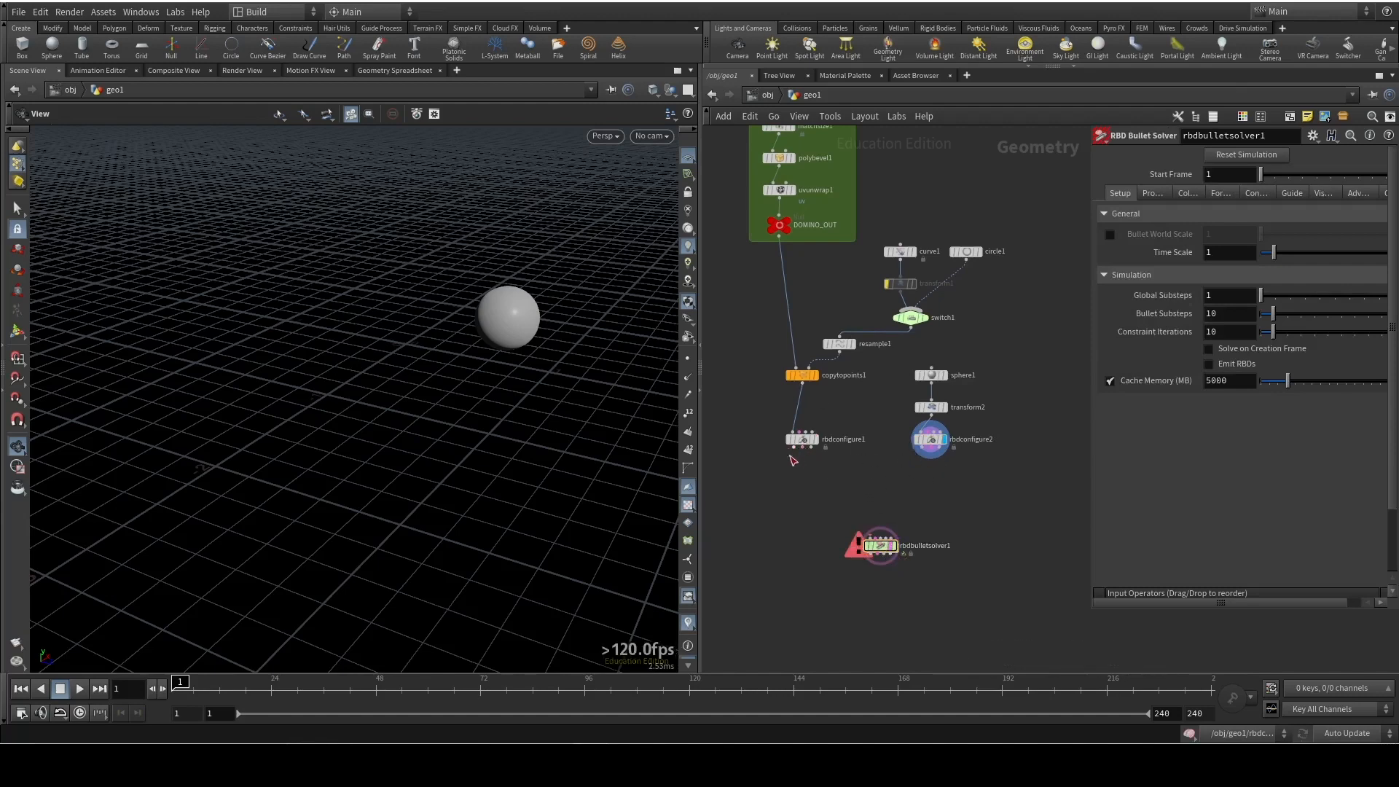
scroll(855, 481, "up", 3)
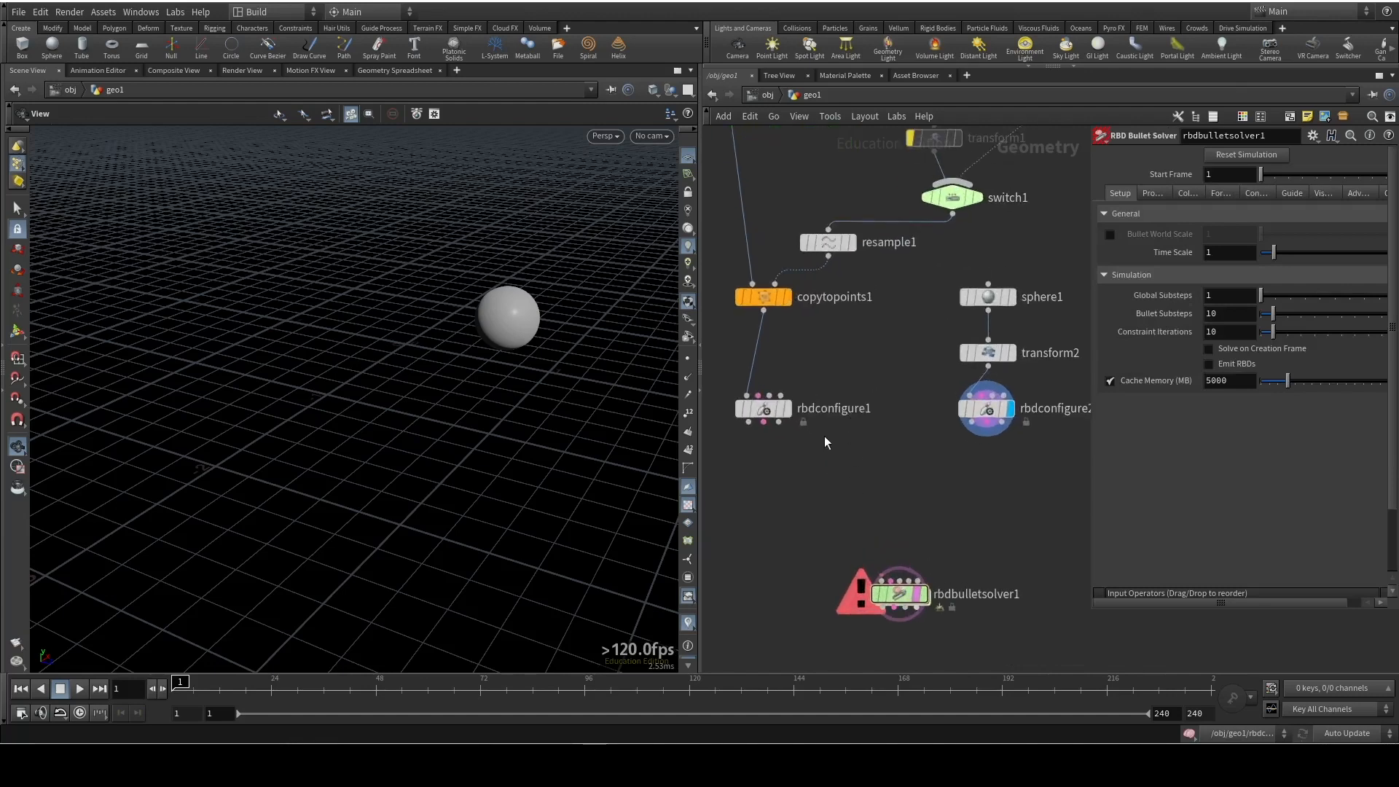
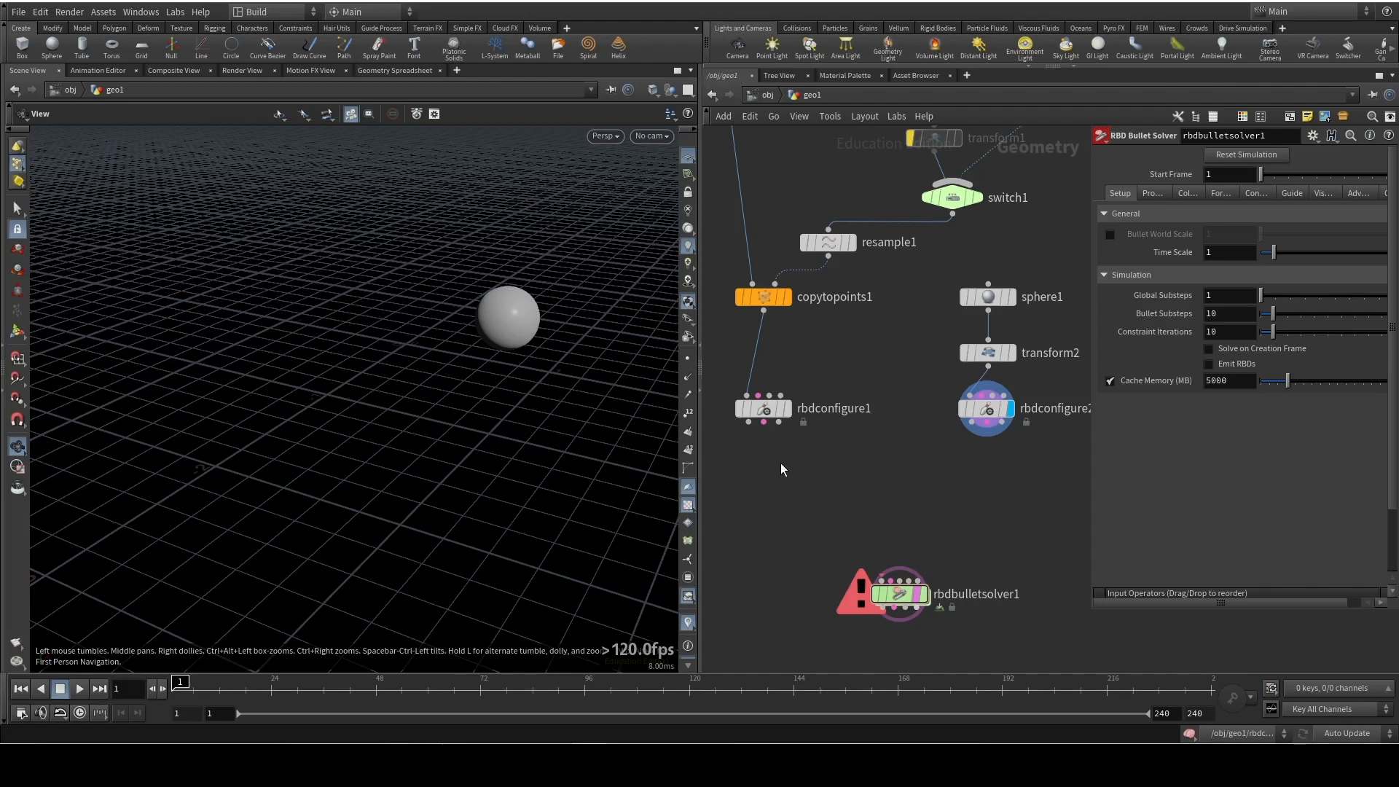
Add an RBD Pack node just below rbdconfigure1
key("Tab")
type("rbdpa")
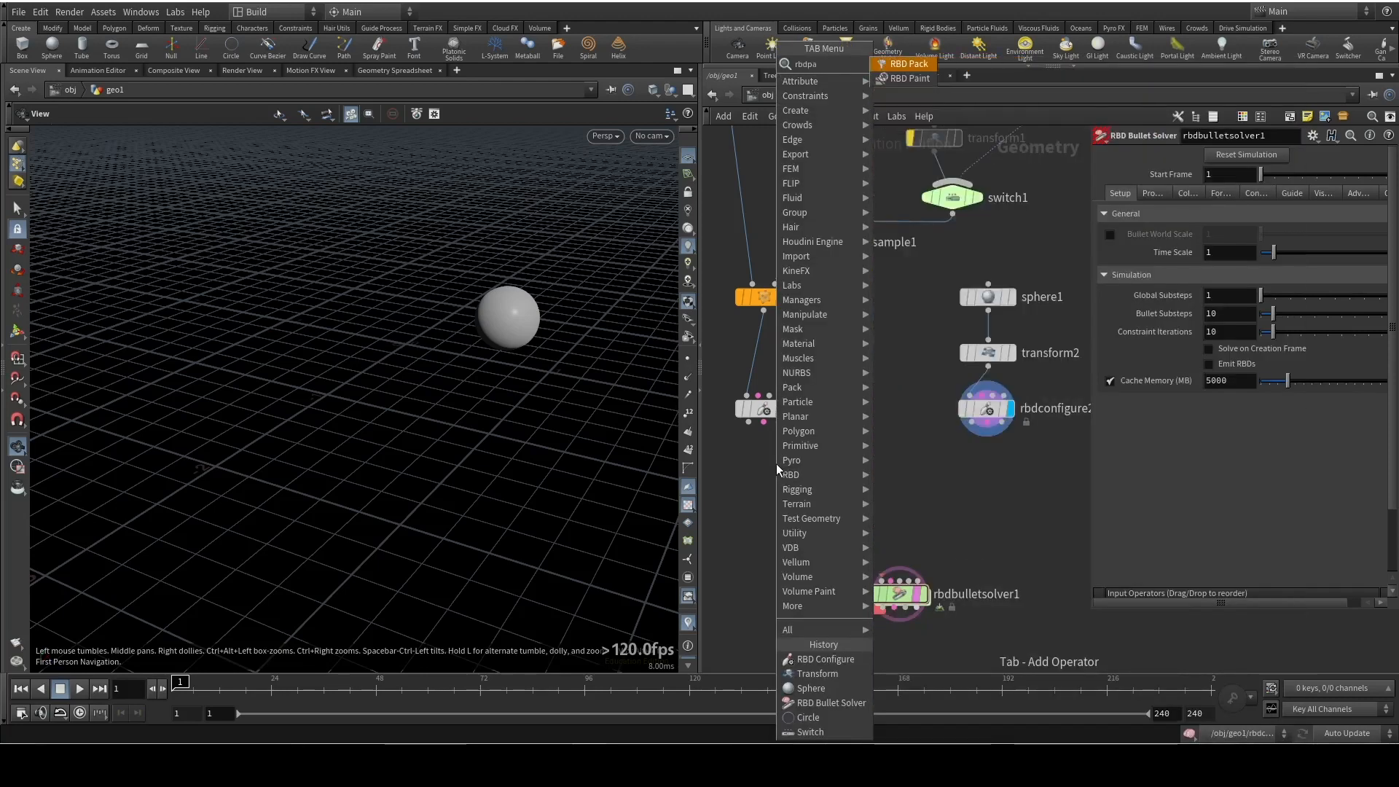
key("Return")
left_click(776, 463)
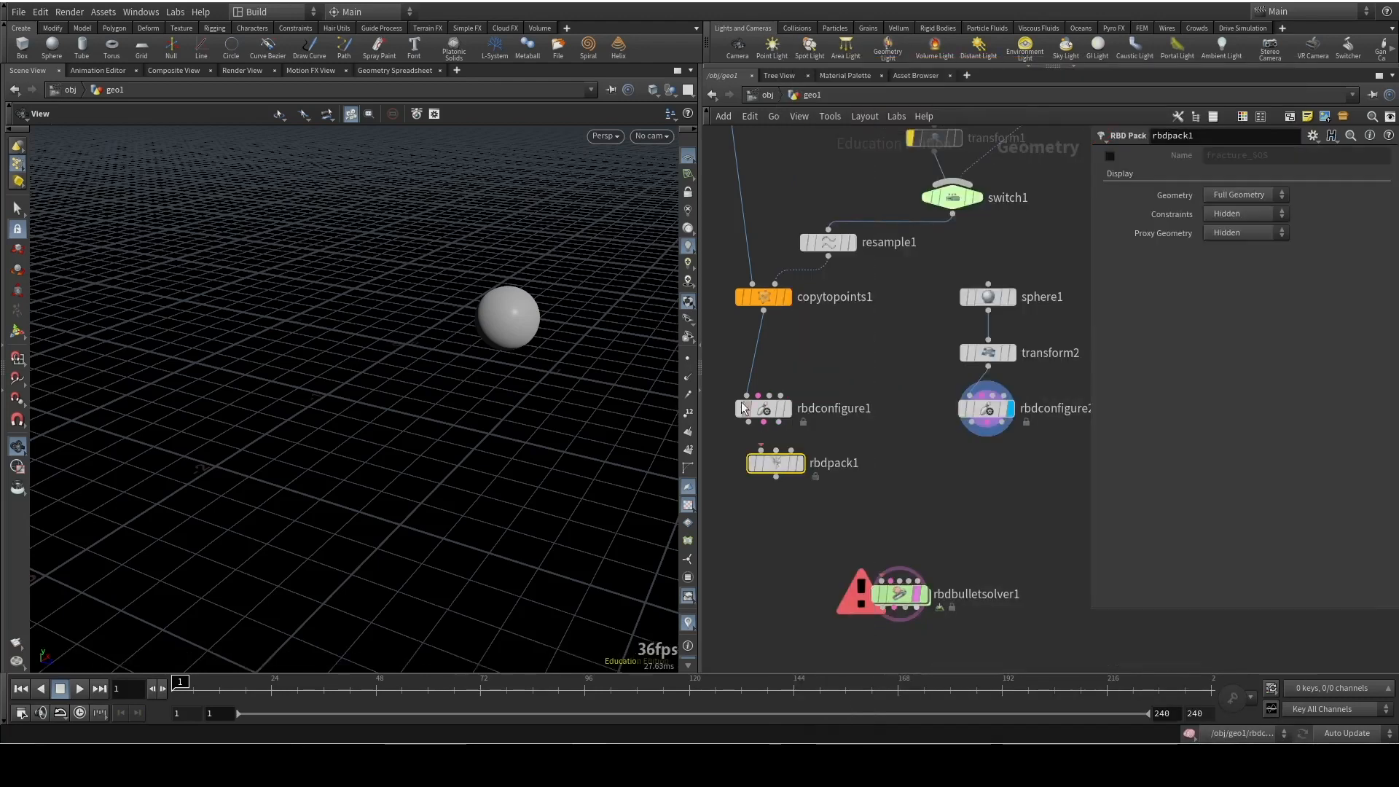
Wire rbdconfigure1's three outputs into rbdpack1, duplicate the pack node to its right and cut the duplicate's input wires
left_click_drag(752, 424, 970, 477)
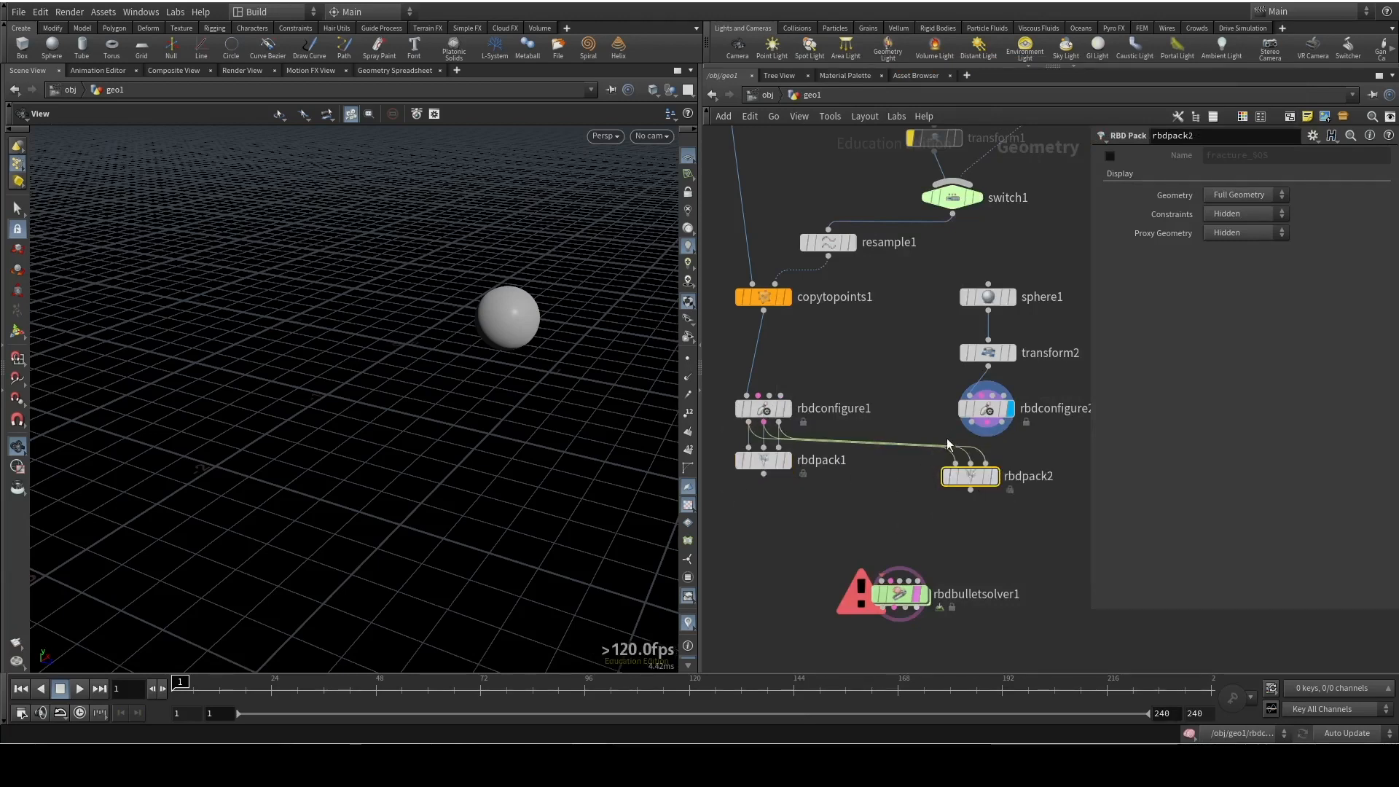
key("y")
mouse_move(909, 435)
left_mouse_down()
mouse_move(923, 465)
mouse_move(959, 479)
mouse_move(896, 483)
left_mouse_up()
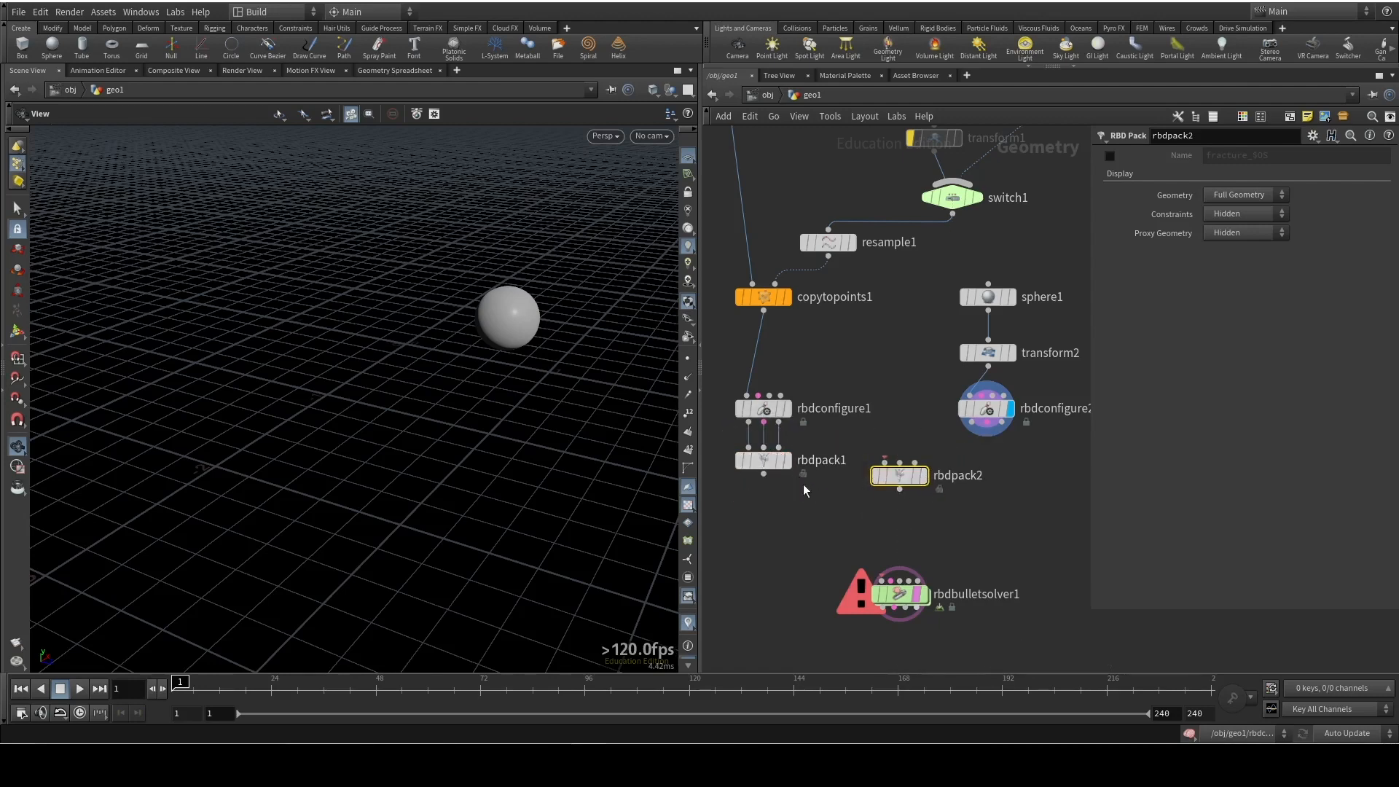
mouse_move(854, 485)
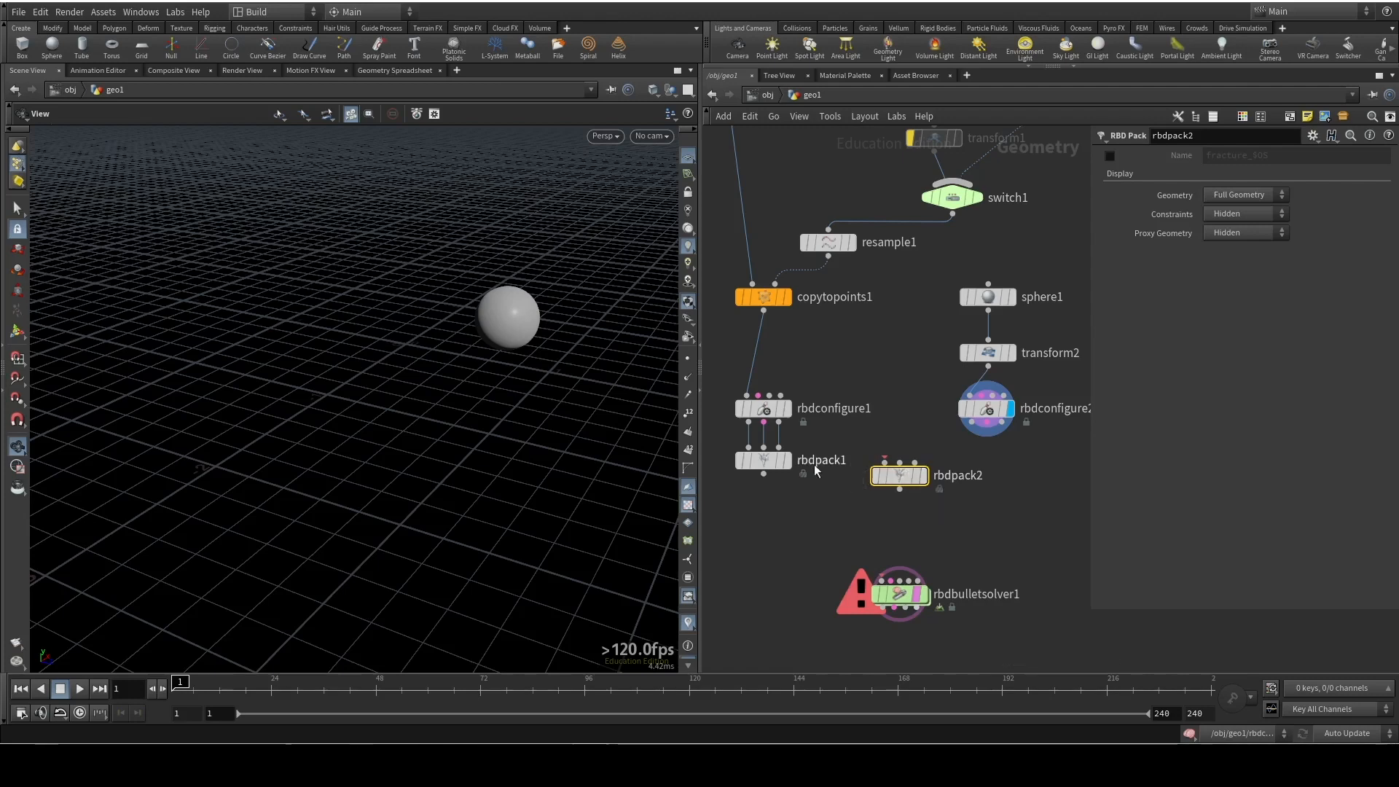
left_click_drag(902, 476, 1015, 476)
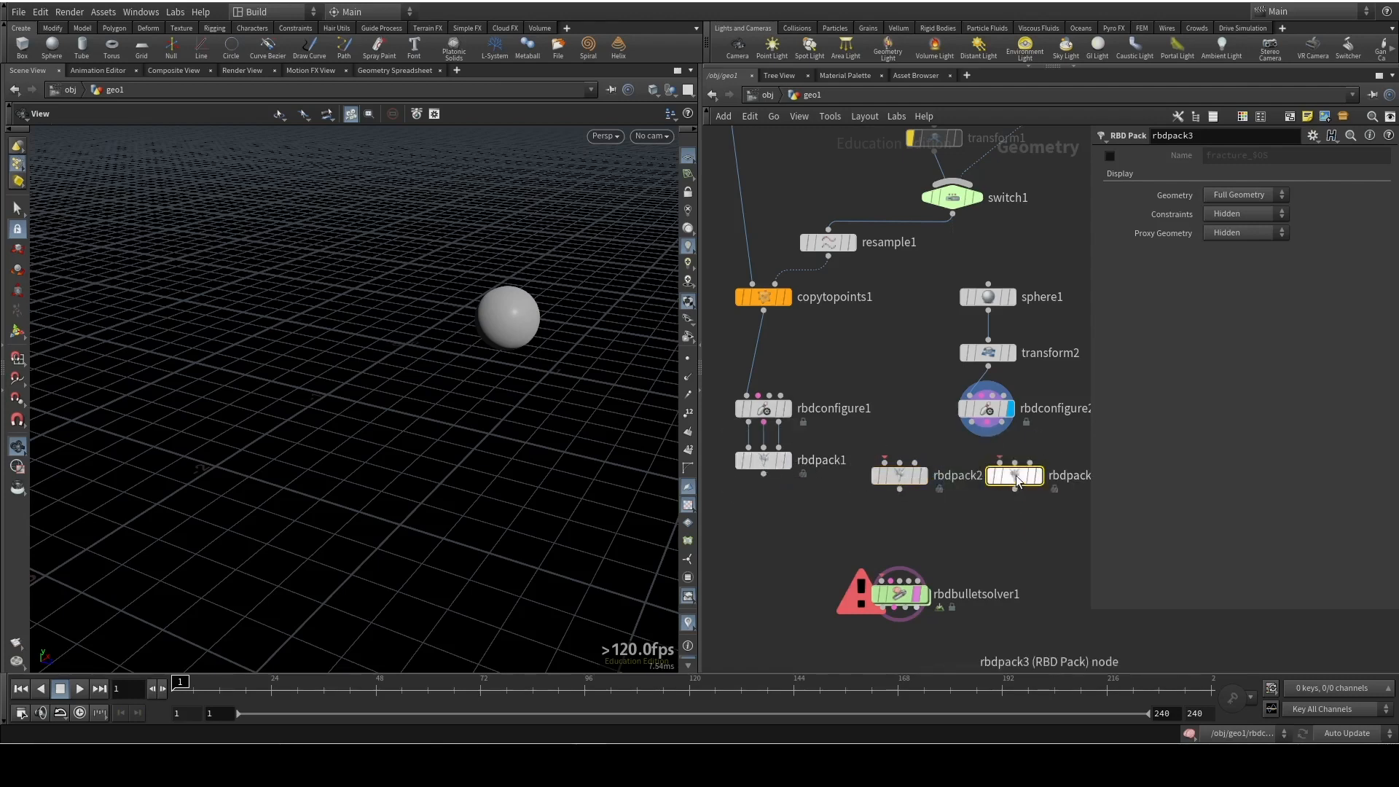
key("Delete")
Place rbdpack2 directly below rbdconfigure2 and wire rbdconfigure2's three outputs into it
mouse_move(908, 484)
left_click_drag(908, 484, 982, 460)
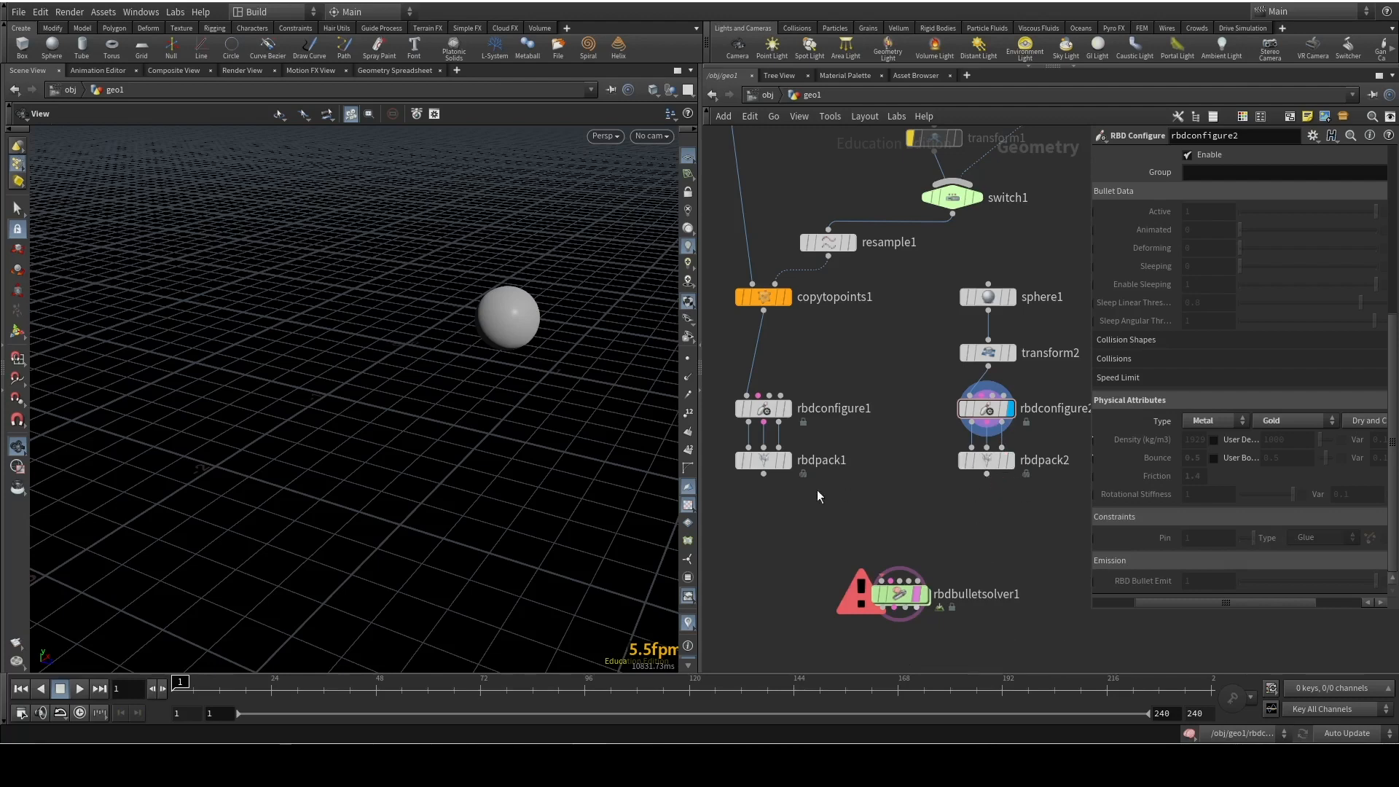
Move rbdbulletsolver1 lower, then add a Merge node above it with rbdpack1 and rbdpack2 wired in
left_click_drag(901, 594, 904, 614)
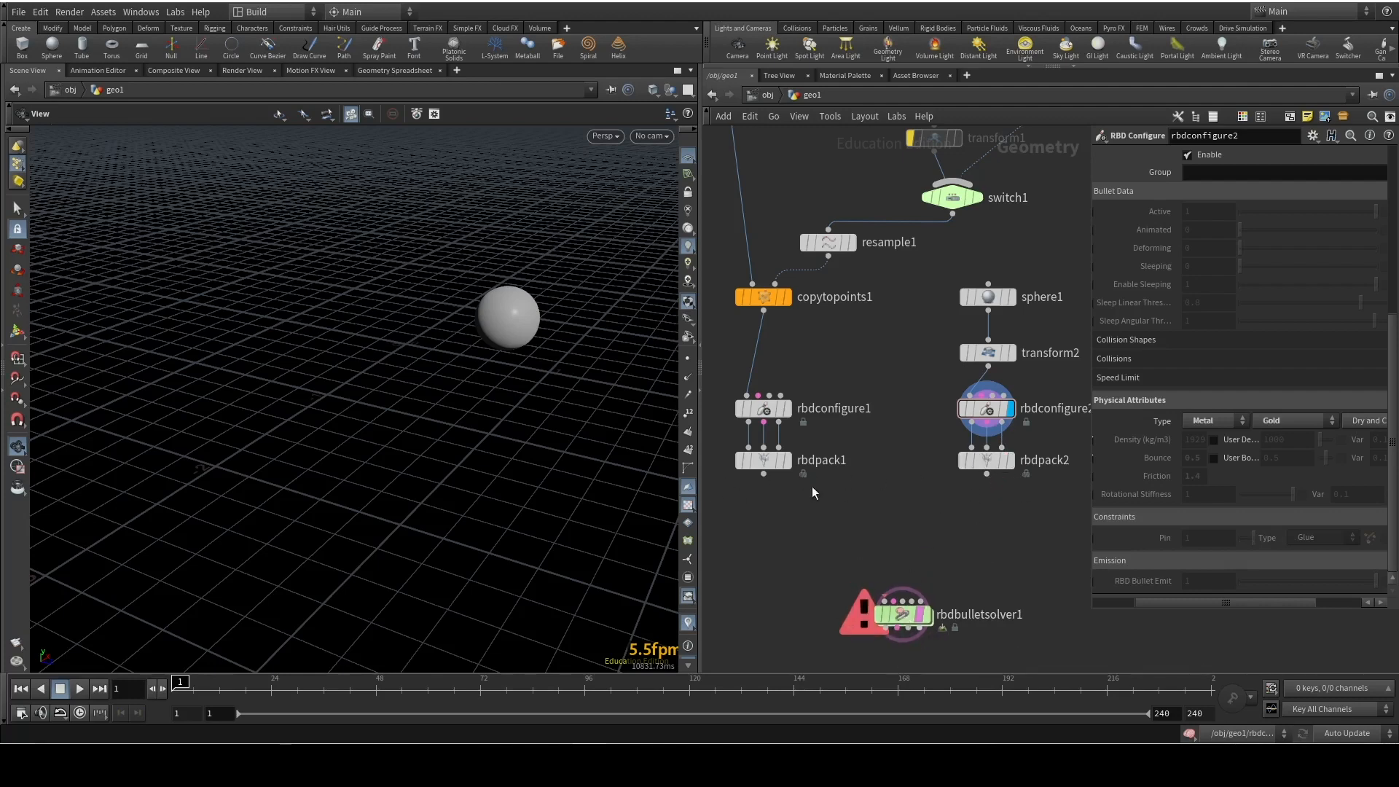
key("Tab")
type("merge")
key("Return")
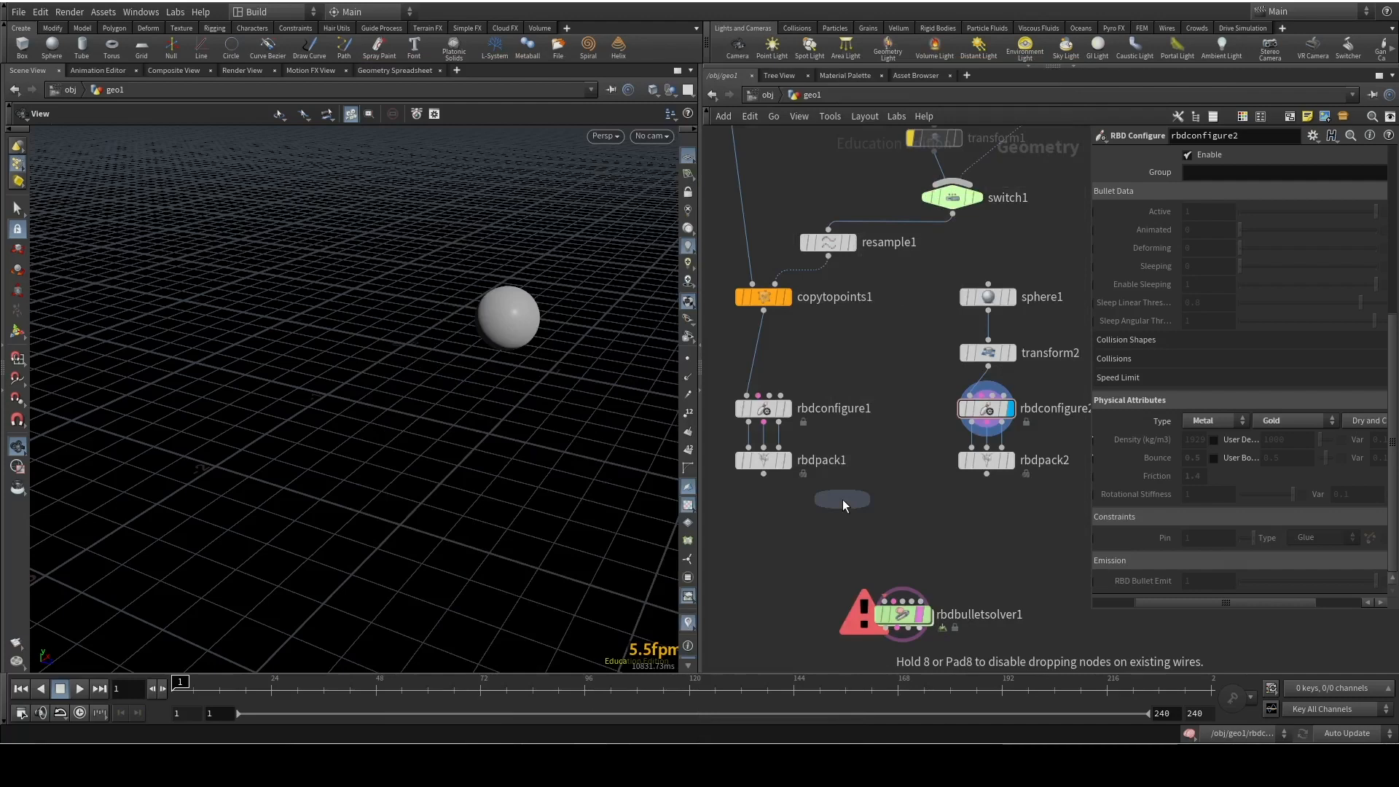
left_click(886, 507)
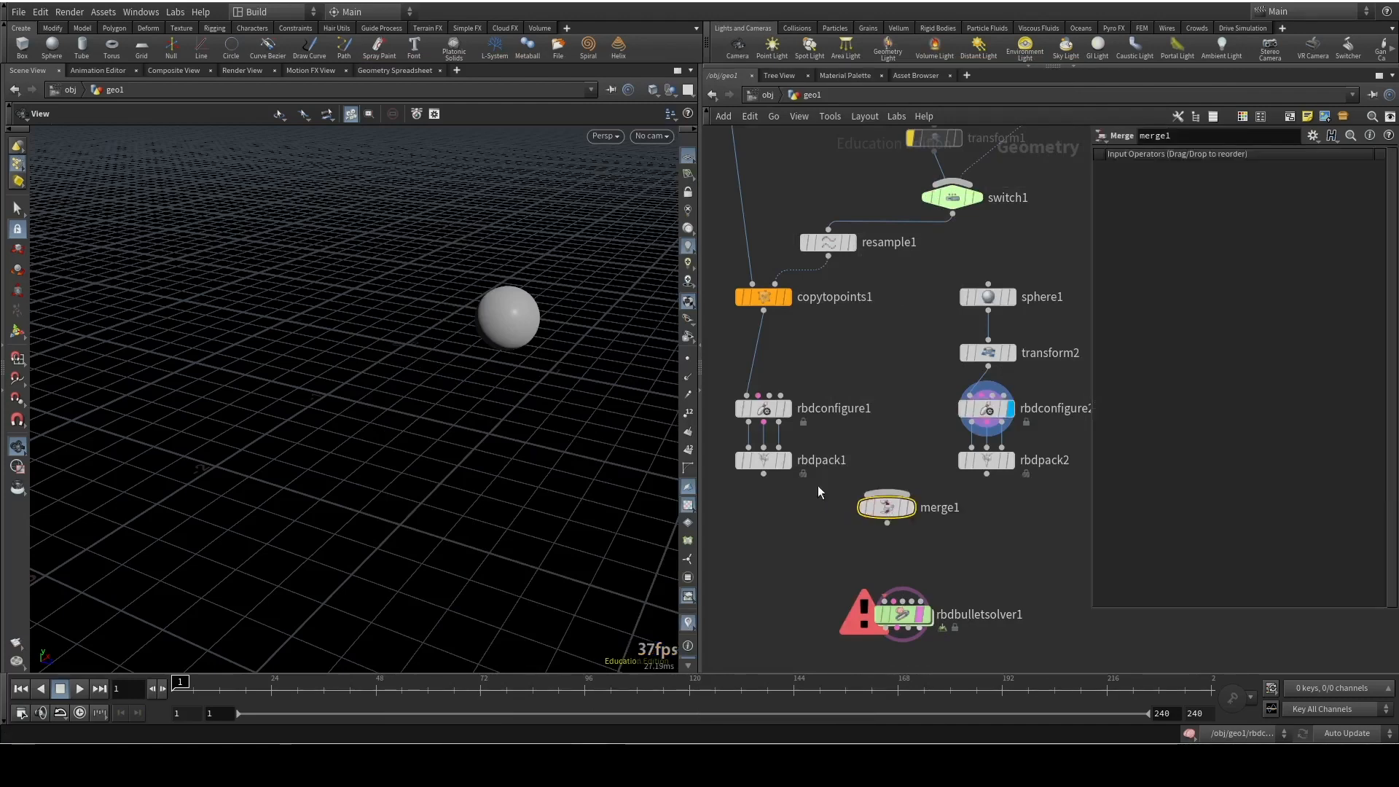
left_click_drag(763, 474, 887, 494)
left_click_drag(986, 475, 876, 534)
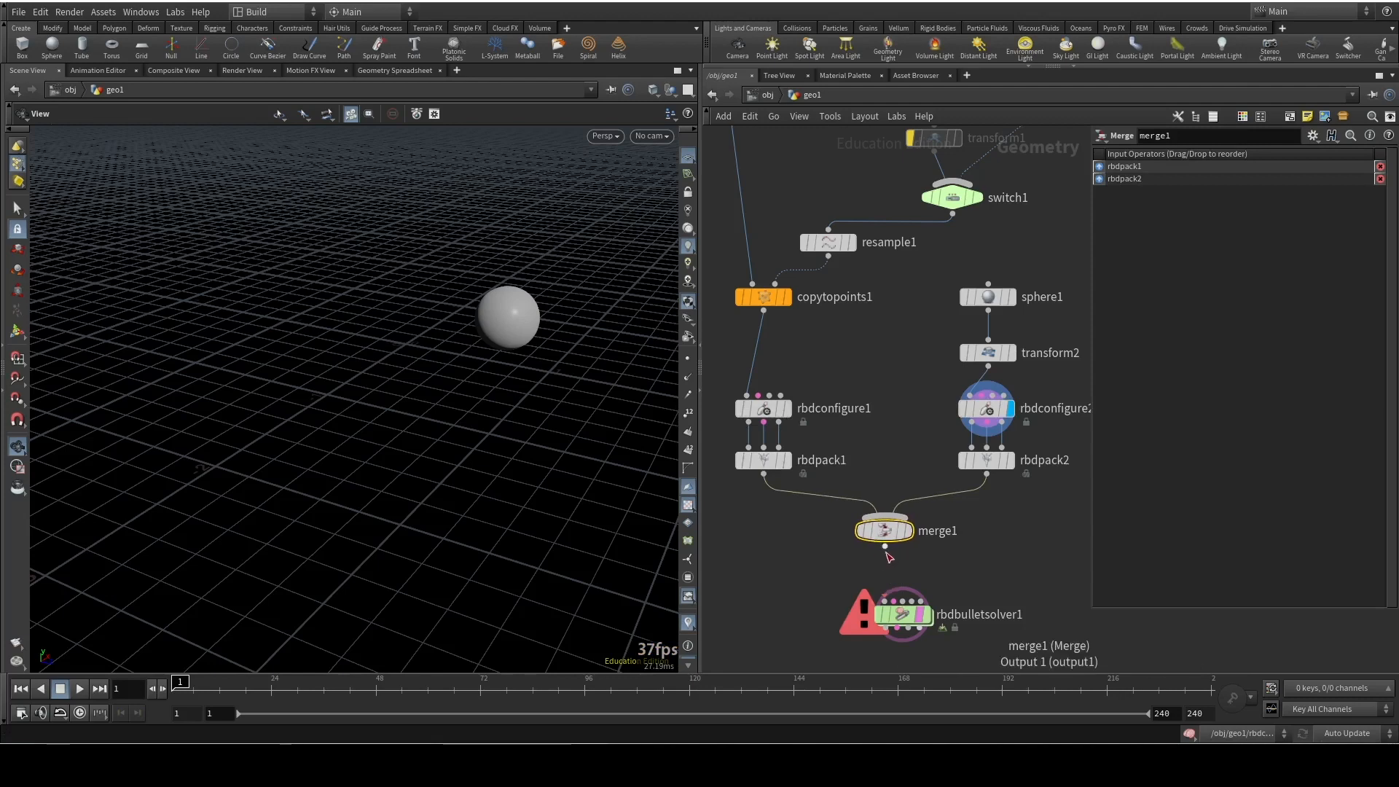
Make room above rbdbulletsolver1 and add an RBD Unpack node directly below merge1
middle_click_drag(936, 545, 932, 410)
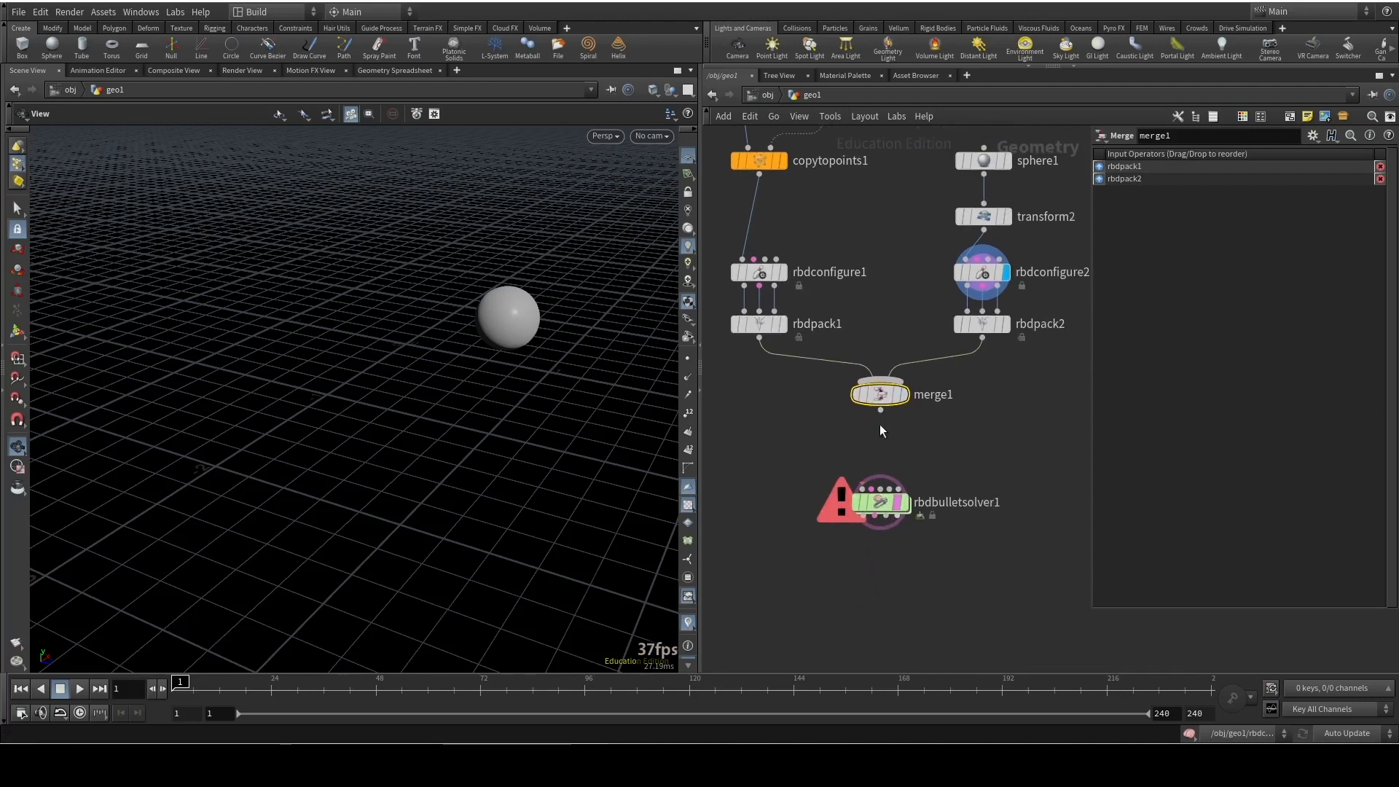
mouse_move(861, 500)
left_click_drag(977, 503, 971, 558)
key("Tab")
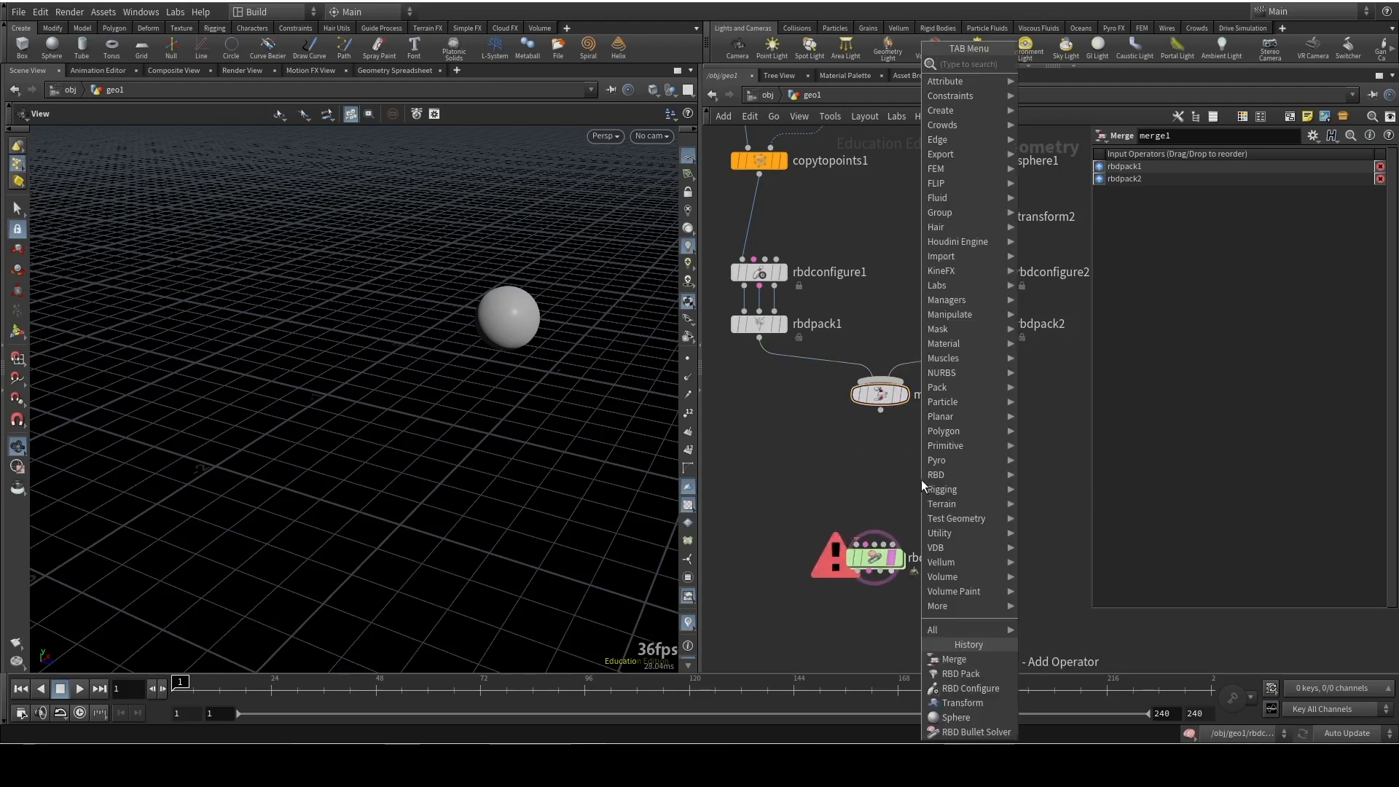
type("rbdun")
key("Return")
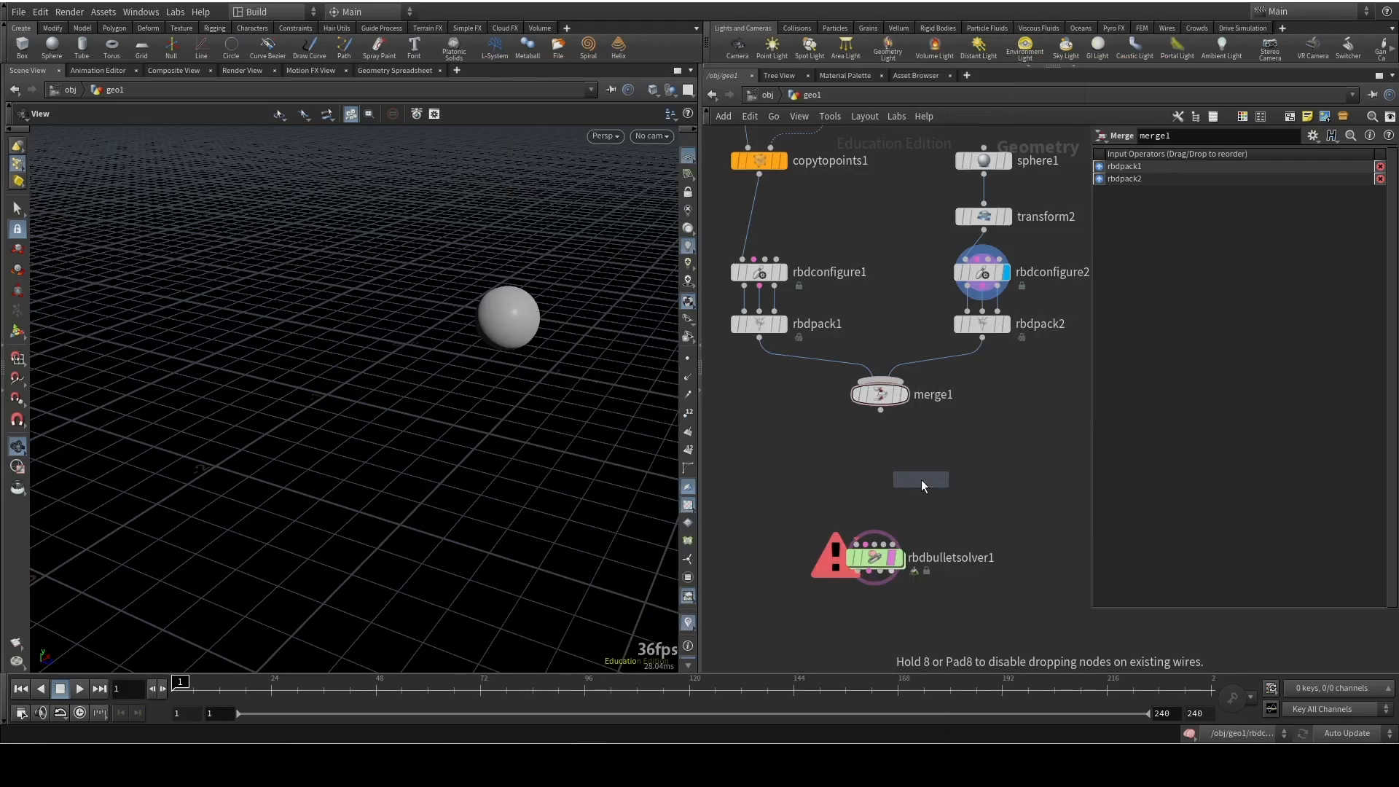
left_click(880, 455)
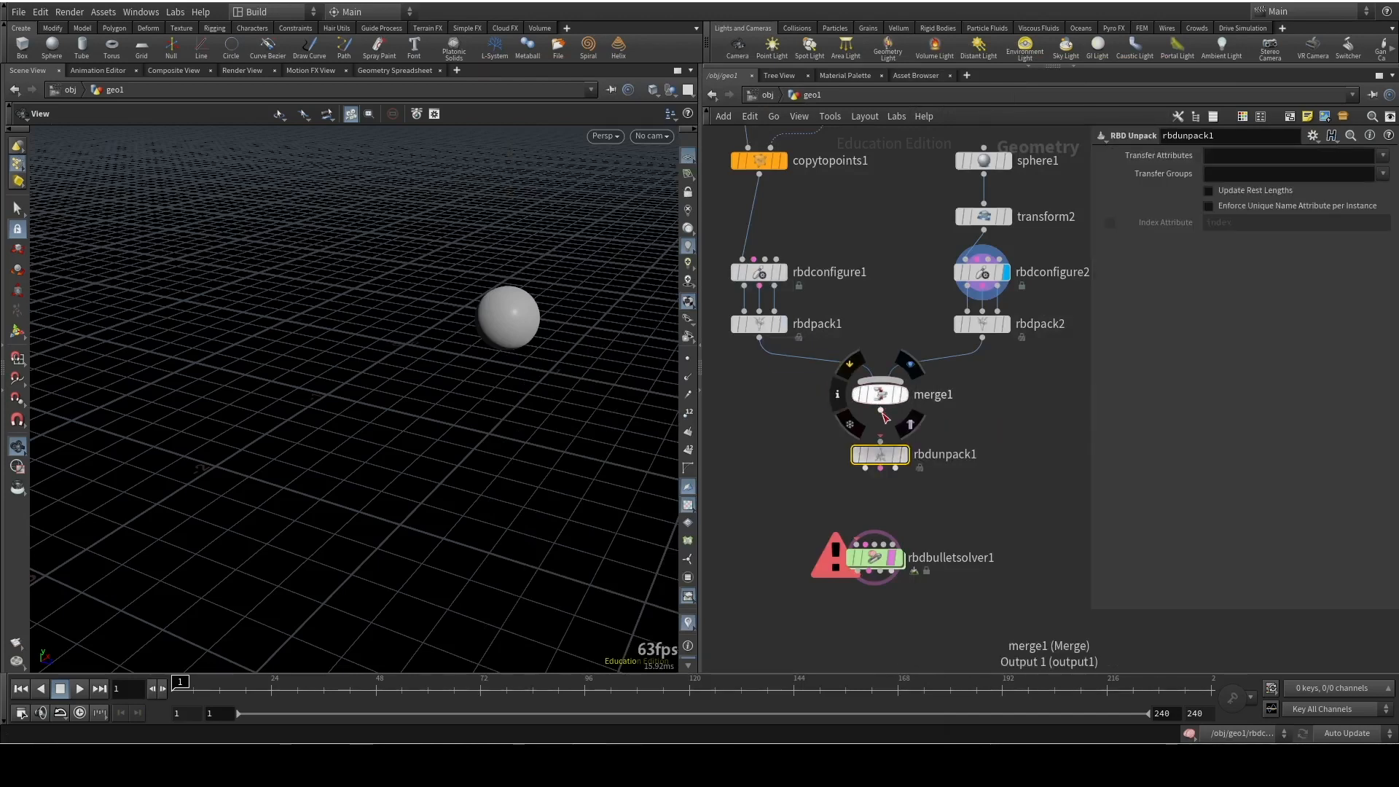
Feed merge1 through rbdunpack1, wire its three outputs into rbdbulletsolver1's first three inputs, and display the solver
left_click_drag(865, 469, 849, 558)
left_click_drag(880, 468, 867, 541)
left_click_drag(896, 469, 889, 548)
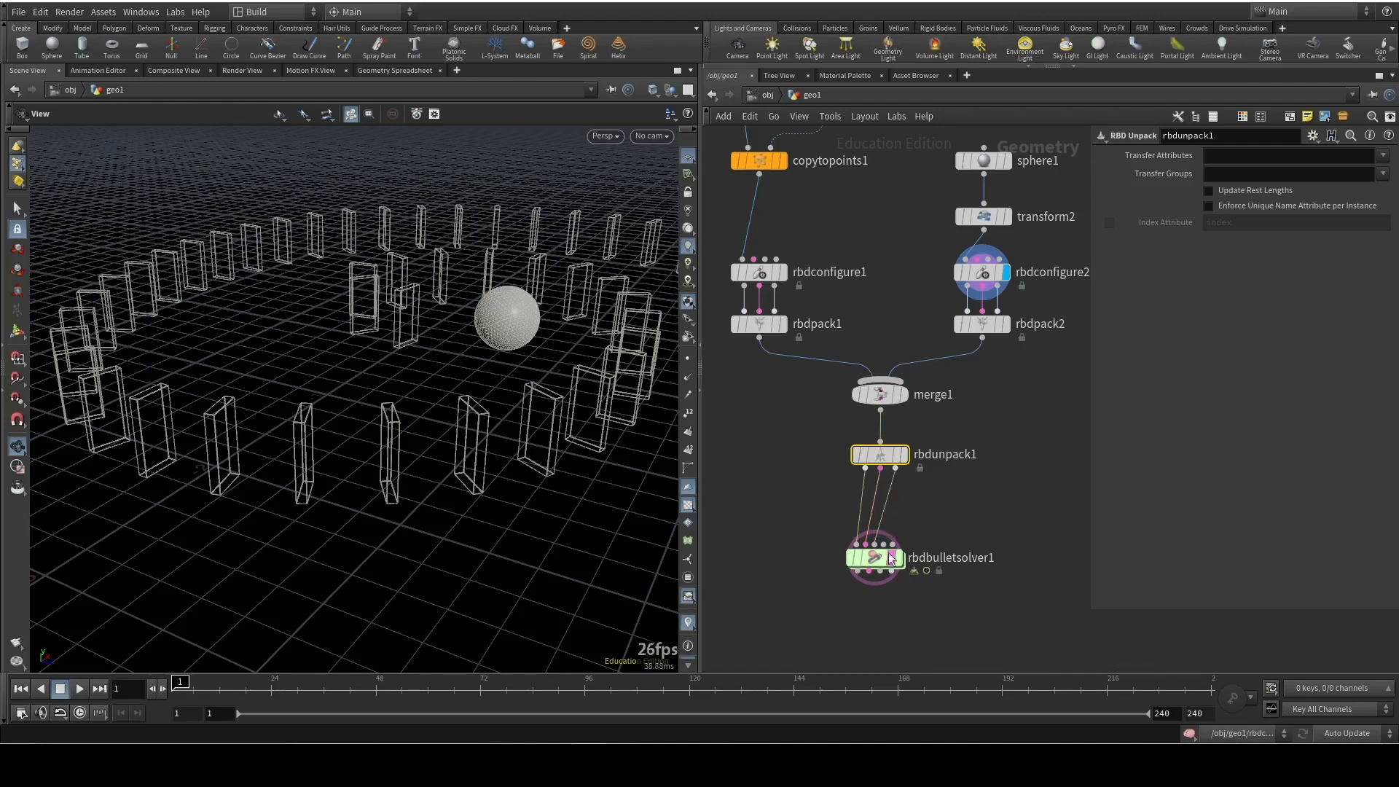
left_click_drag(635, 400, 544, 340)
left_click_drag(874, 558, 881, 526)
Play the simulation of the dominoes and sphere twice, returning to frame 1 each time
middle_click_drag(501, 407, 399, 452)
scroll(440, 409, "down", 4)
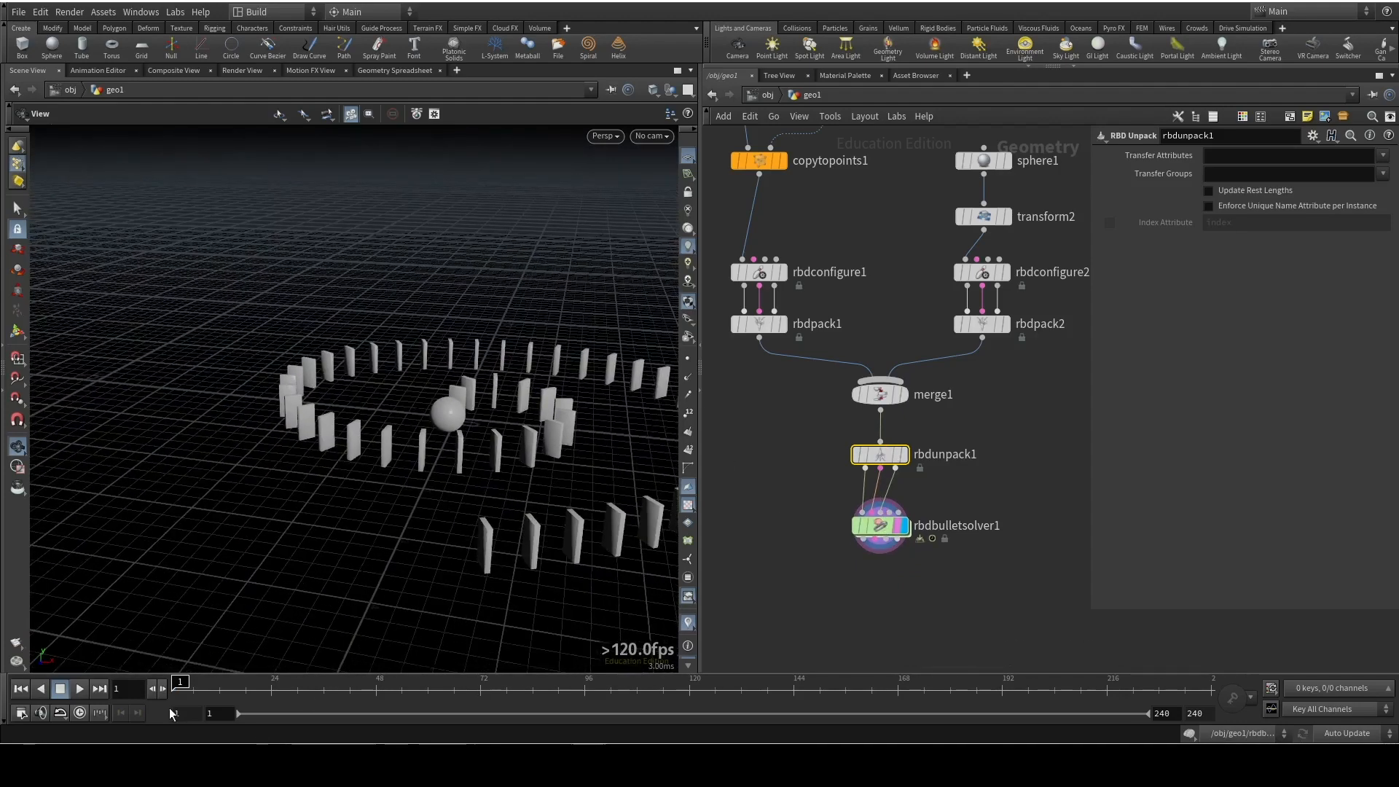
left_click(81, 689)
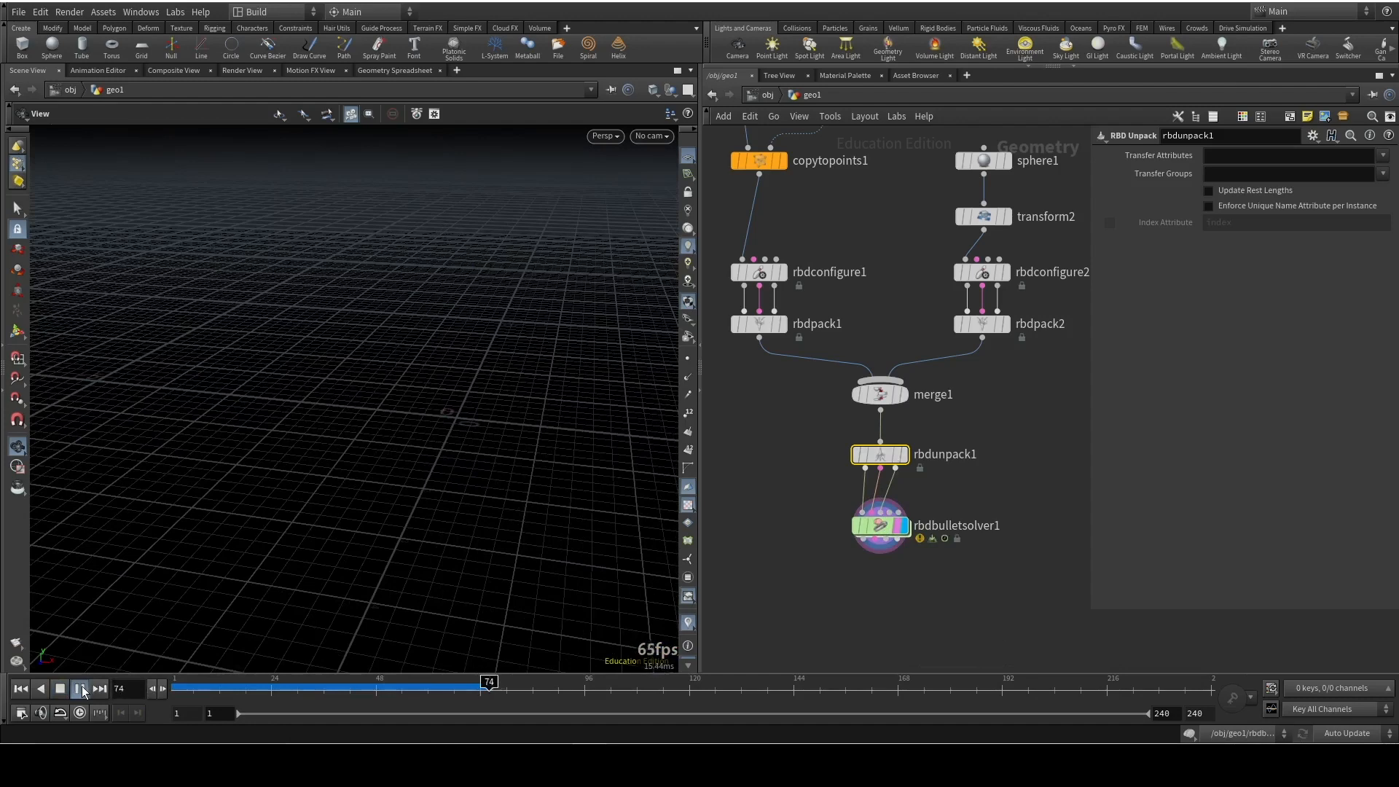
left_click(20, 688)
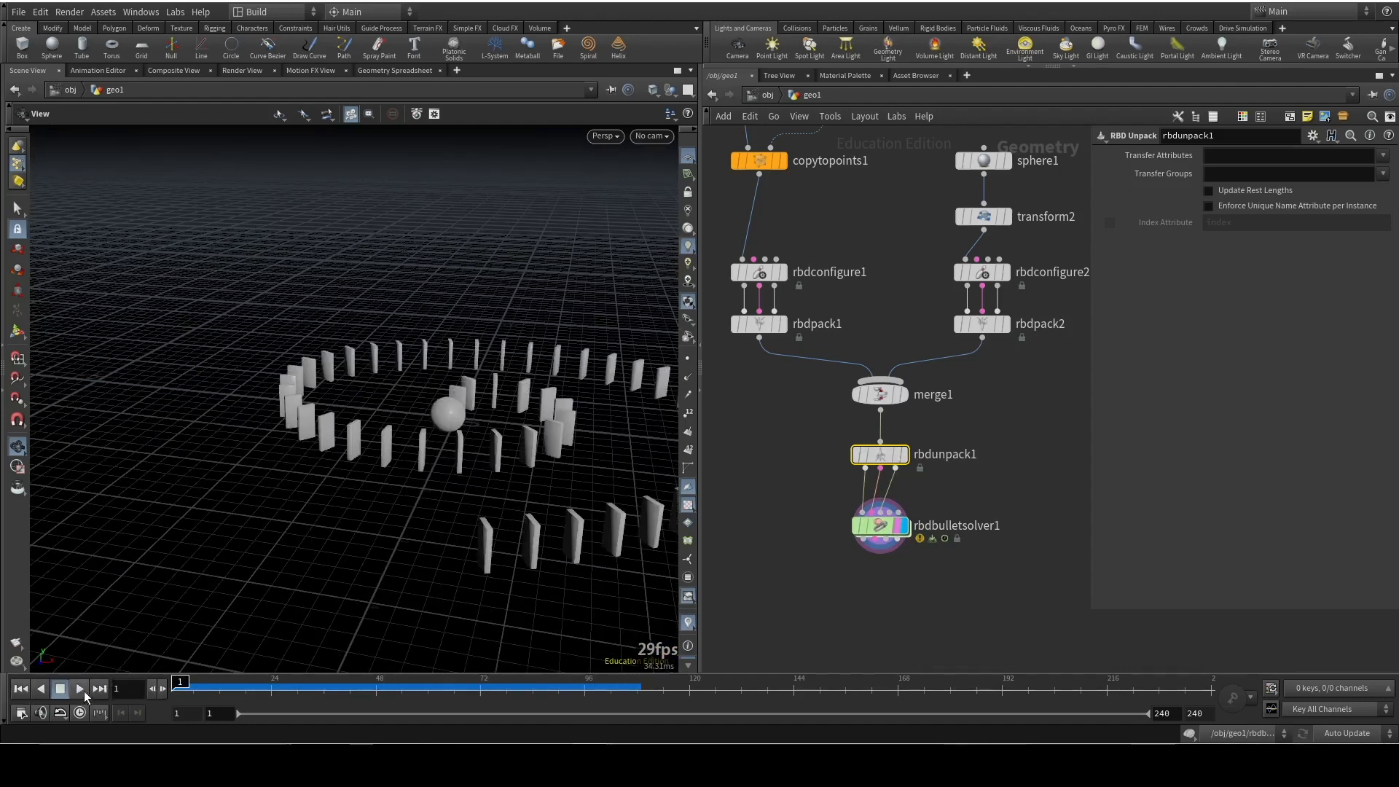
left_click(21, 689)
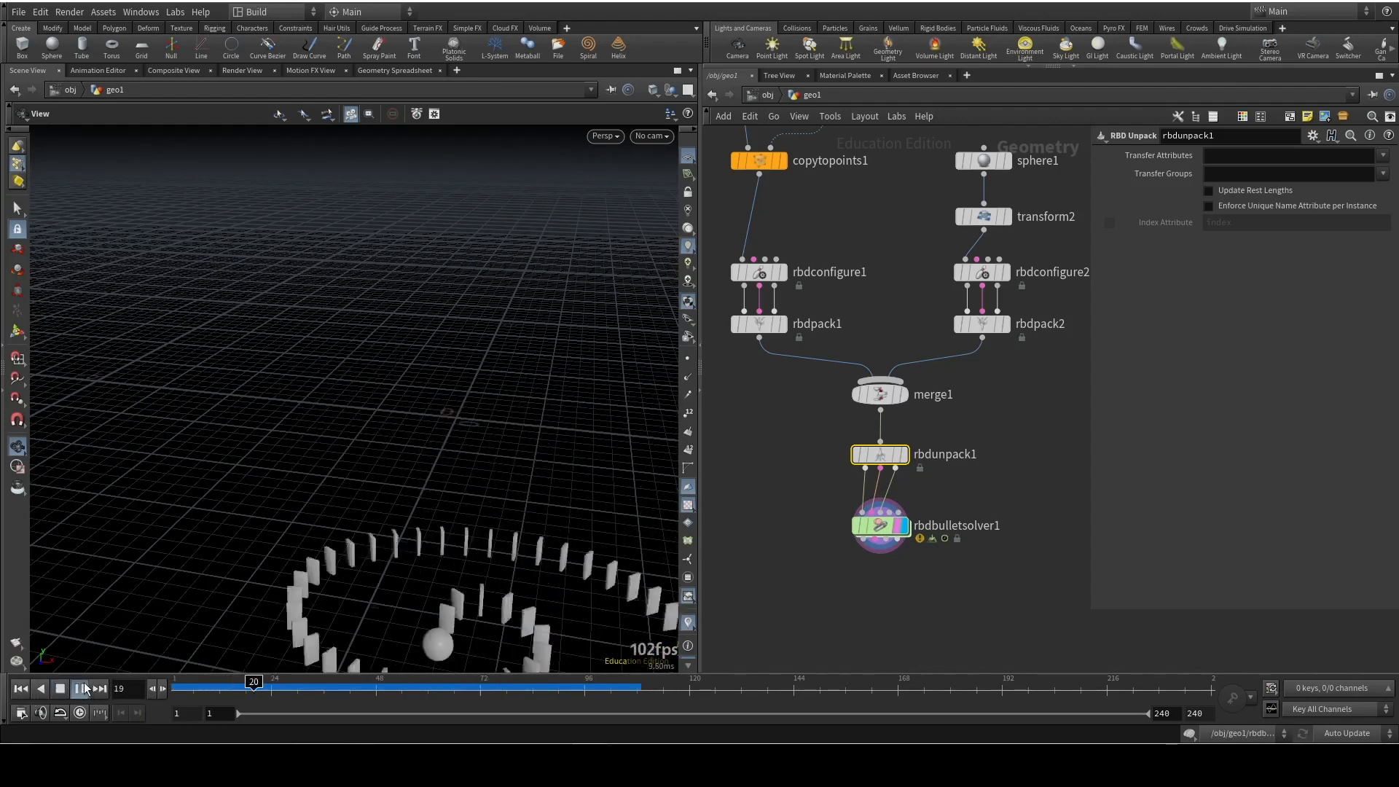
left_click(20, 688)
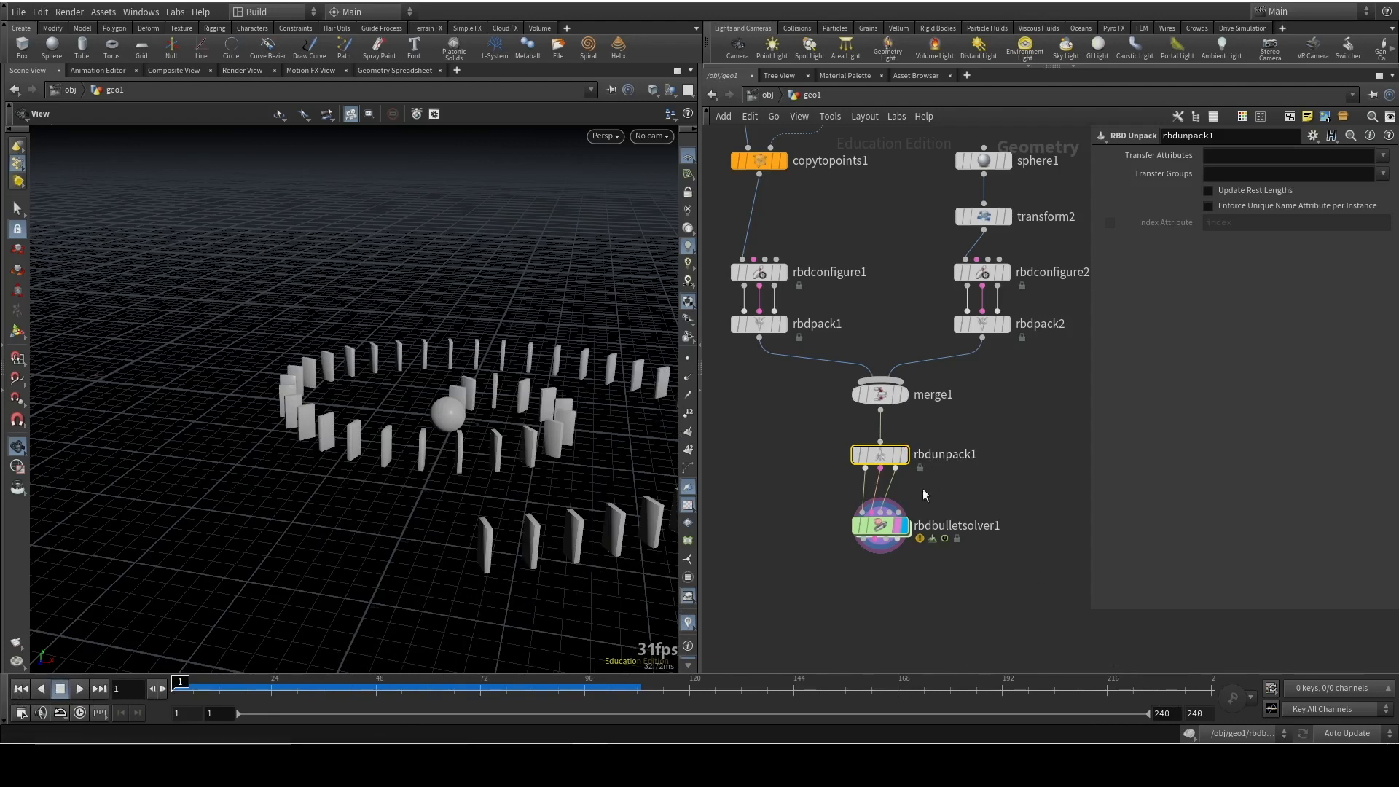
Set rbdbulletsolver1's ground collision type to Ground Plane
left_click(886, 535)
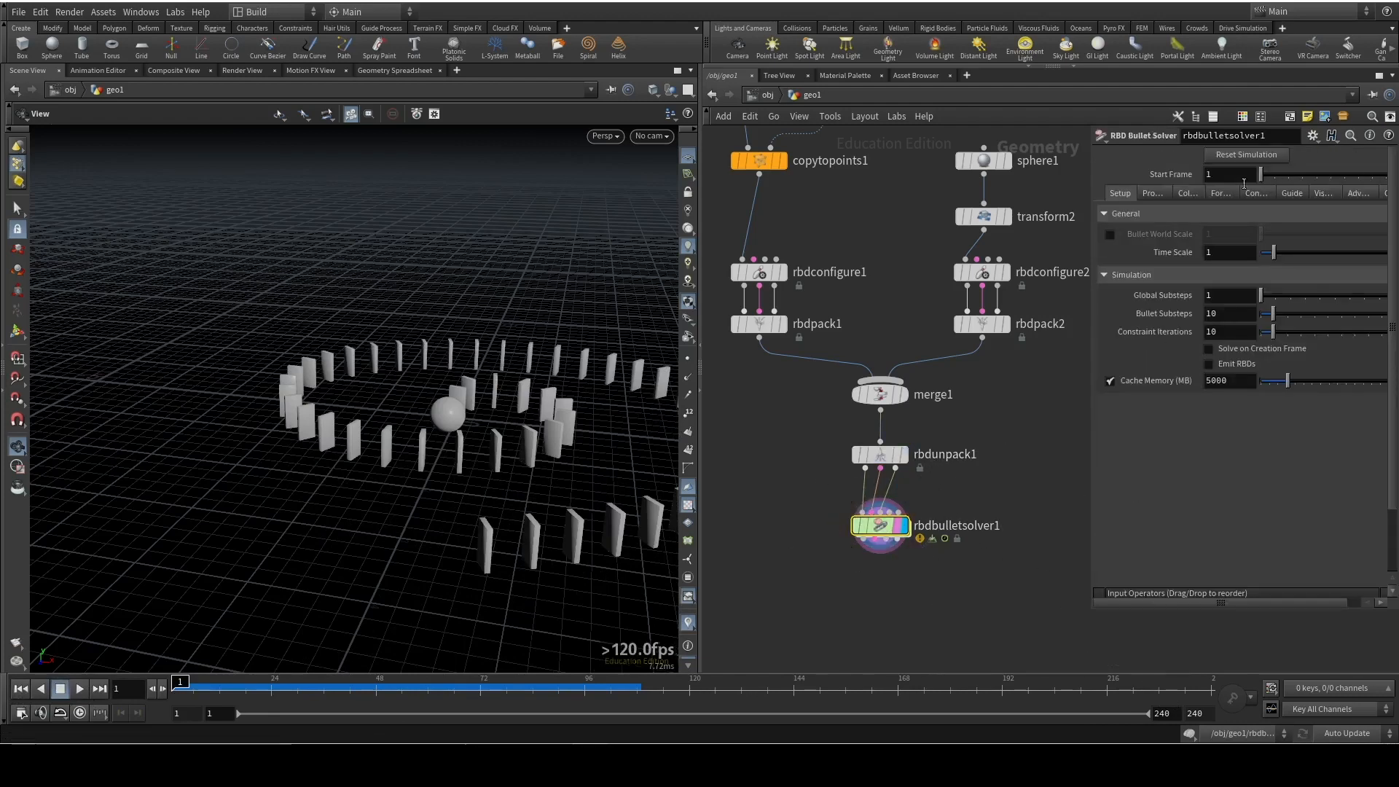
left_click(1187, 194)
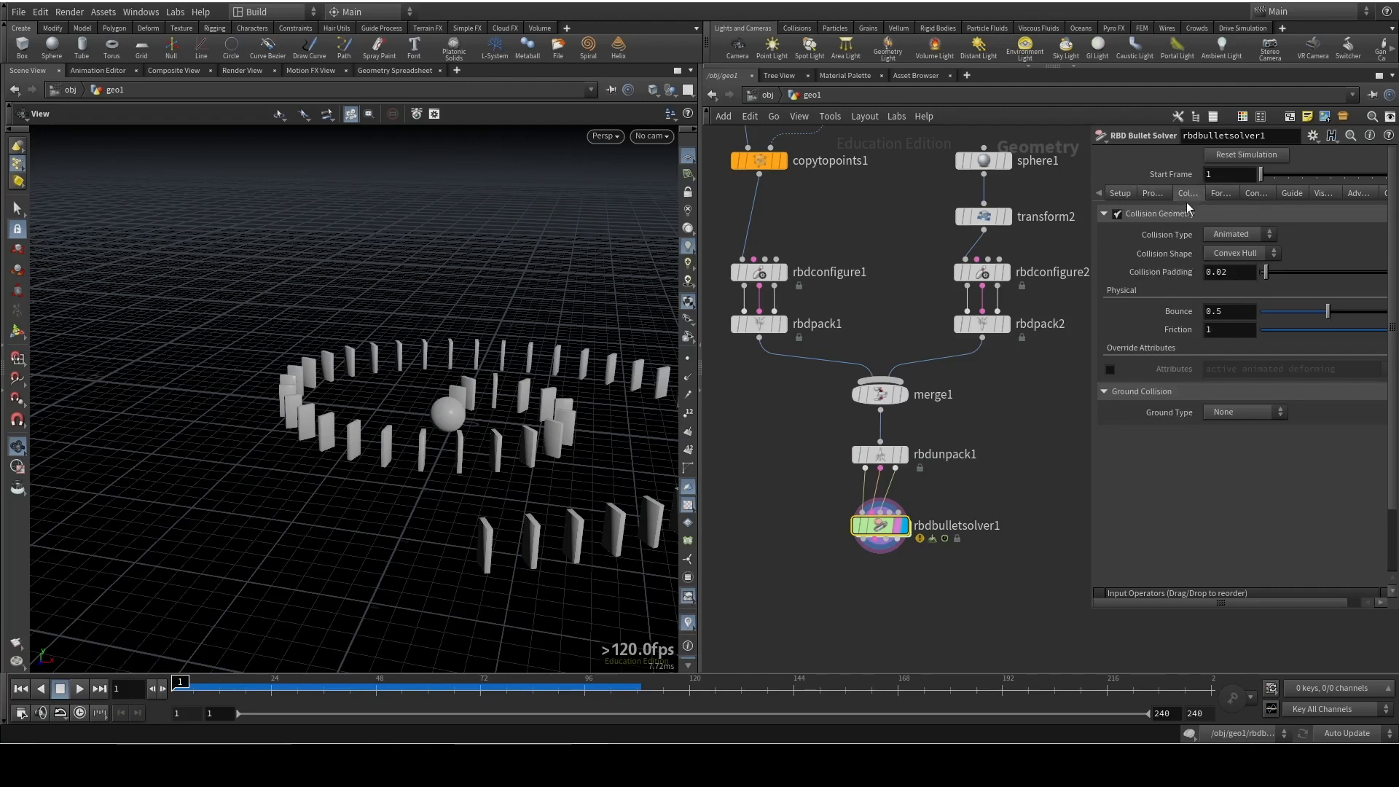
left_click(1238, 413)
left_click(1241, 445)
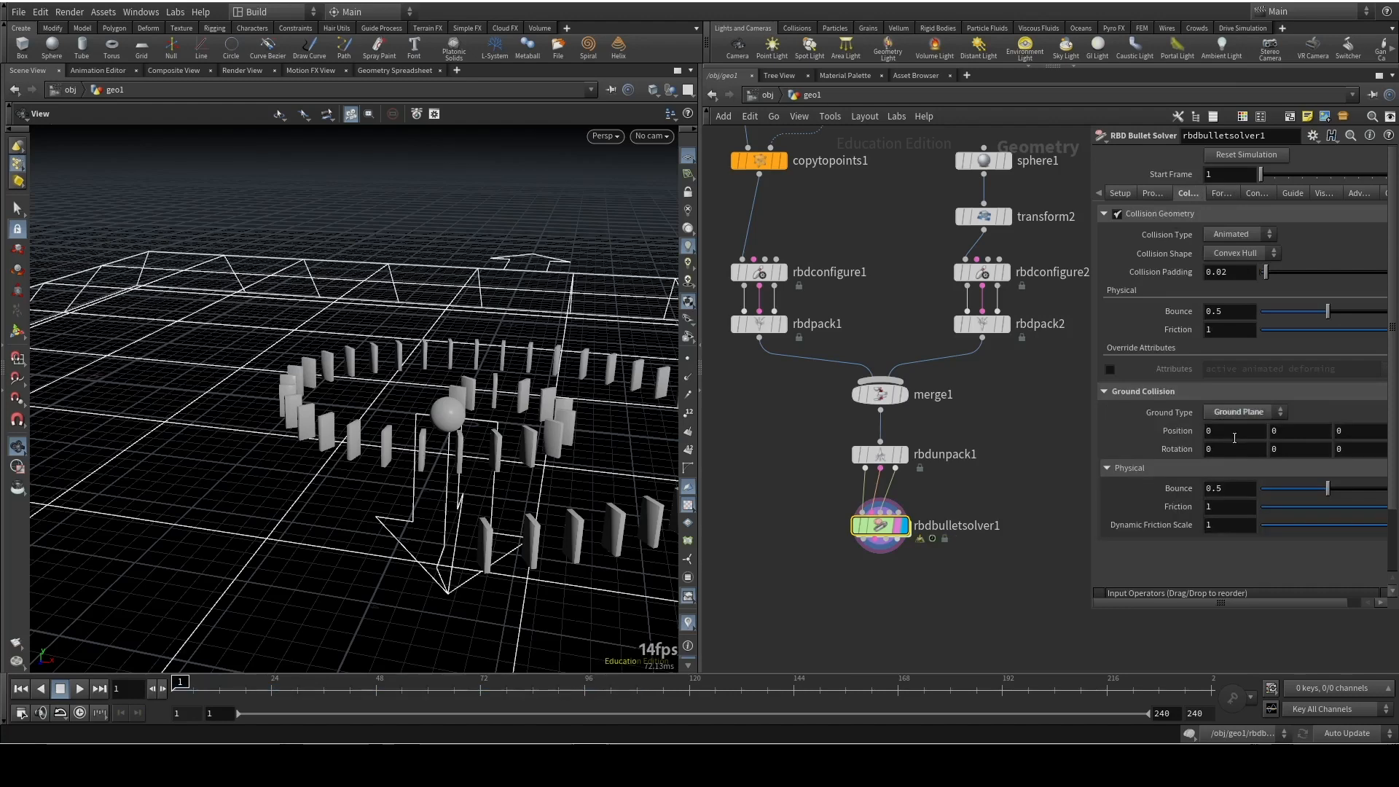
Play the simulation with the ground plane, inspect the sphere and dominoes up close, and return to frame 1
scroll(520, 463, "down", 5)
left_click(79, 689)
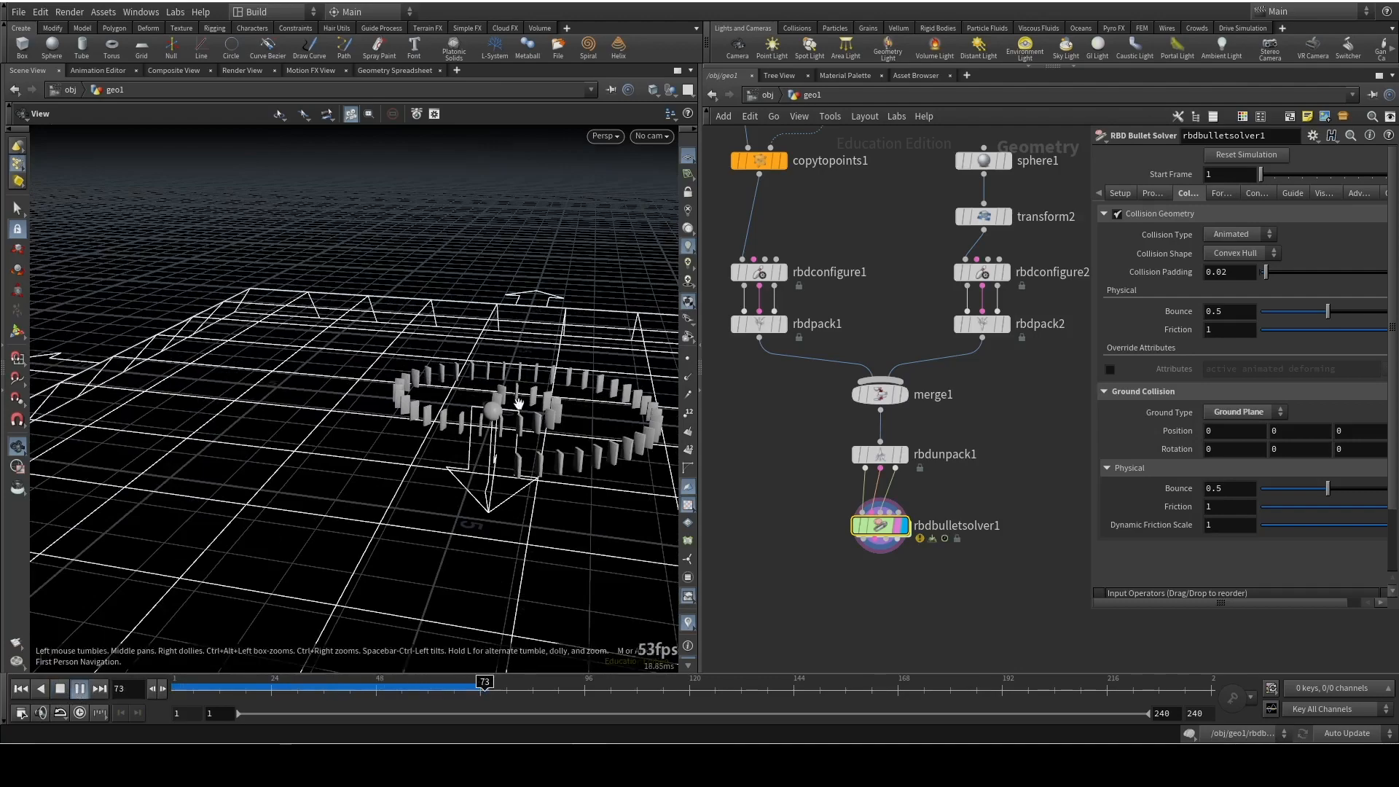
left_click_drag(572, 331, 475, 367)
scroll(475, 368, "up", 8)
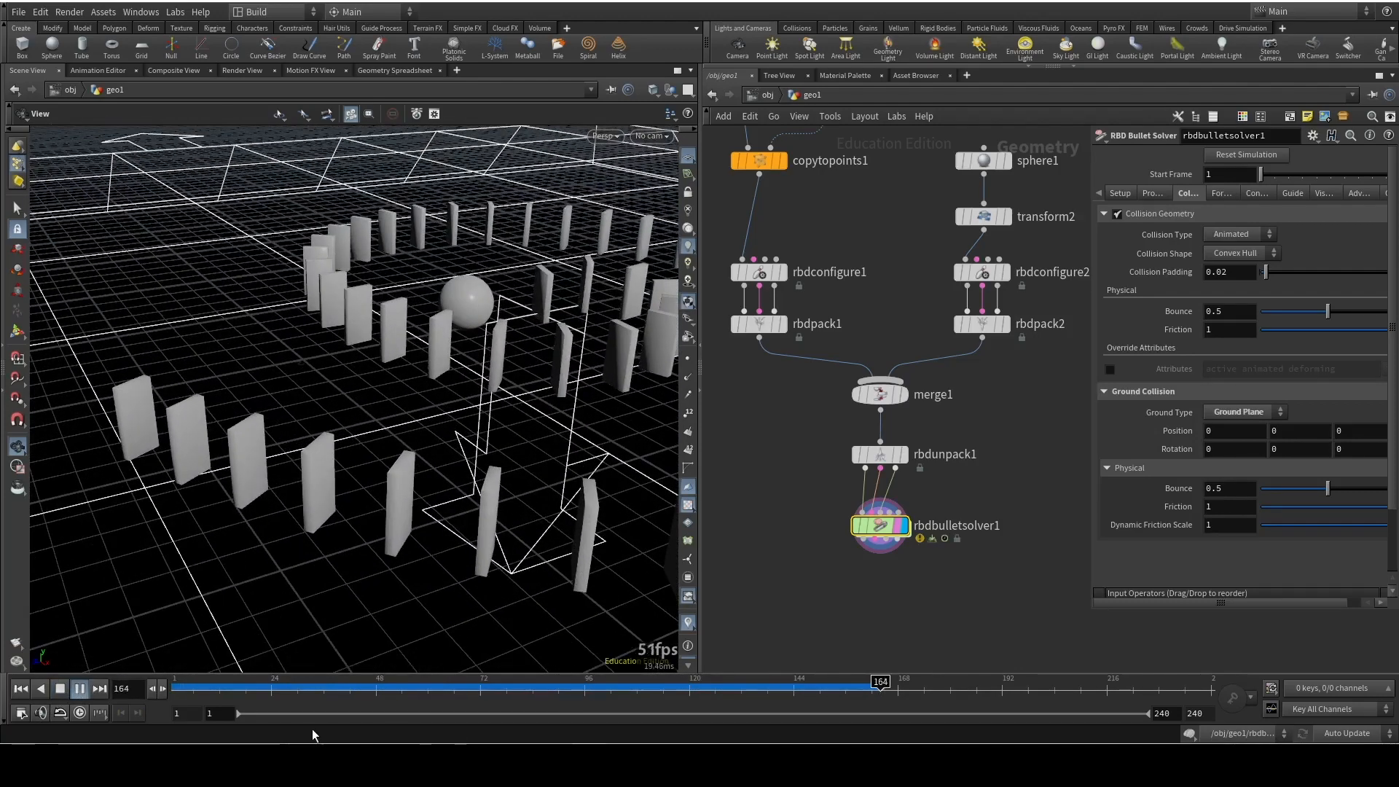
left_click(87, 691)
left_click(42, 689)
left_click(82, 689)
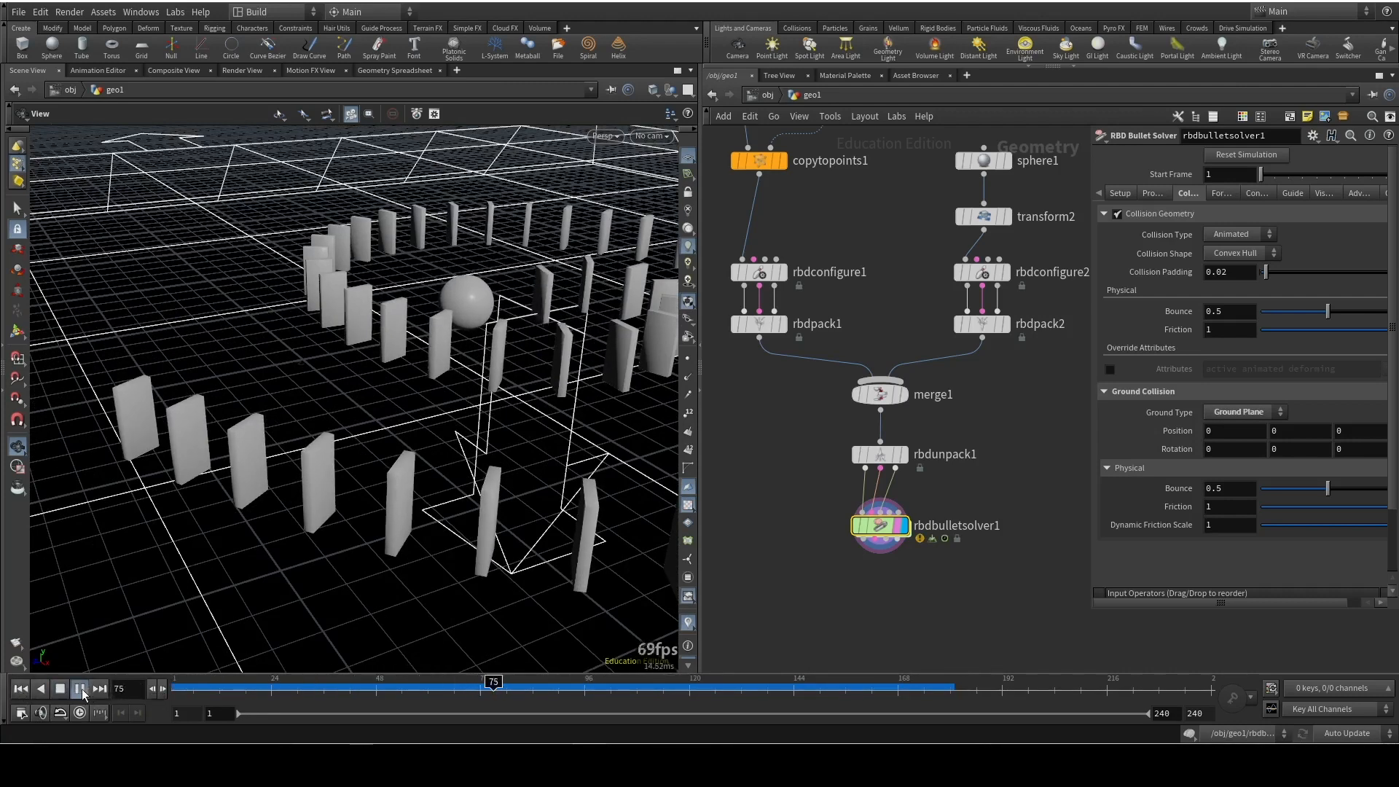
mouse_move(185, 689)
left_mouse_down()
mouse_move(220, 694)
mouse_move(175, 693)
left_mouse_up()
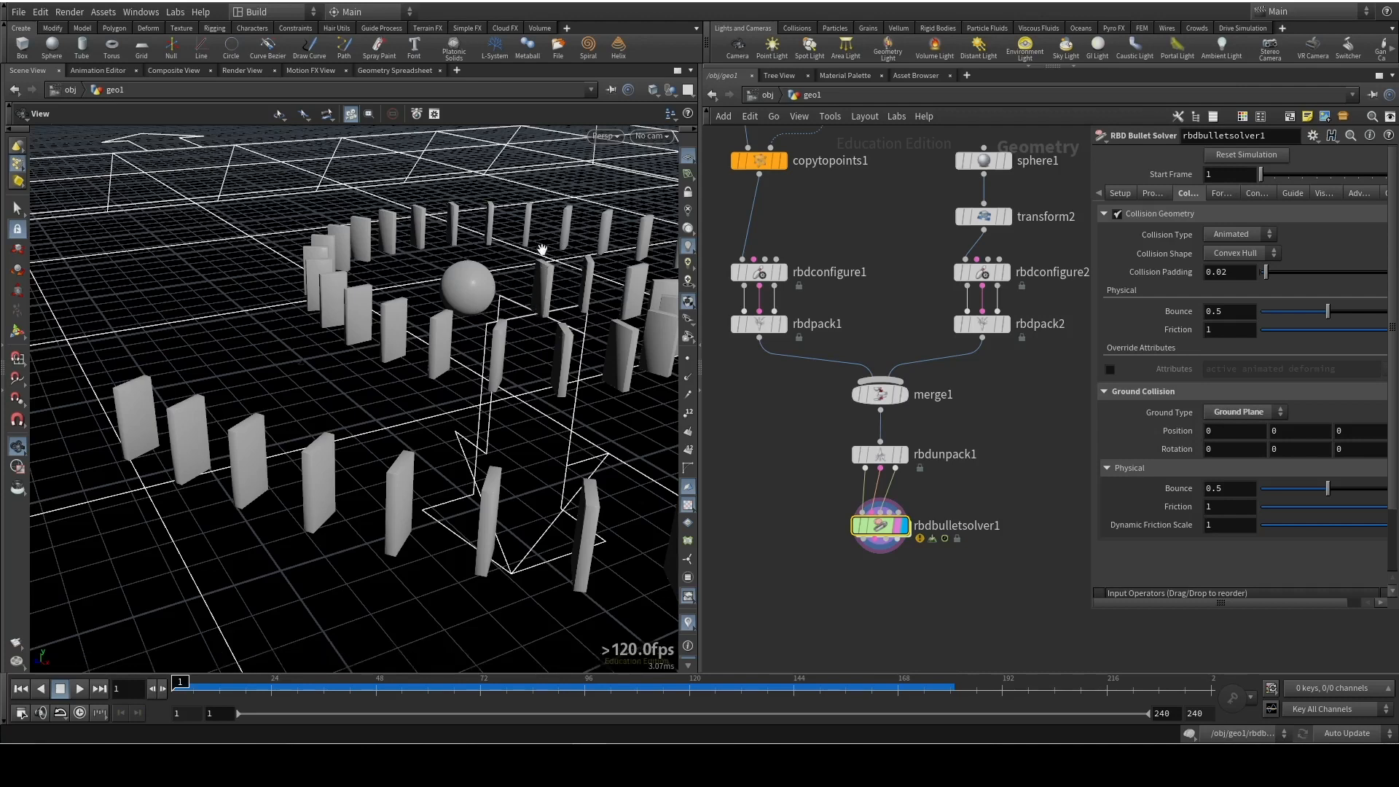
left_click_drag(605, 272, 395, 394)
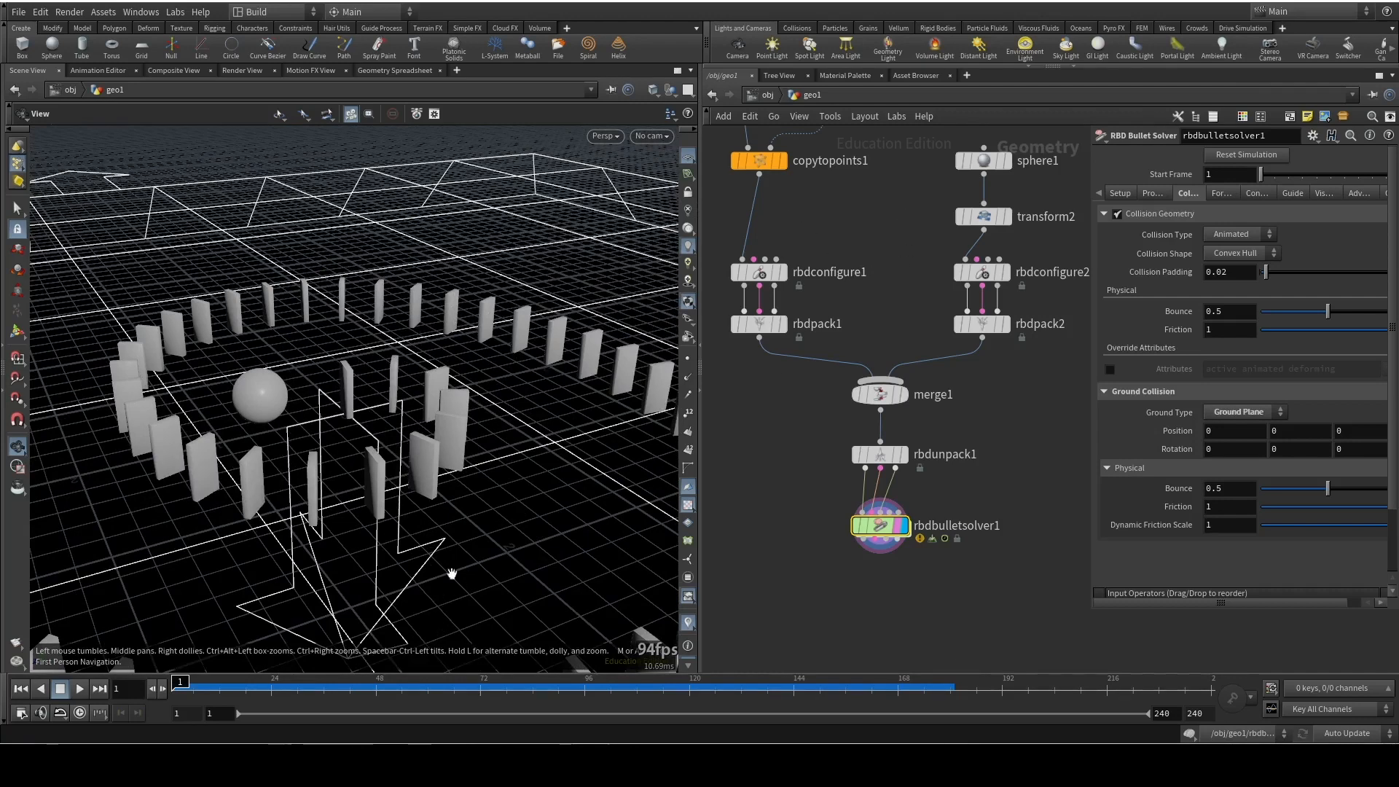
Inspect rbdbulletsolver1's point attributes in the Geometry Spreadsheet and sort the points by name
left_click(379, 71)
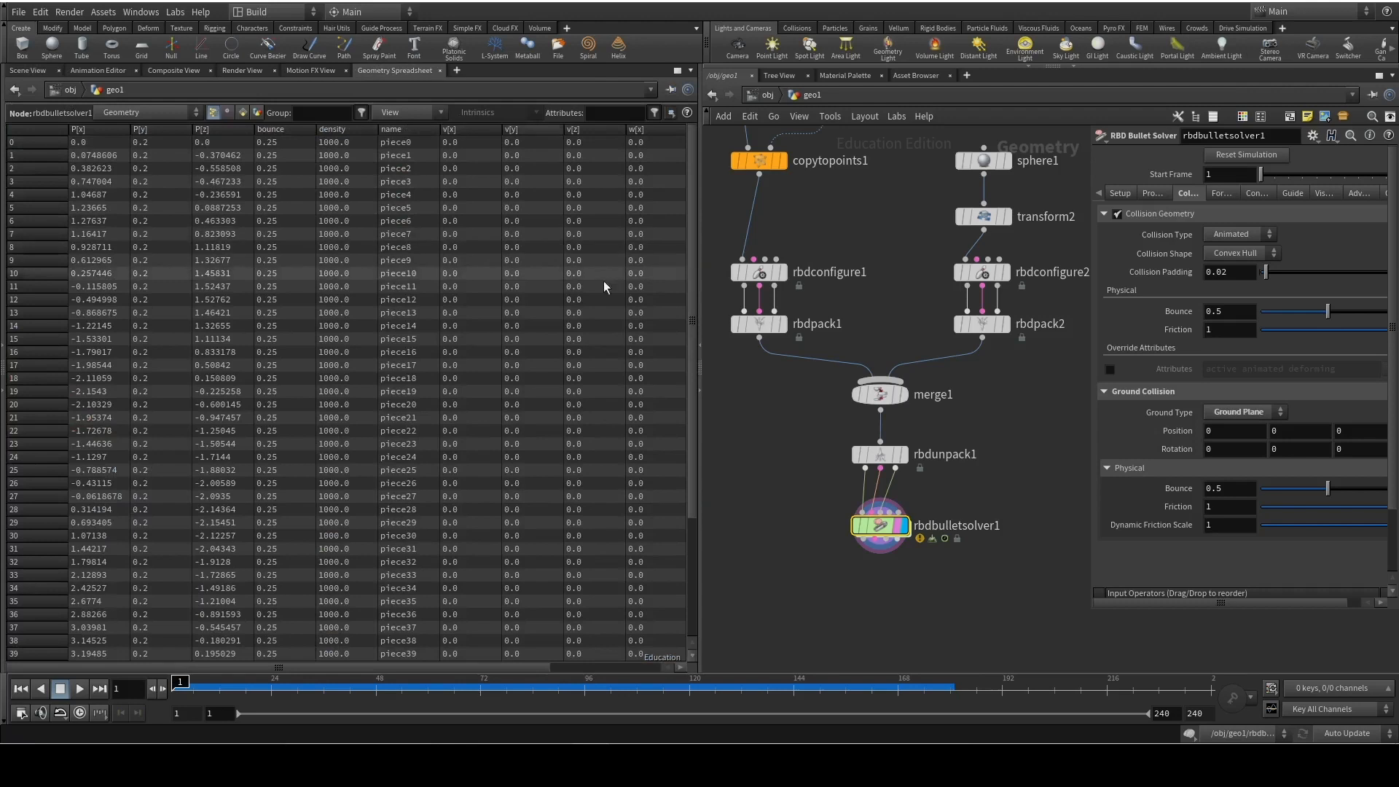
left_click(680, 456)
left_click(424, 496)
left_click(430, 430)
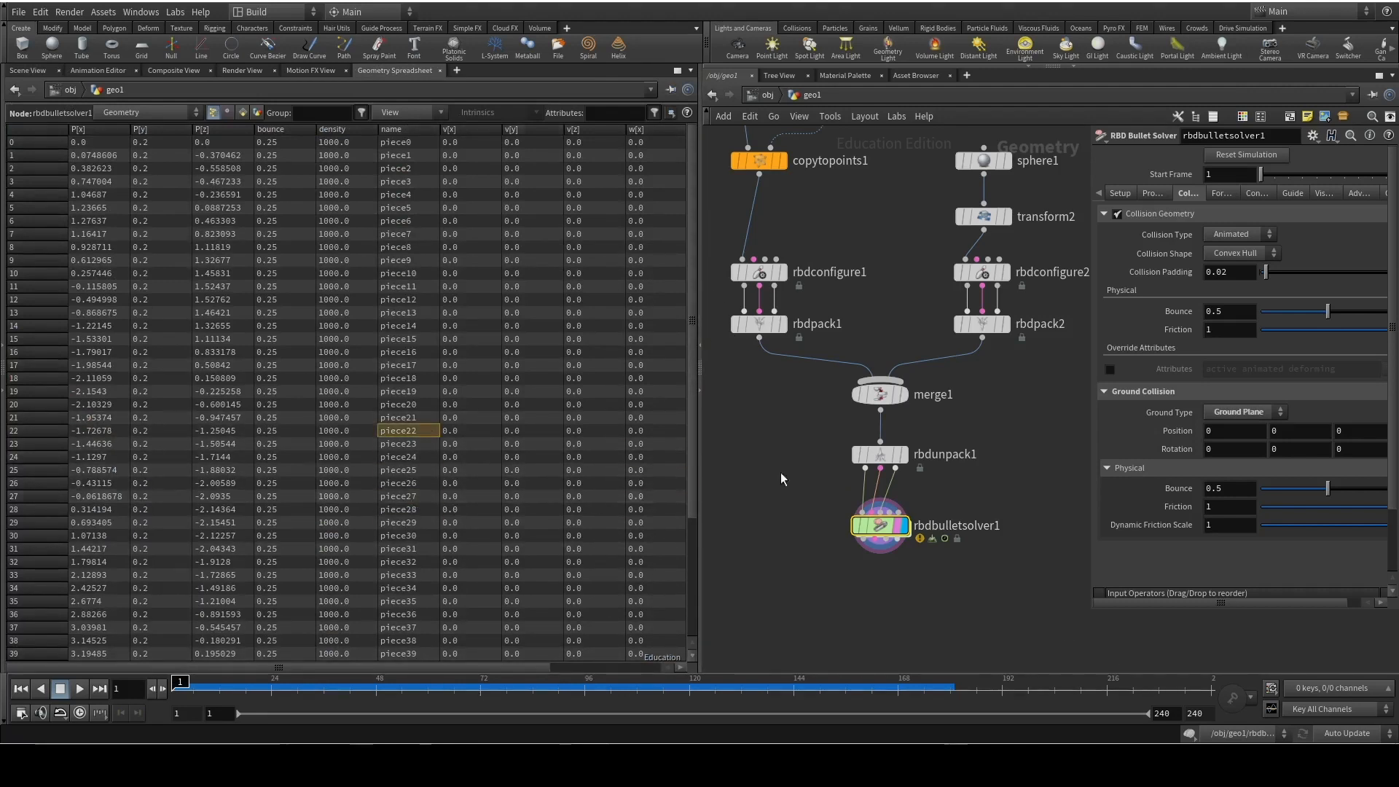
left_click(416, 129)
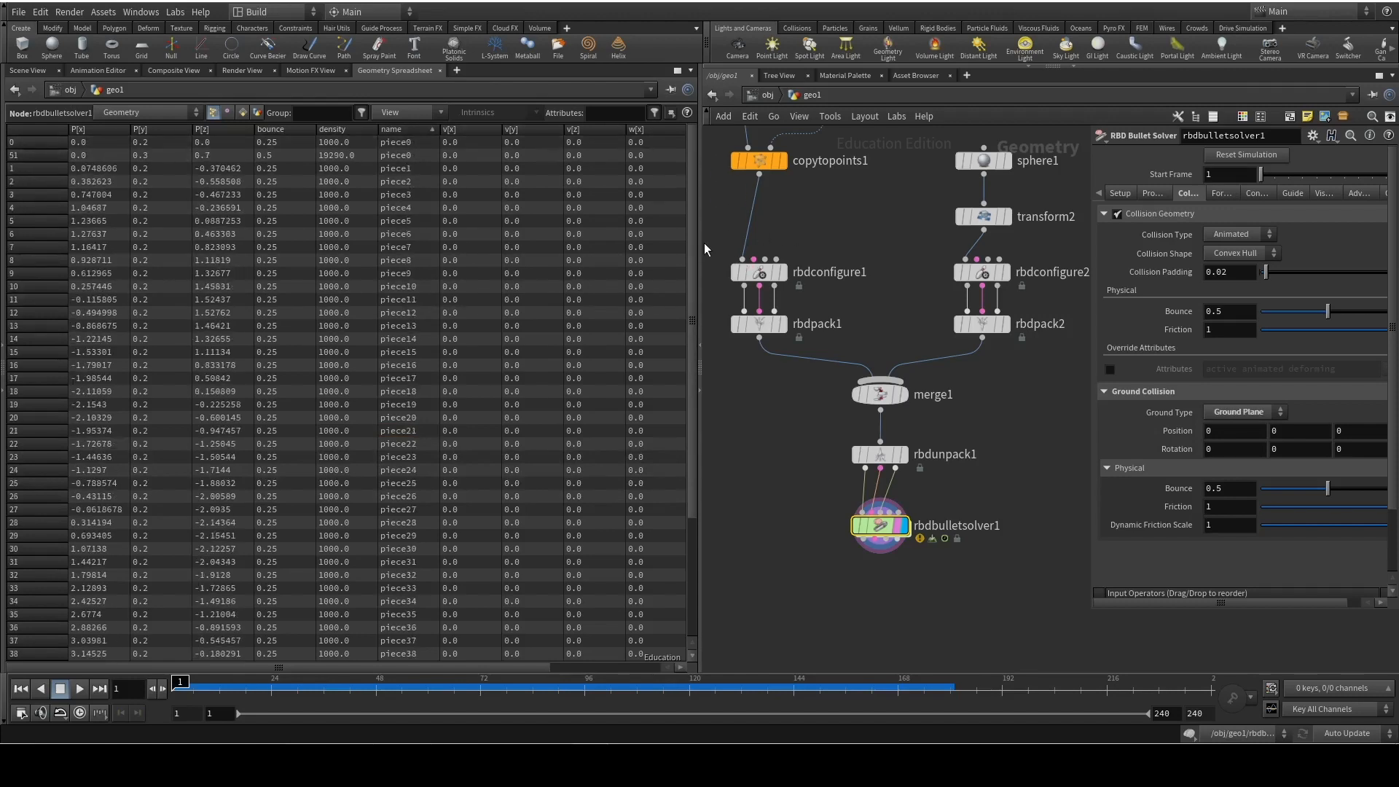
Compare the name attribute of points 0 and 51 in the sorted spreadsheet
left_click_drag(693, 257, 665, 239)
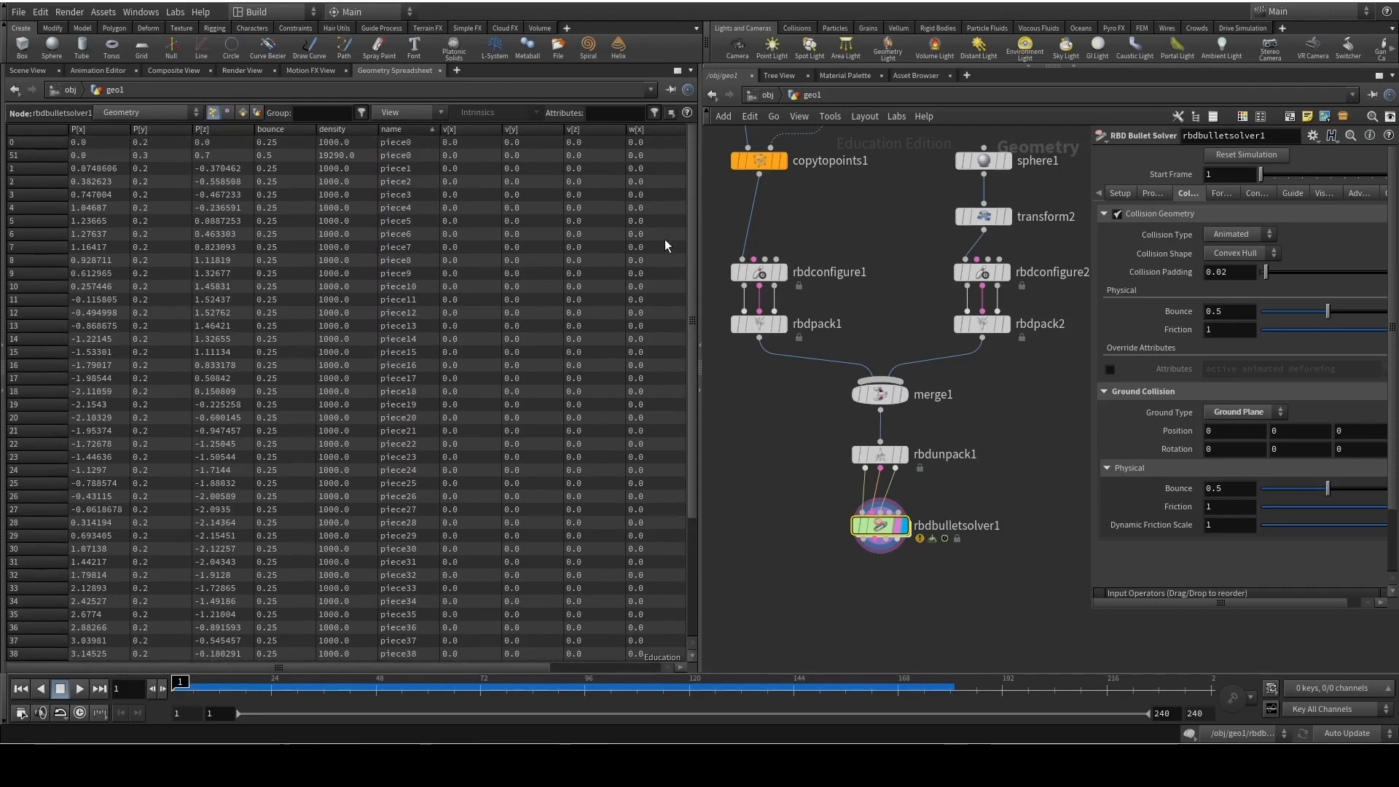
left_click(431, 128)
left_click(431, 129)
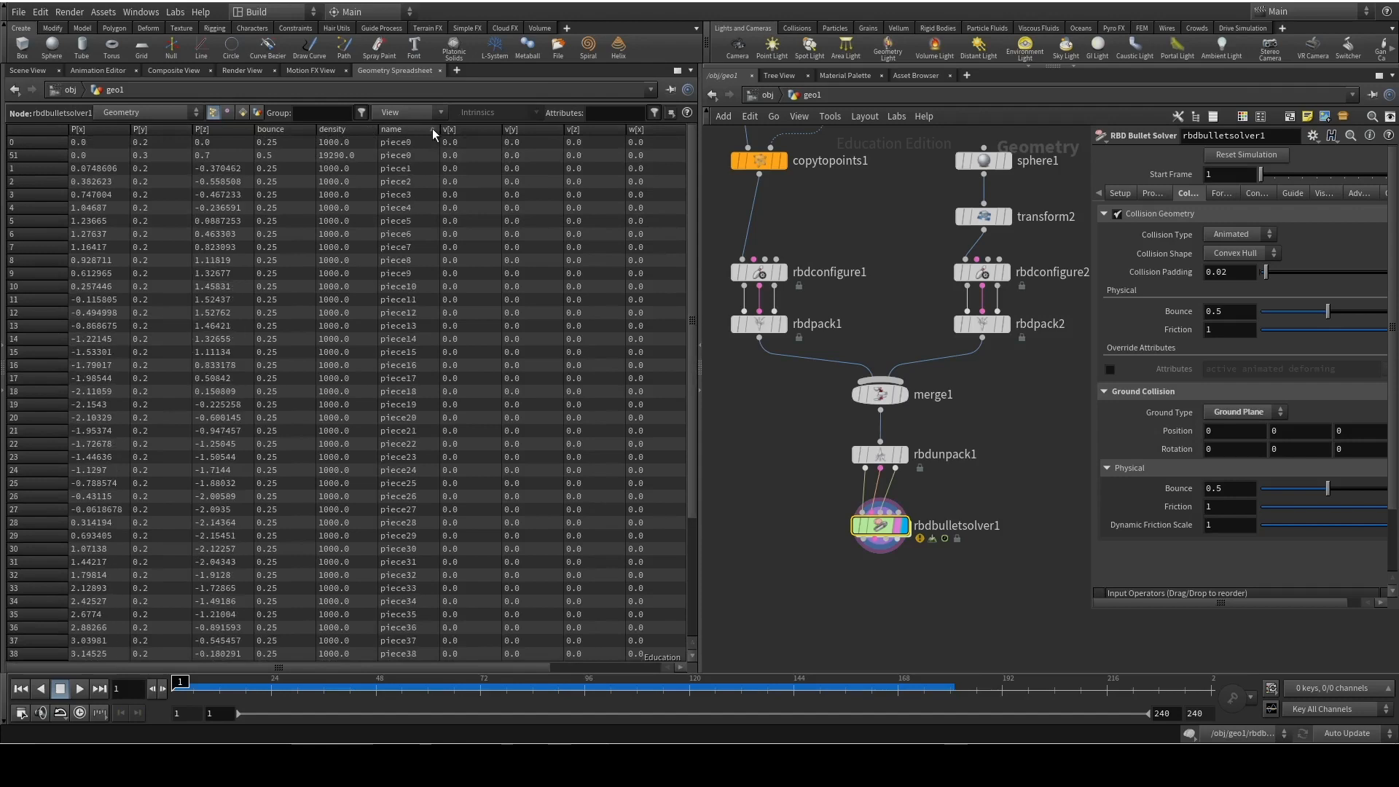
left_click(75, 155)
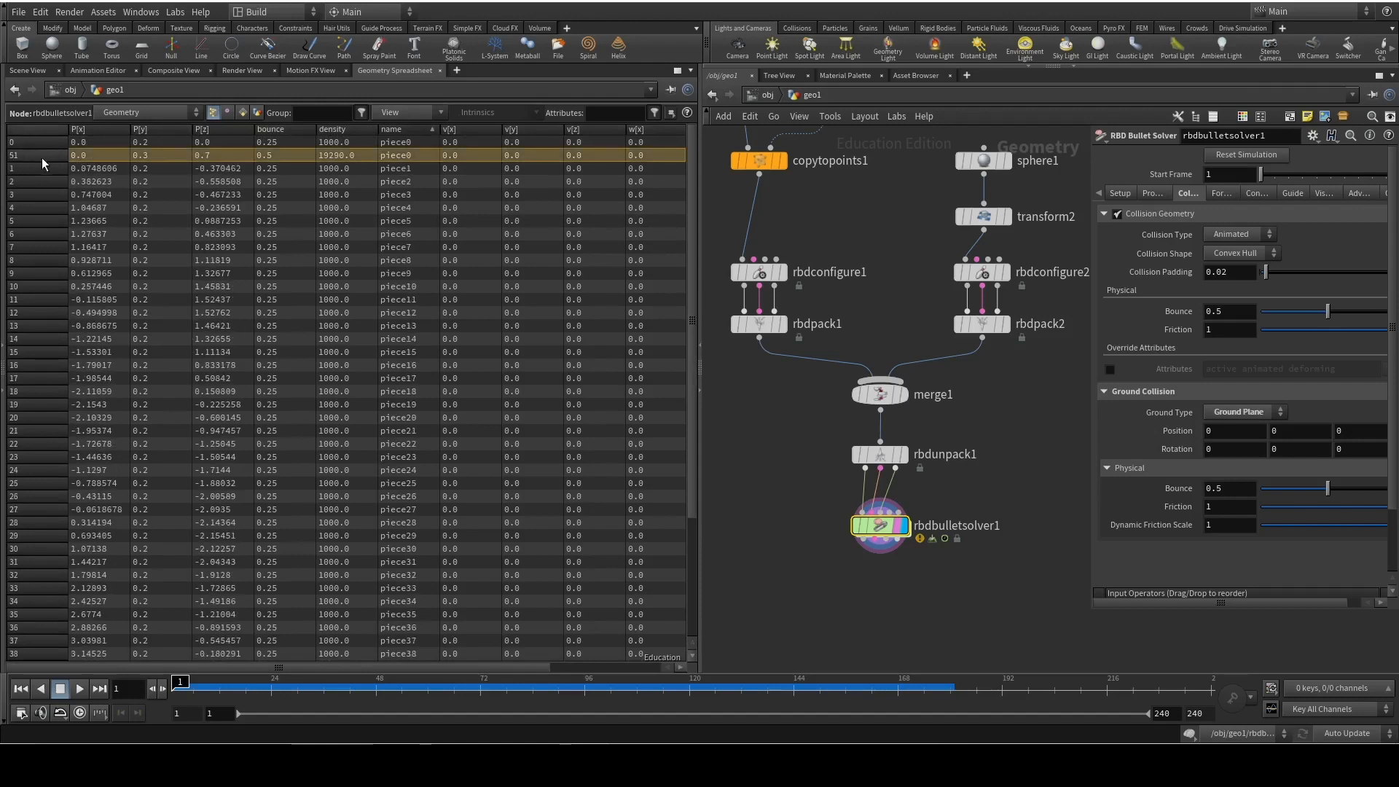
left_click(419, 143)
left_click(414, 155)
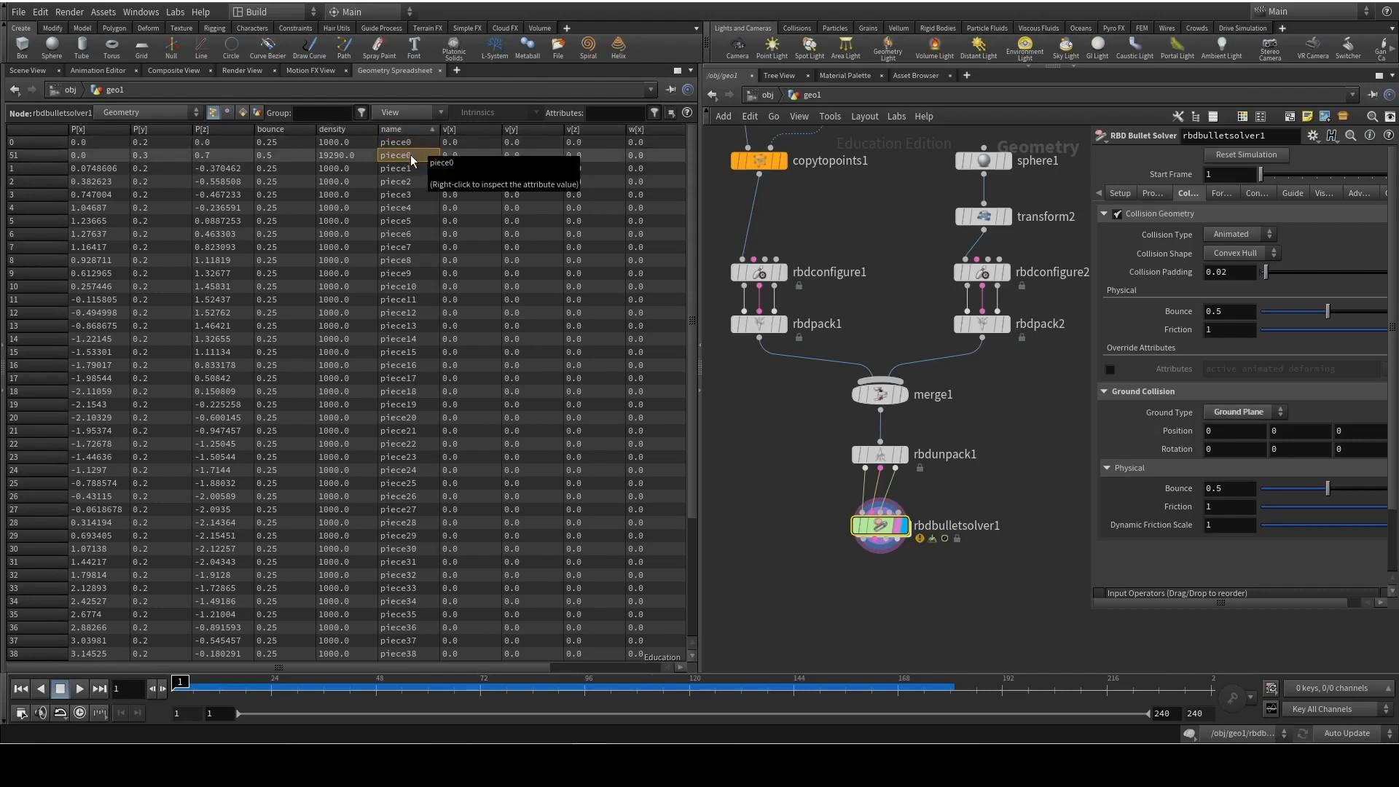
left_click(41, 153)
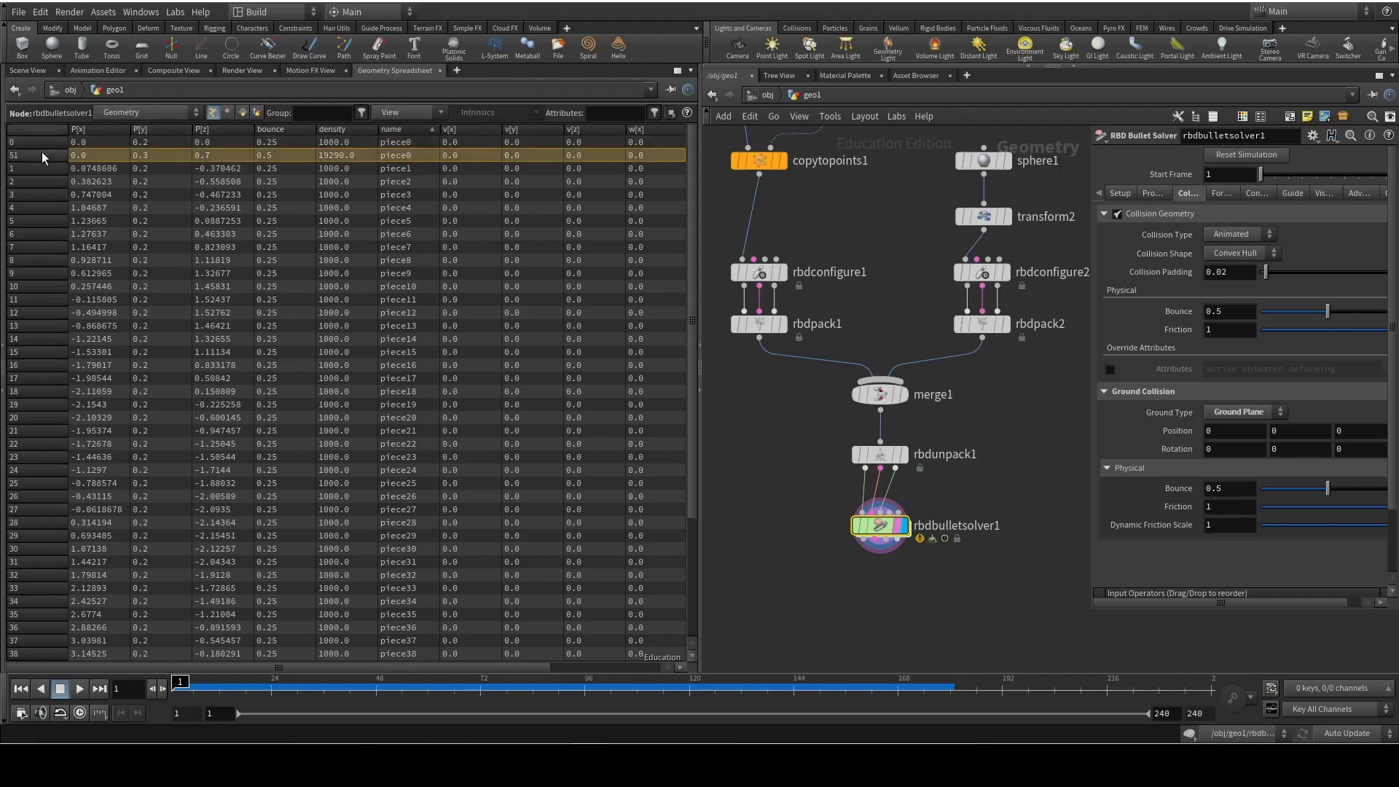
Add a Group Create node fed by rbdbulletsolver1's geometry output in the Scene View's network and set its base group to piece51
left_click(27, 70)
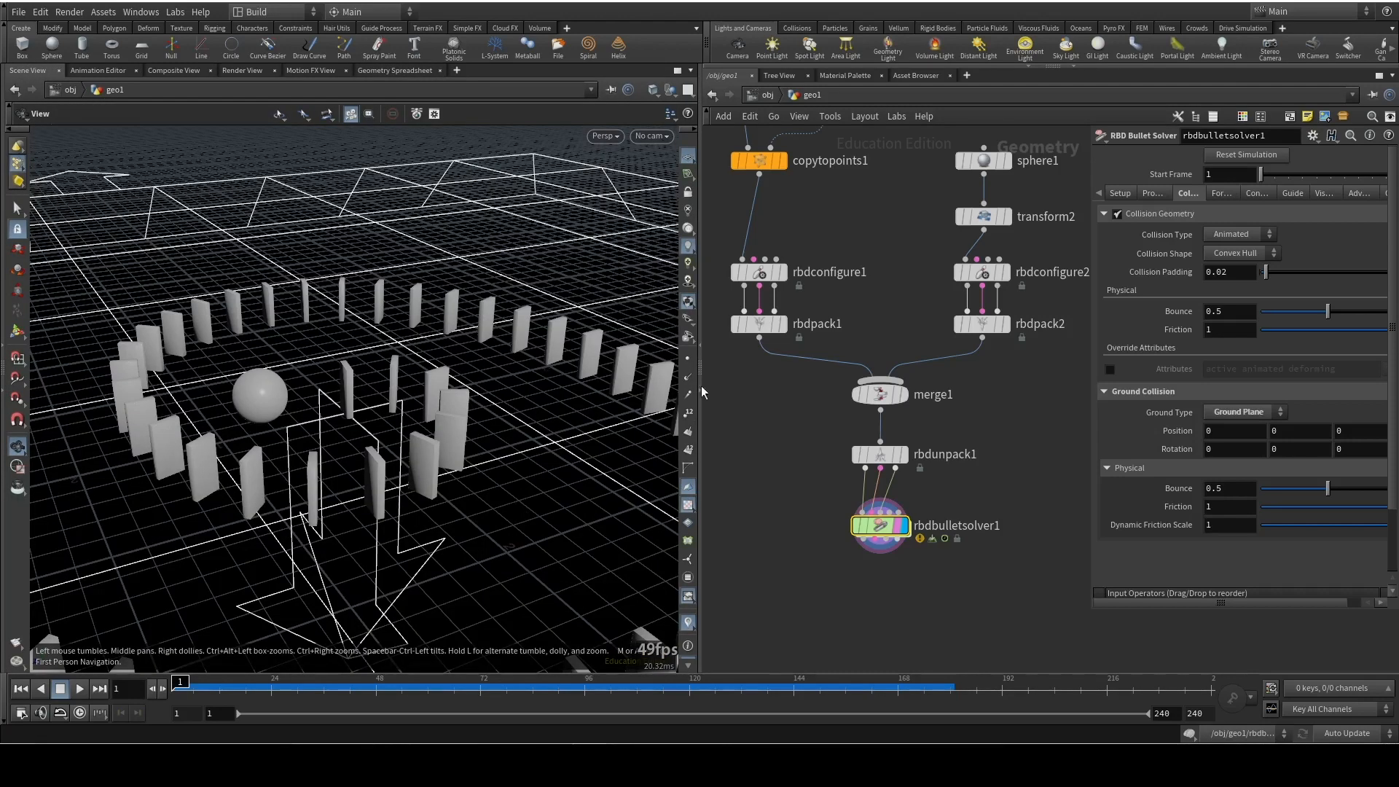
mouse_move(886, 518)
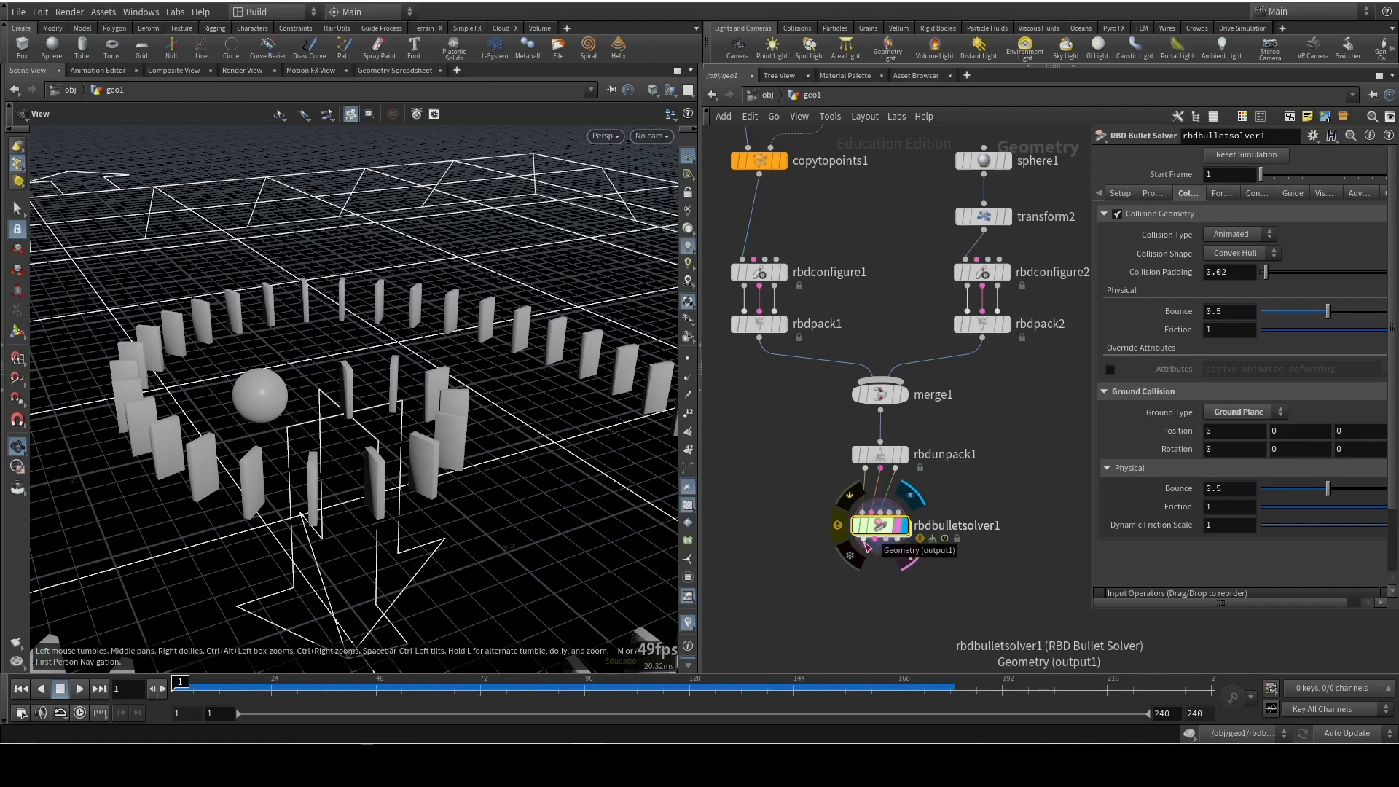
key("Tab")
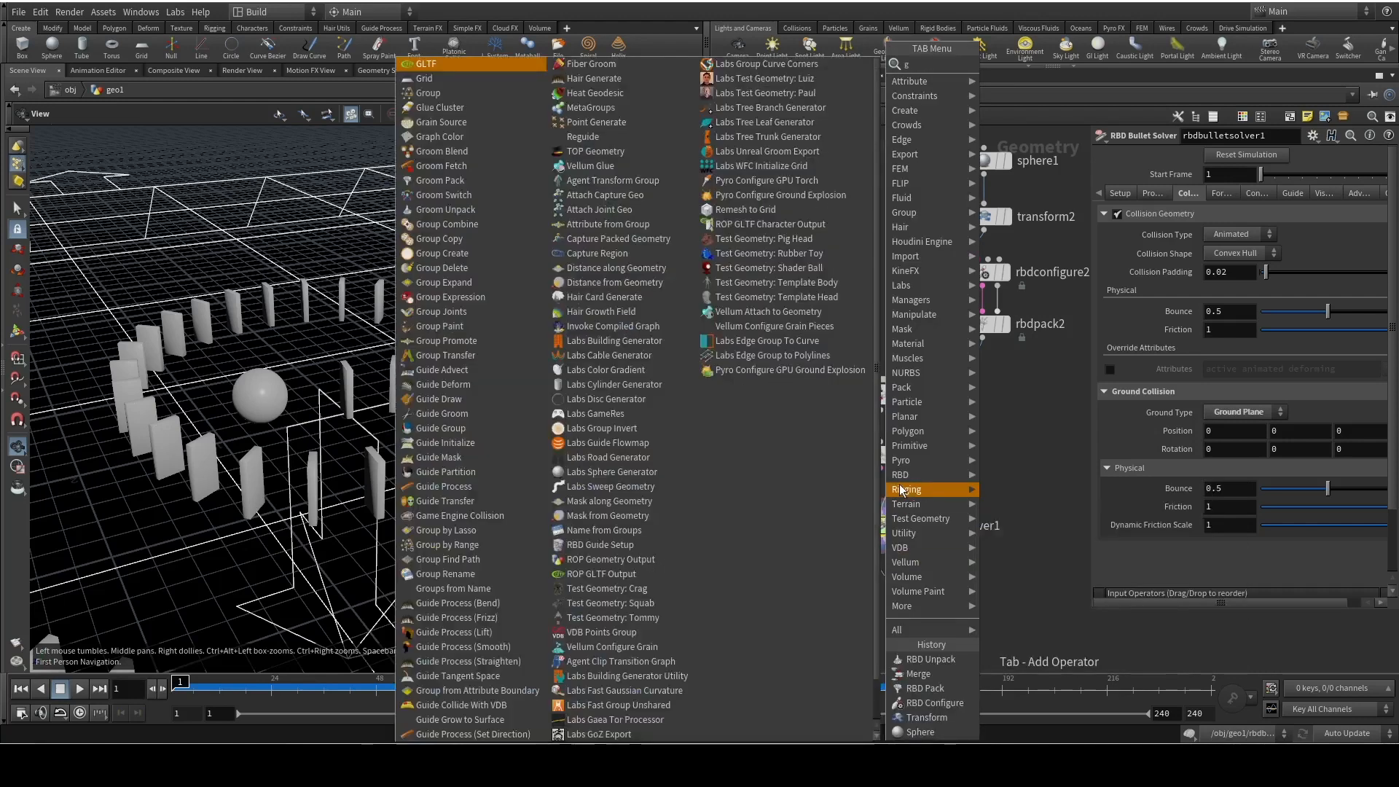
type("group")
key("Return")
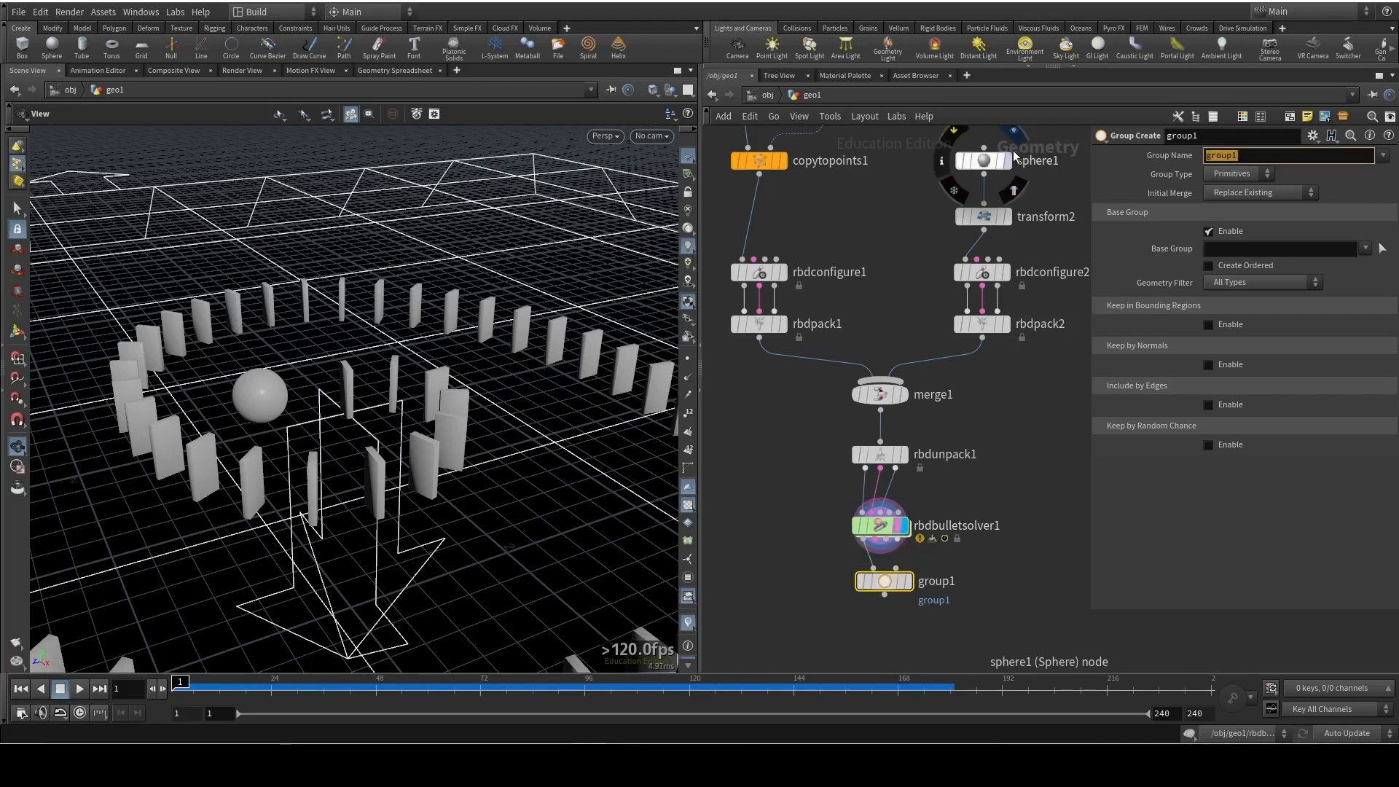
left_click(1244, 245)
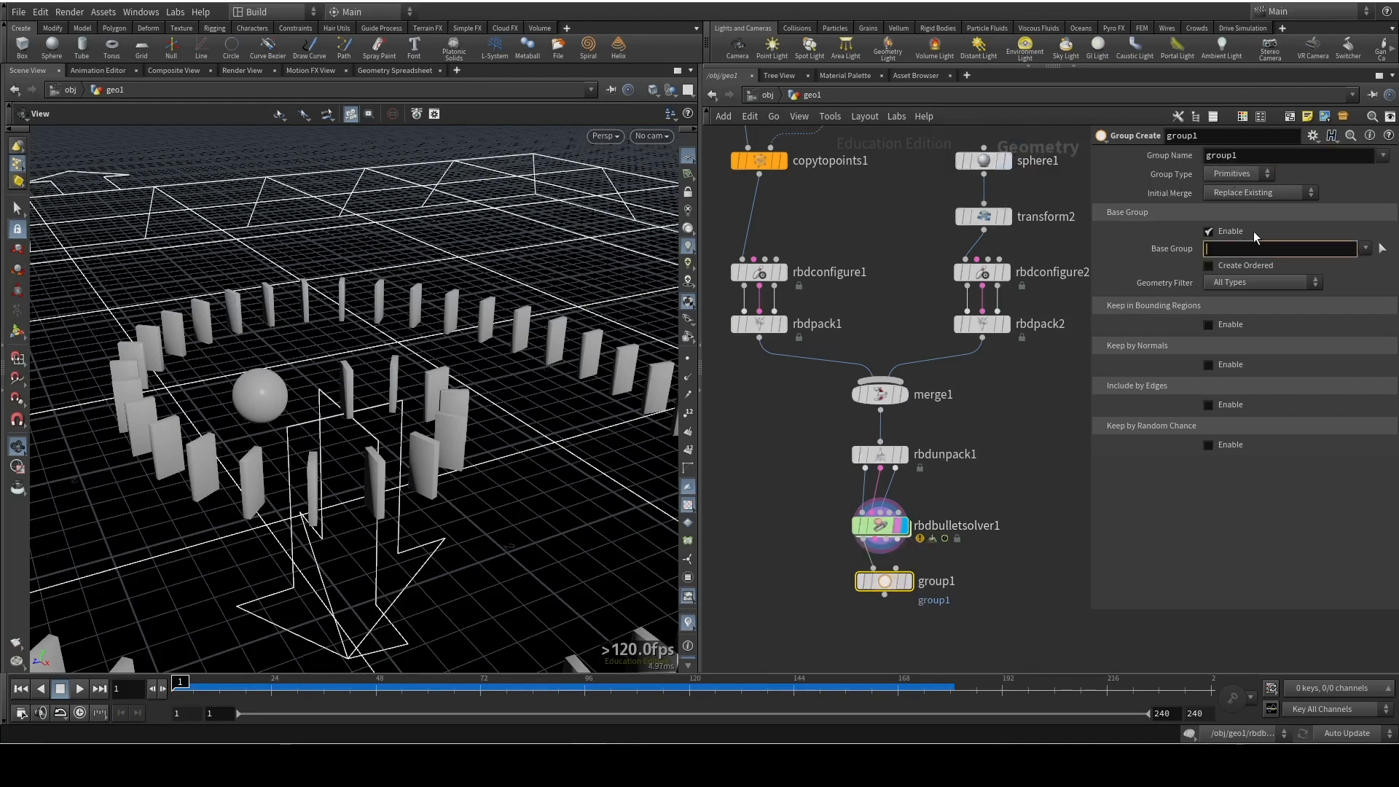
type("piece51")
key("Return")
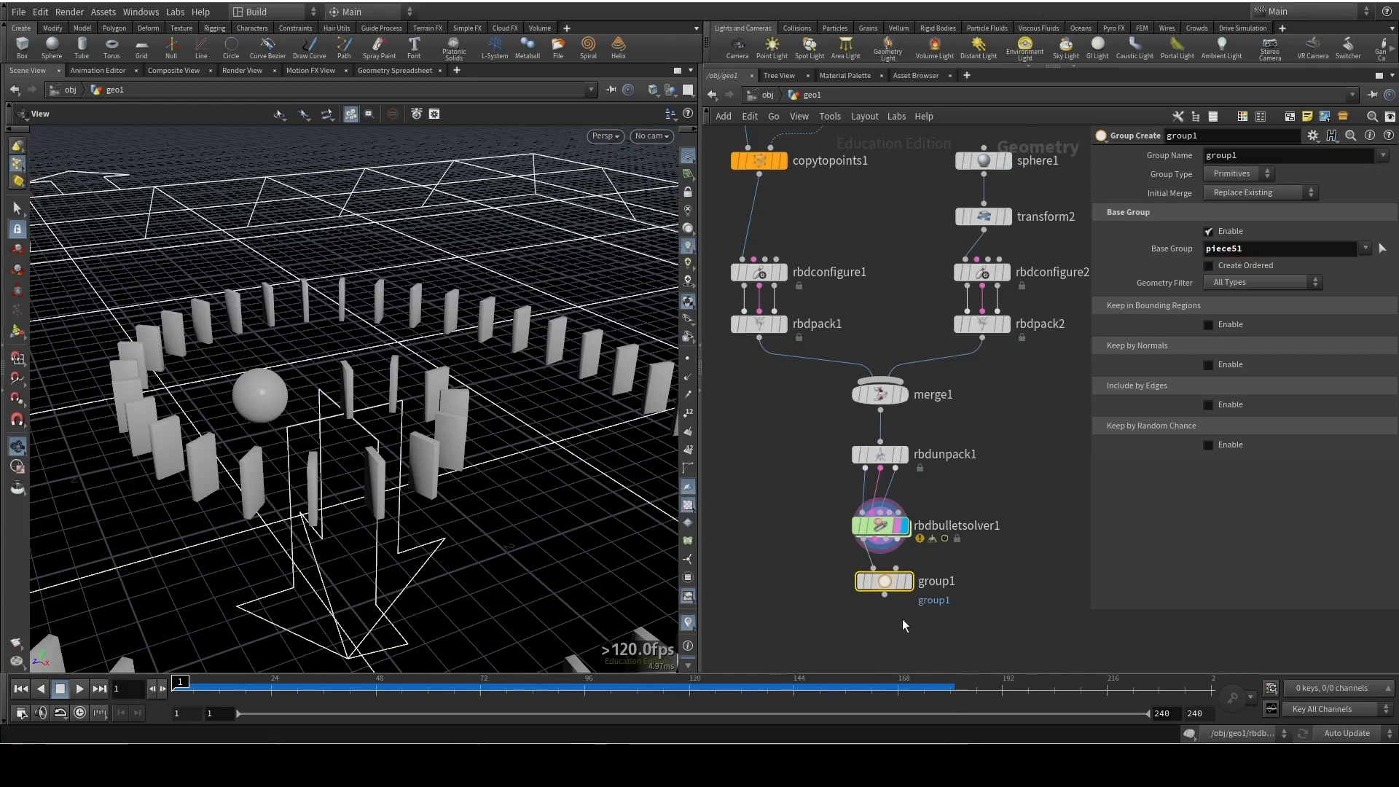
Check the group1 result around the sphere, restore the display to rbdbulletsolver1, and delete group1
left_click_drag(387, 393, 254, 317)
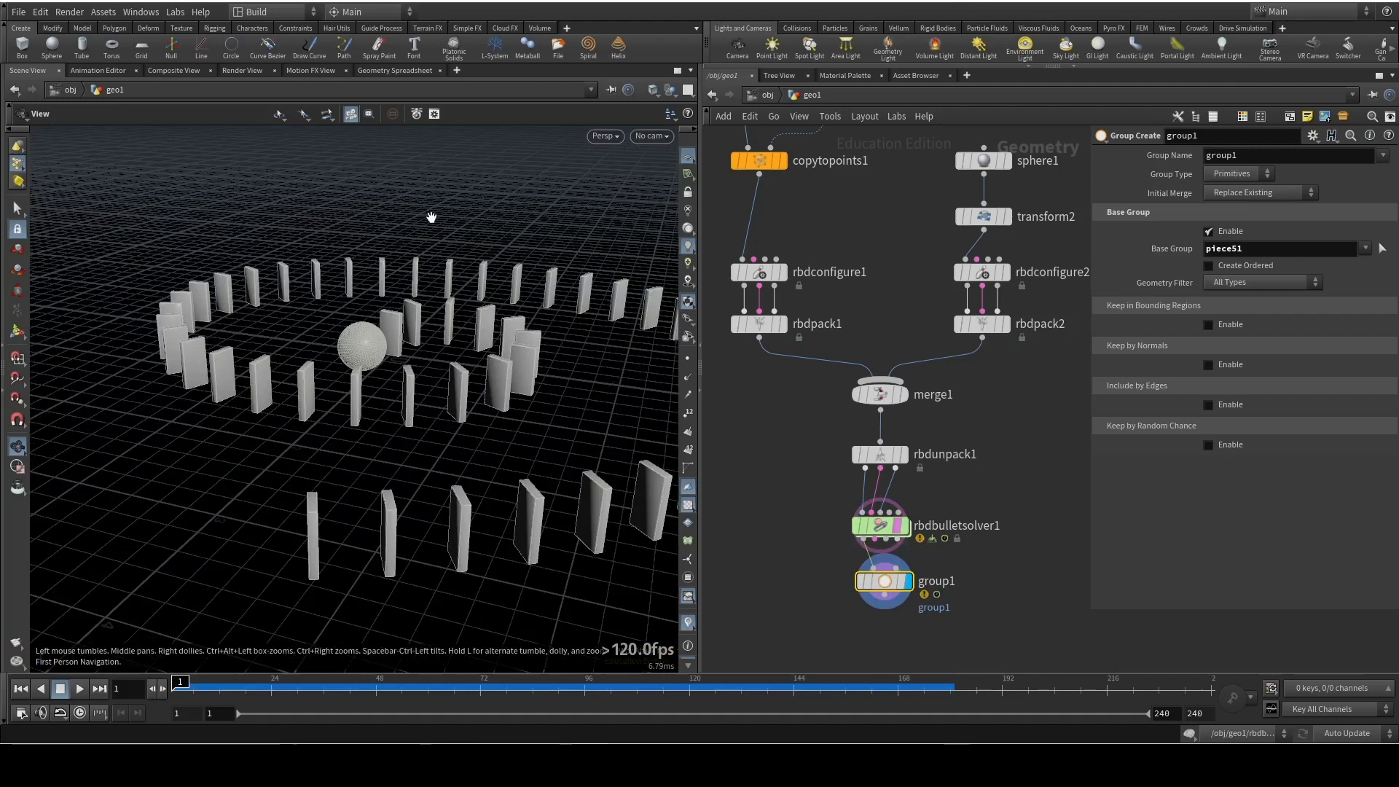
left_click(823, 544)
left_click_drag(363, 229, 420, 246)
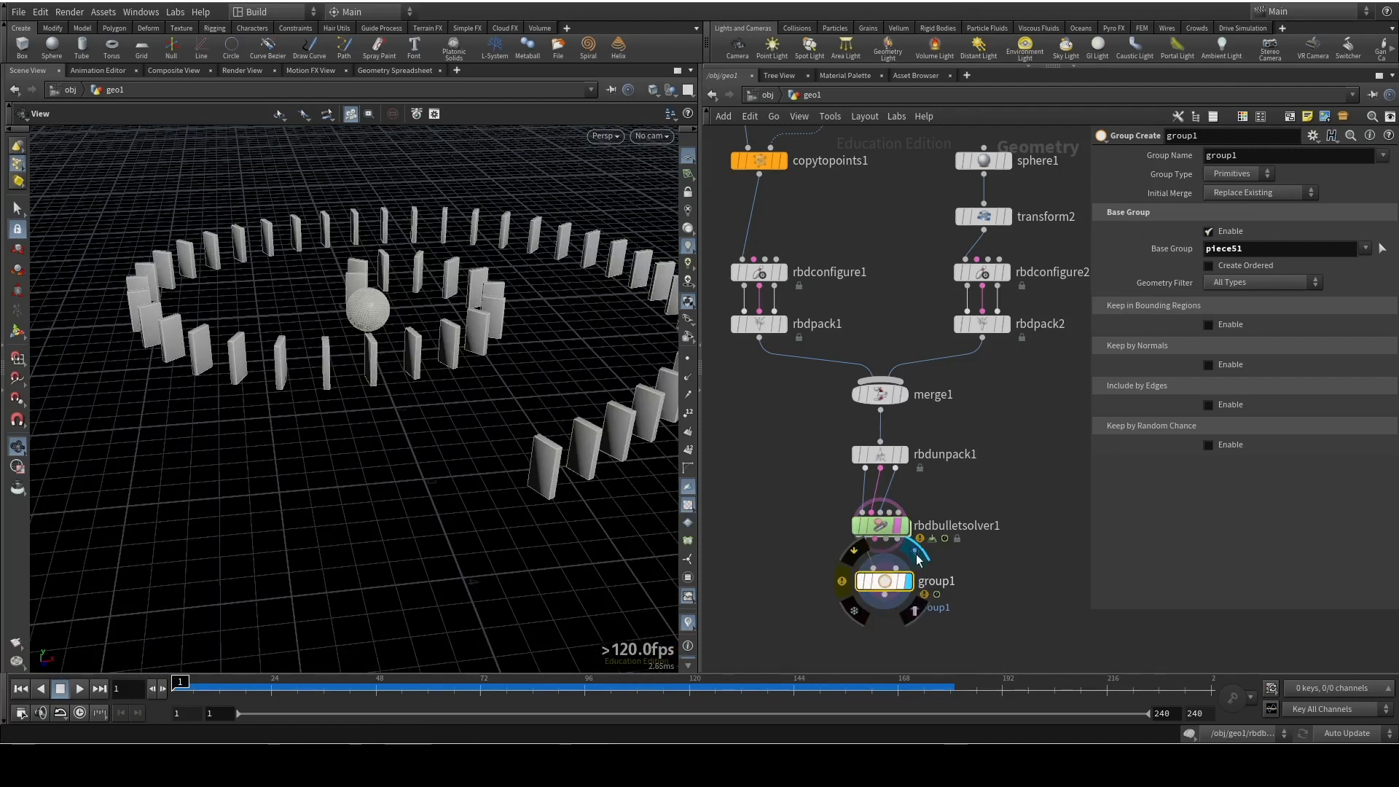
left_click(905, 525)
key("Delete")
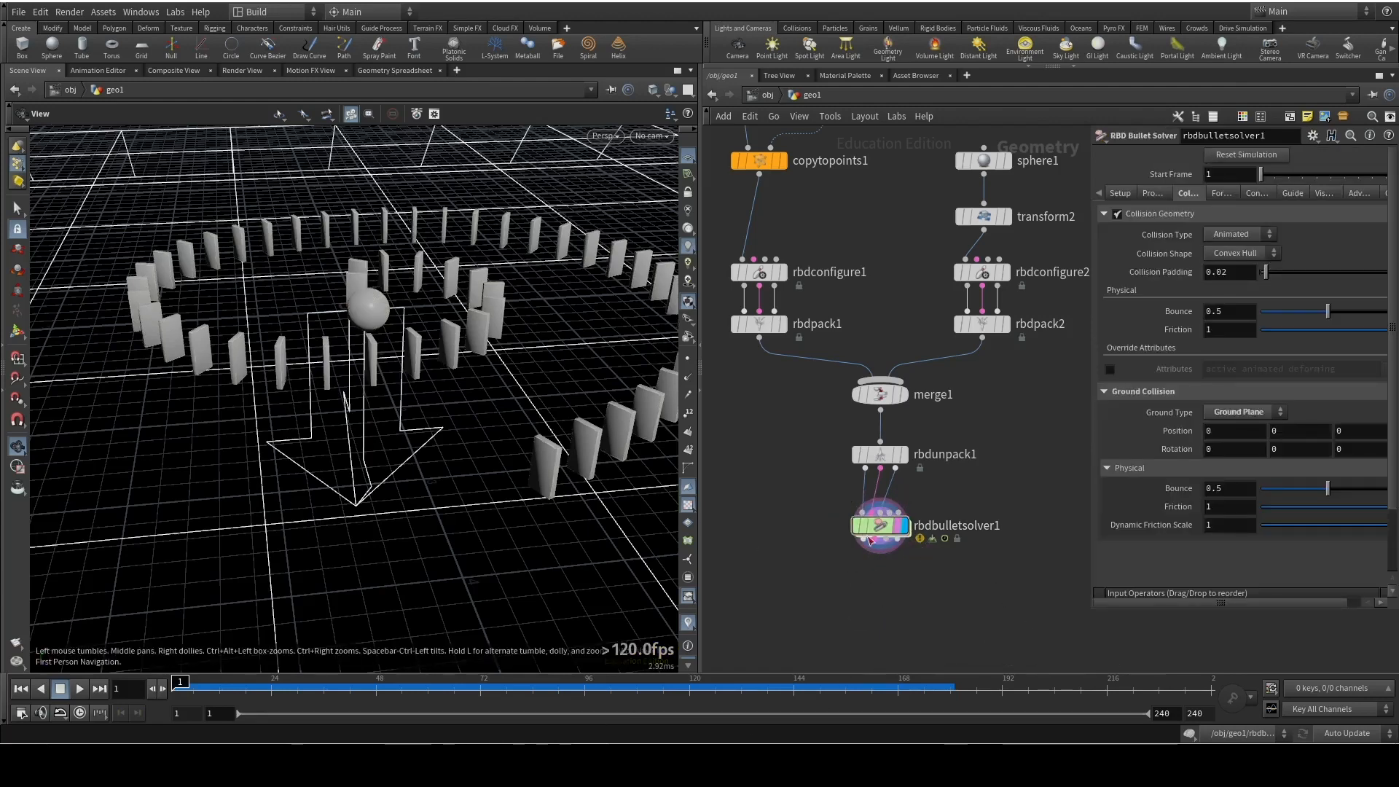
Insert a Name node between sphere1 and transform2 and set the name value to ball
middle_click_drag(999, 190, 972, 265)
left_click_drag(965, 234, 964, 218)
left_click_drag(965, 291, 959, 307)
key("Tab")
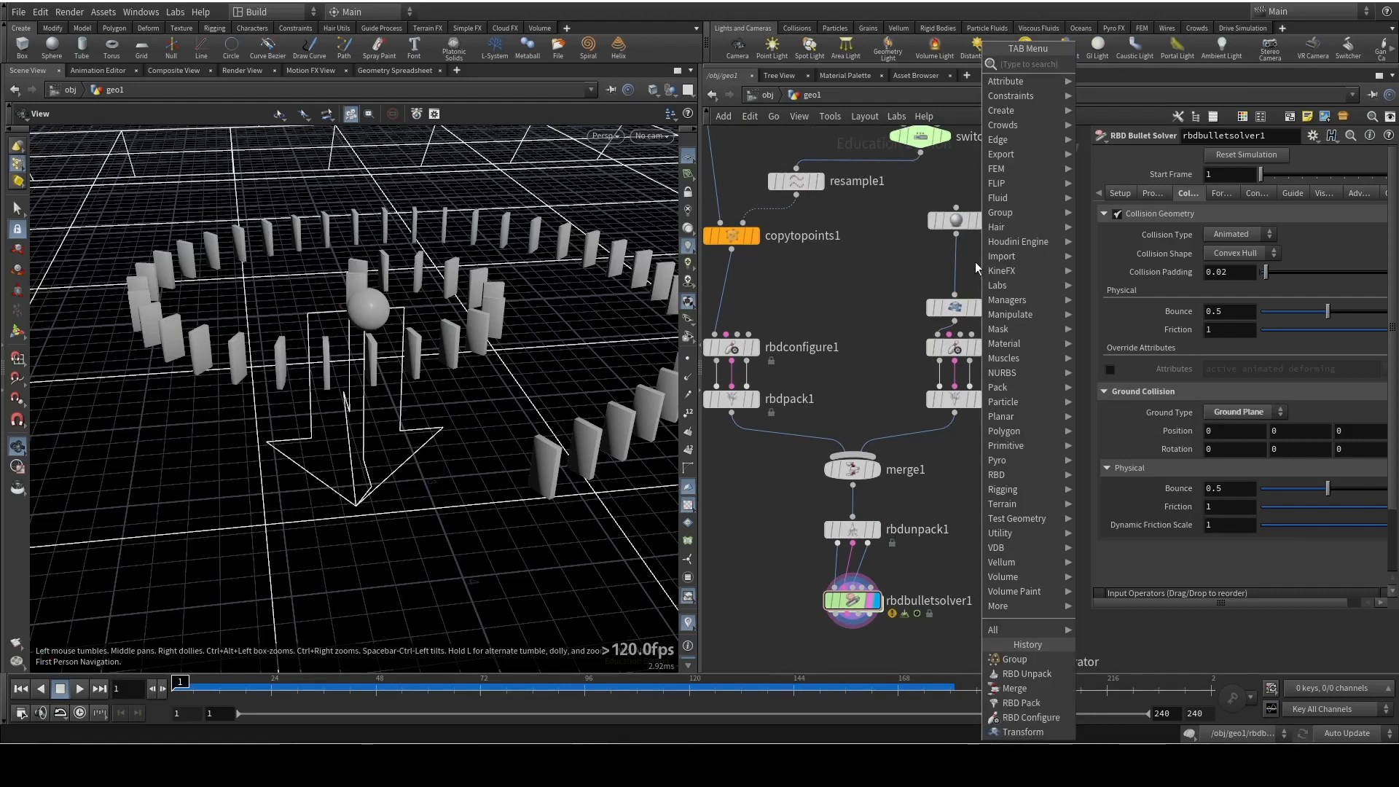
type("null")
key("Return")
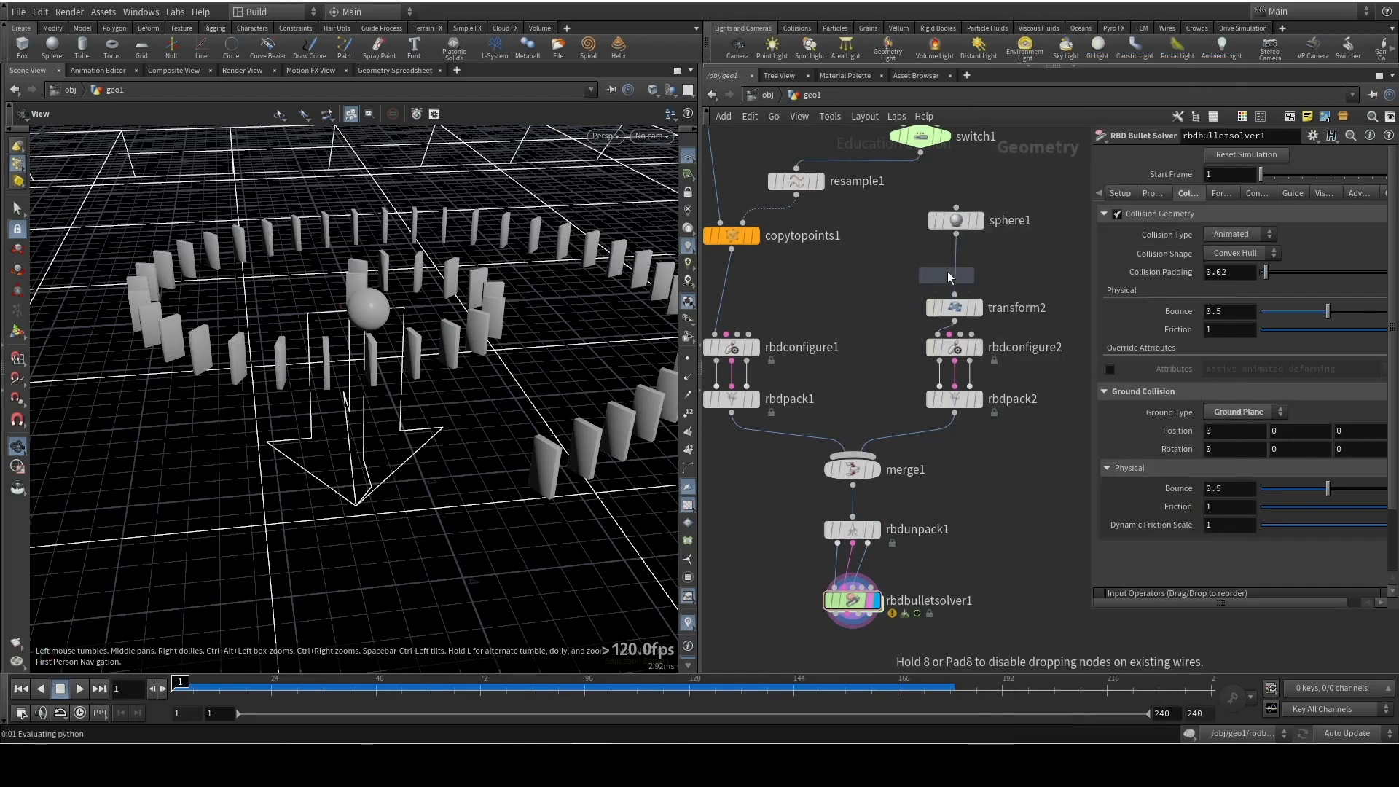
left_click(947, 275)
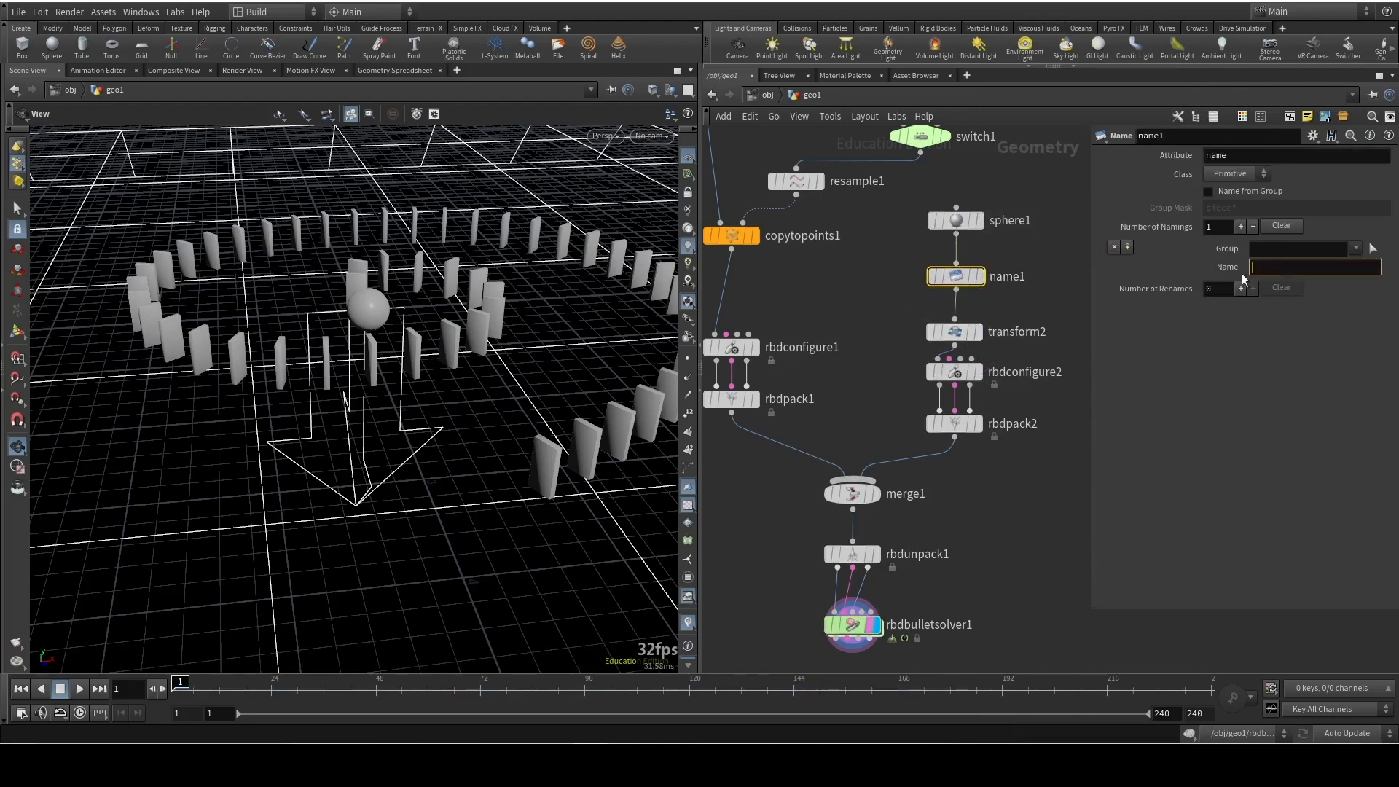
type("ball")
key("Return")
left_click_drag(958, 280, 959, 266)
Play the simulation with the named sphere from a higher view and return to frame 1
left_click_drag(218, 290, 392, 412)
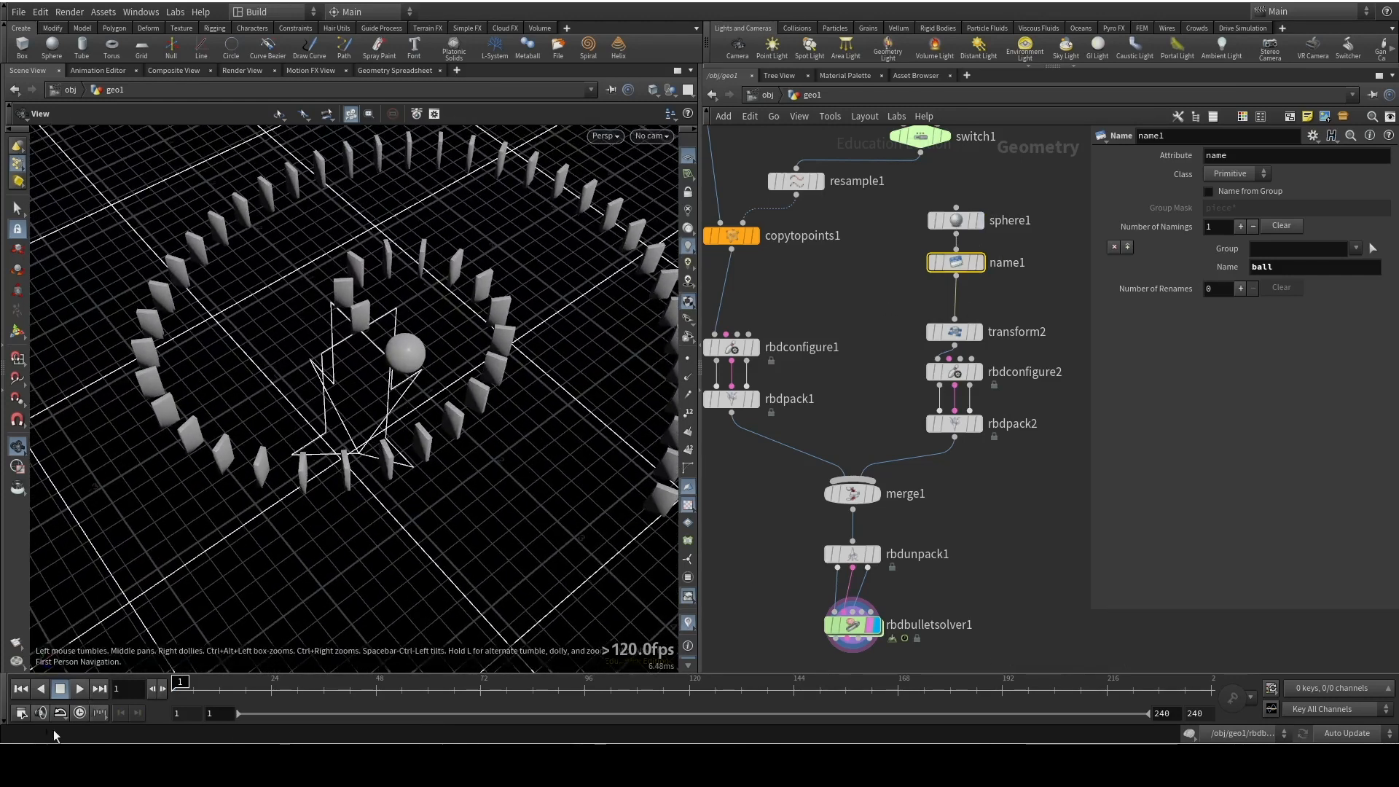
left_click(79, 691)
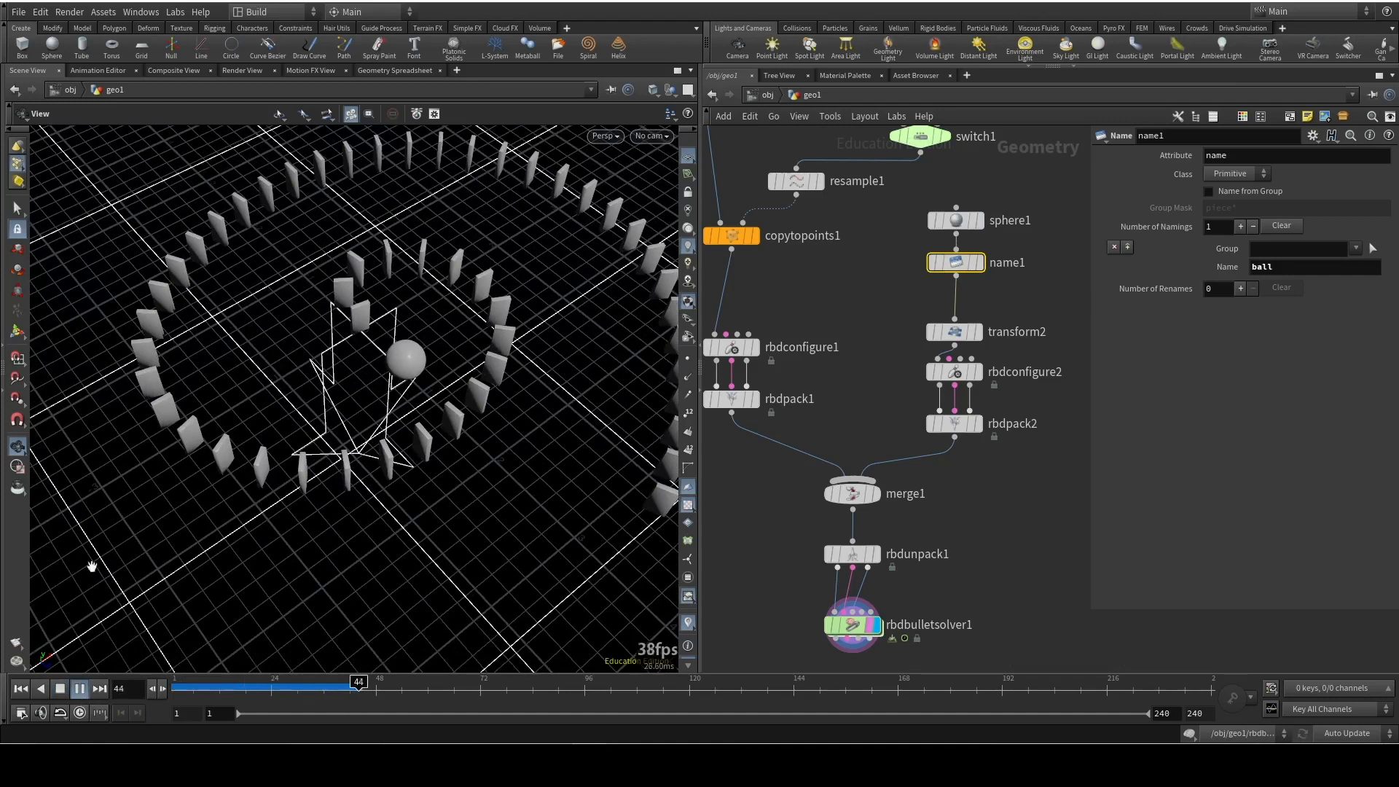
left_click_drag(321, 687, 175, 687)
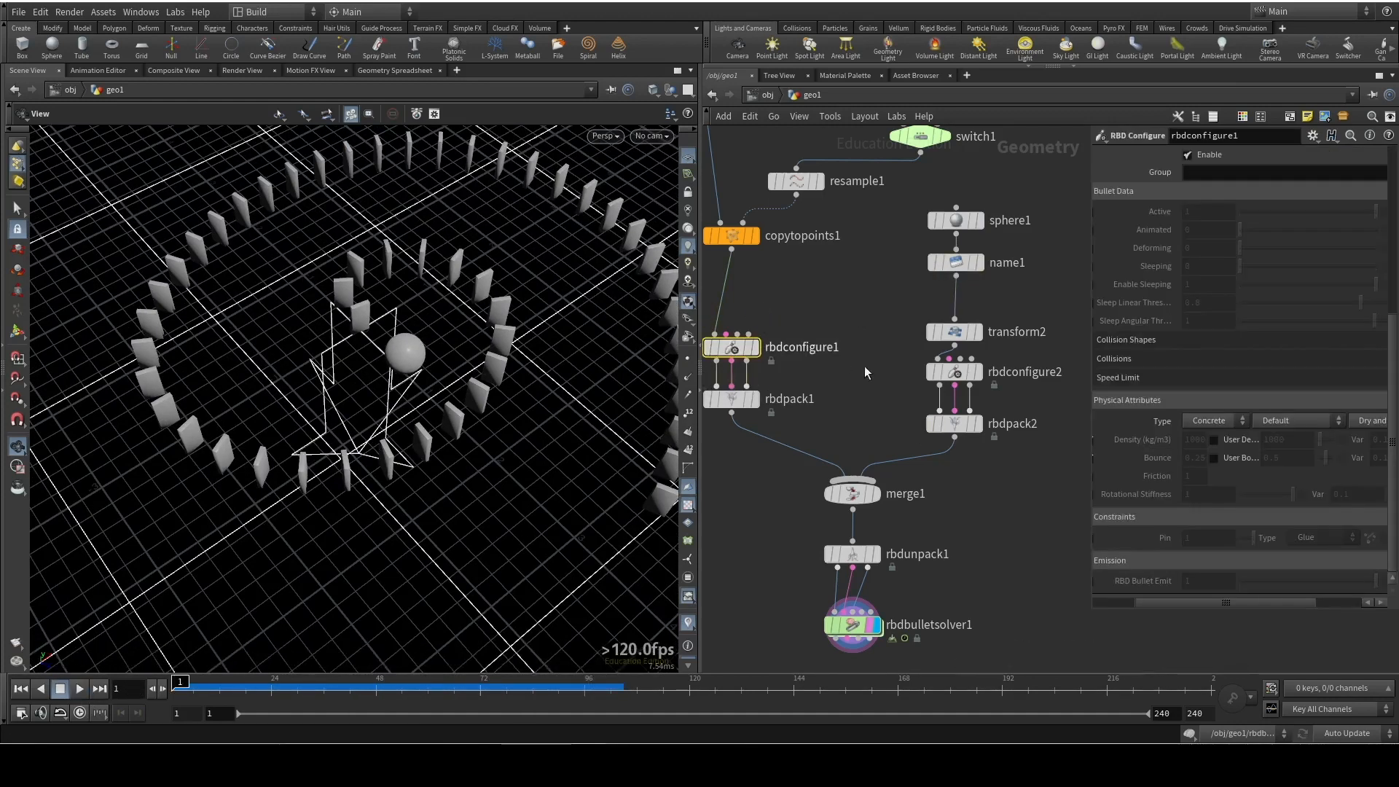
Review rbdconfigure1's settings and set rbdbulletsolver1's Collision Padding to 0.001
scroll(1214, 331, "up", 5)
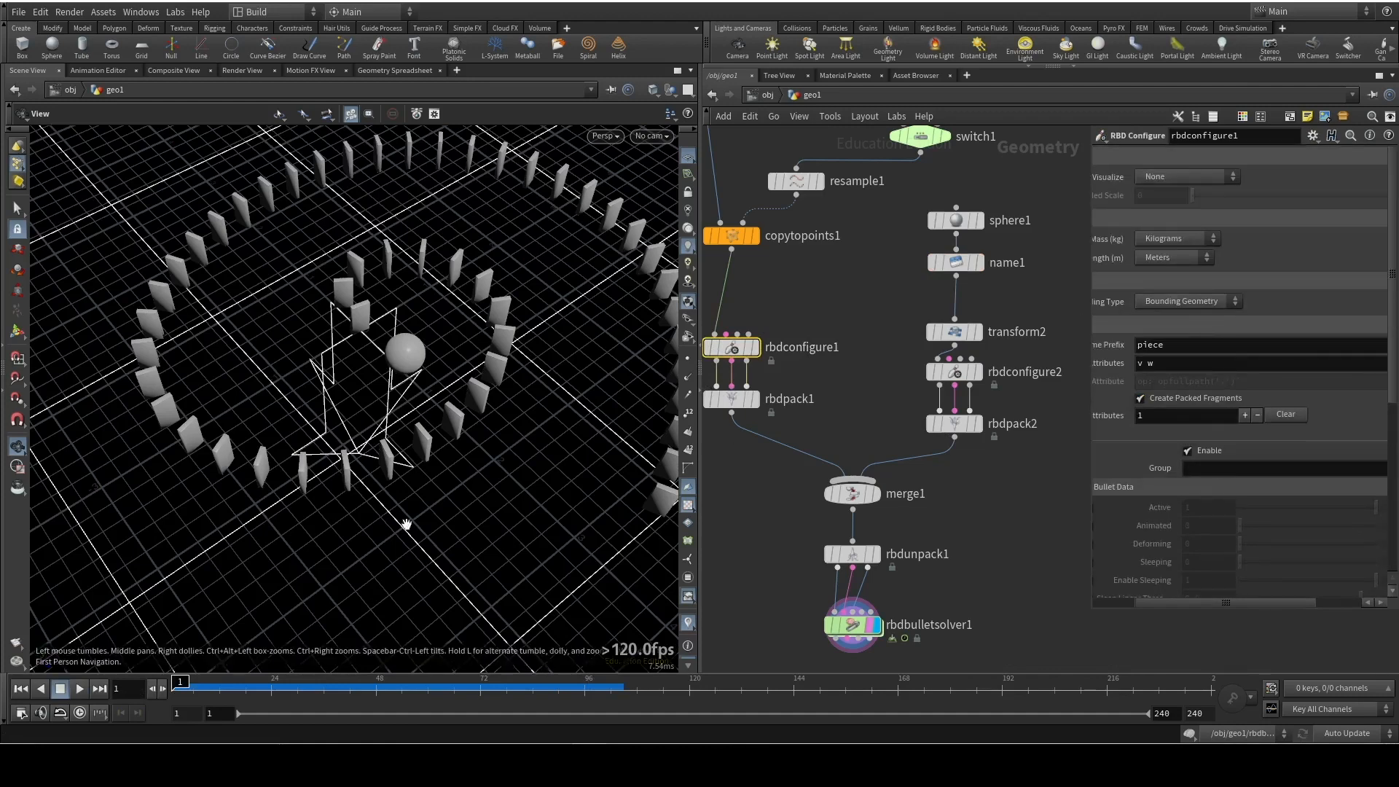
left_click(733, 403)
left_click(846, 624)
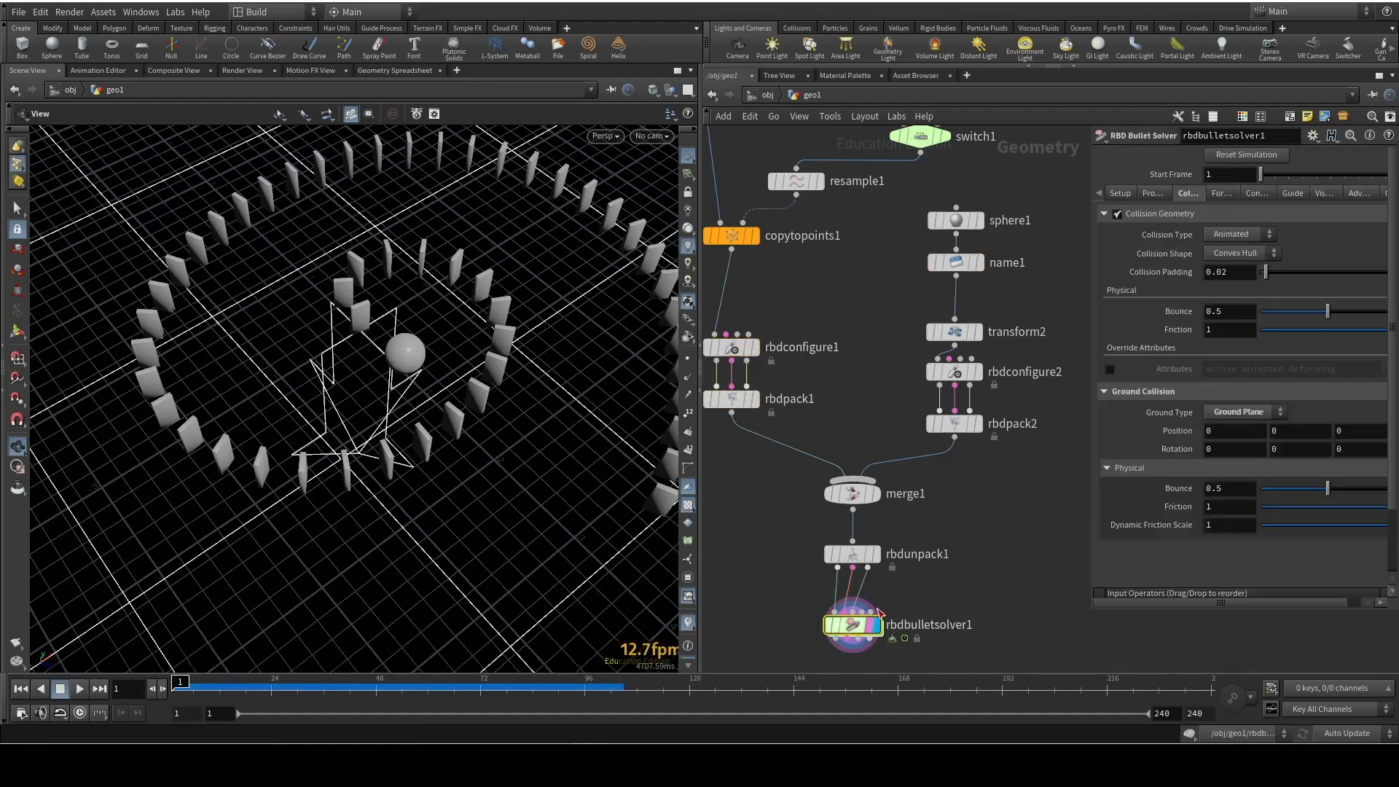
left_click(1224, 272)
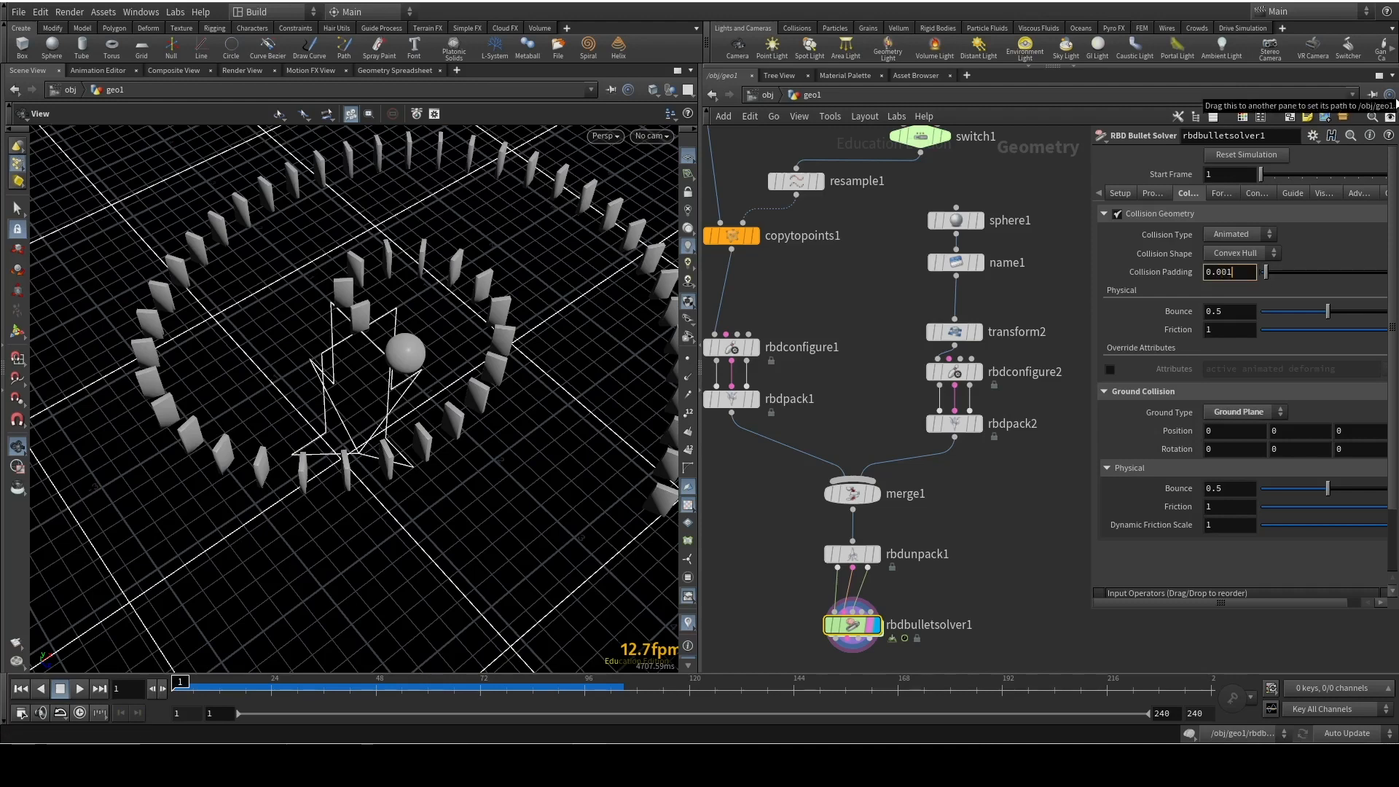
key("Return")
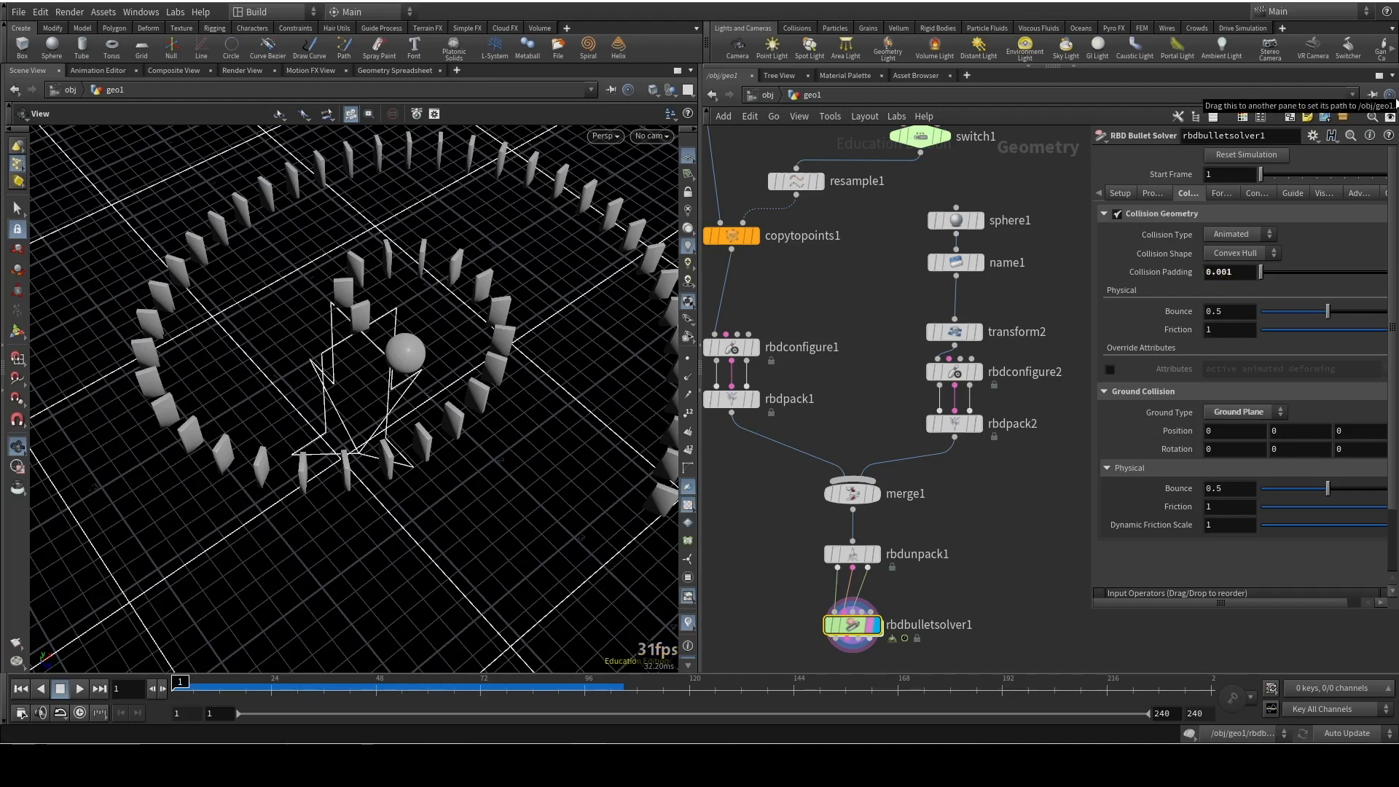
Play the simulation with the reduced collision padding and return to frame 1
left_click(80, 689)
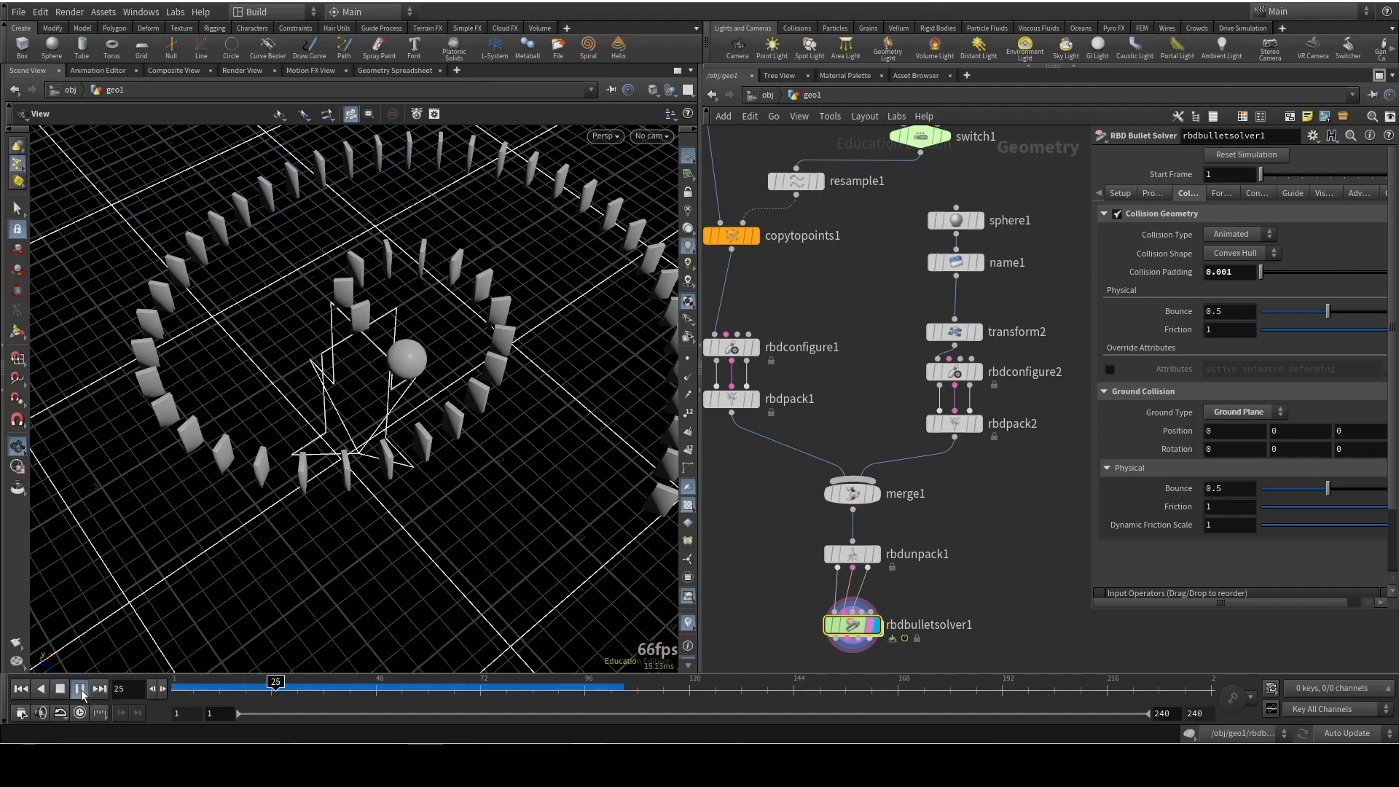
left_click(79, 690)
left_click(22, 691)
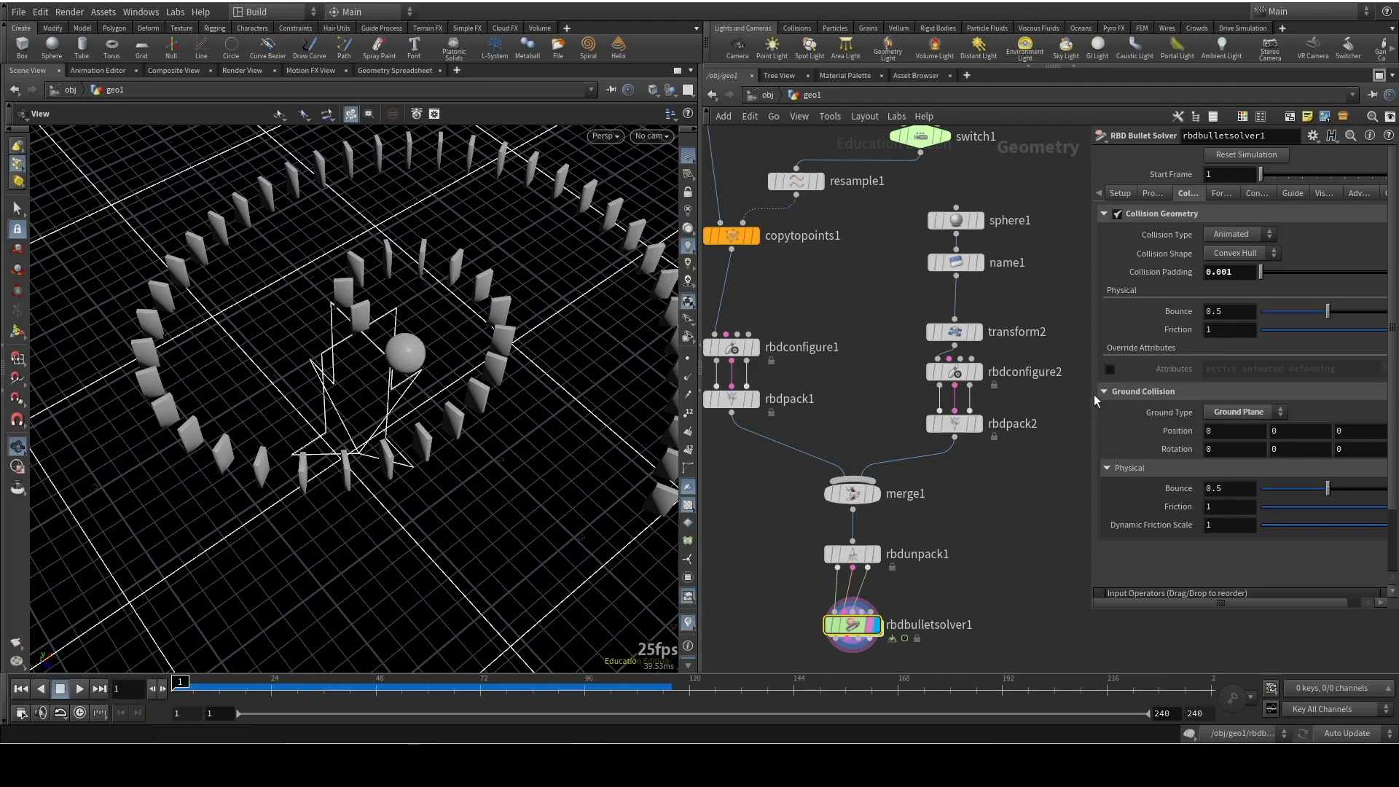
Try a collision geometry friction of 14 in the simulation, undo the change, and return to frame 1
middle_click_drag(1214, 309, 1312, 301)
left_click(81, 689)
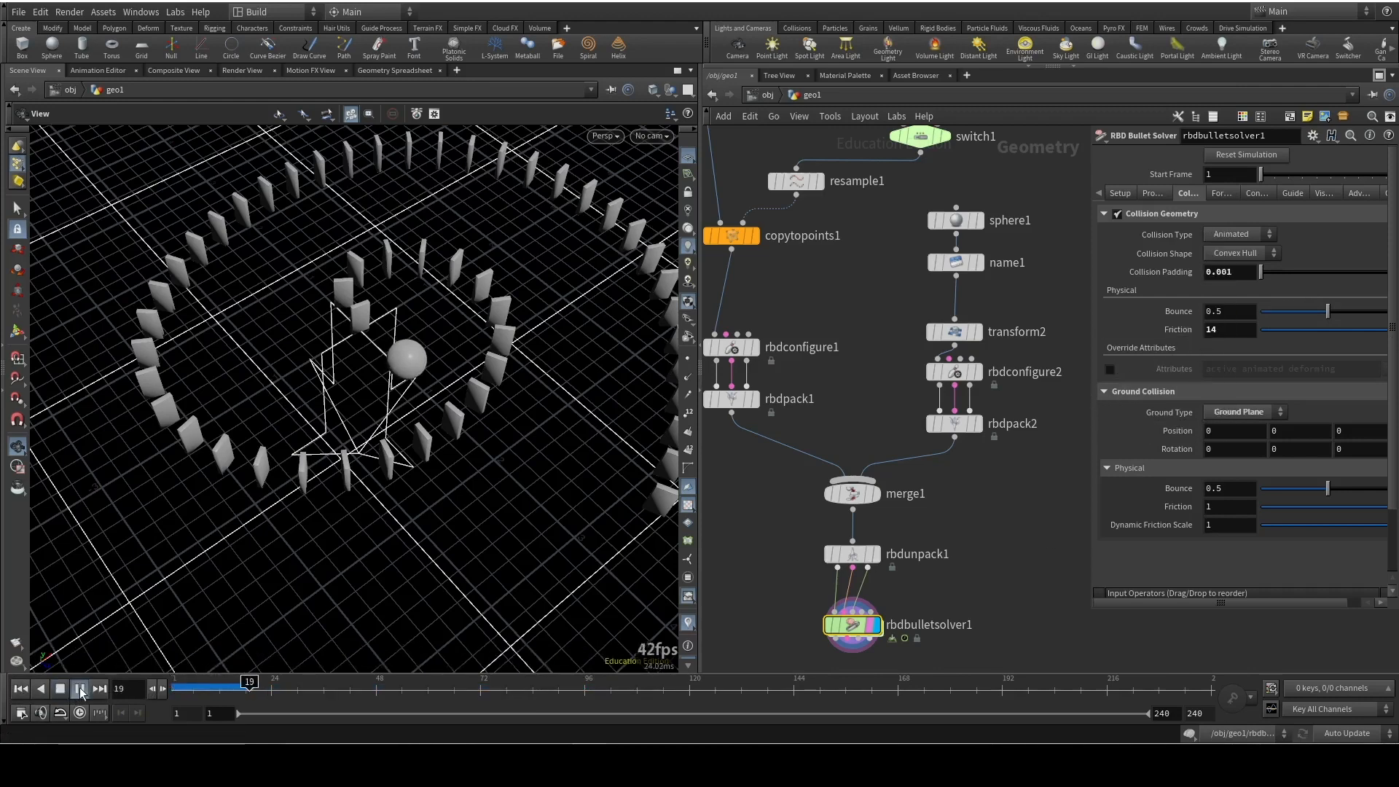
key("ctrl+z")
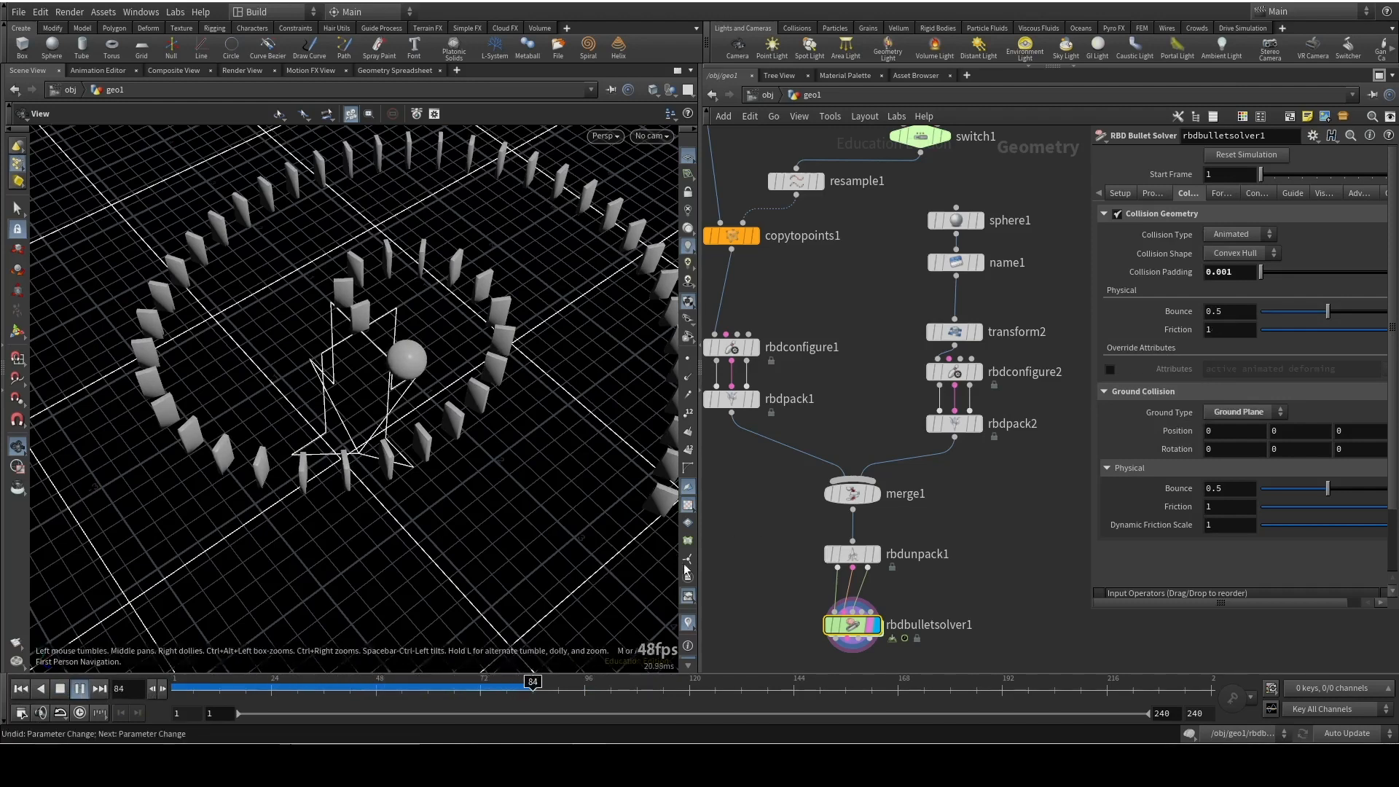
left_click(20, 688)
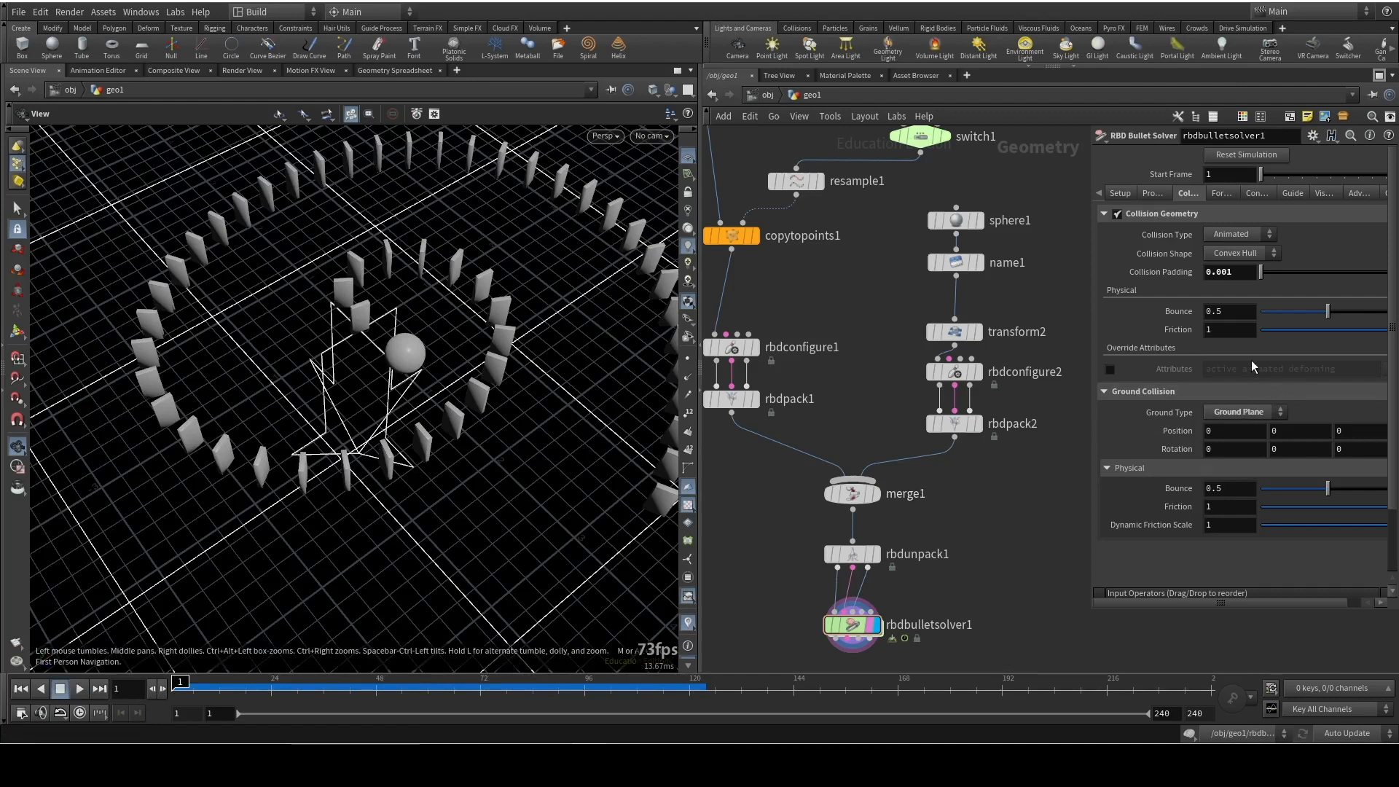
Set rbdbulletsolver1's Global Substeps to 4, play the simulation, and return to frame 1
left_click(1120, 194)
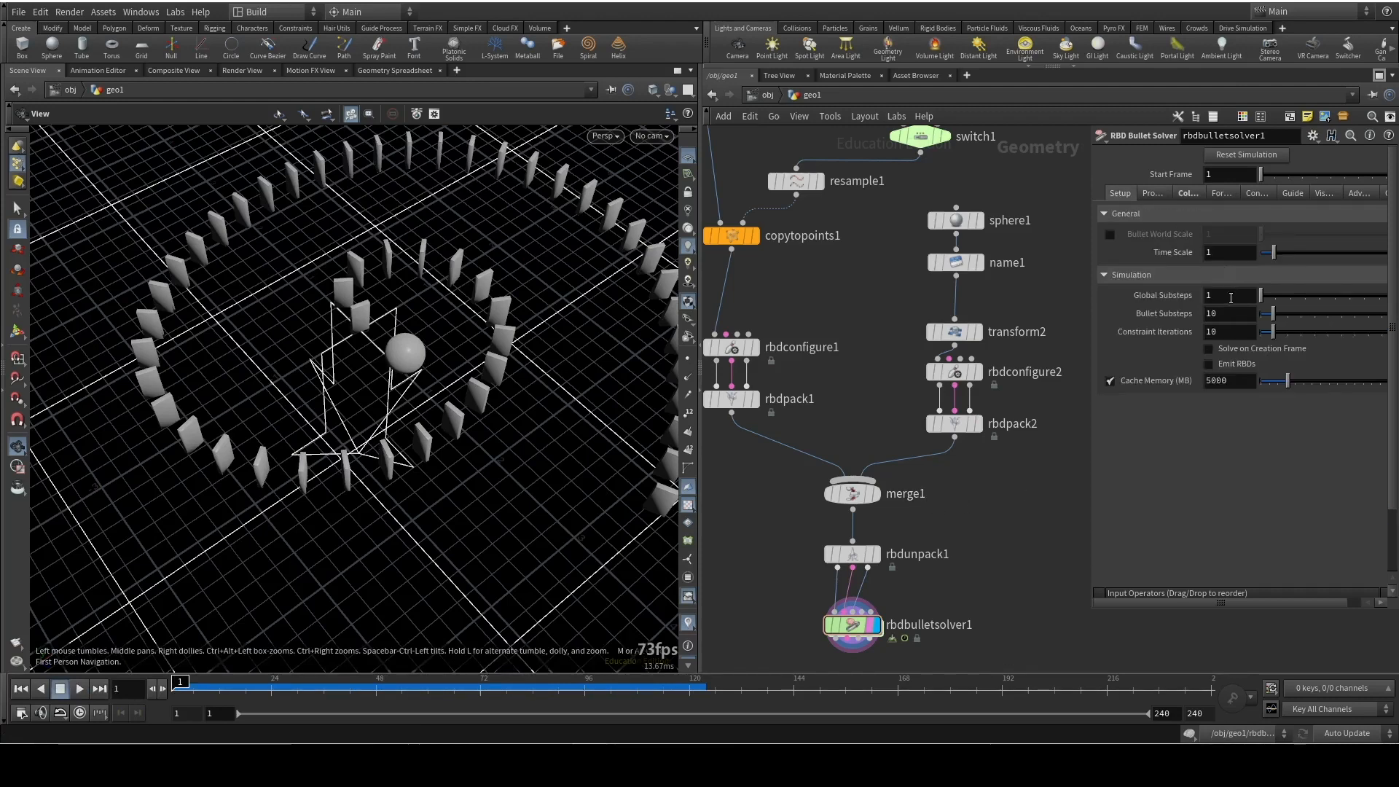
left_click_drag(1271, 297, 1277, 295)
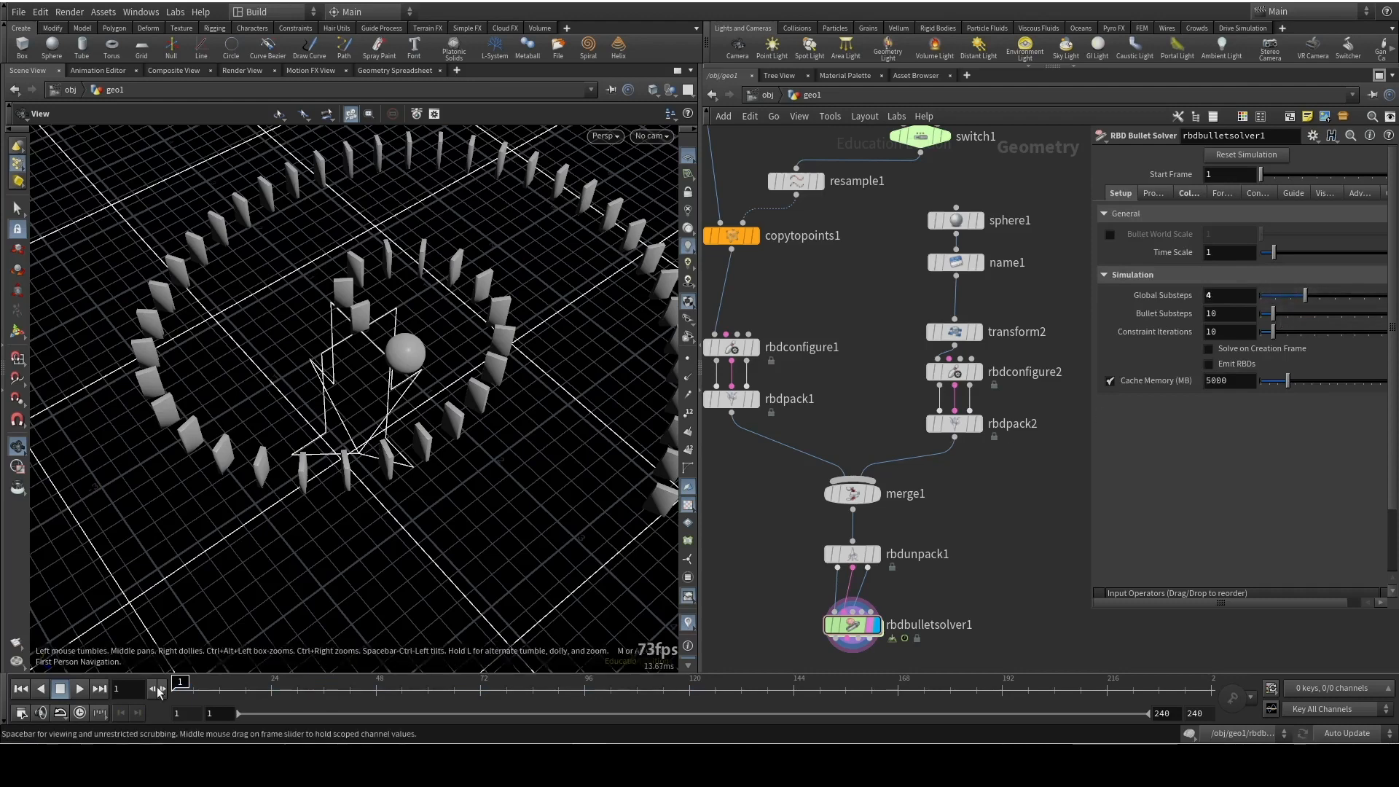
left_click(81, 690)
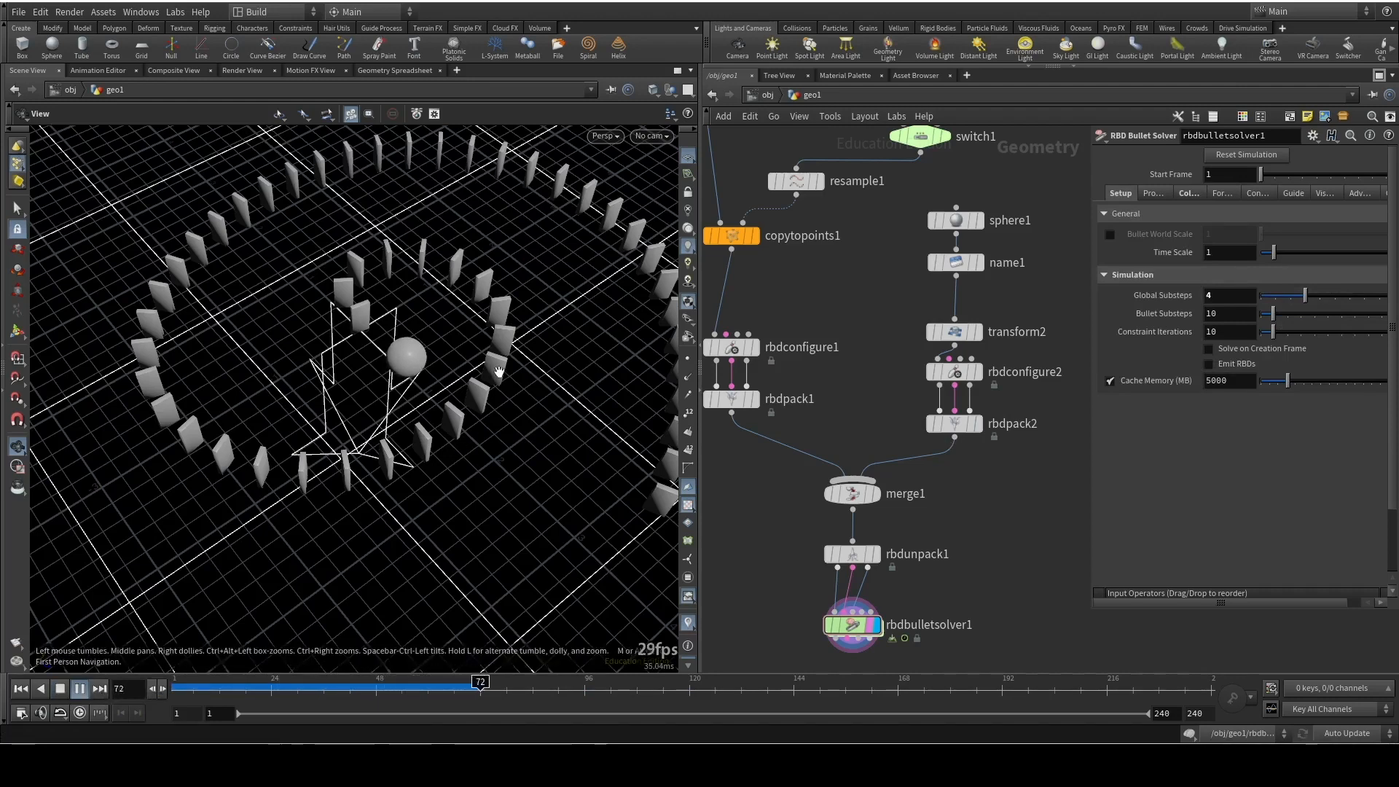
left_click(60, 689)
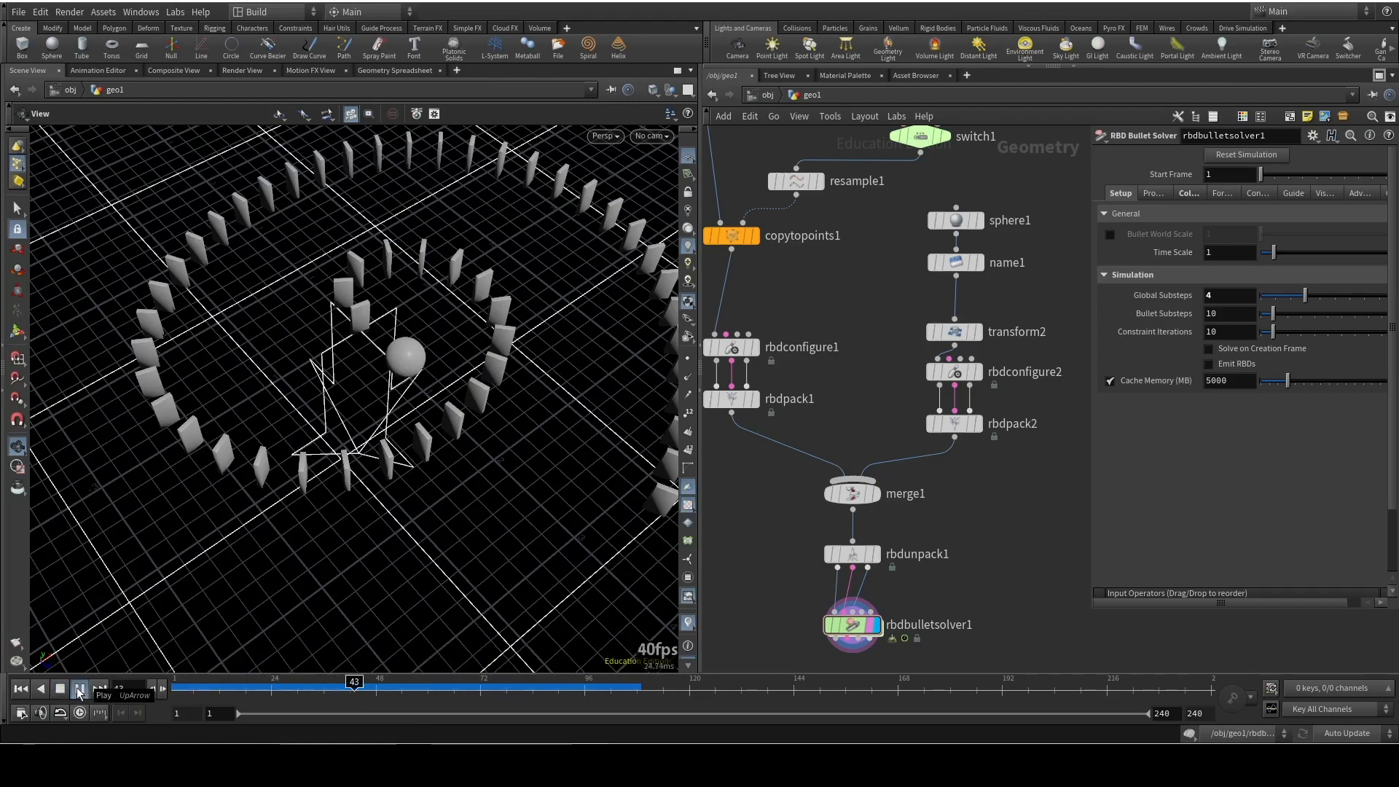
left_click(78, 689)
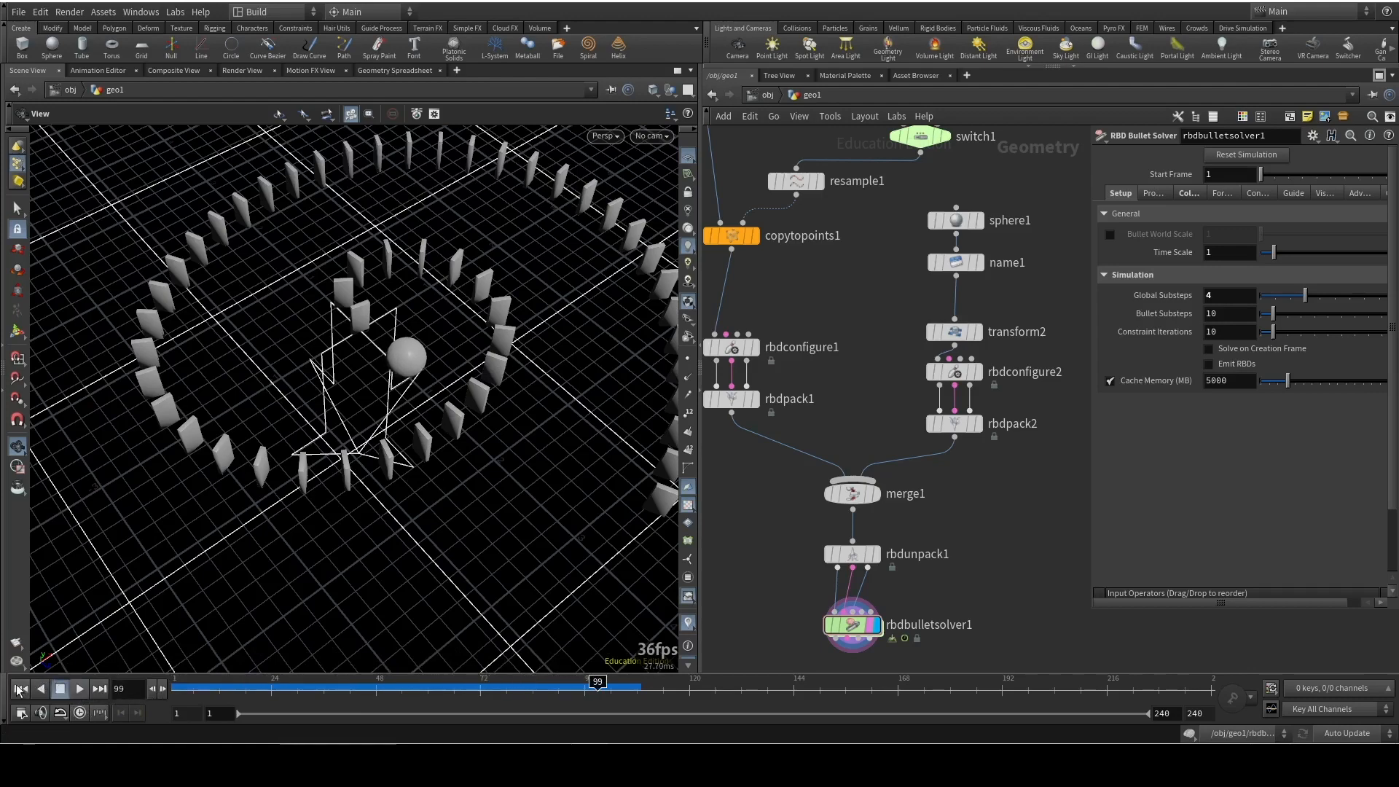
left_click(20, 690)
Play the simulation from a low close-up view to examine how the sphere drops between the dominoes
left_click_drag(376, 439, 341, 339)
right_click_drag(365, 447, 276, 346)
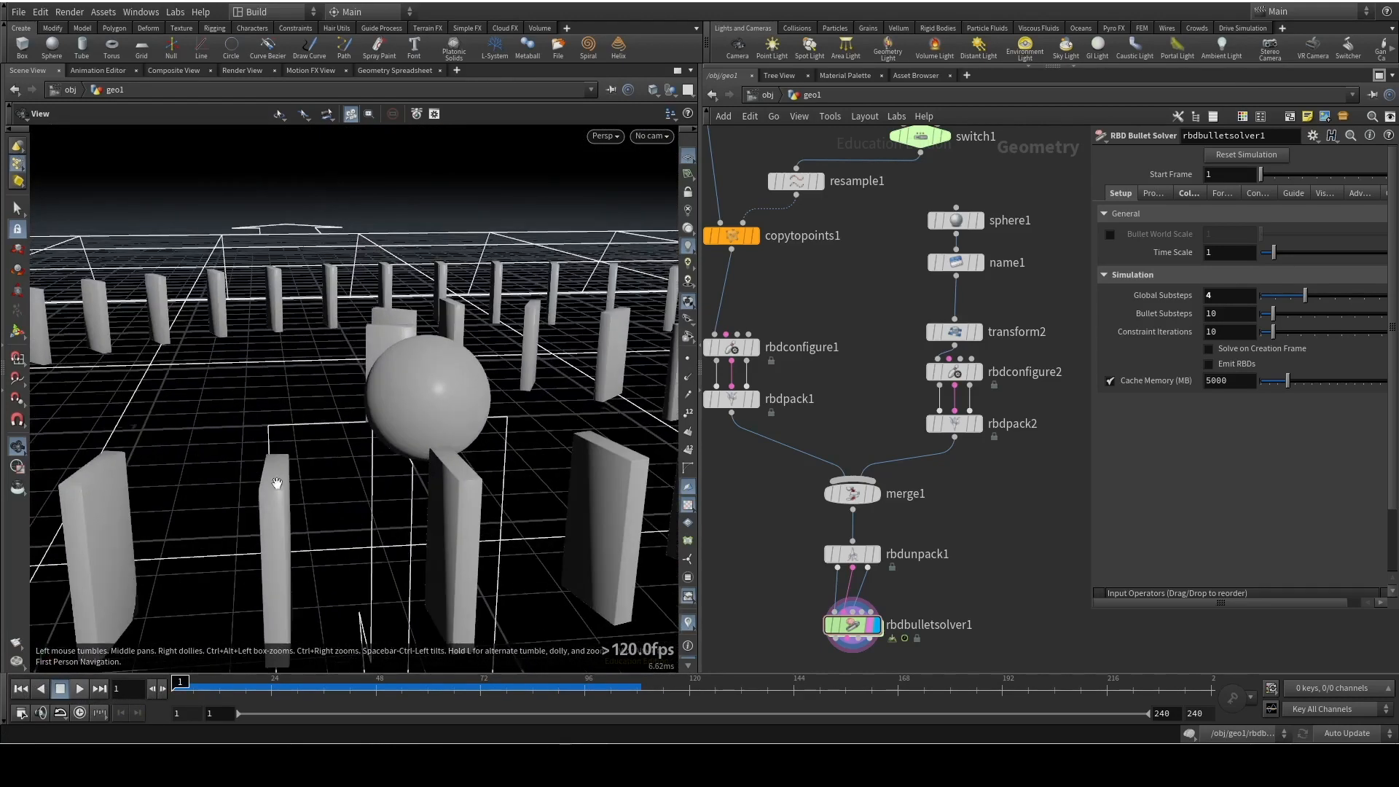
left_click(80, 689)
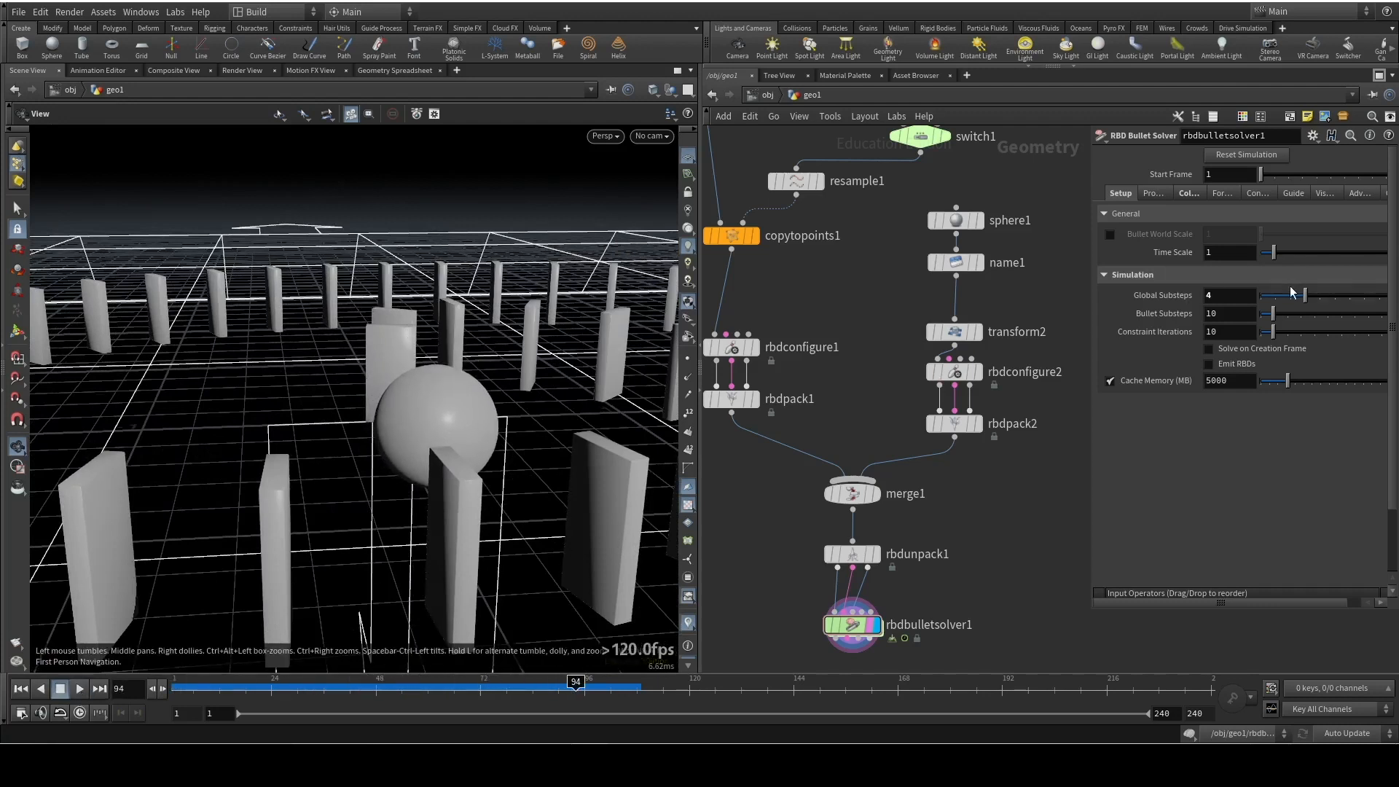
Test the simulation from frame 1 with Global Substeps at 1, and restore Global Substeps to 4
left_click_drag(1292, 294, 1261, 294)
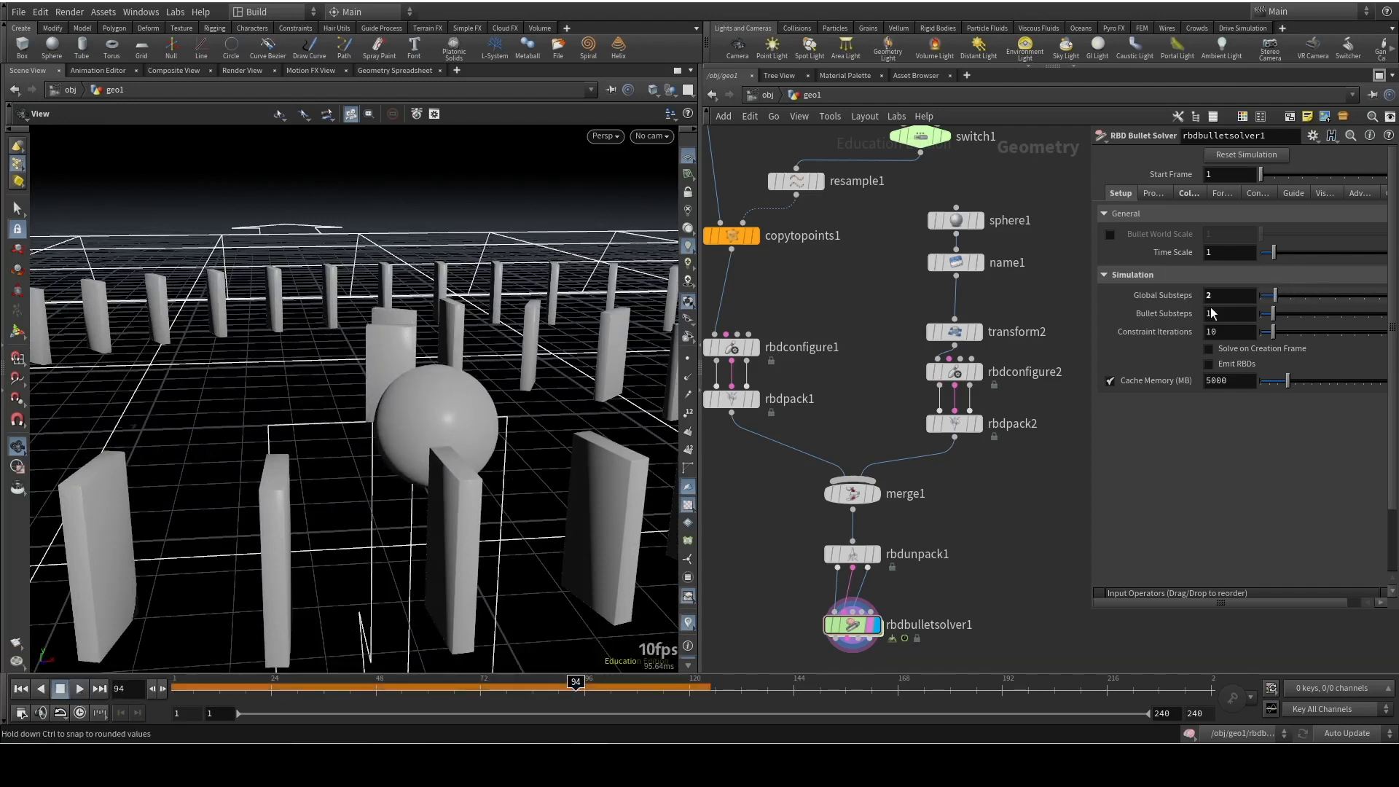
left_click(20, 690)
left_click(80, 689)
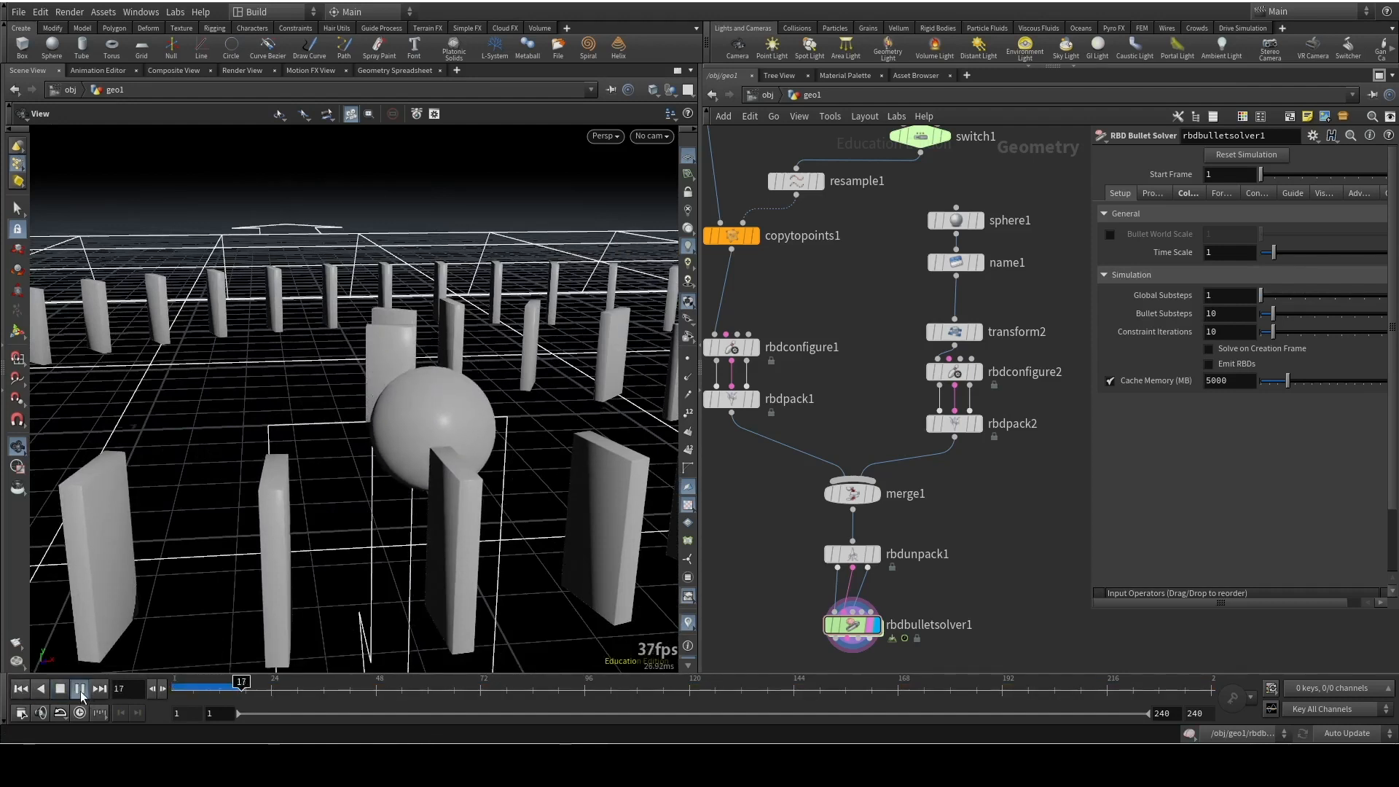
left_click(60, 689)
left_click(20, 690)
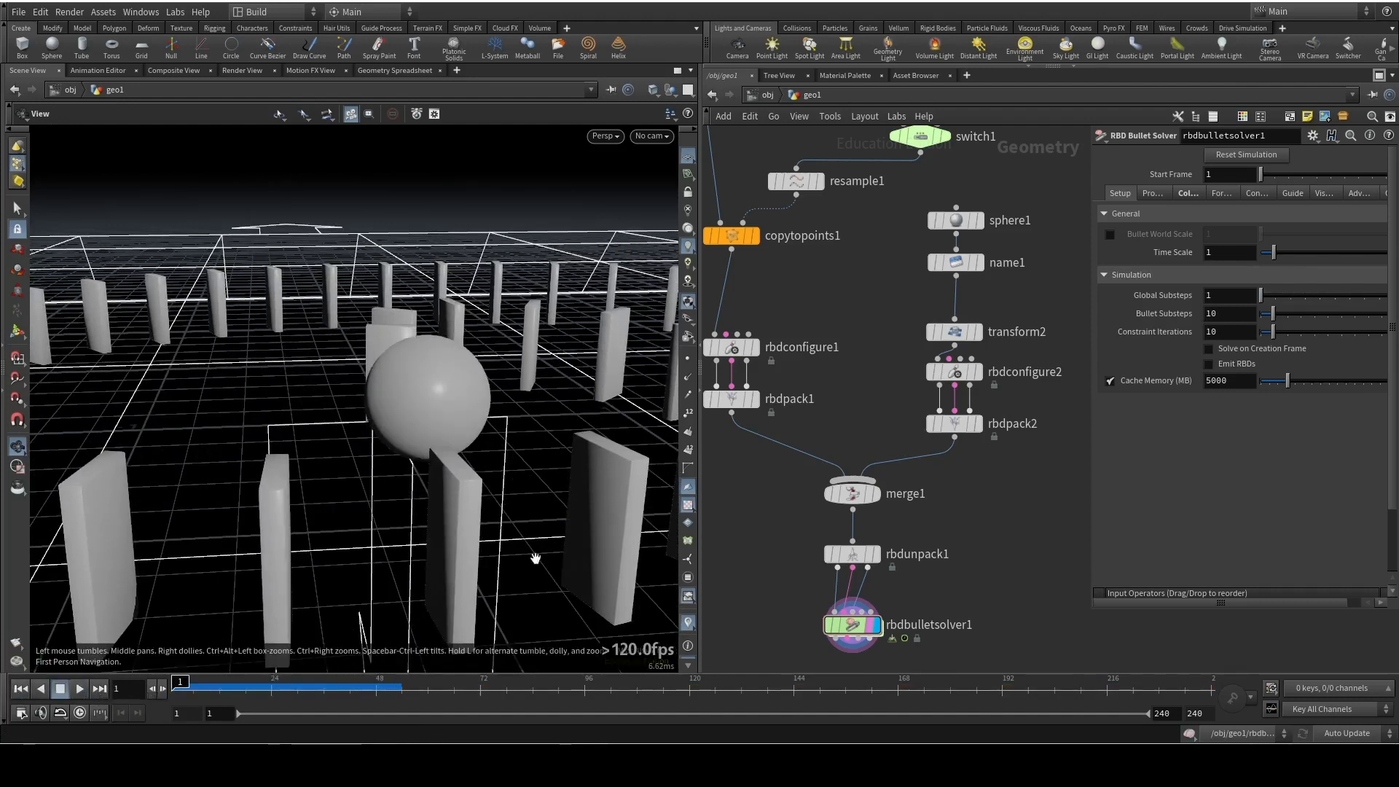
left_click_drag(1261, 295, 1306, 299)
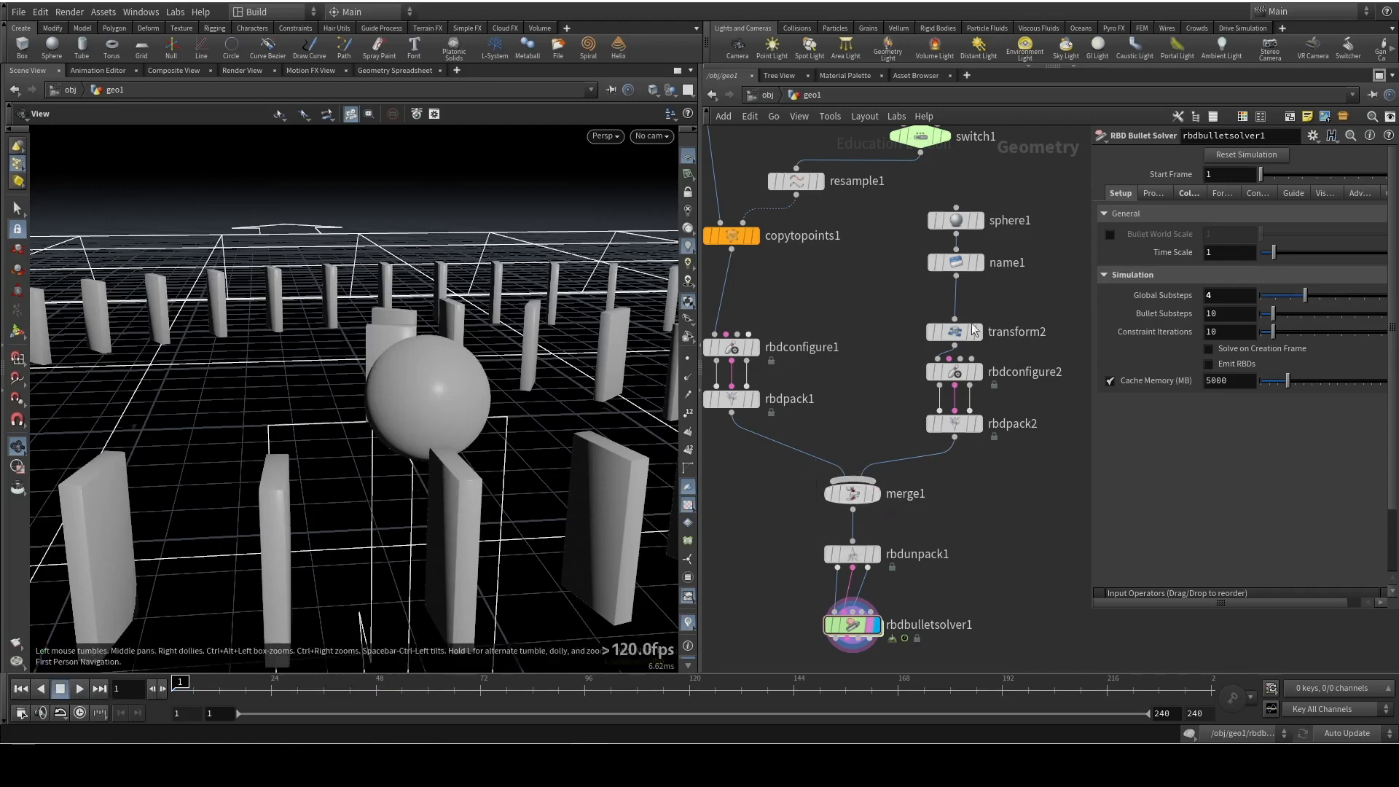
Set rbdbulletsolver1's Global Substeps to 5, play the simulation, and return to frame 1
left_click(1323, 296)
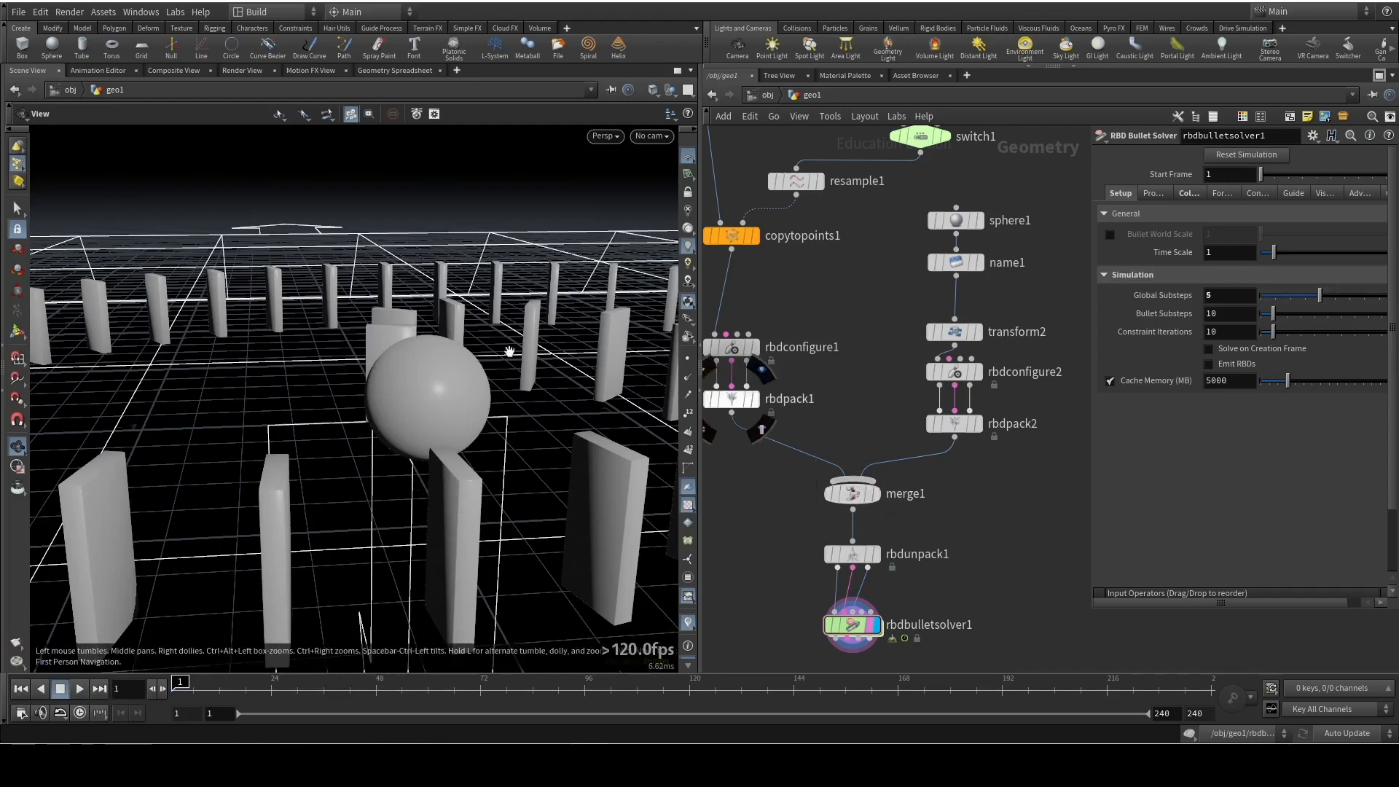
right_click_drag(509, 349, 435, 534)
left_click(80, 690)
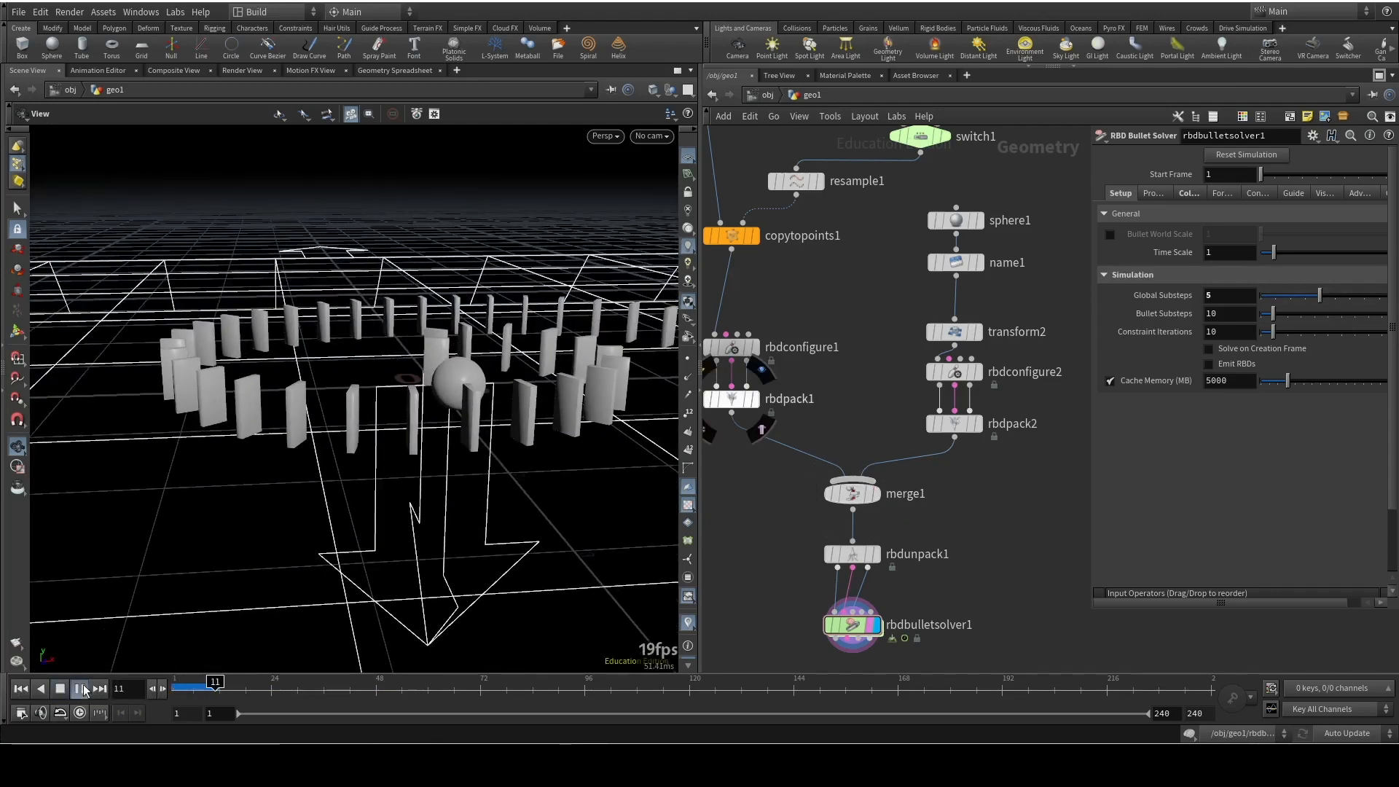
left_click(80, 690)
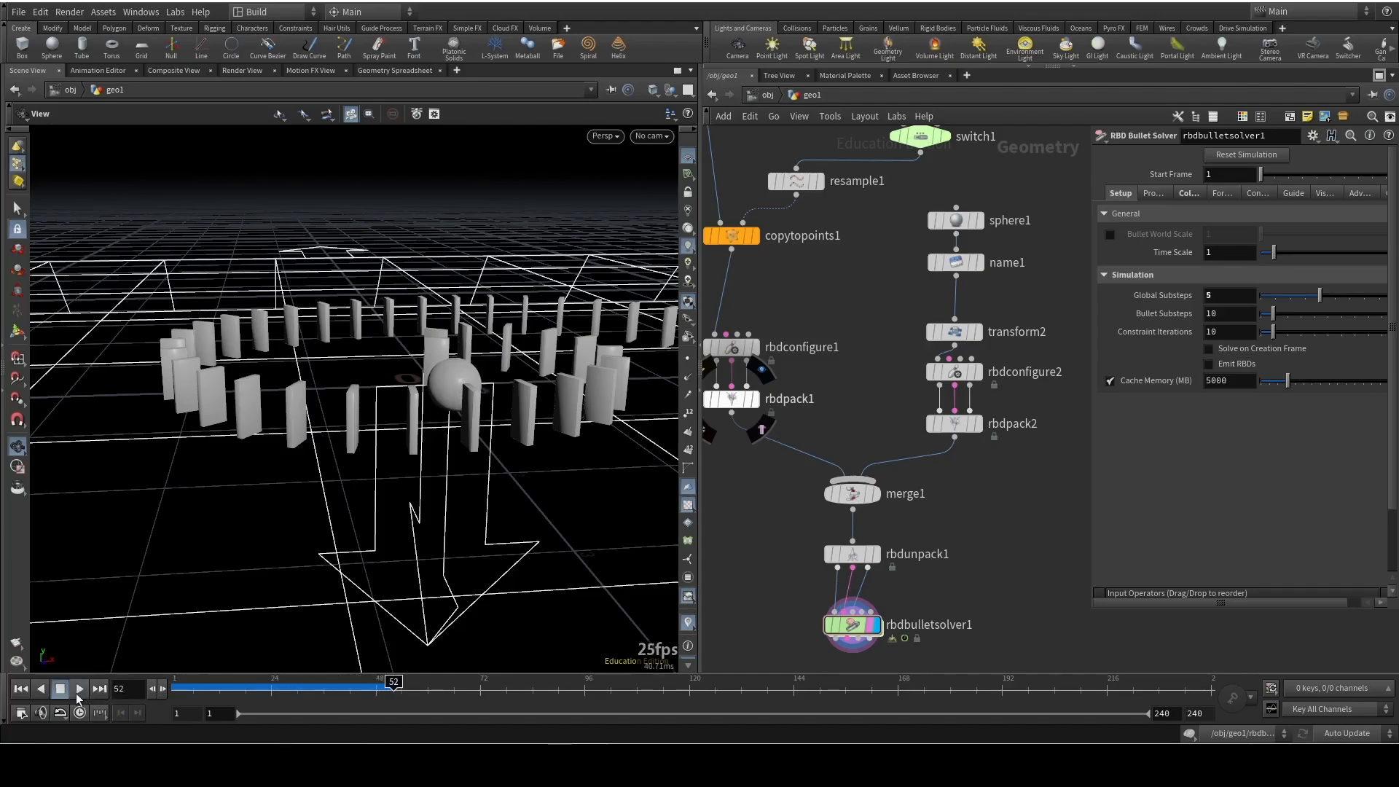
left_click(20, 689)
Insert a Point Velocity node between name1 and transform2 in the sphere branch, and straighten the node spacing
left_click_drag(451, 394, 215, 437)
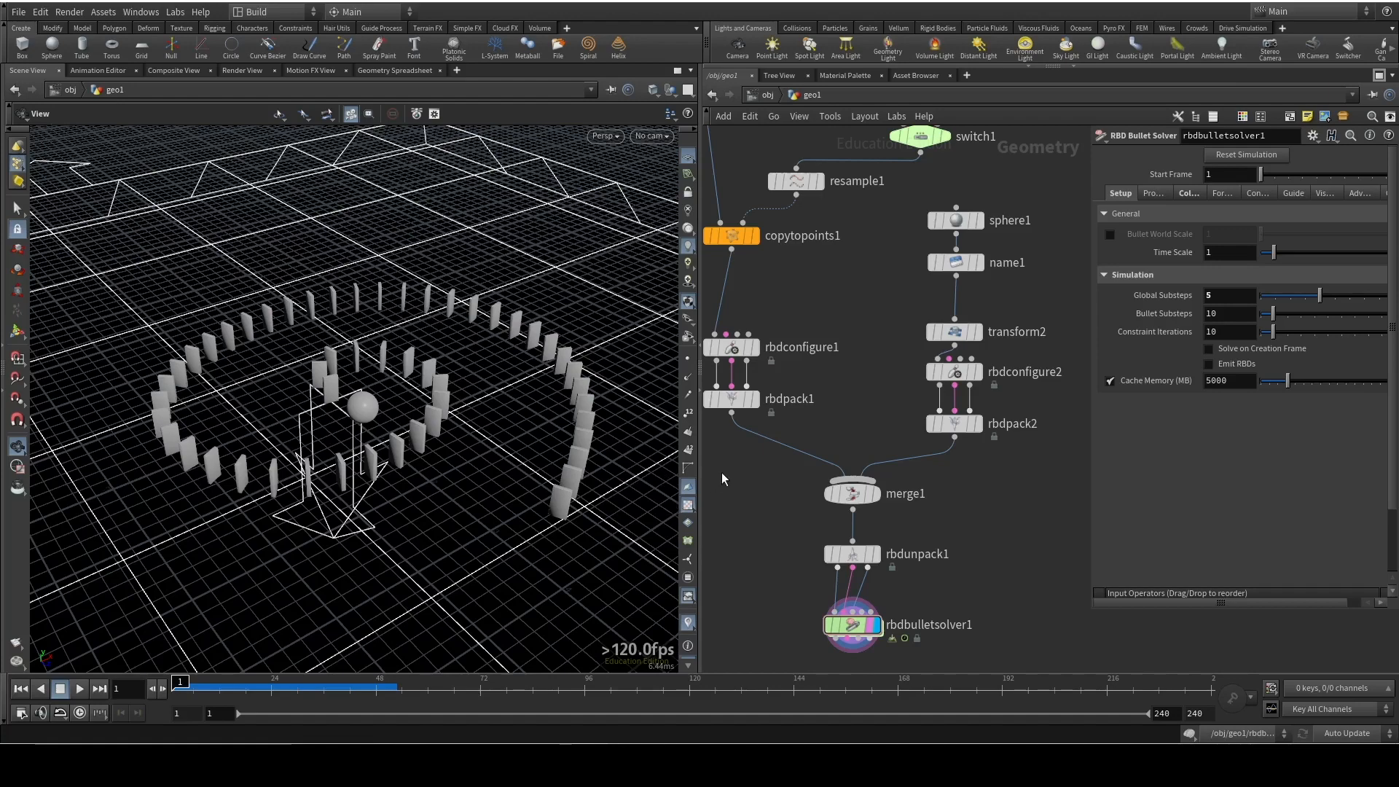
left_click_drag(288, 408, 465, 400)
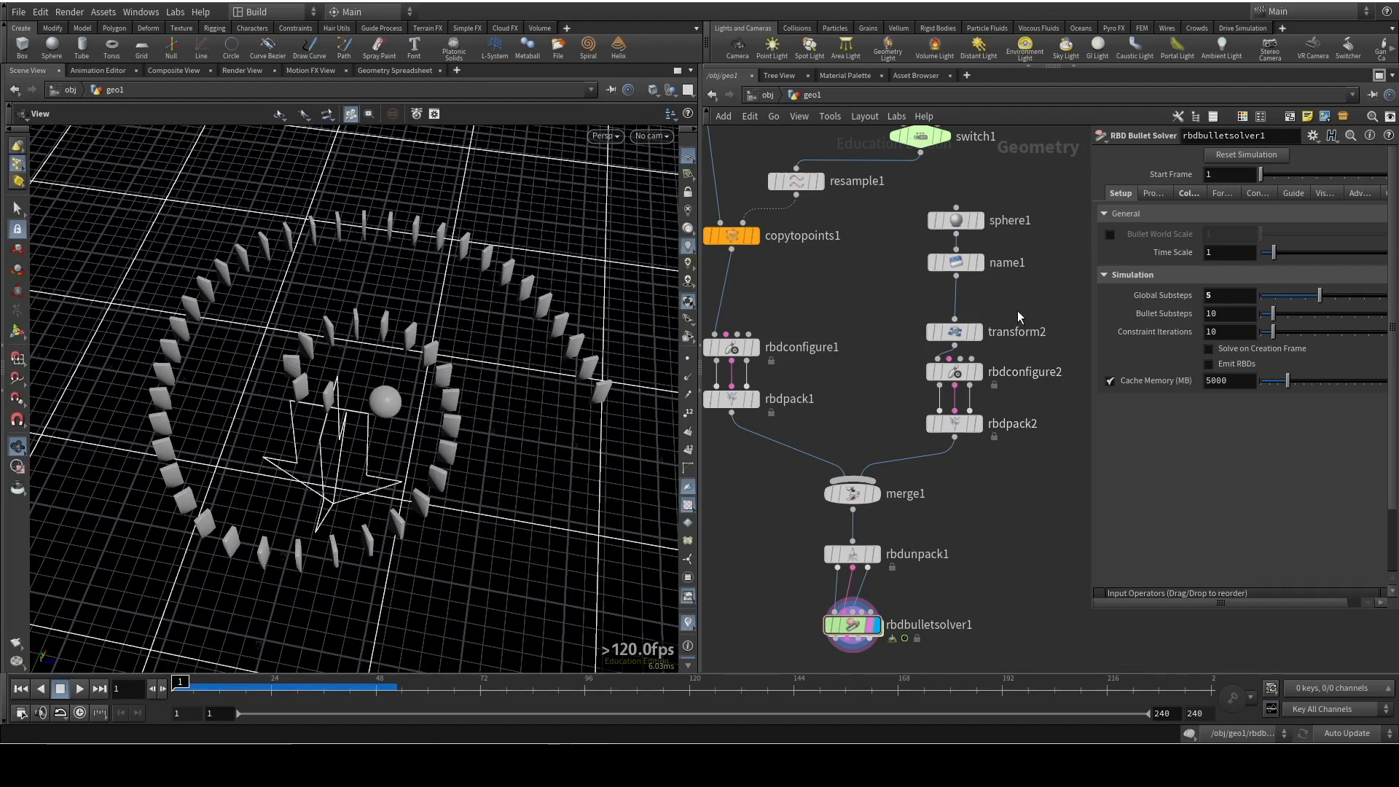
key("Tab")
type("pointve")
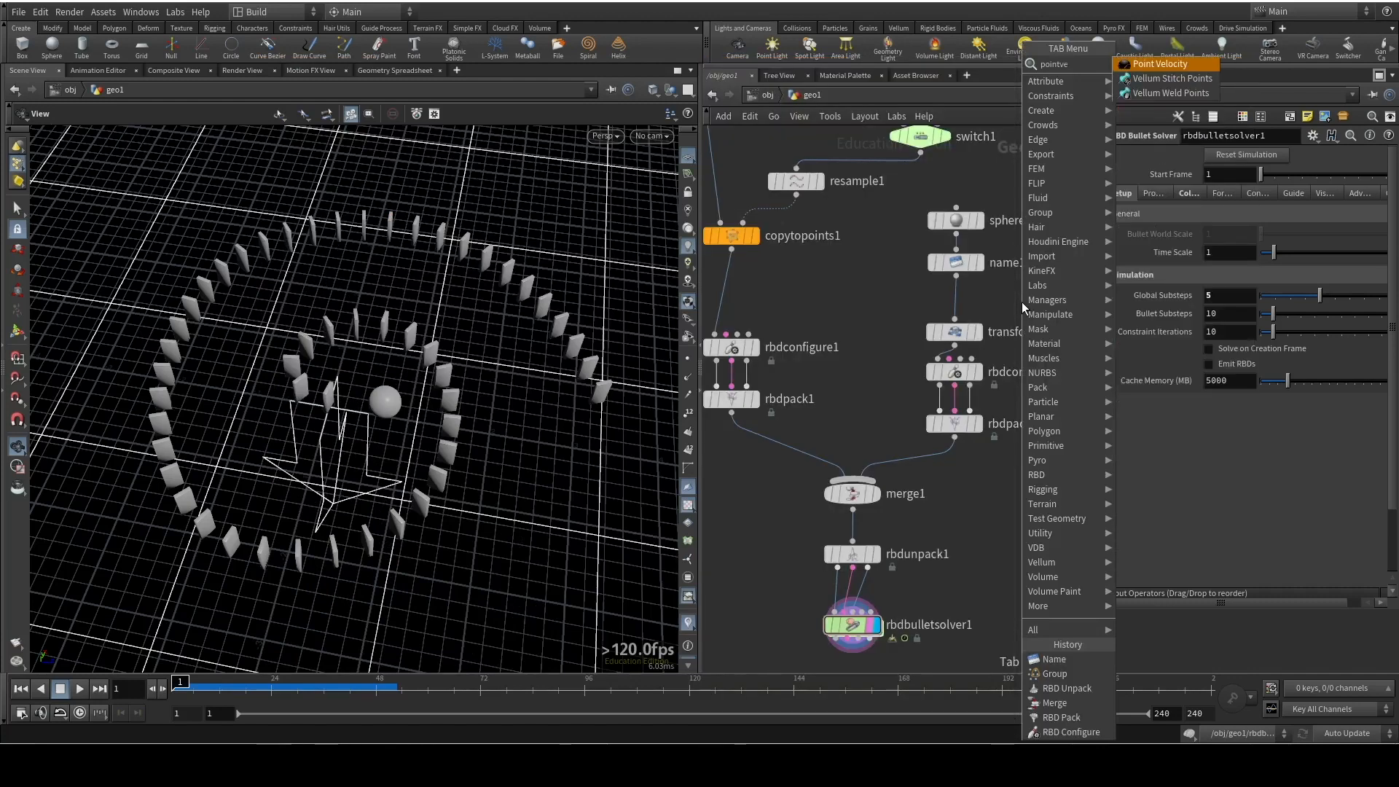
key("Return")
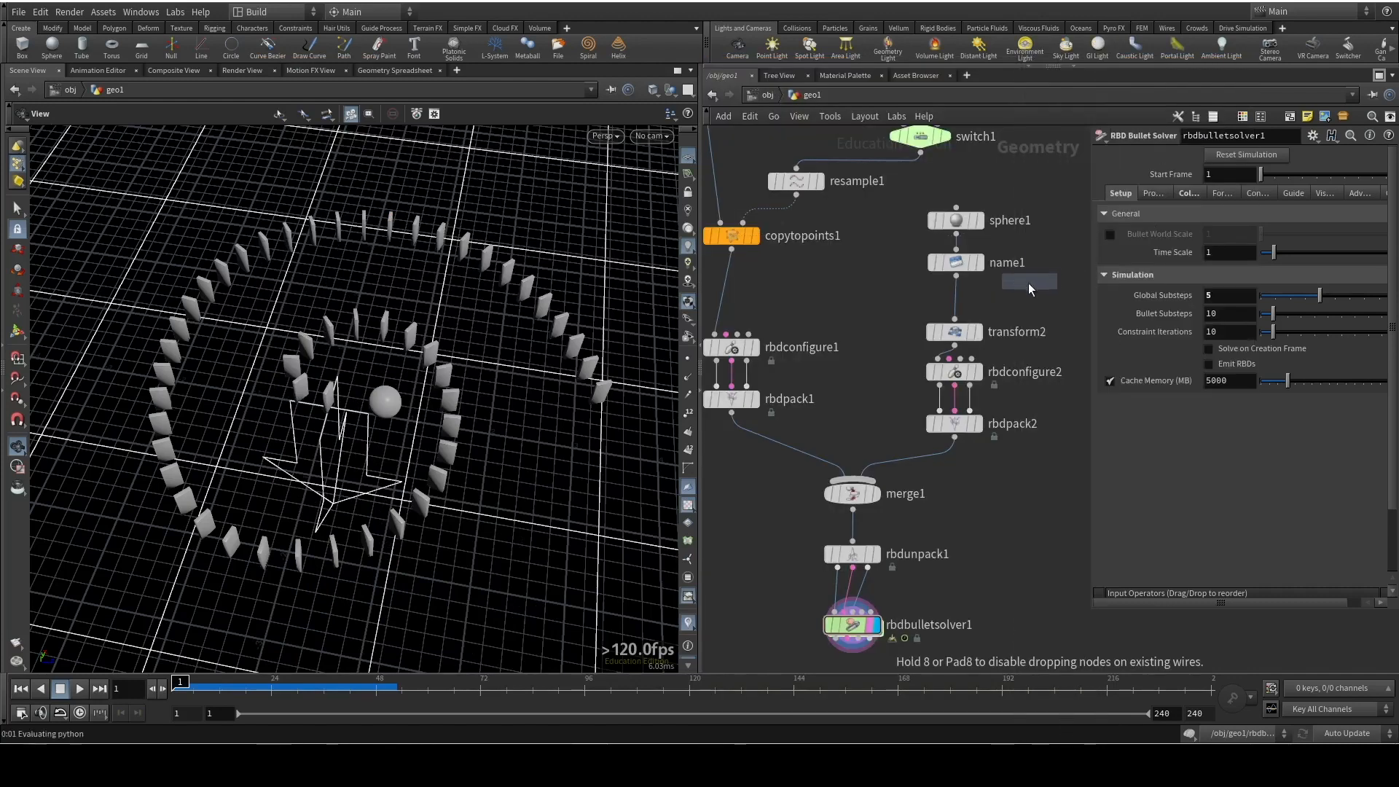
left_click(960, 305)
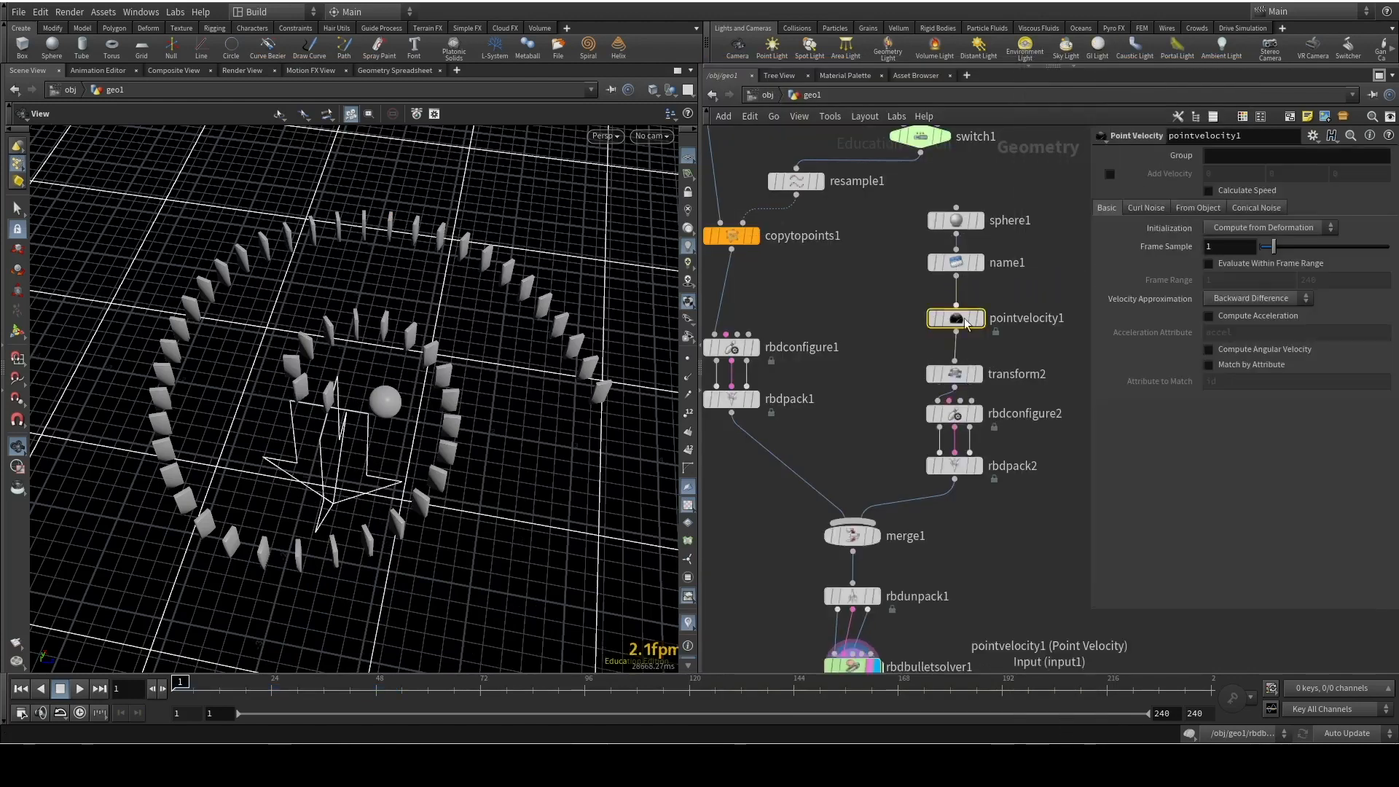
left_click_drag(954, 371, 955, 362)
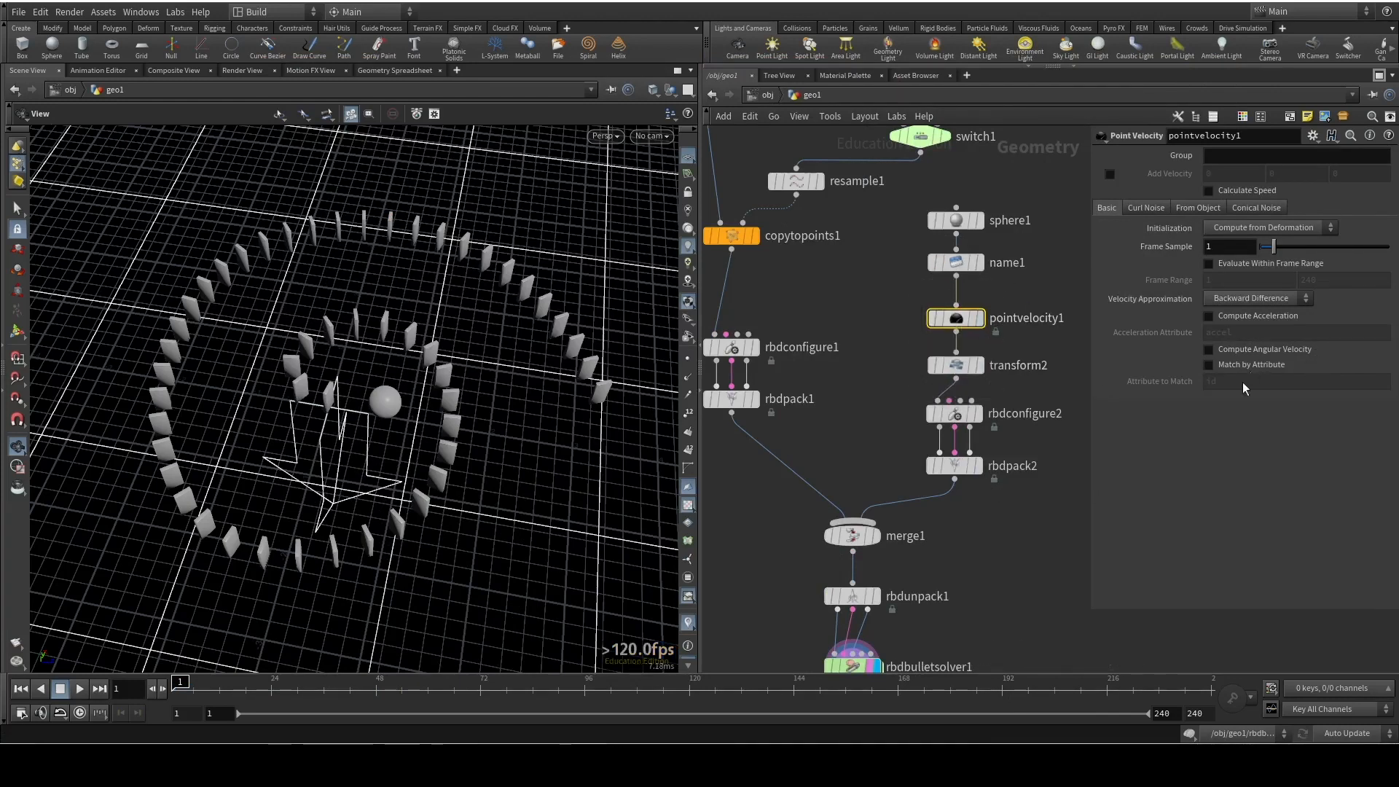
Enable Add Velocity on pointvelocity1 and set its Z component to -1 so the ball moves towards the first domino
left_click(1110, 175)
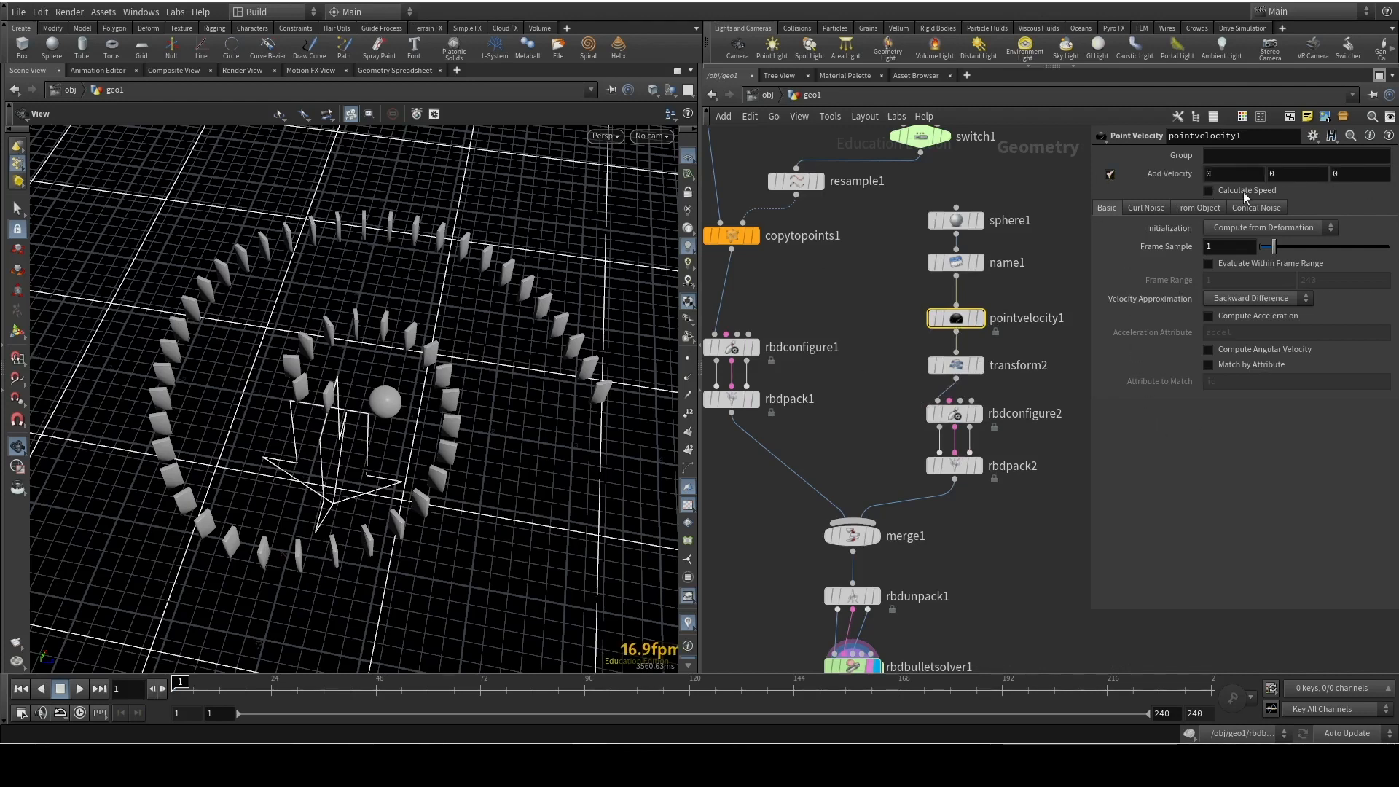
left_click_drag(384, 464, 386, 437)
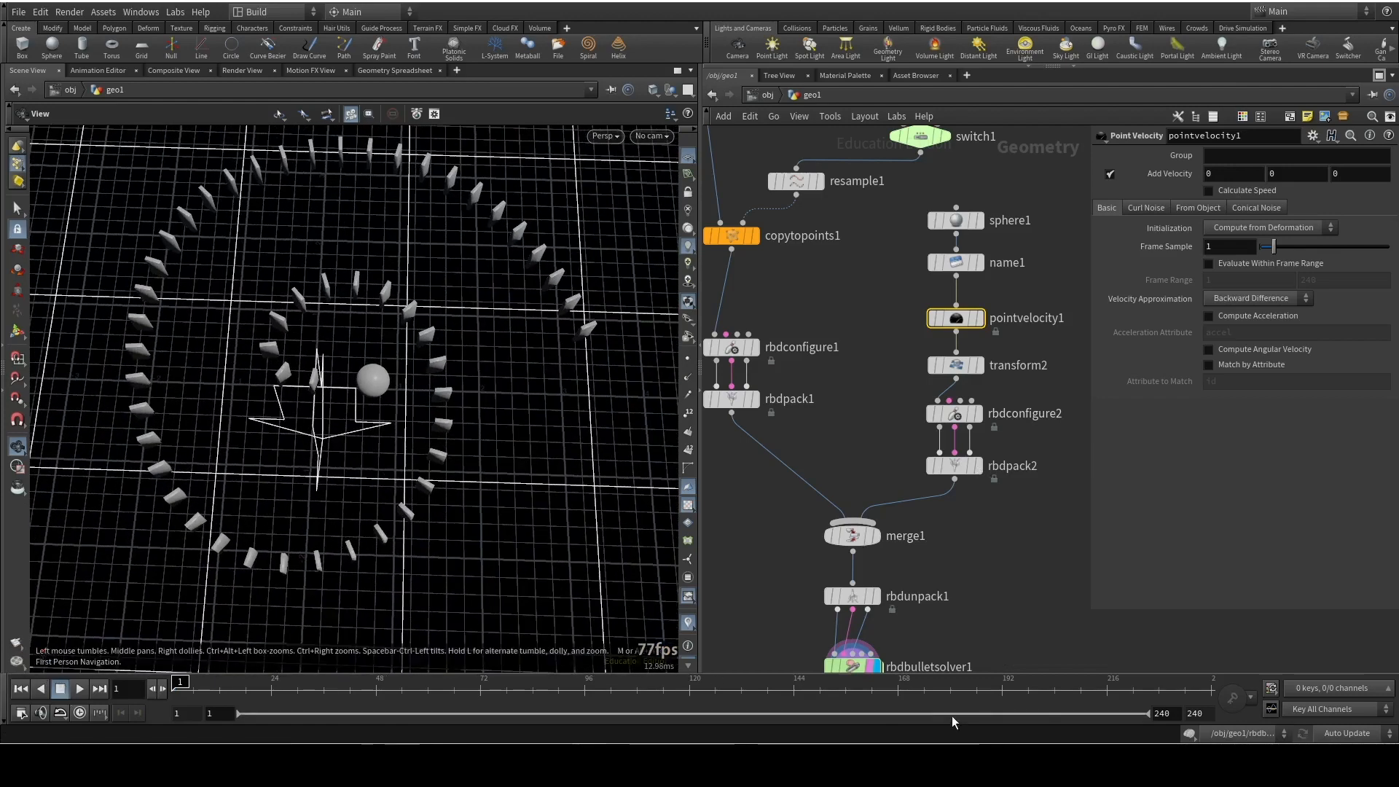
right_click_drag(388, 410, 422, 350)
left_click_drag(423, 350, 500, 434)
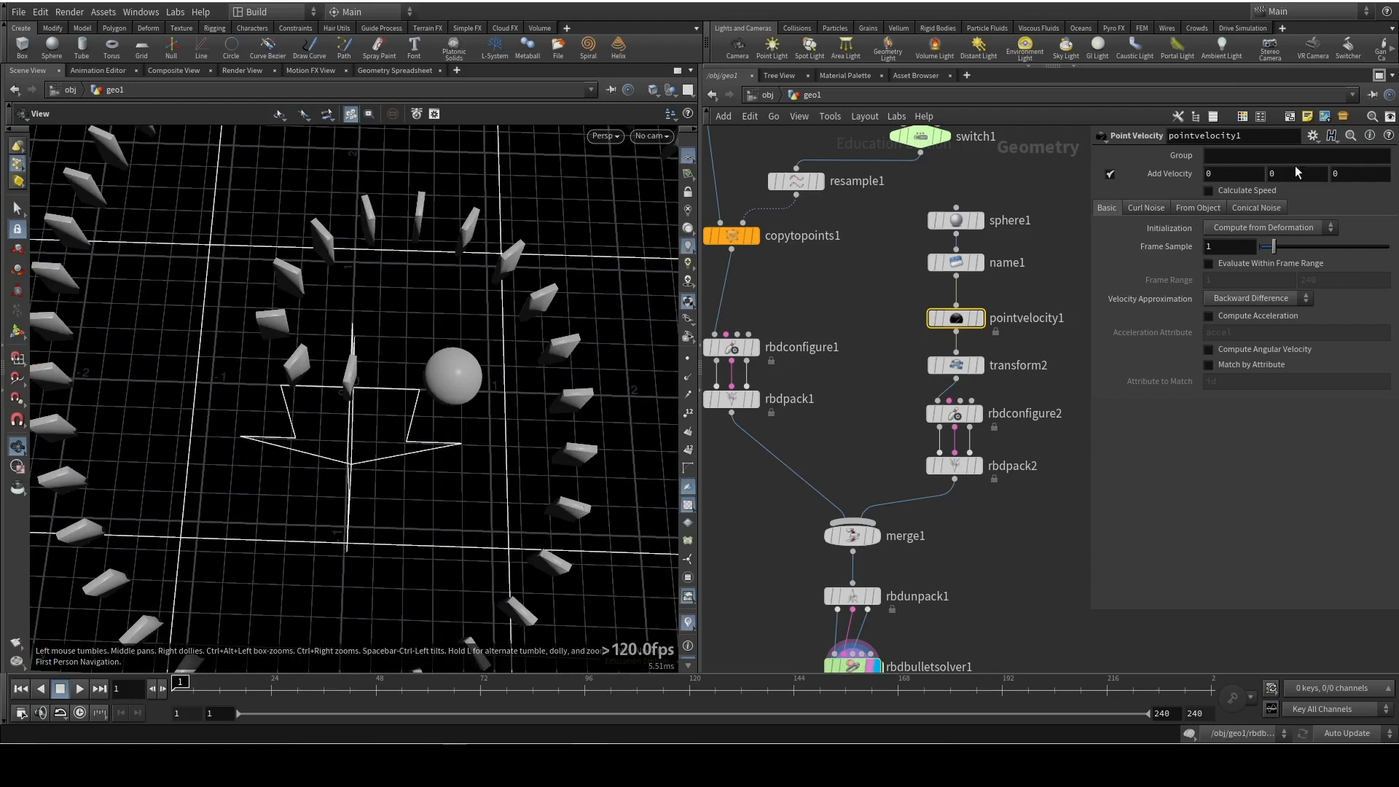
type("-1")
key("Return")
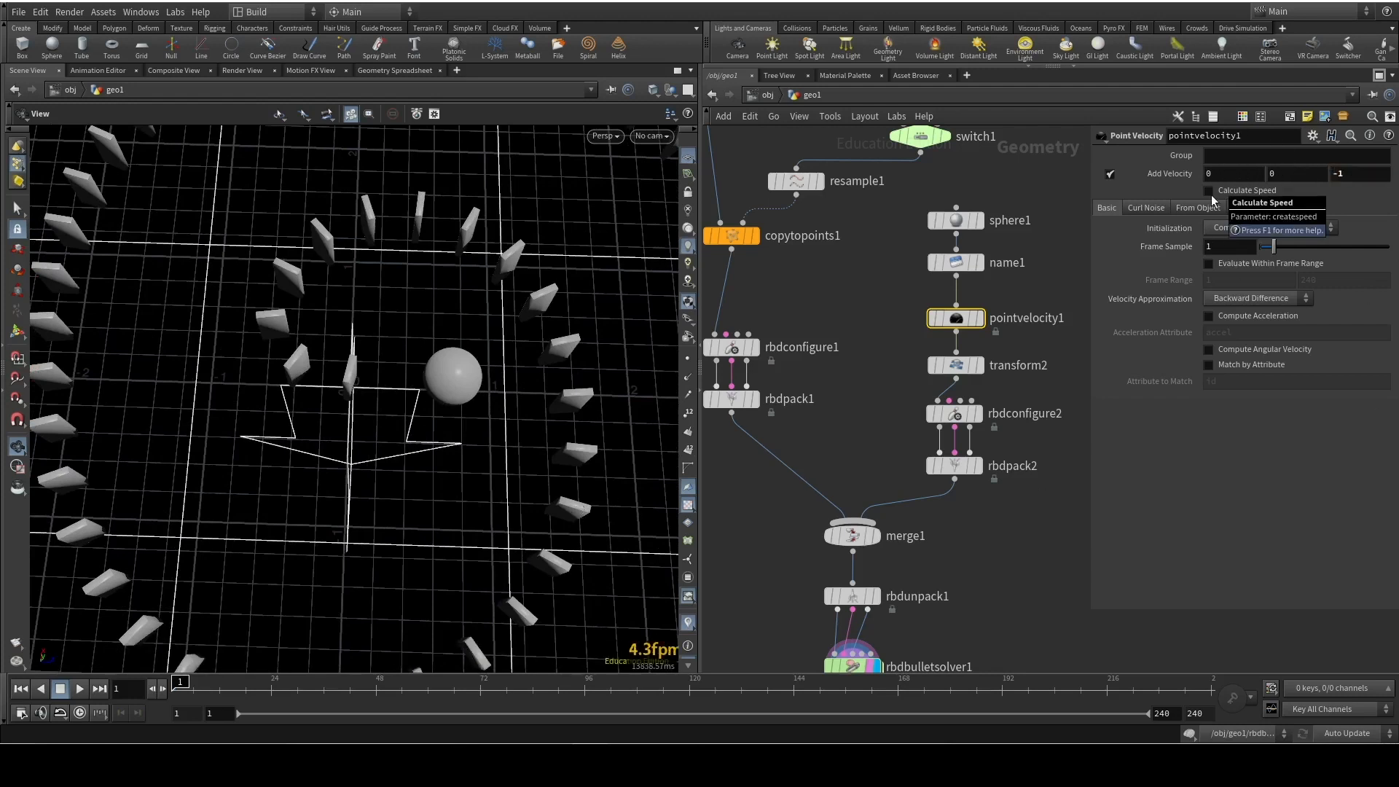
Play the simulation, turn on real-time playback, replay it from frame 1, and return to the first frame
left_click(80, 690)
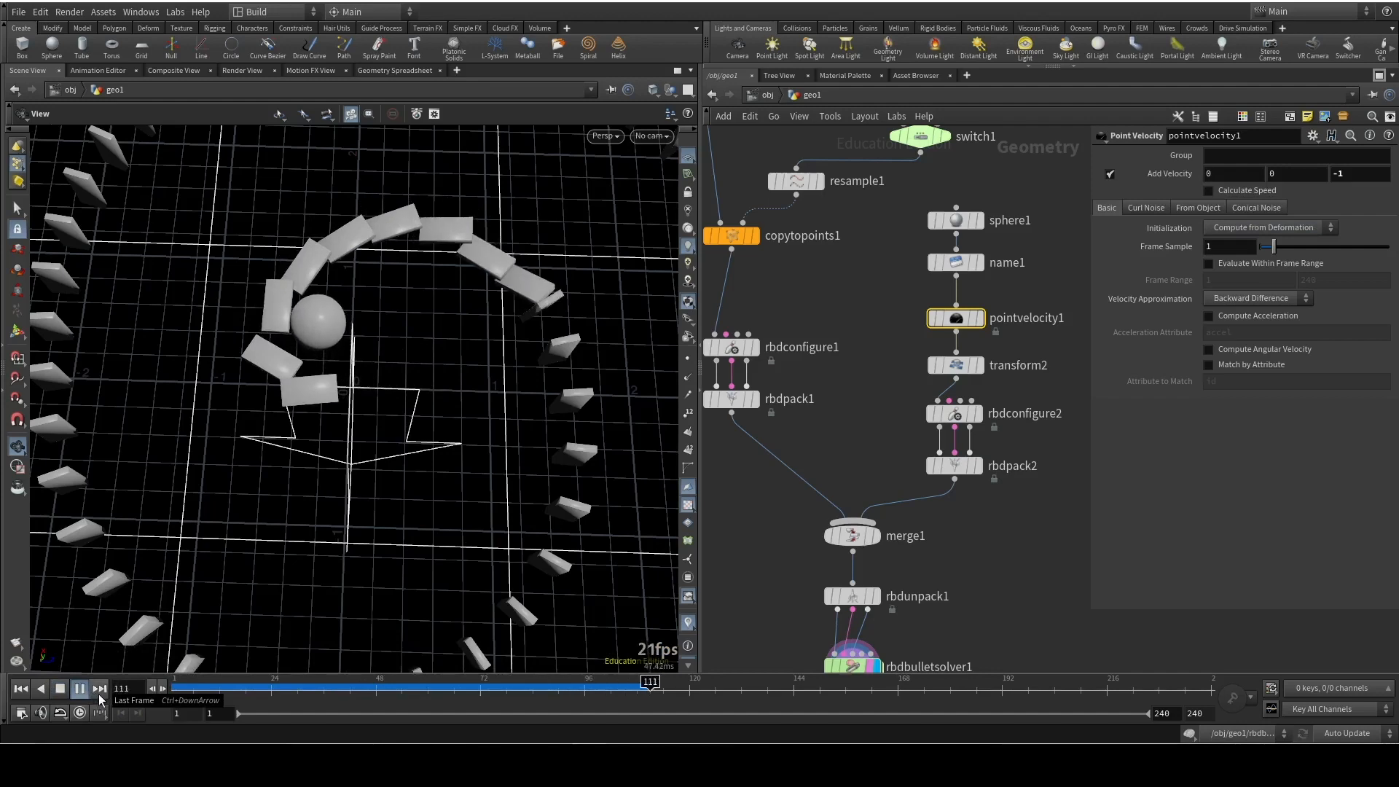
left_click_drag(450, 392, 428, 504)
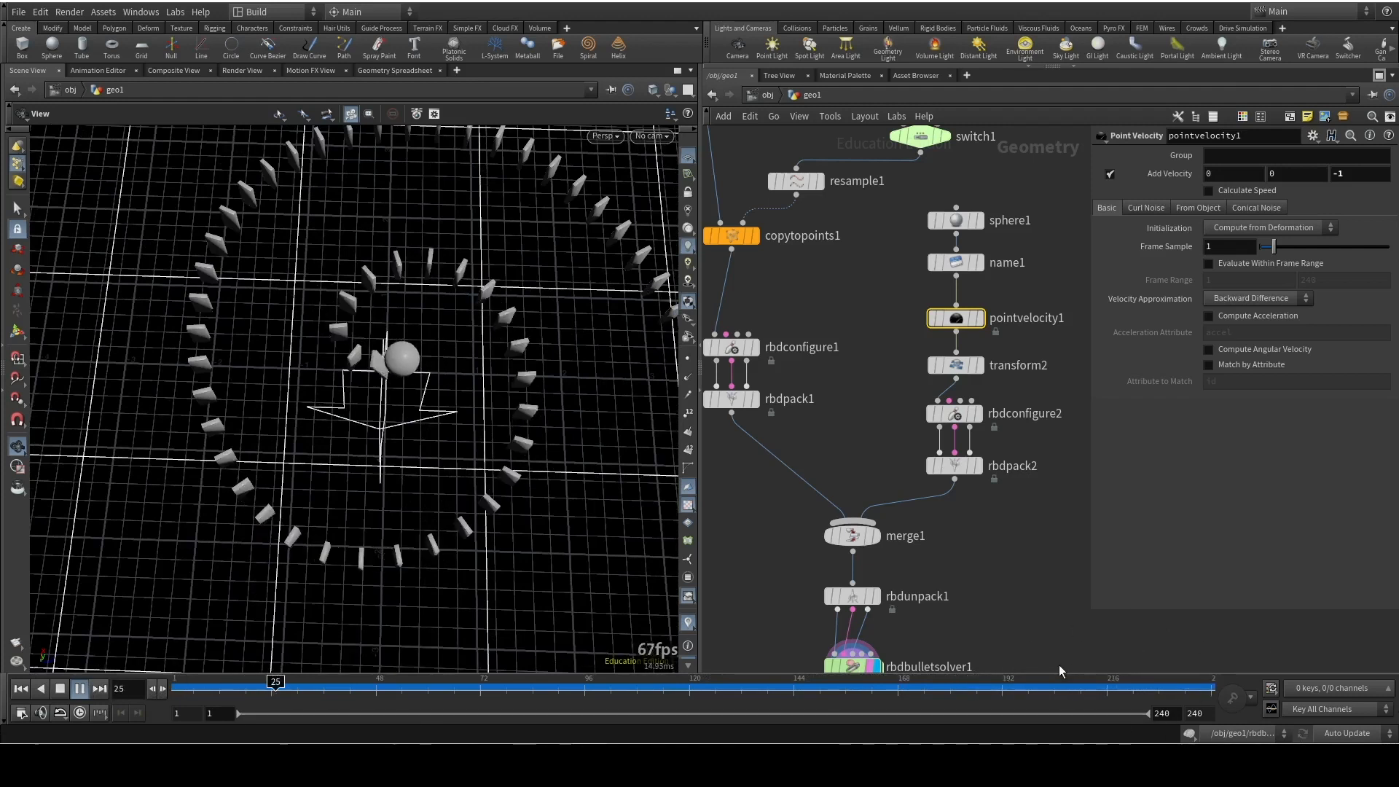
left_click_drag(300, 693, 169, 687)
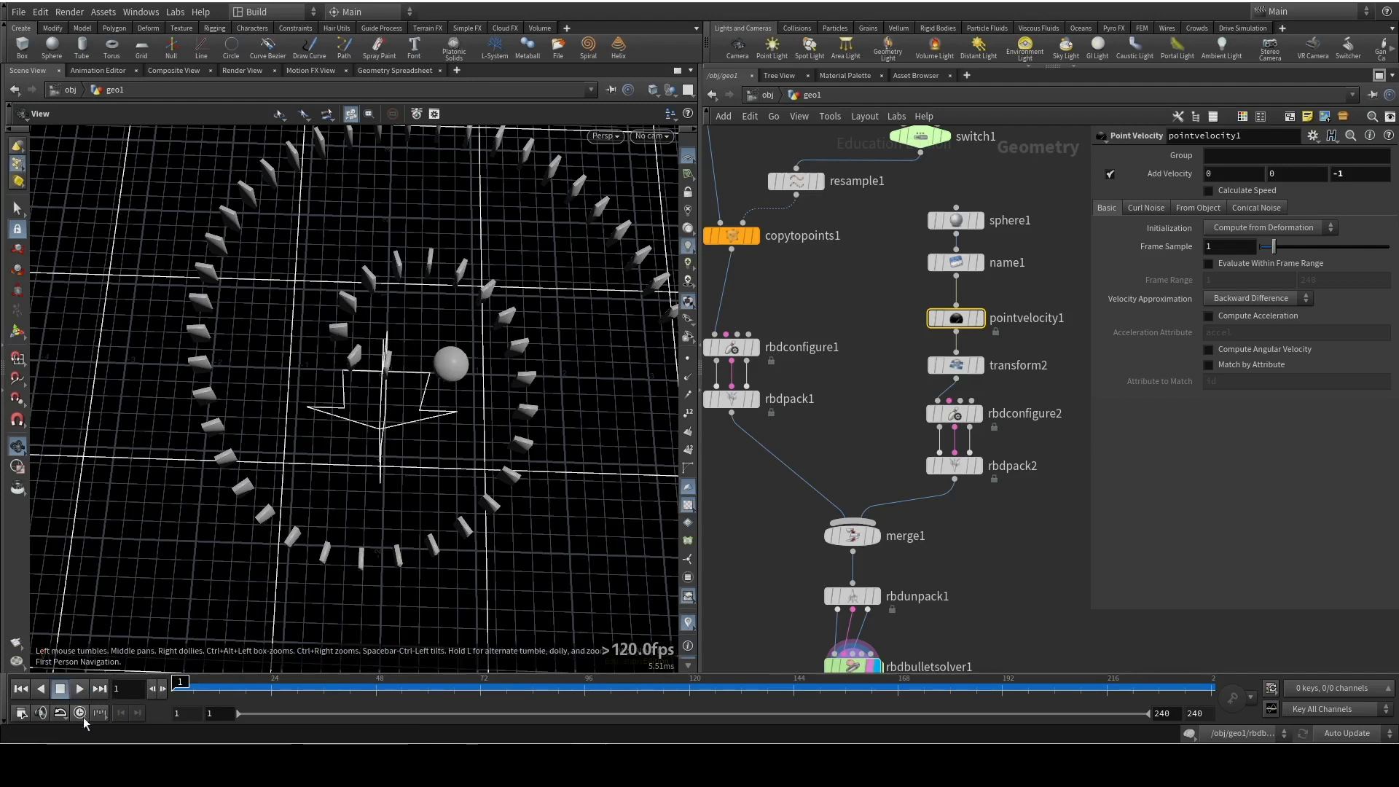
left_click(80, 713)
left_click(84, 688)
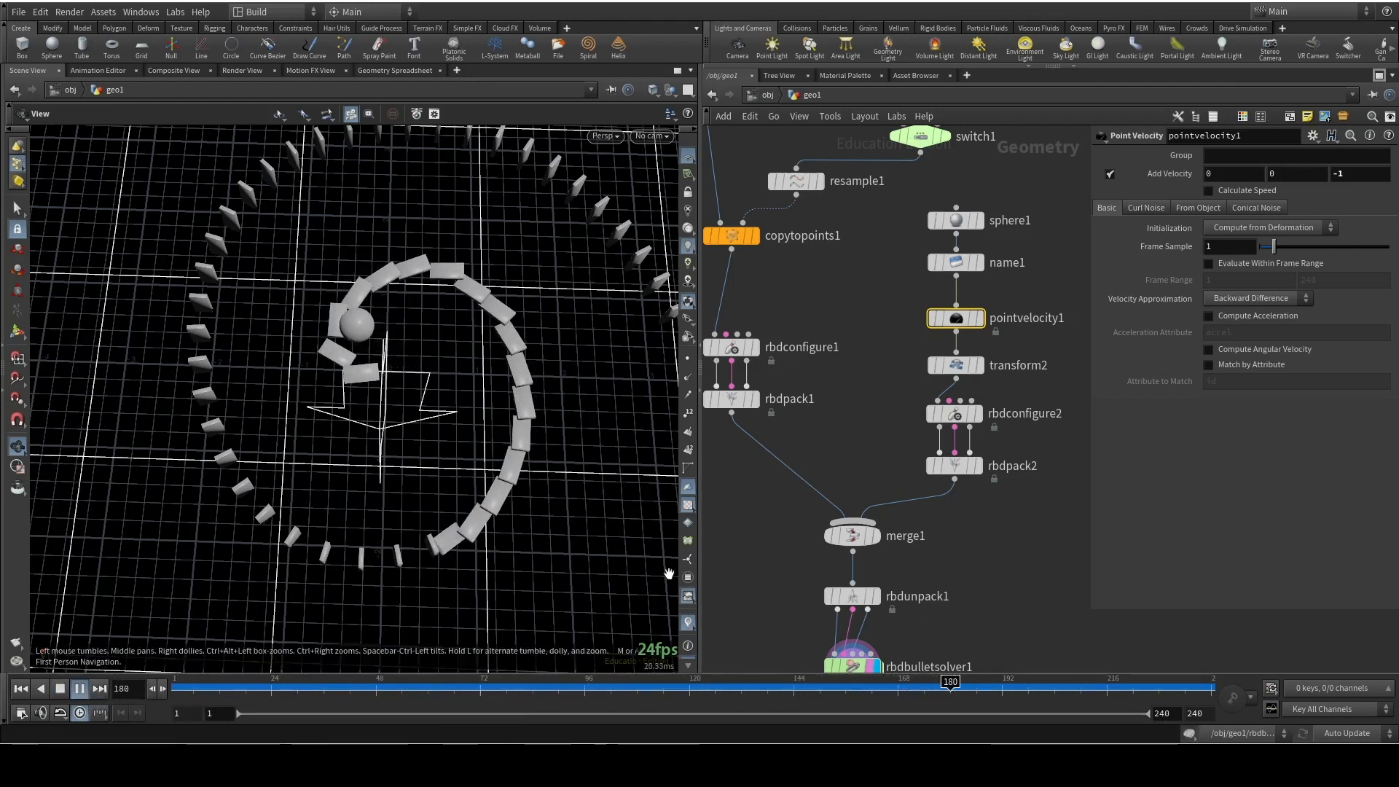
left_click(21, 689)
Extend the timeline's end frame to 480, play the longer simulation, and return to frame 1
left_click_drag(1206, 712, 1065, 701)
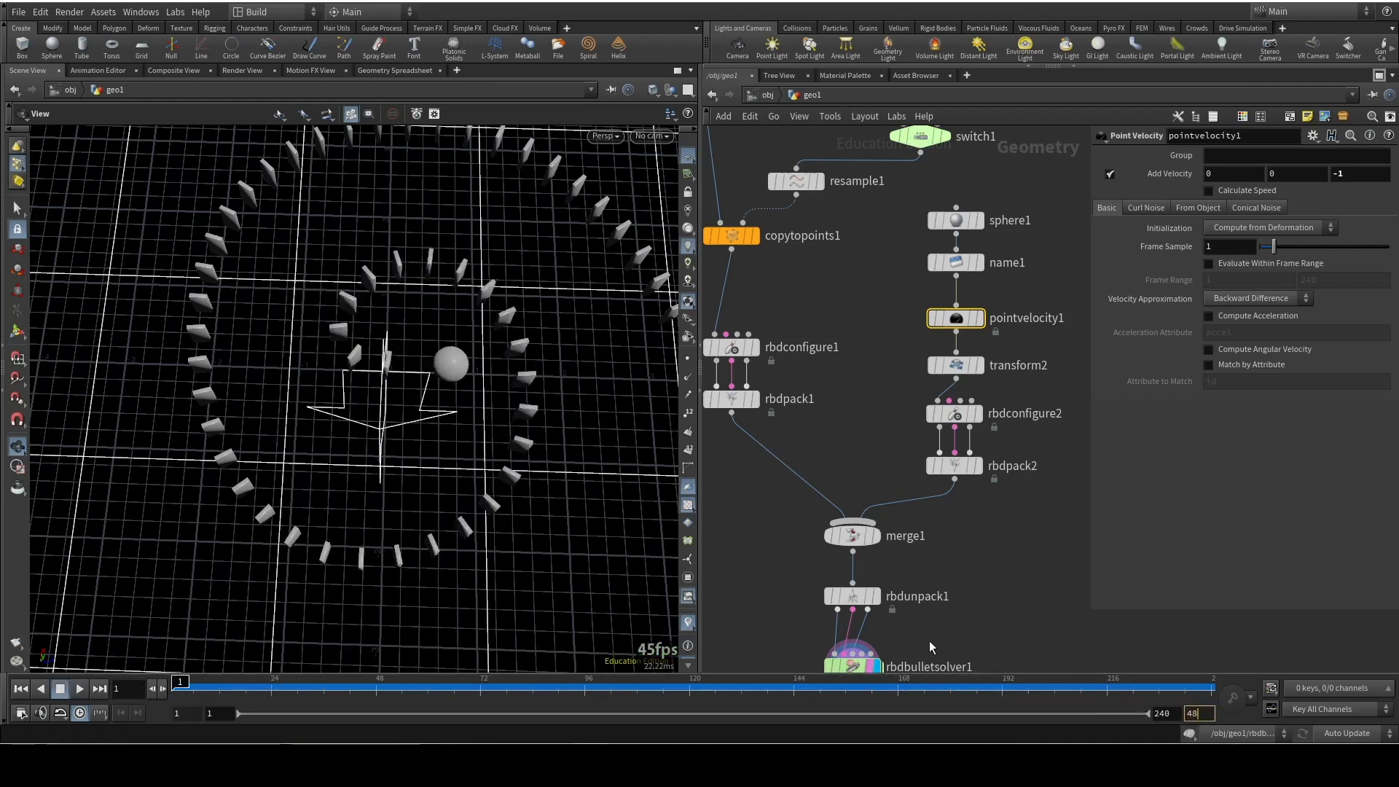
type("480")
key("Return")
left_click(81, 688)
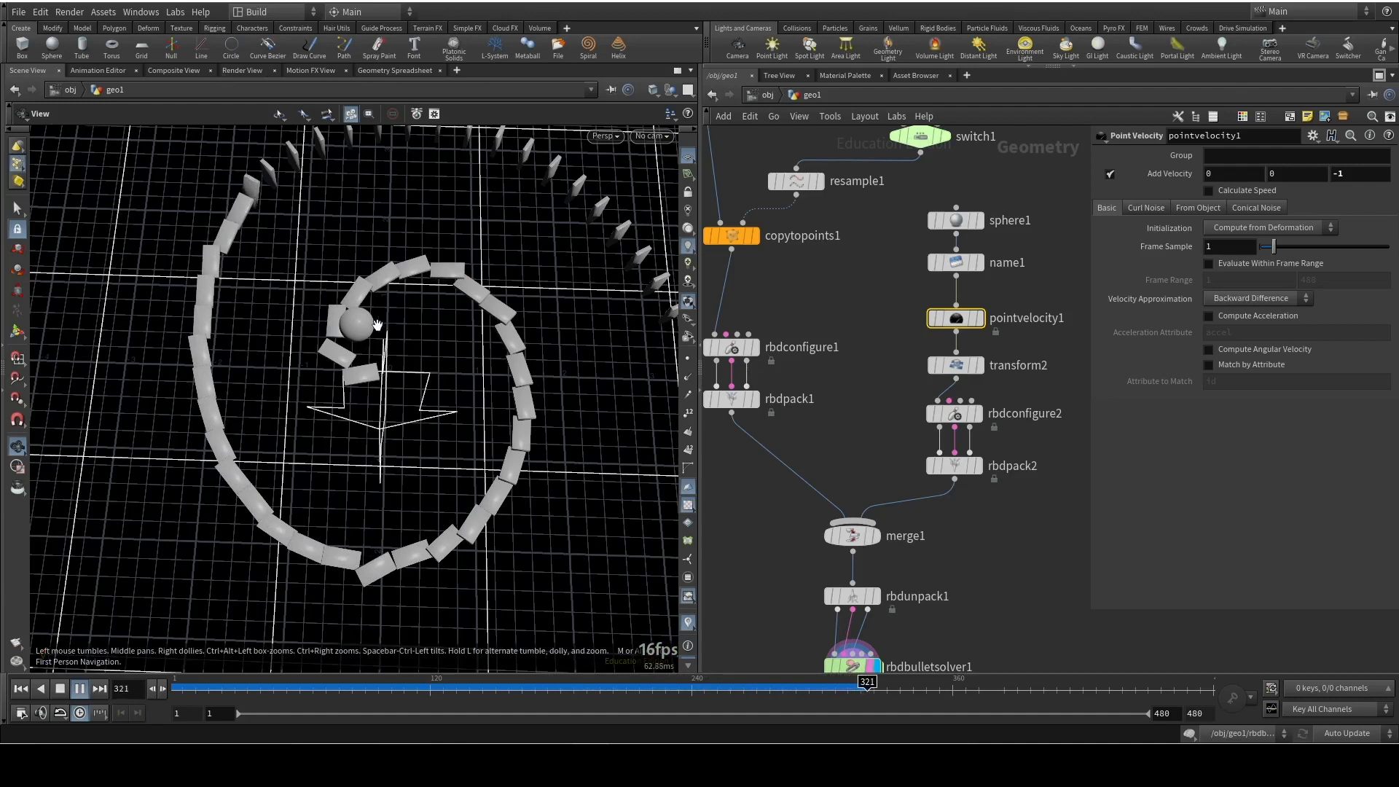
left_click_drag(383, 323, 271, 172)
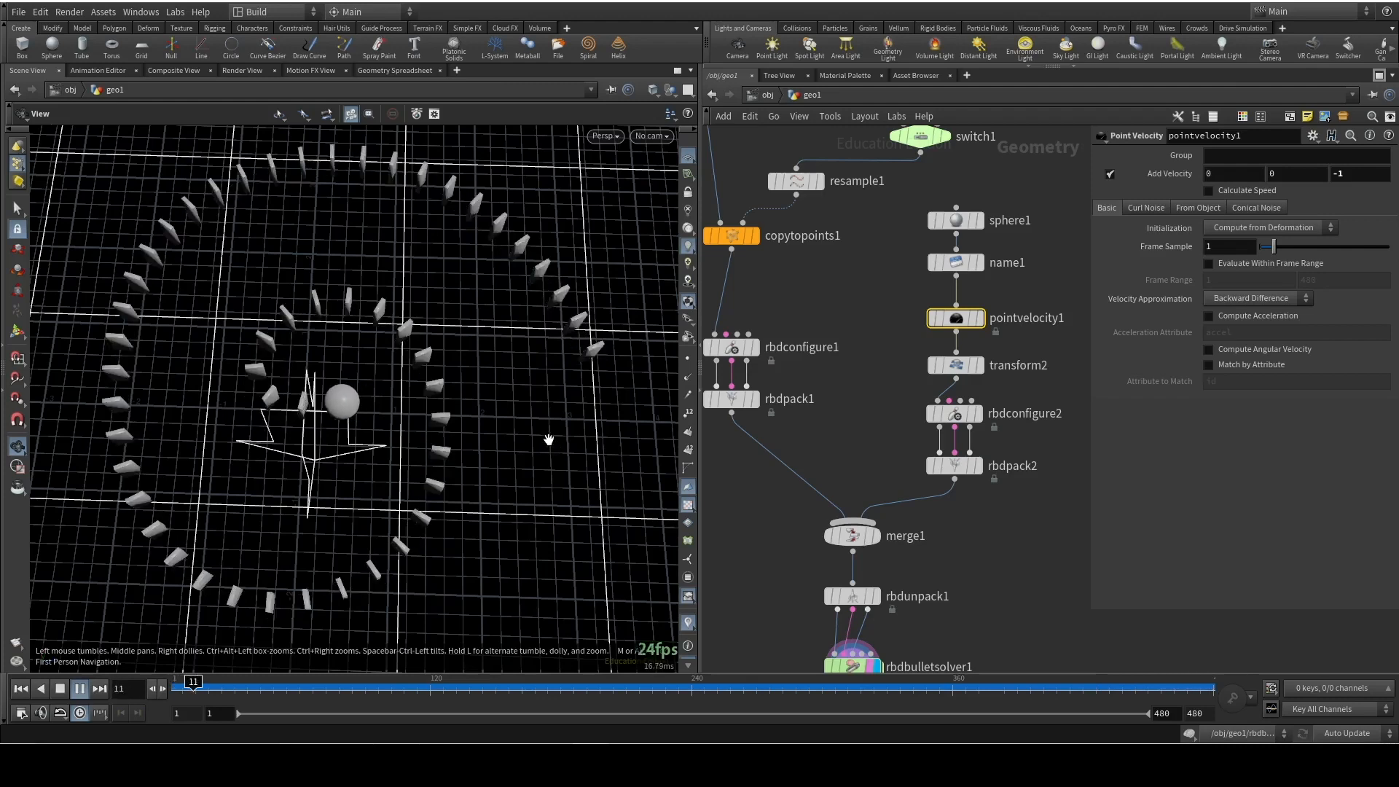
left_click(20, 689)
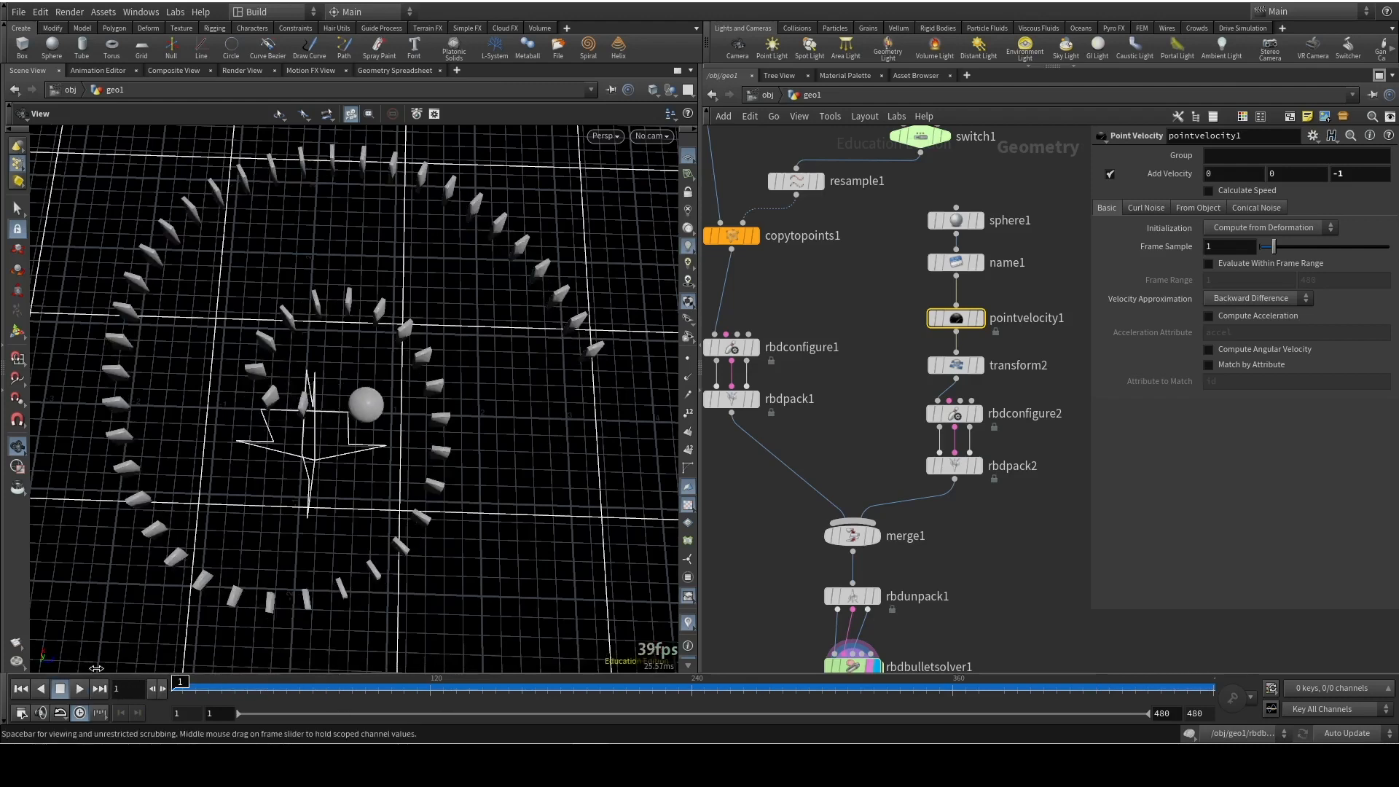
Move the ball branch from sphere1 to rbdpack2 farther away from the domino branch in the network
middle_click_drag(346, 400, 426, 293)
right_click_drag(426, 294, 435, 353)
left_click_drag(435, 353, 467, 292)
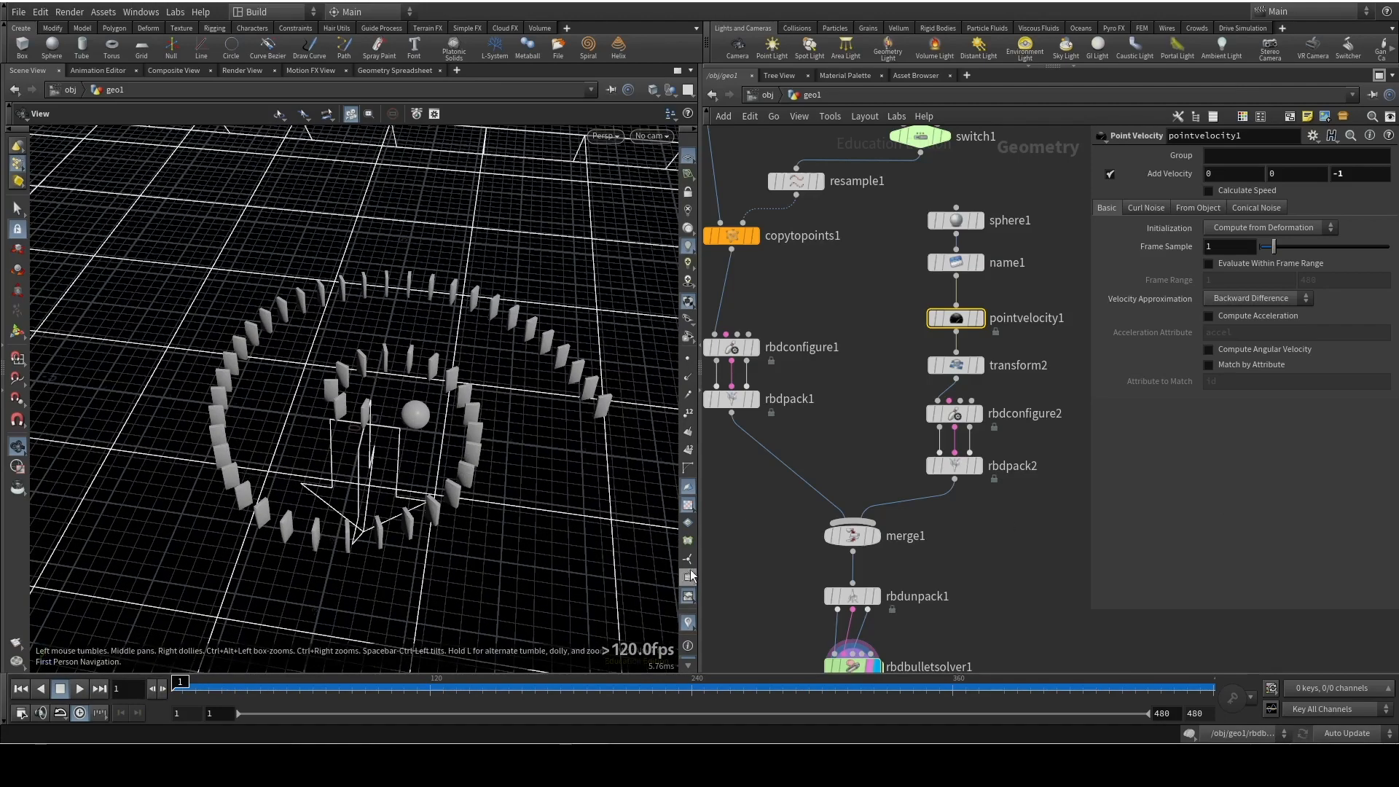
scroll(1032, 552, "down", 6)
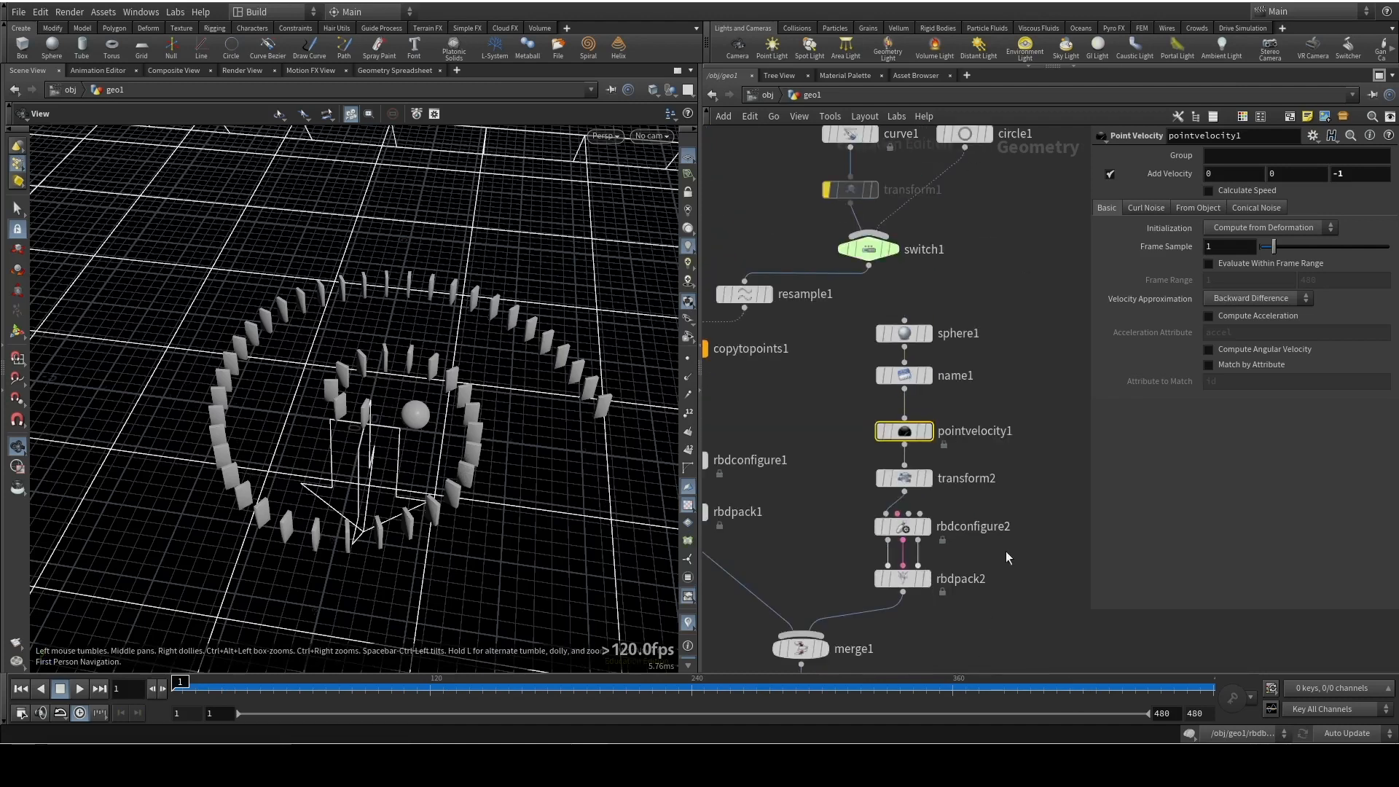
scroll(953, 399, "up", 3)
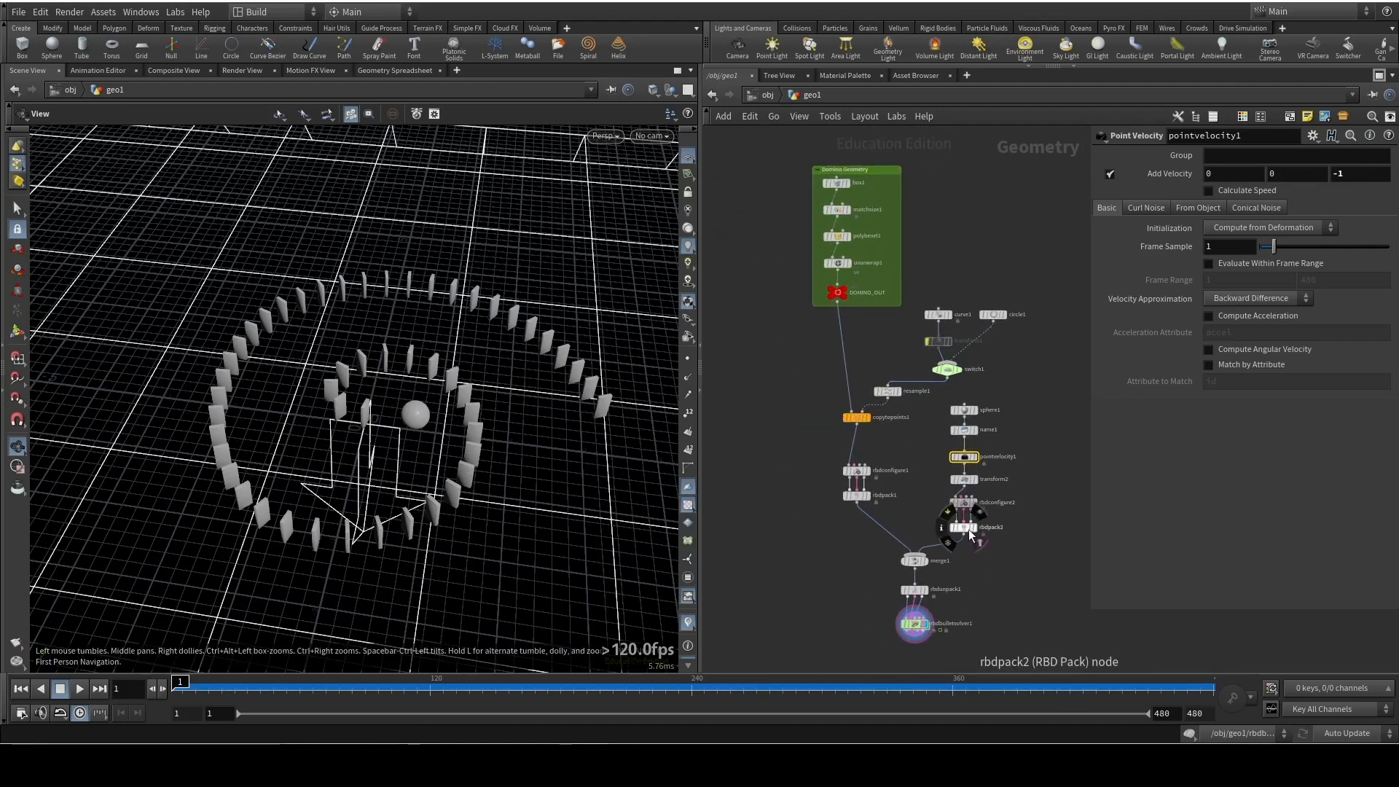
left_click_drag(965, 527, 999, 525)
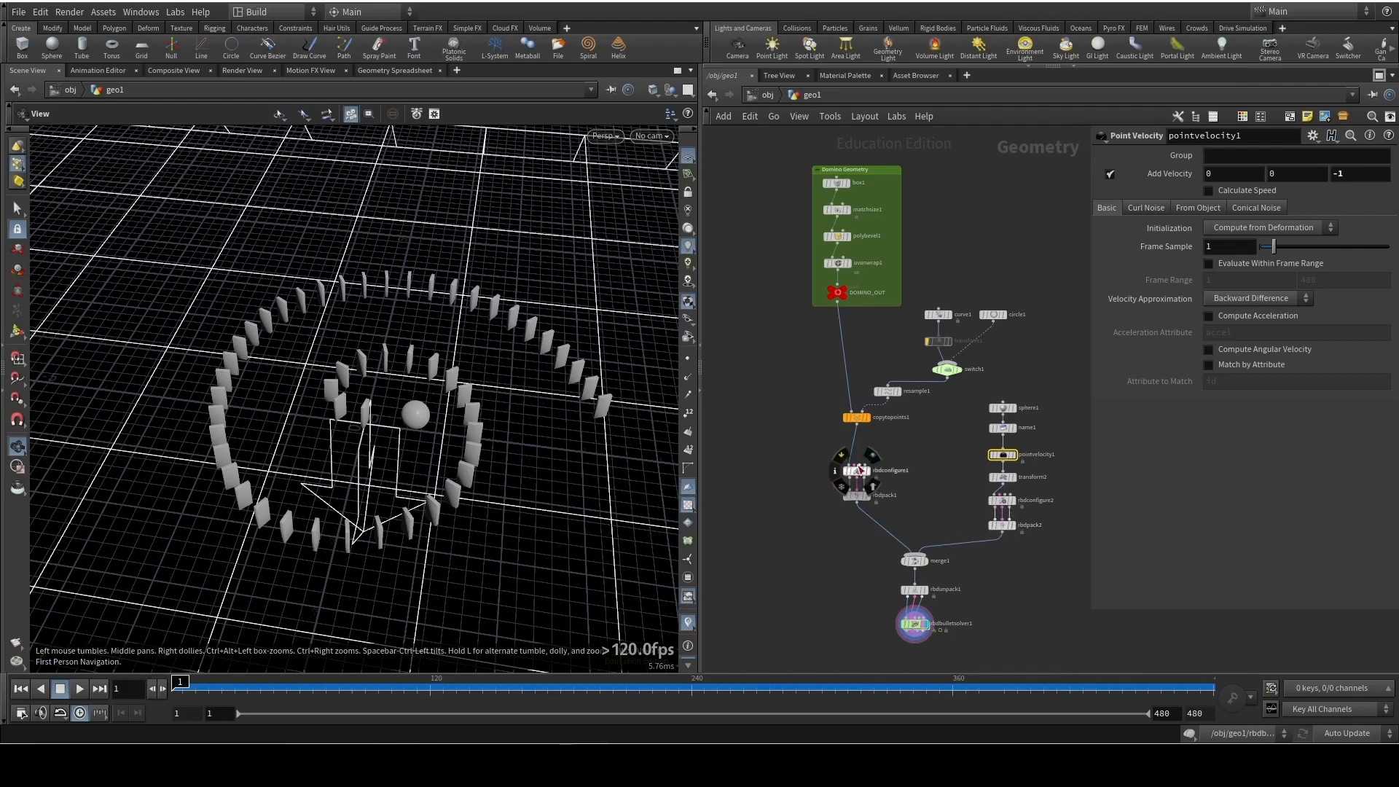
Align copytopoints1, rbdconfigure1 and rbdpack1 in a column below DOMINO_OUT, and move the curve, circle and switch nodes lower beside them
left_click_drag(861, 422, 857, 534)
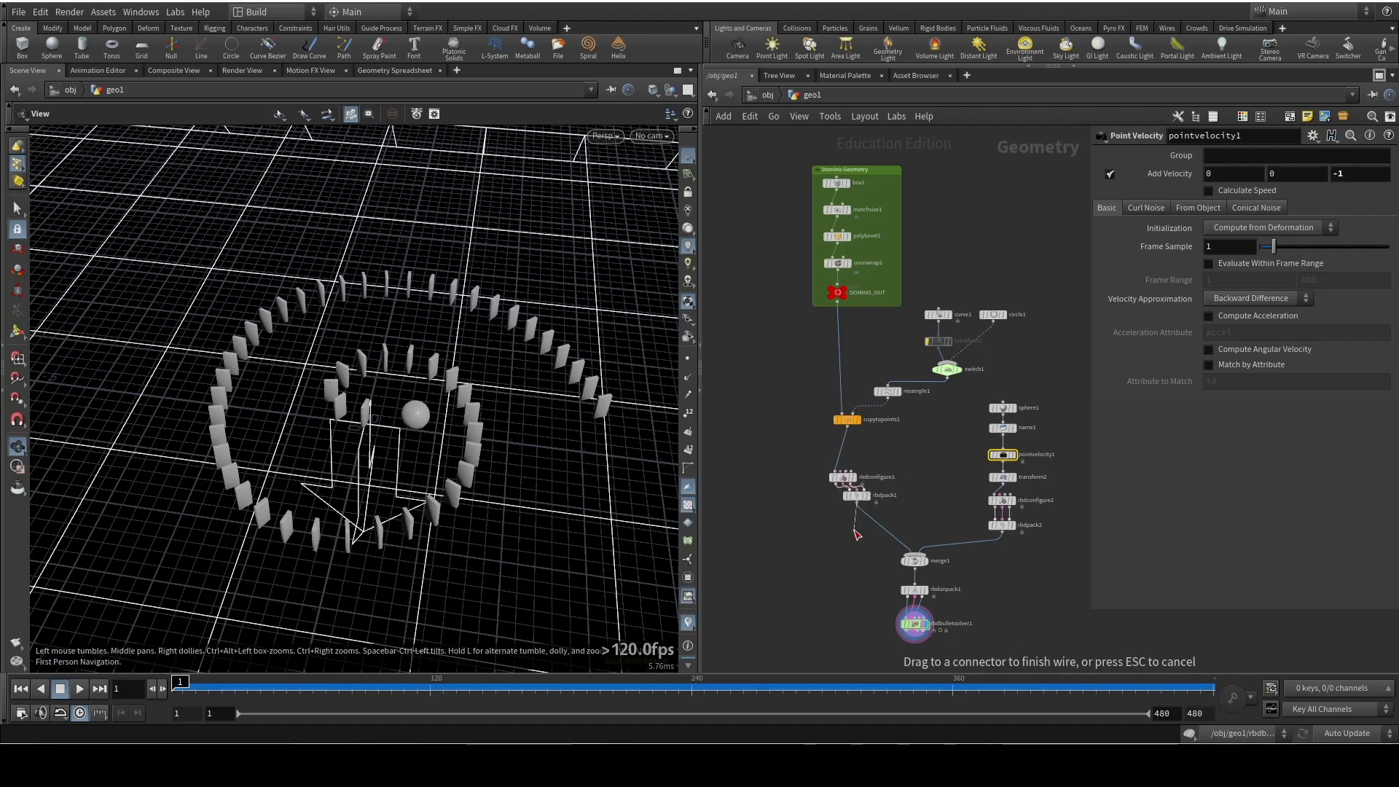
key("Escape")
left_click_drag(855, 501, 843, 526)
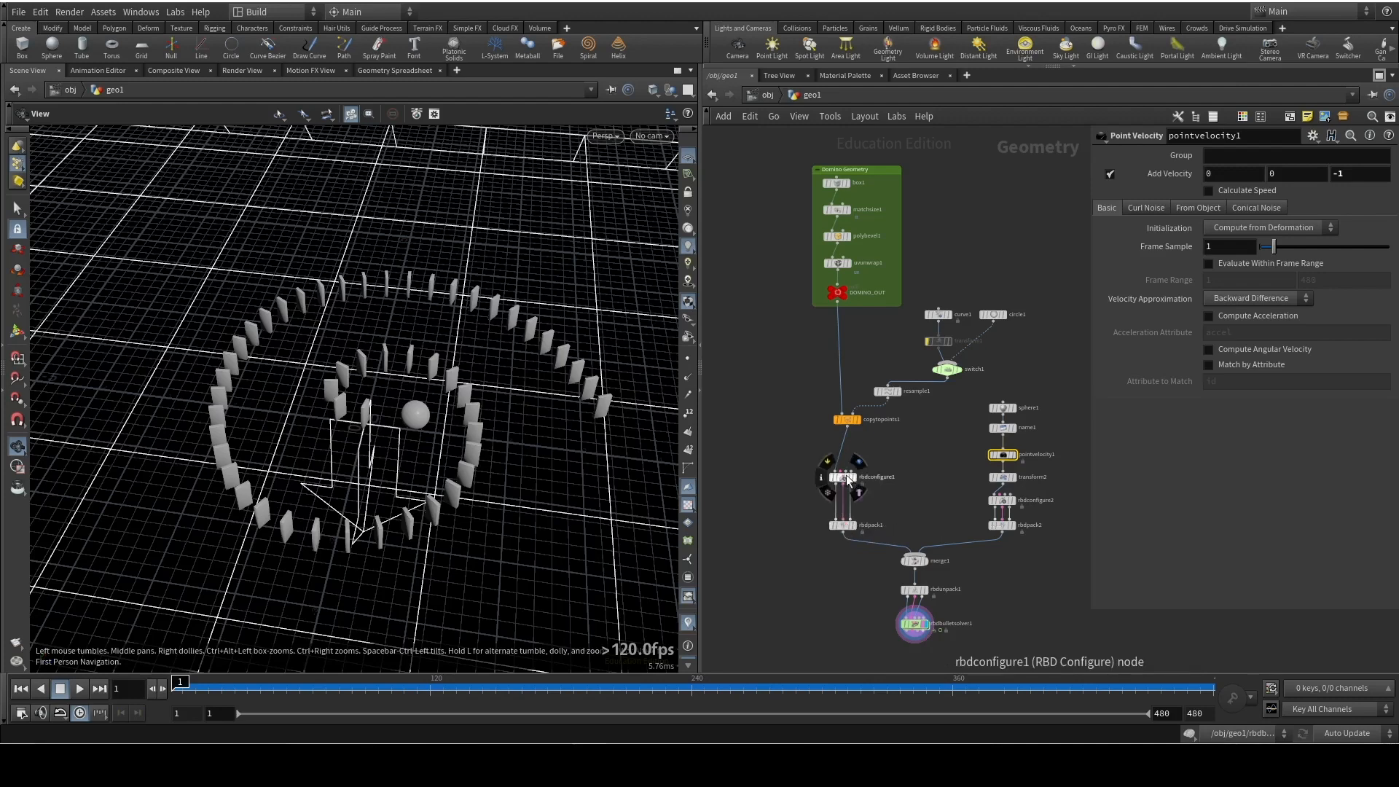
left_click_drag(849, 428, 844, 429)
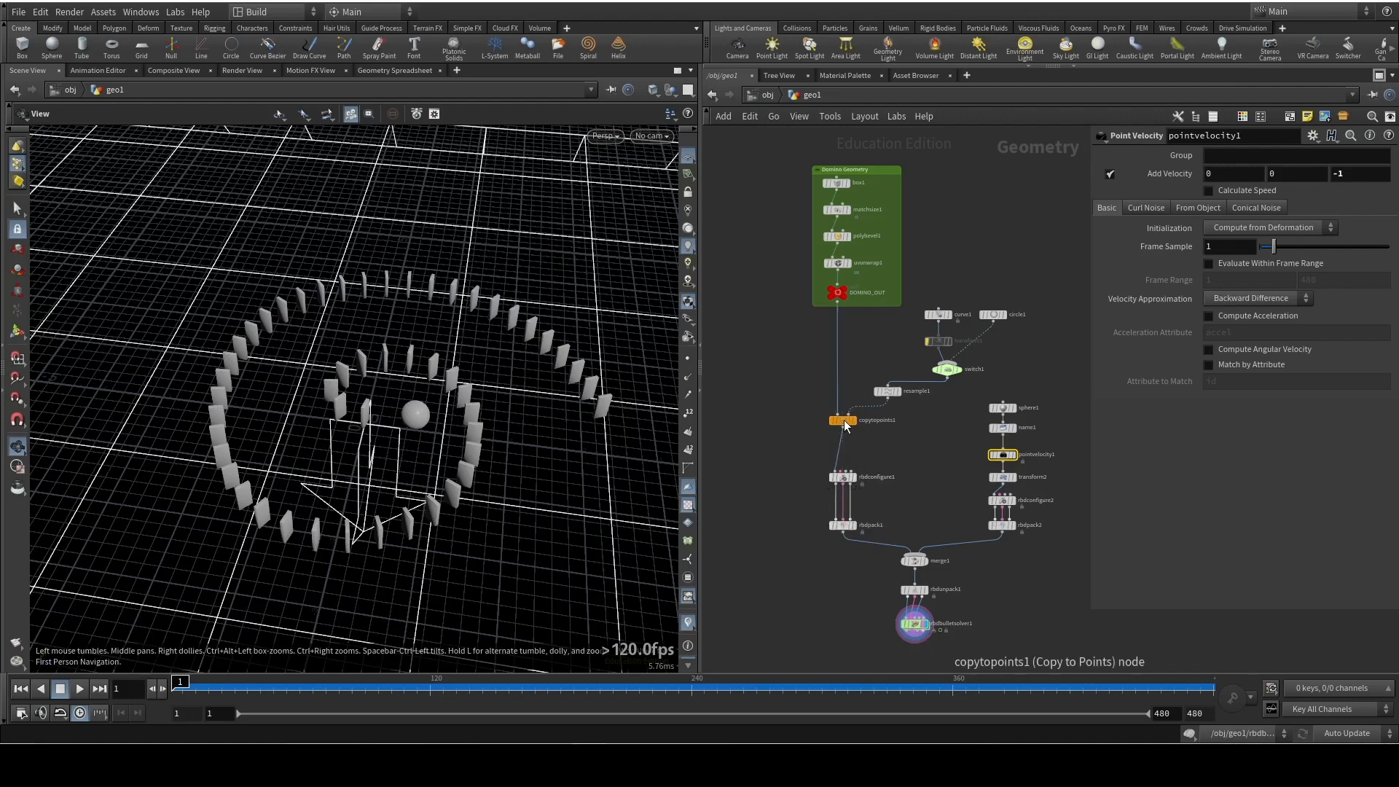
left_click_drag(1007, 290, 851, 440)
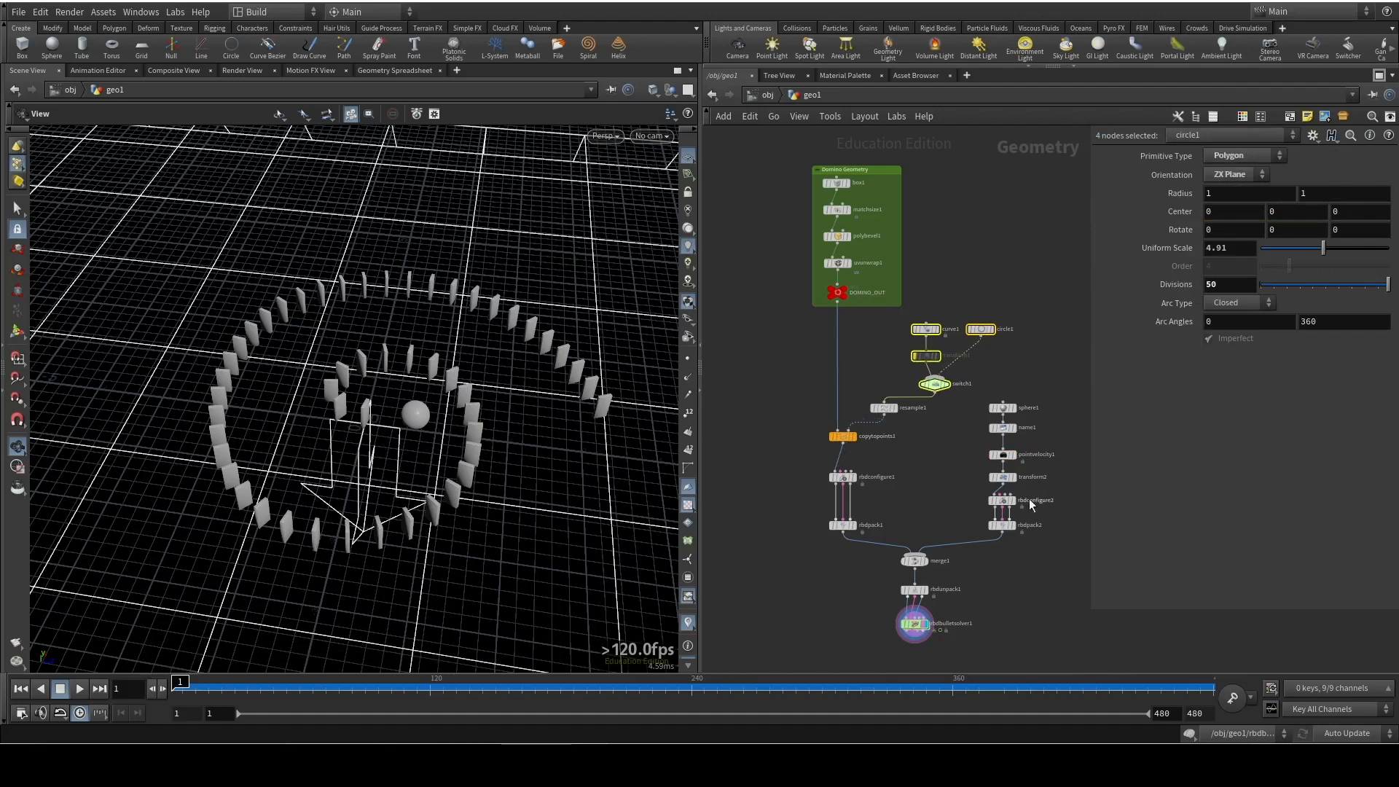
left_click(924, 449)
Enclose all nodes below the domino geometry box in a new network box titled Simulation
left_click_drag(1053, 637, 816, 321)
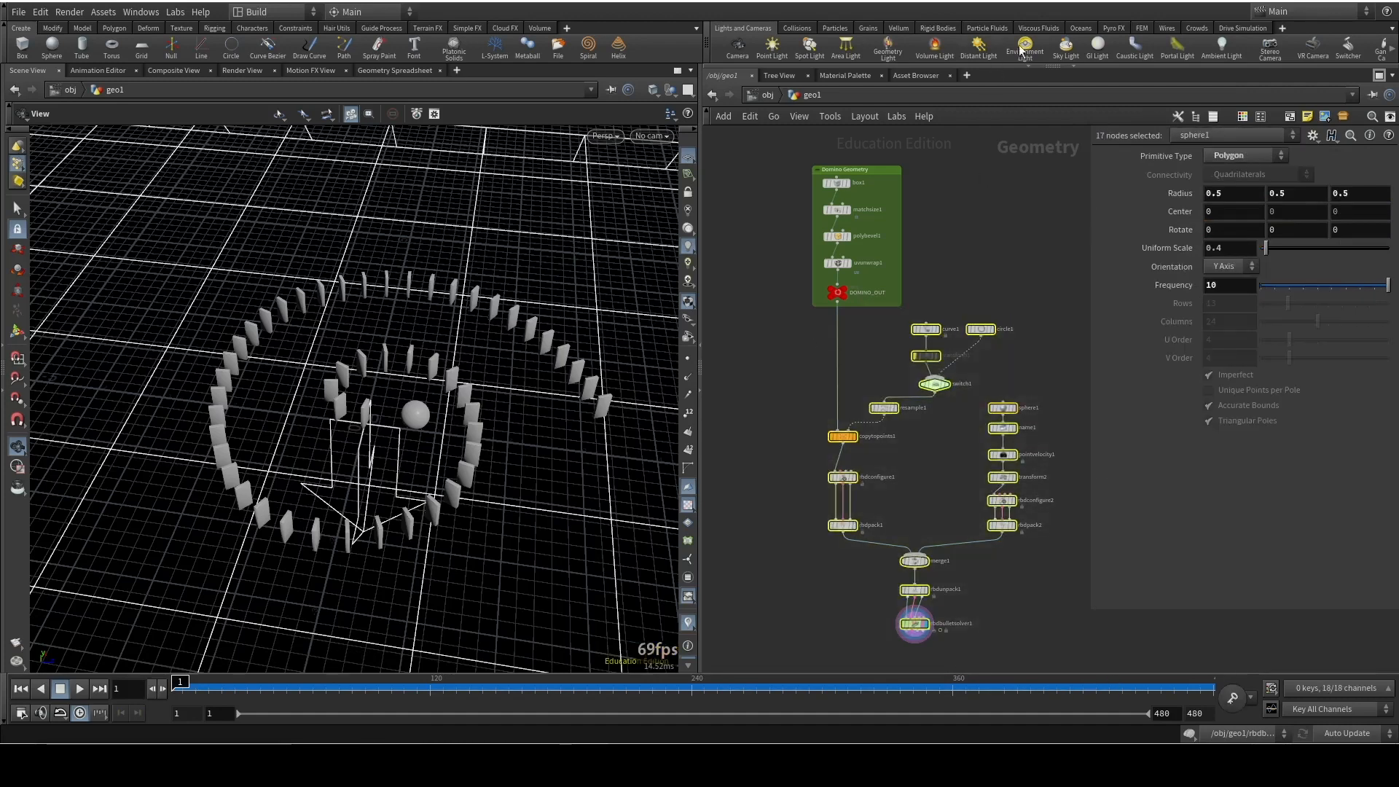
left_click(1289, 117)
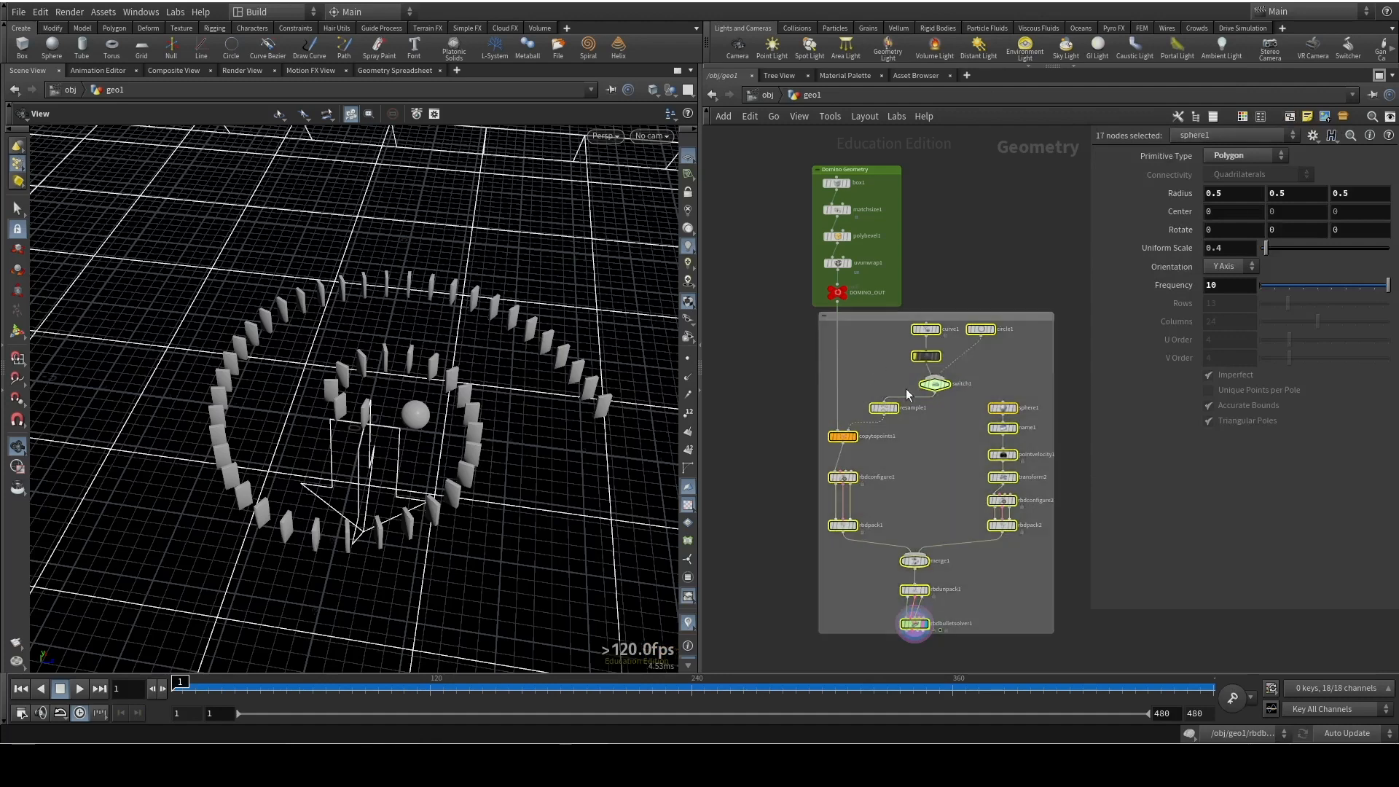
double_click(849, 317)
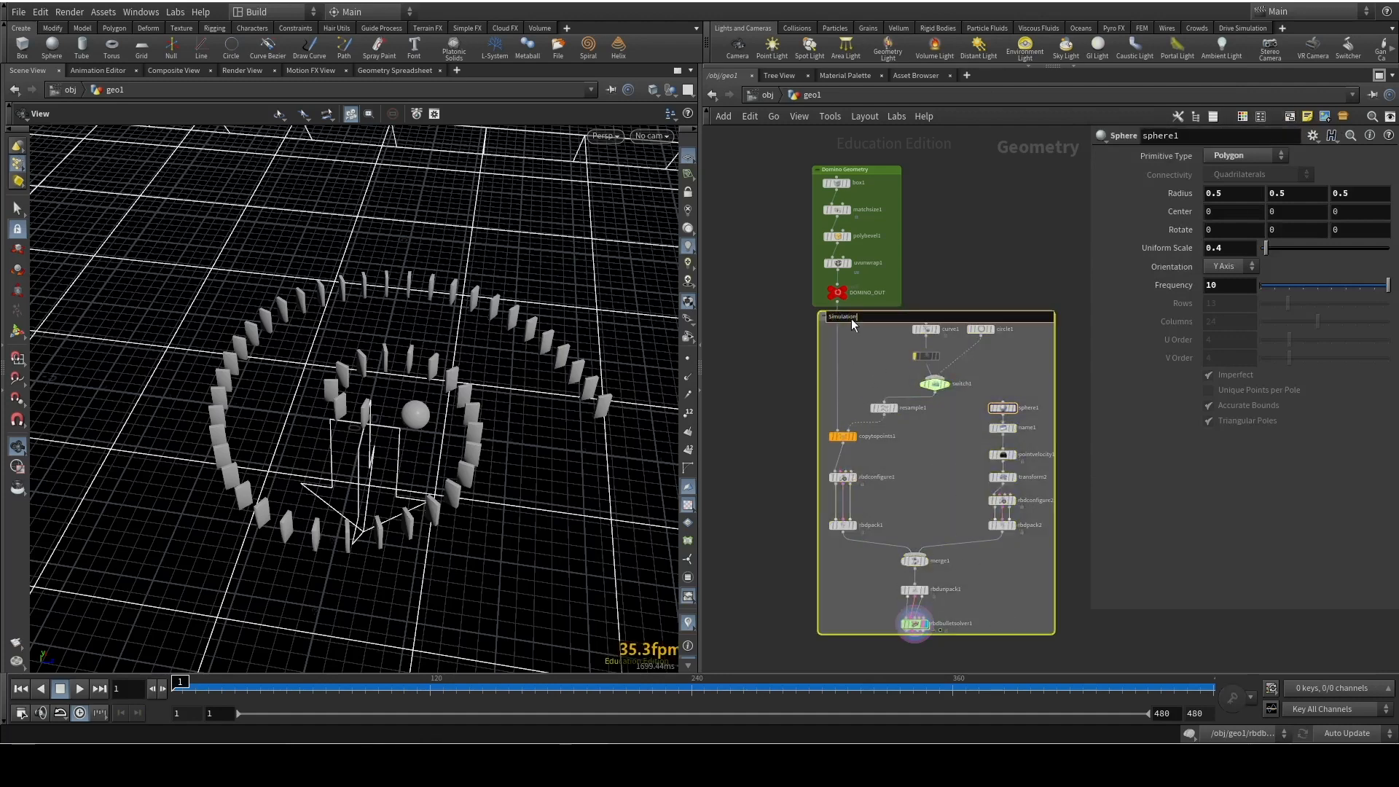
key("Return")
left_click(1018, 206)
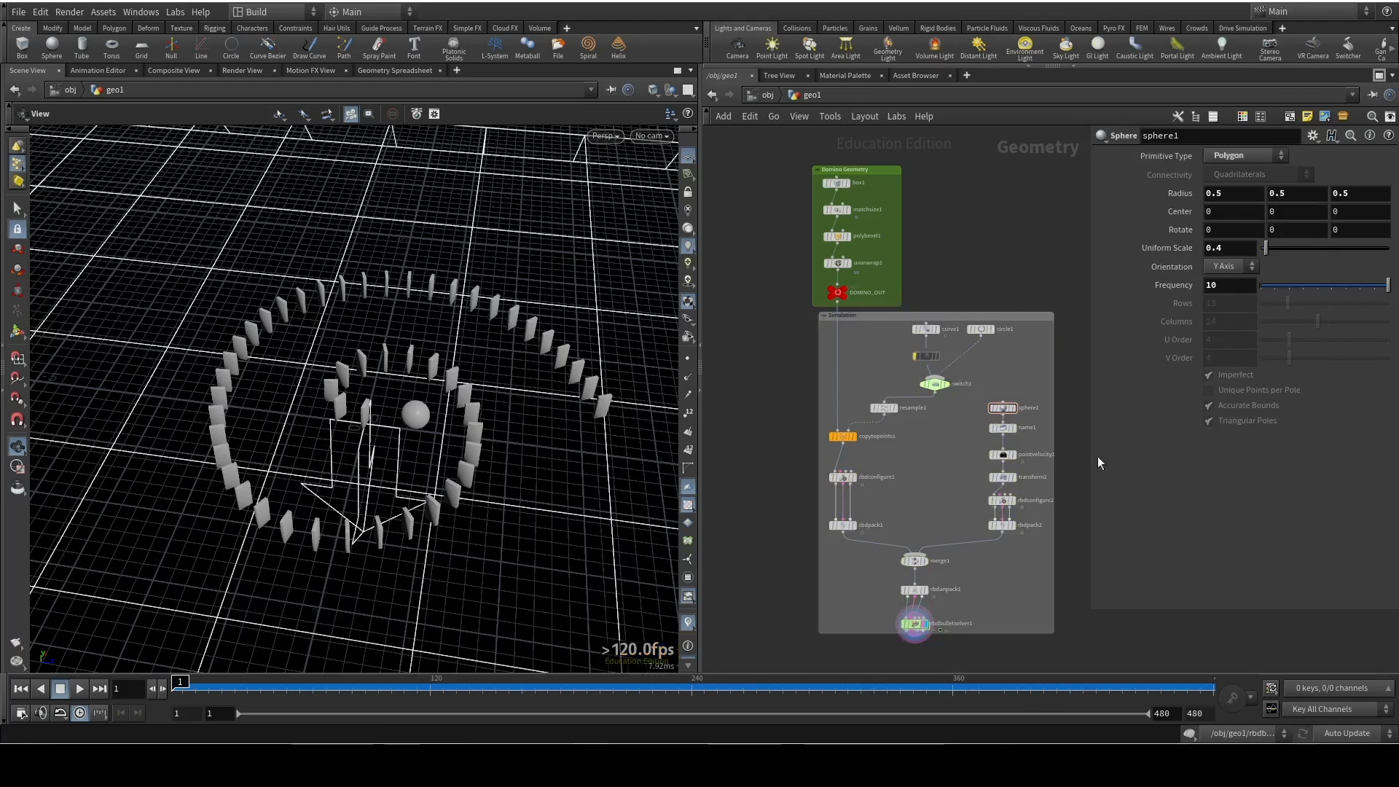
Colour the Simulation network box blue
left_click(948, 316)
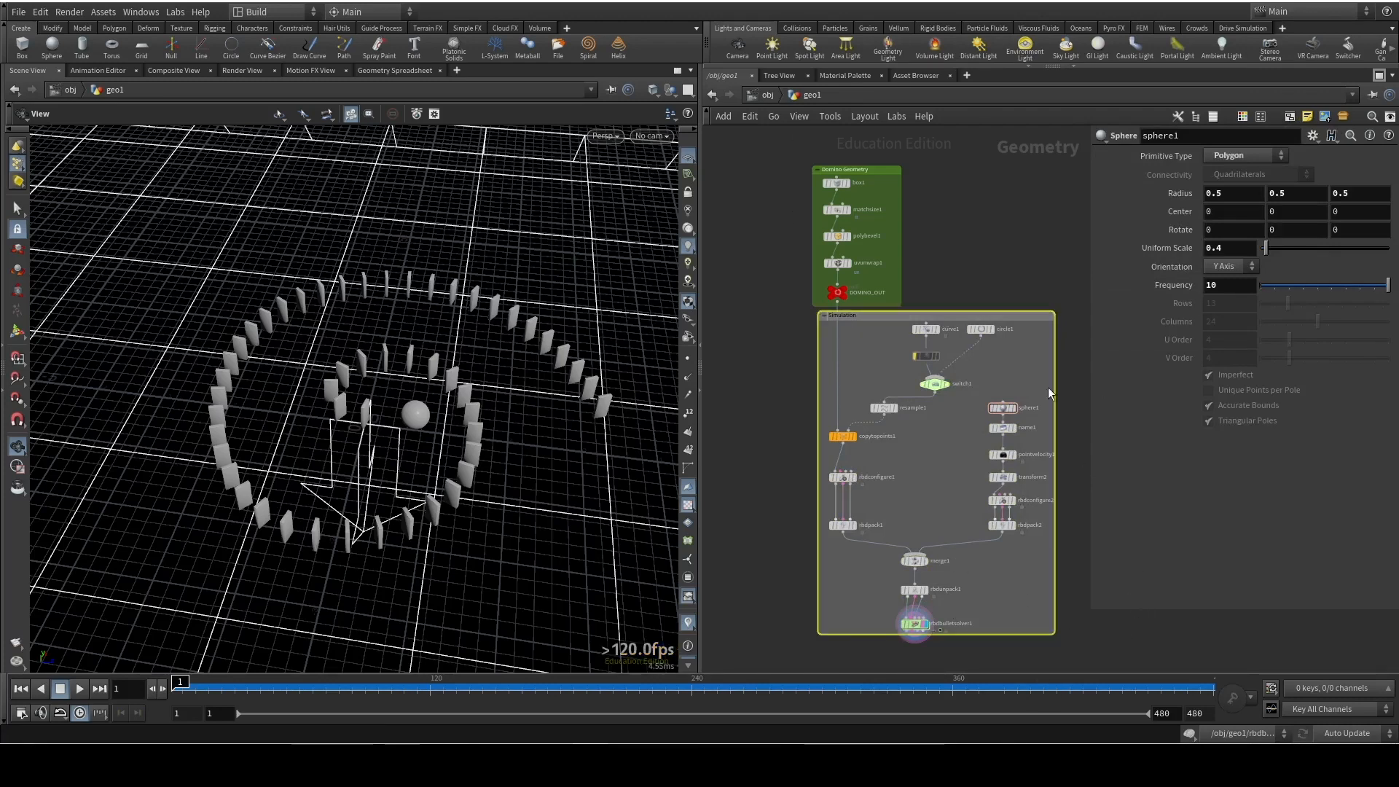
key("c")
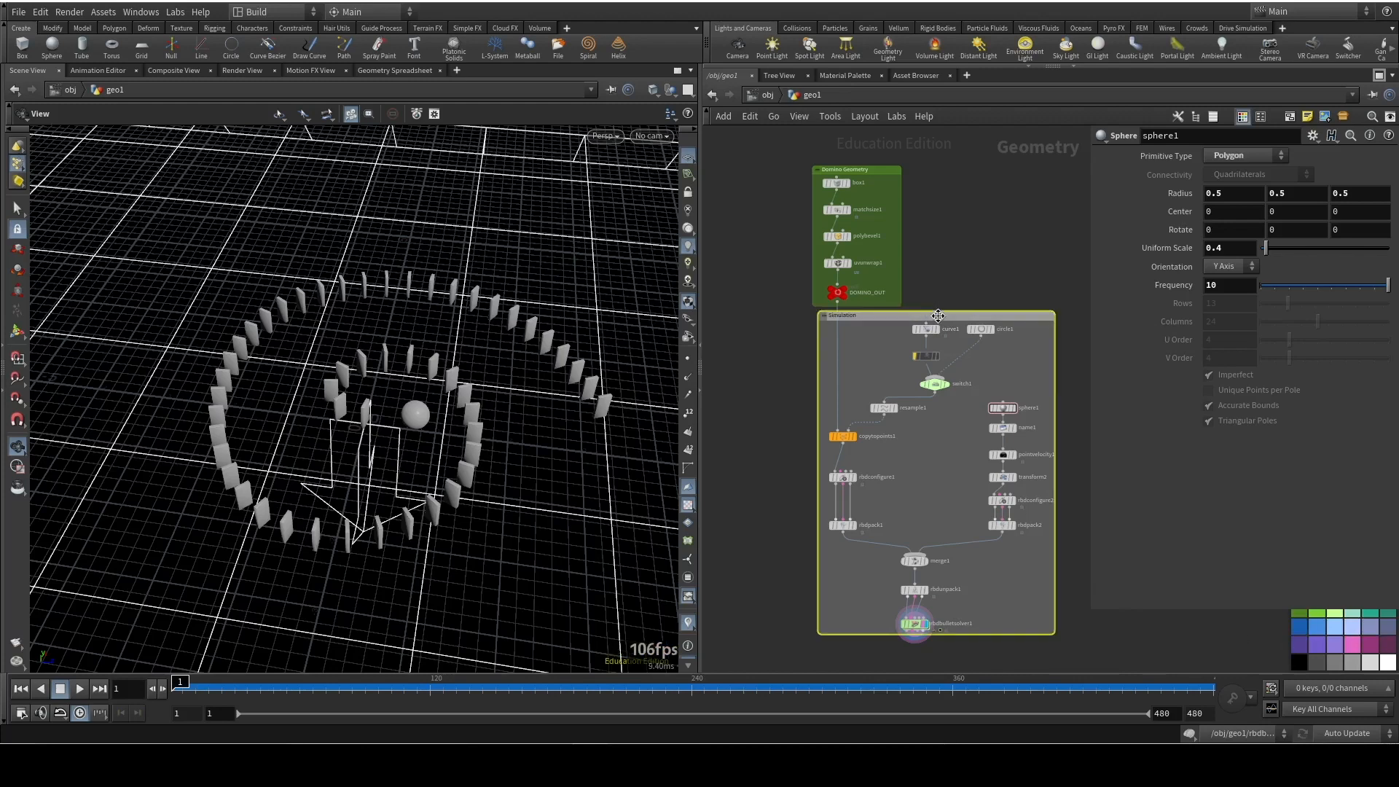
left_click(1300, 626)
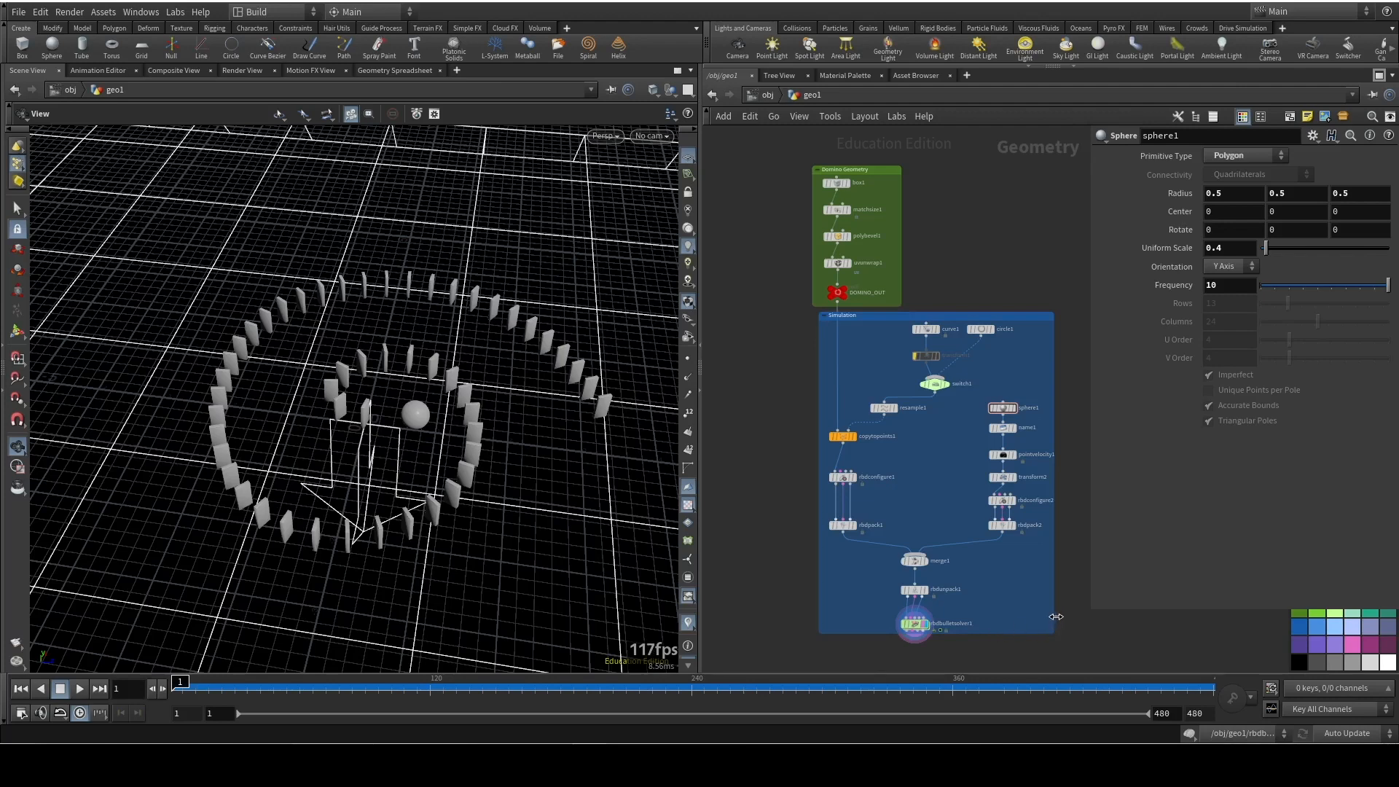
key("c")
Play the start of the domino simulation and return to frame 1
scroll(1021, 554, "up", 6)
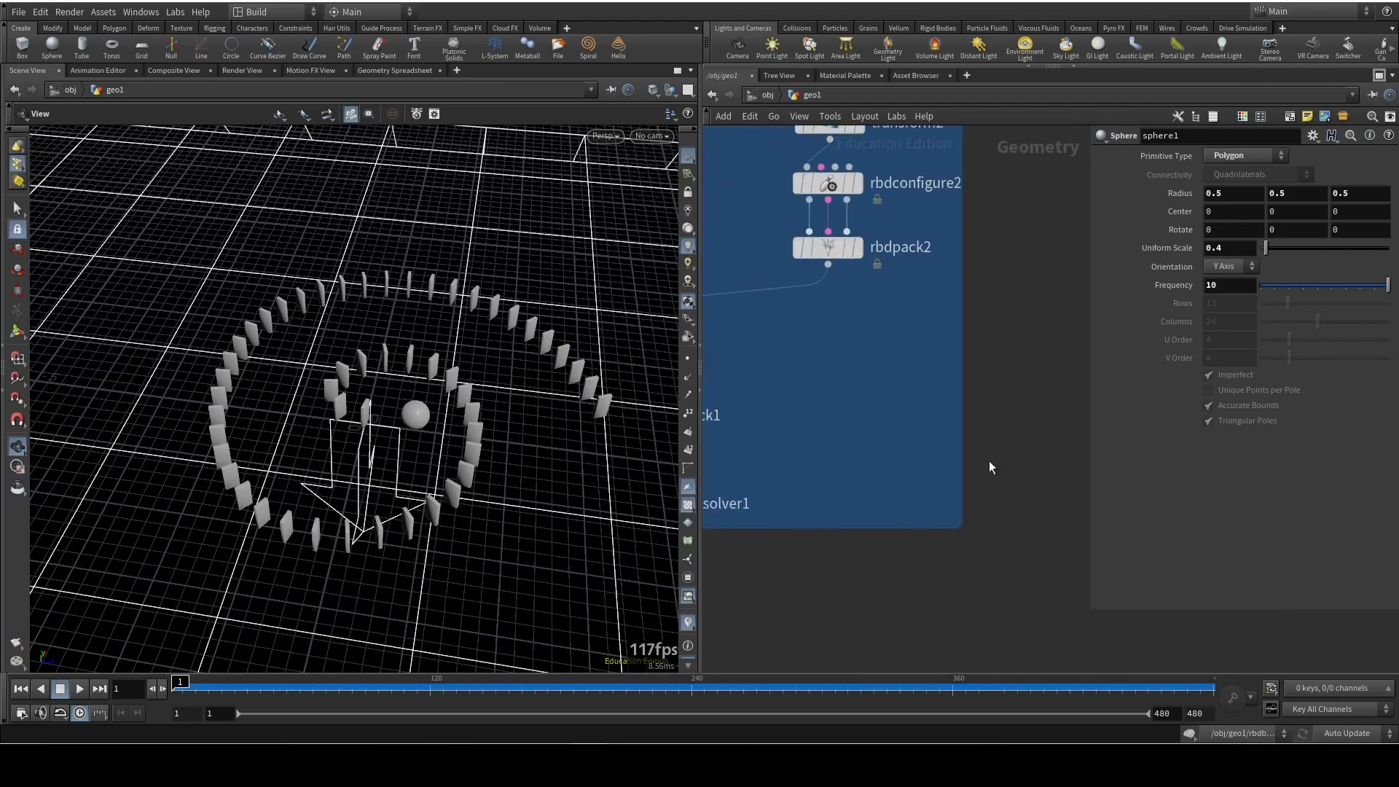
middle_click_drag(1268, 421, 1285, 391)
left_click_drag(877, 481, 868, 548)
key("h")
middle_click_drag(953, 542, 1075, 486)
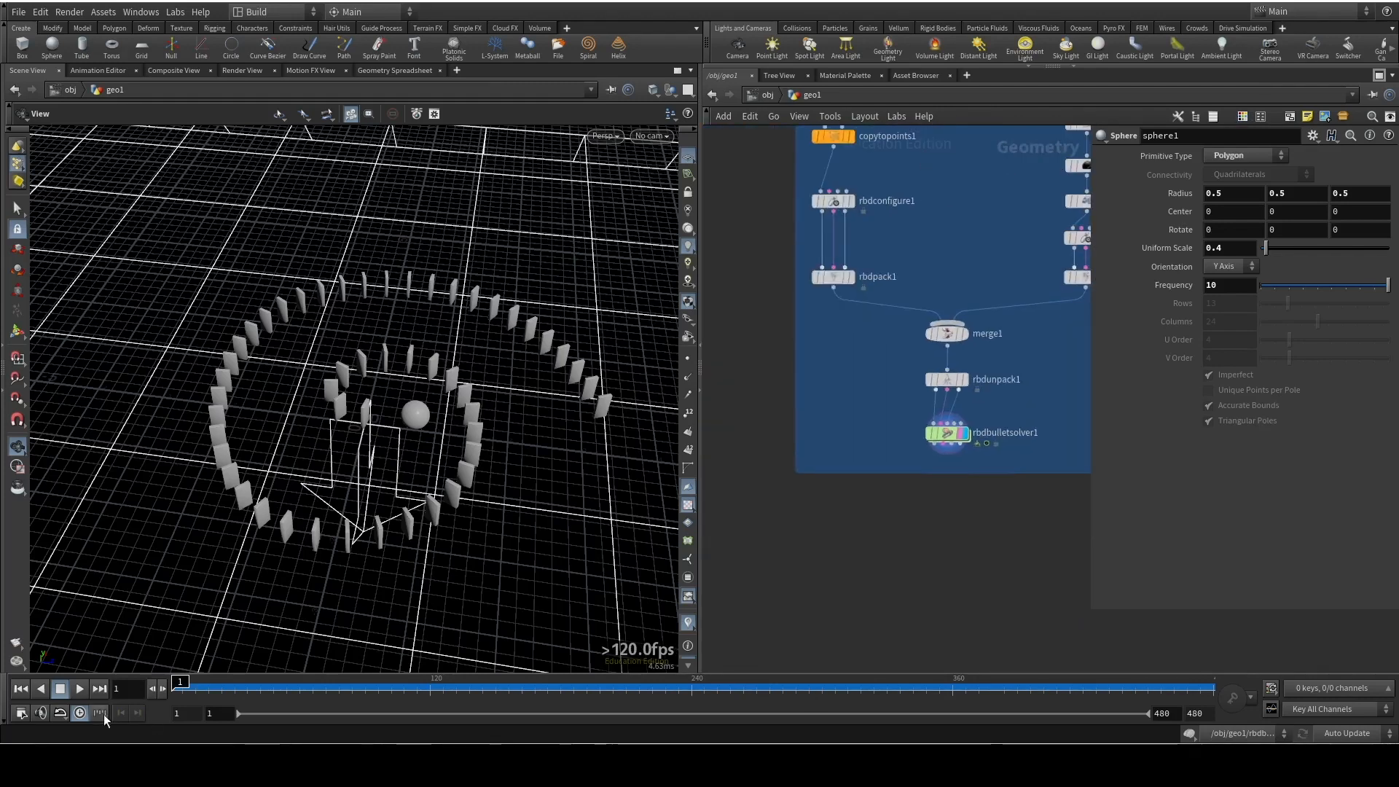
left_click(80, 689)
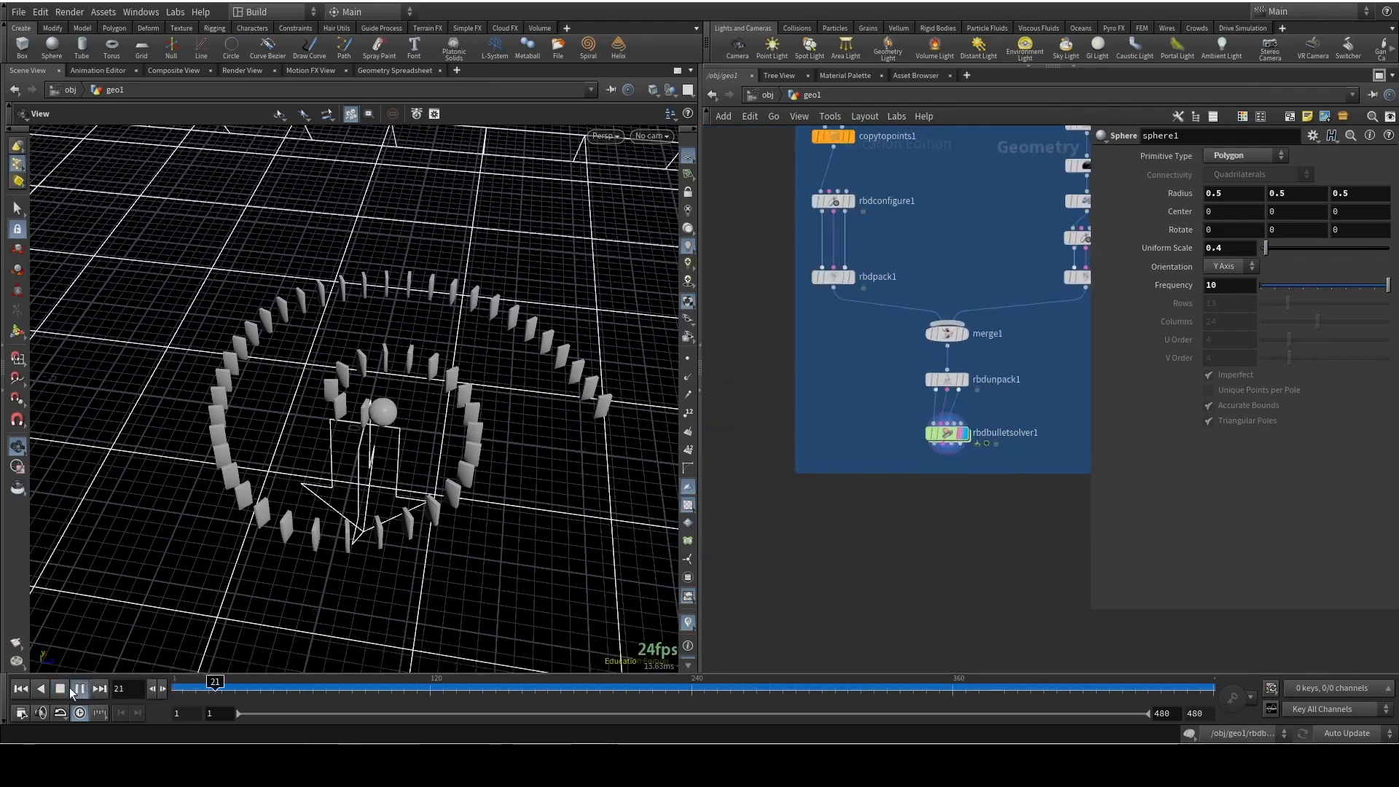
left_click(20, 690)
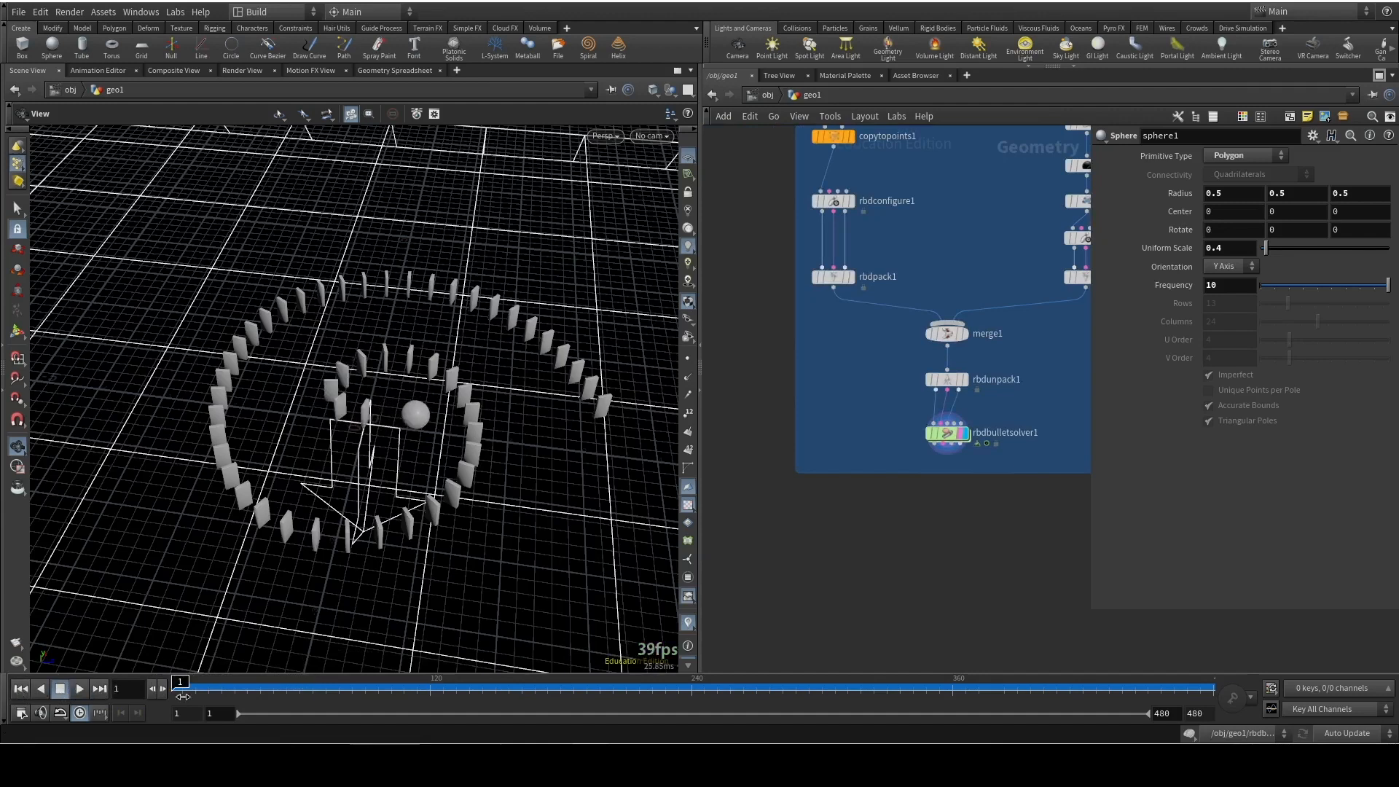
Add an RBD I/O node directly below rbdbulletsolver1, outside the Simulation network box
key("Tab")
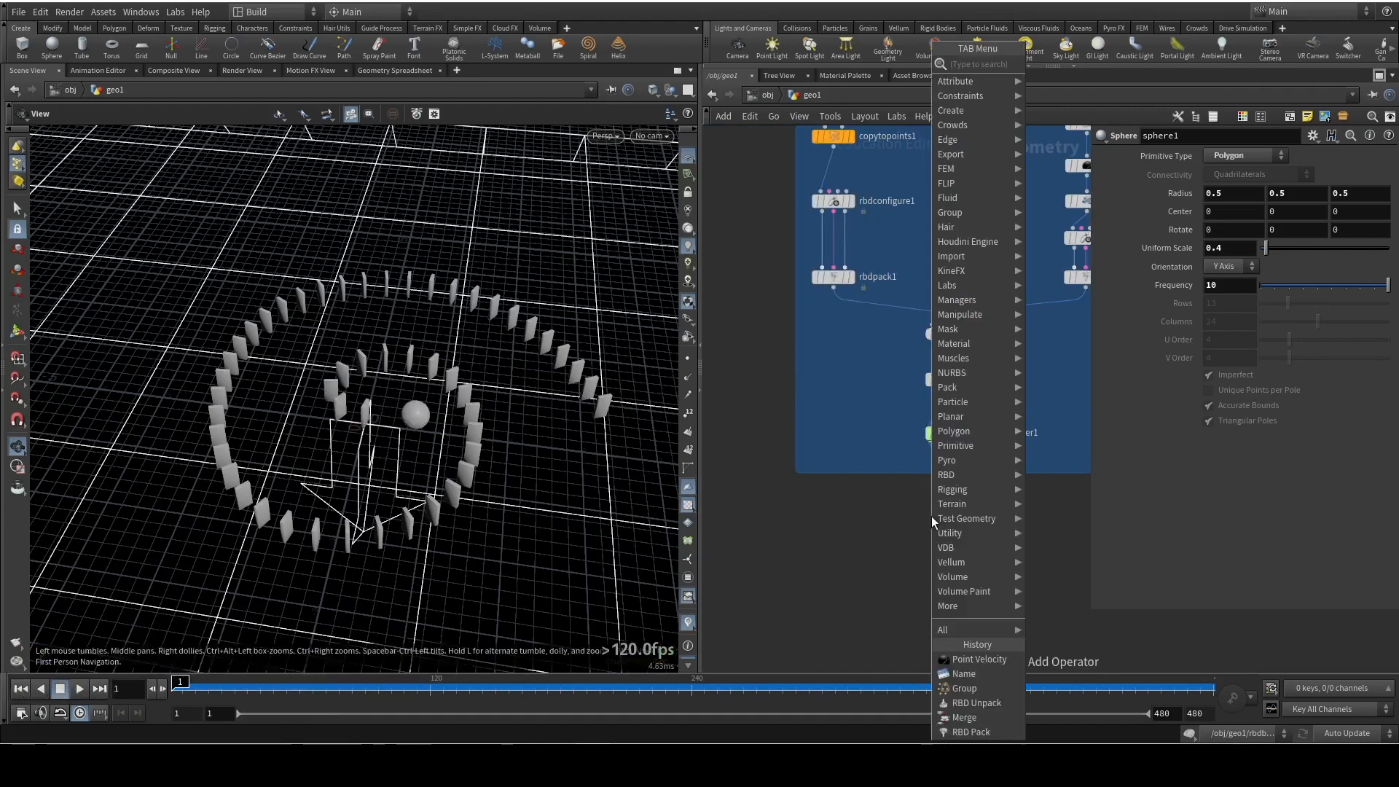
type("rbdio")
key("Return")
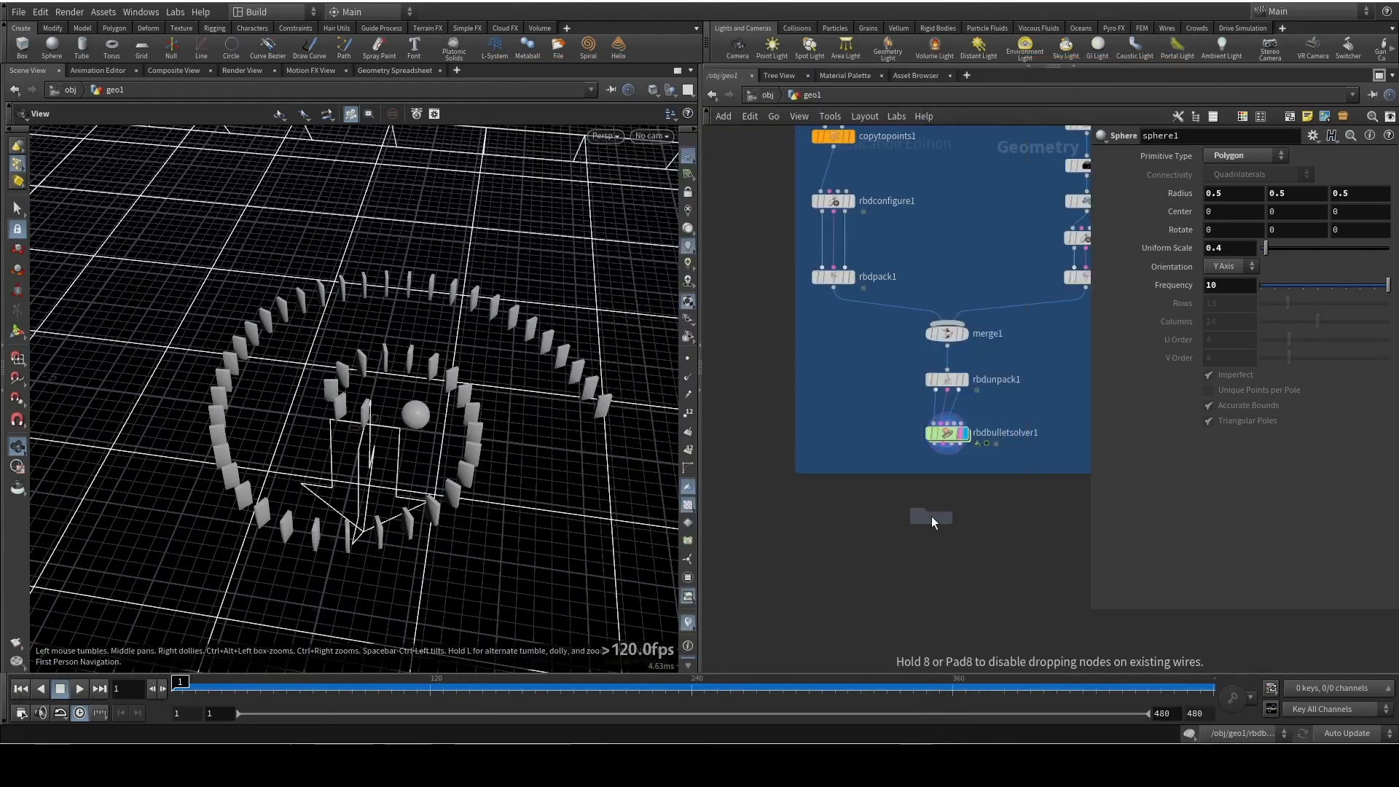
left_click(950, 499)
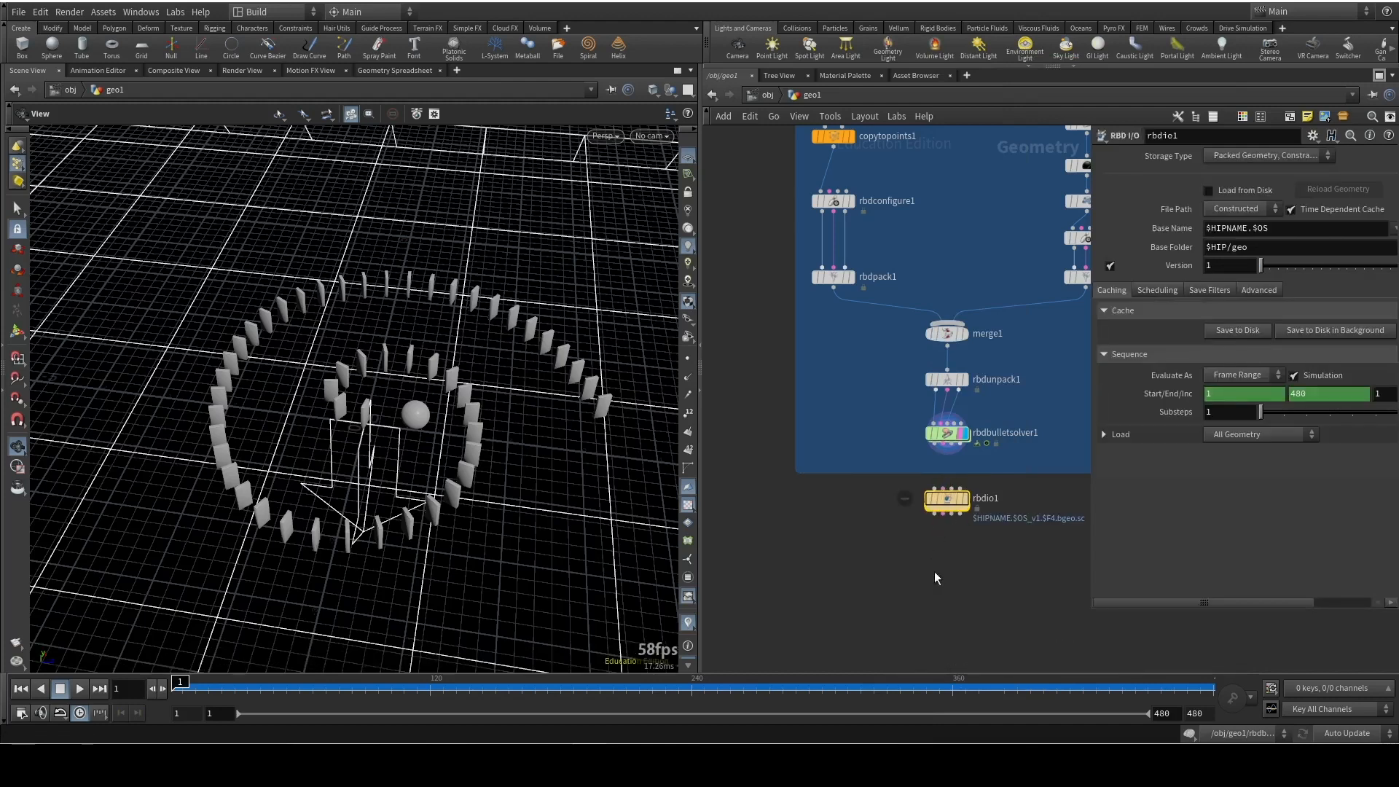
scroll(936, 575, "up", 4)
middle_click_drag(937, 474, 823, 493)
scroll(880, 512, "down", 2)
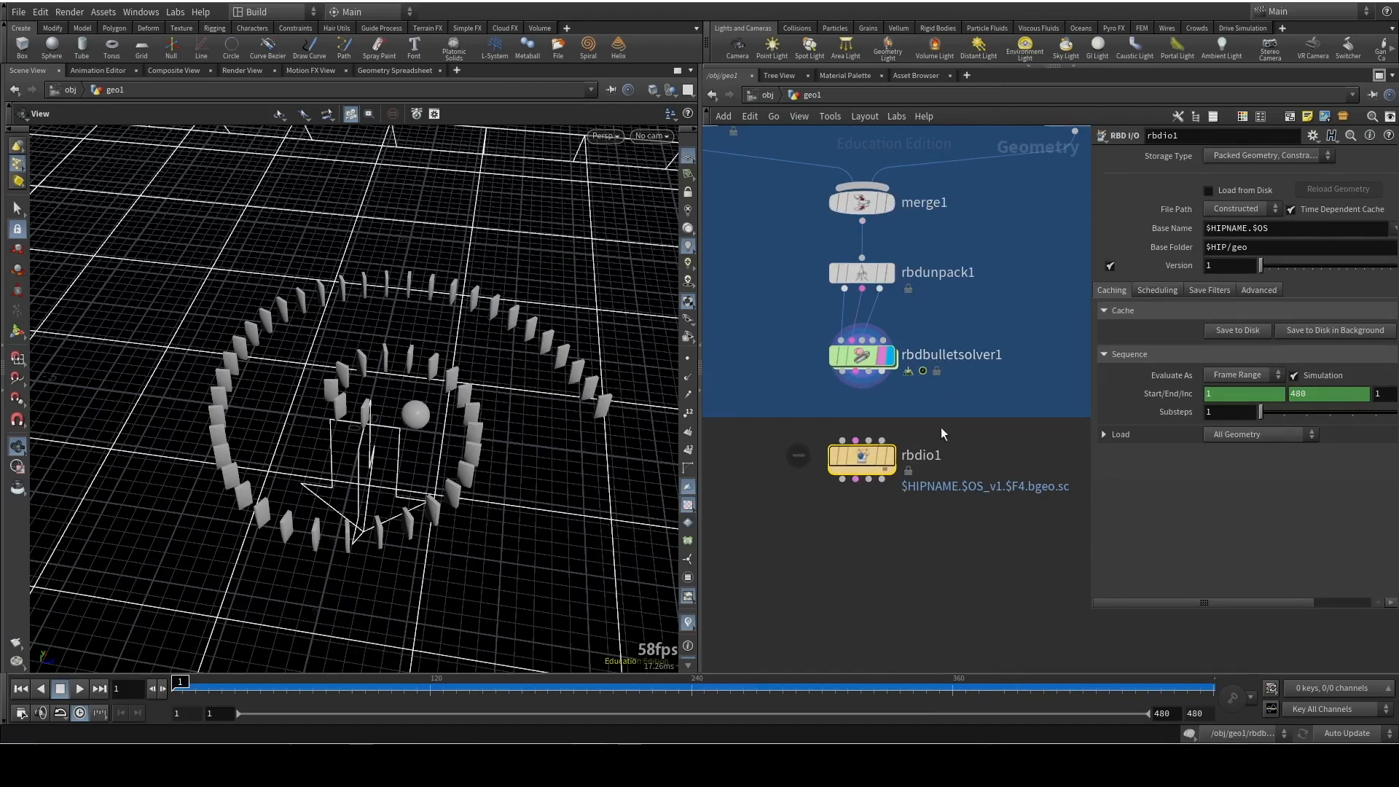
Connect the four outputs of rbdbulletsolver1 to the matching inputs of rbdio1 and display rbdio1
left_click_drag(854, 384, 844, 437)
left_click_drag(856, 373, 855, 439)
left_click_drag(868, 373, 872, 440)
left_click_drag(882, 373, 882, 439)
mouse_move(857, 325)
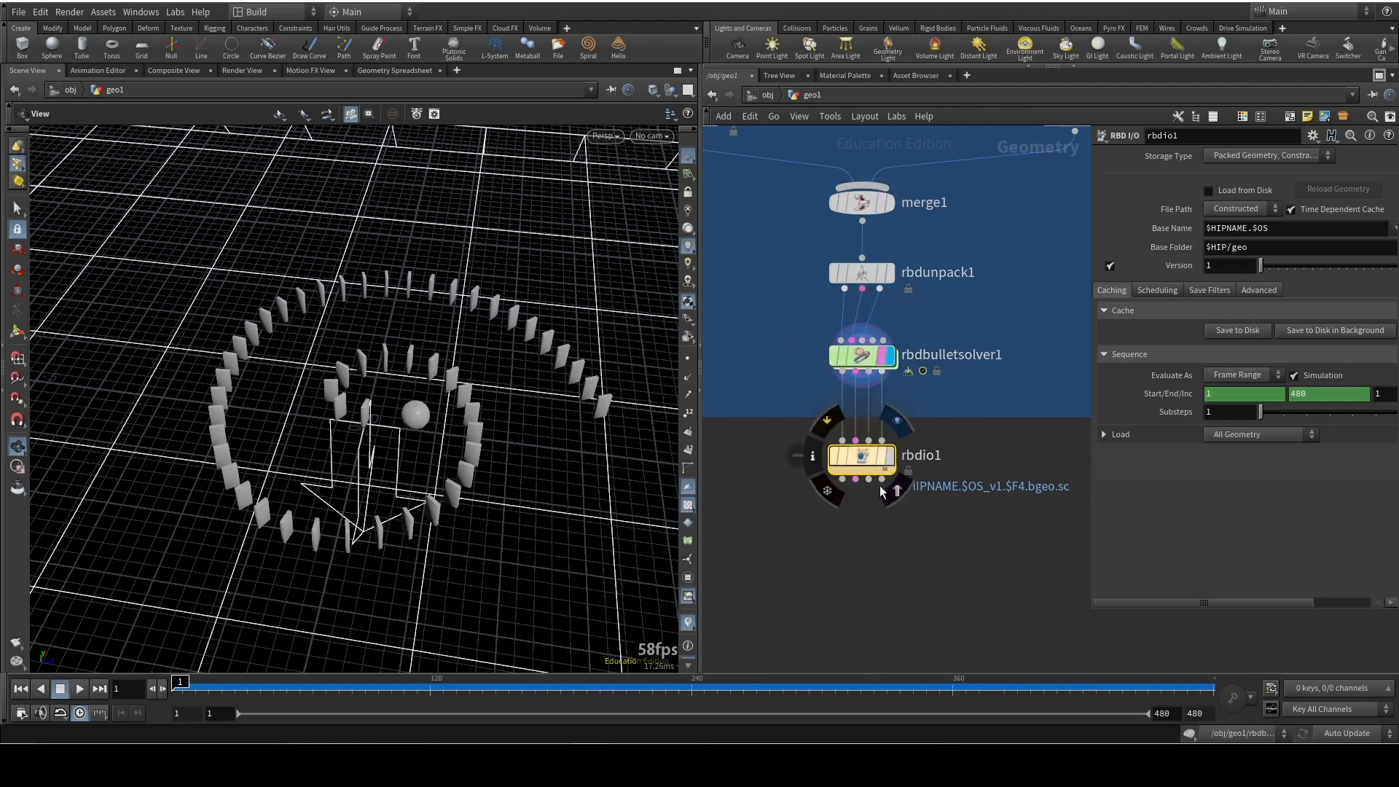
left_click(889, 457)
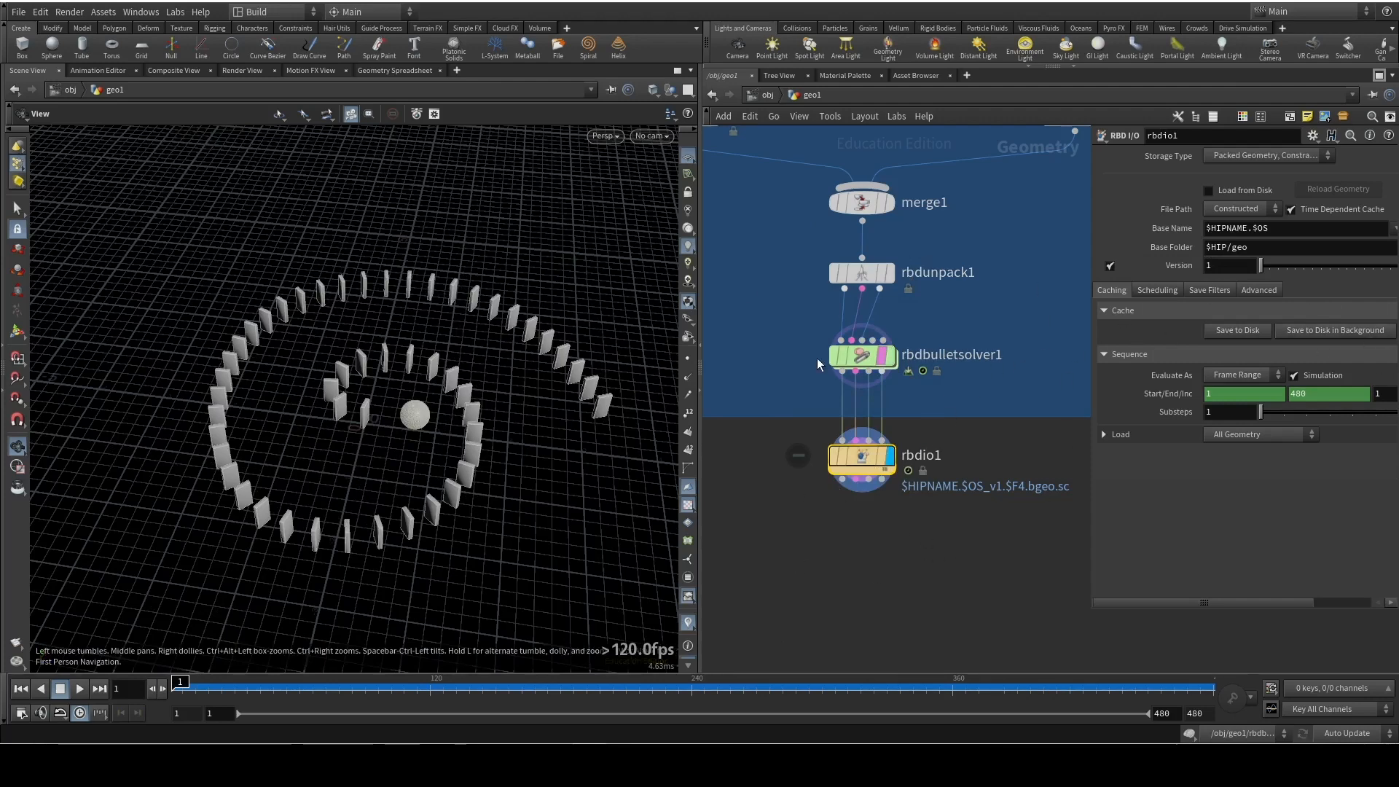
Widen the node parameter area next to the network view
right_click_drag(999, 325, 1001, 446)
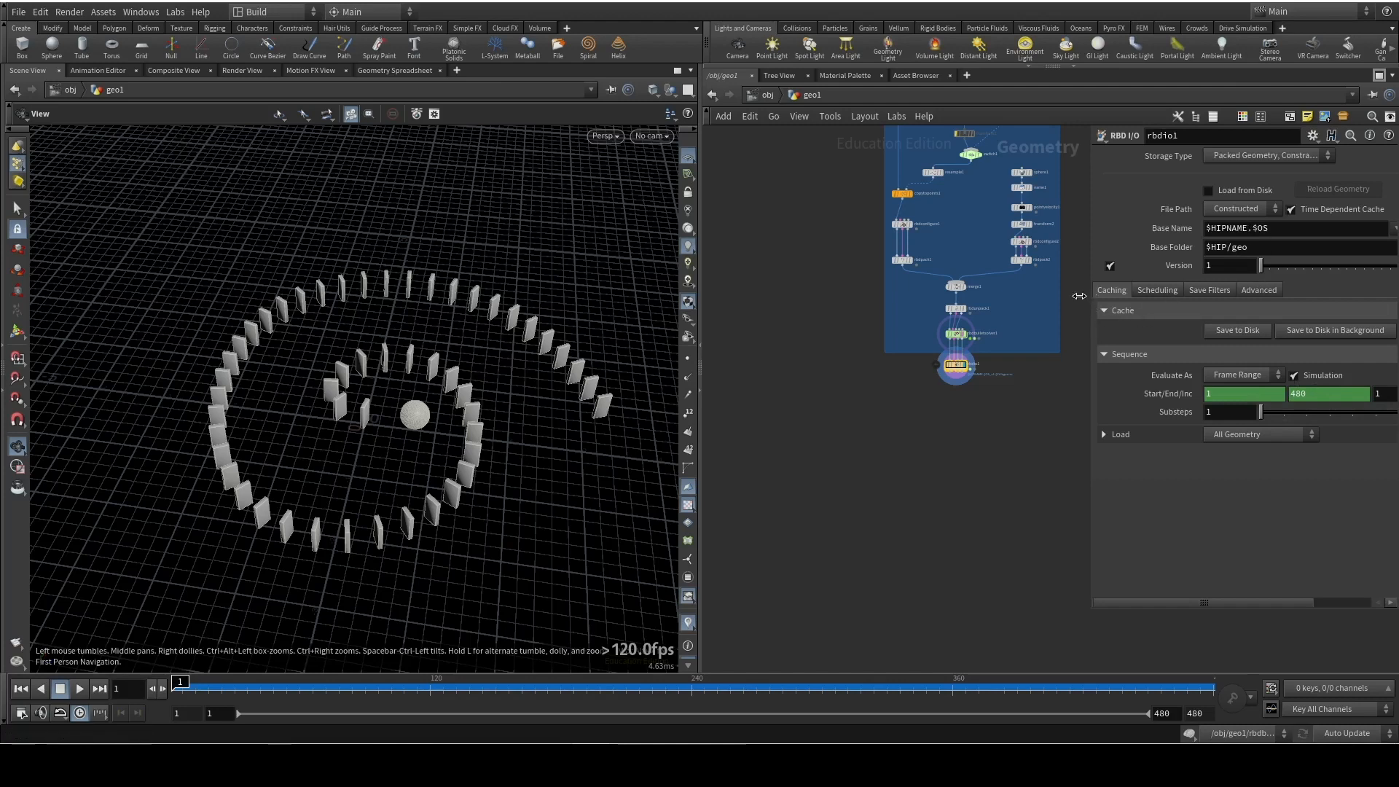
left_click_drag(1088, 295, 1043, 298)
middle_click_drag(913, 465, 709, 491)
middle_click_drag(797, 469, 875, 500)
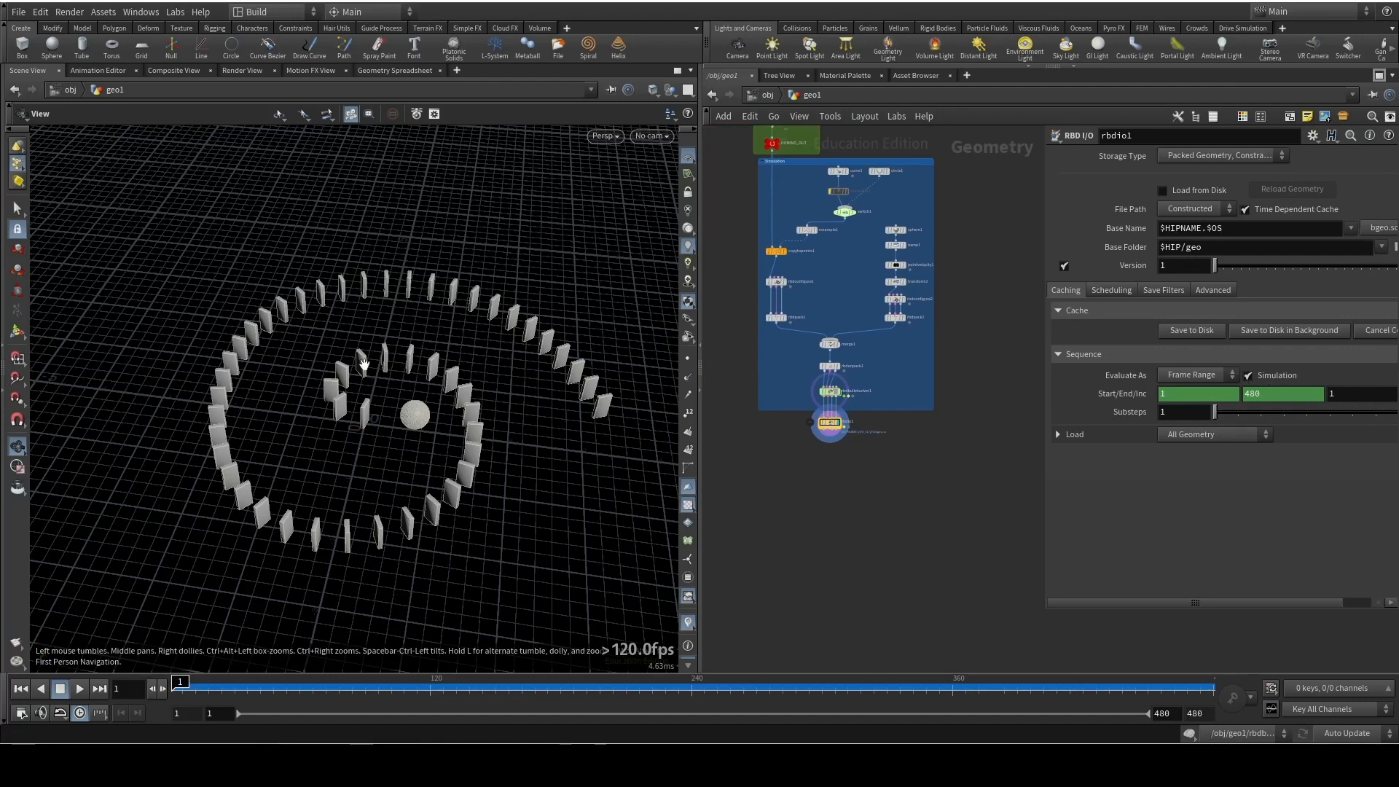
Move sphere1 and name1 up to open a gap above pointvelocity1 in the ball branch
middle_click_drag(1002, 335, 996, 438)
right_click_drag(981, 385, 981, 322)
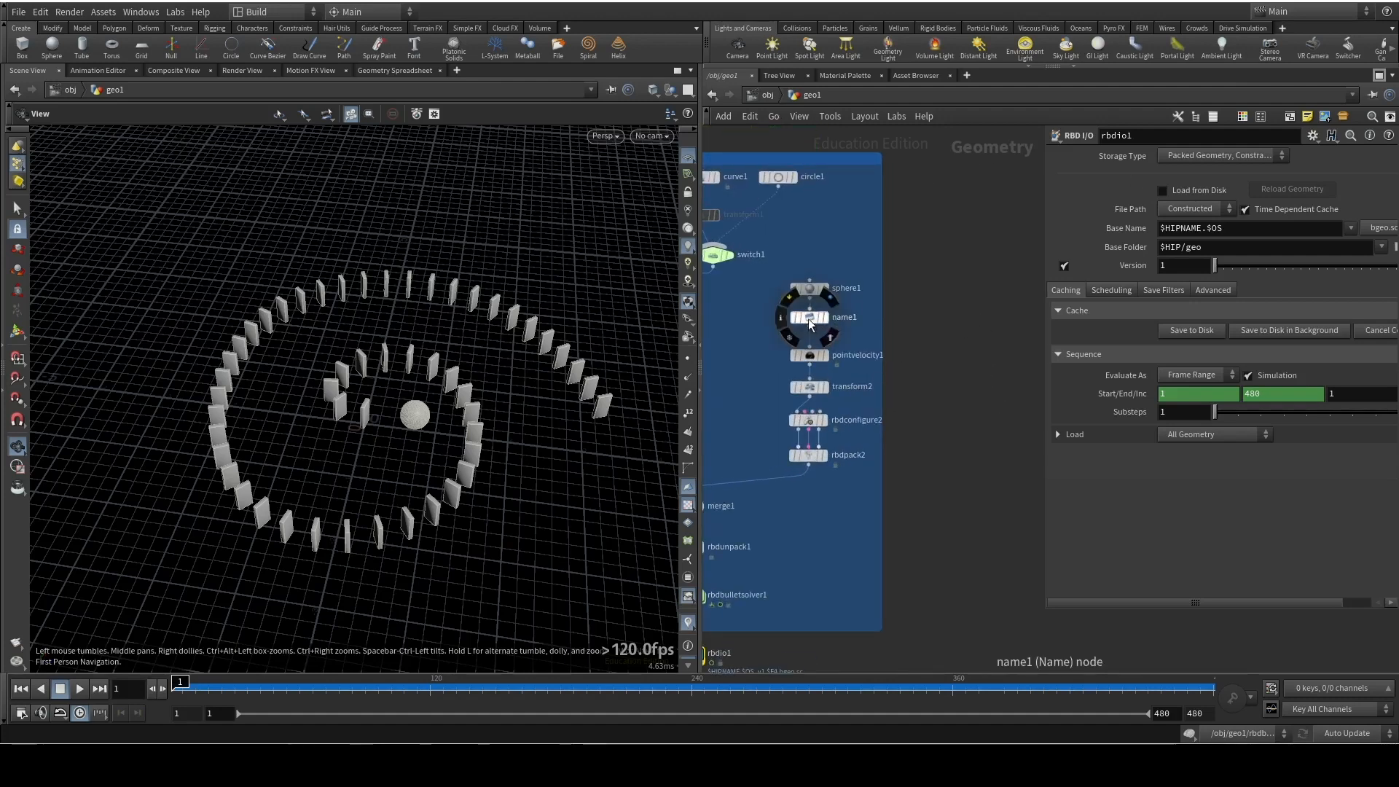
mouse_move(812, 295)
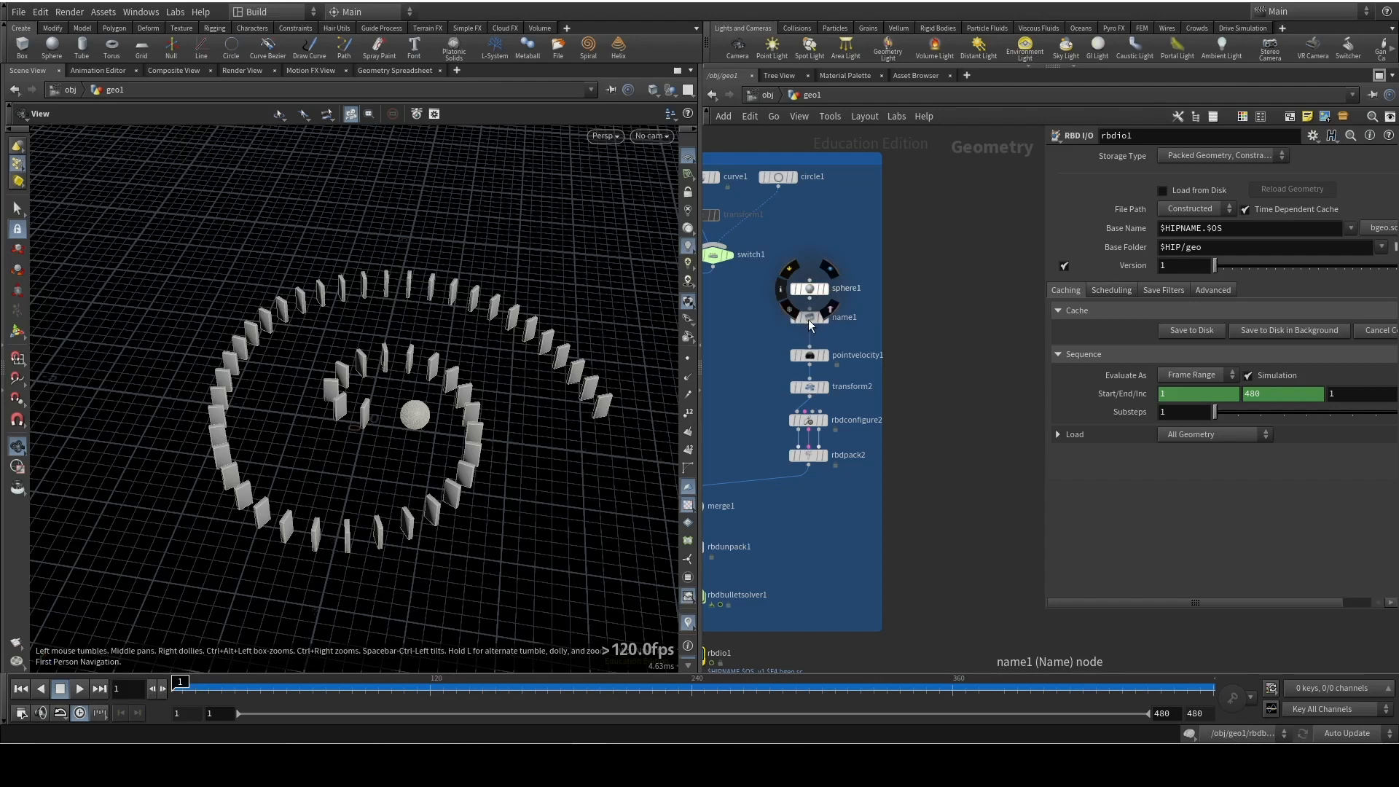
left_click(809, 321)
left_click_drag(811, 317, 809, 293)
Add a Material node and insert it between name1 and pointvelocity1 in the ball branch
key("Tab")
type("m")
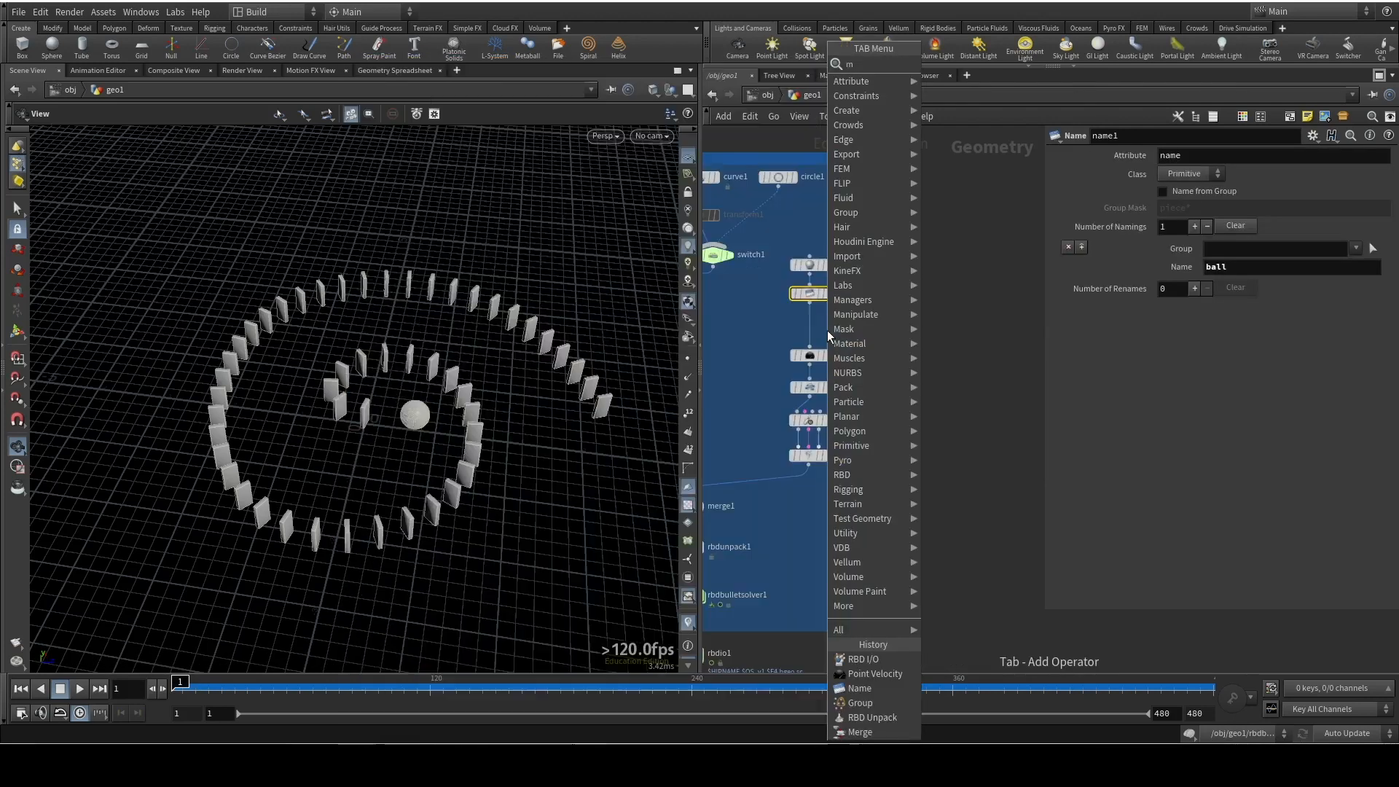
type("ater")
key("Return")
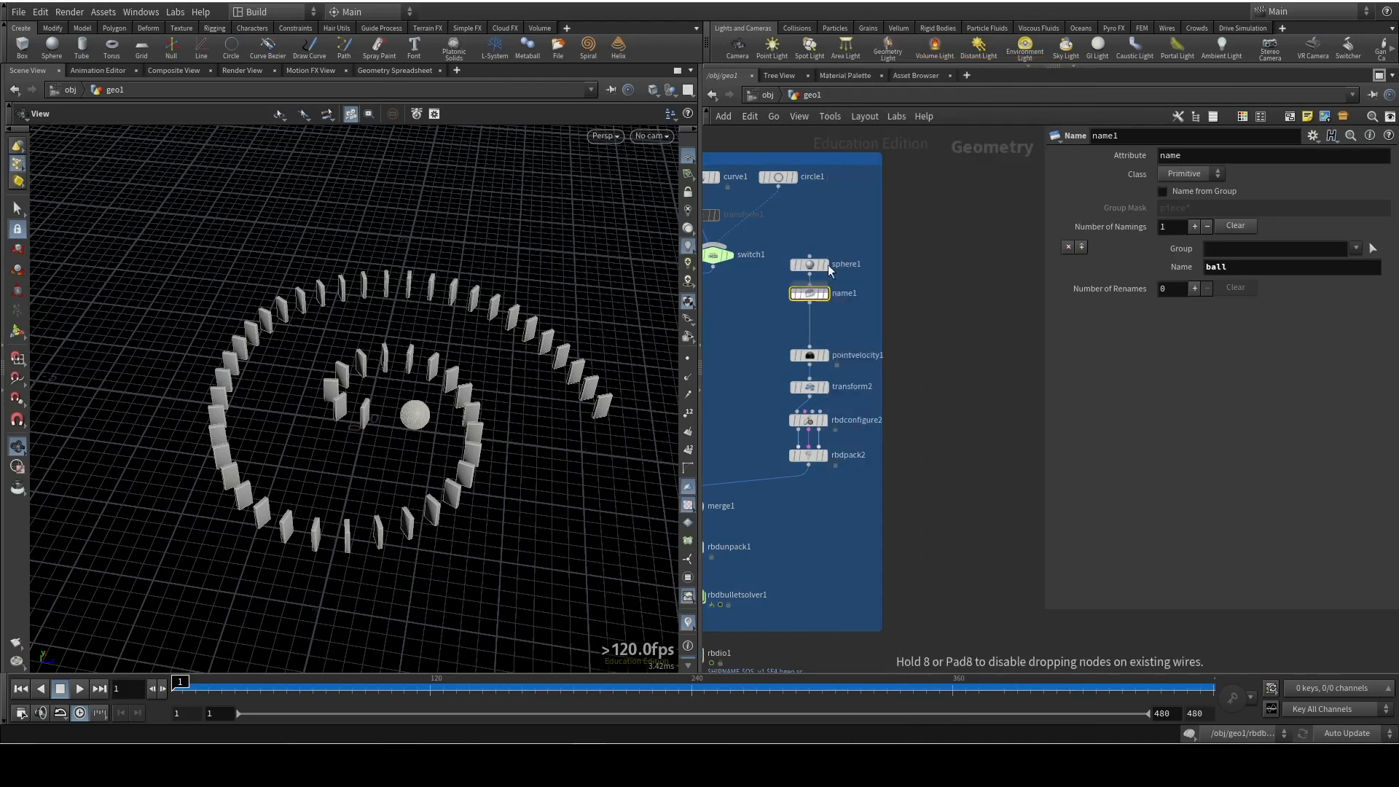
left_click(850, 319)
left_click_drag(849, 319, 809, 332)
middle_click_drag(807, 329, 872, 318)
Duplicate the ball's Material node and insert the copy between copytopoints1 and rbdconfigure1 in the domino branch
mouse_move(885, 316)
left_mouse_down("alt")
mouse_move(798, 359)
mouse_move(834, 321)
left_mouse_up("alt")
key("y")
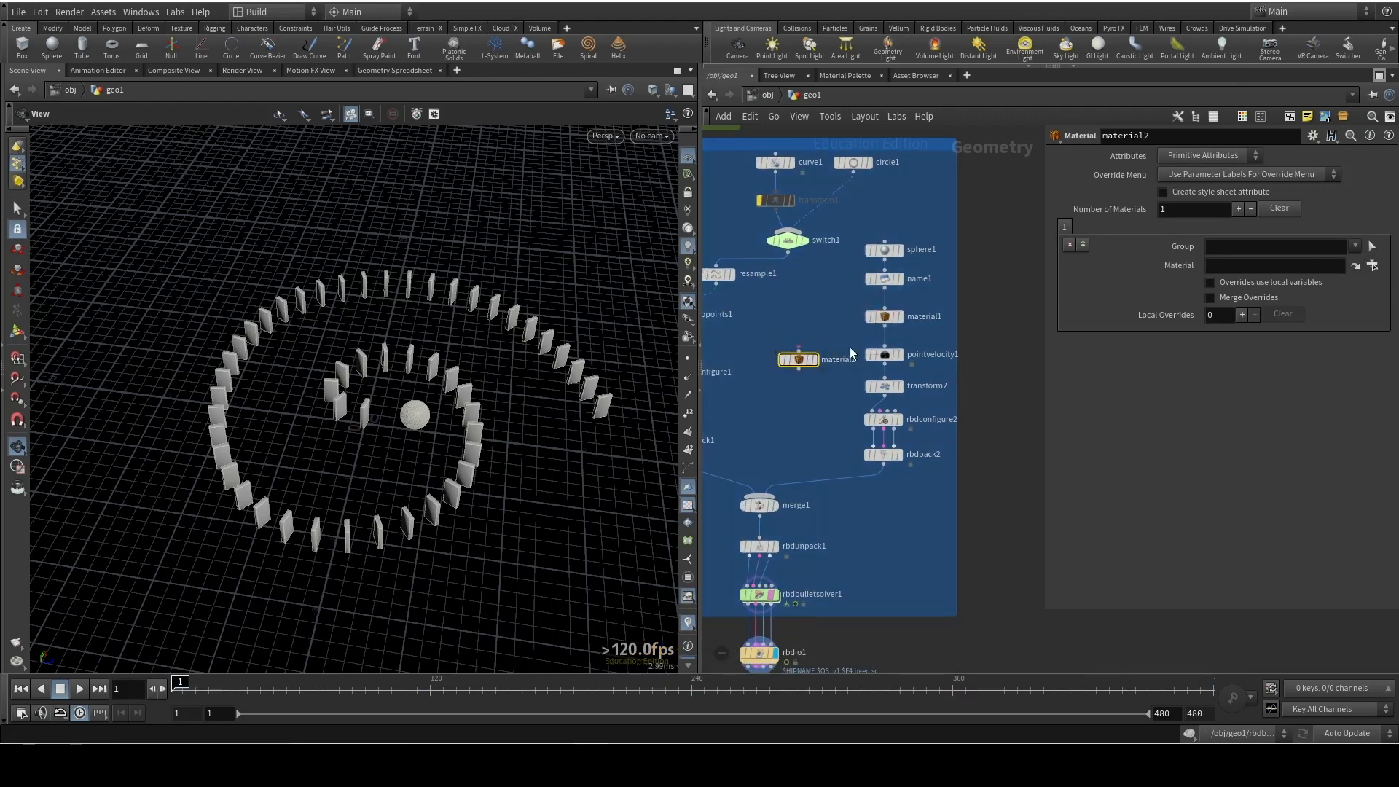
key("y")
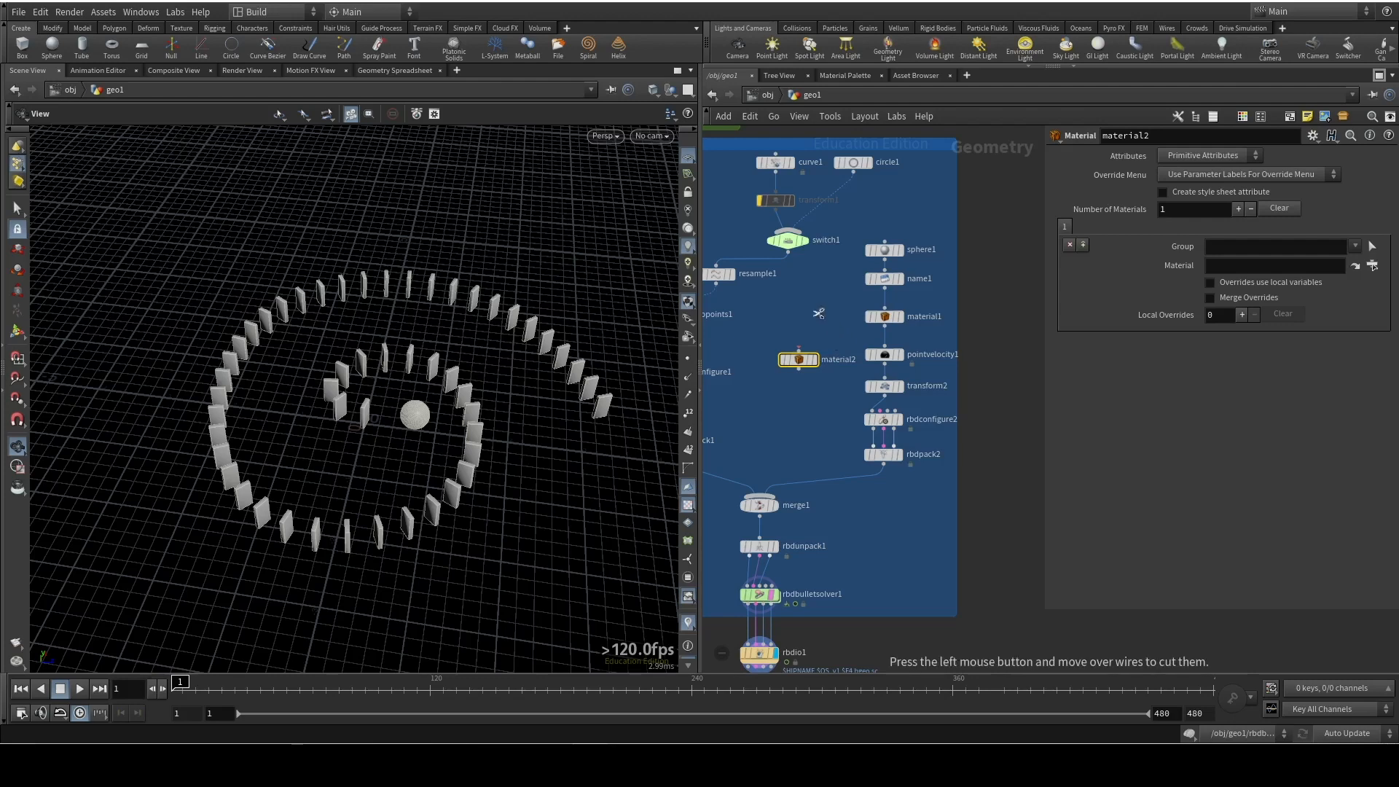
scroll(837, 451, "up", 2)
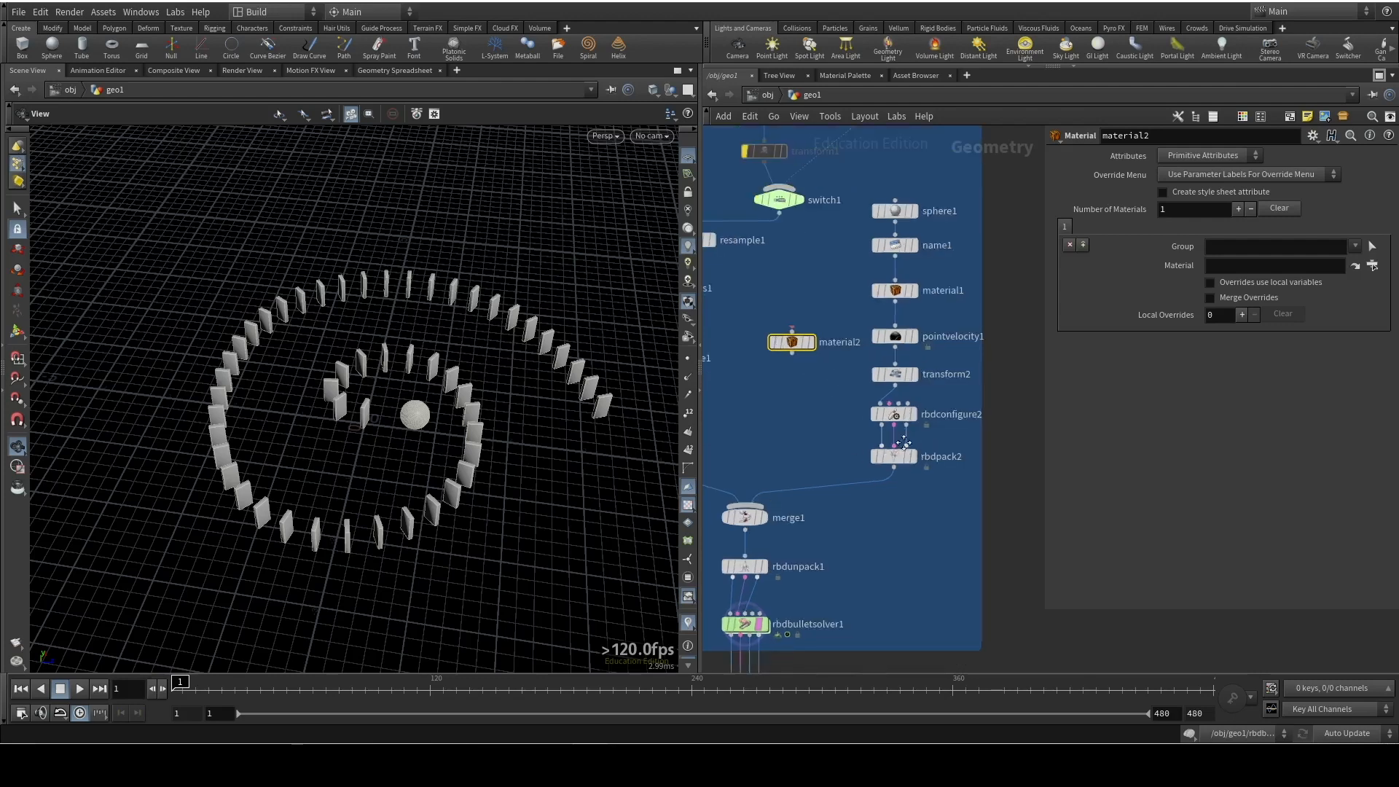
middle_click_drag(835, 451, 986, 467)
left_click_drag(940, 361, 773, 344)
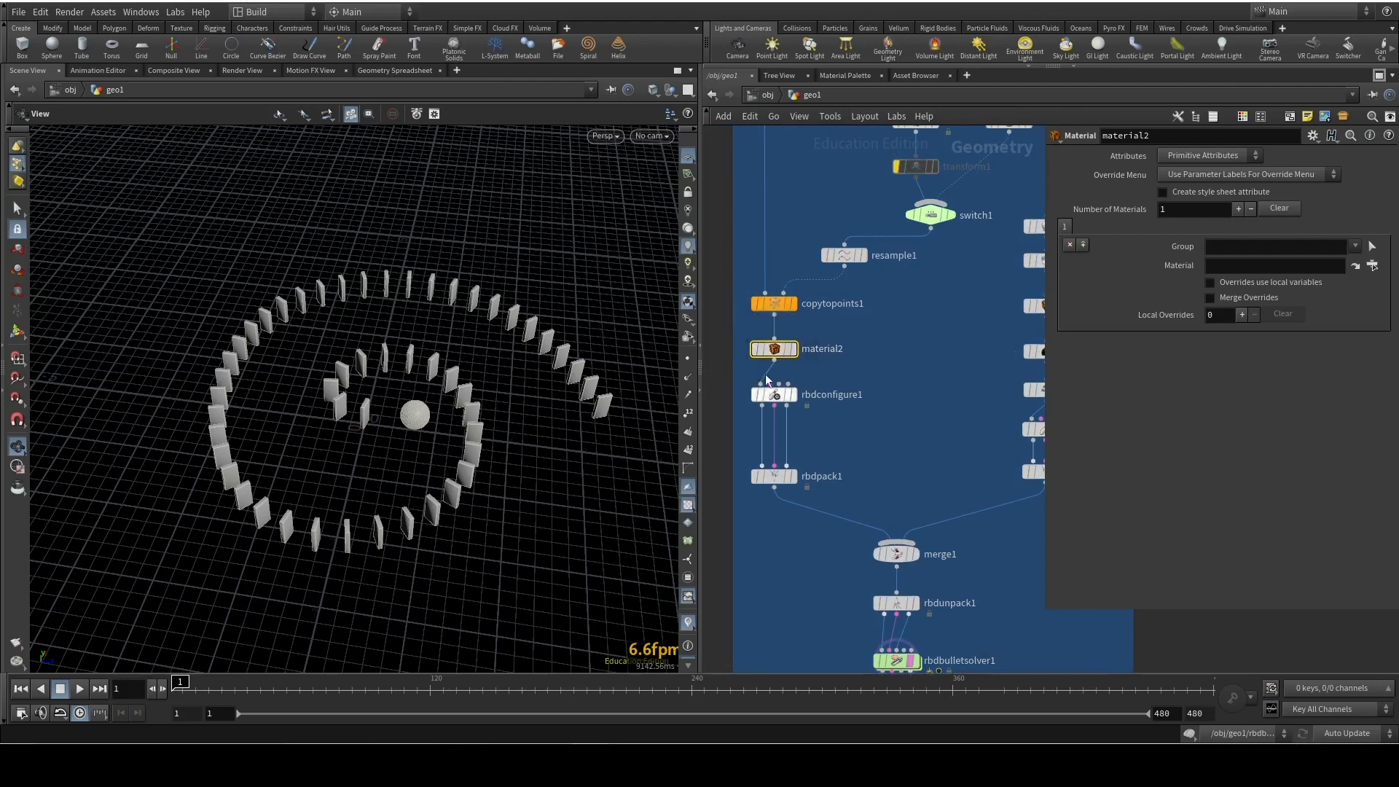
scroll(928, 420, "down", 3)
middle_click_drag(925, 405, 814, 400)
Add the Gold and Clay materials from the material palette to the scene's /mat network
left_click(851, 74)
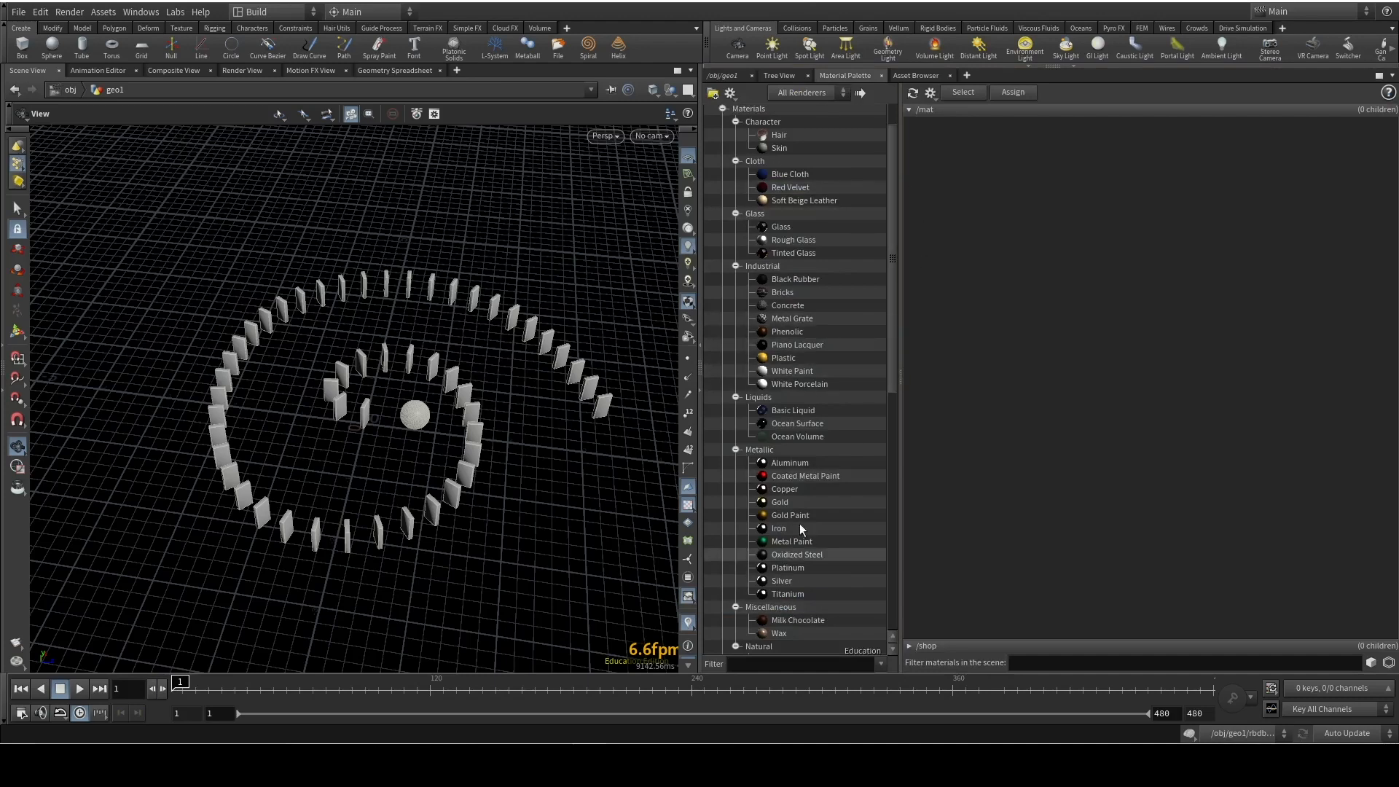
left_click_drag(1069, 342, 1068, 303)
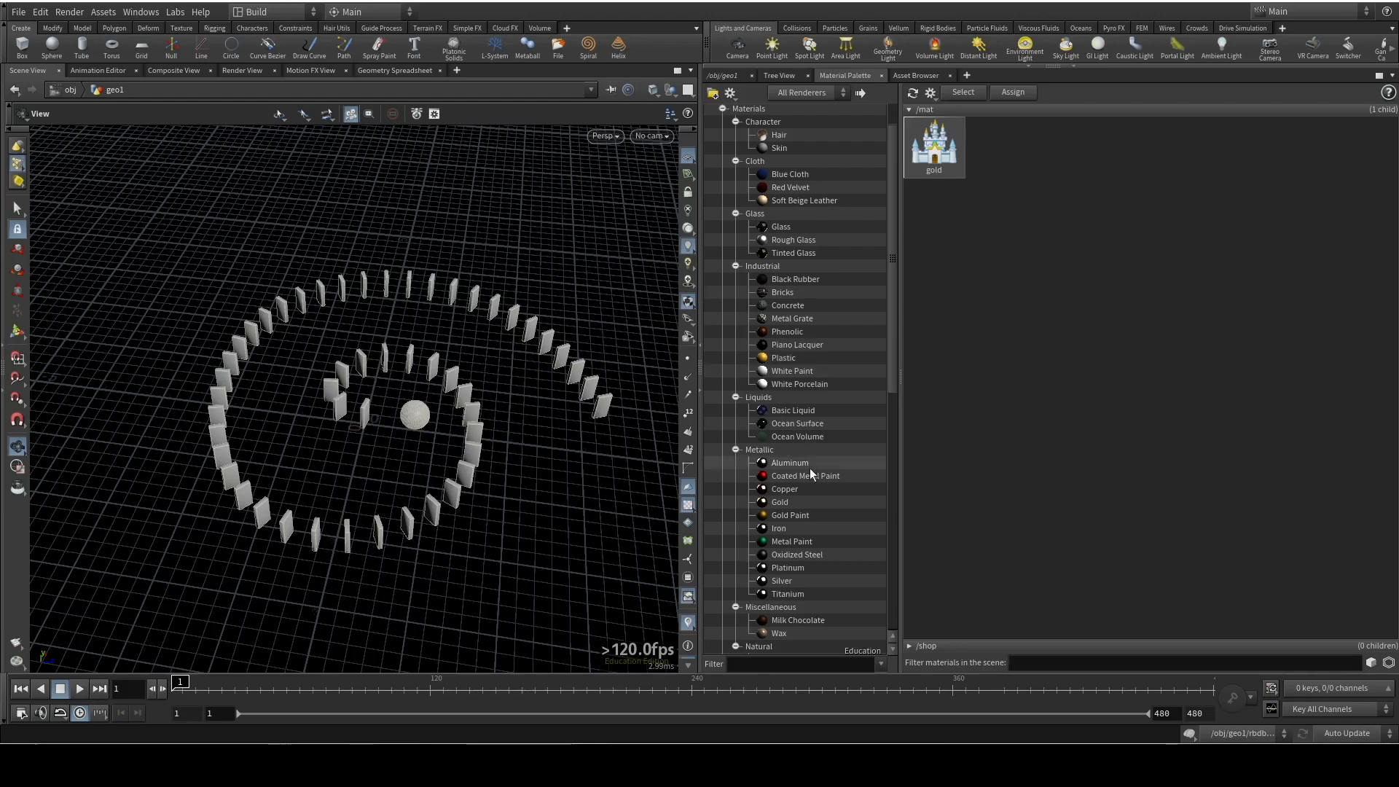
scroll(811, 311, "up", 2)
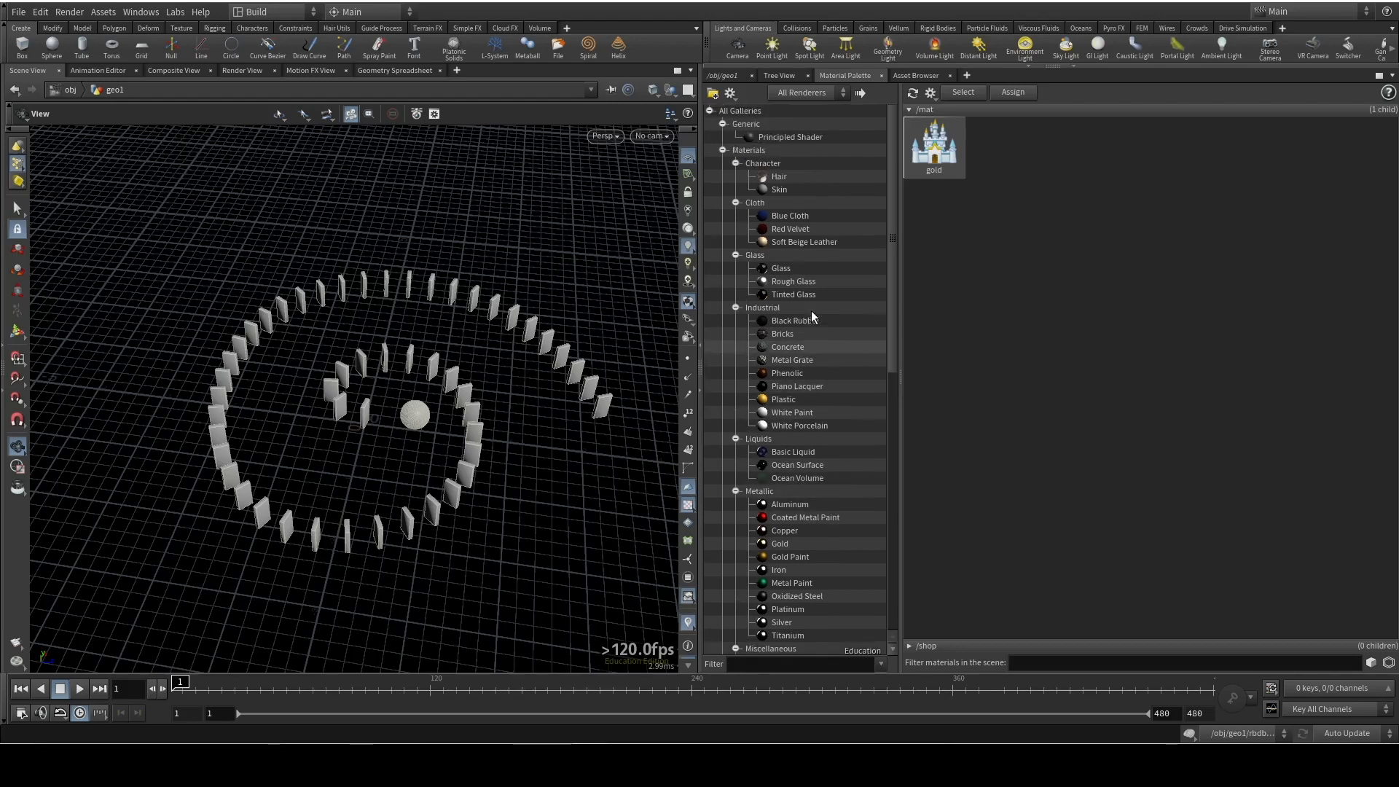
scroll(812, 310, "down", 7)
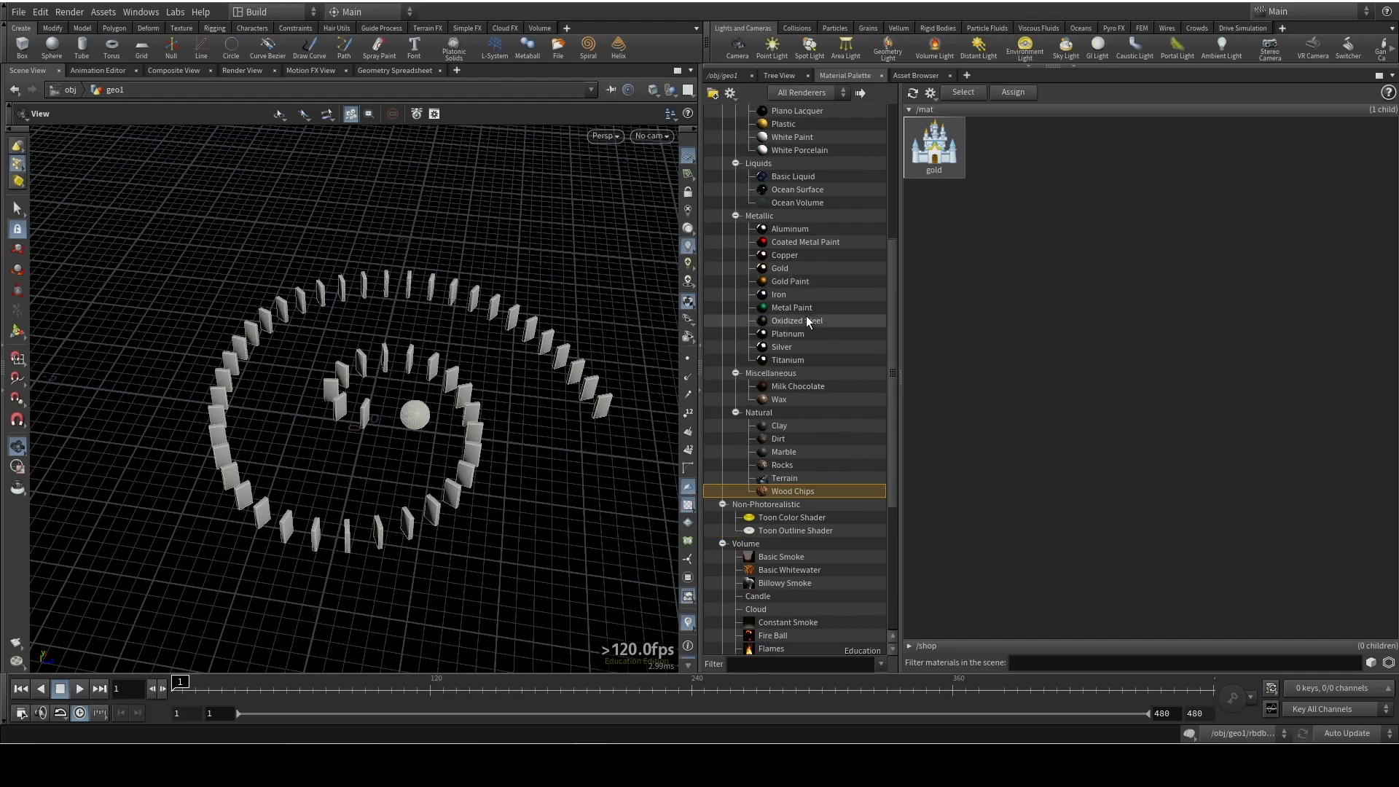
scroll(802, 321, "down", 1)
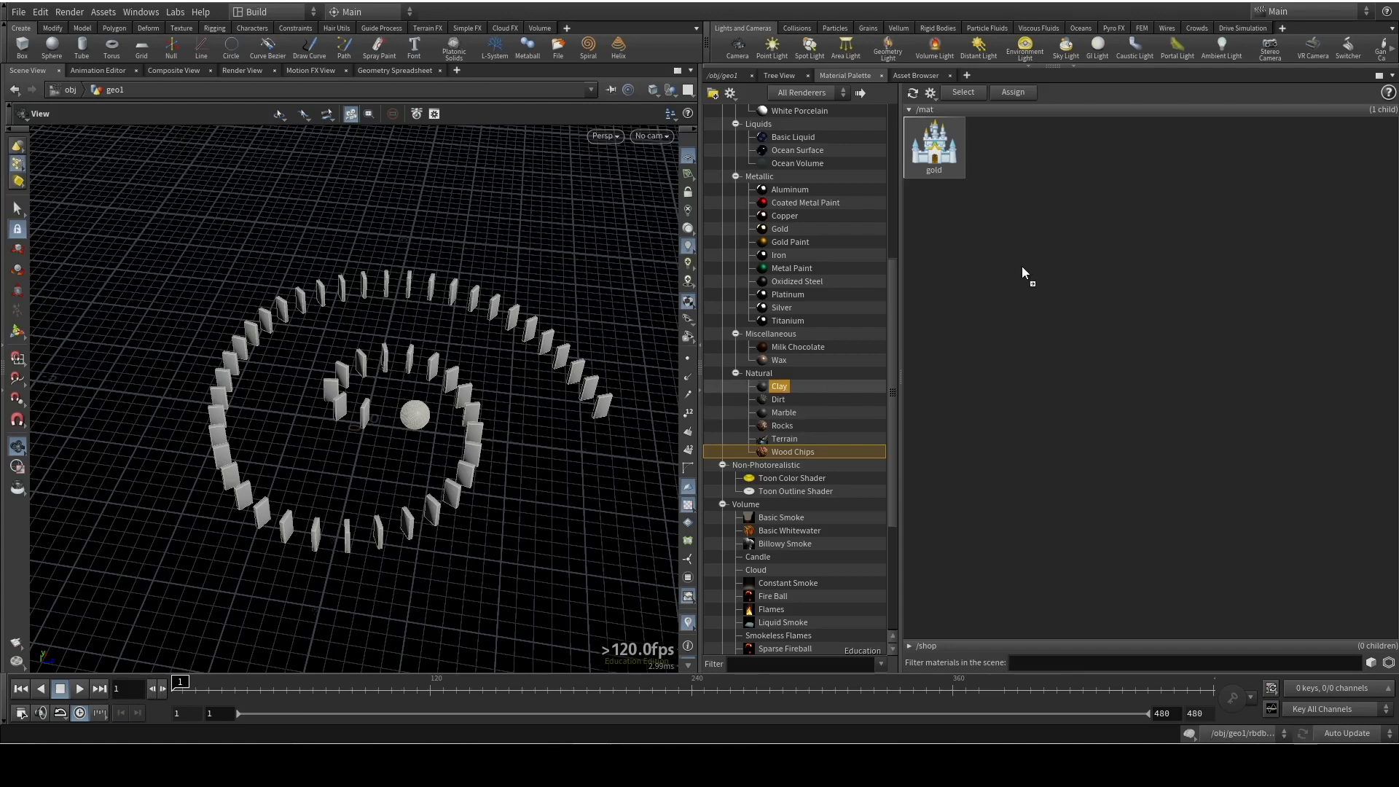
left_click_drag(1019, 176, 1020, 177)
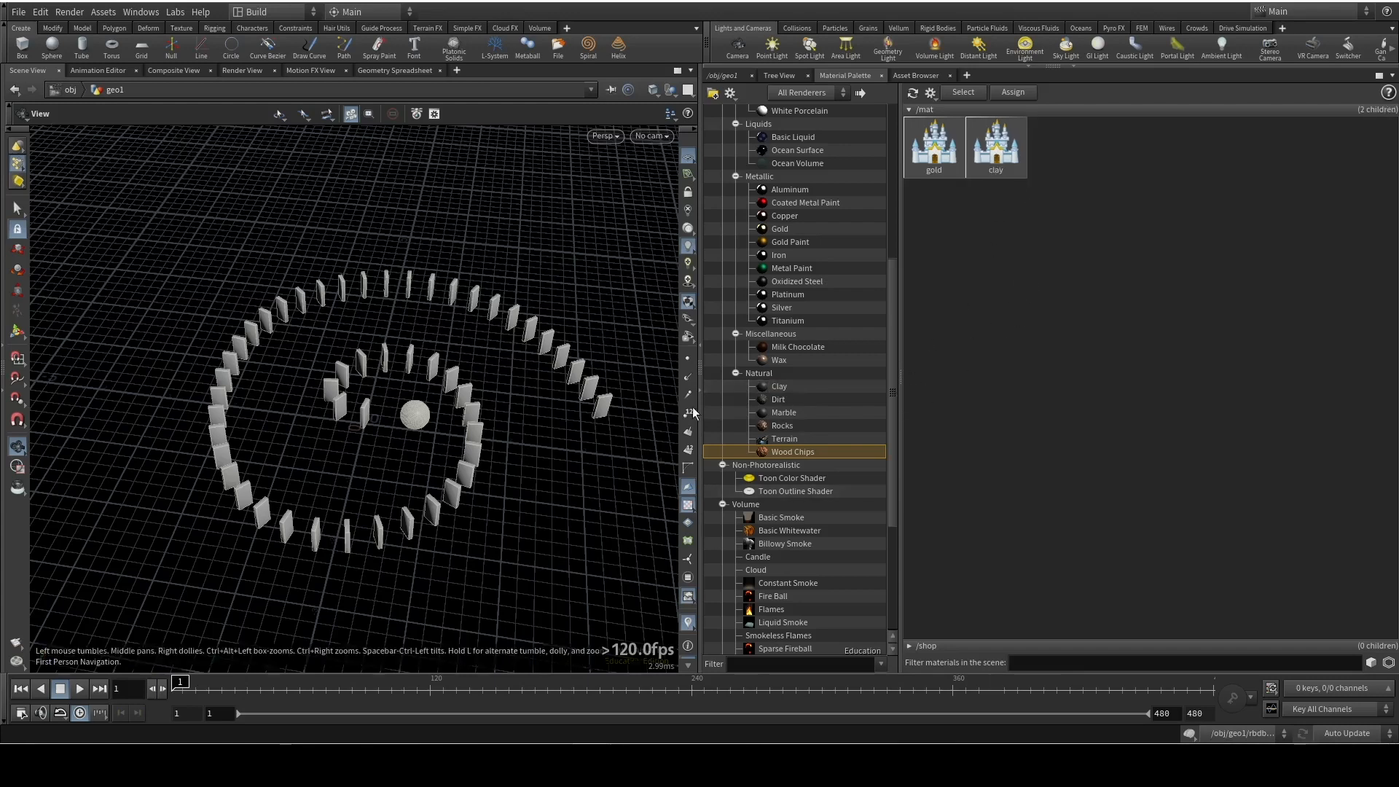
Add the Bricks material from the material palette to /mat
scroll(810, 375, "up", 4)
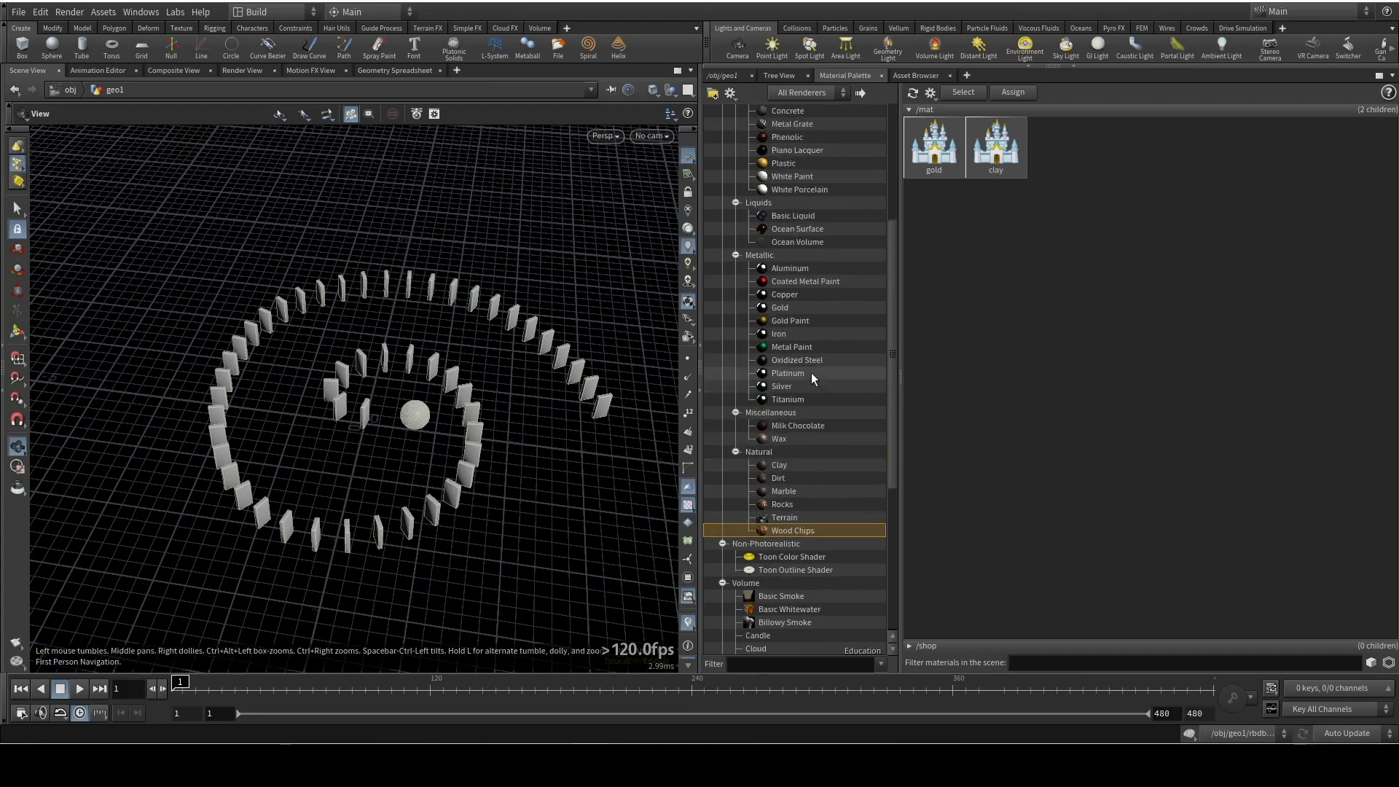
scroll(810, 496, "up", 1)
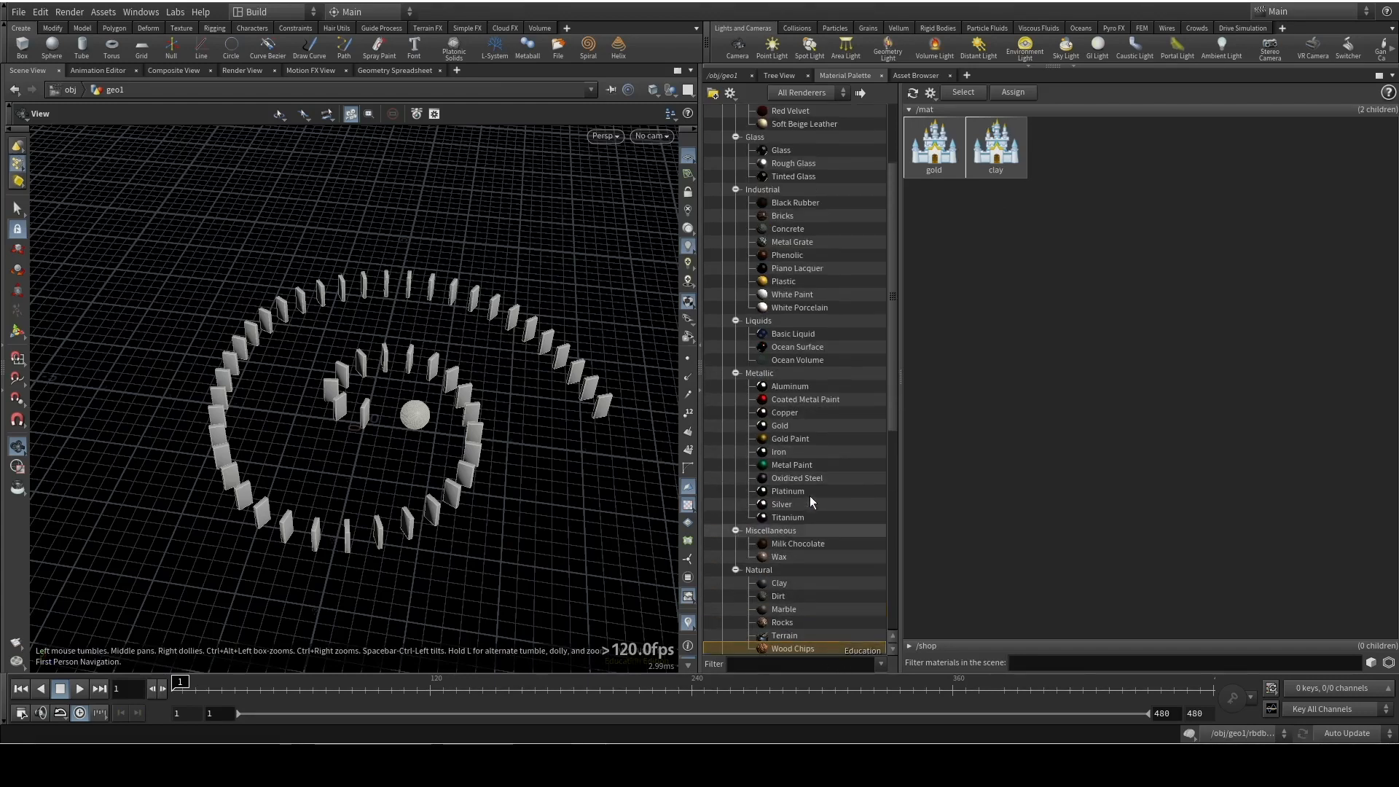
left_click_drag(772, 216, 1127, 178)
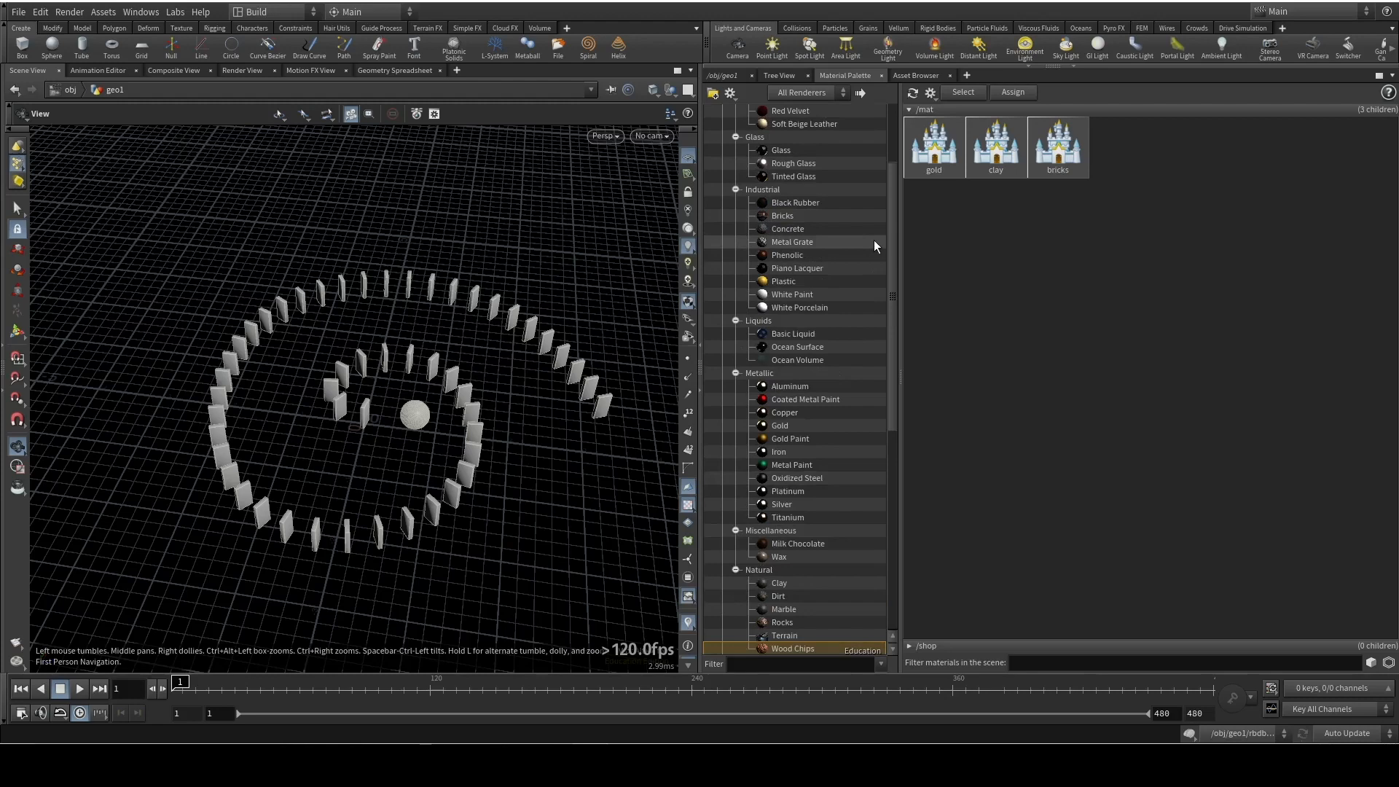
Return to the geo1 node network and go up to the object level
left_click(731, 76)
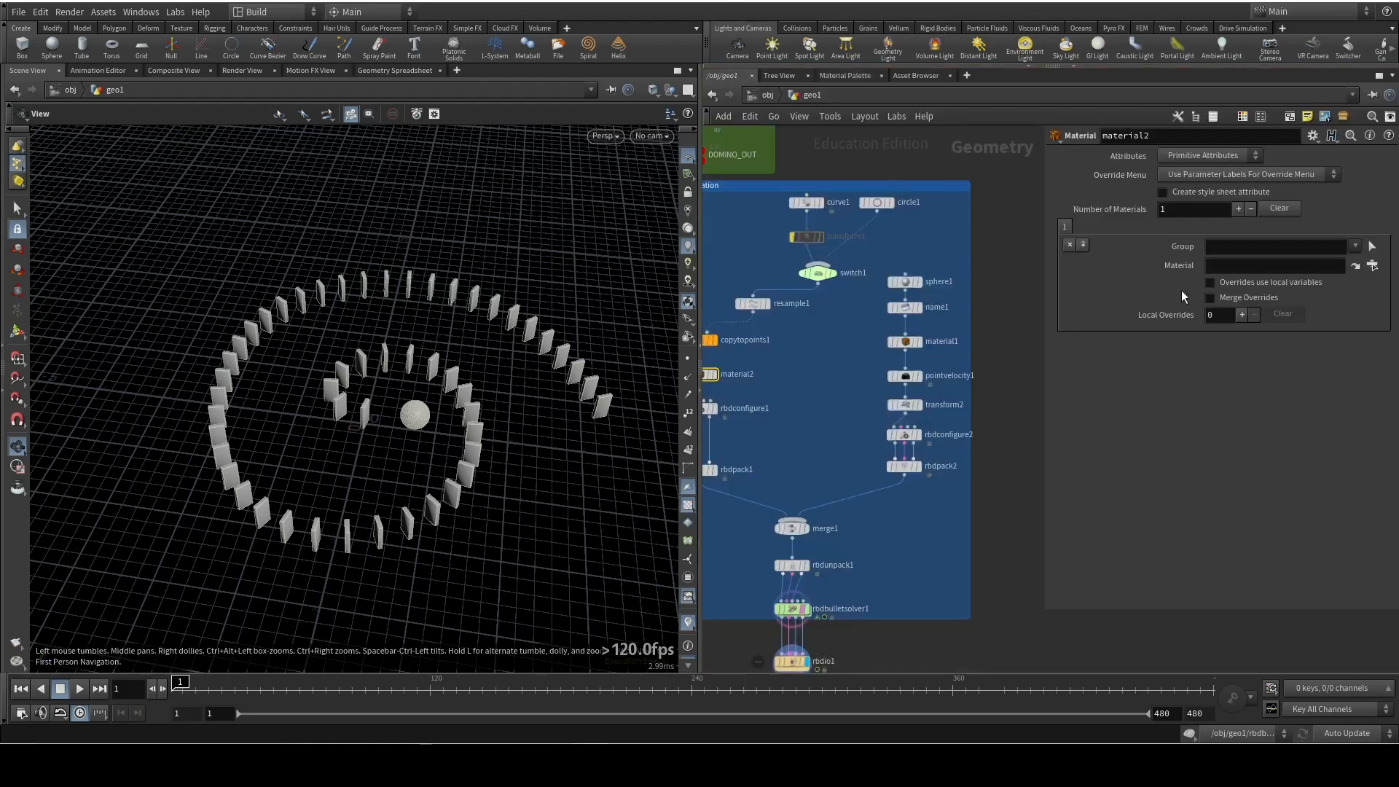
middle_click_drag(1016, 461, 1100, 309)
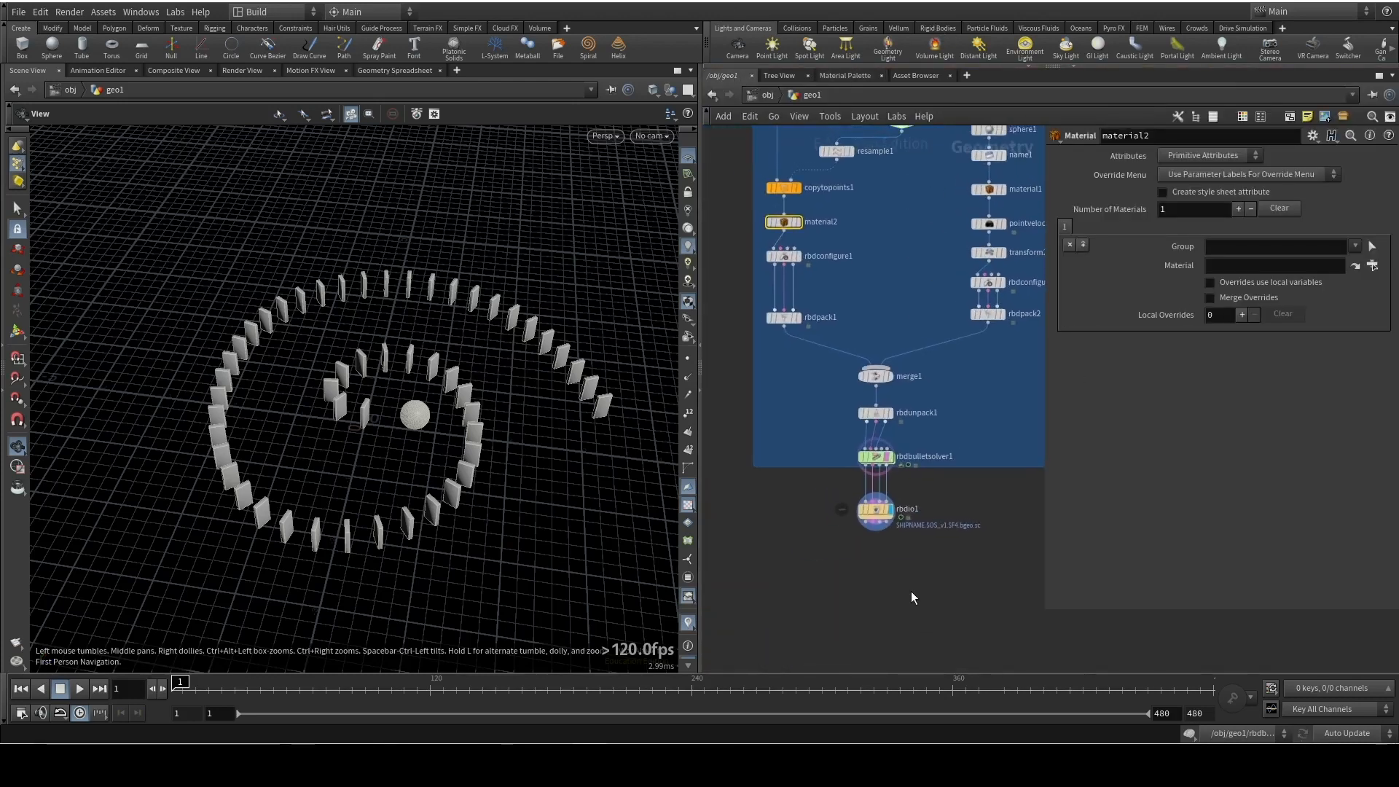
key("u")
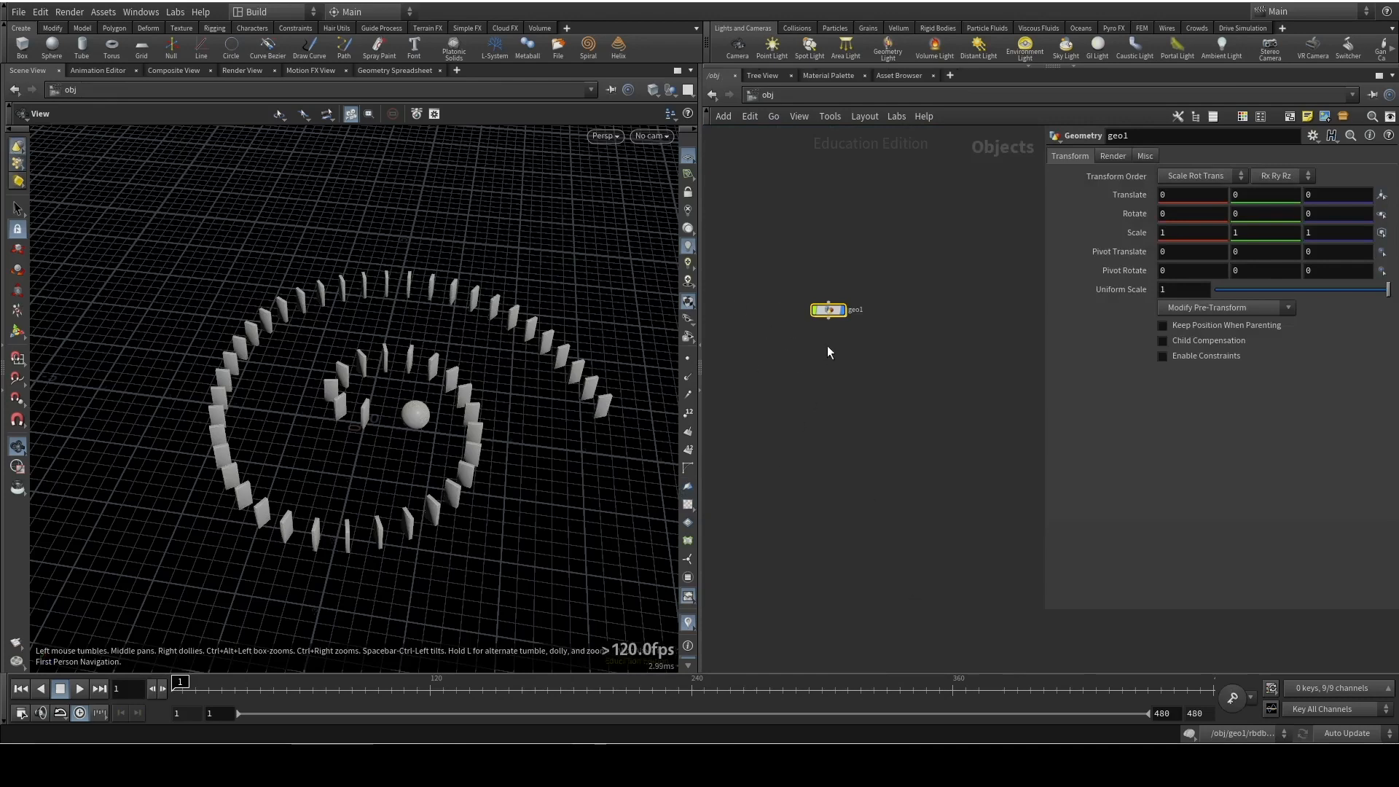
Add a grid object to the scene and place it below geo1
key("Tab")
type("grid")
key("Return")
left_click(828, 220)
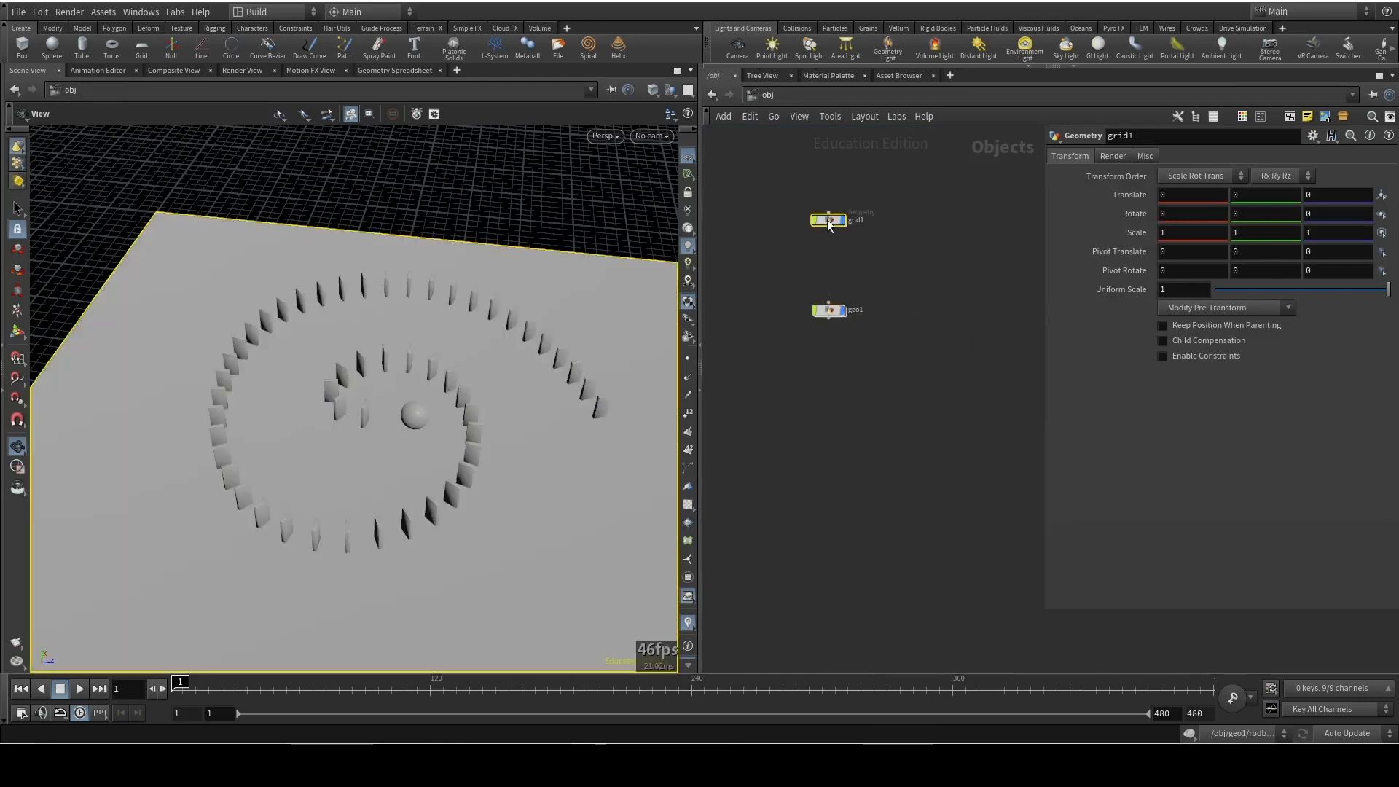
left_click_drag(827, 220, 837, 372)
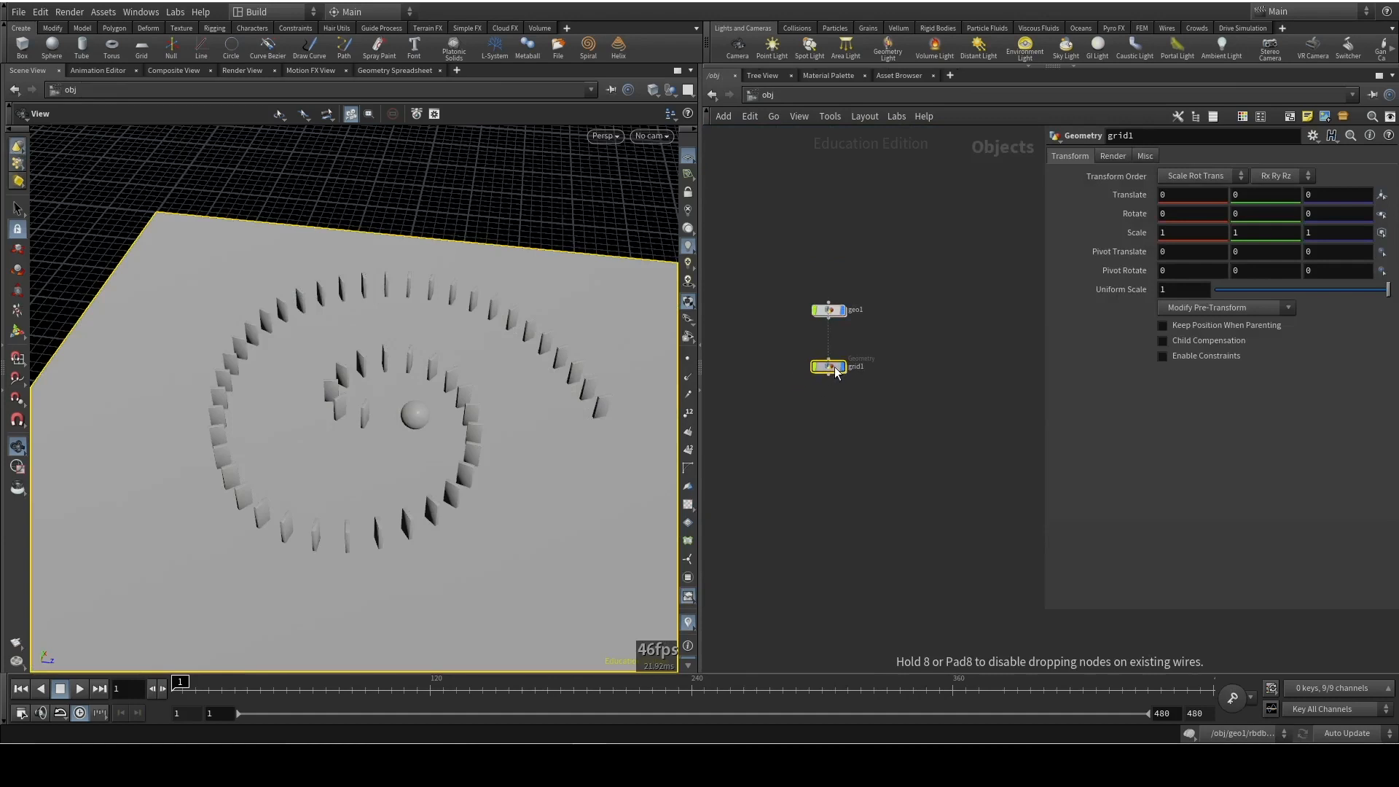
left_click(833, 373)
key("Escape")
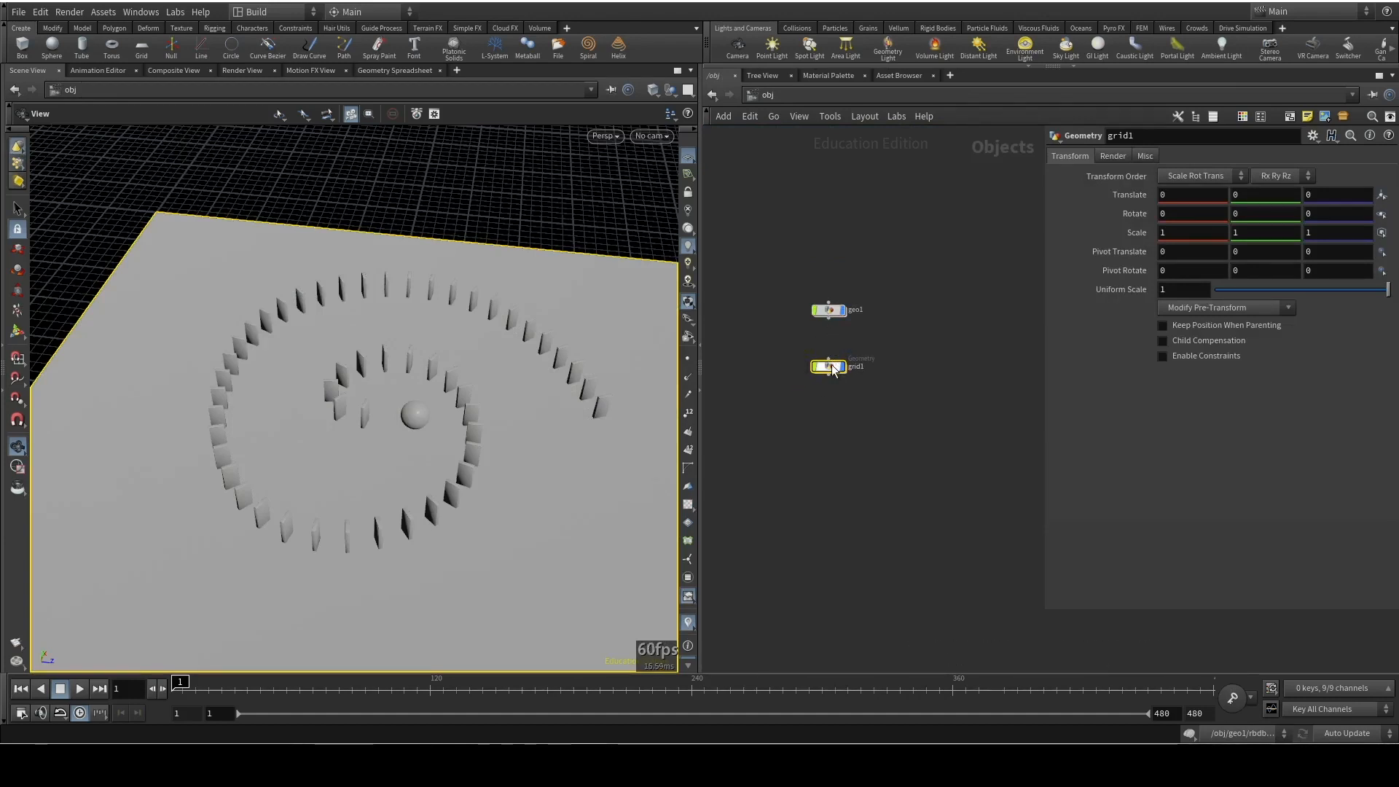
Go into the geo1 network and make rbdio1 the displayed node
double_click(830, 367)
left_click_drag(877, 430, 876, 429)
middle_click_drag(887, 392, 690, 267)
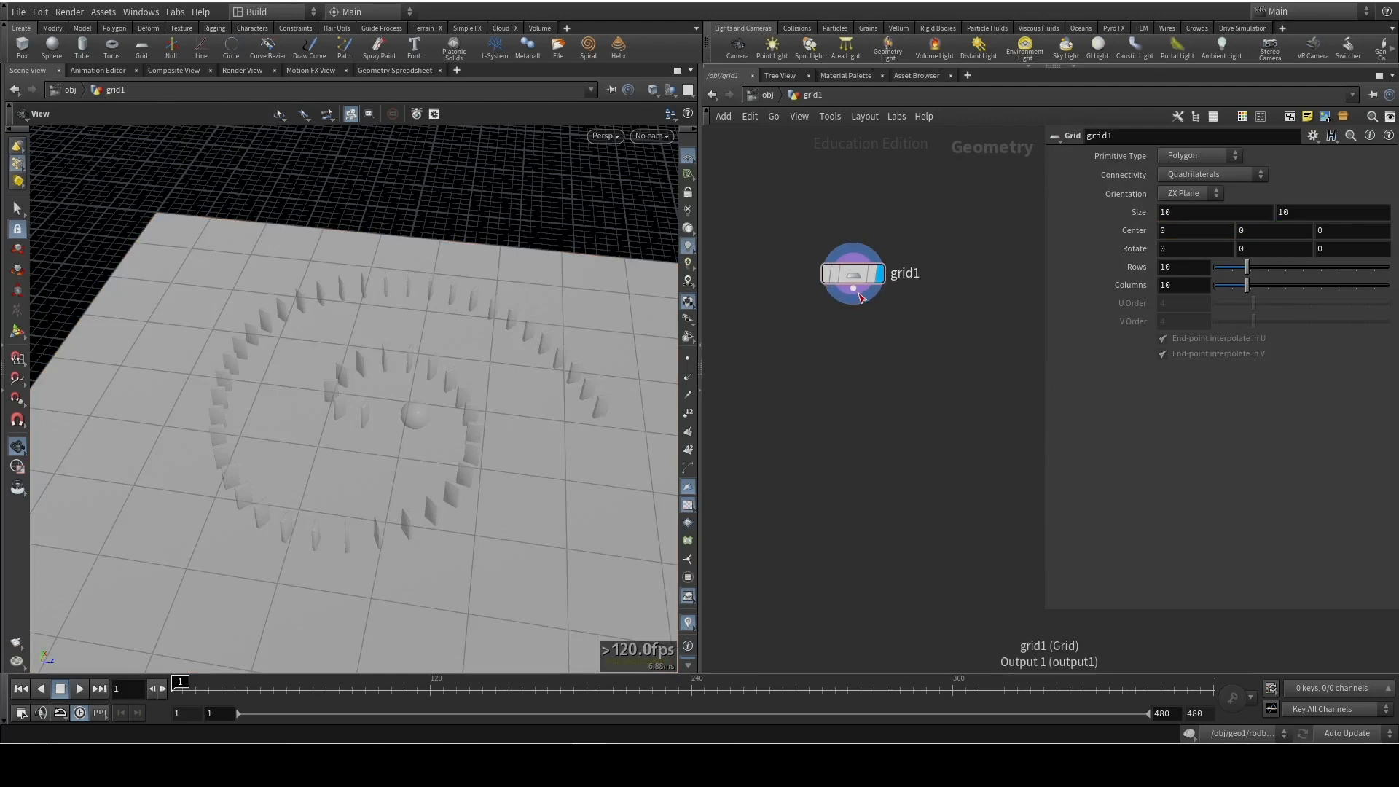
key("u")
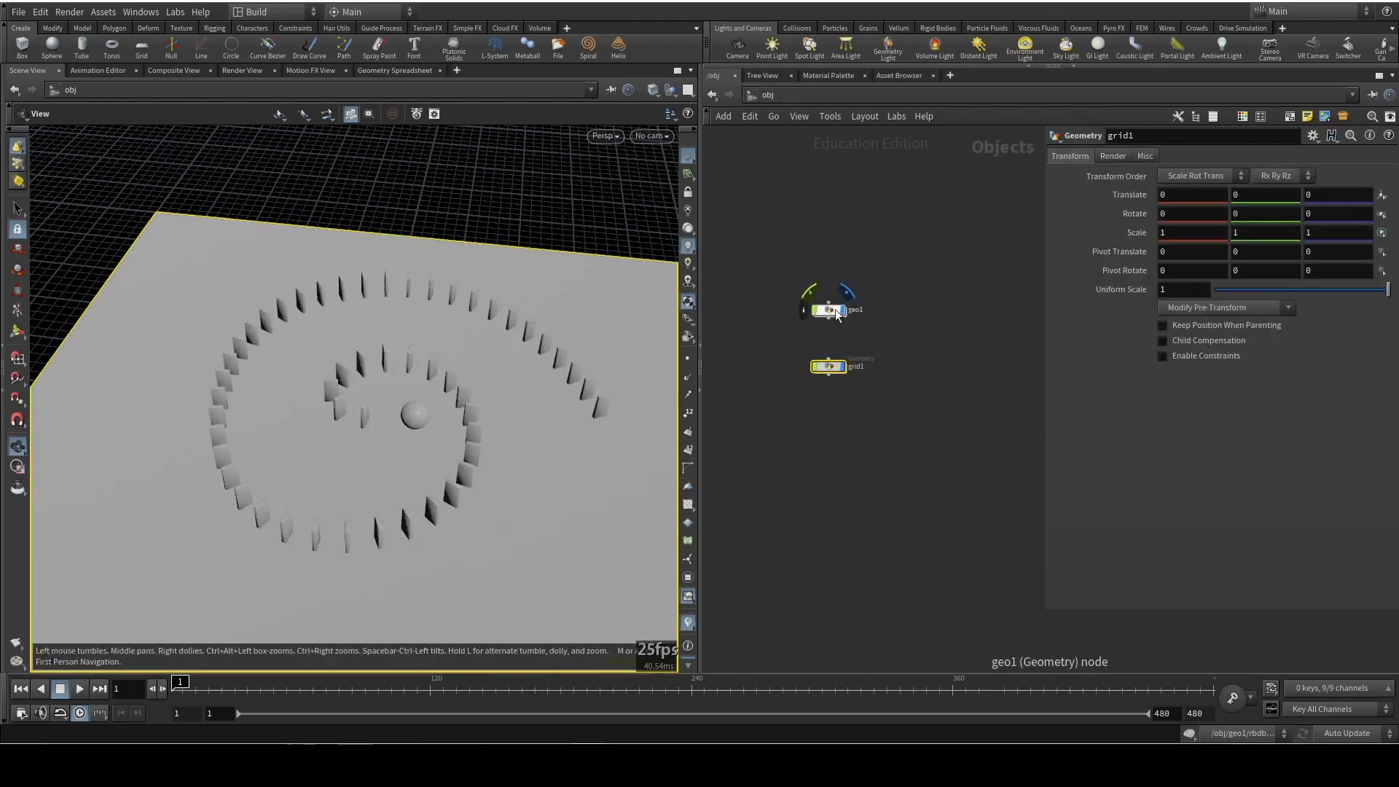
double_click(836, 315)
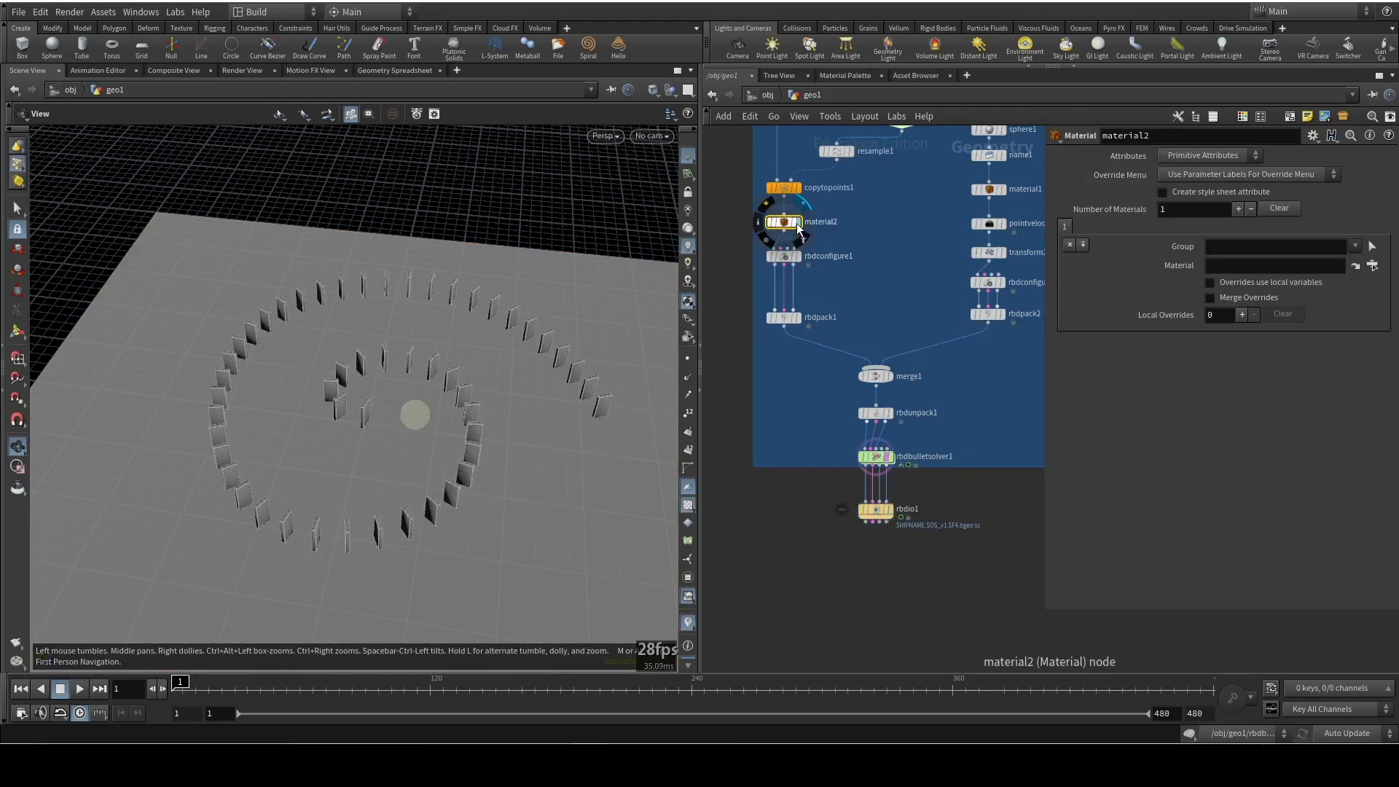
left_click(1003, 191)
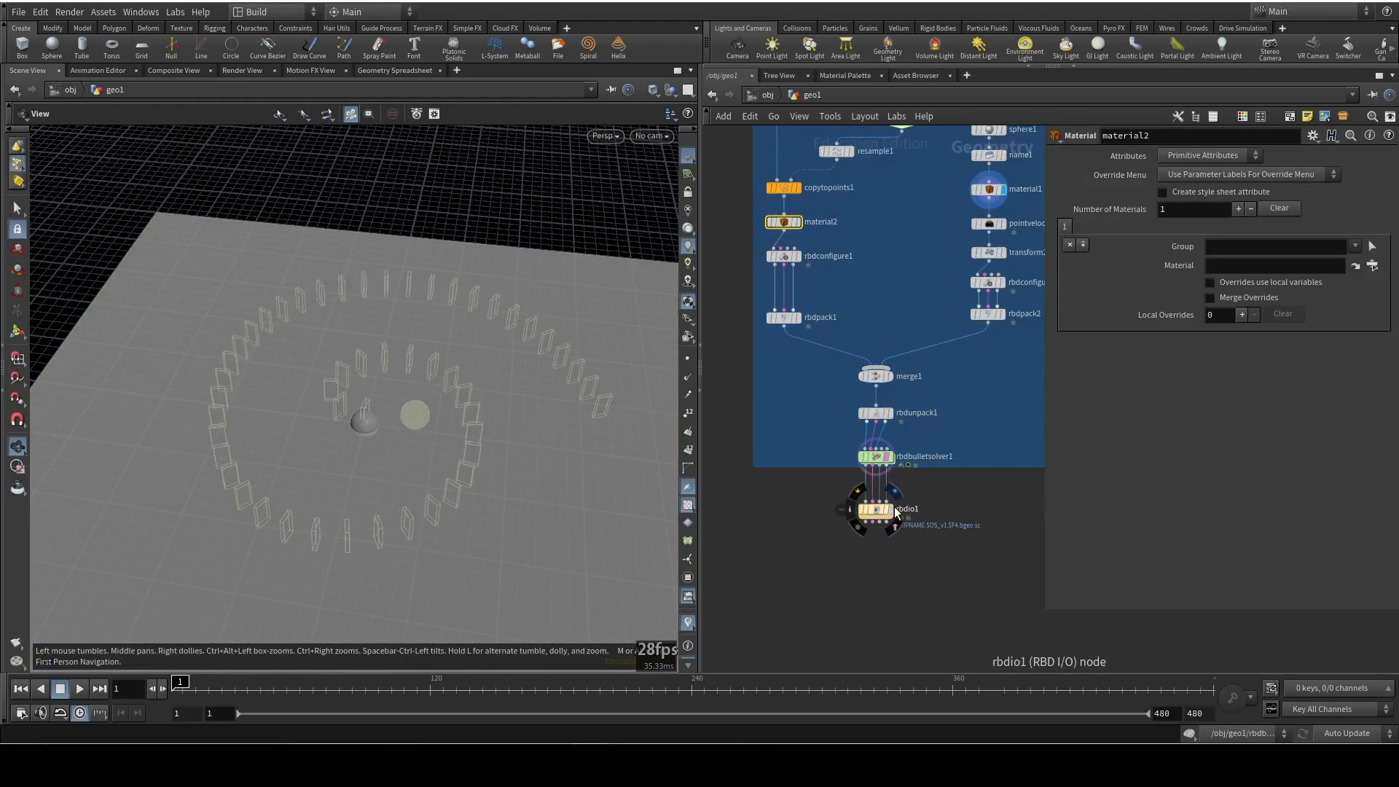
left_click(889, 509)
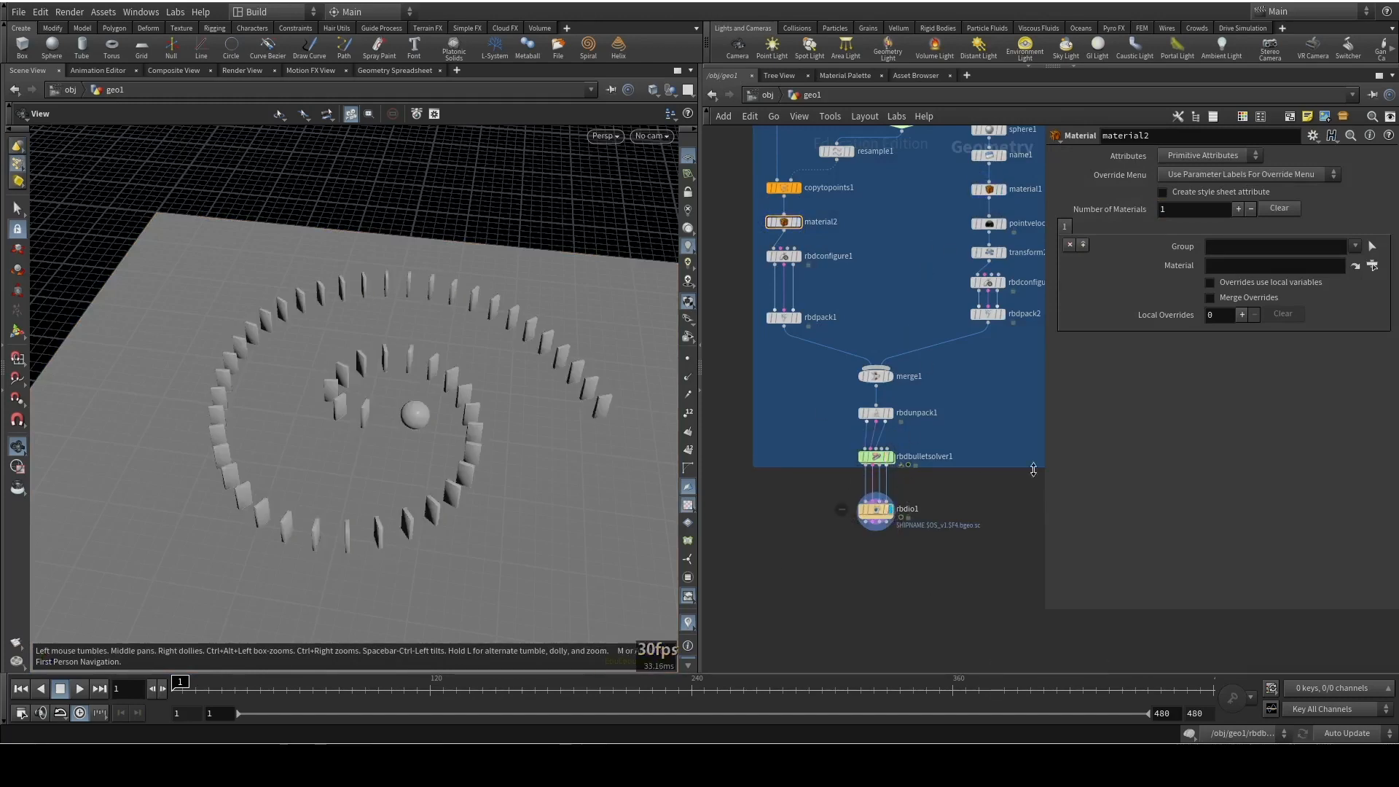
Return to the object level, enter grid1 and append a Transform node to the grid
key("u")
left_click(835, 369)
double_click(830, 366)
left_click(853, 290)
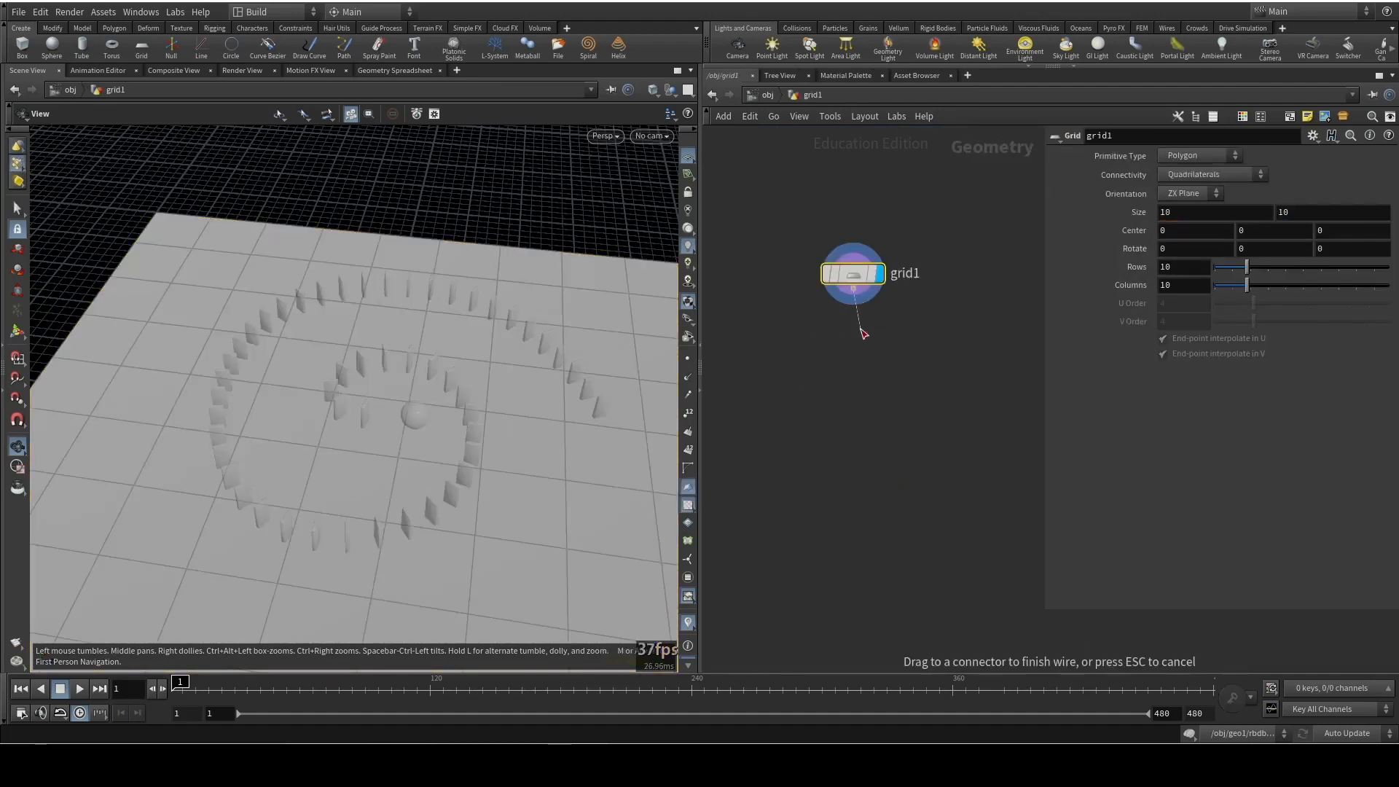
key("Tab")
mouse_move(861, 332)
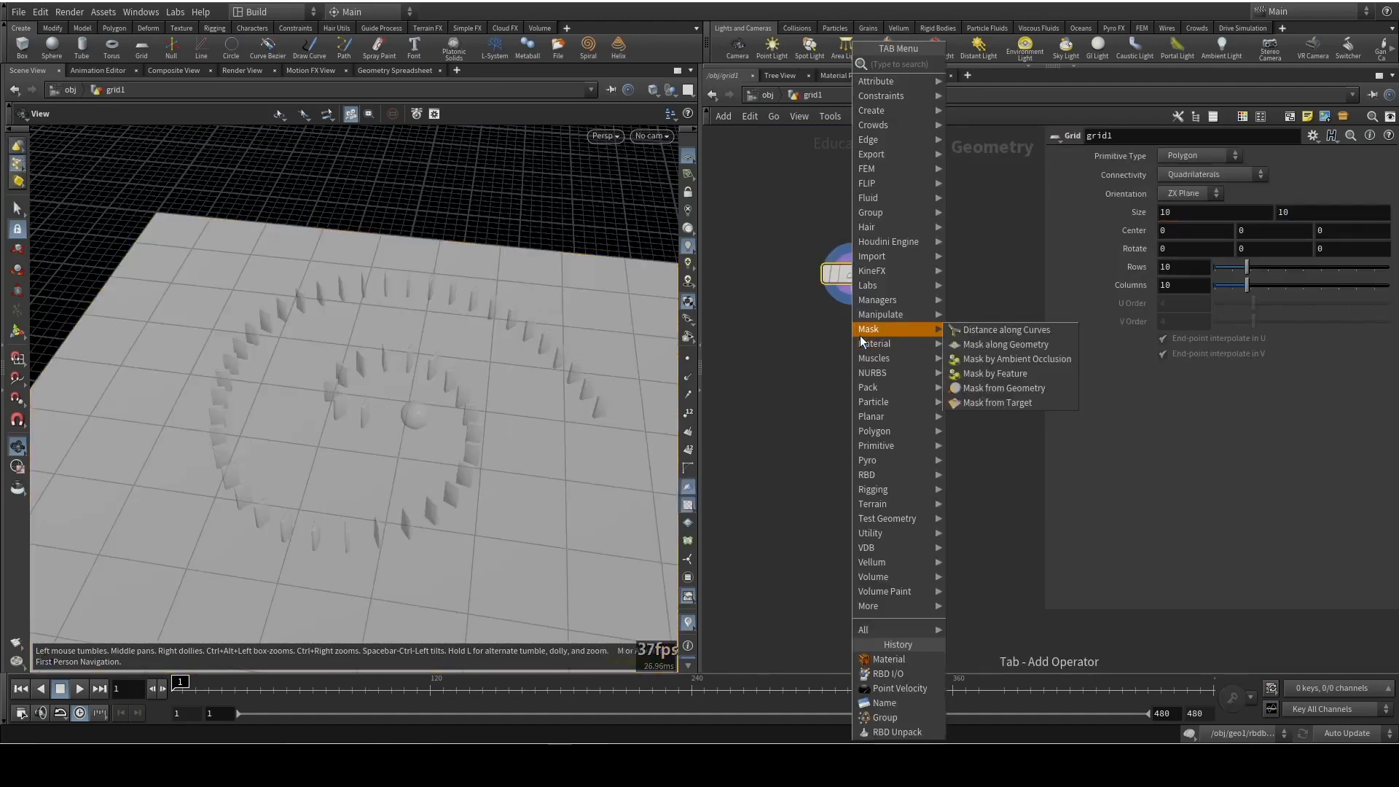
type("tran")
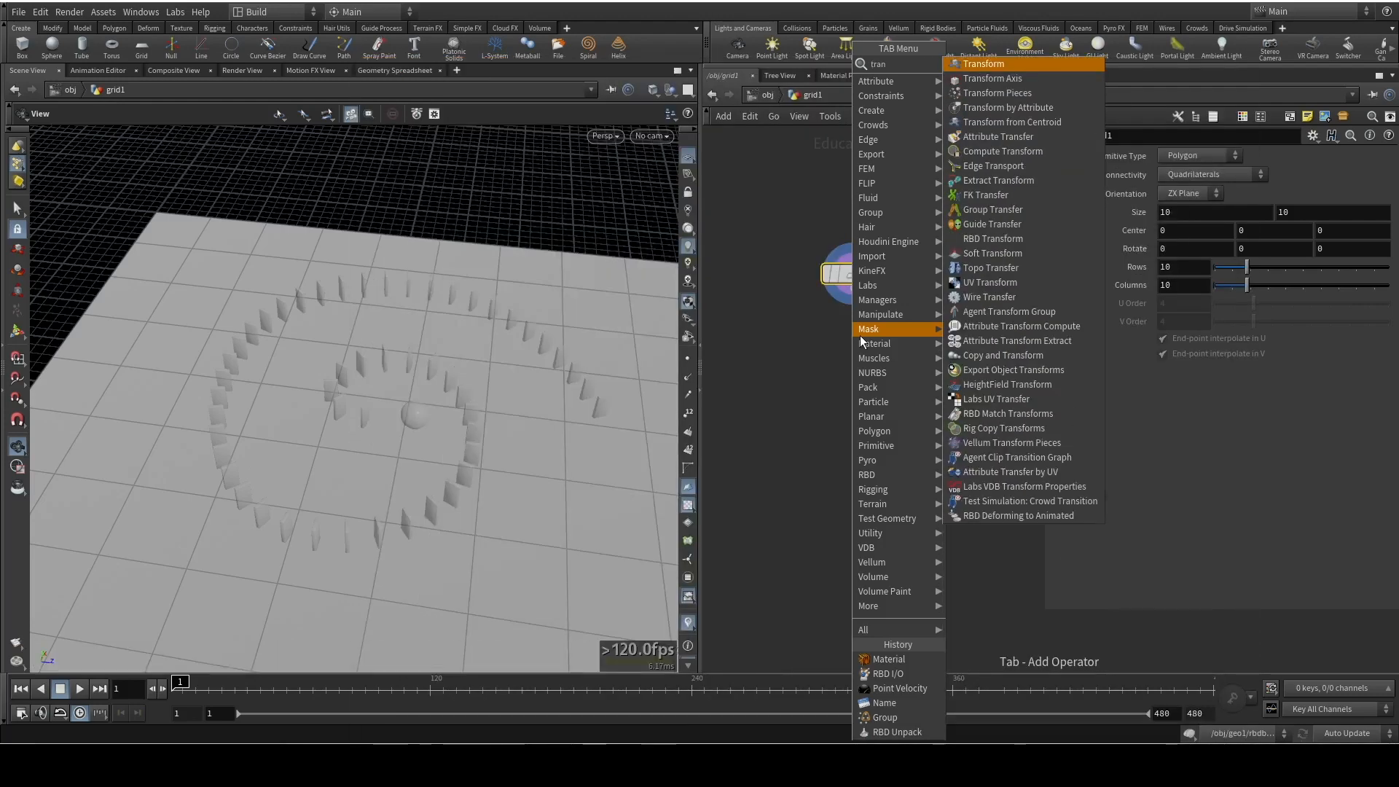
key("Return")
left_click(860, 335)
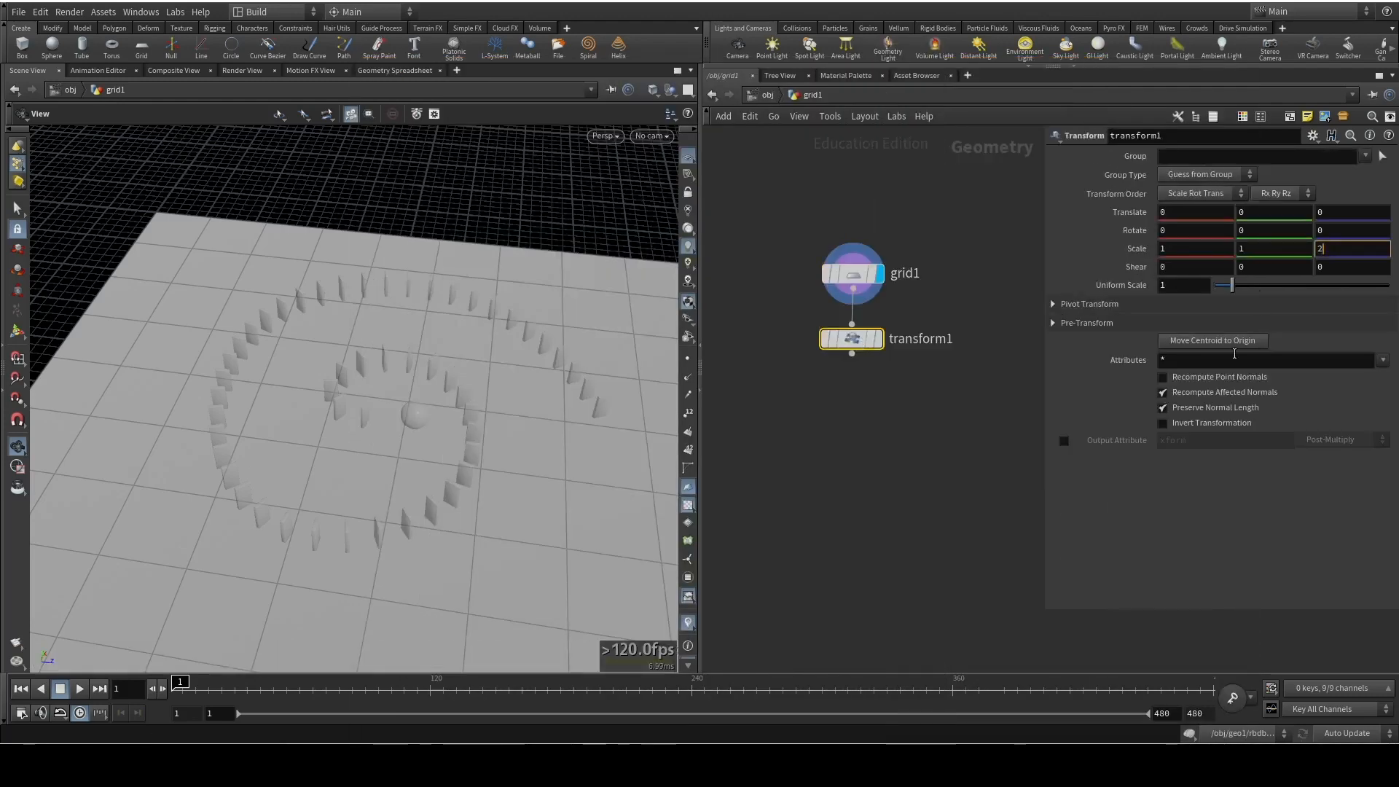
Set the Transform's Z scale to 2 and display the stretched grid
left_click_drag(400, 425, 597, 466)
left_click(879, 339)
left_click_drag(228, 378, 378, 416)
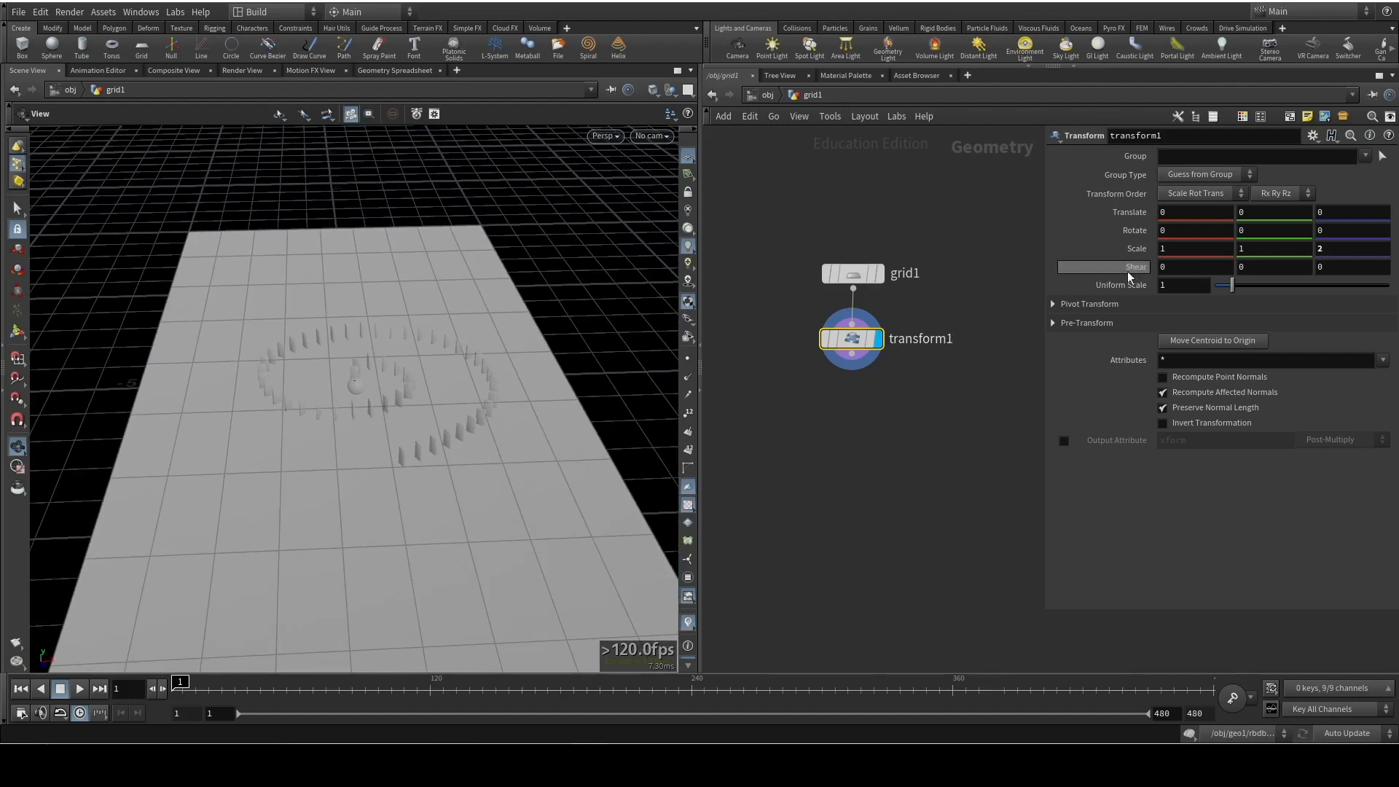
Set the grid's rows and columns to 50 each
left_click(847, 275)
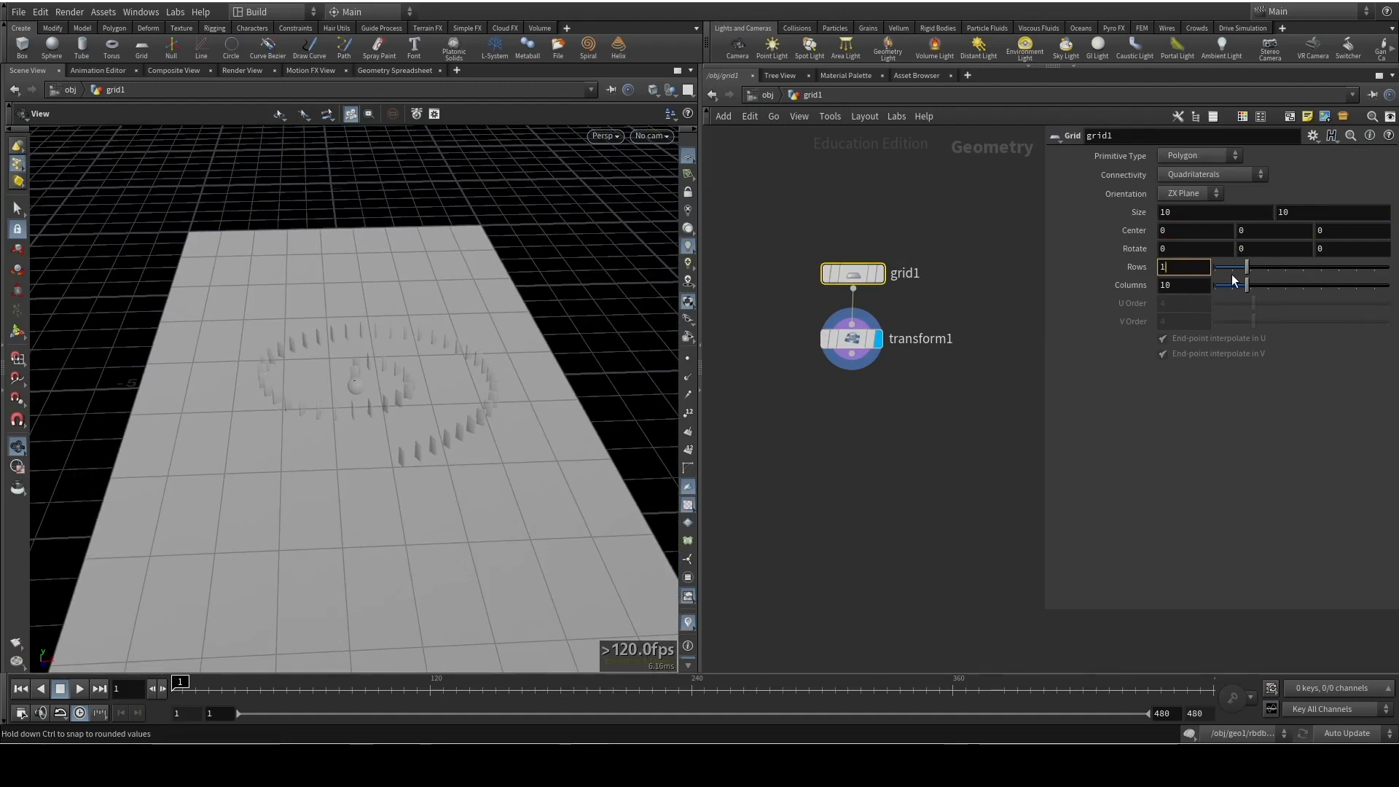
key("Tab")
type("50")
key("Return")
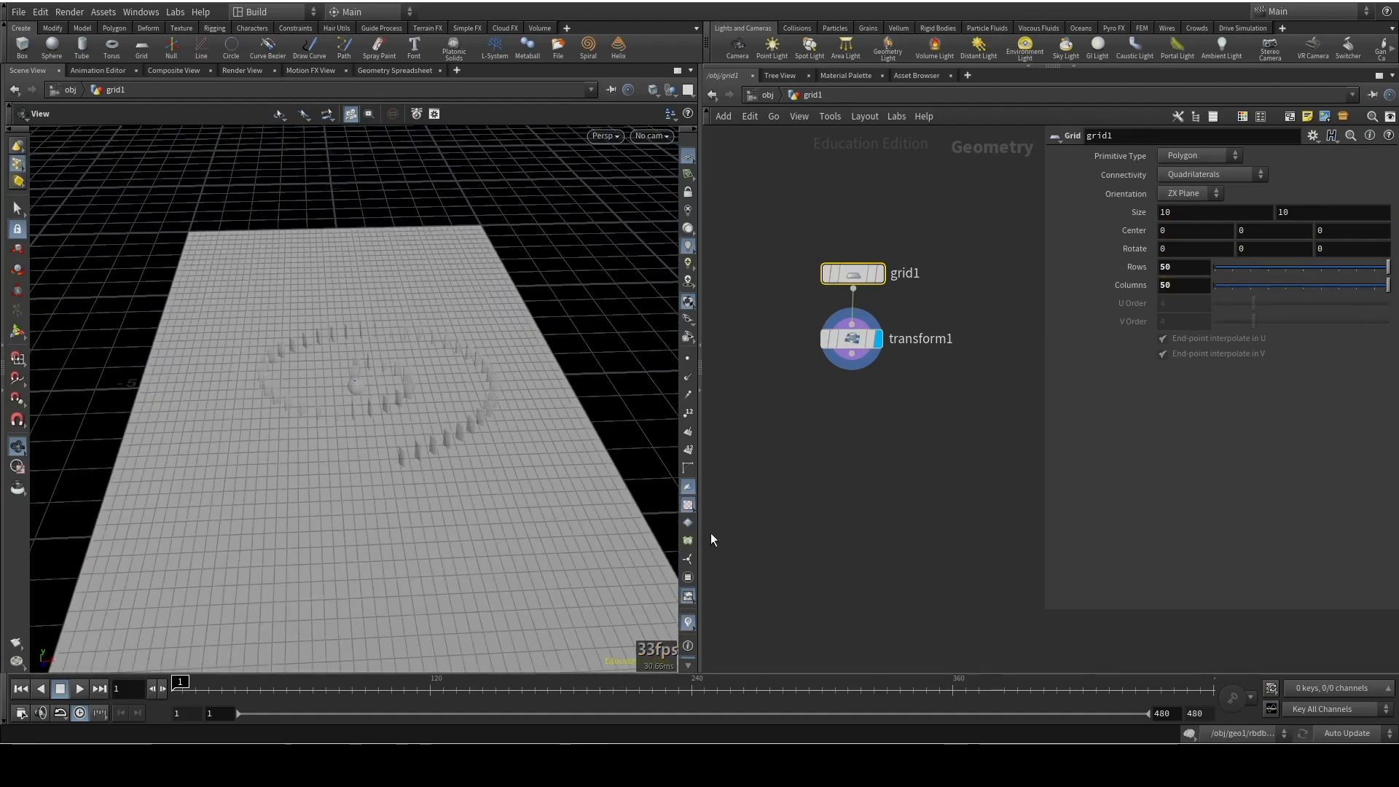
mouse_move(408, 346)
left_mouse_down()
mouse_move(431, 428)
mouse_move(398, 341)
left_mouse_up()
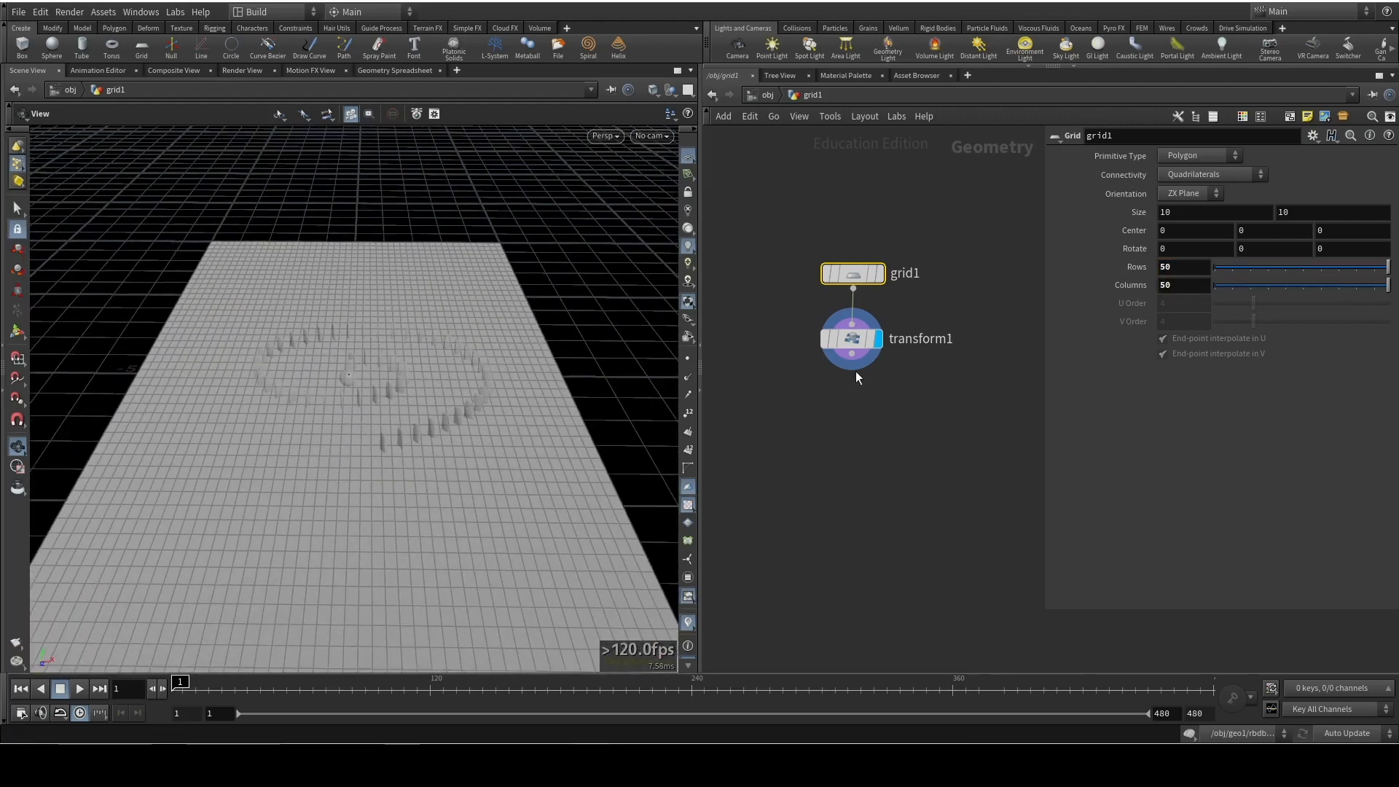
Append a PolyExtrude node after transform1
key("Tab")
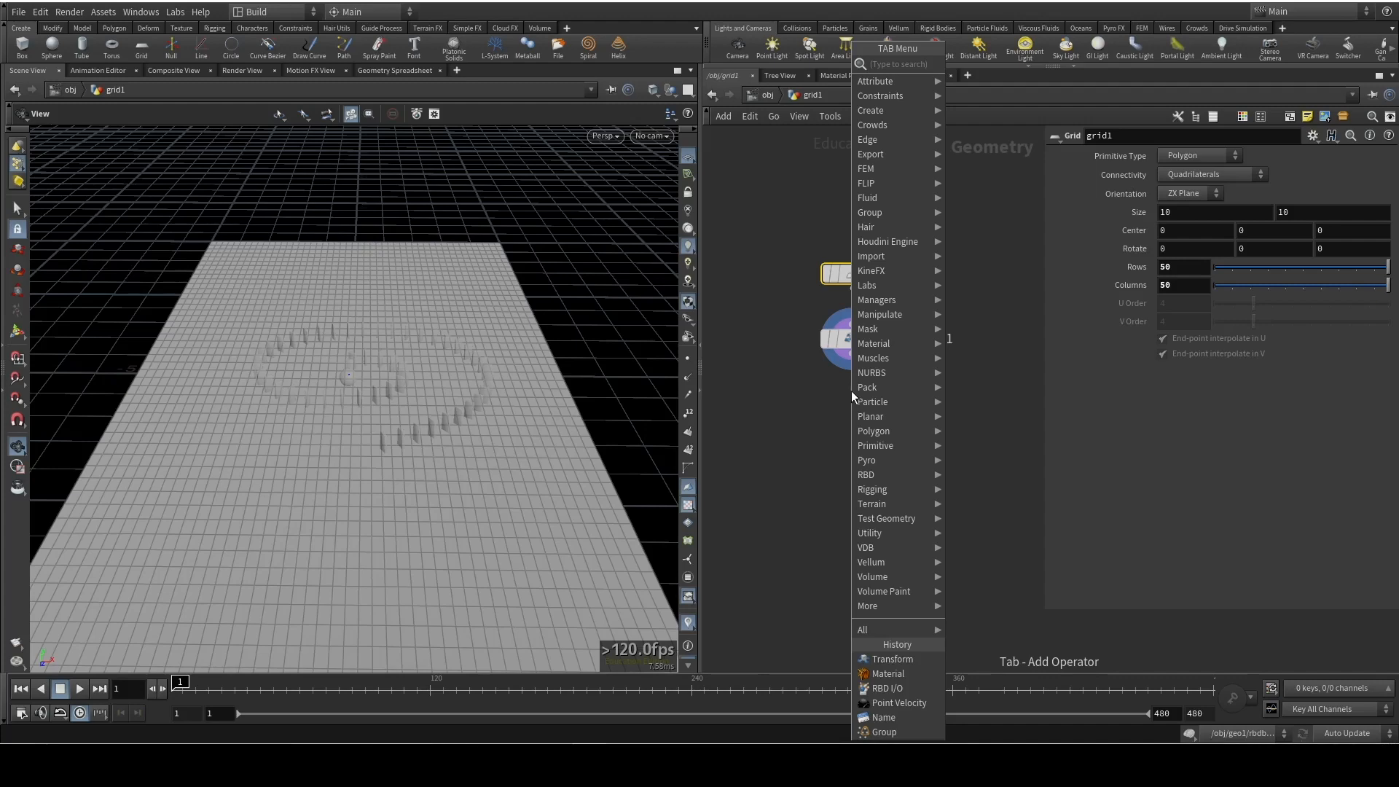
type("extrud")
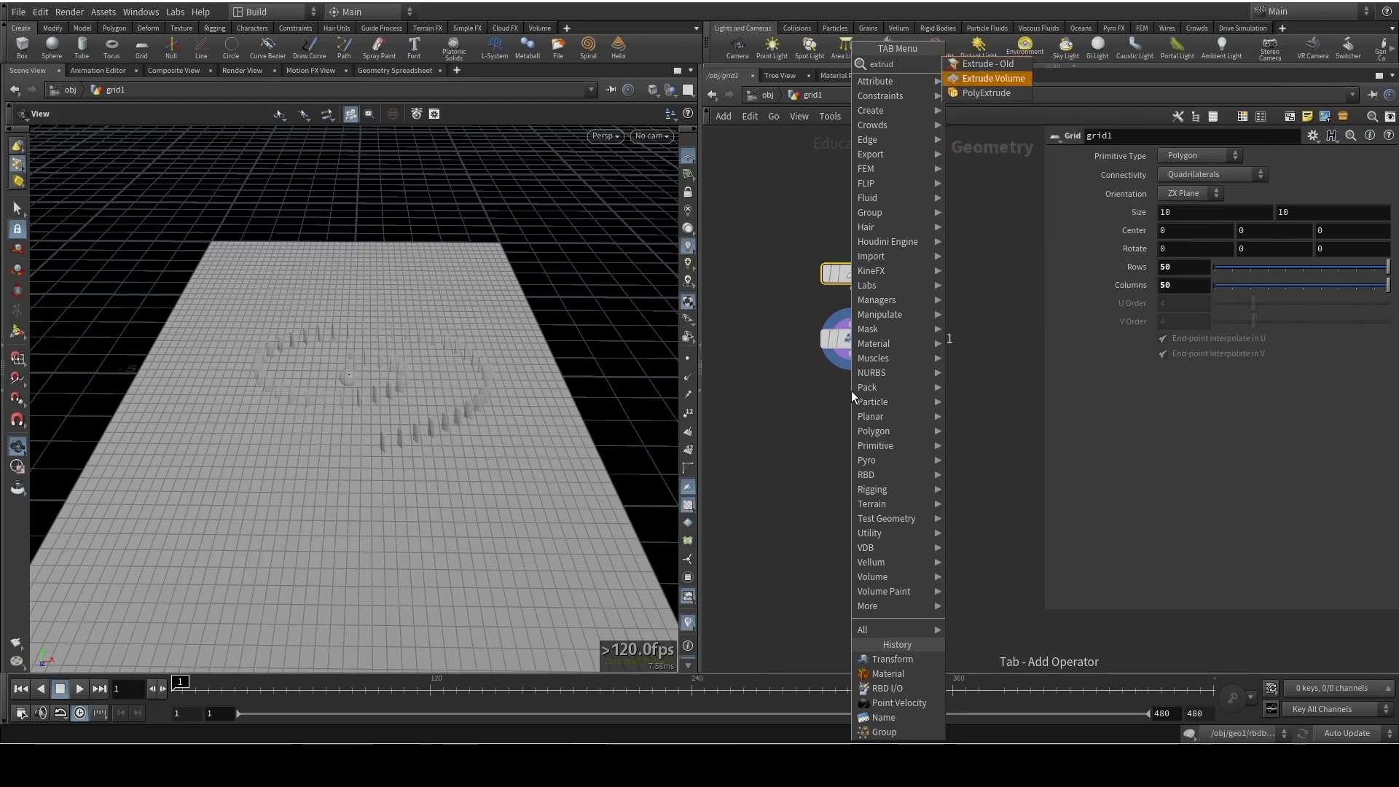
key("Down")
key("Return")
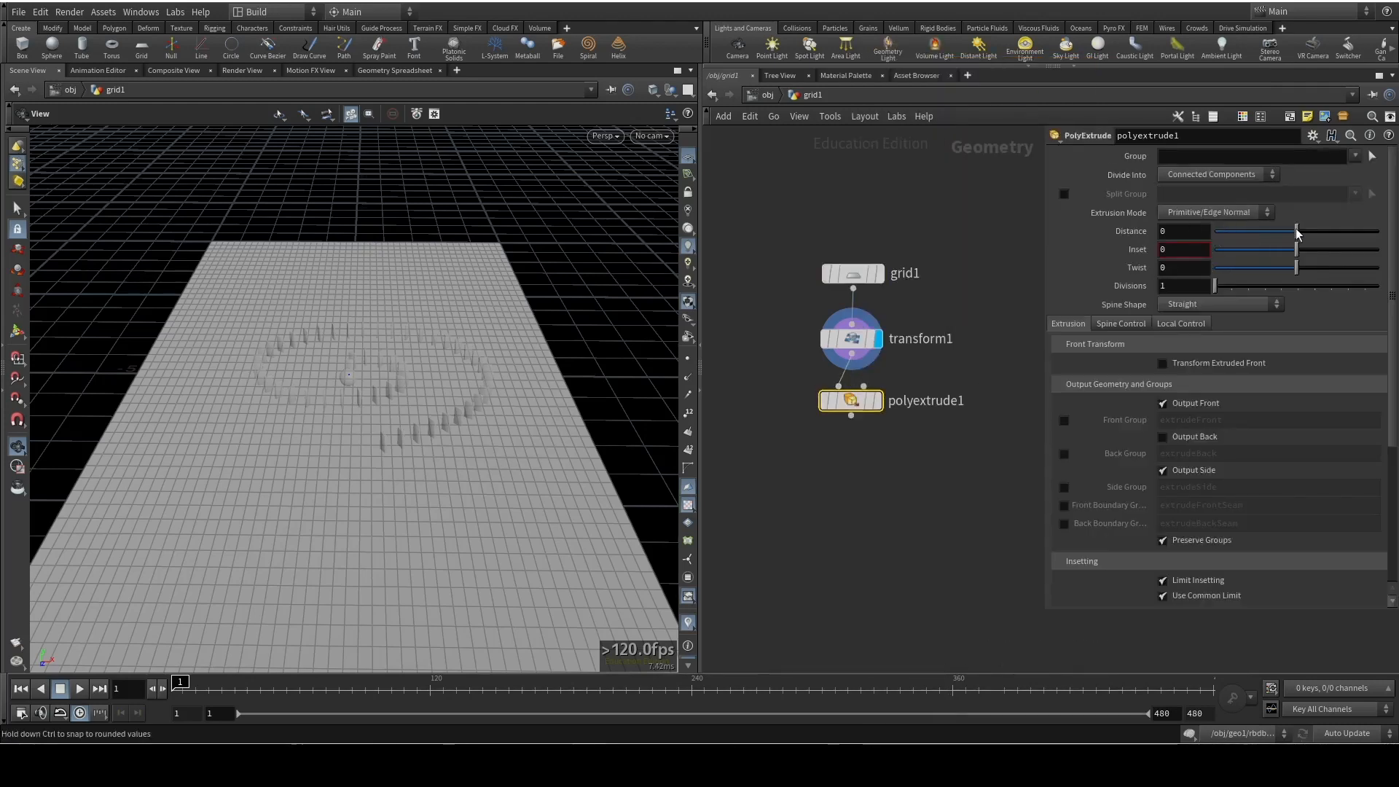
Set the extrusion distance to 1 and display the extruded slab
left_click_drag(1311, 232, 1310, 232)
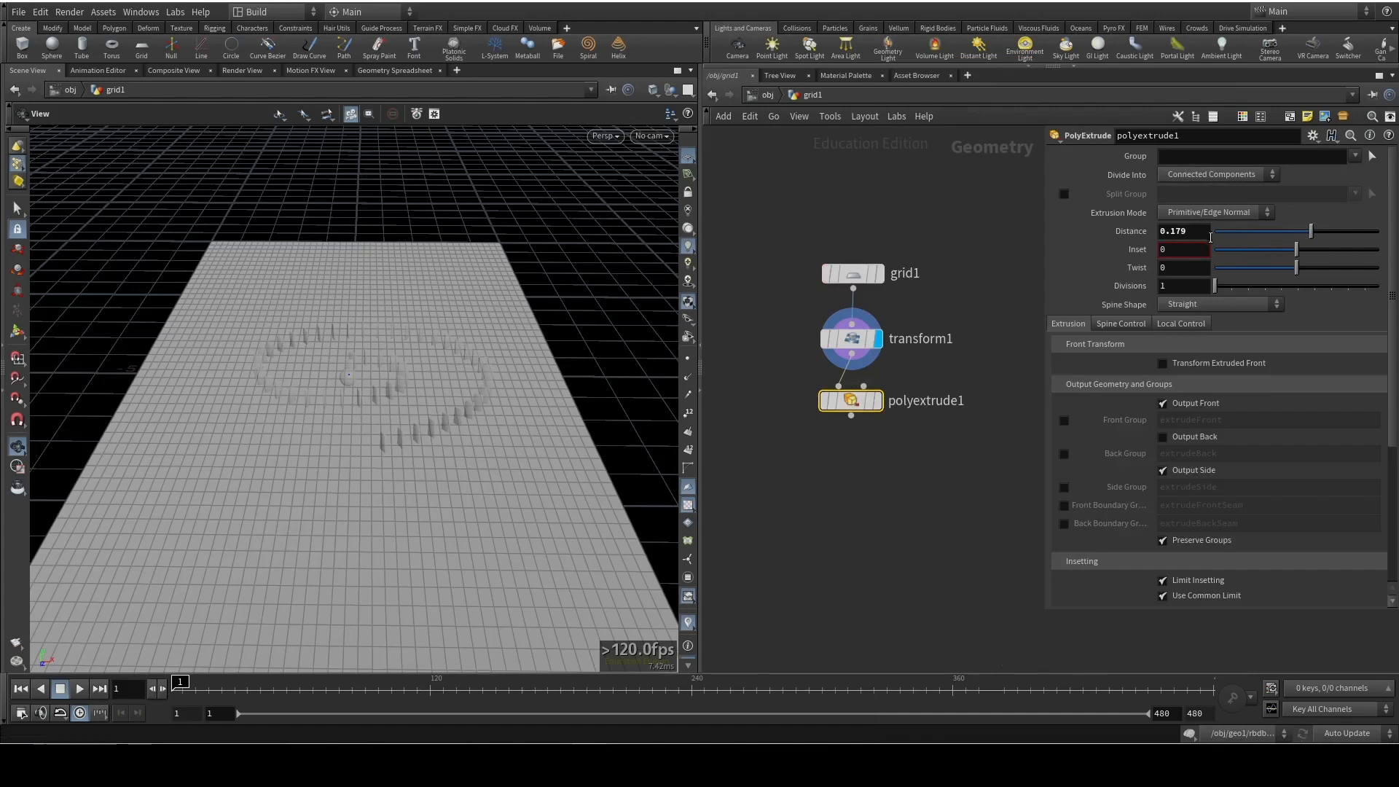
left_click_drag(1166, 231, 1133, 237)
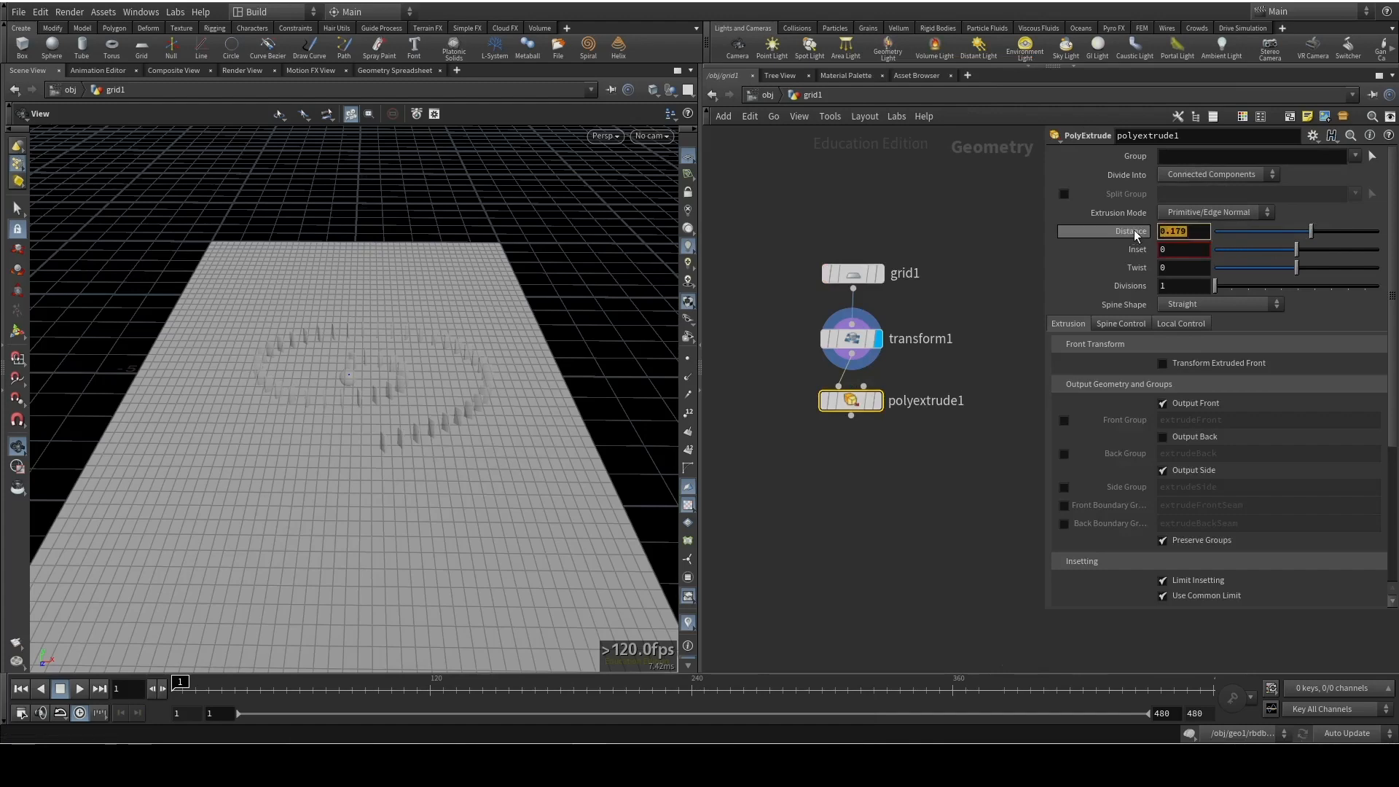
type("1")
key("Return")
left_click_drag(524, 406, 593, 375)
left_click(876, 402)
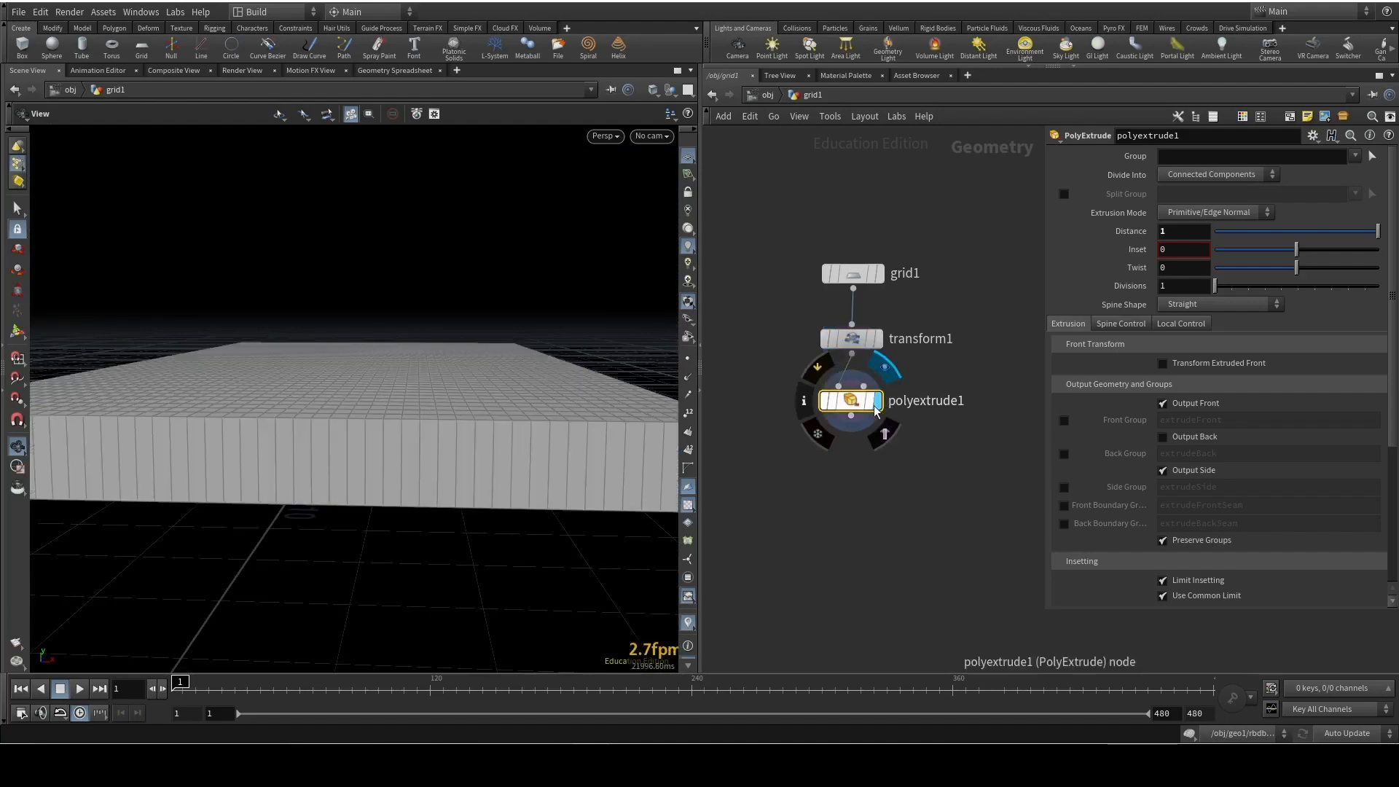
left_click_drag(372, 360, 324, 369)
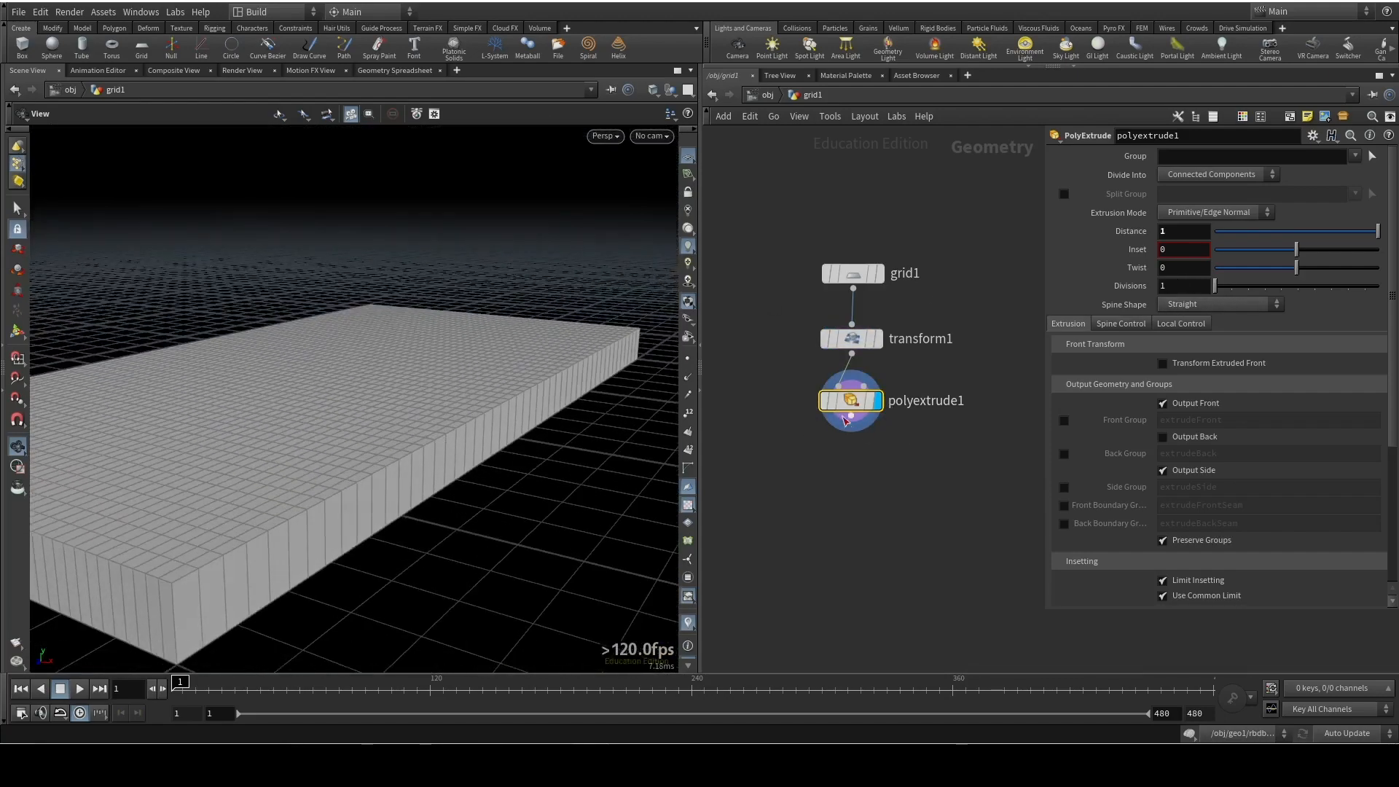
Append a PolyBevel node after polyextrude1 and display it
key("Tab")
mouse_move(855, 437)
type("beve")
key("Return")
left_click(878, 466)
left_click(880, 465)
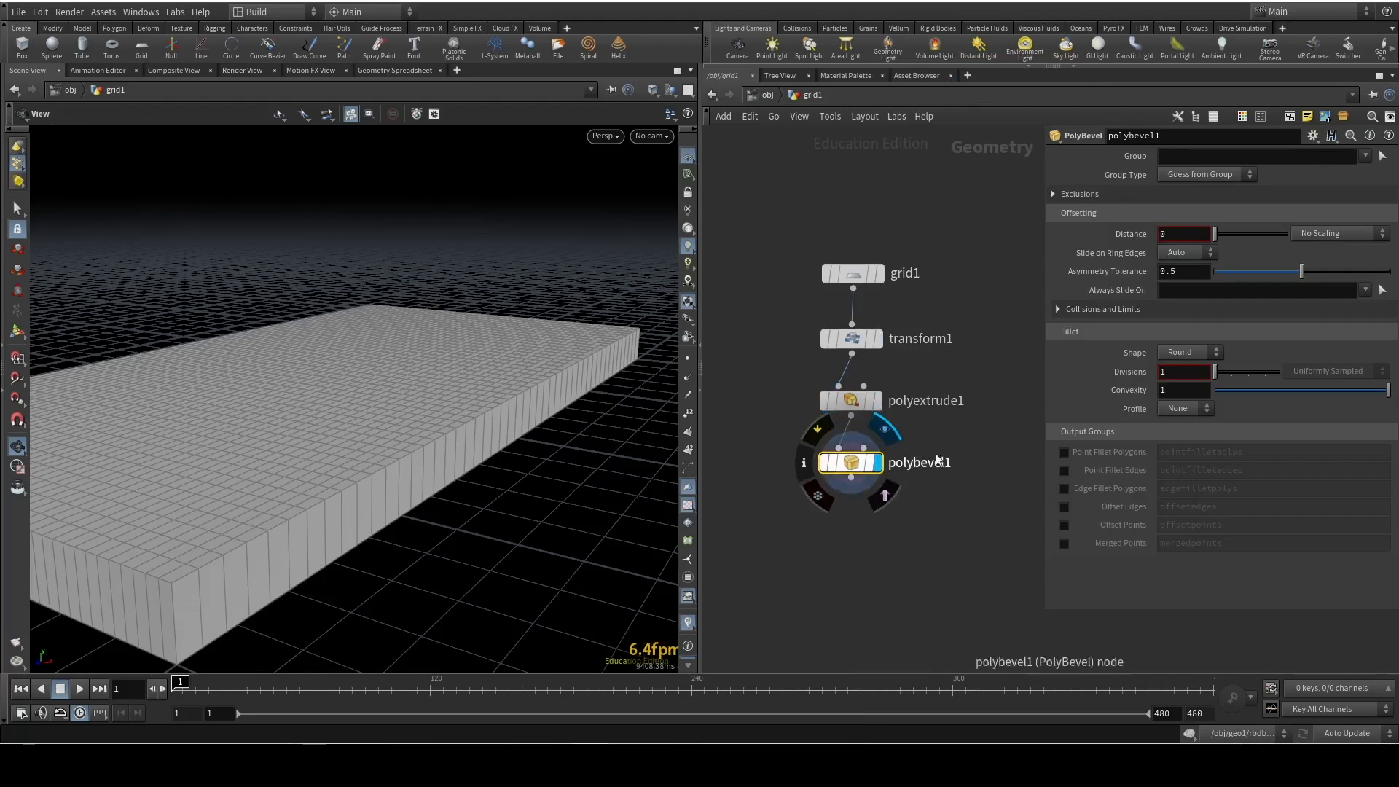
Try a bevel distance of 0.1 on the slab, then reduce it to 0.01
left_click(1194, 232)
type(".1")
key("Return")
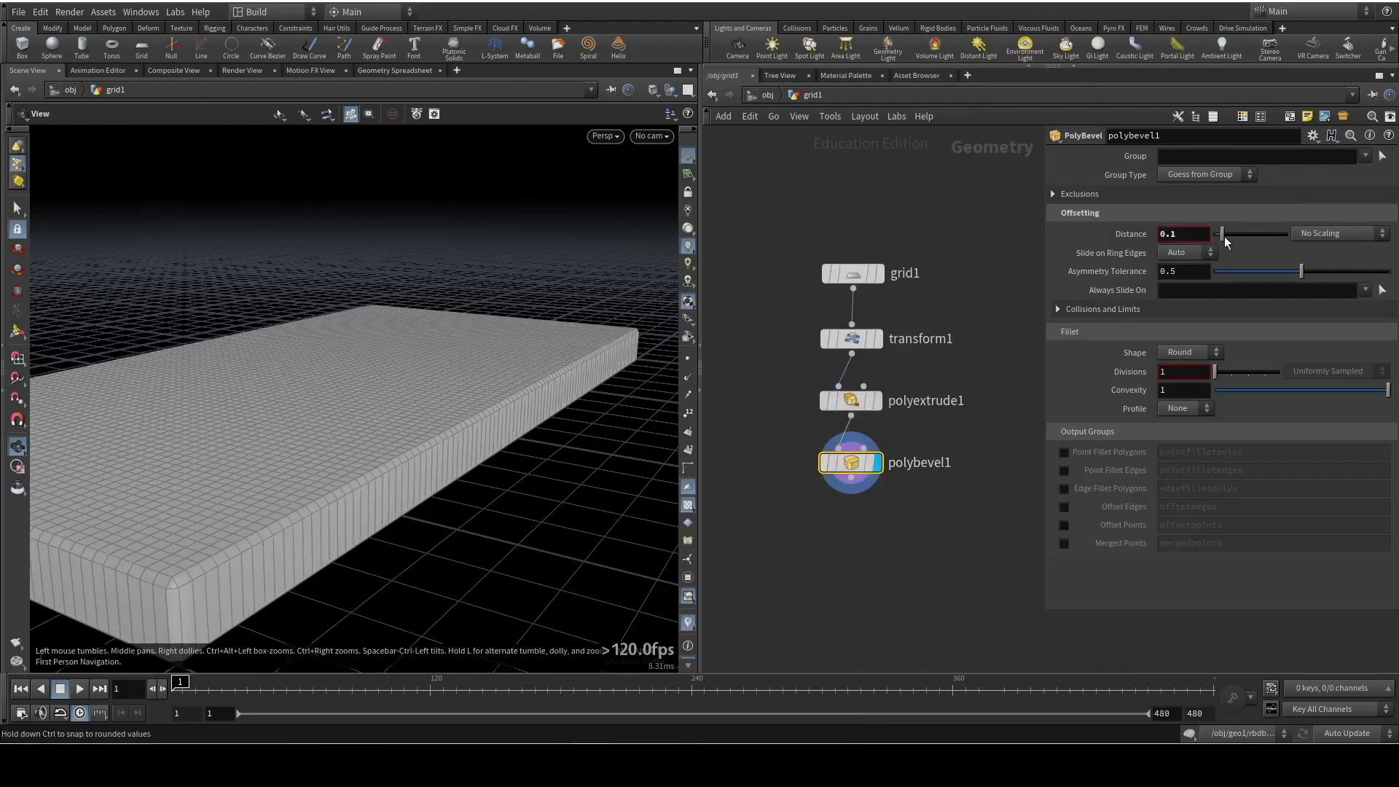
key("Left")
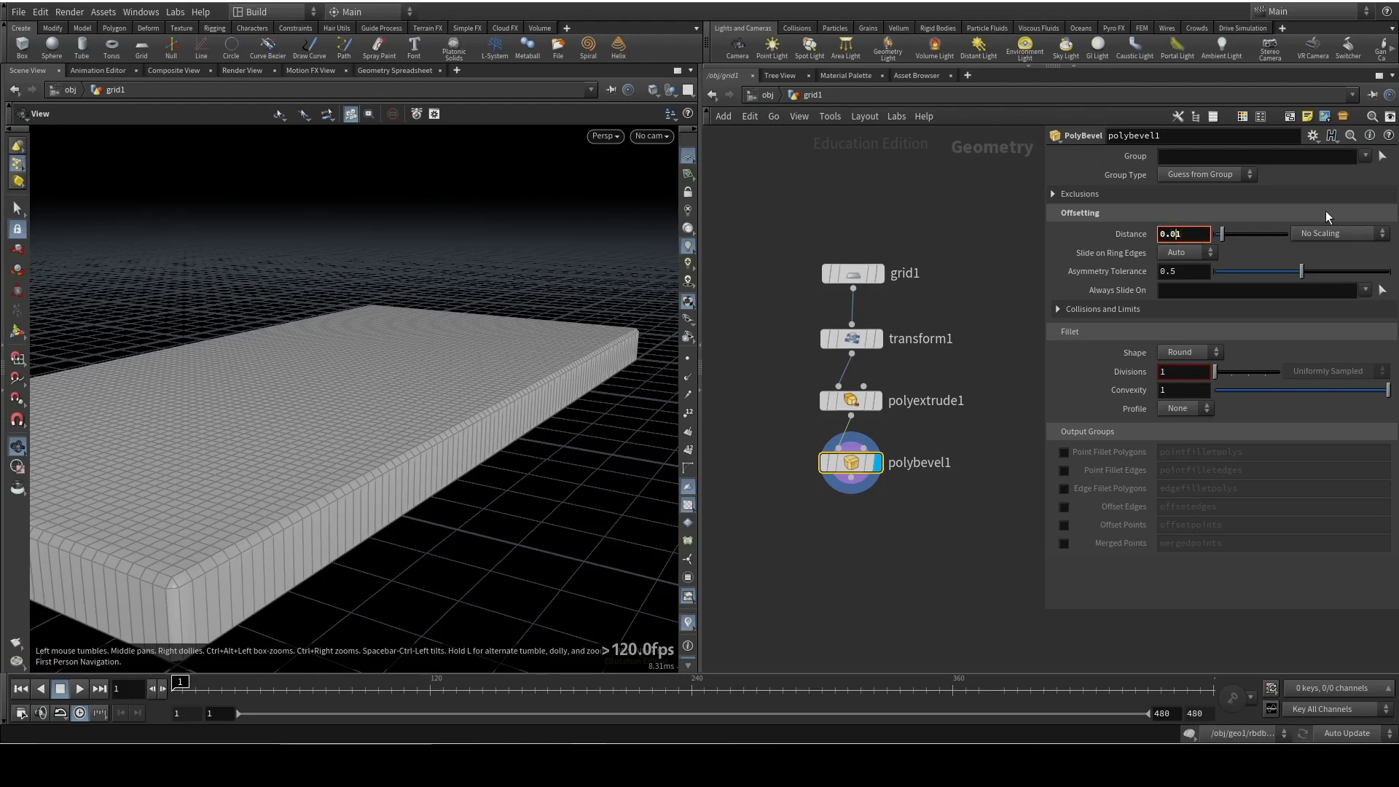
type("0")
key("Return")
left_click_drag(597, 403, 303, 440)
Append a UV Unwrap node after polybevel1 and display the unwrapped slab
key("Tab")
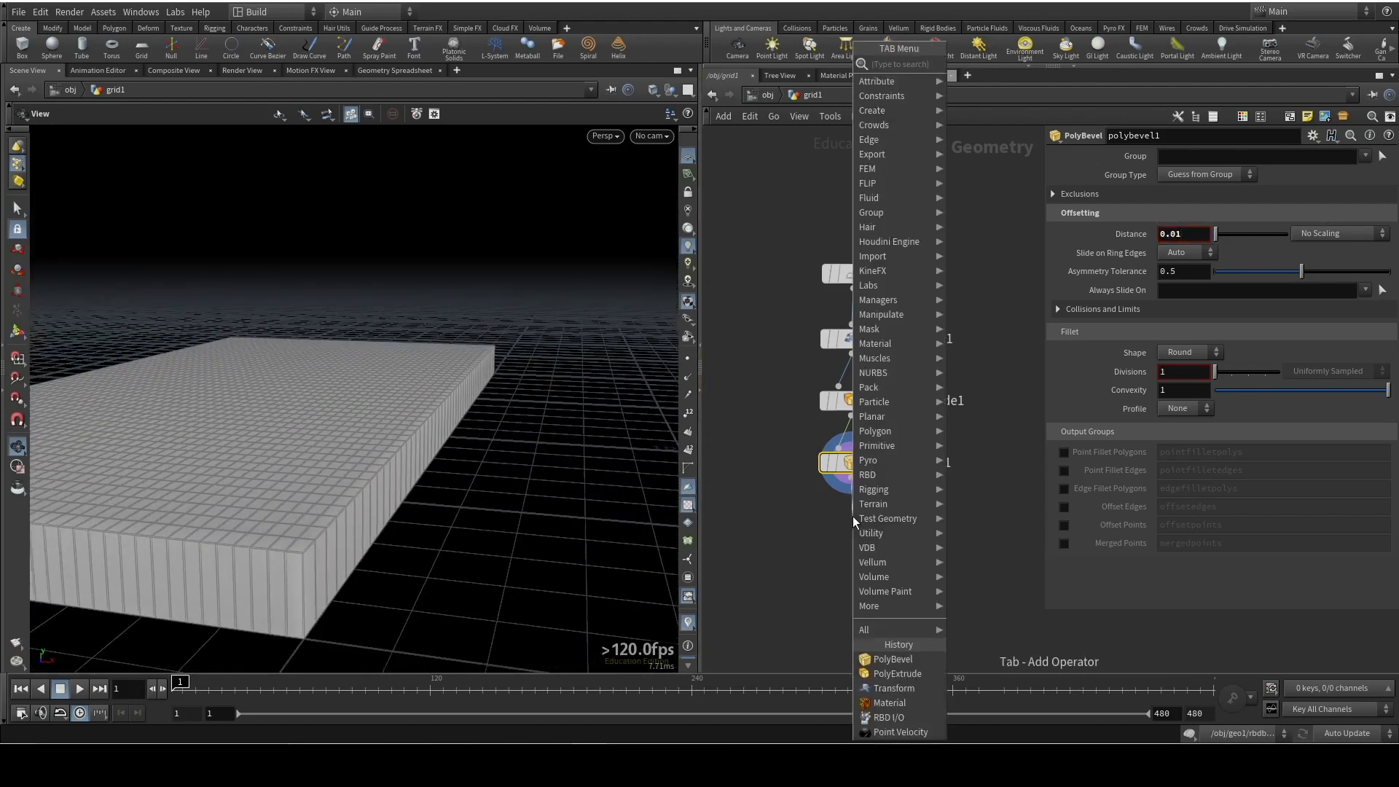
type("uvunwrap")
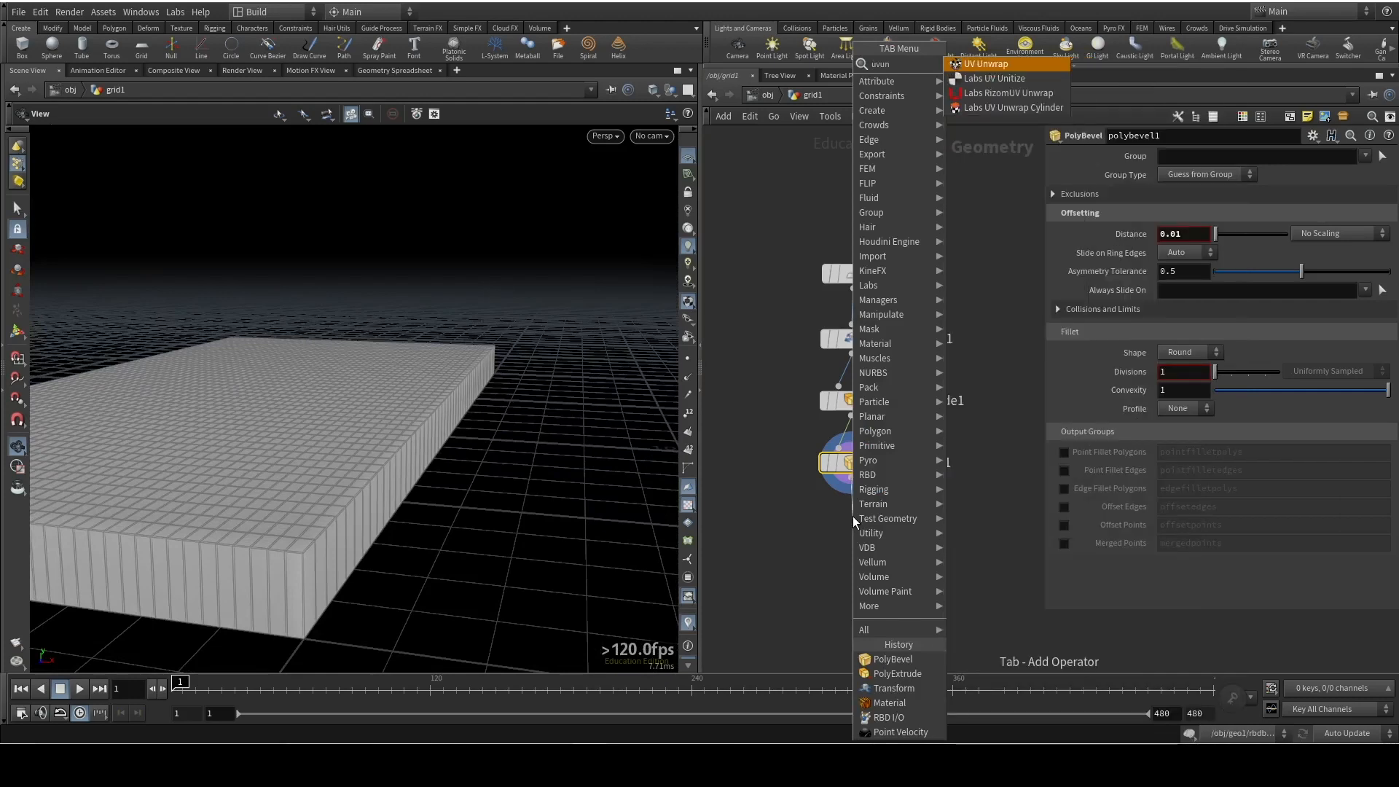
key("Return")
left_click(878, 525)
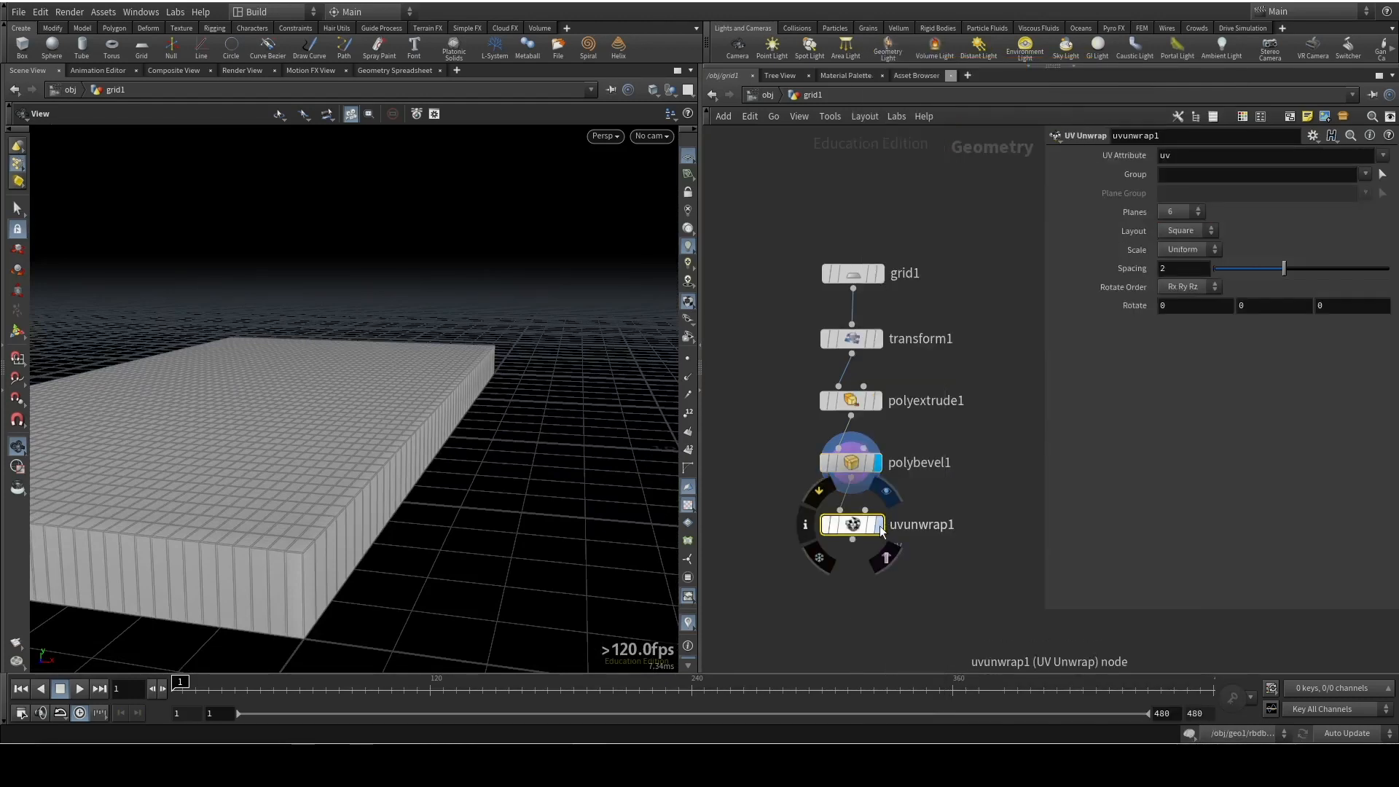
left_click_drag(316, 459, 350, 466)
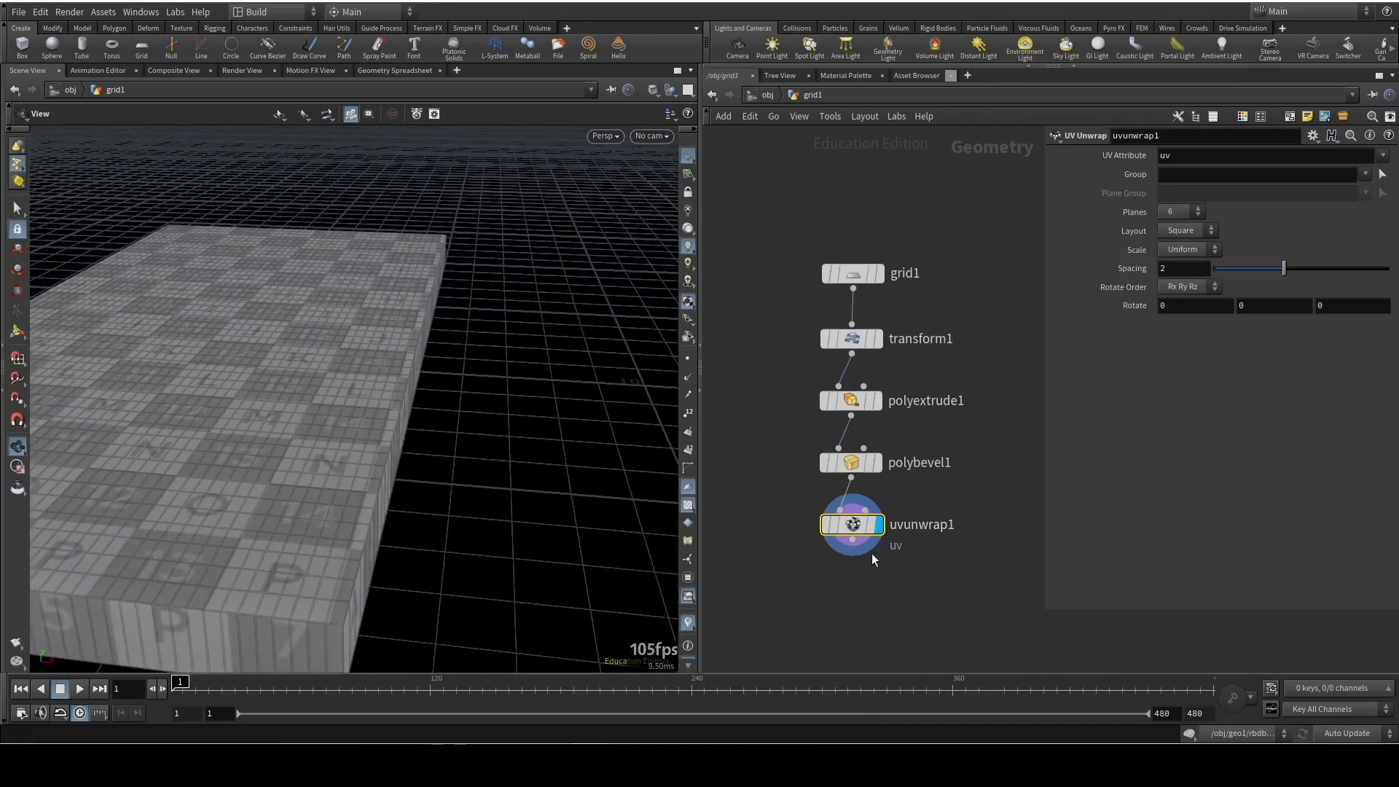
Append a Match Size node after uvunwrap1
left_click(852, 540)
key("Tab")
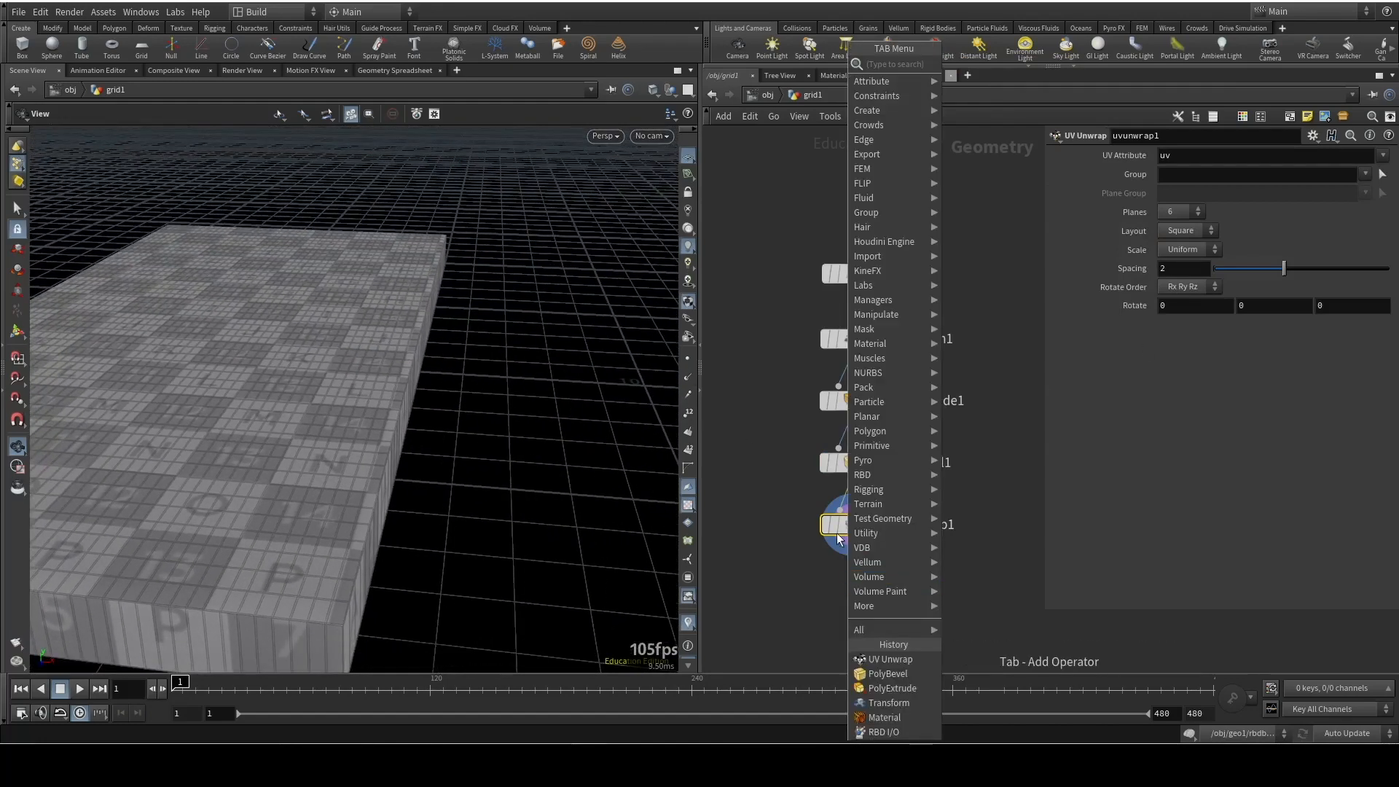
type("match")
key("Down")
key("Return")
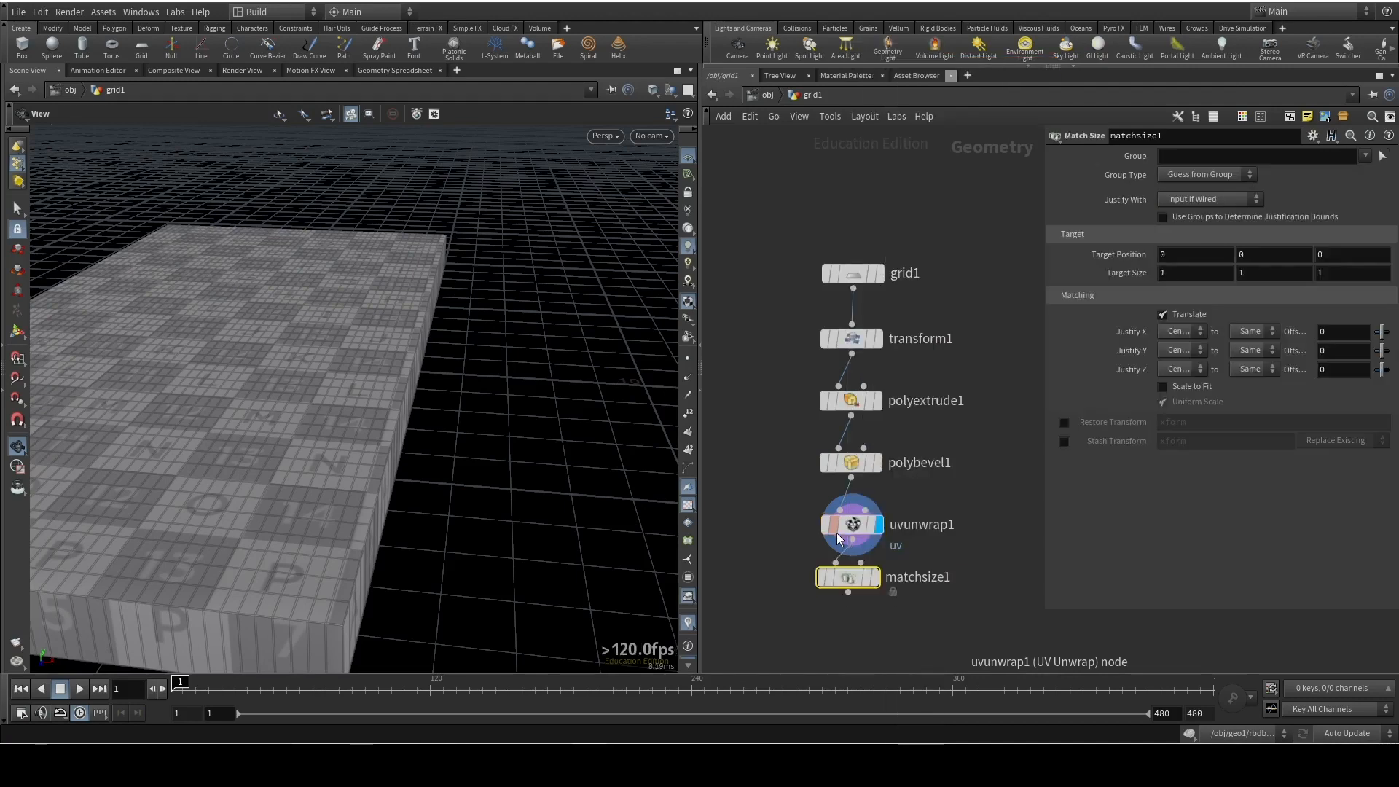
Set Match Size's Justify Y to Max and display the slab beneath the dominoes
left_click(1178, 350)
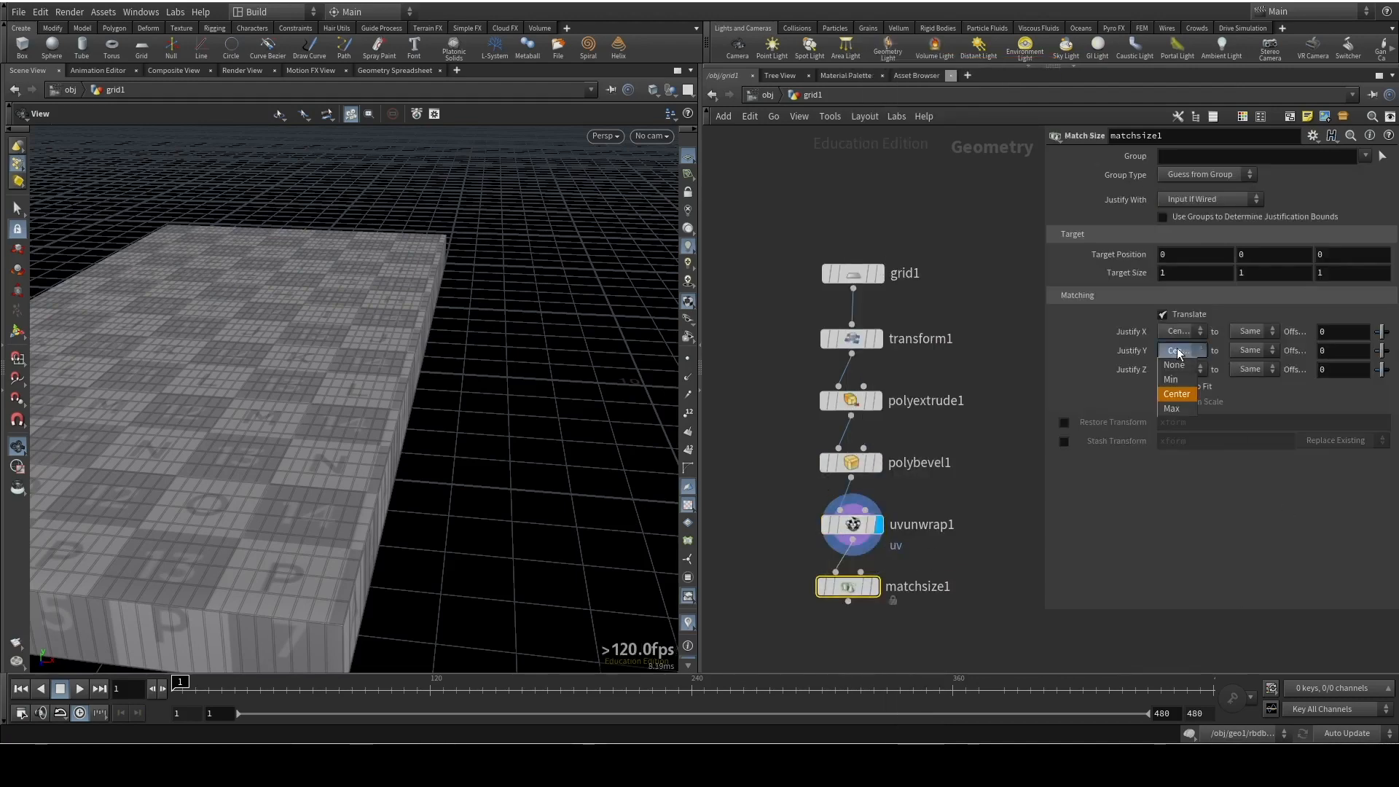
left_click(1185, 409)
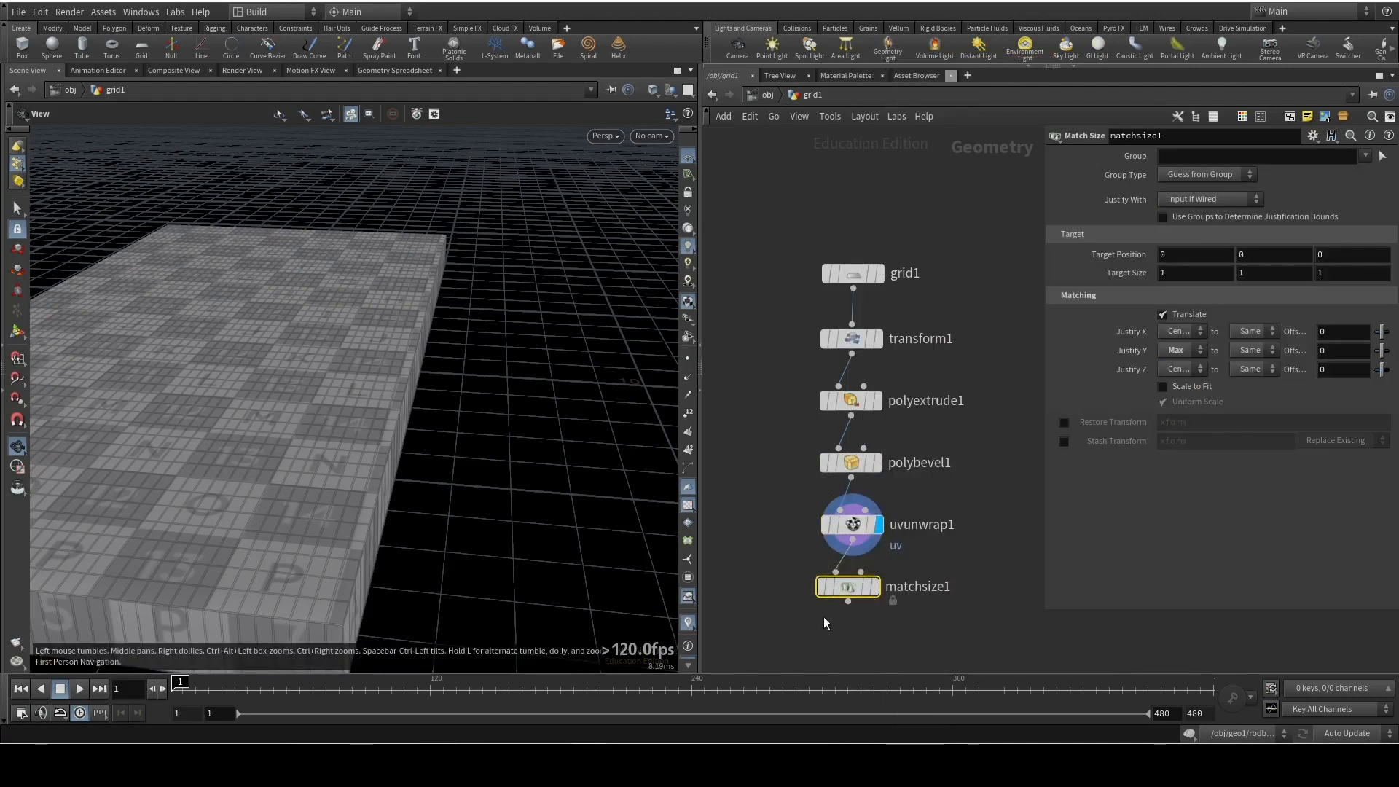
left_click(877, 587)
left_click_drag(147, 419, 393, 408)
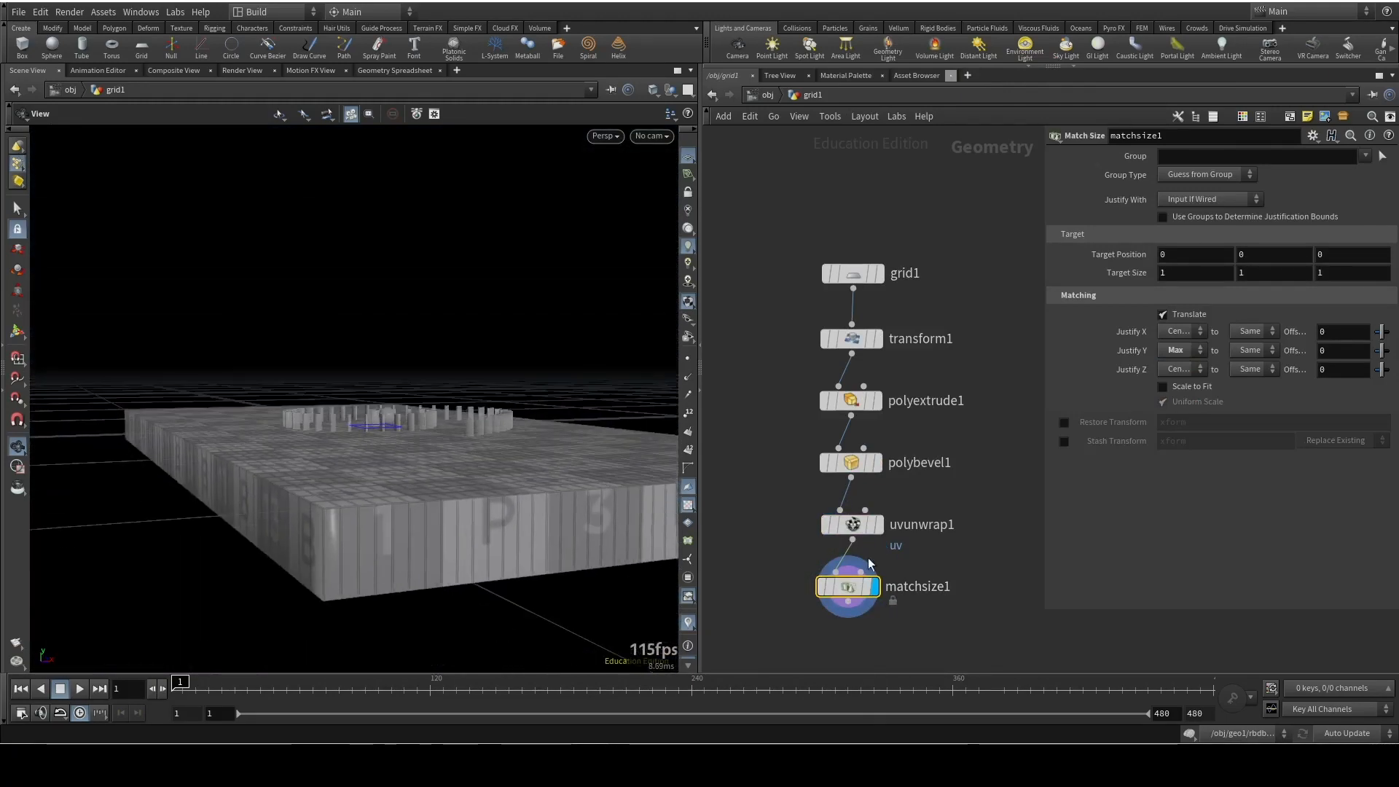
Try a PolyExtrude distance of 0.05 for the ground slab, then set it to 0.5
left_click(857, 336)
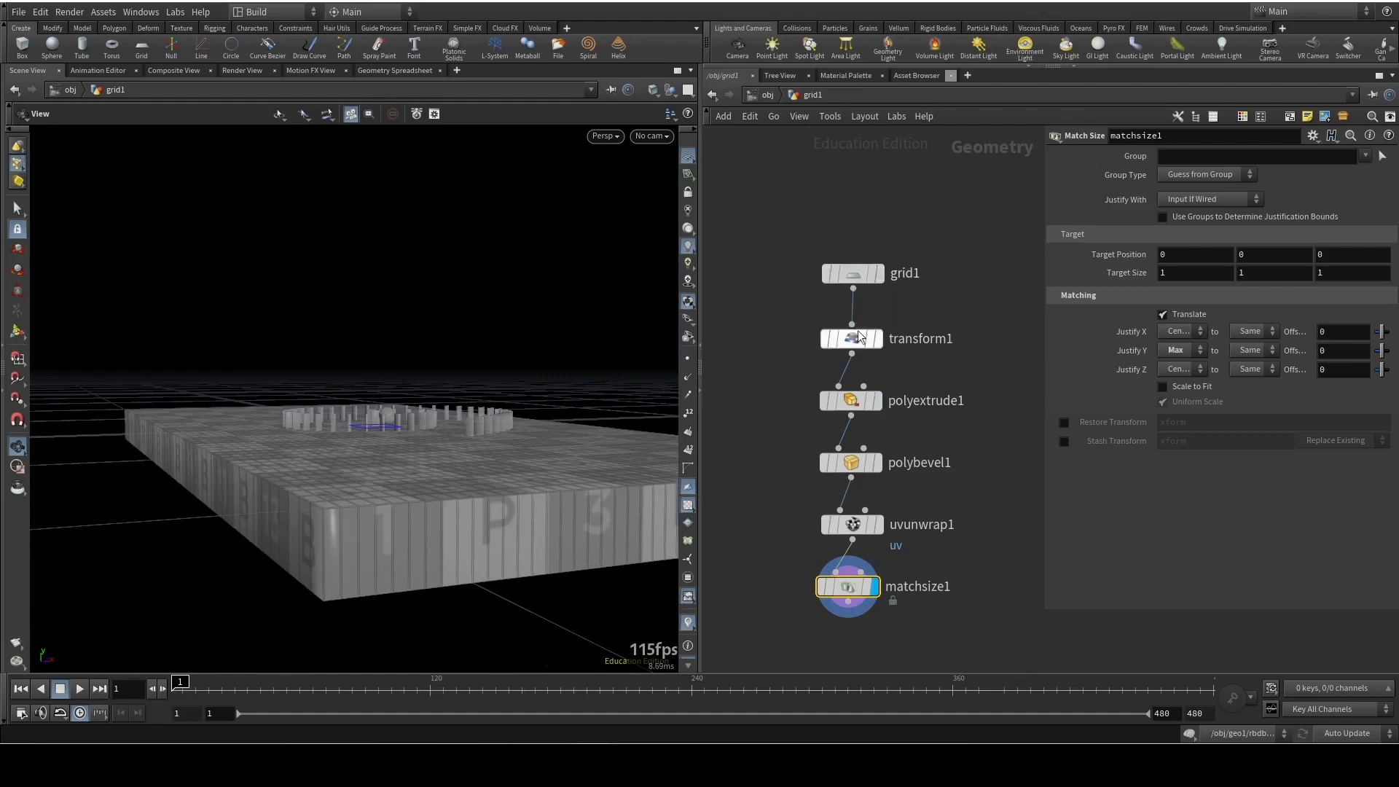
left_click(854, 274)
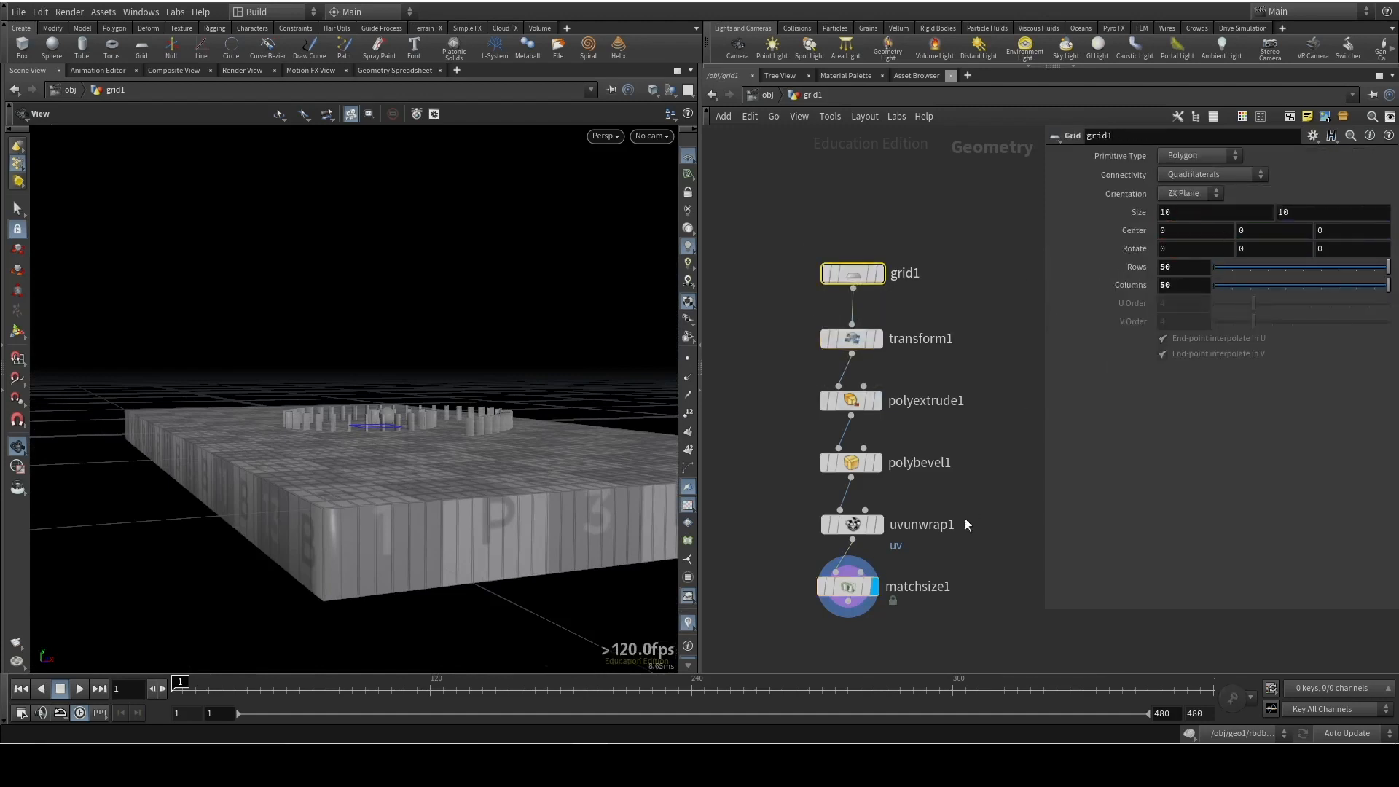
left_click(851, 400)
left_click(1195, 232)
key("BackSpace")
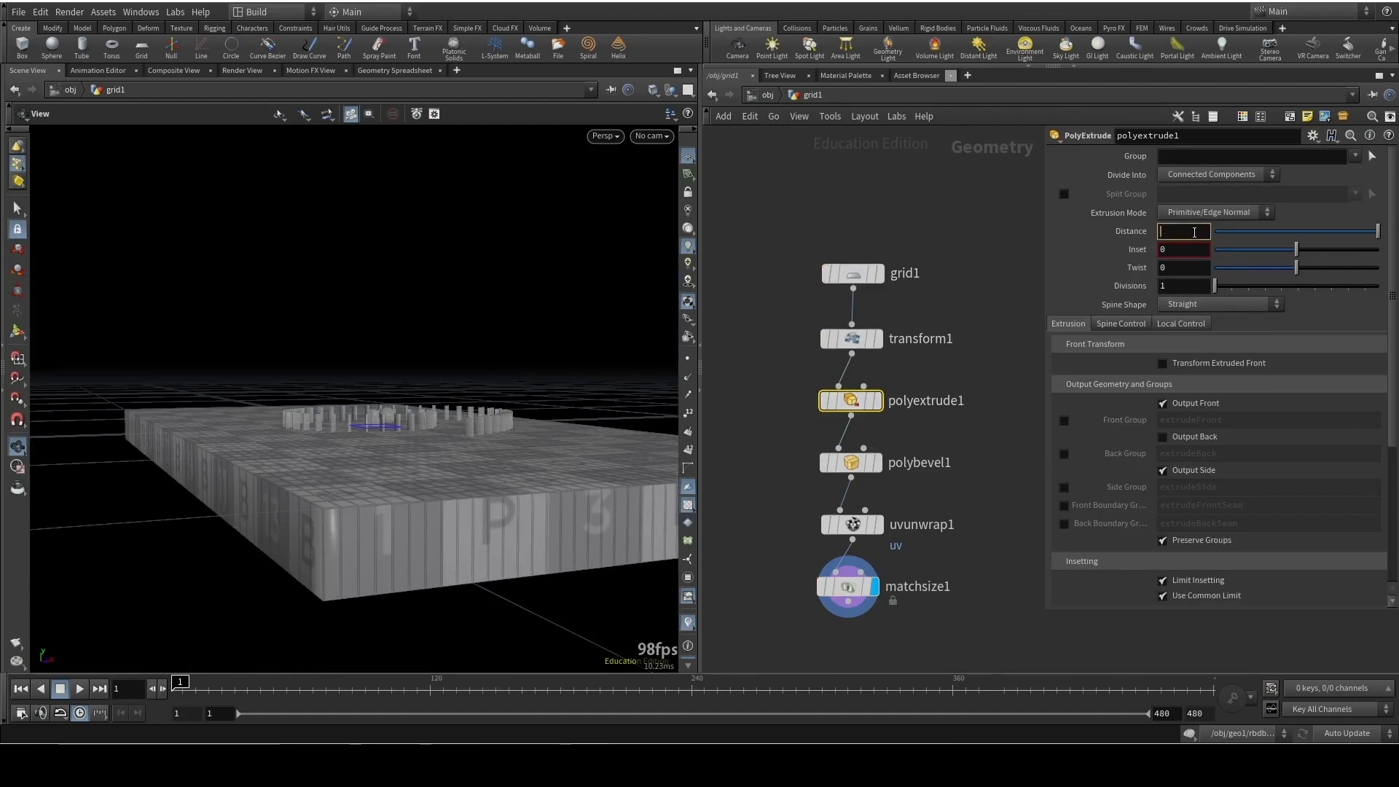
type(".05")
key("Return")
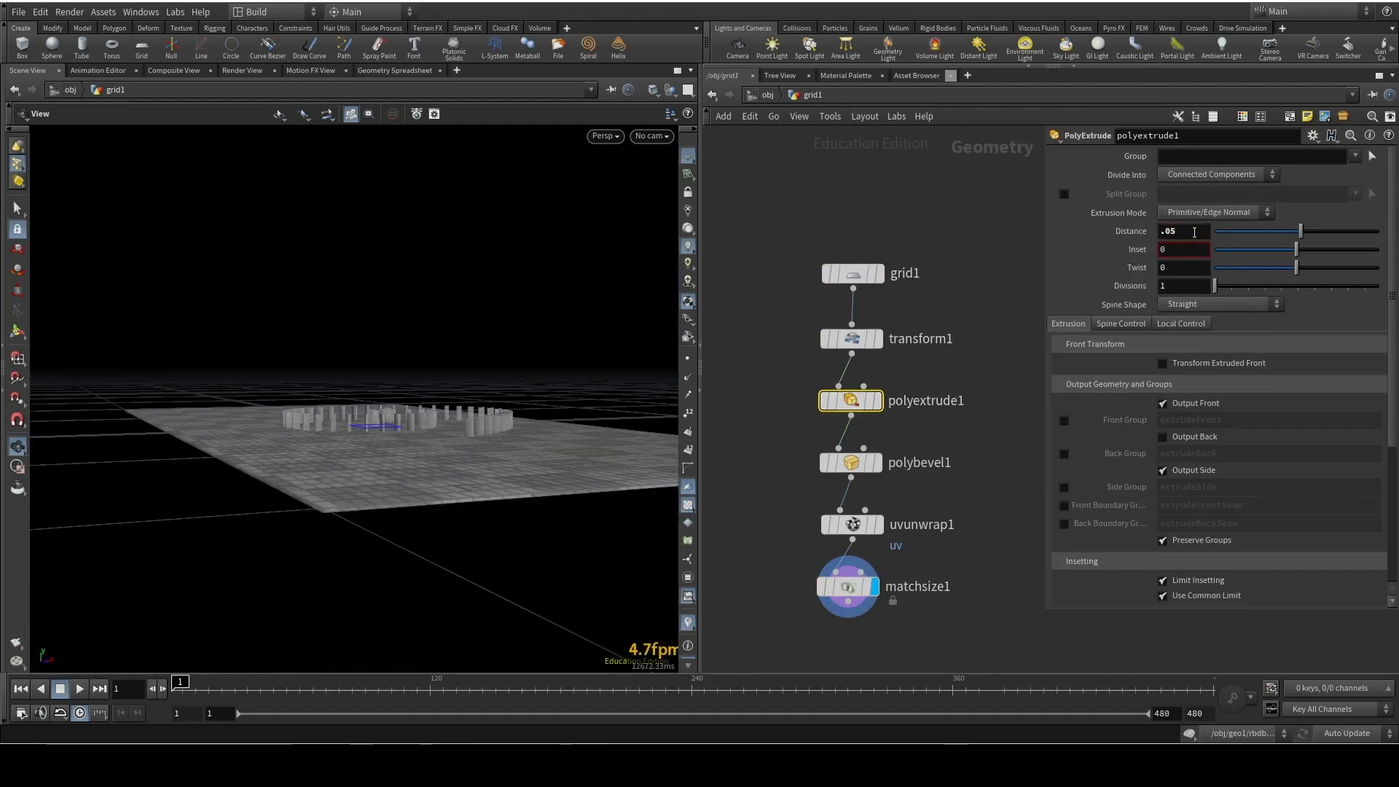
double_click(1182, 232)
type("5")
key("Return")
left_click_drag(380, 506, 371, 446)
Append a Material node after matchsize1, display it, and assign /mat/bricks to the slab
key("Tab")
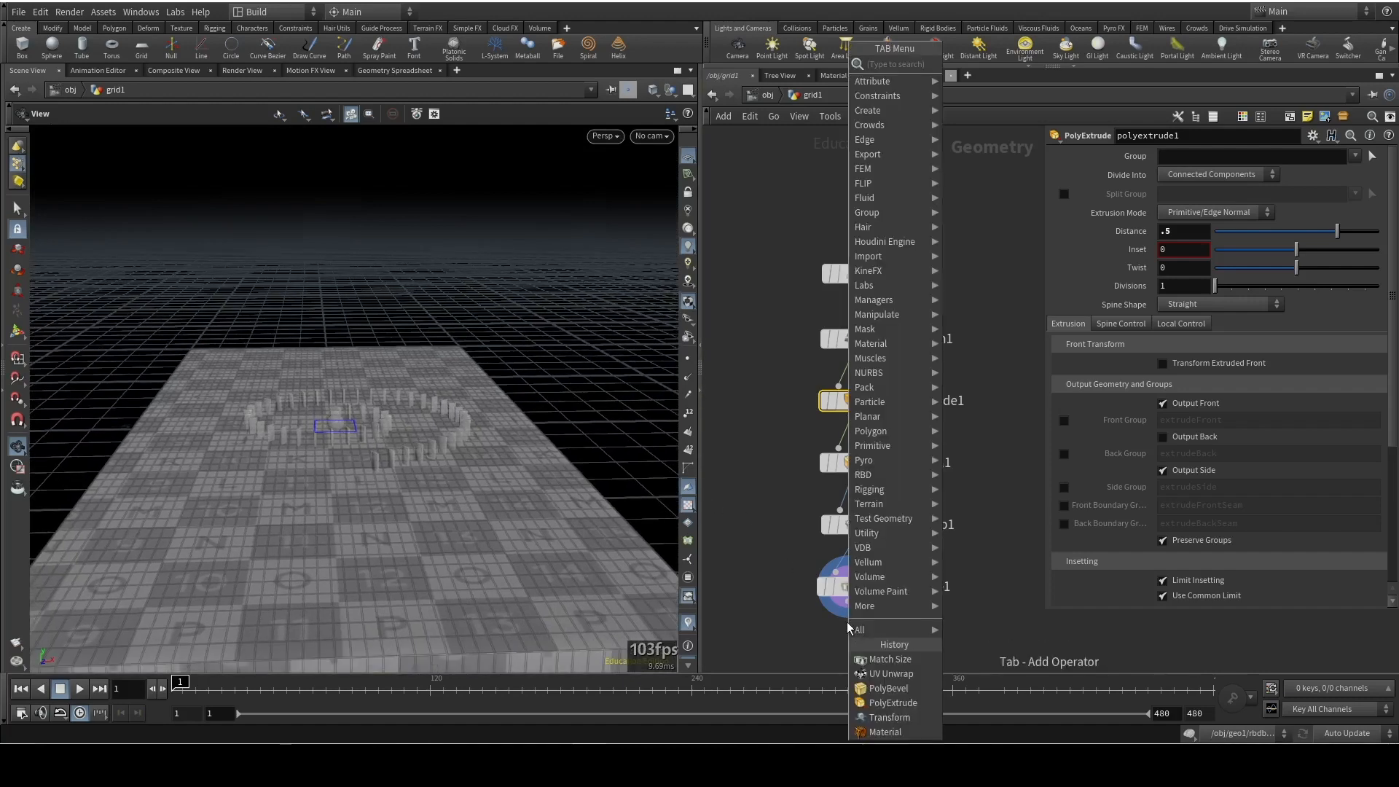
type("material")
key("Return")
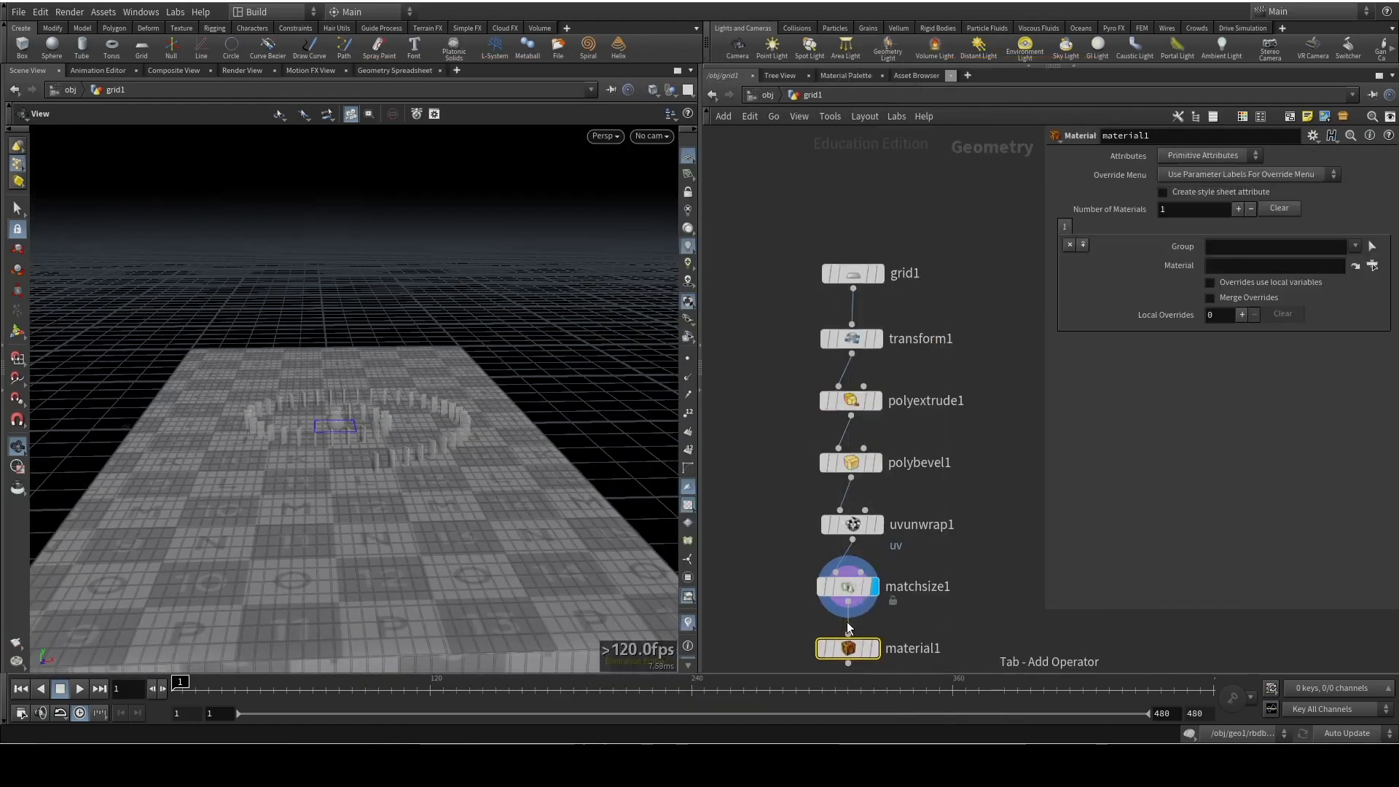
left_click(878, 648)
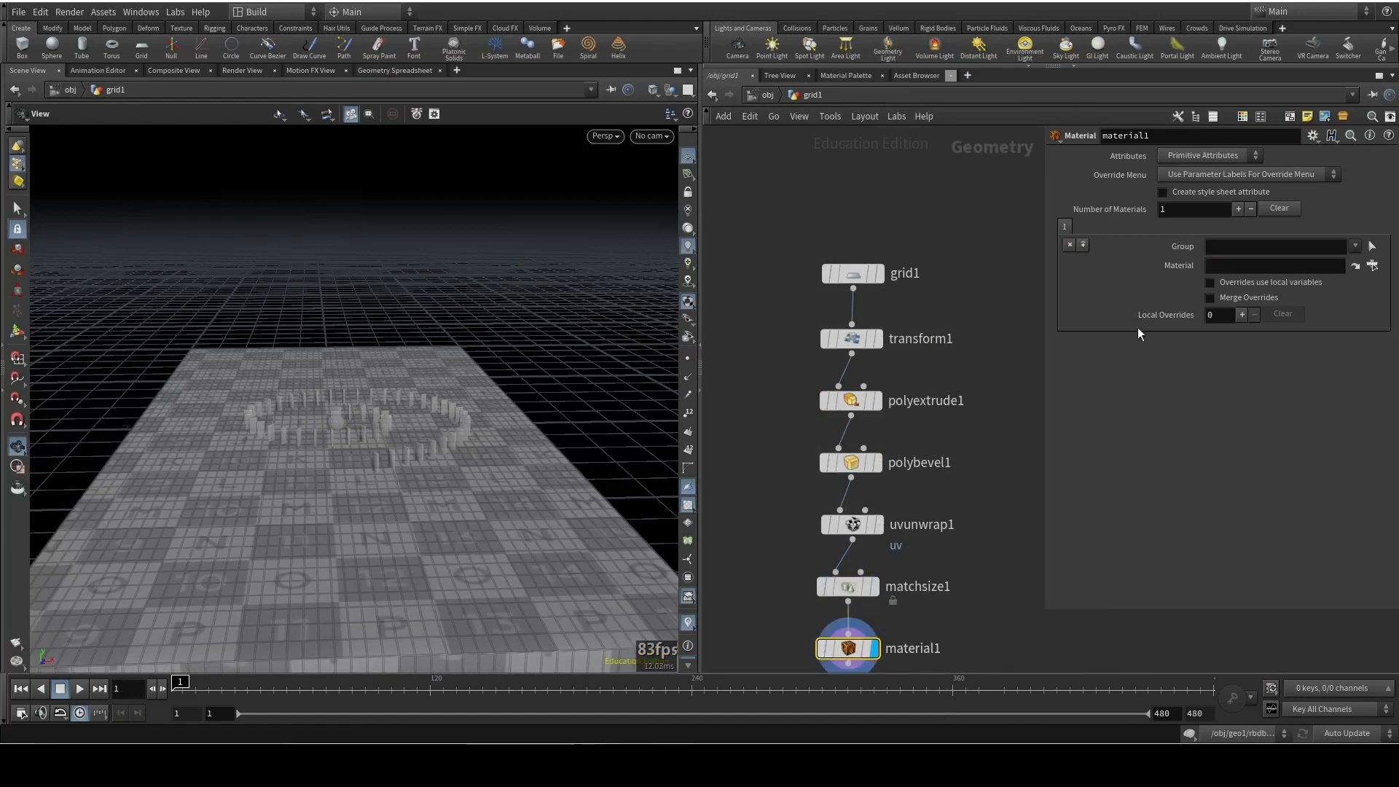
left_click(1372, 265)
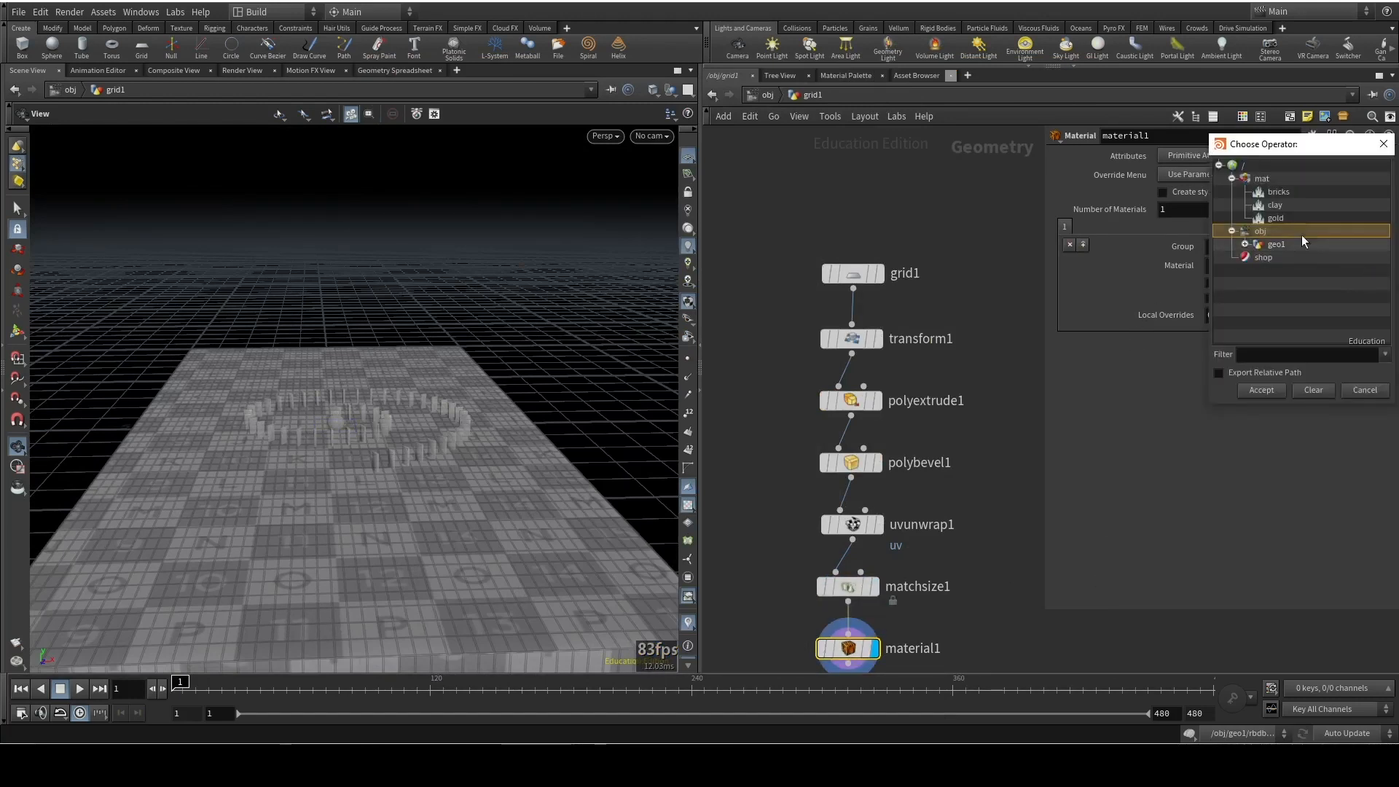
left_click(1286, 192)
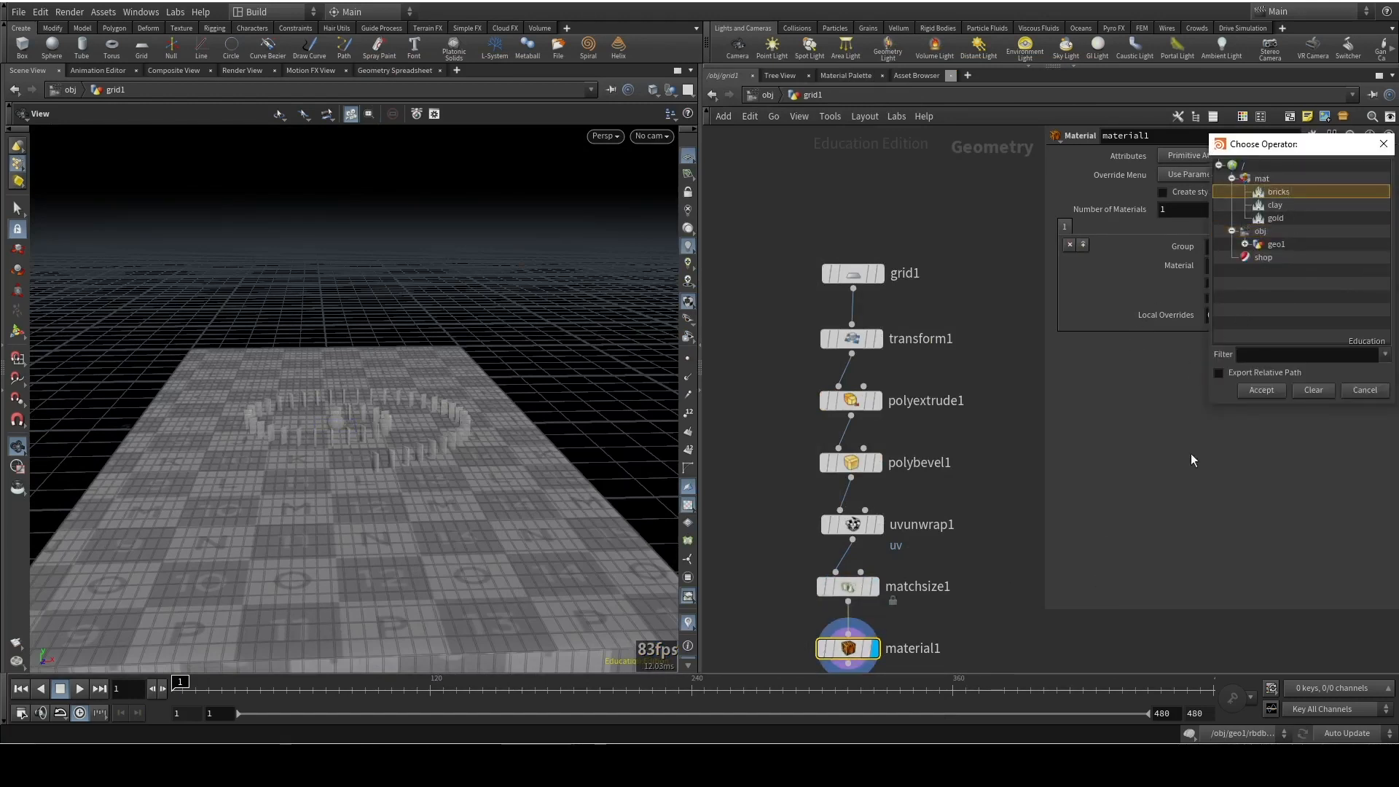
left_click(1265, 391)
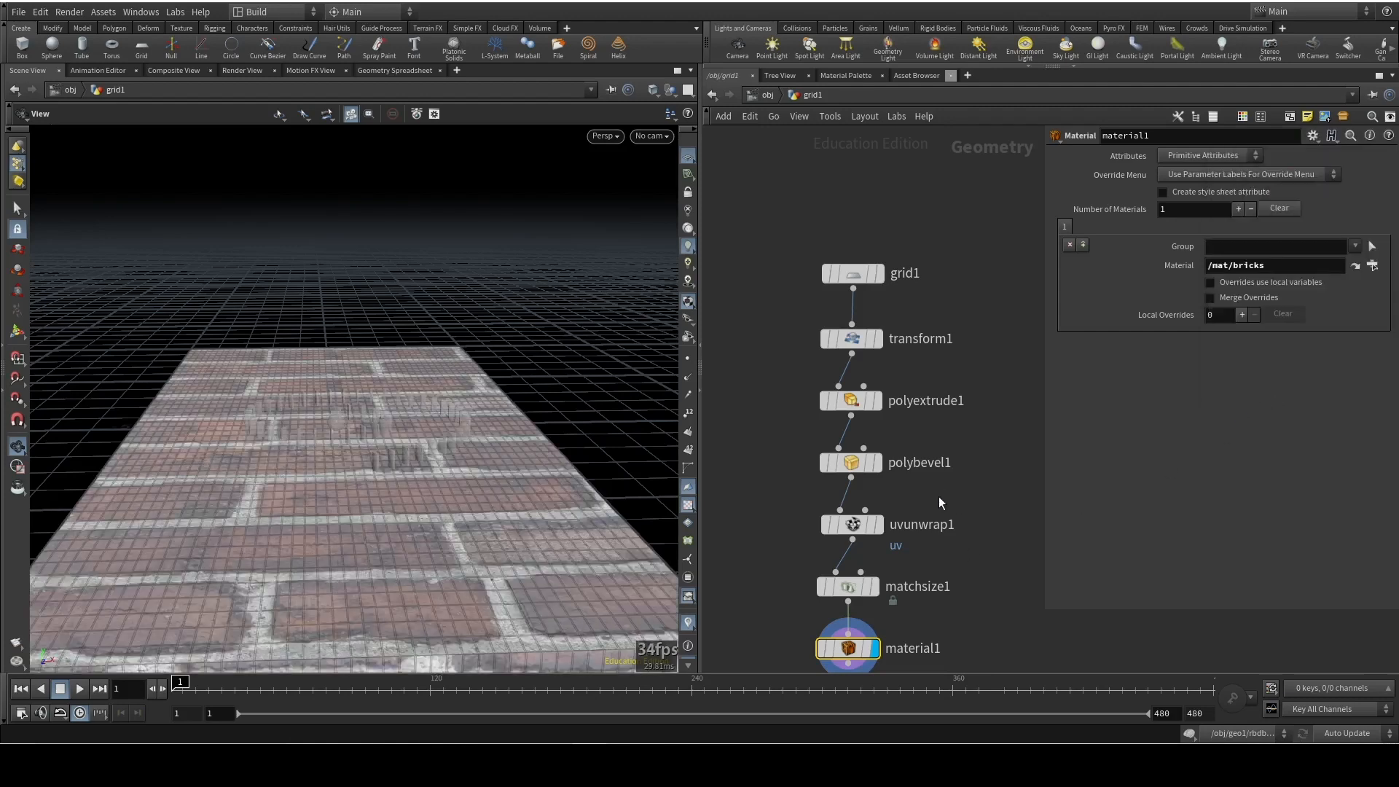
Inside geo1, assign /mat/clay to the dominoes' material2 node and return the display to rbdio1
key("u")
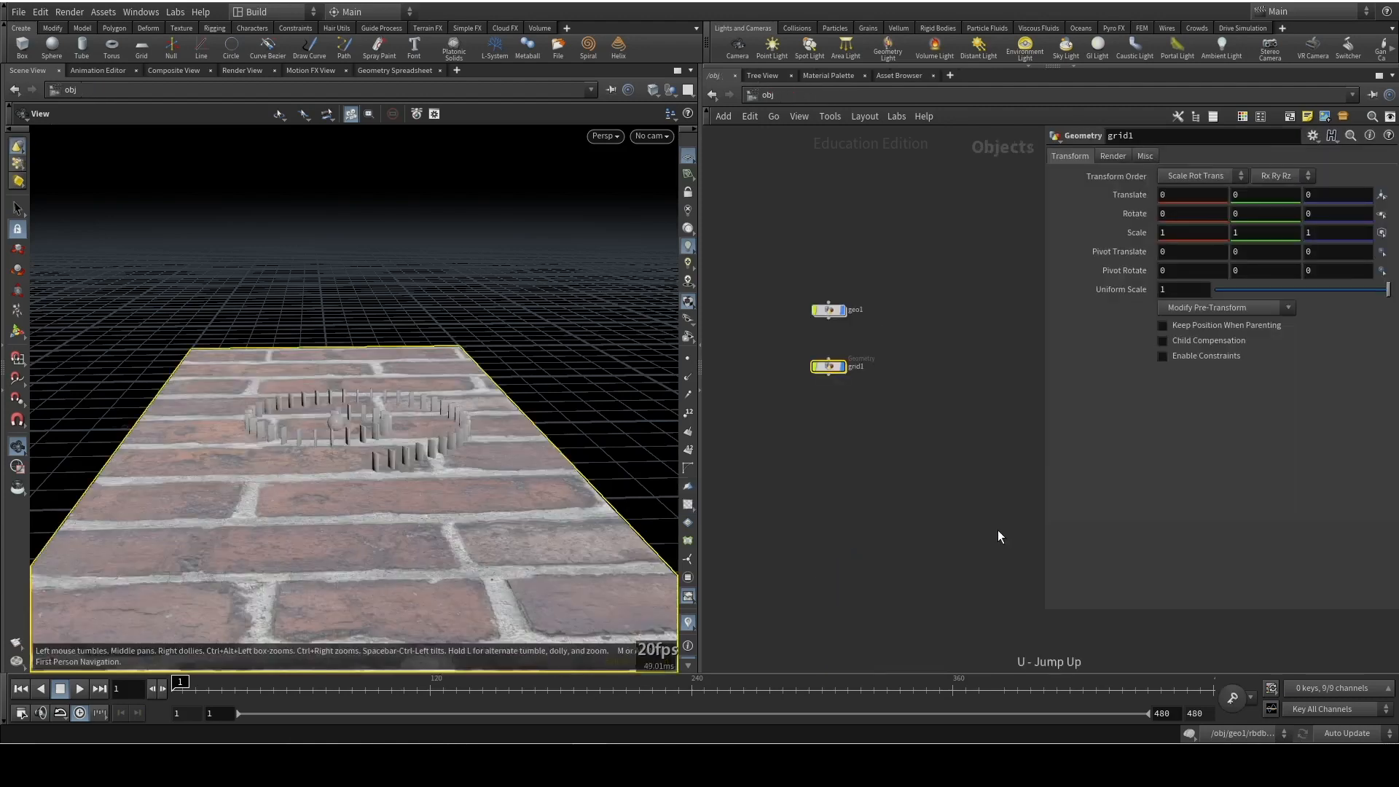
double_click(833, 312)
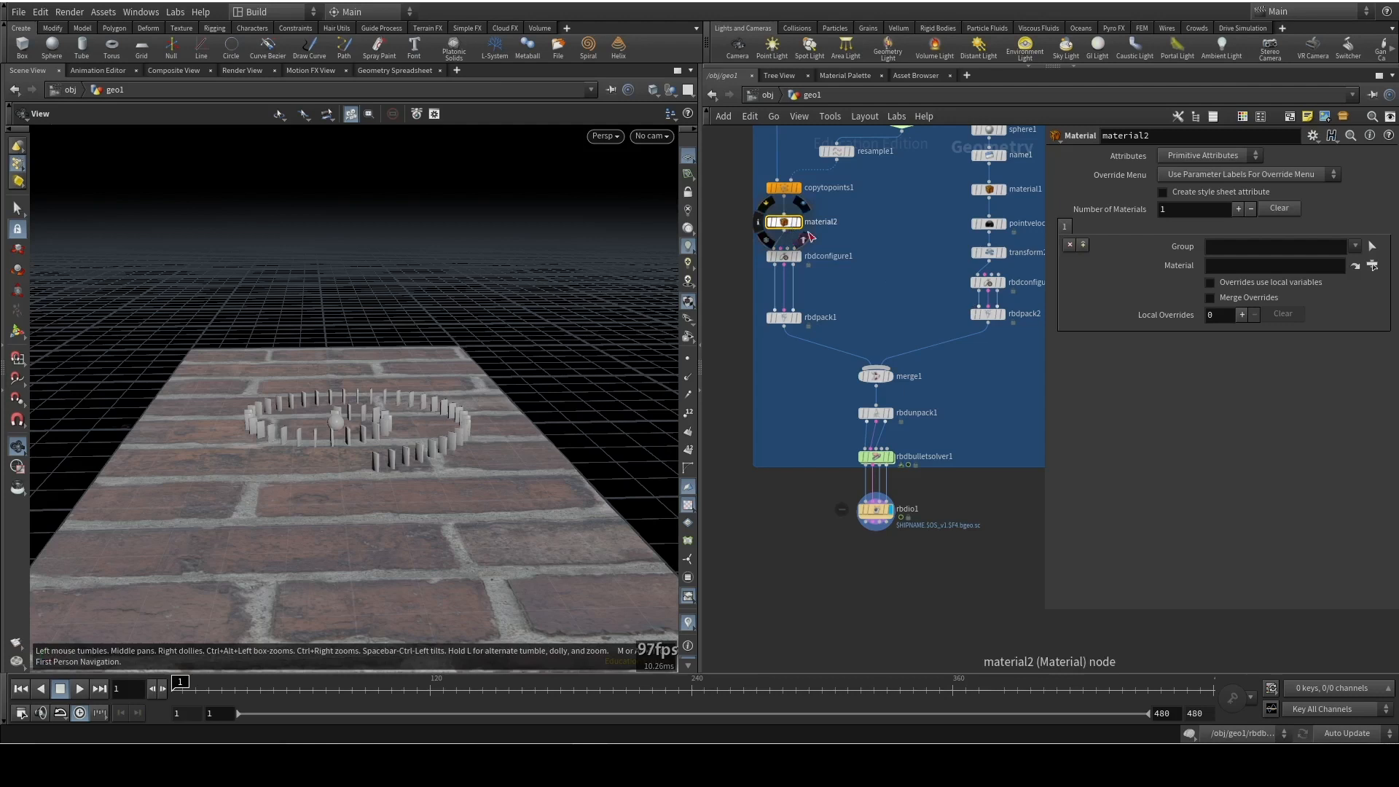
left_click(1373, 265)
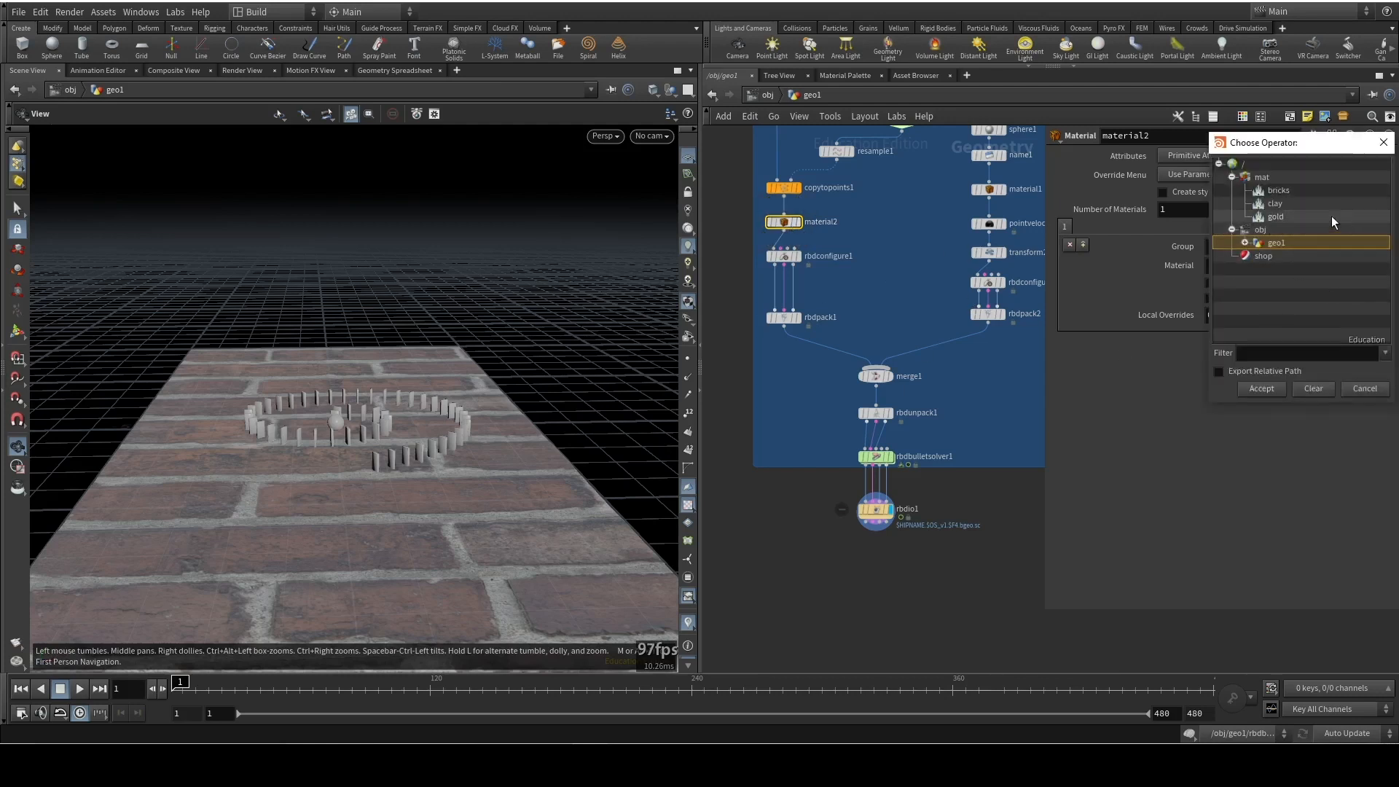
left_click(1285, 203)
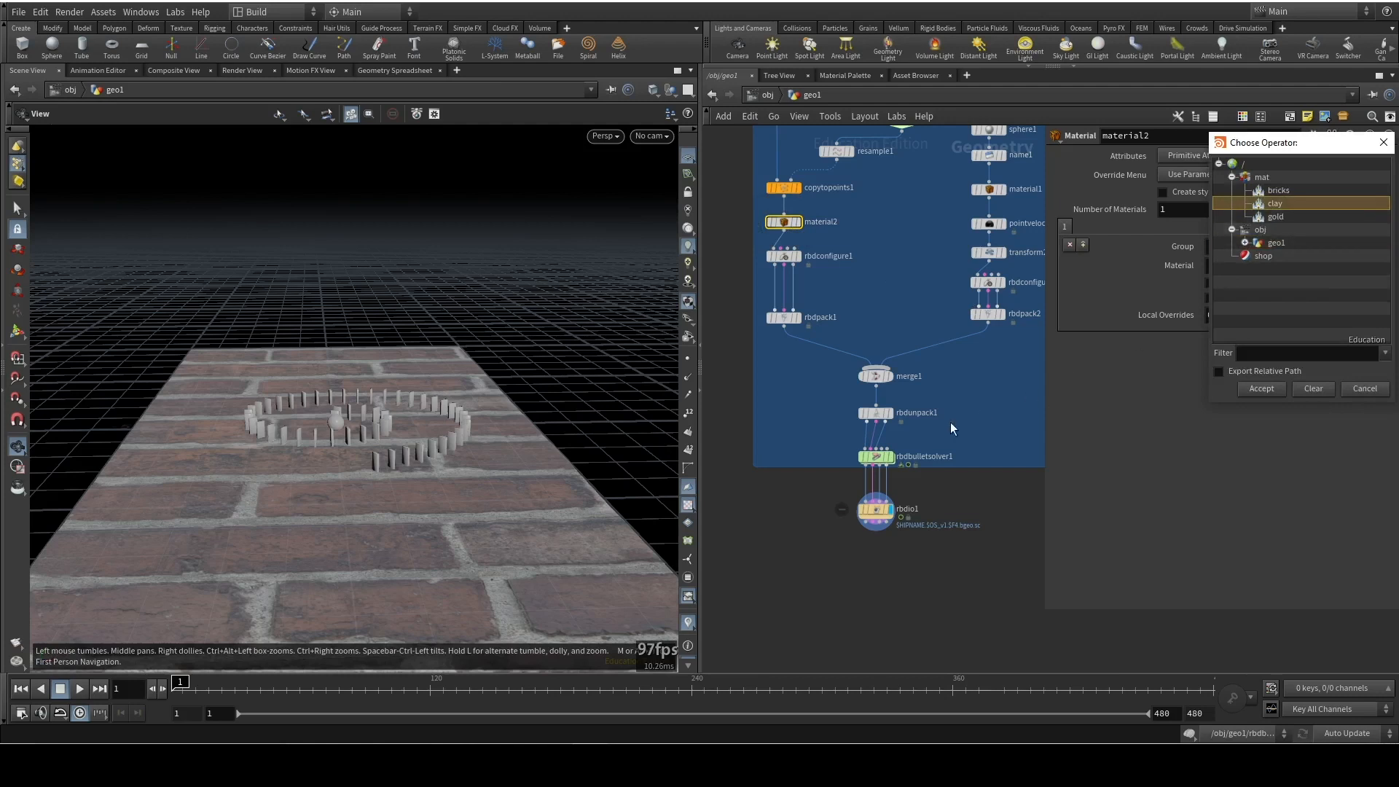
left_click(1261, 388)
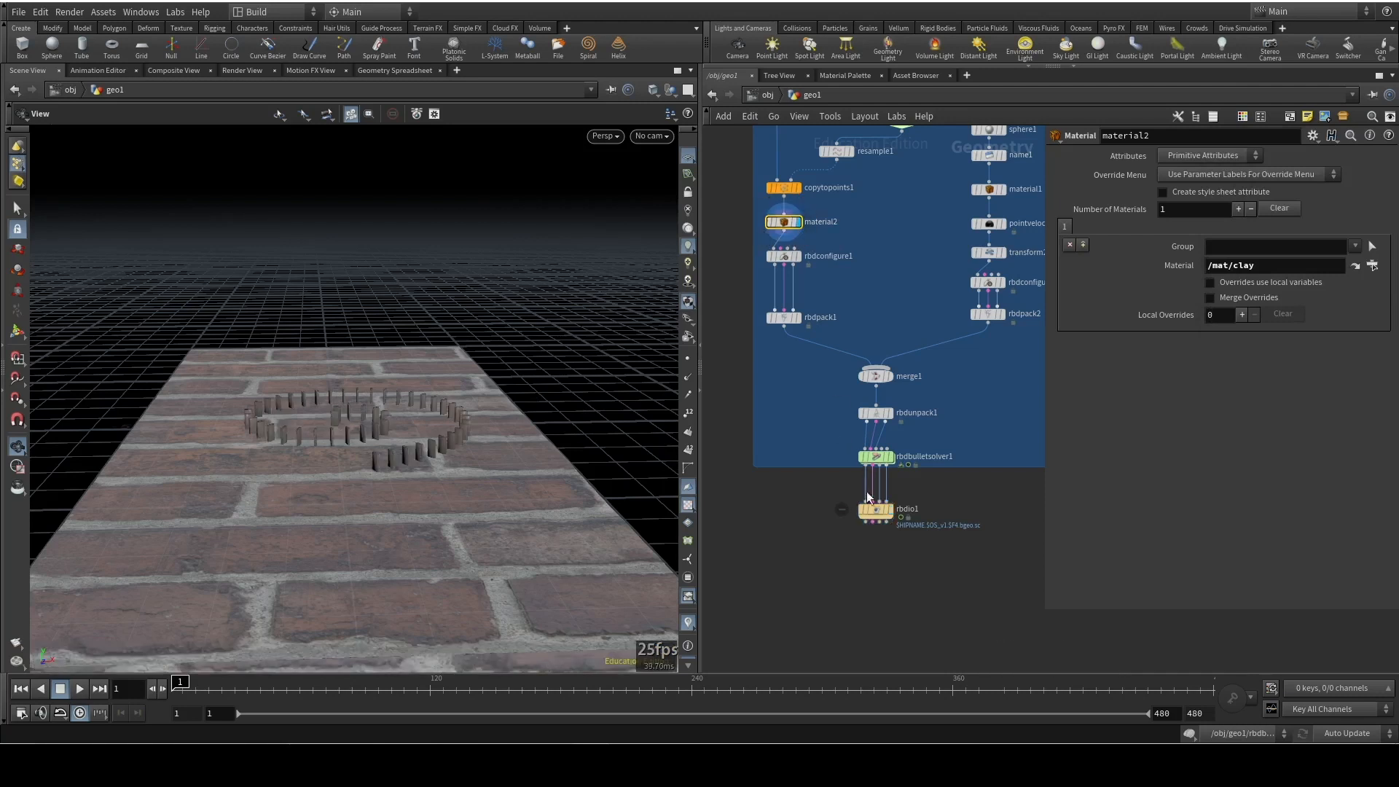
left_click(889, 510)
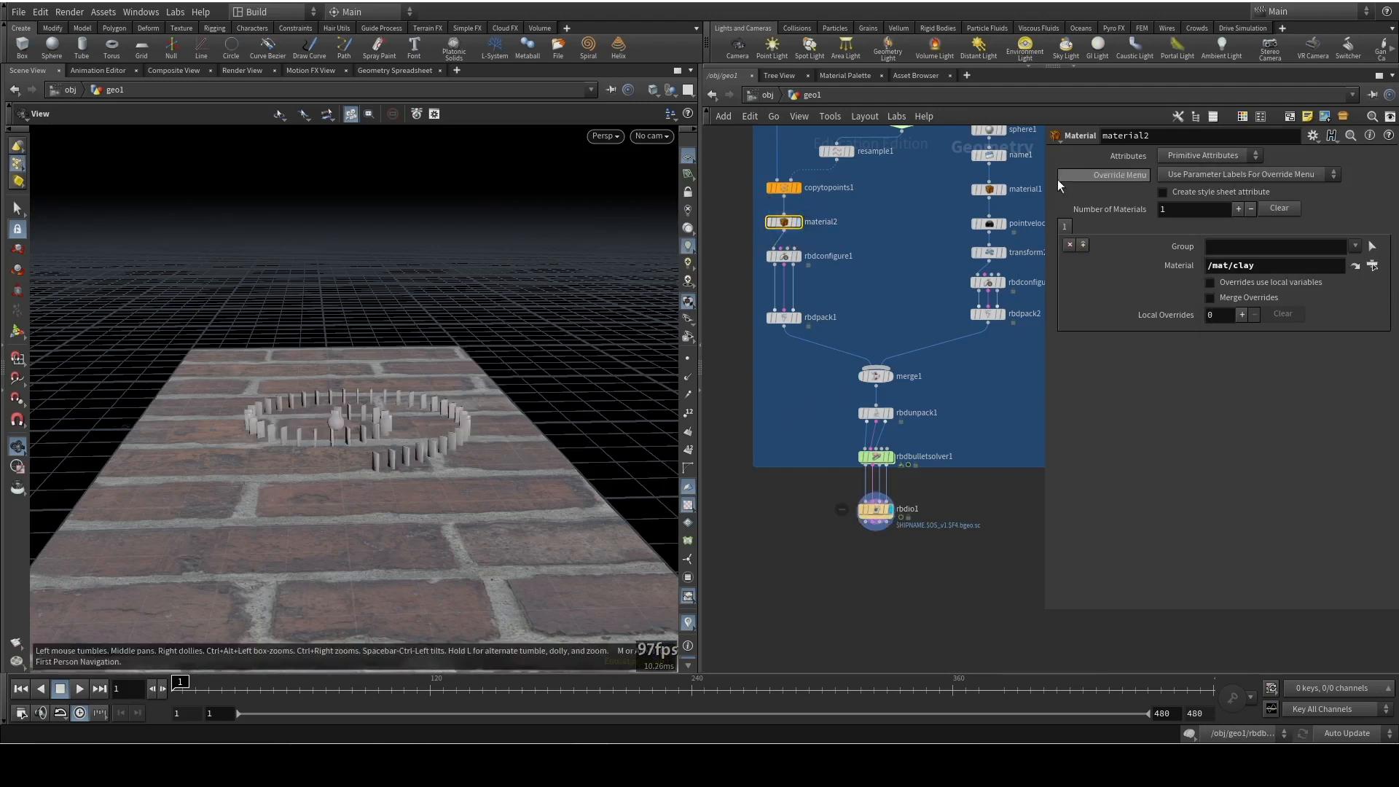
Assign /mat/gold to the material1 node in the ball's branch
left_click(990, 190)
left_click(1373, 265)
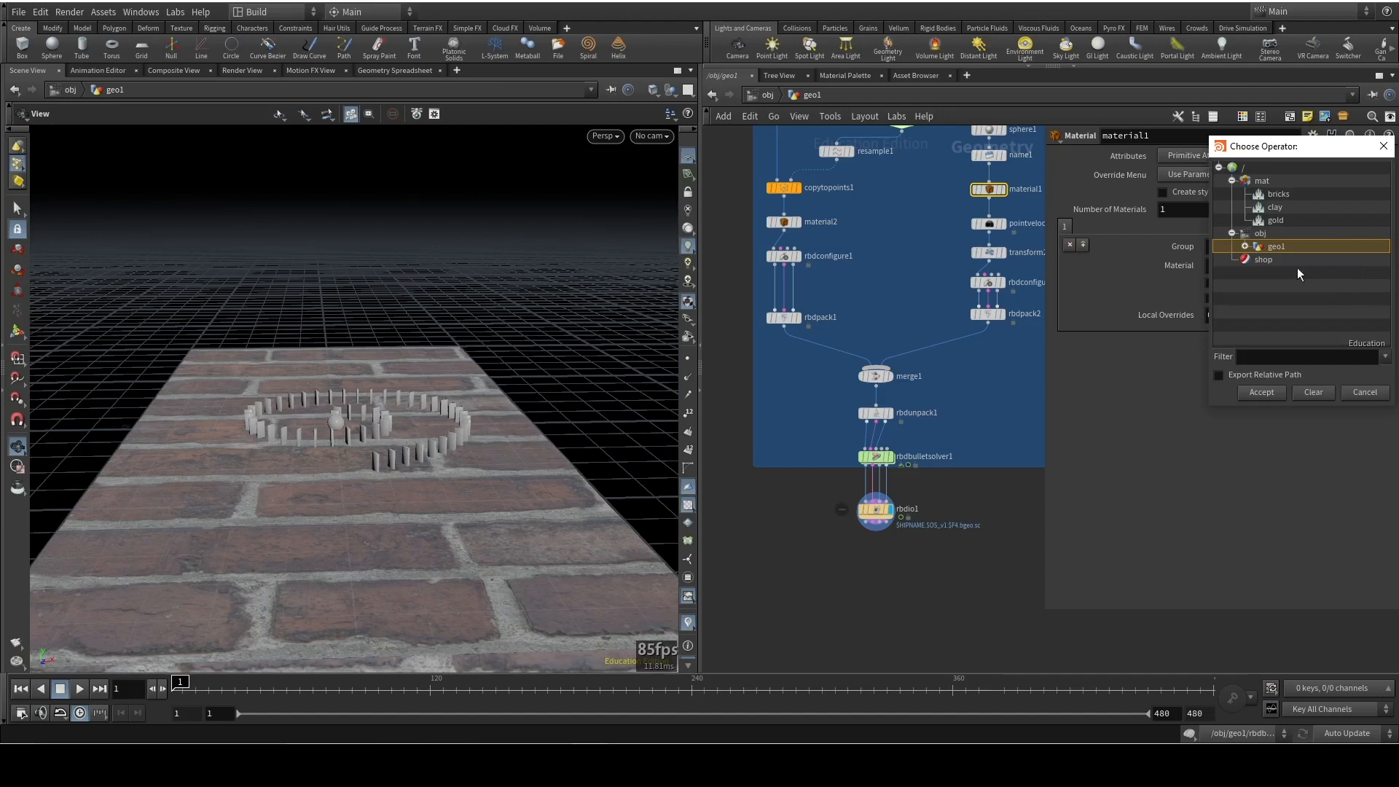
double_click(1275, 220)
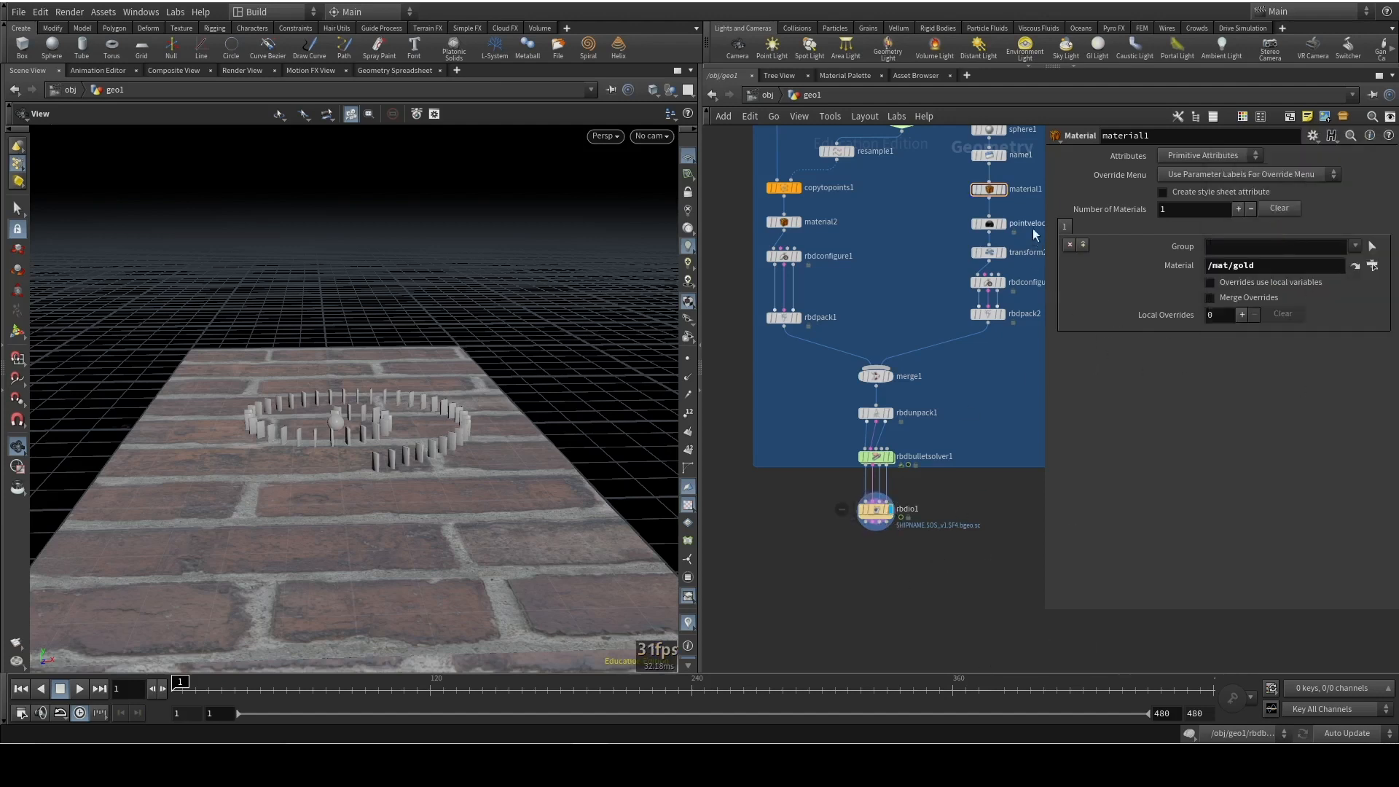
Display the ball's material1 node to check its material, then return the display to rbdio1
left_click(1004, 191)
right_click_drag(337, 390, 417, 257)
left_click(891, 510)
left_click_drag(410, 348, 463, 378)
right_click_drag(463, 379, 444, 503)
left_click_drag(444, 503, 527, 391)
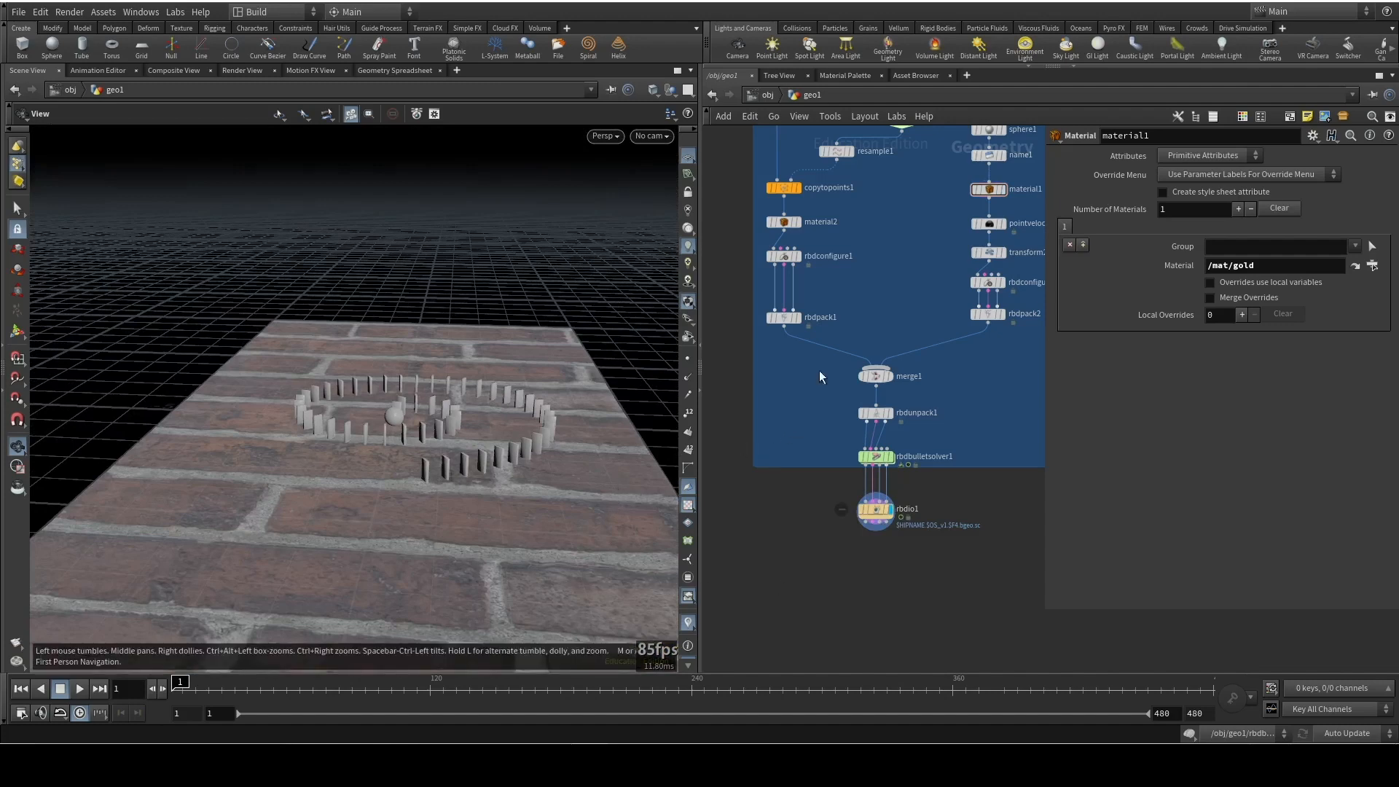
Add an environment light to the scene
left_click(1025, 48)
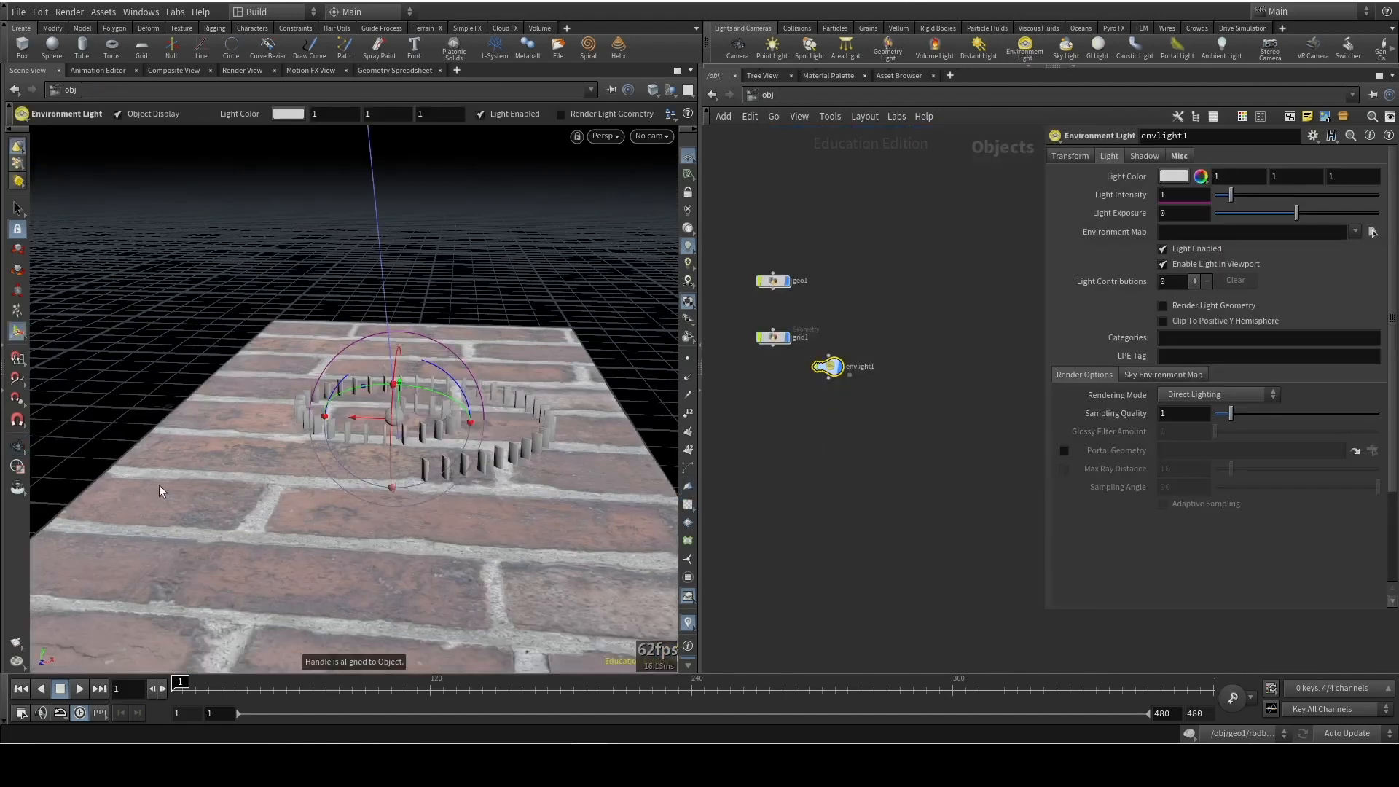
left_click_drag(408, 342, 503, 445)
left_click_drag(495, 492, 368, 492, "alt")
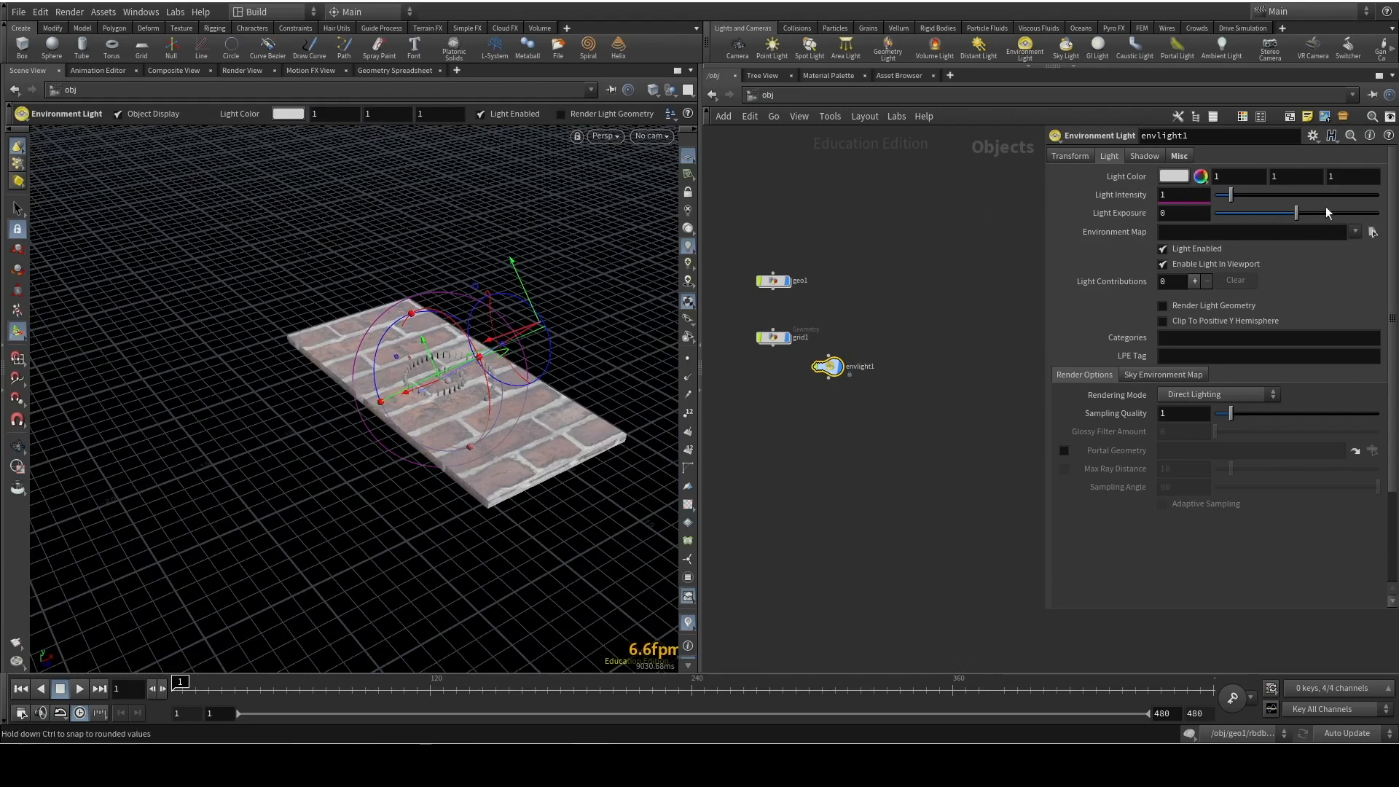
Load HDRIHaven_skylit_garage_2k.rat from $HFS/houdini/pic/hdri/ as the light's environment map
left_click(1370, 232)
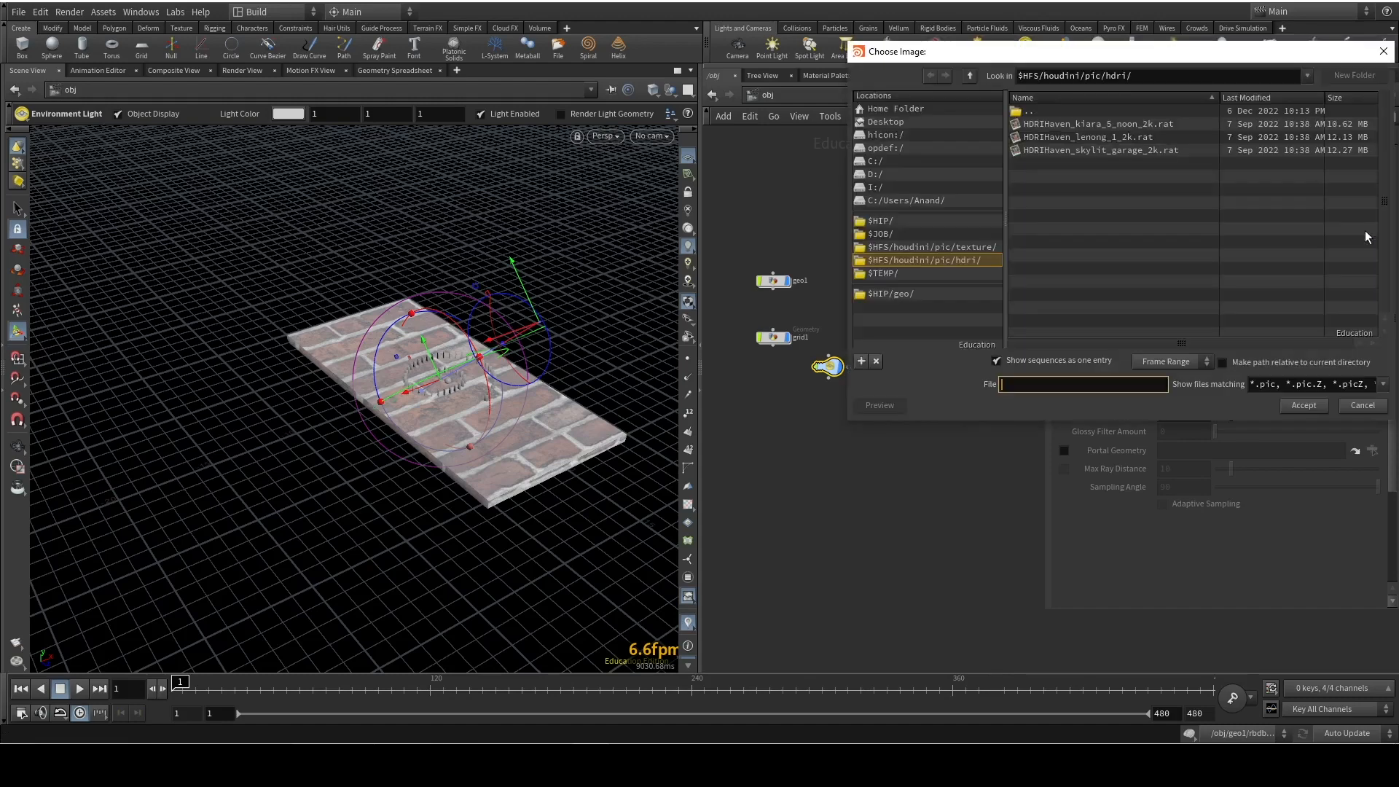
left_click(932, 246)
left_click(880, 220)
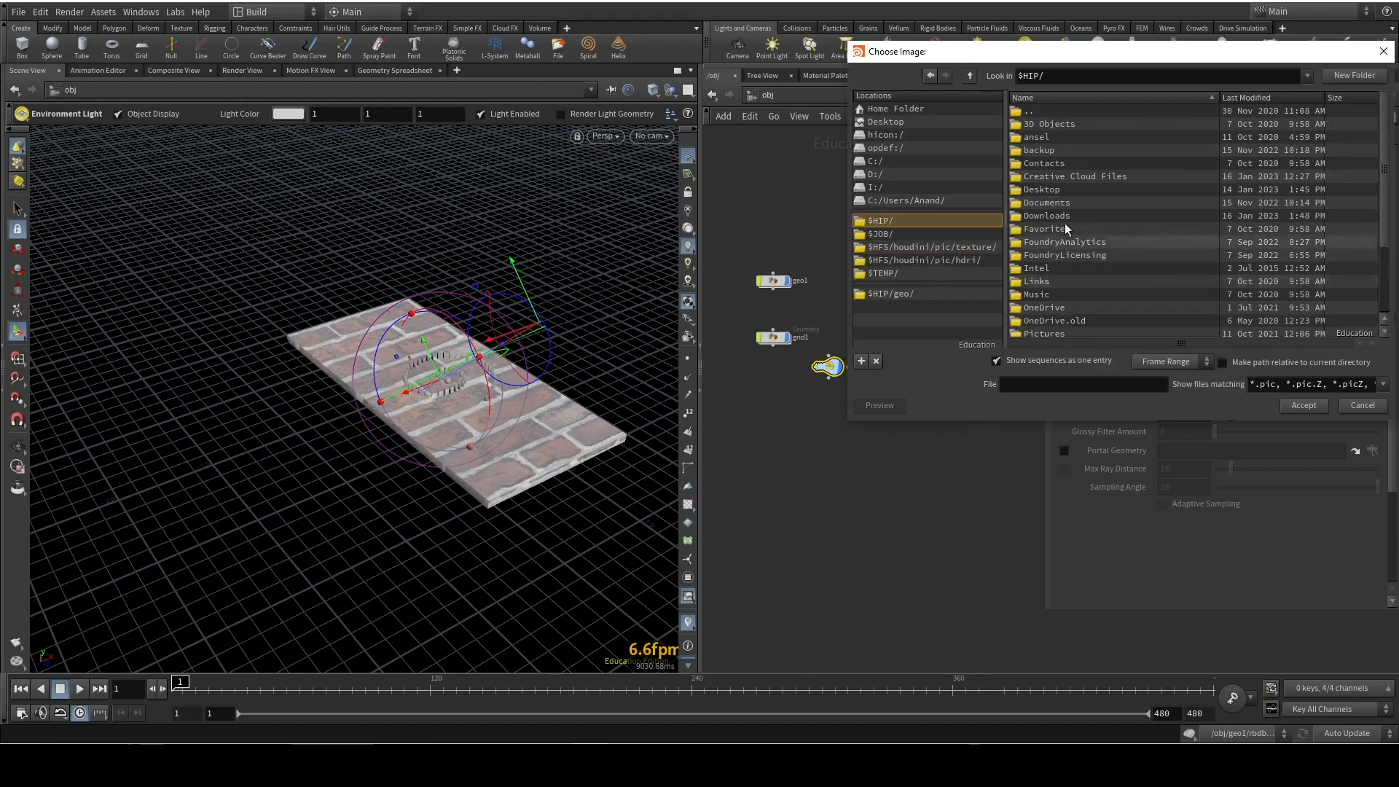
left_click_drag(1160, 59, 907, 141)
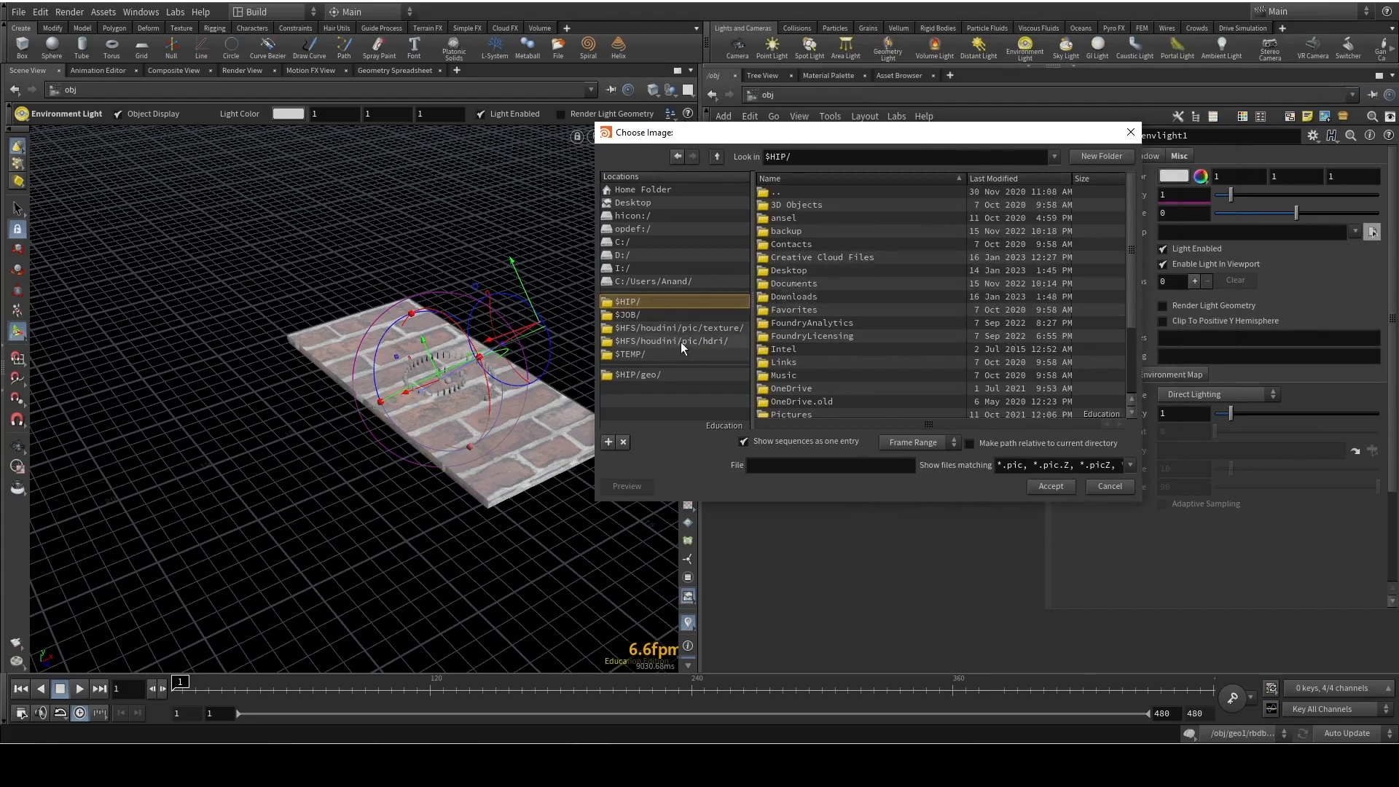
left_click(713, 341)
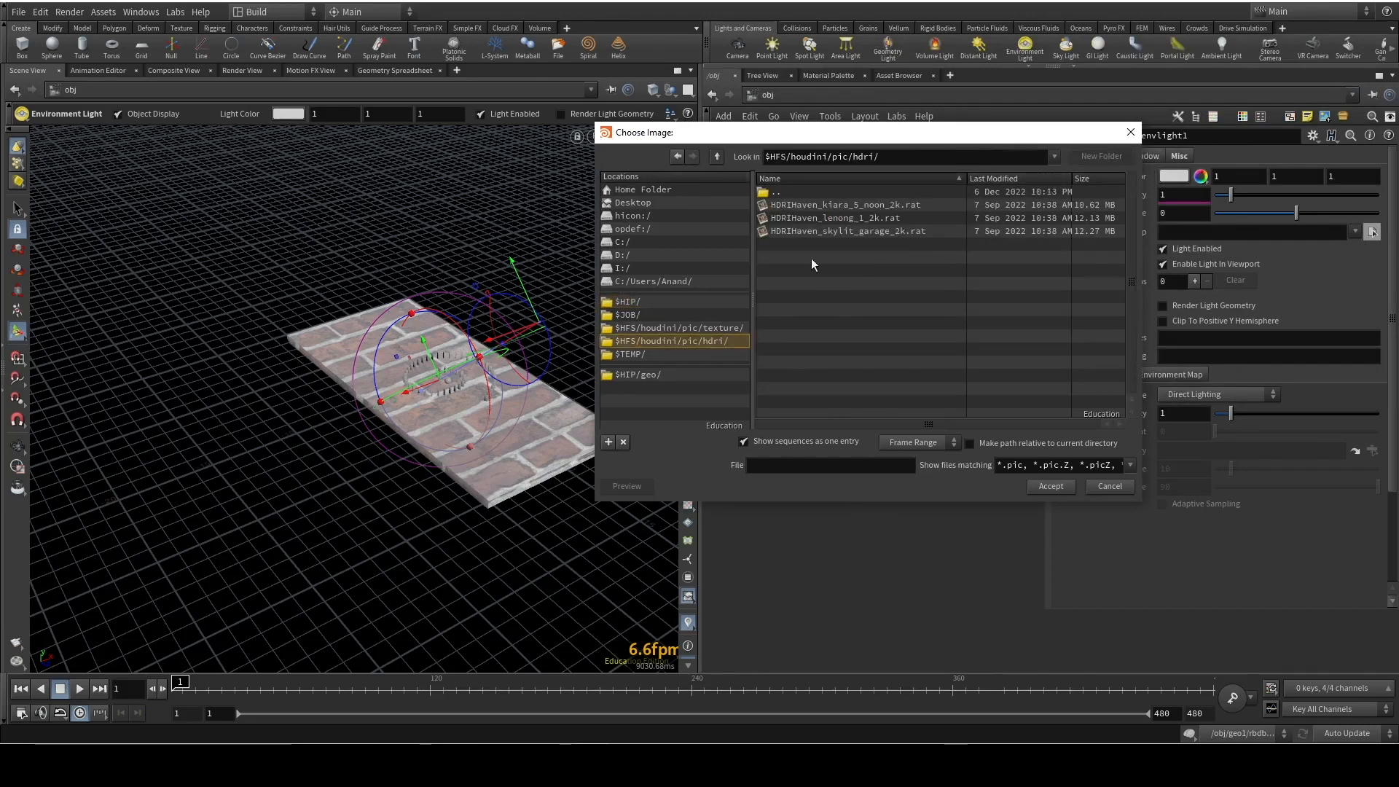
left_click(843, 231)
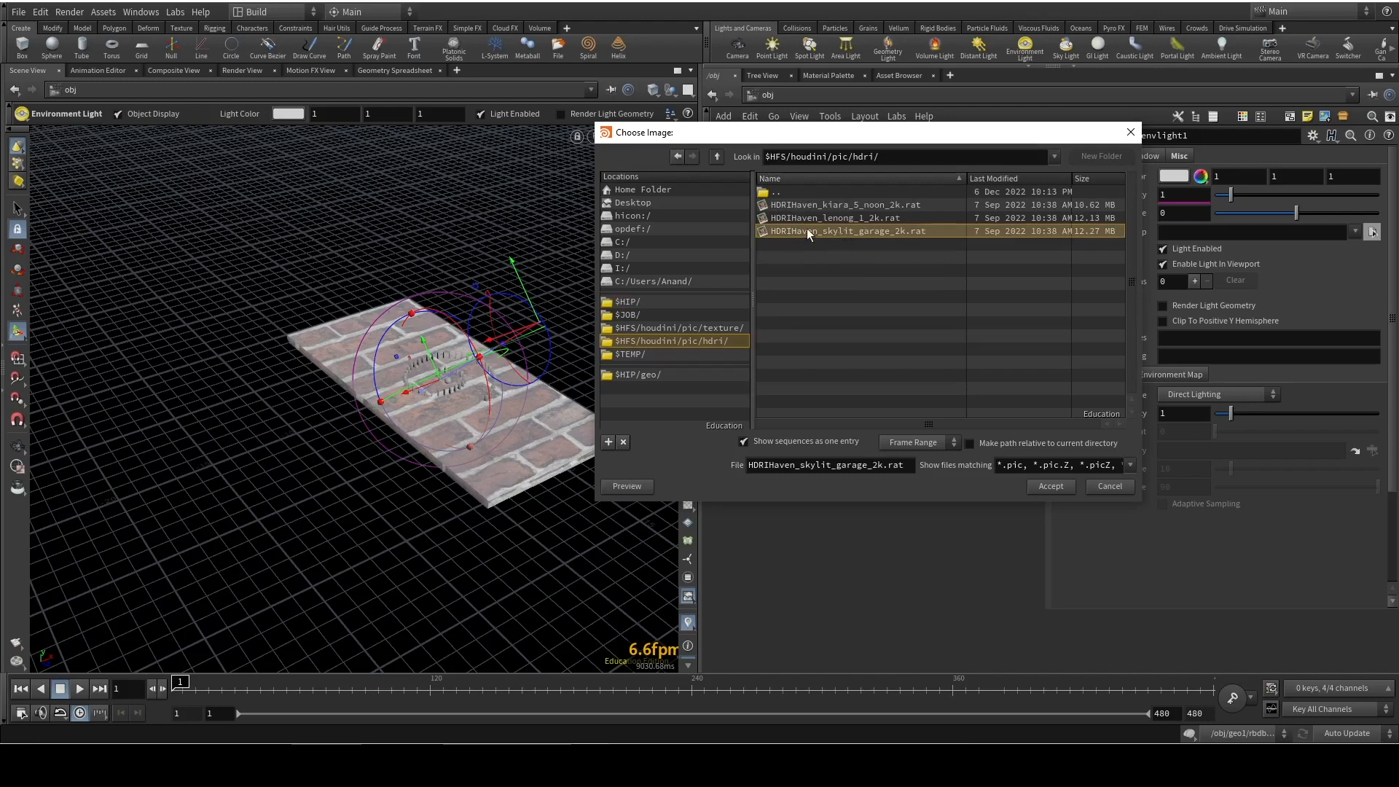
double_click(881, 234)
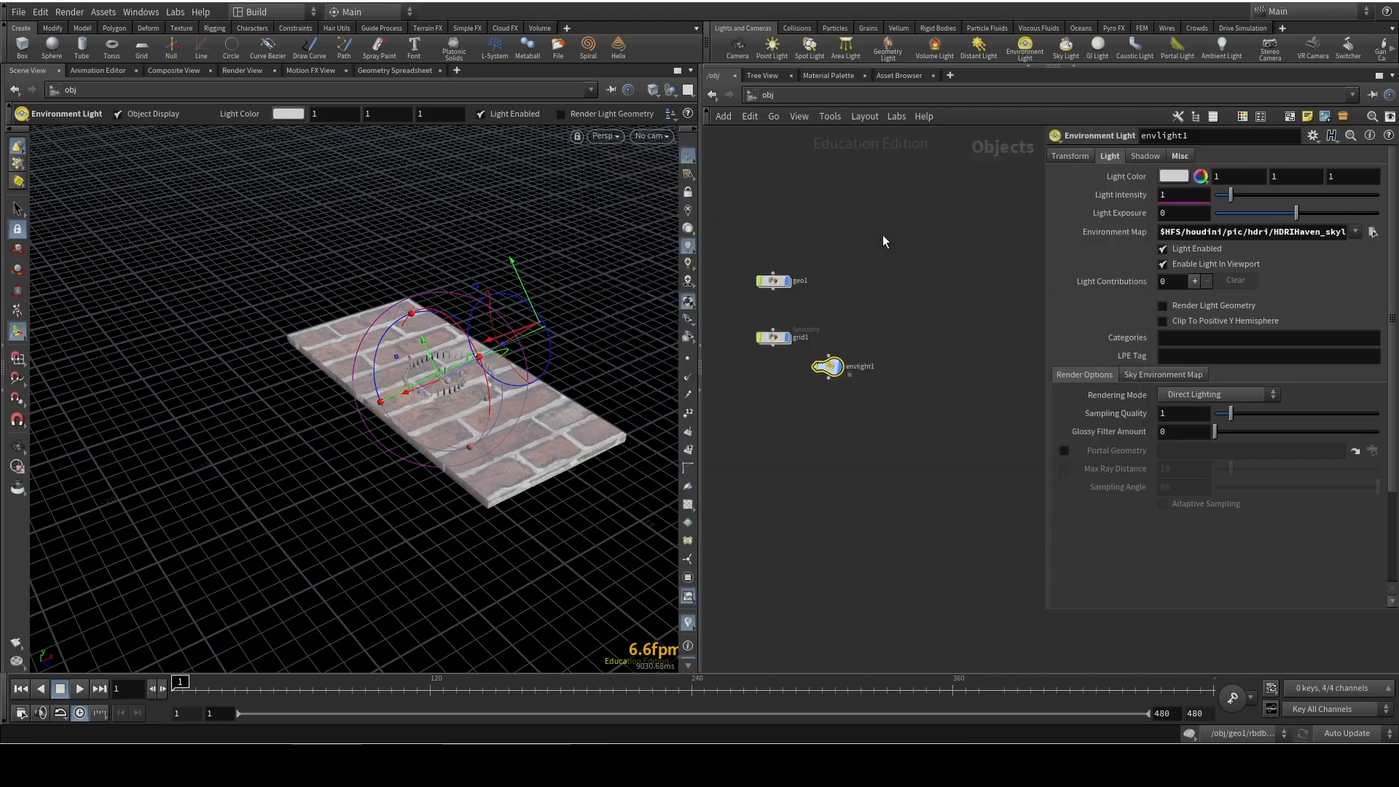
left_click_drag(510, 401, 479, 363, "alt")
Inside grid1, insert a PolyFill node between polybevel1 and uvunwrap1 to close the slab's open underside
double_click(772, 341)
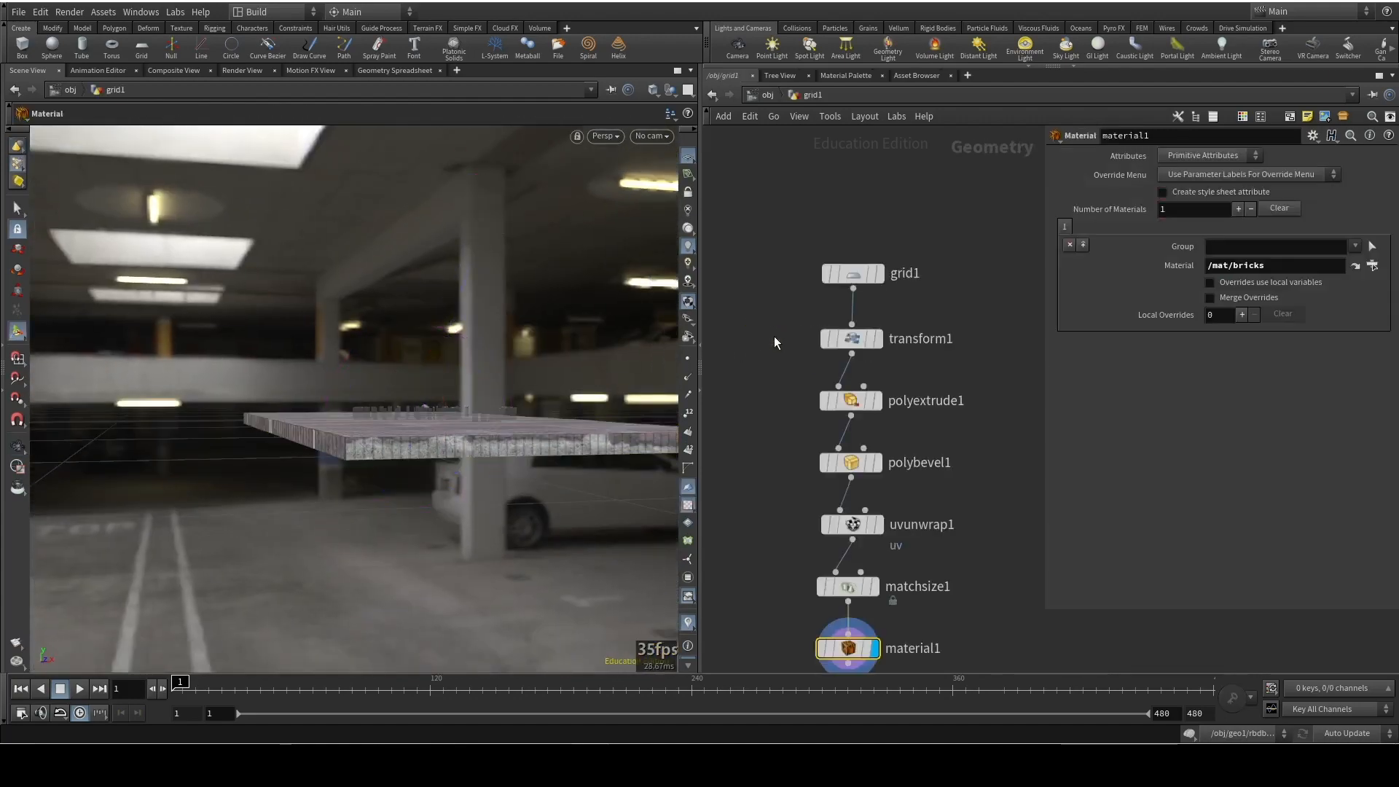
left_click_drag(381, 481, 326, 475, "alt")
middle_click_drag(976, 517, 955, 397)
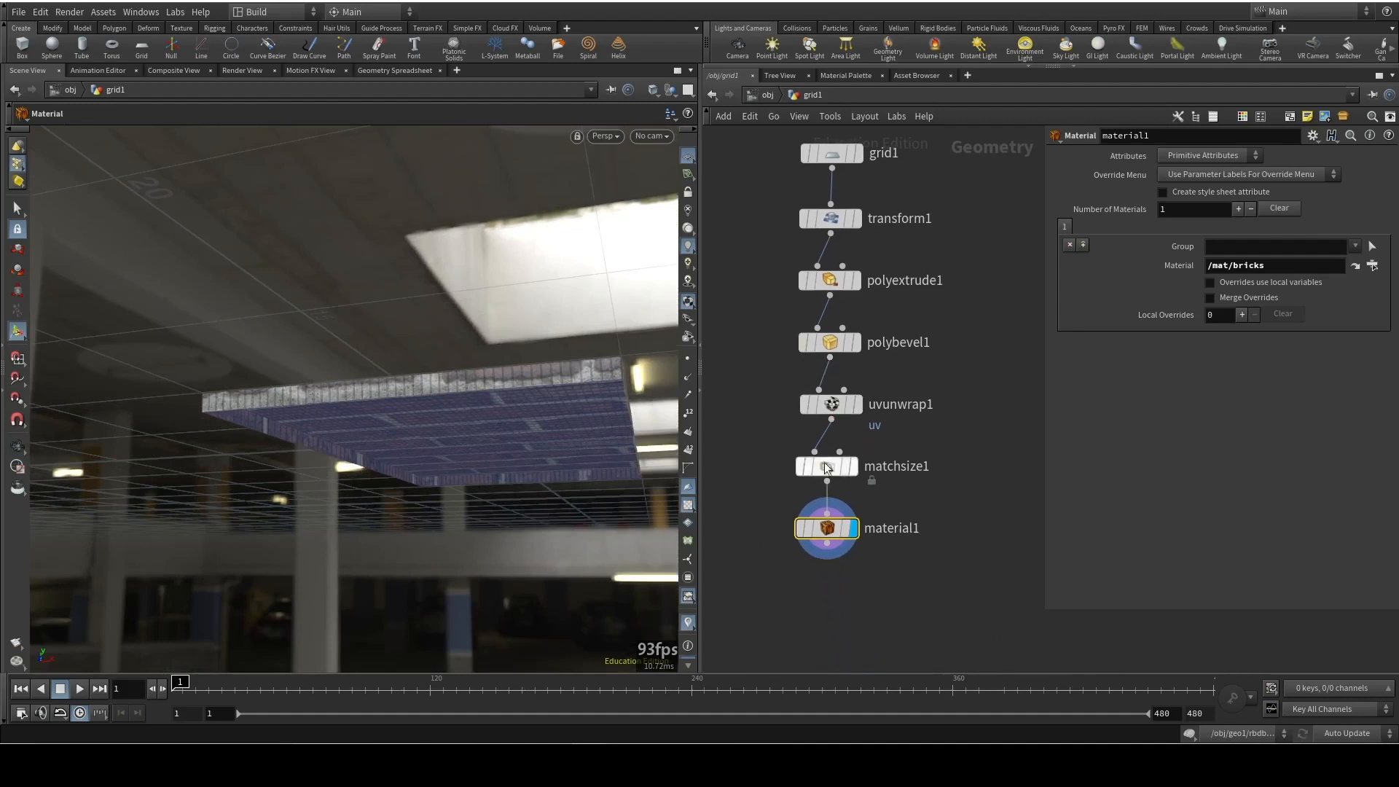
left_click_drag(831, 407, 829, 459, "shift")
key("Tab")
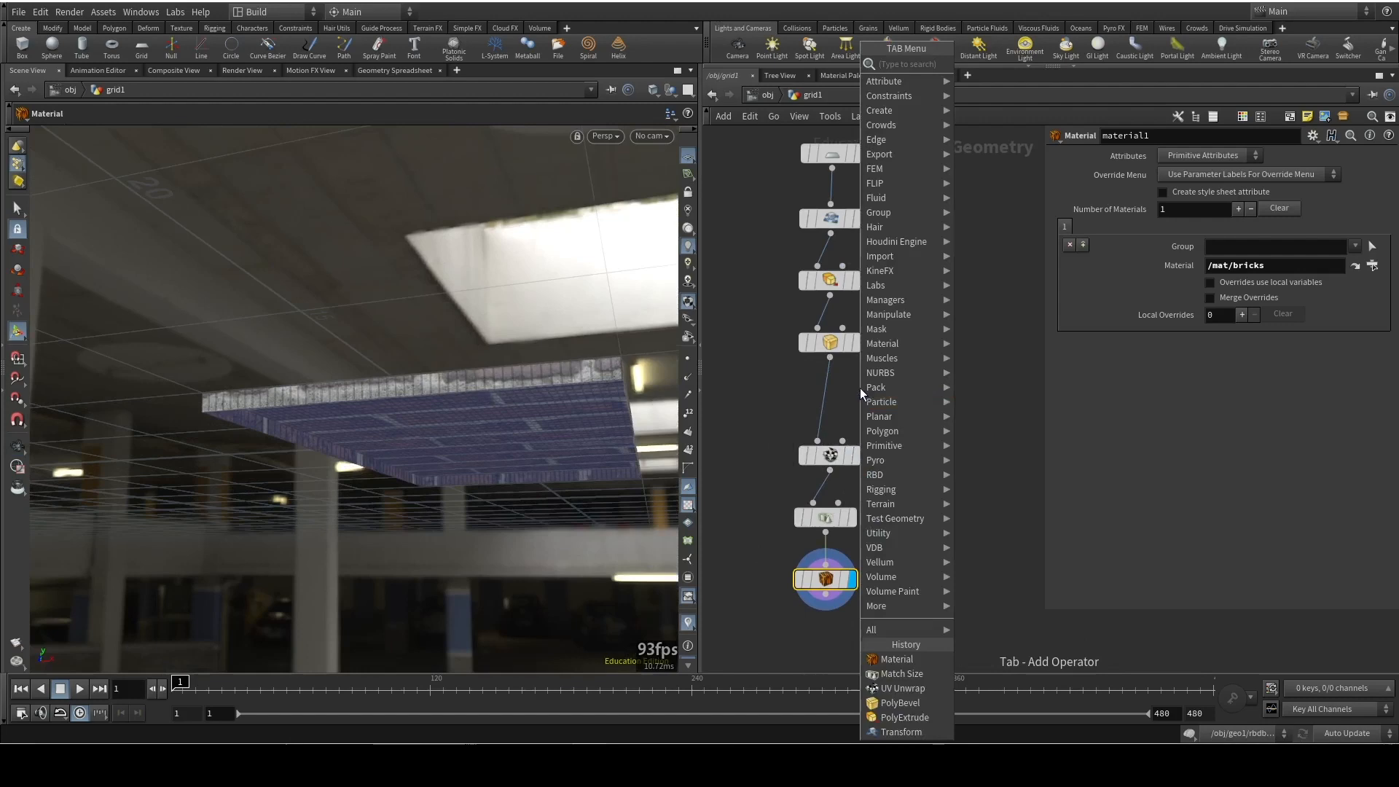
type("polyfill")
key("Return")
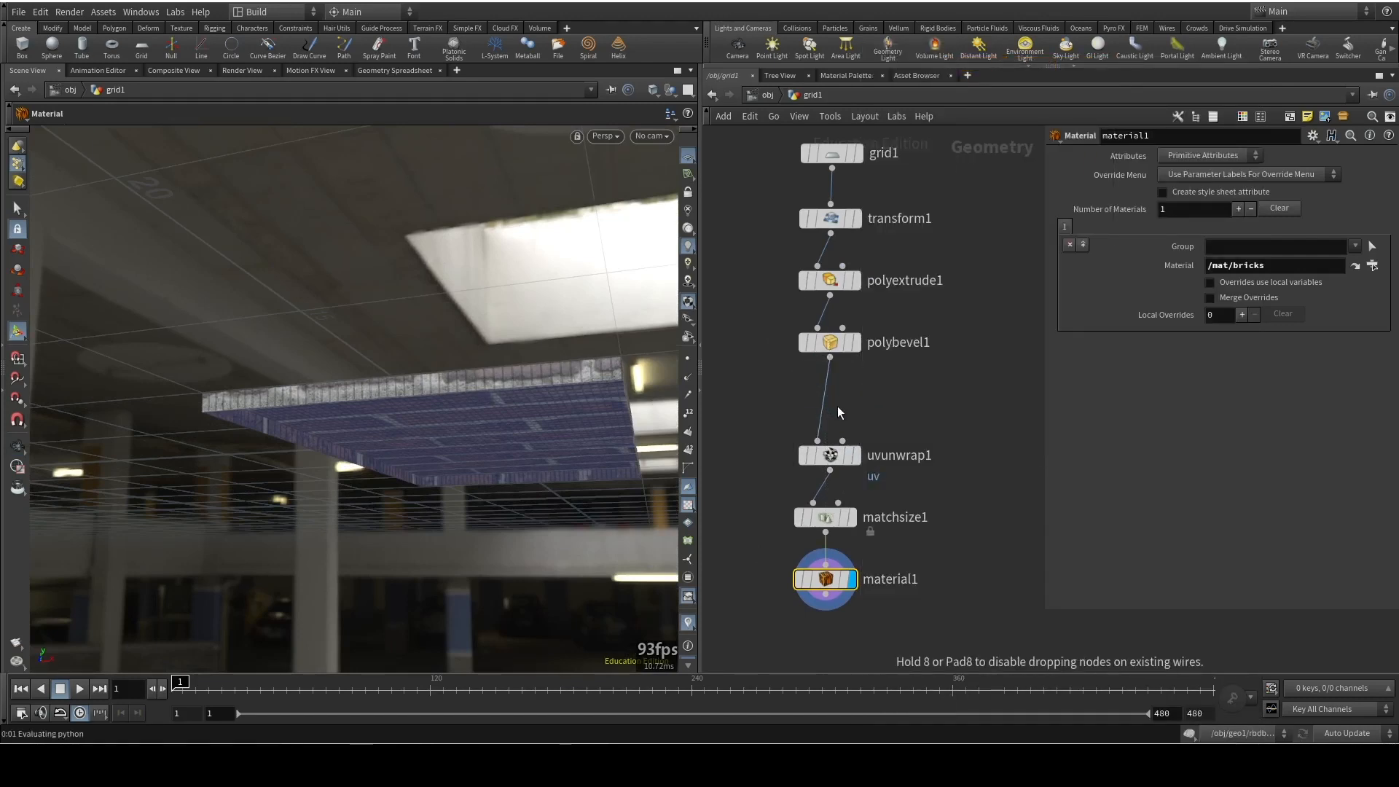
left_click(837, 406)
Set polyfill1's fill mode to Single Polygon
left_click_drag(371, 392, 499, 398, "alt")
left_click(1211, 174)
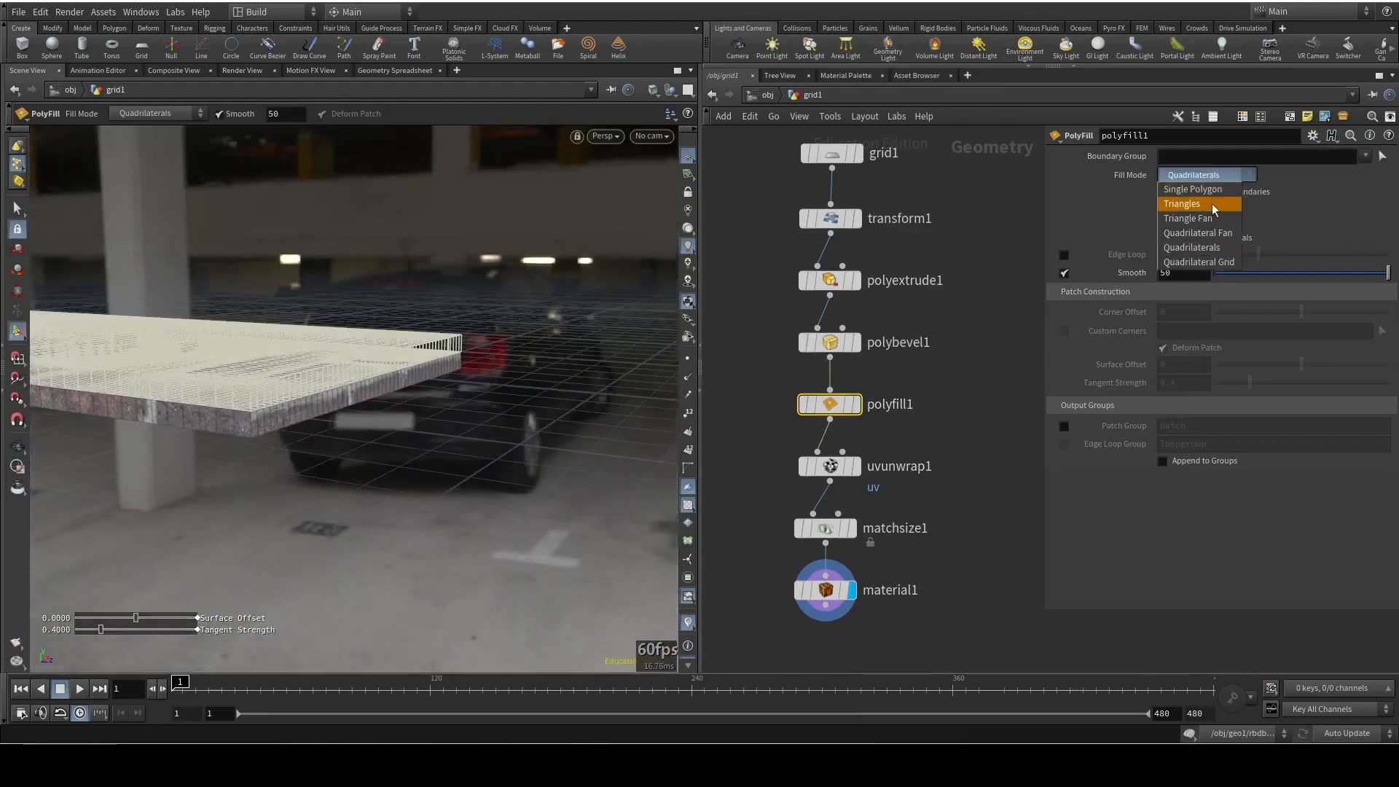
left_click(1168, 213)
left_click_drag(489, 397, 500, 448, "alt")
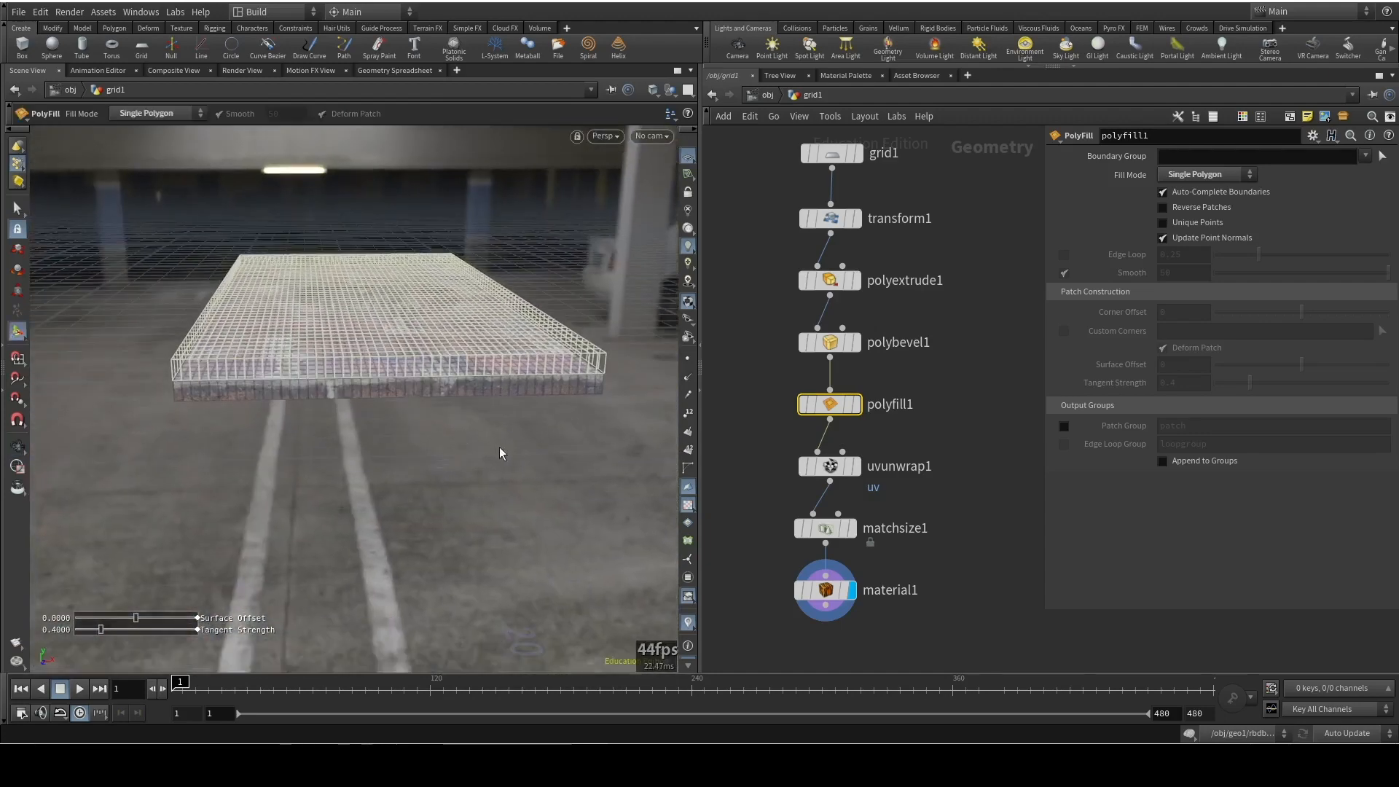
Display polyfill1 to inspect the closed slab, then return the display to material1
left_click(853, 406)
left_click_drag(437, 393, 470, 357, "alt")
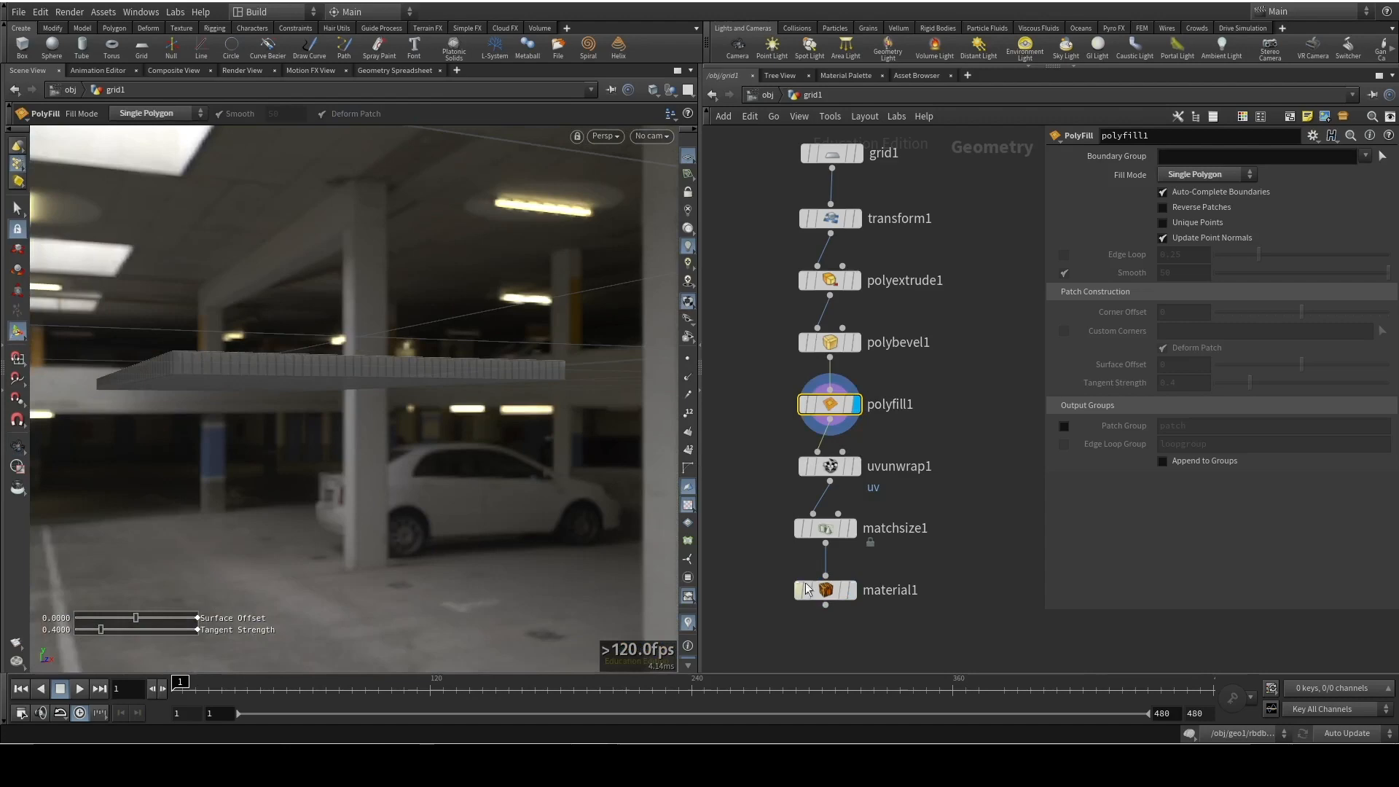
left_click(851, 590)
left_click_drag(408, 414, 313, 435, "alt")
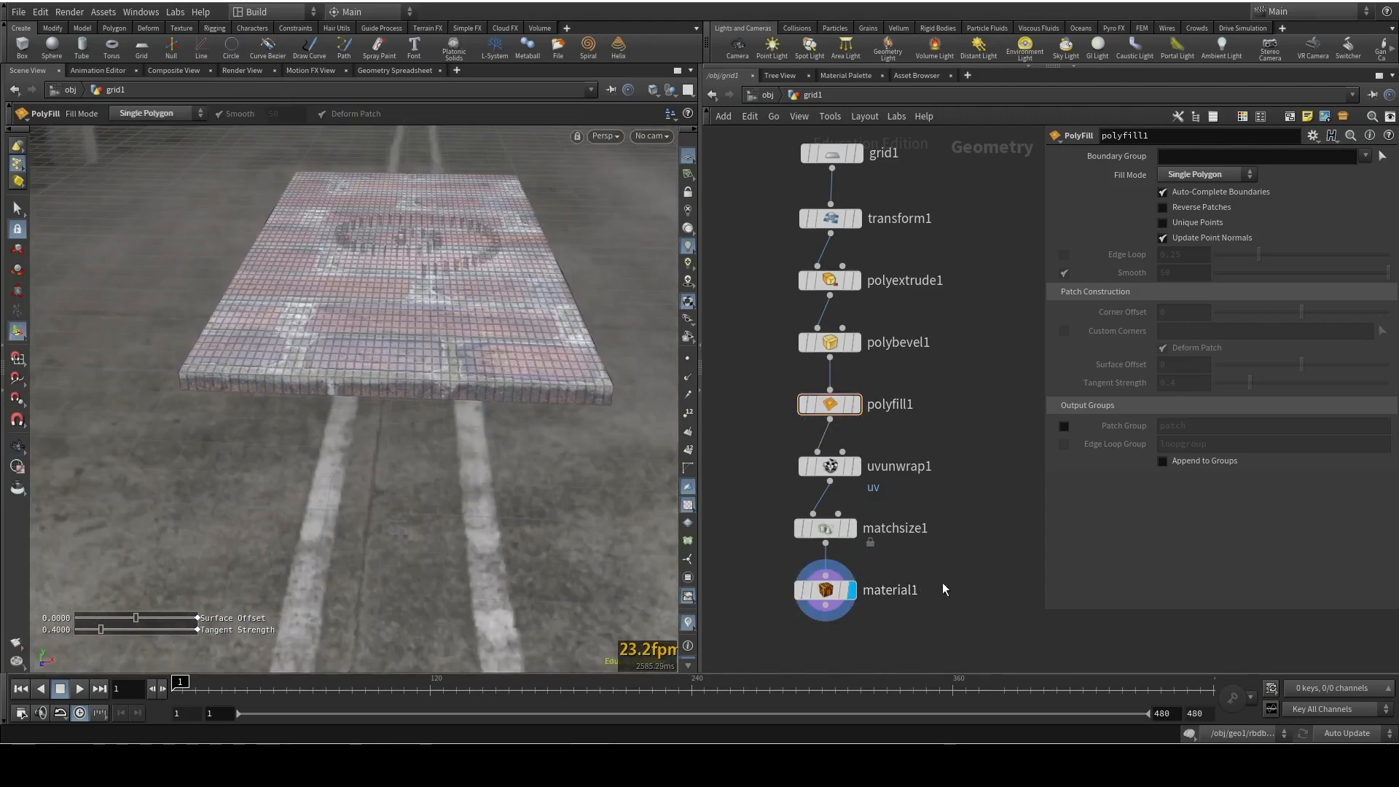
Return to object level, frame the domino spiral from a low angle, and create a camera from the current view
key("u")
left_click_drag(552, 338, 538, 374, "alt")
right_click_drag(537, 375, 512, 114, "alt")
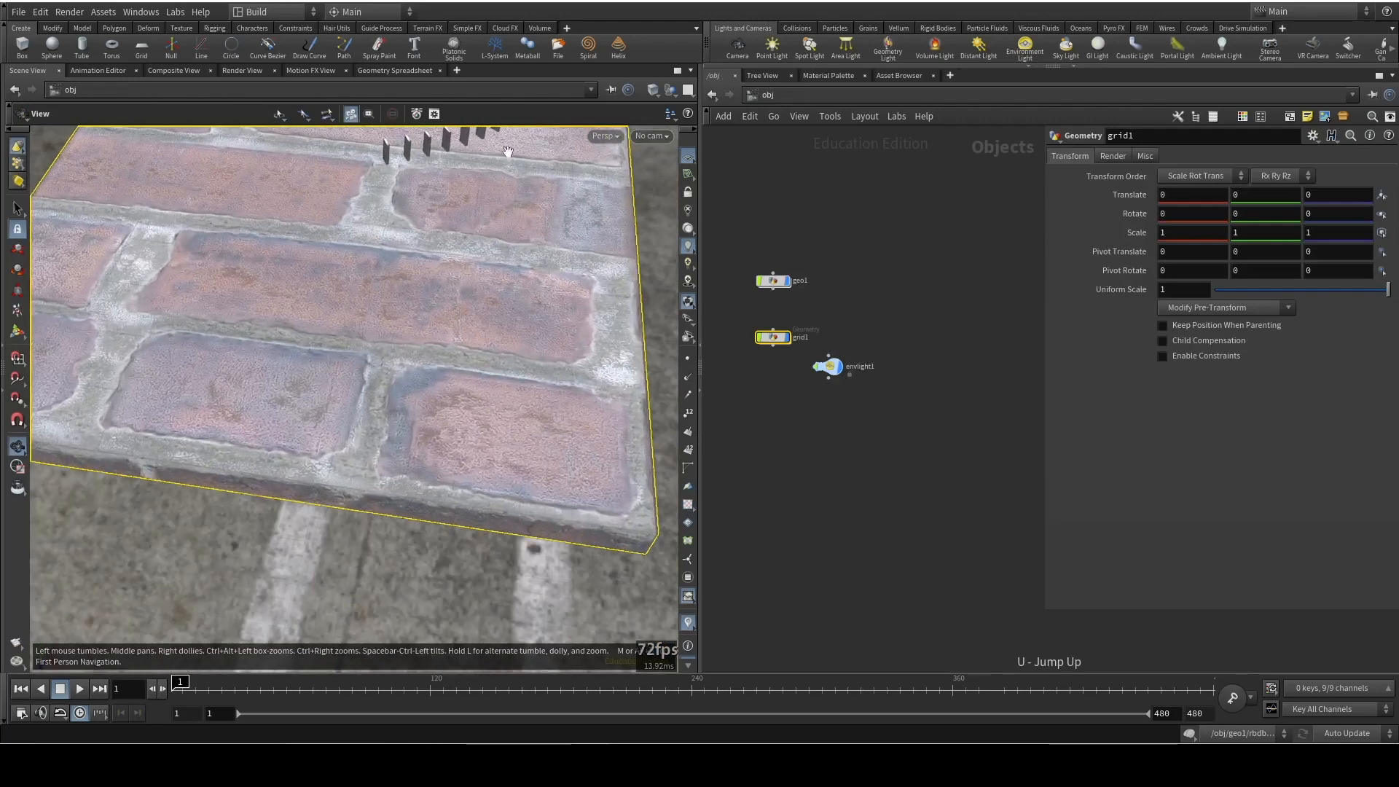
left_click_drag(501, 293, 506, 256, "alt")
middle_click_drag(506, 256, 524, 429, "alt")
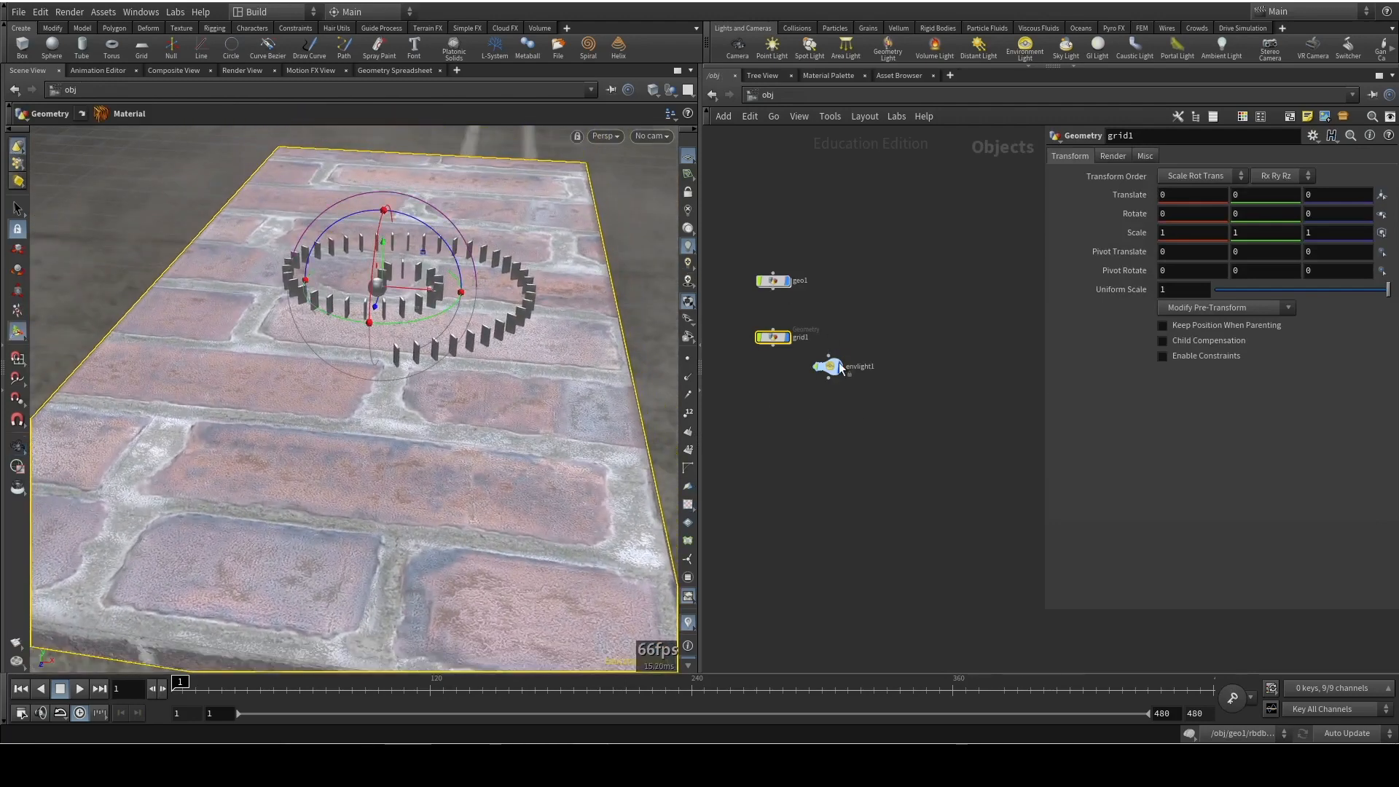
left_click_drag(516, 341, 468, 311, "alt")
middle_click_drag(487, 295, 455, 420, "alt")
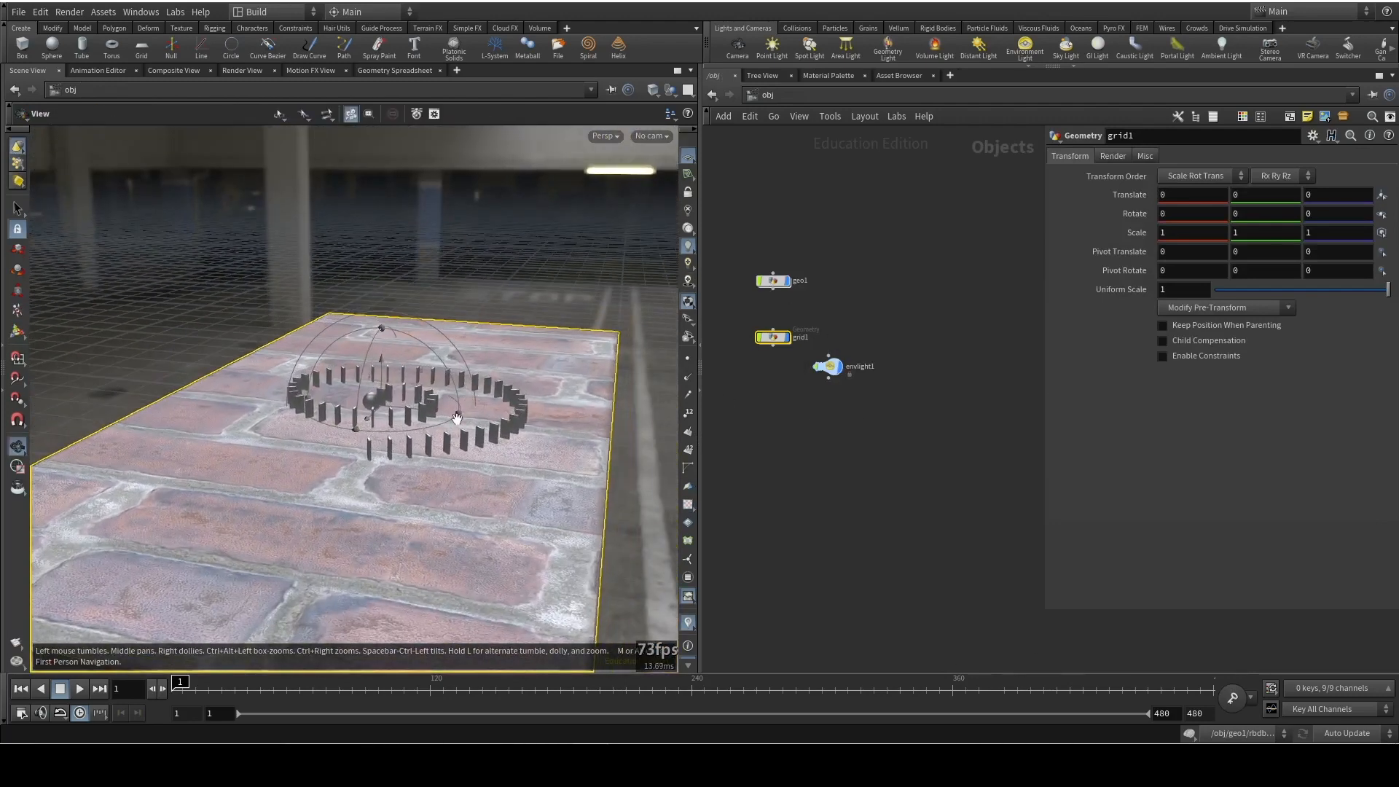
left_click_drag(454, 420, 462, 404, "alt")
right_click_drag(461, 404, 459, 303, "alt")
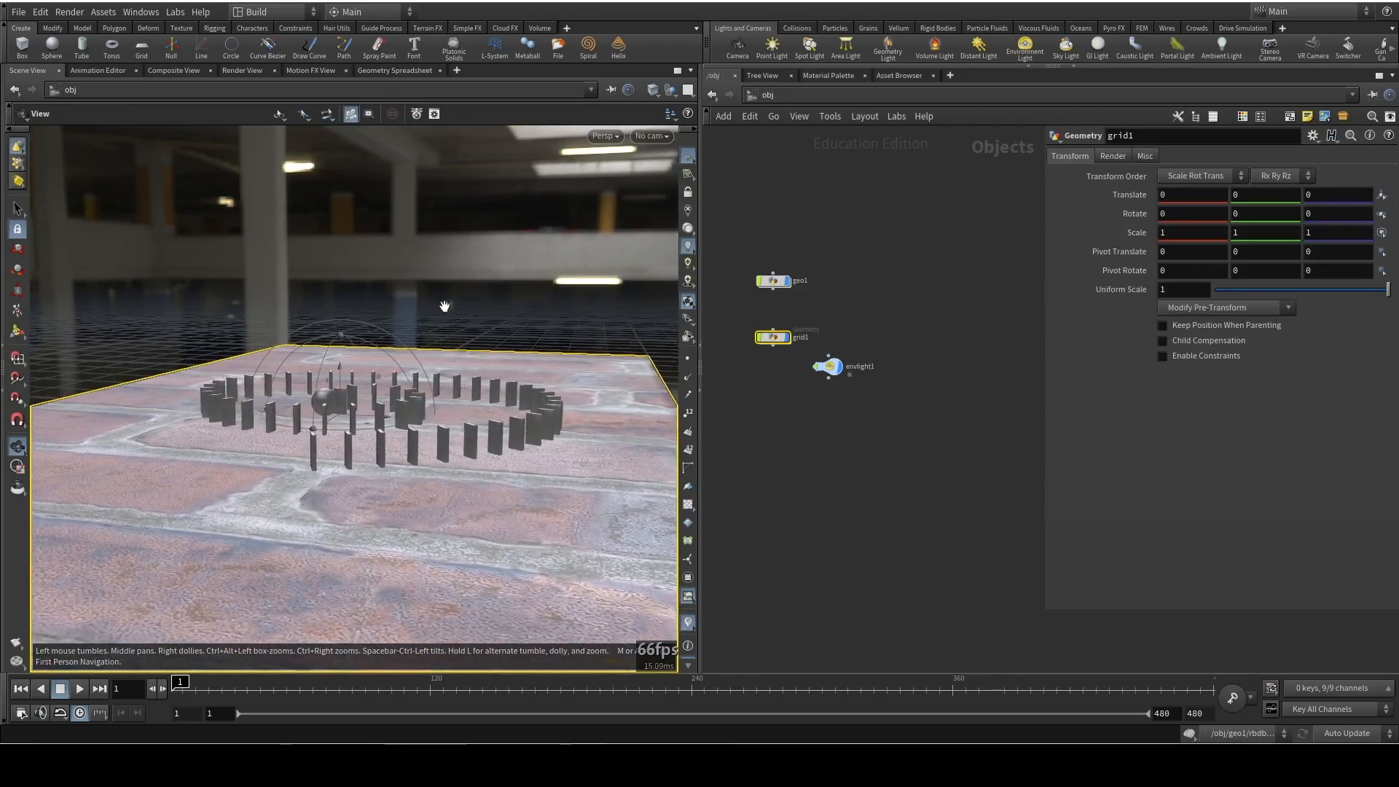
left_click_drag(500, 335, 505, 409, "alt")
key("Return")
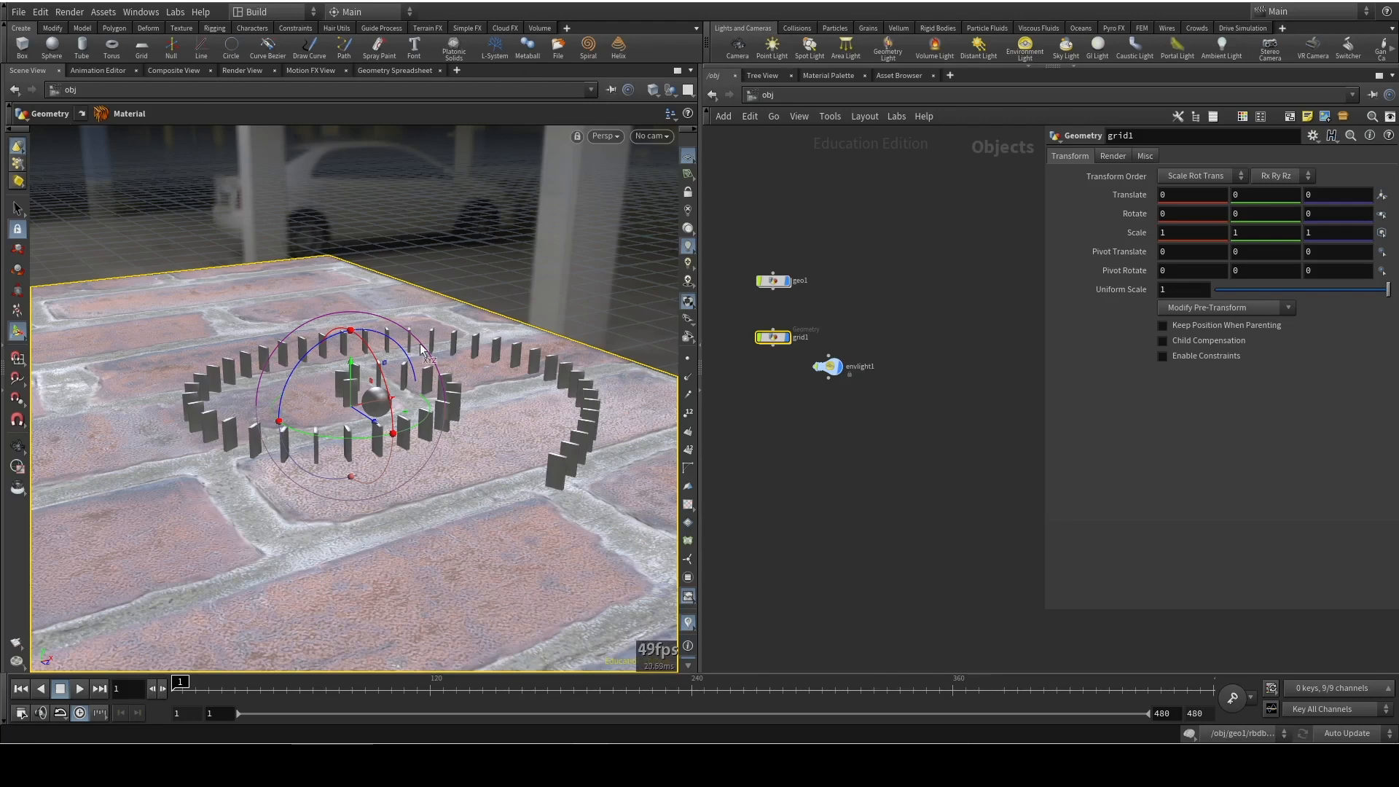
left_click(738, 48)
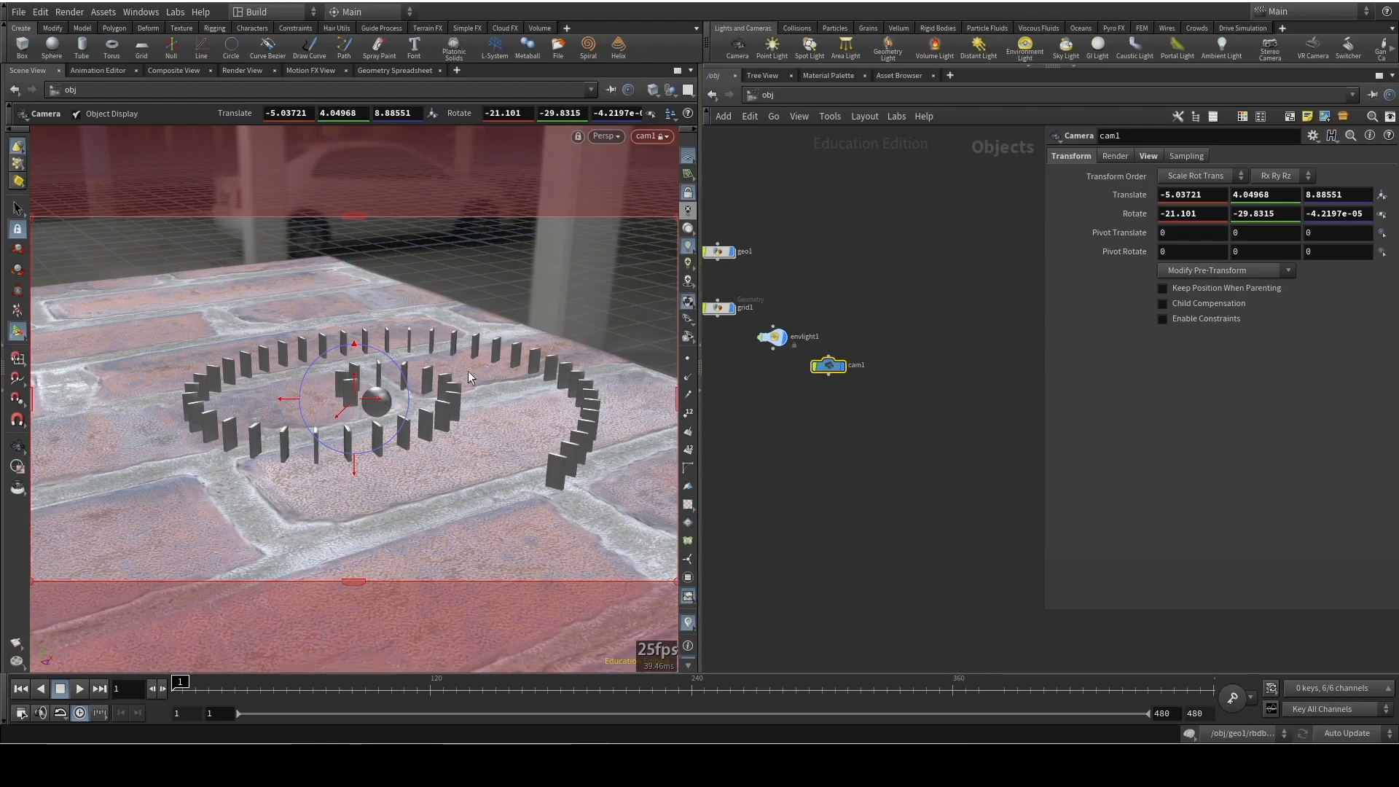
key("Escape")
left_click_drag(540, 358, 474, 366)
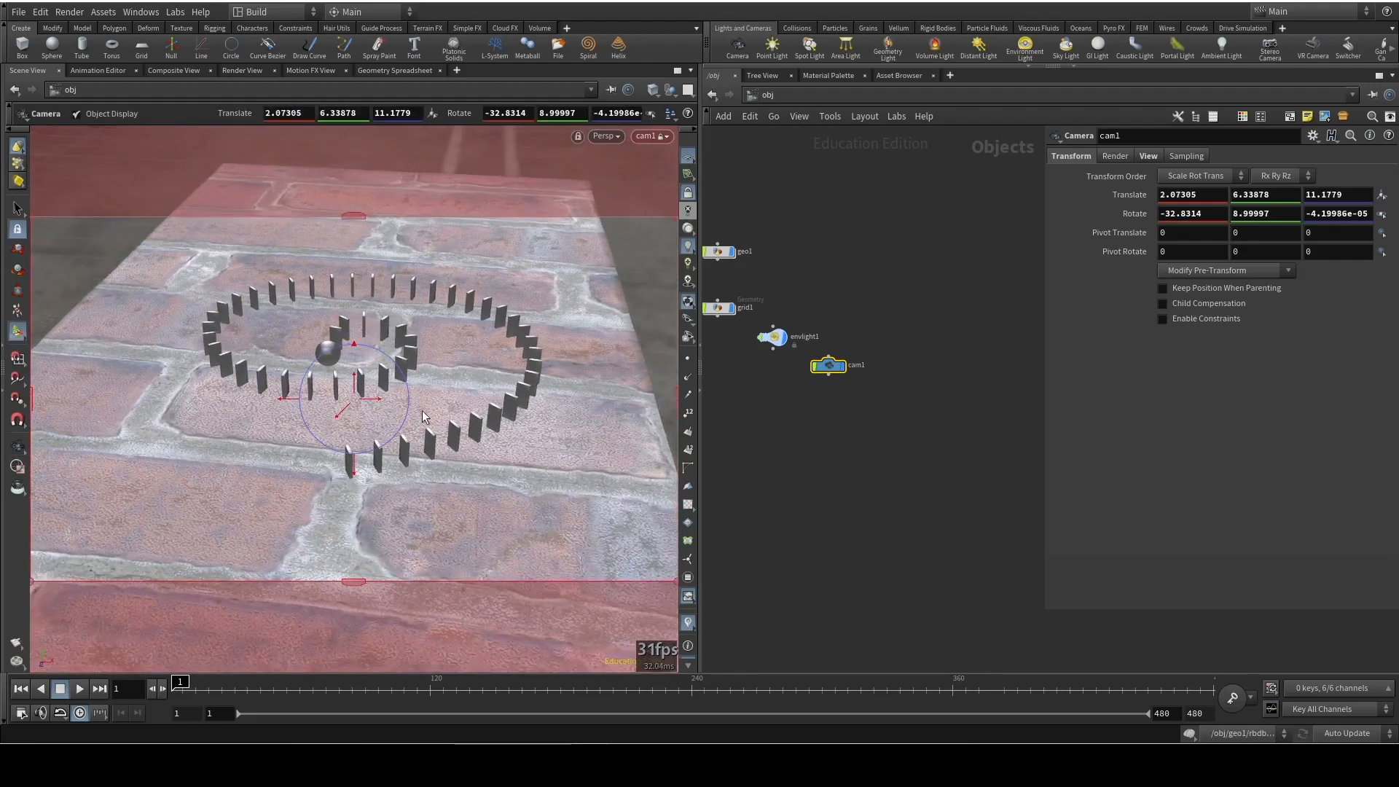
key("ctrl+z")
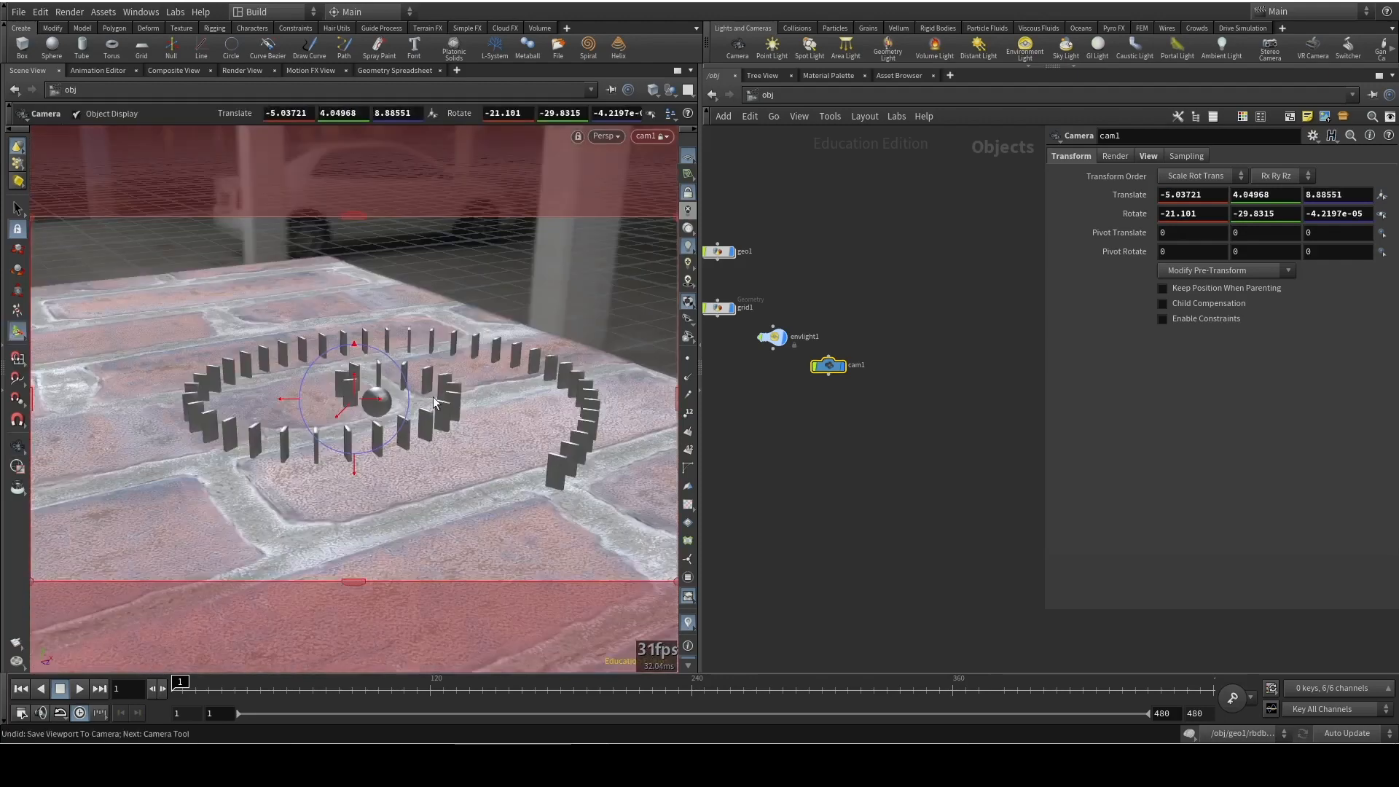
Unlock cam1 from the view and orbit out of it to inspect its placement above the brick slab
left_click(687, 193)
left_click_drag(523, 368, 356, 334, "alt")
middle_click_drag(356, 334, 466, 412, "alt")
left_click_drag(315, 260, 144, 258, "alt")
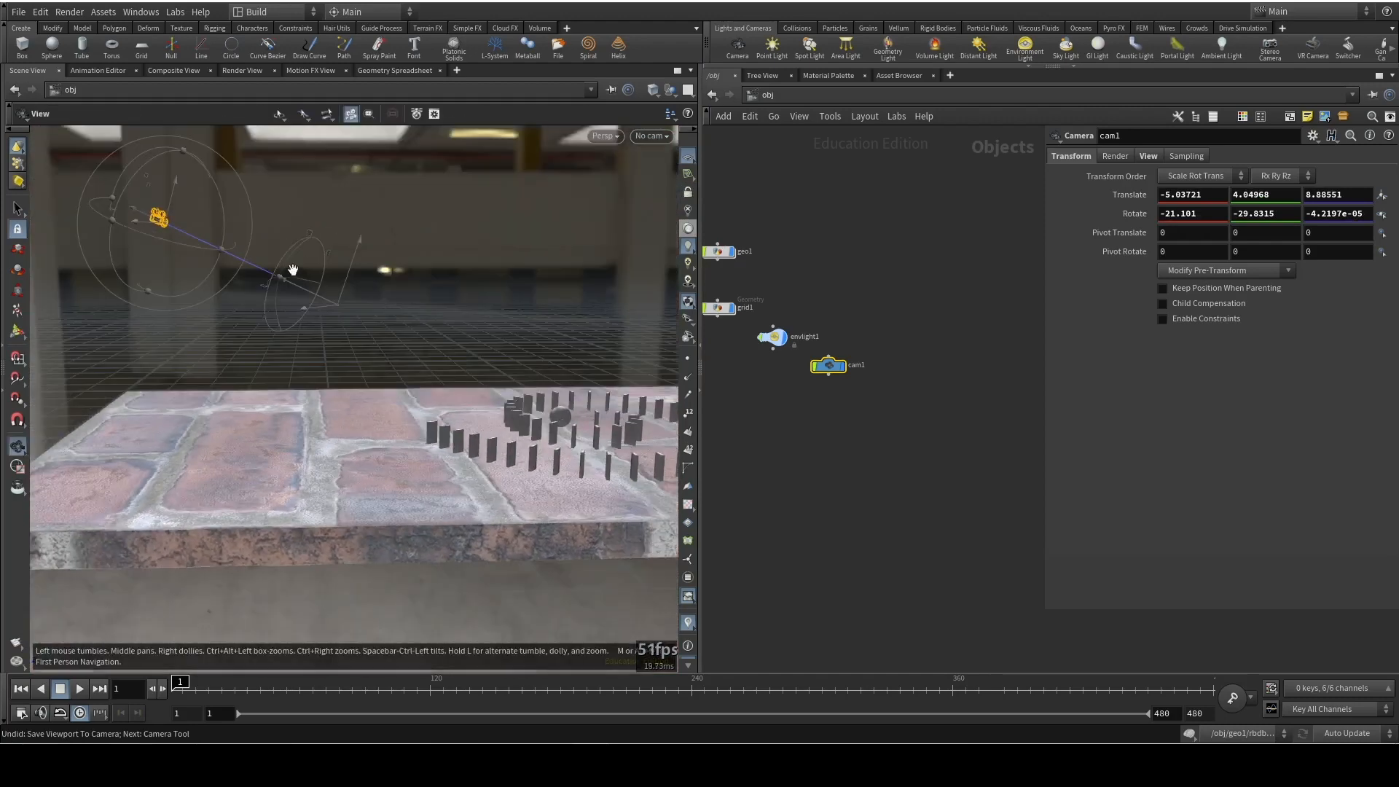
left_click_drag(254, 315, 457, 355, "alt")
middle_click_drag(456, 355, 378, 314, "alt")
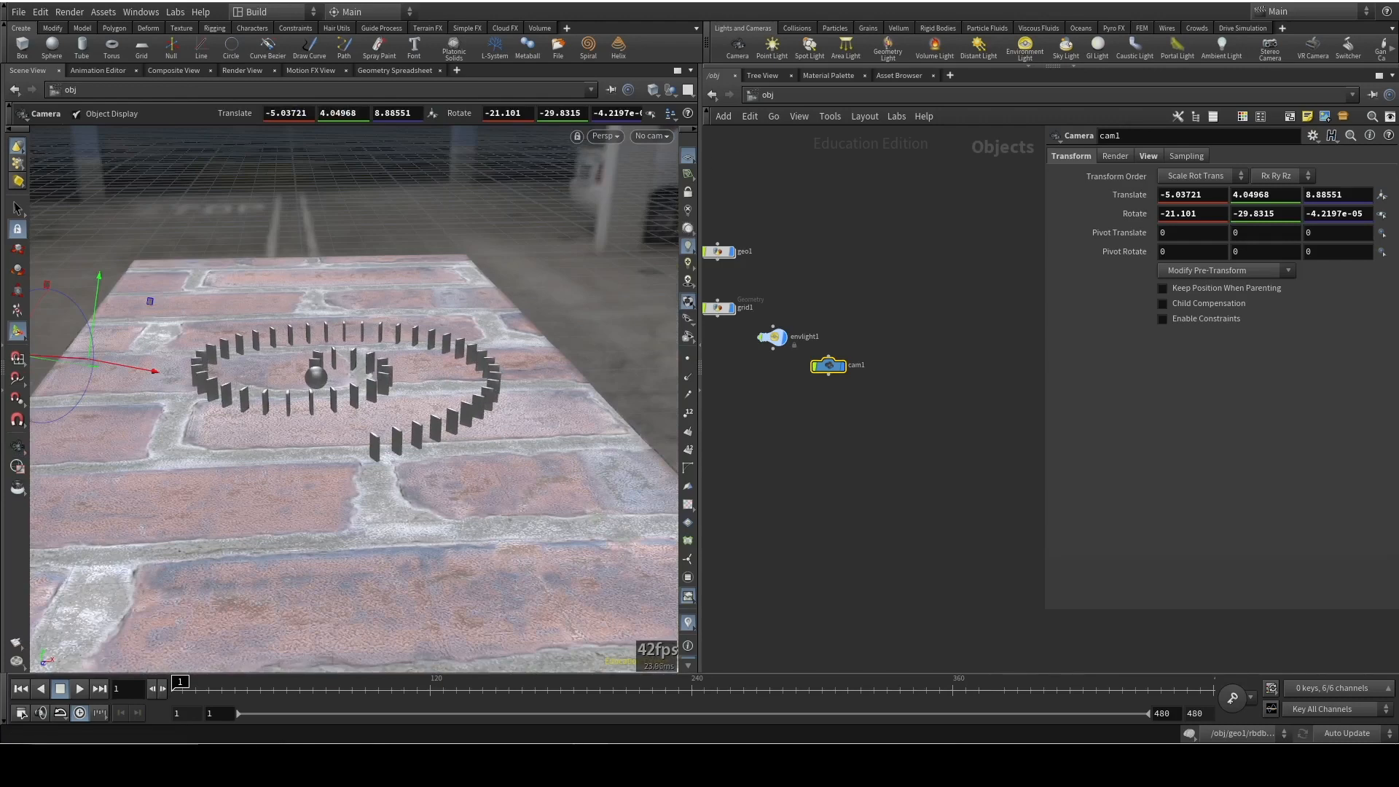
Add a Mantra render node in the out network
left_click(757, 95)
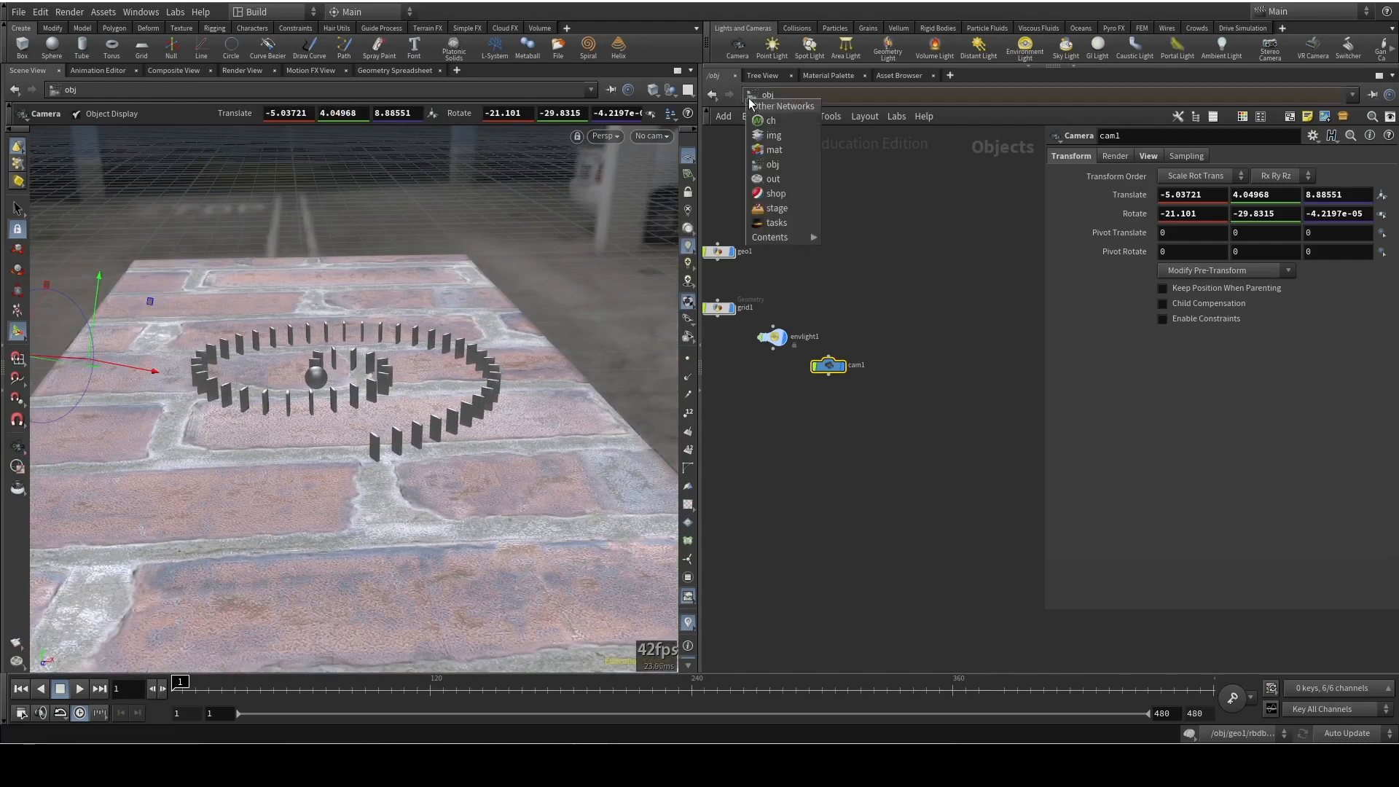
left_click(767, 181)
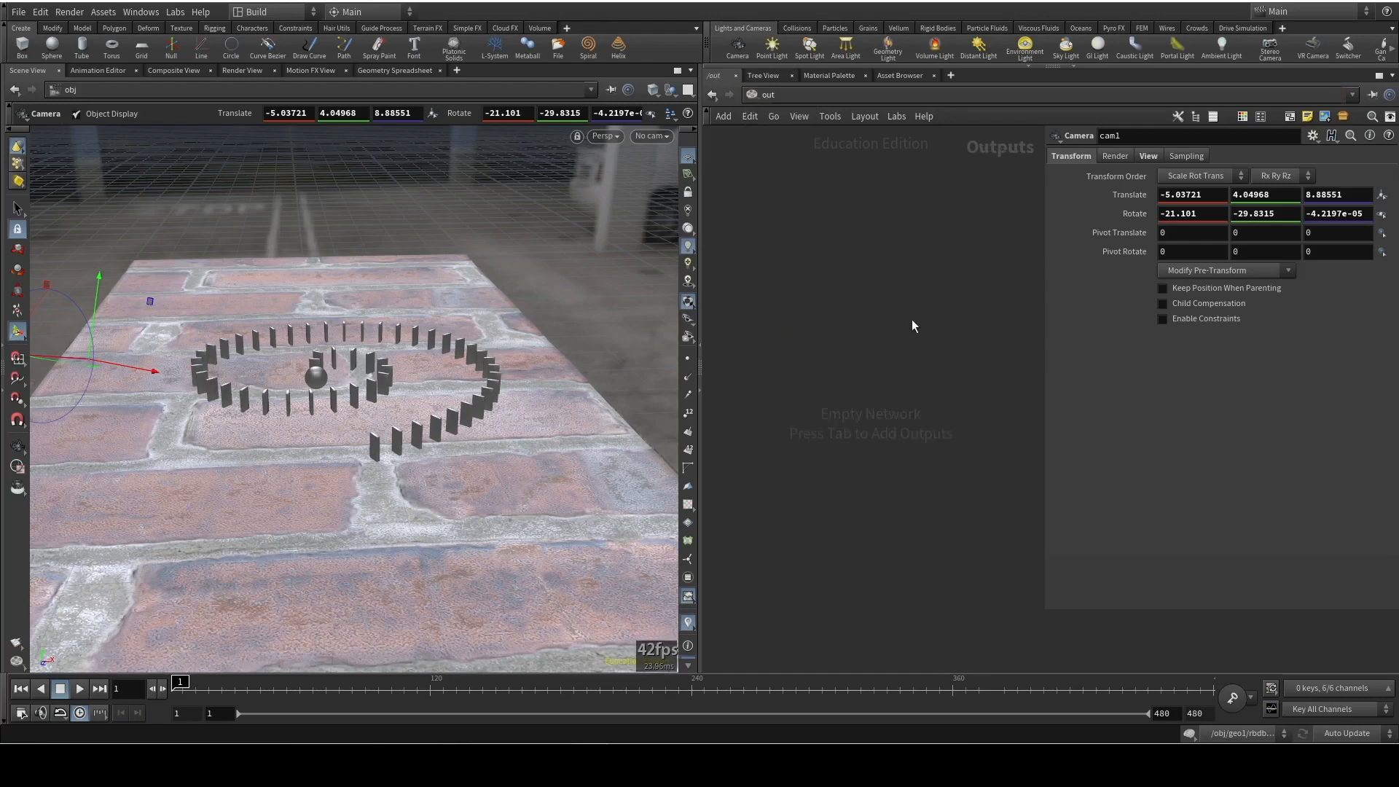
key("Tab")
type("mantra")
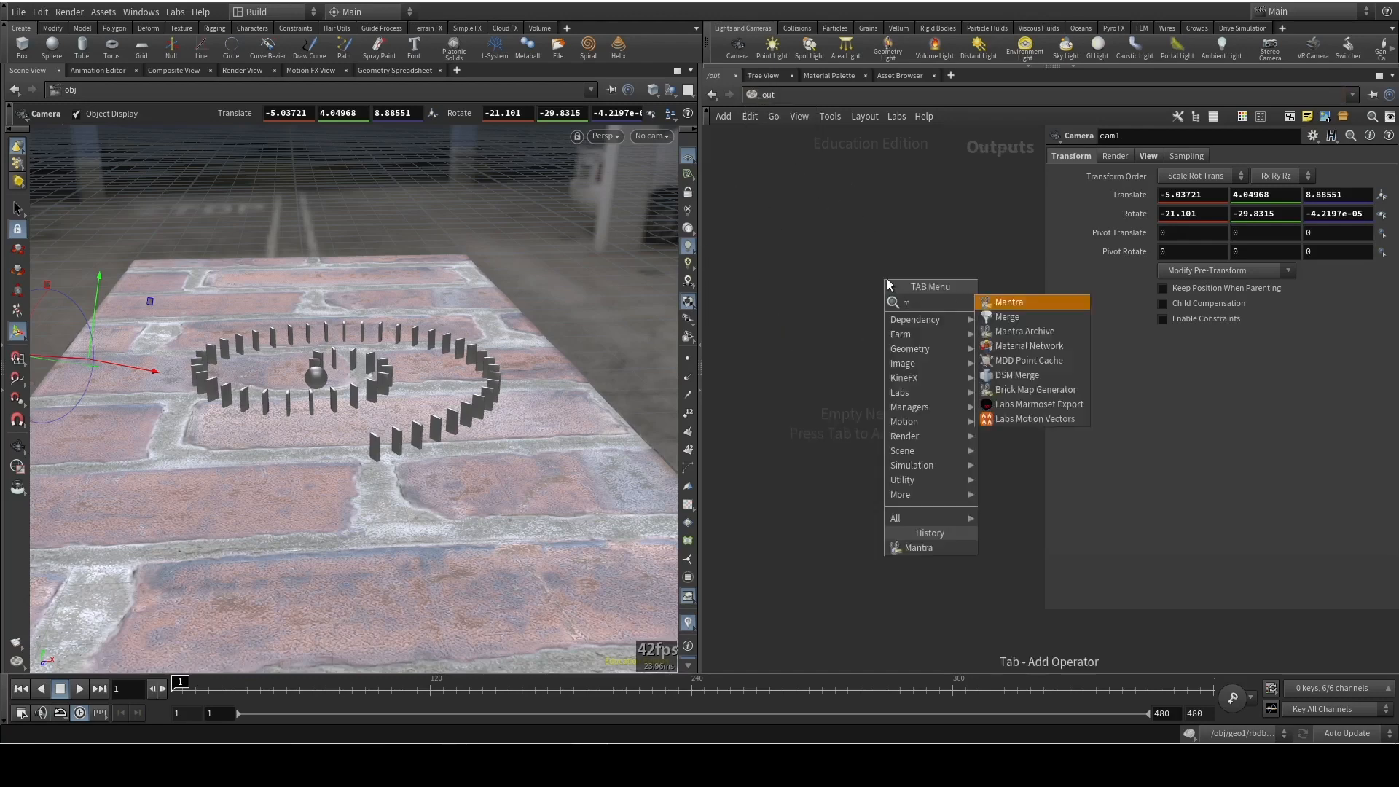
key("Return")
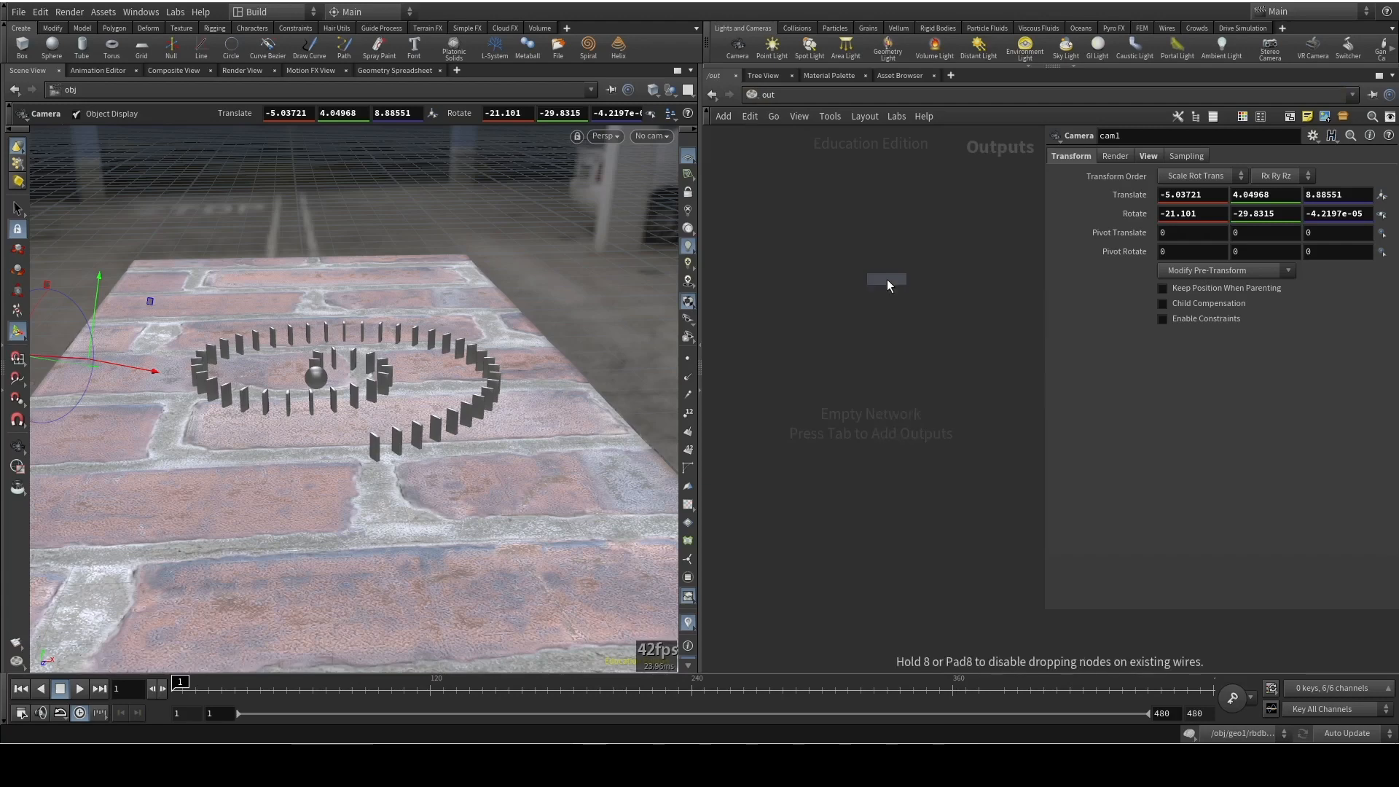
left_click(886, 278)
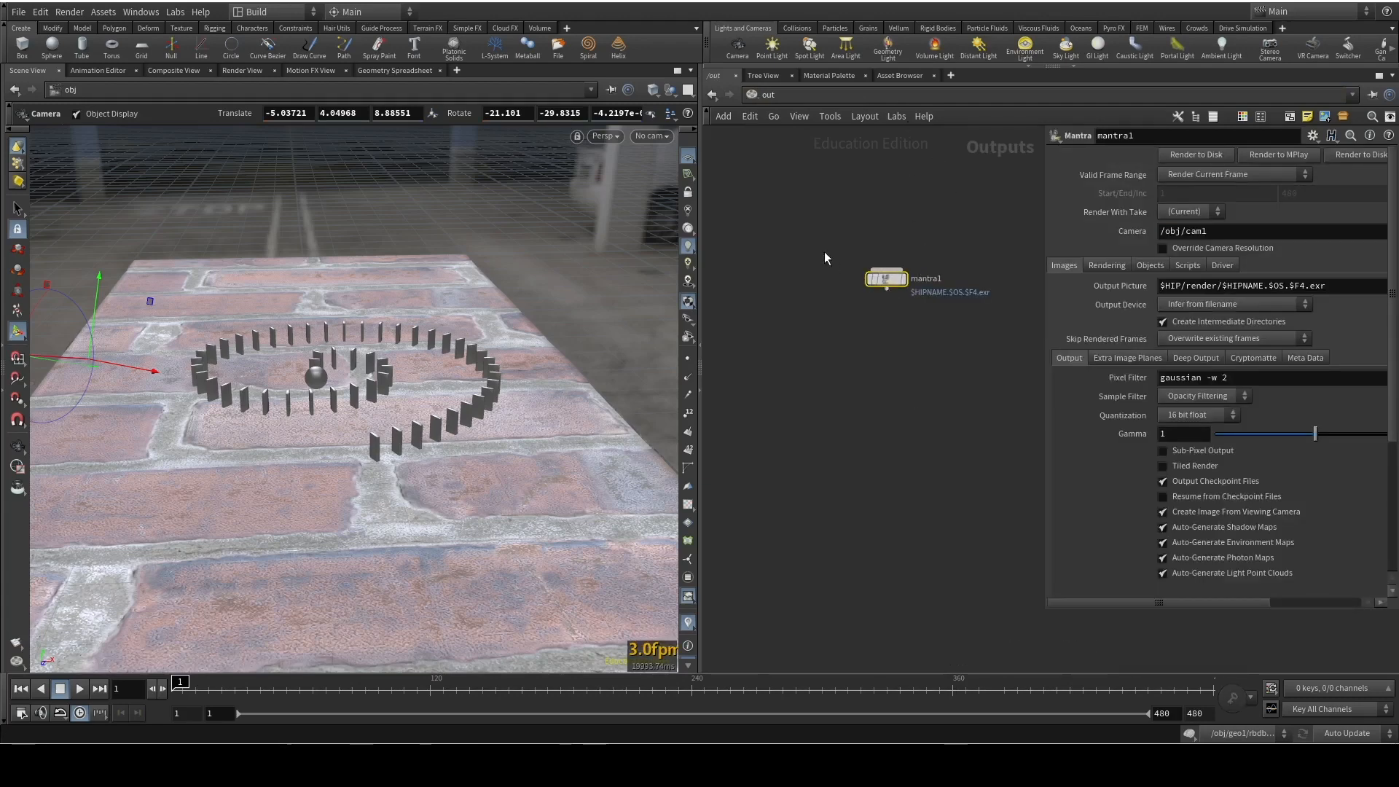
middle_click_drag(968, 328, 941, 340)
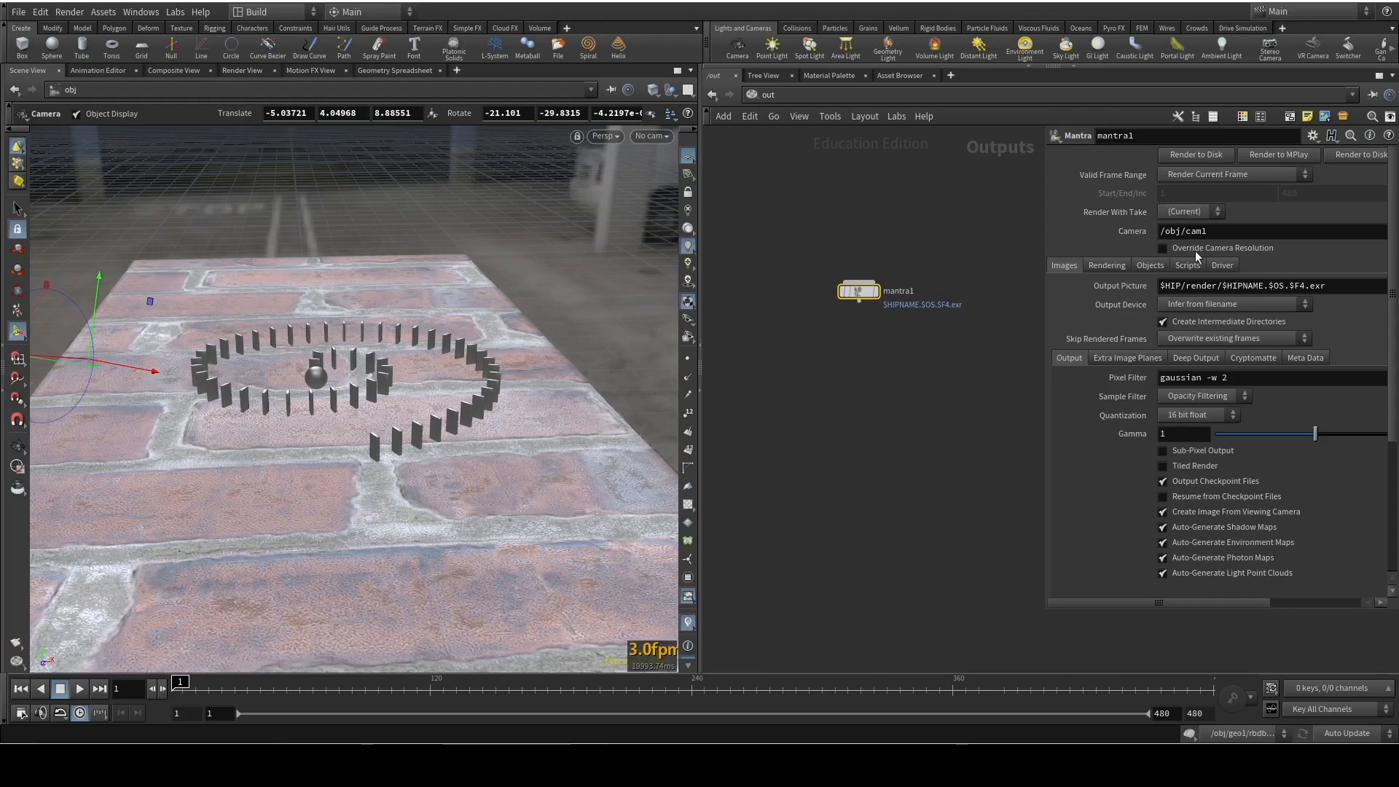
Override the camera resolution on mantra1 with a user-specified resolution of 1920 by 1080
left_click(1164, 249)
left_click(1190, 266)
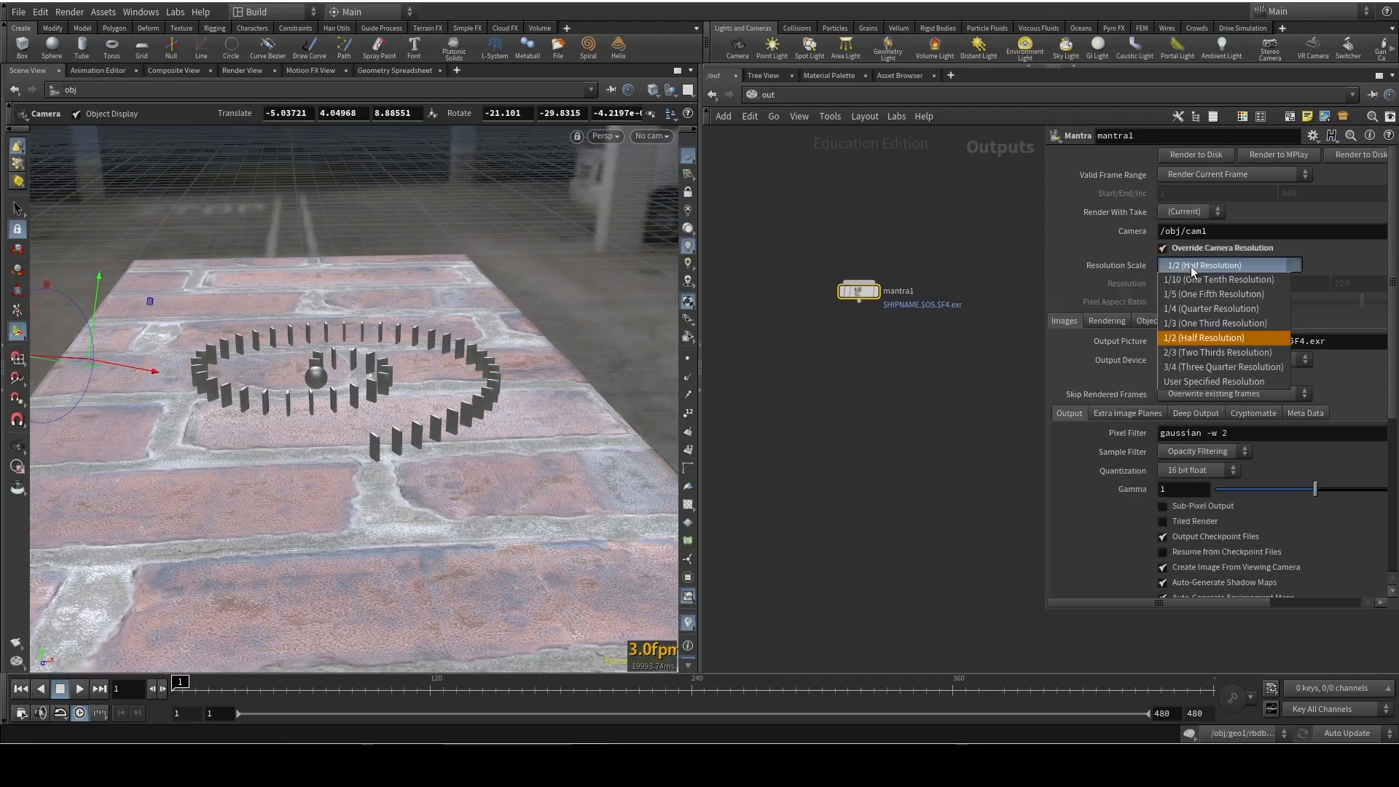
left_click(1212, 379)
double_click(1169, 284)
type("1920")
key("Tab")
type("1")
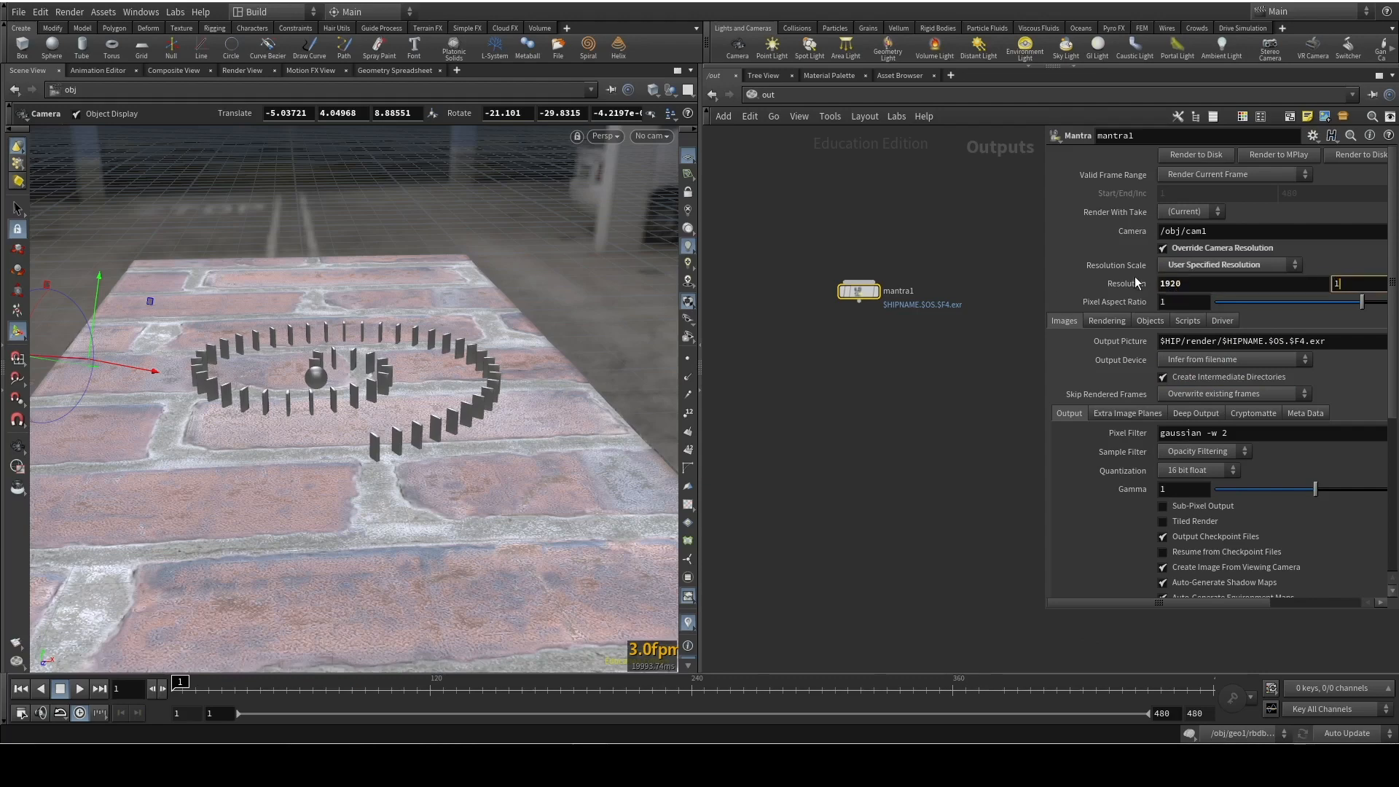
key("Return")
Set mantra1's output picture path to $HIP/render/Domino_sim.$F4.exr
left_click_drag(1043, 376, 849, 410)
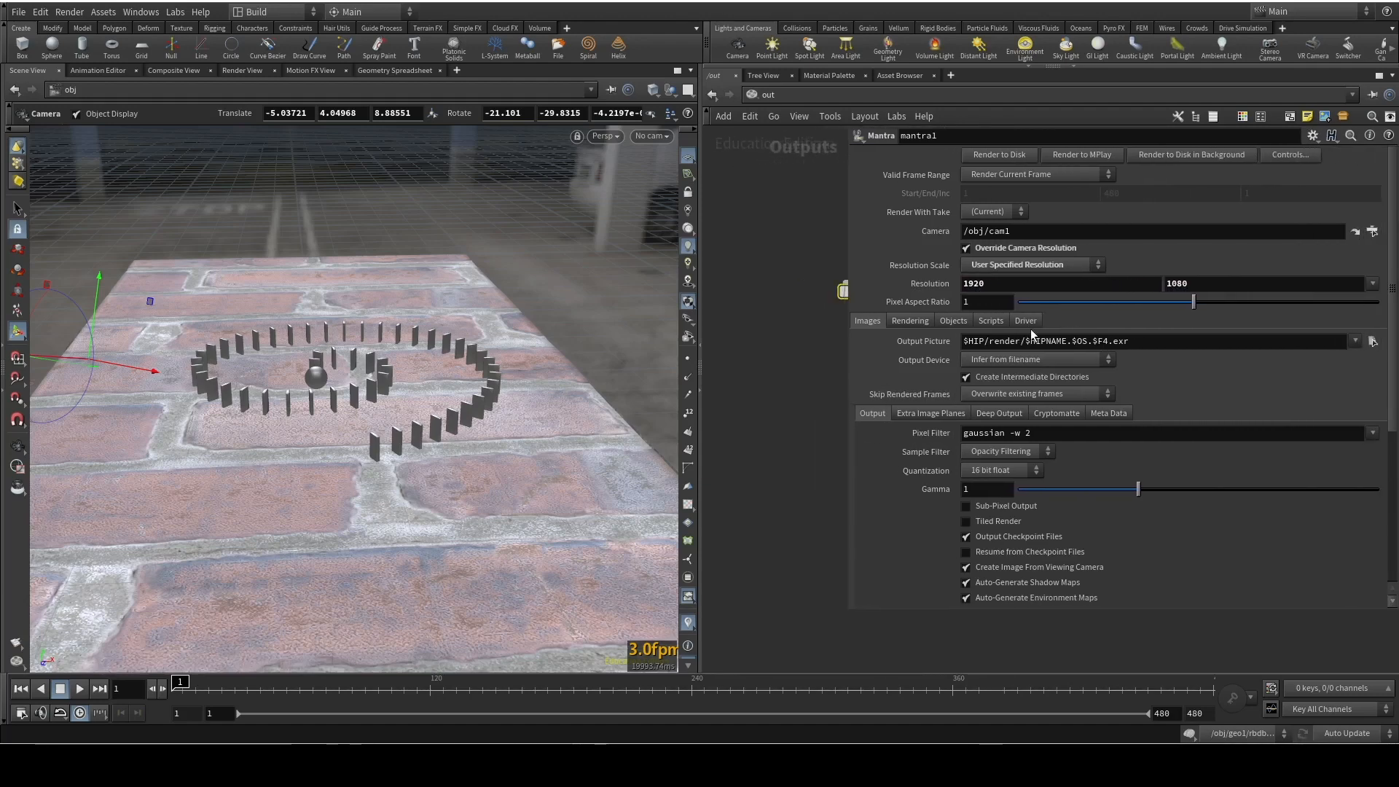
left_click(1018, 360)
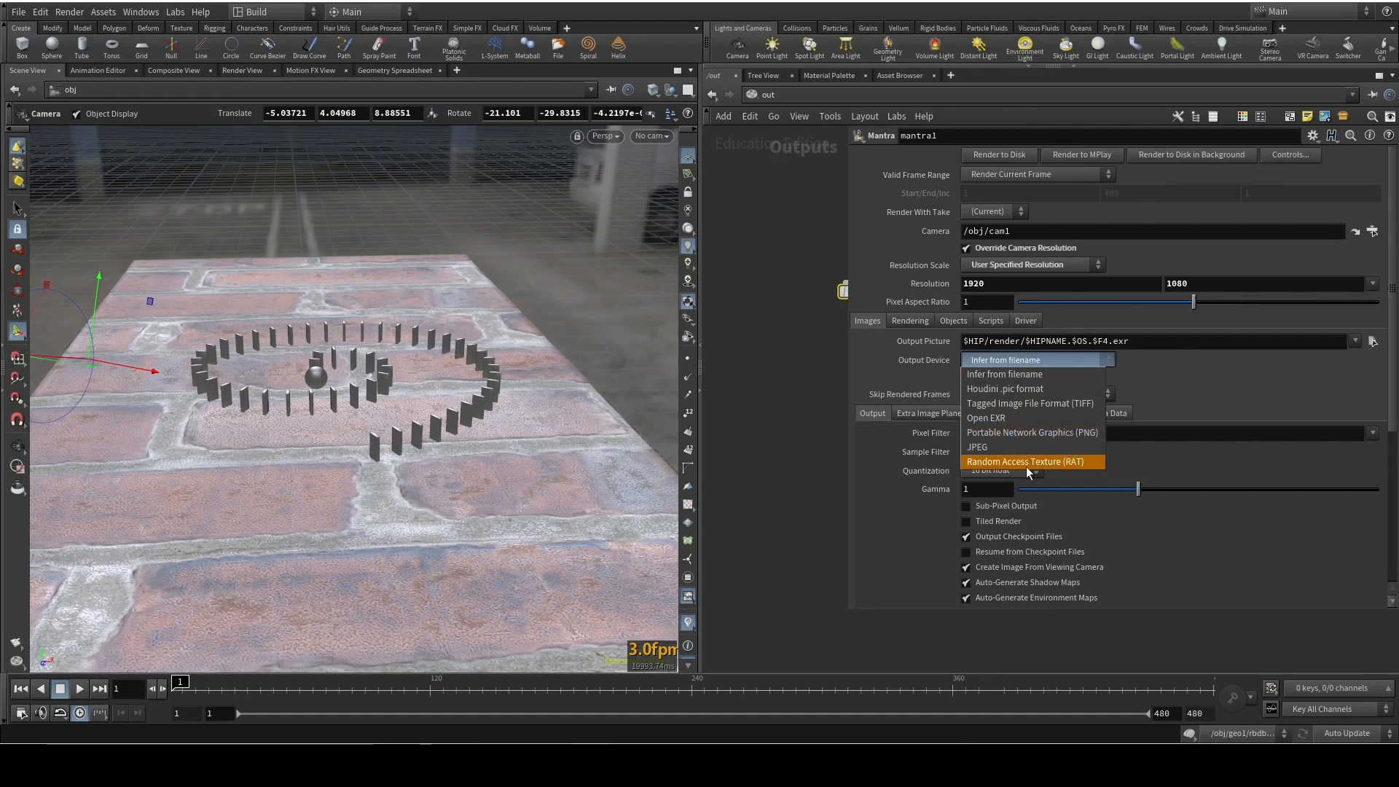
left_click(727, 449)
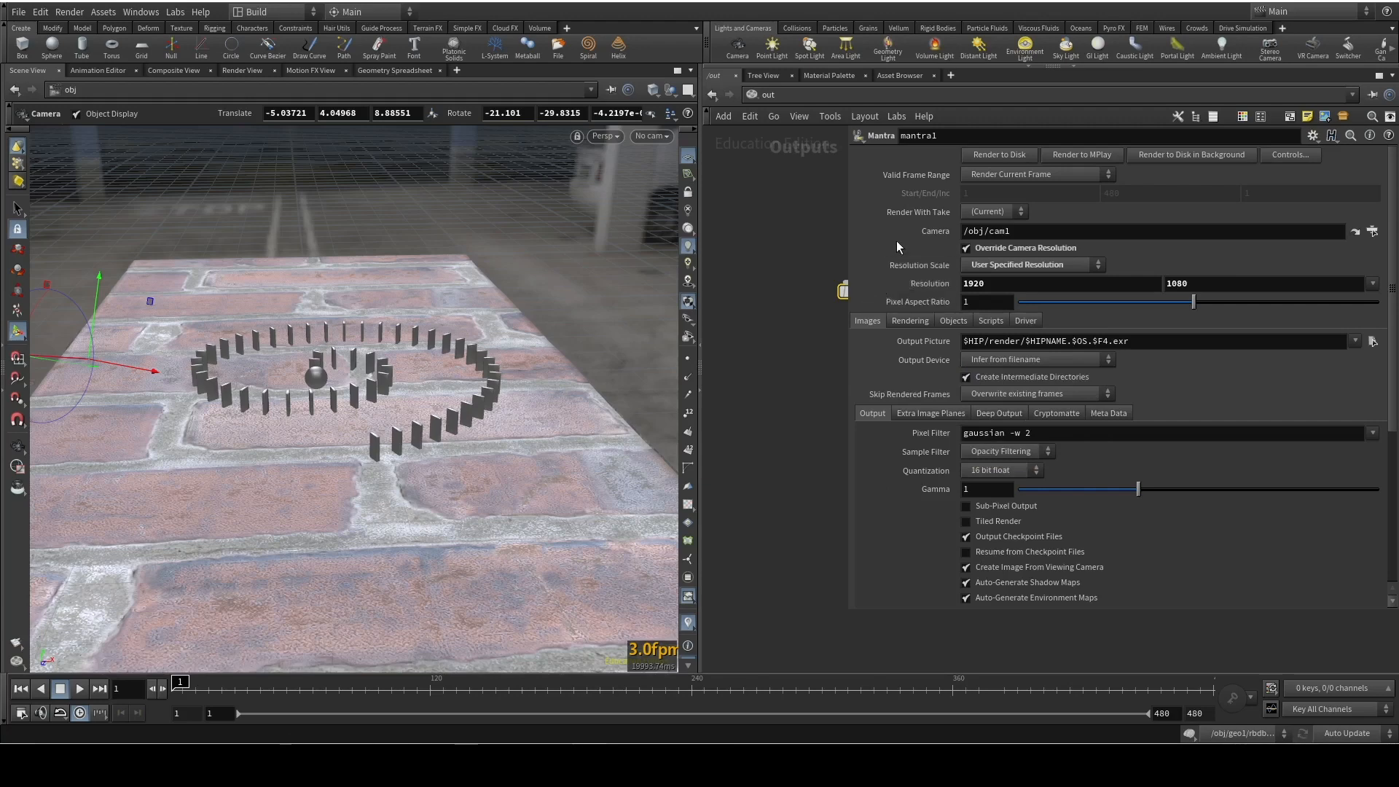
left_click_drag(843, 245, 901, 233)
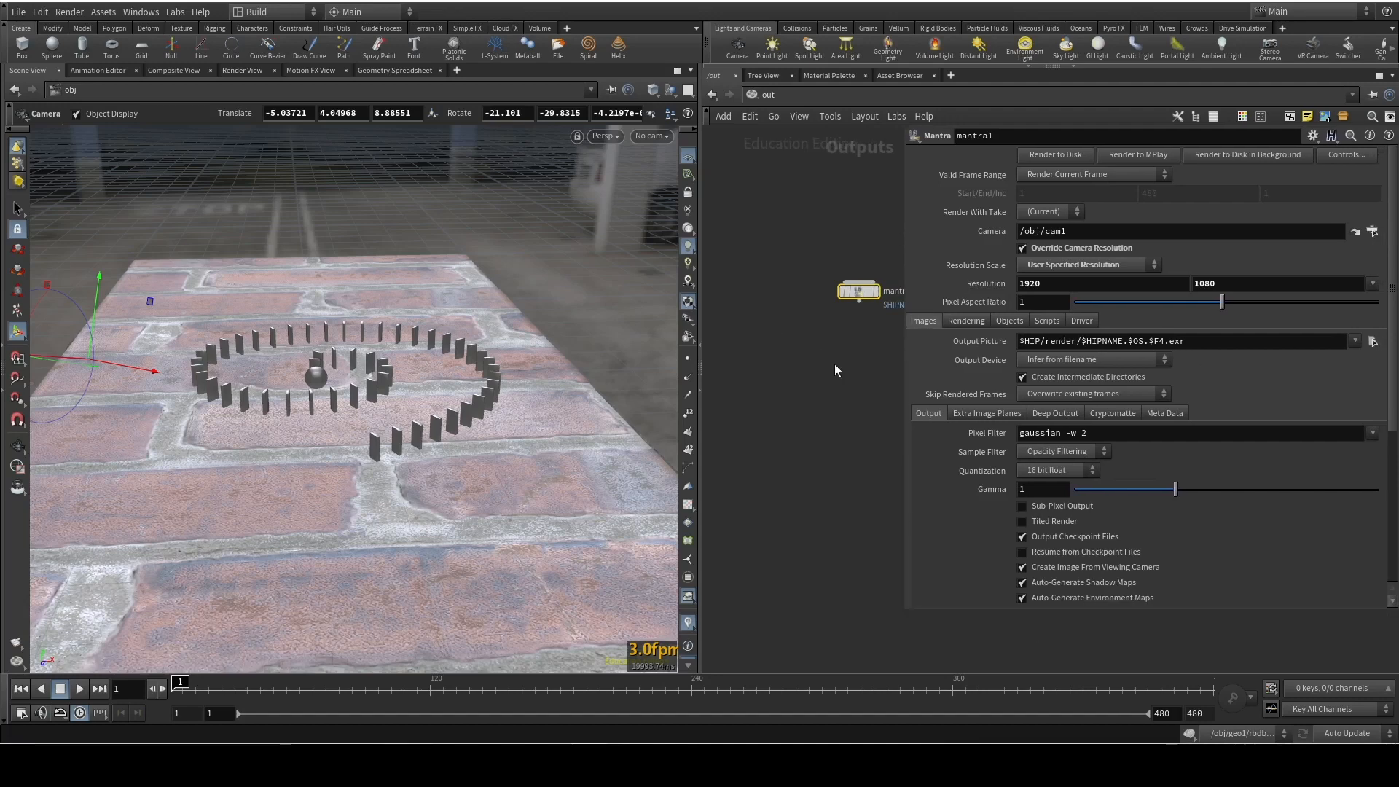
scroll(835, 367, "up", 1)
middle_click_drag(821, 387, 720, 405)
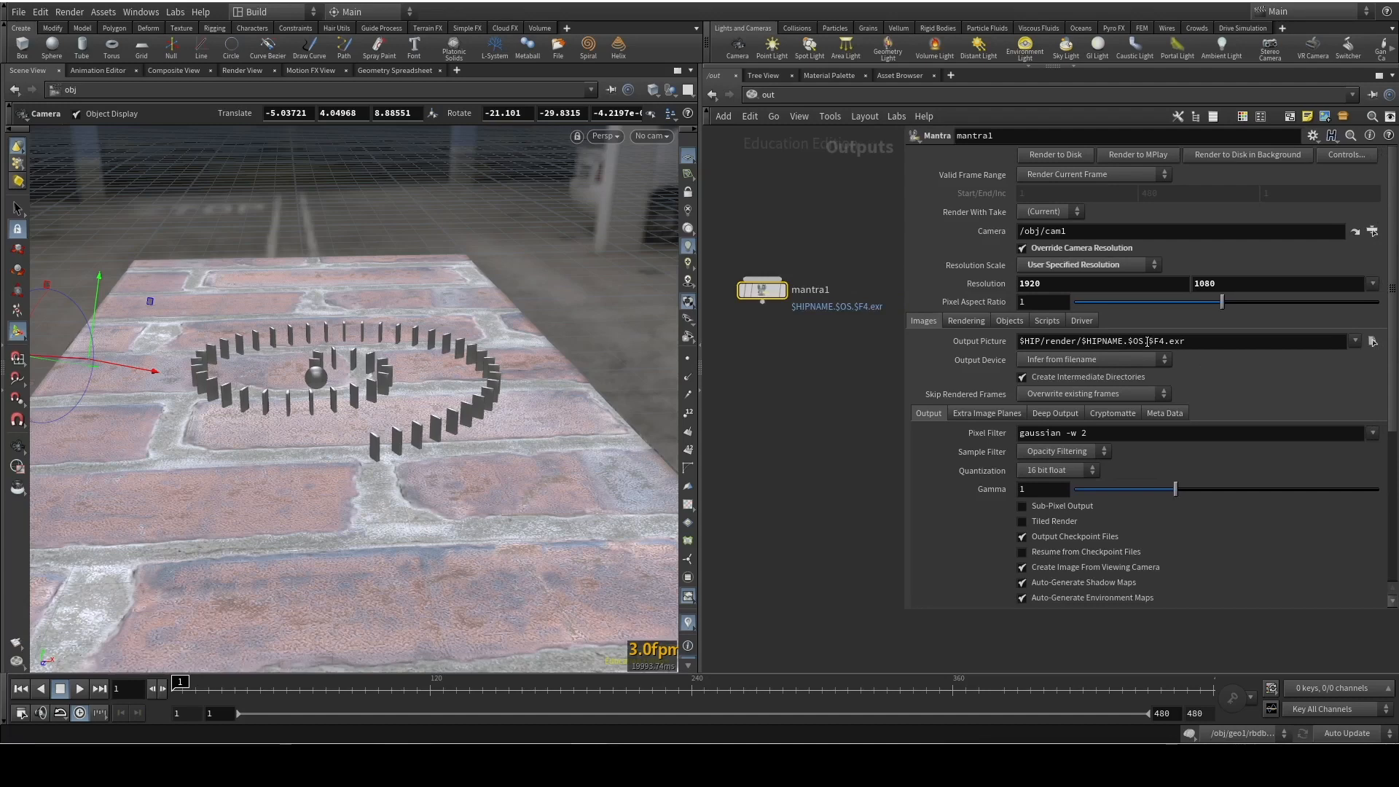
left_click_drag(1147, 341, 1080, 345)
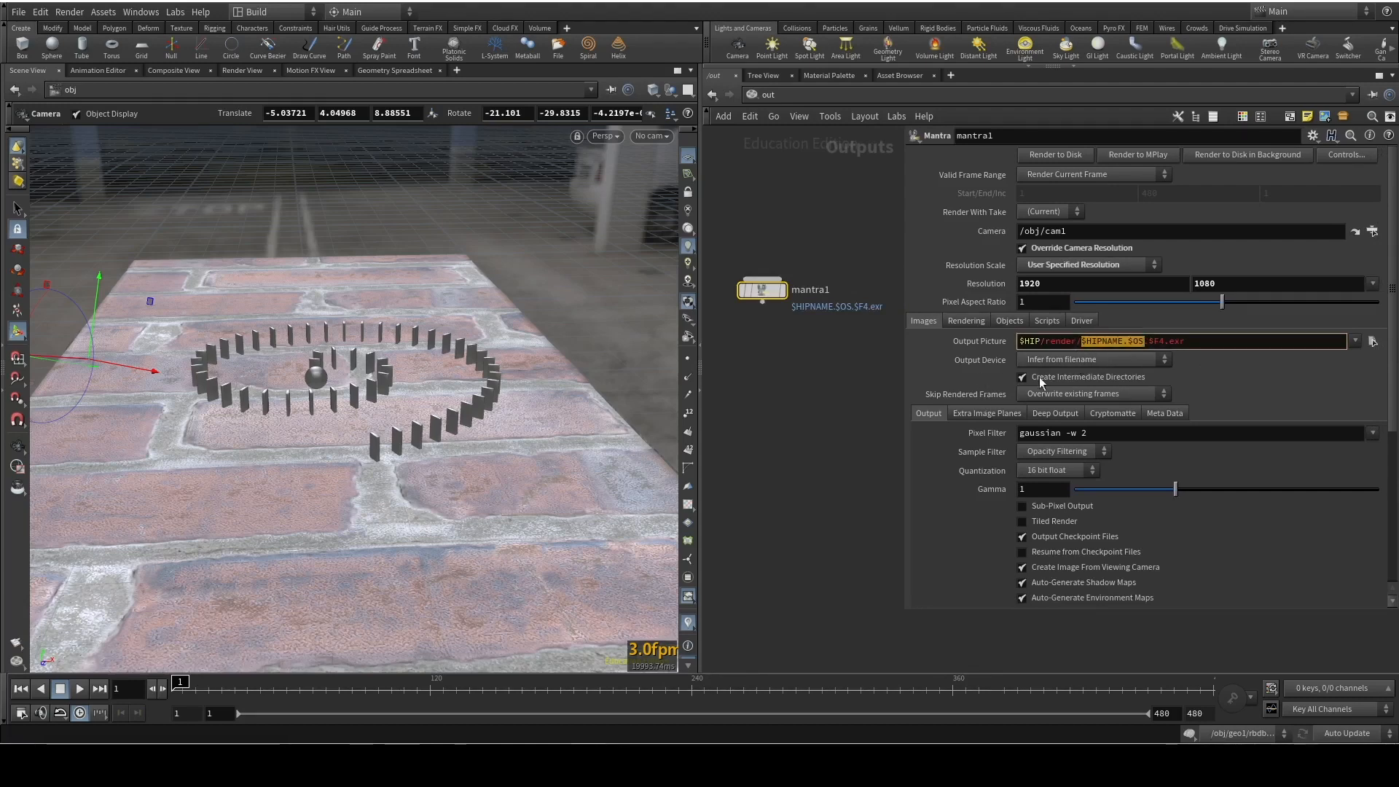
type("Domino_")
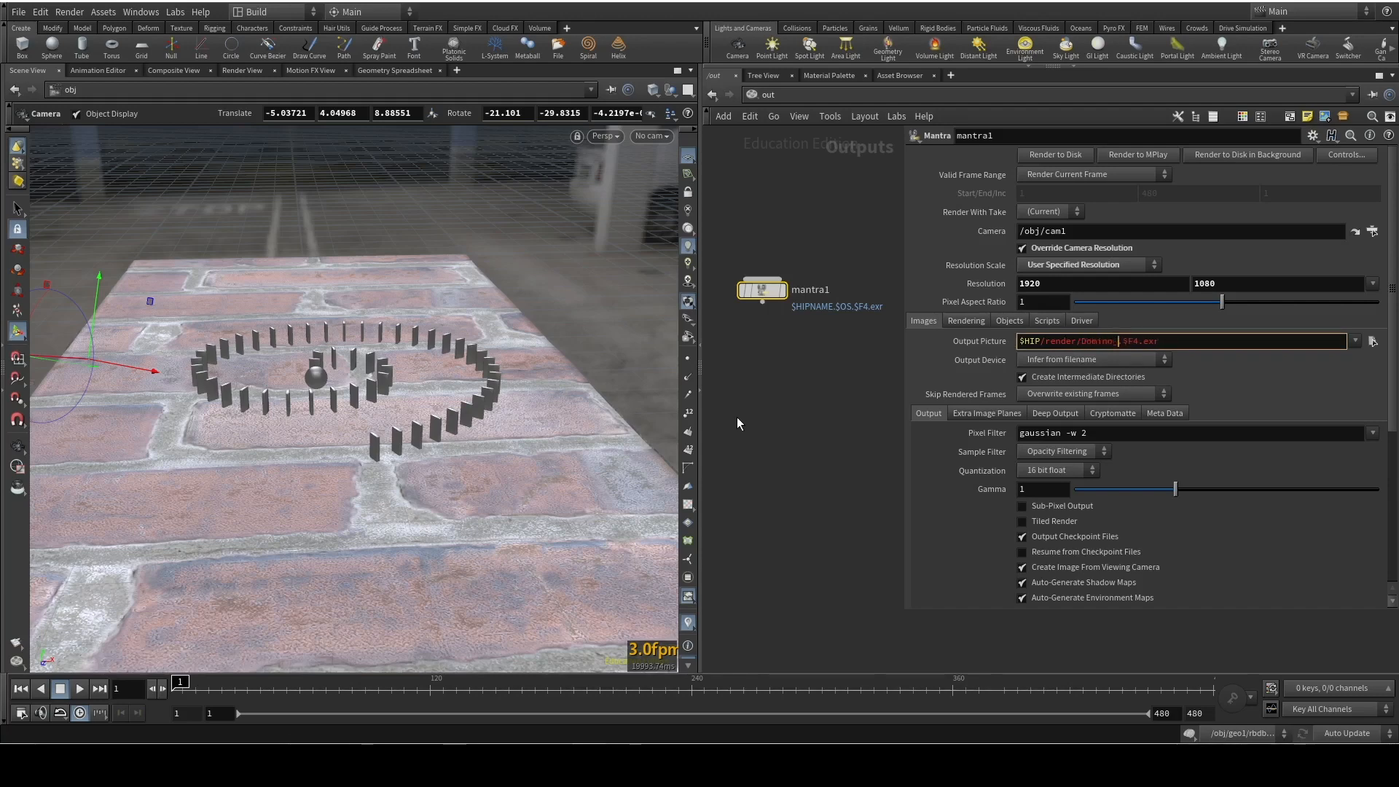
type("sim")
key("Return")
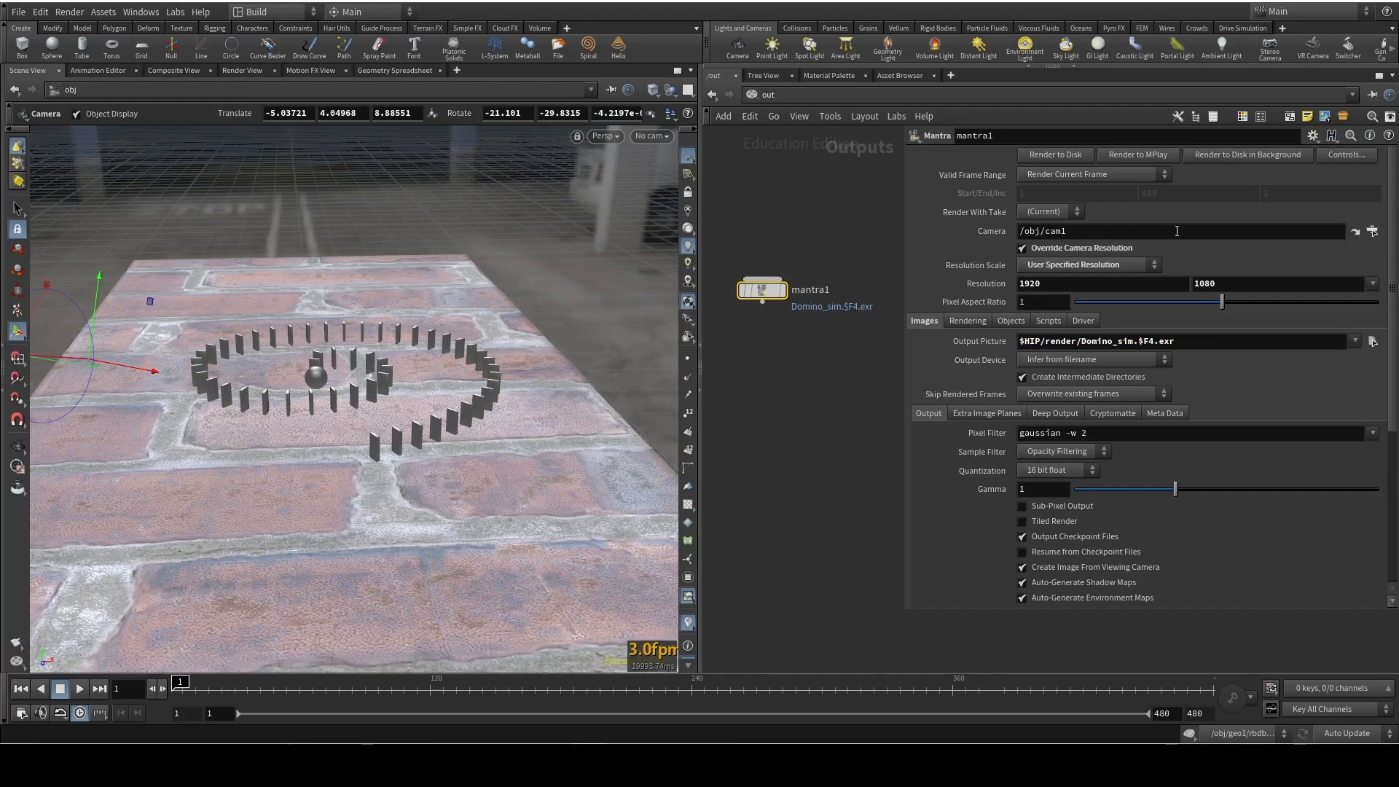
Set mantra1's valid frame range to Render Frame Range
left_click(1107, 177)
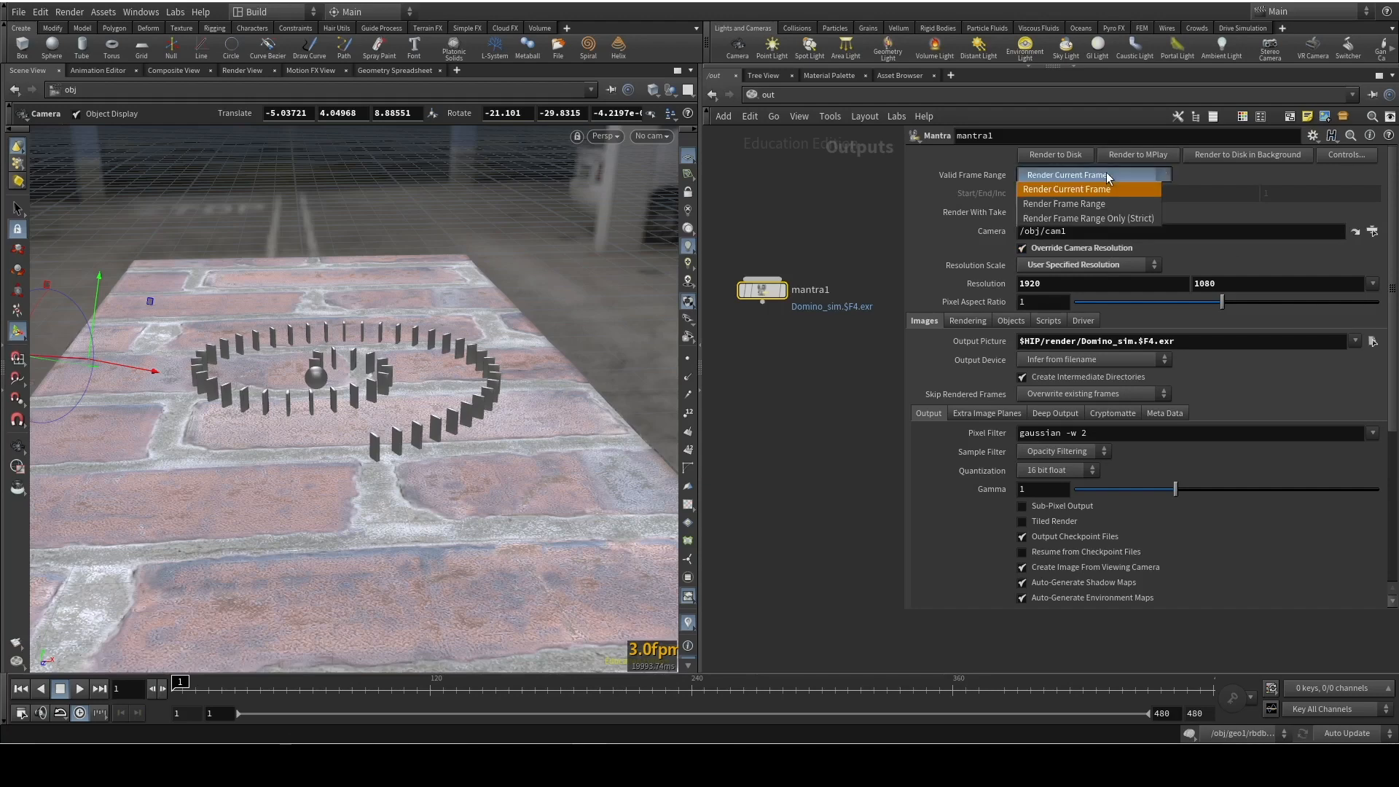
left_click(1111, 203)
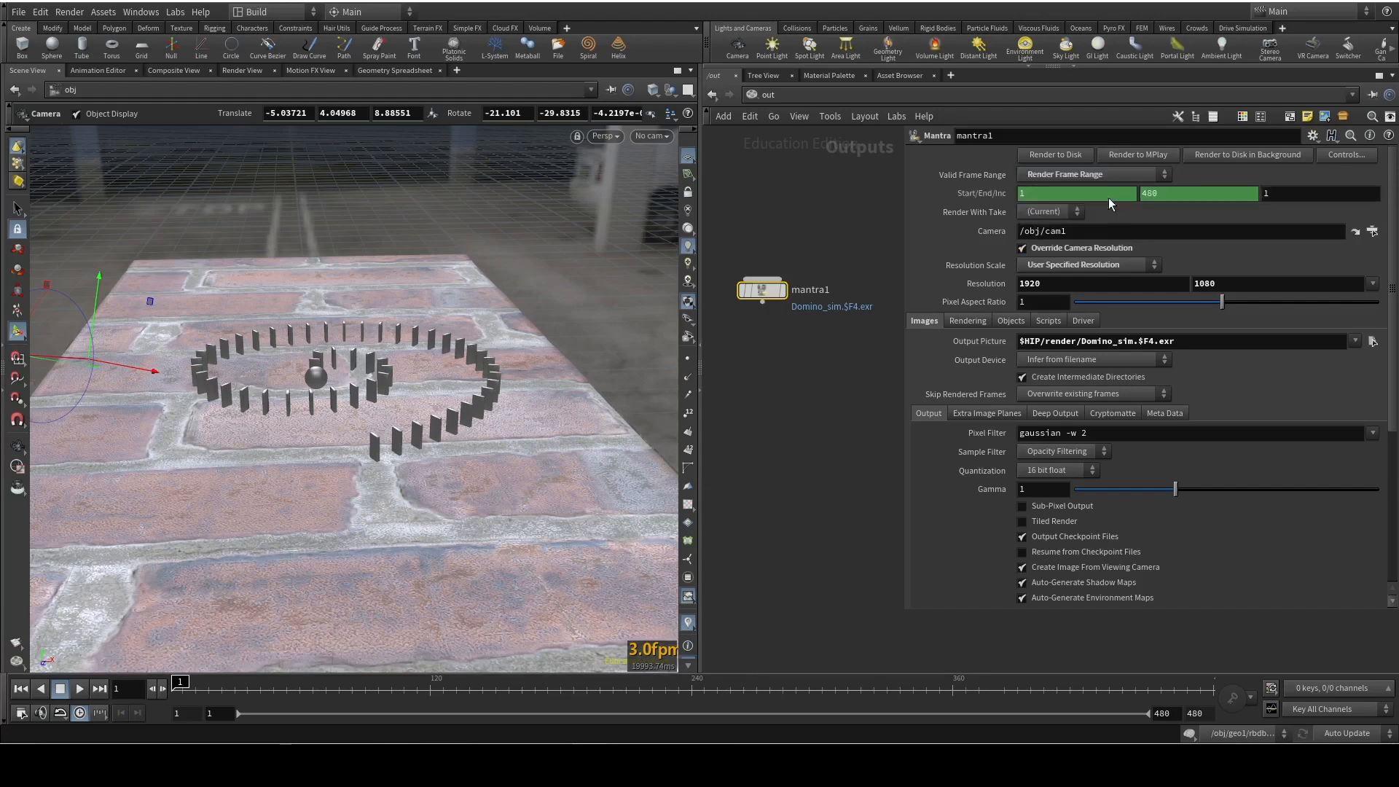
right_click(1179, 198)
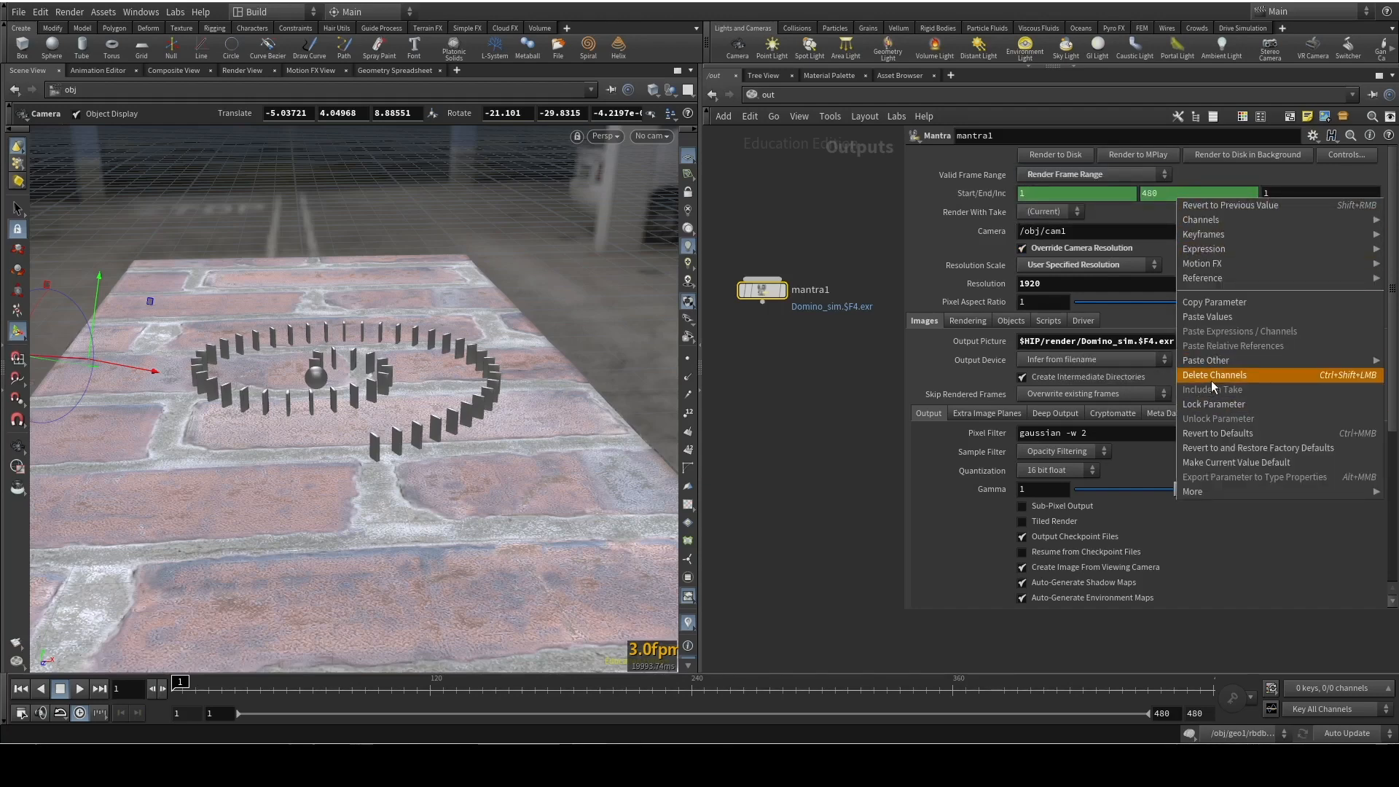
left_click(1161, 203)
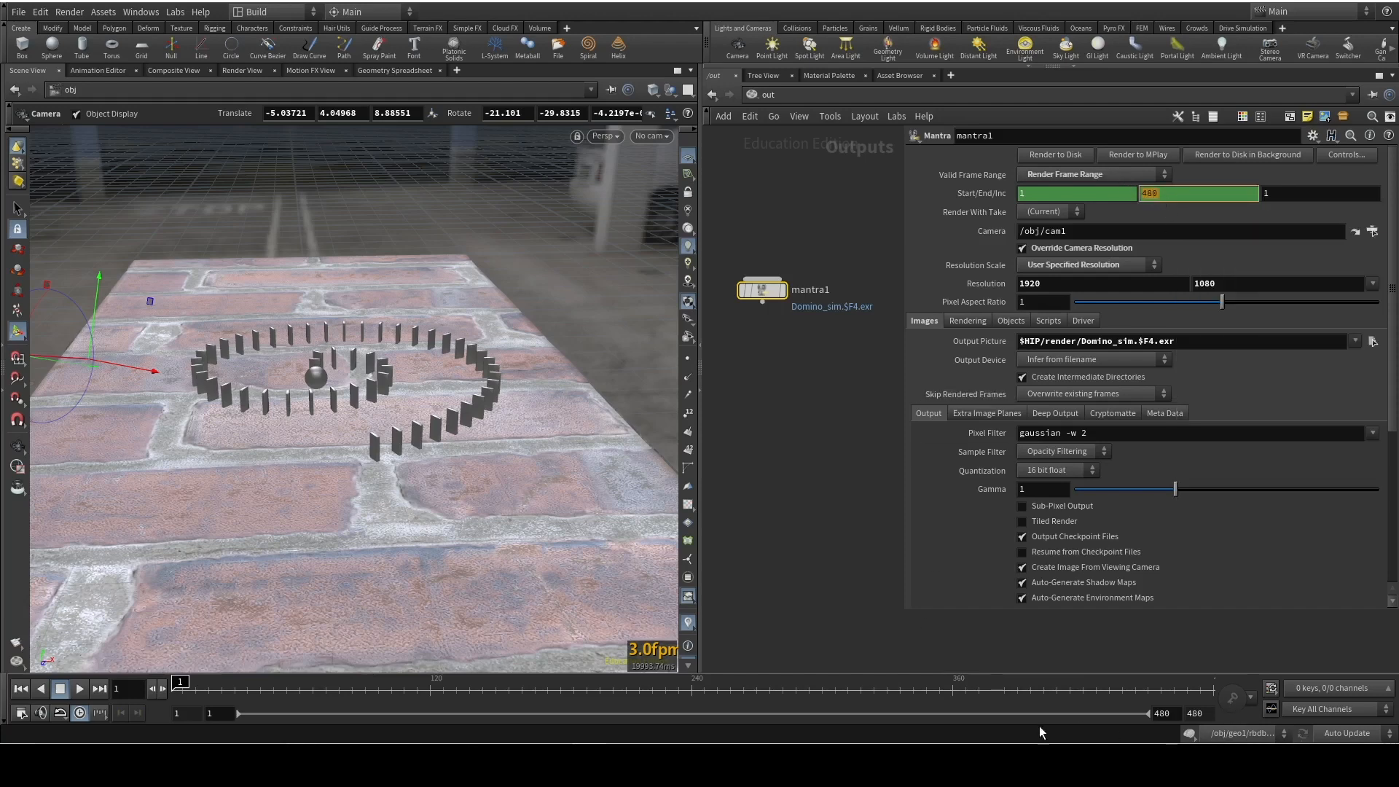
left_click(858, 373)
Return to the object network and reframe the viewport on the domino spiral
left_click(751, 96)
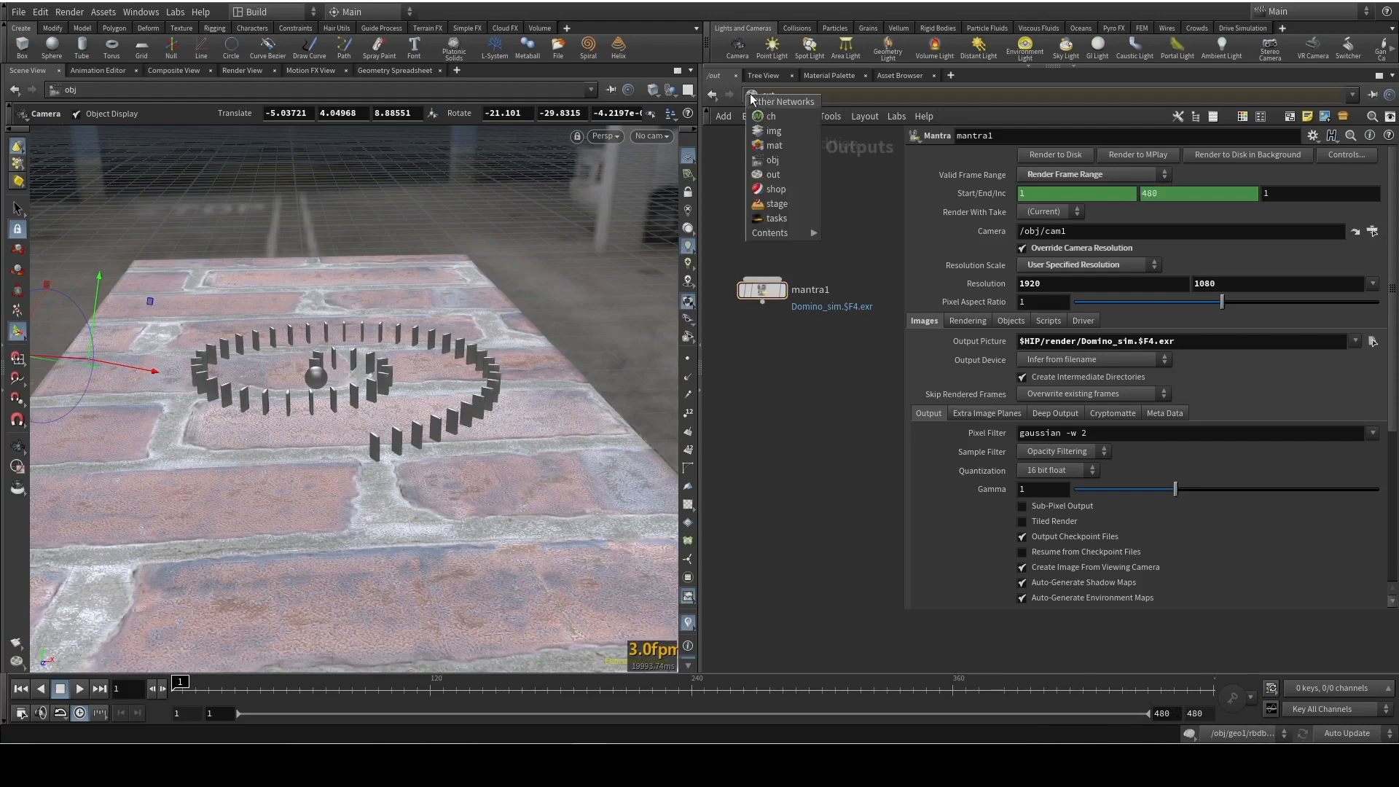
left_click(781, 161)
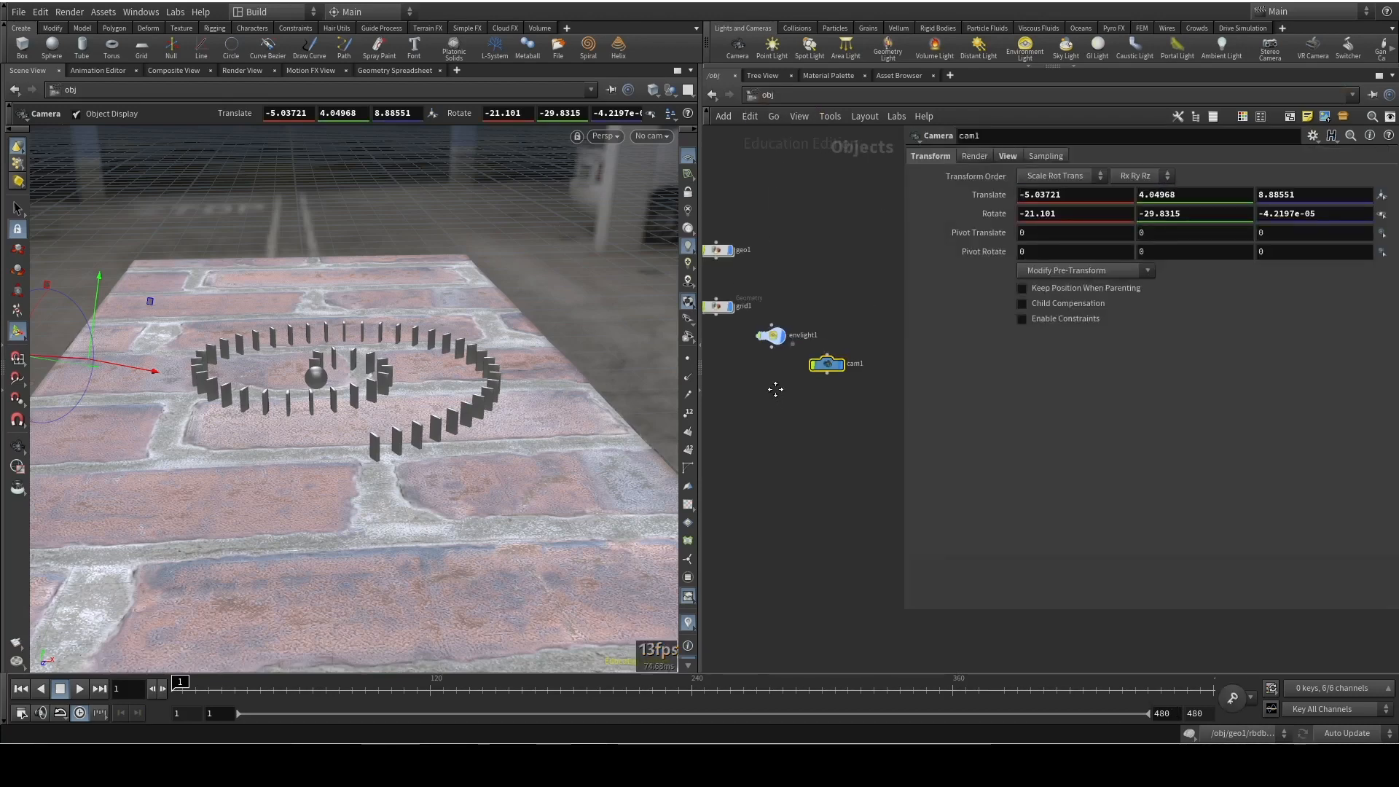
left_click_drag(774, 321, 773, 306)
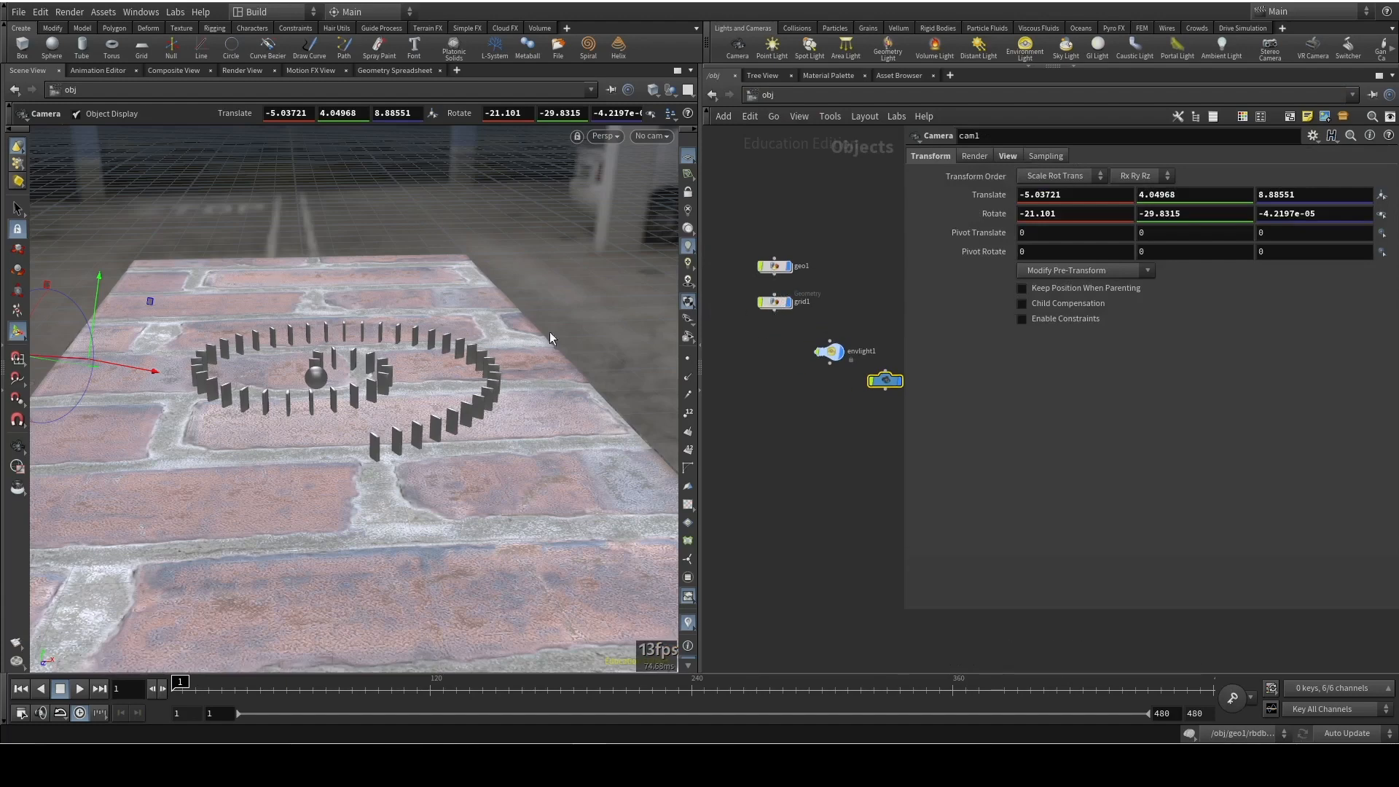
left_click_drag(503, 306, 451, 335, "alt")
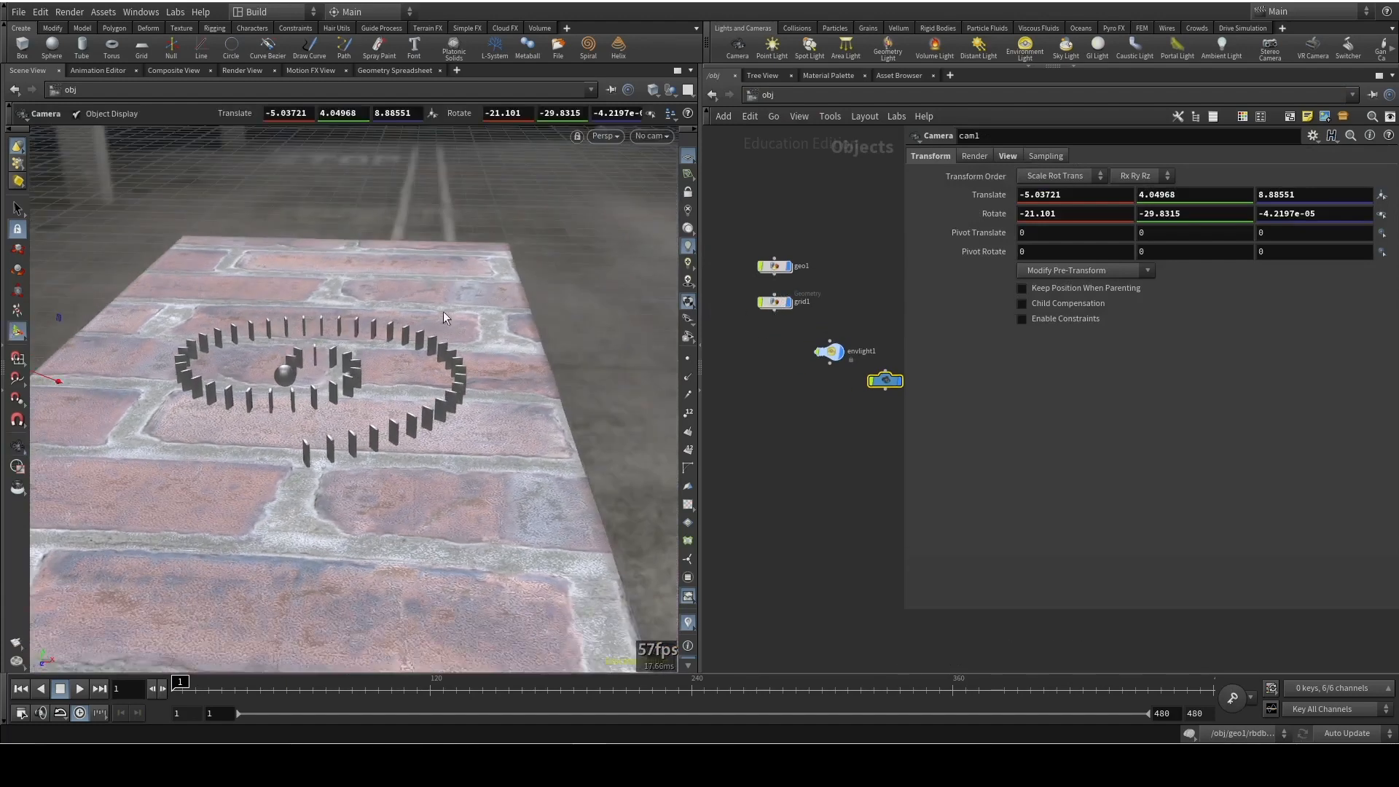
left_click_drag(387, 233, 488, 207, "alt")
middle_click_drag(488, 207, 529, 202, "alt")
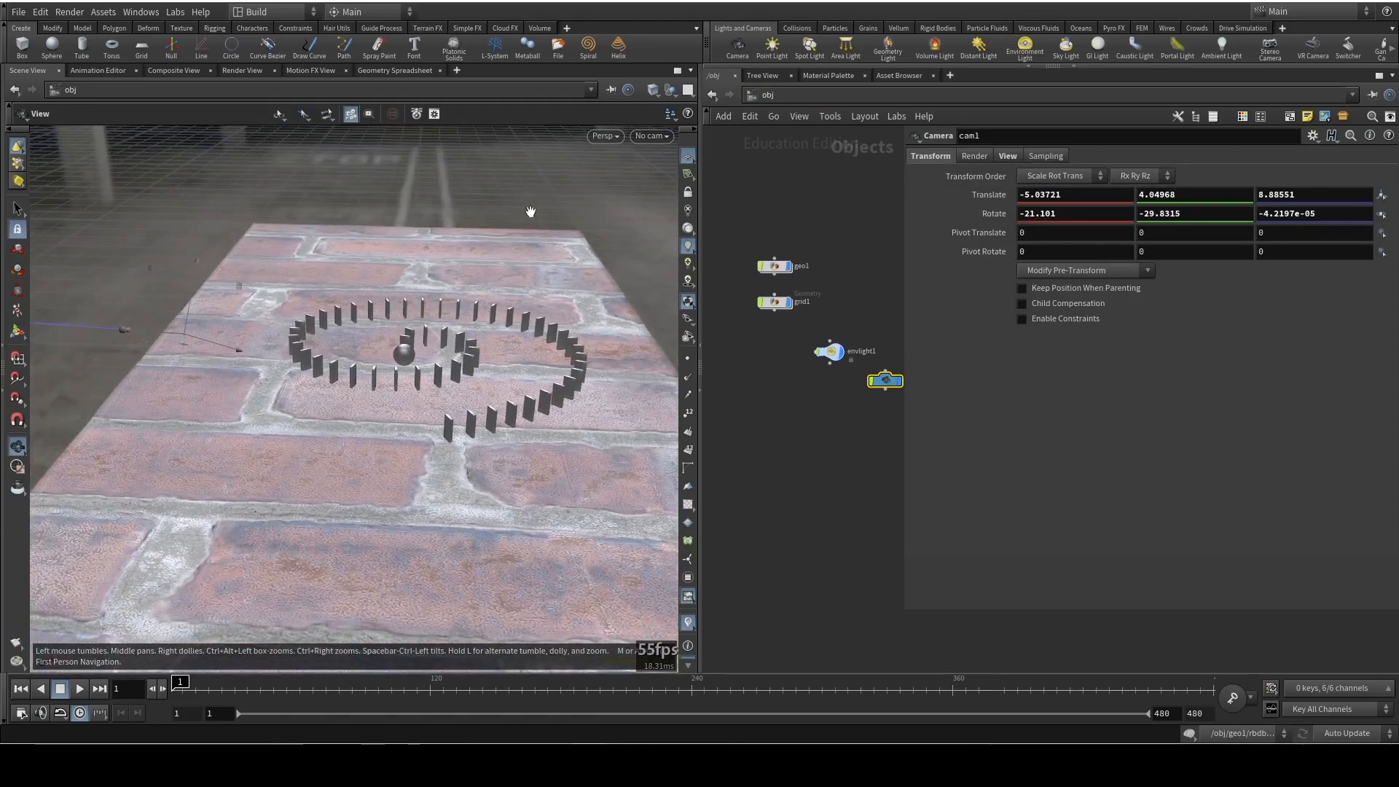
Start a preview render in the Render View using /out/mantra1 and the /obj/cam1 camera
left_click(243, 71)
left_click(291, 91)
left_click(310, 130)
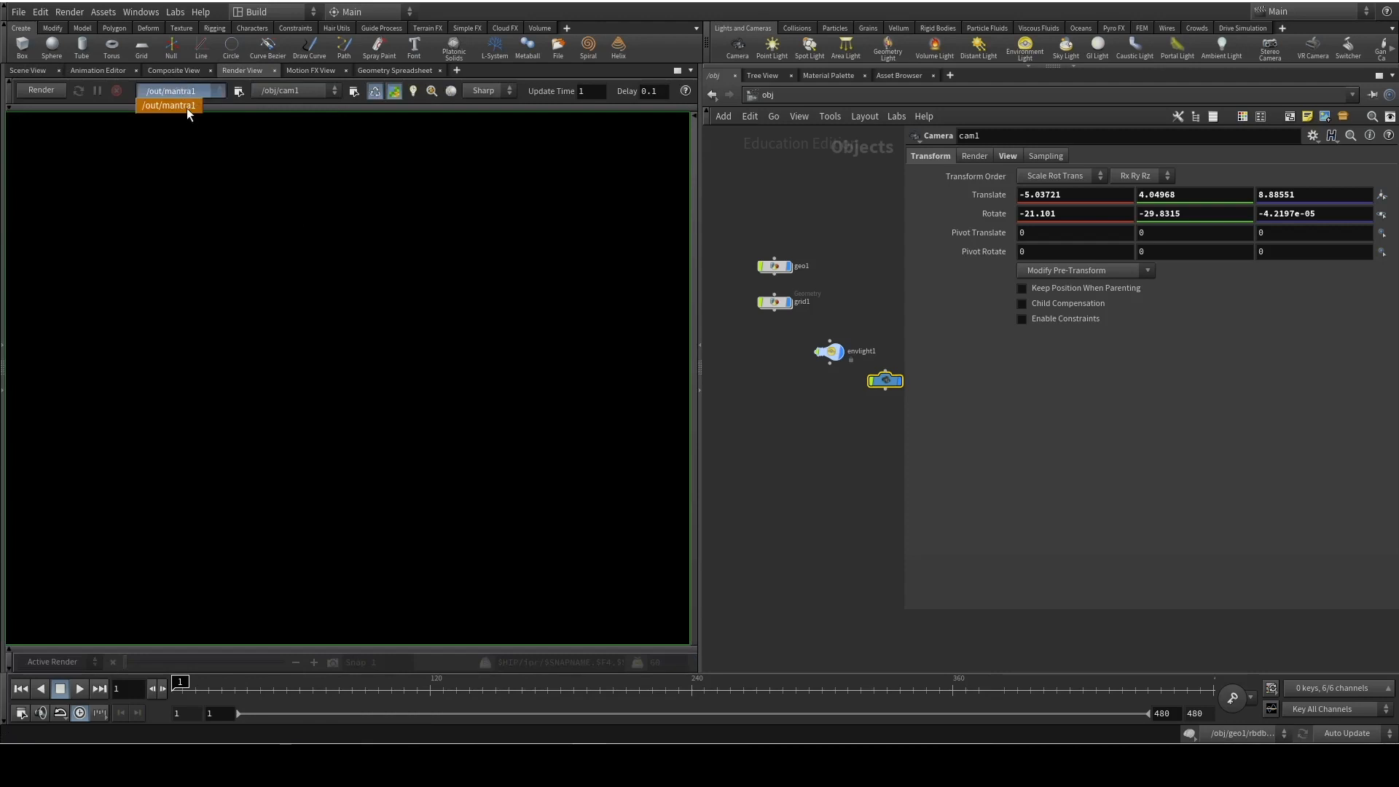
left_click(43, 89)
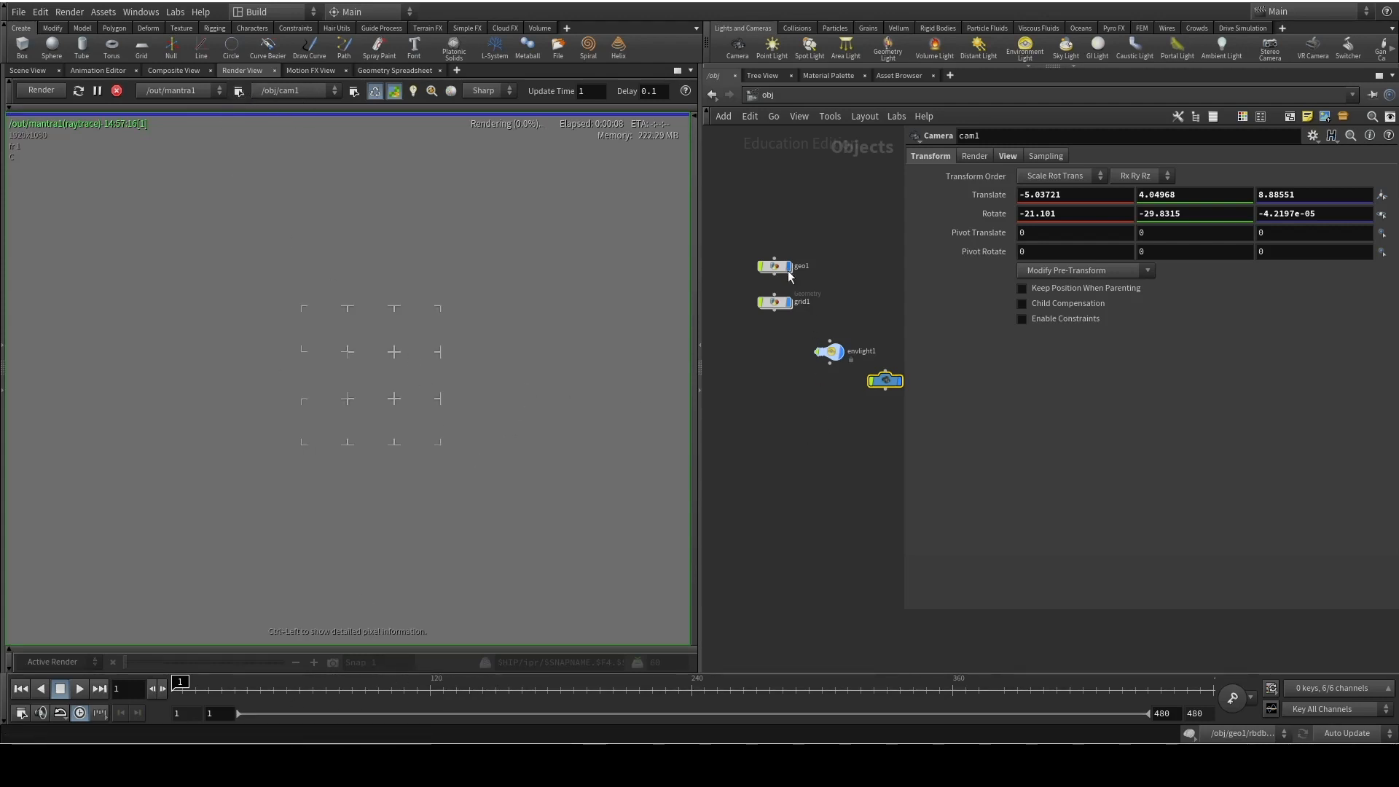
Rename the geo1 object to dominos
mouse_move(779, 274)
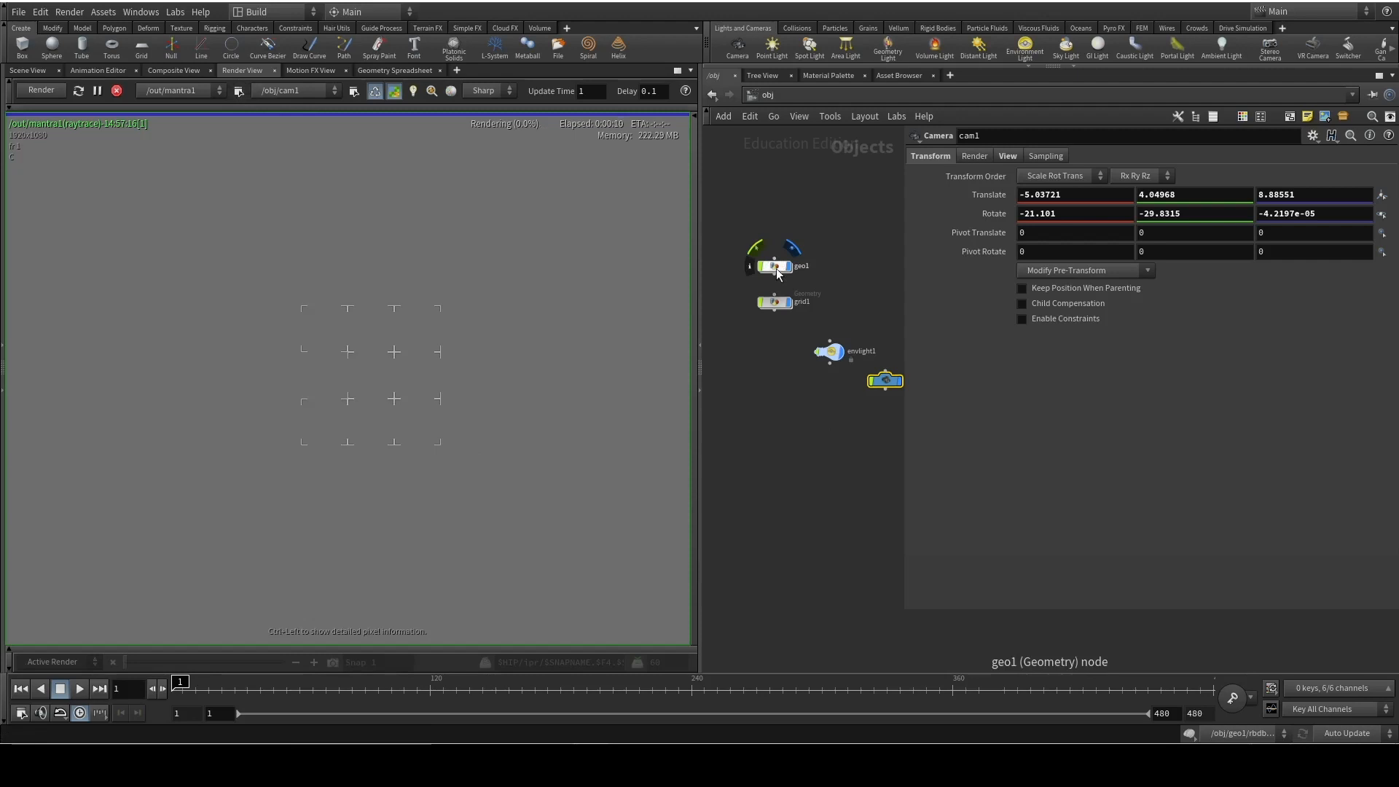
double_click(801, 266)
type("domino")
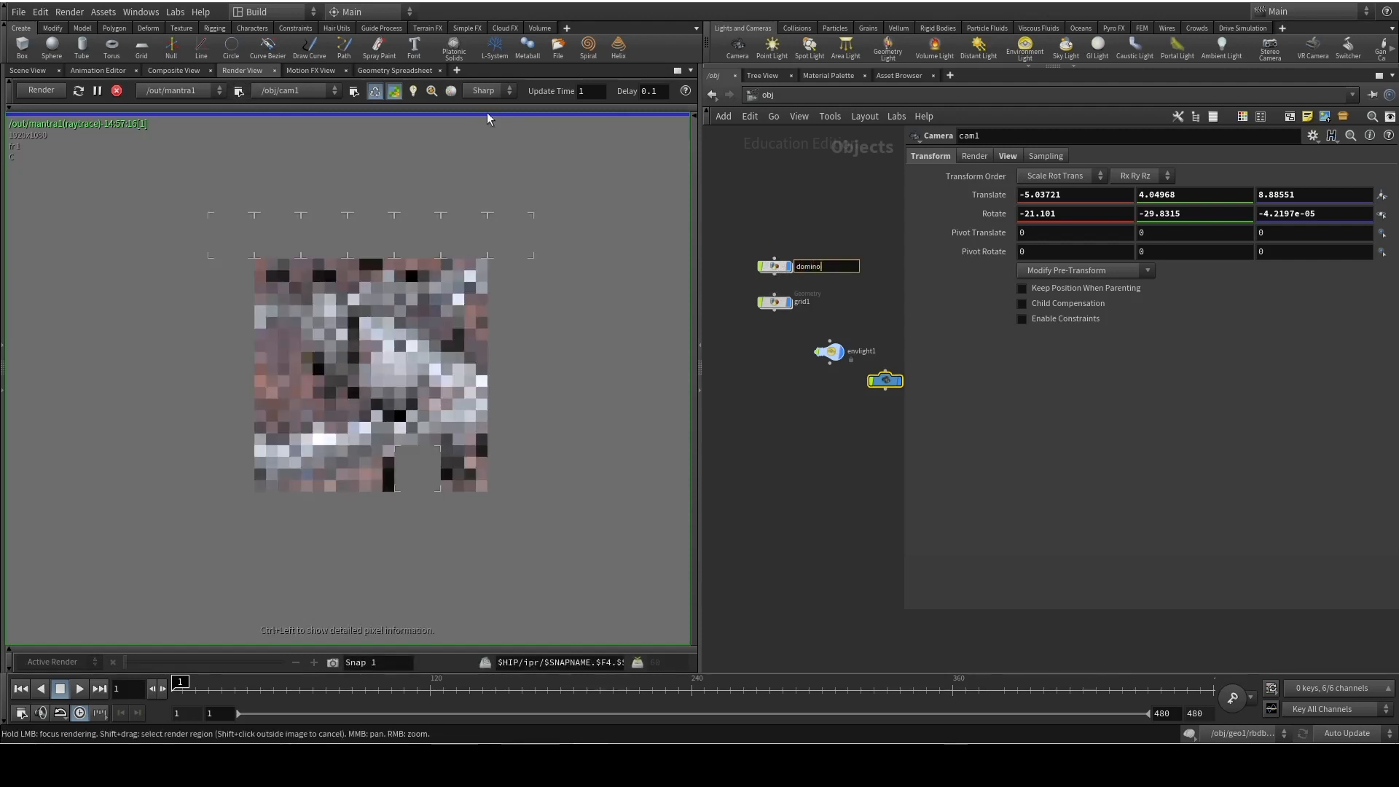
type("s")
key("Return")
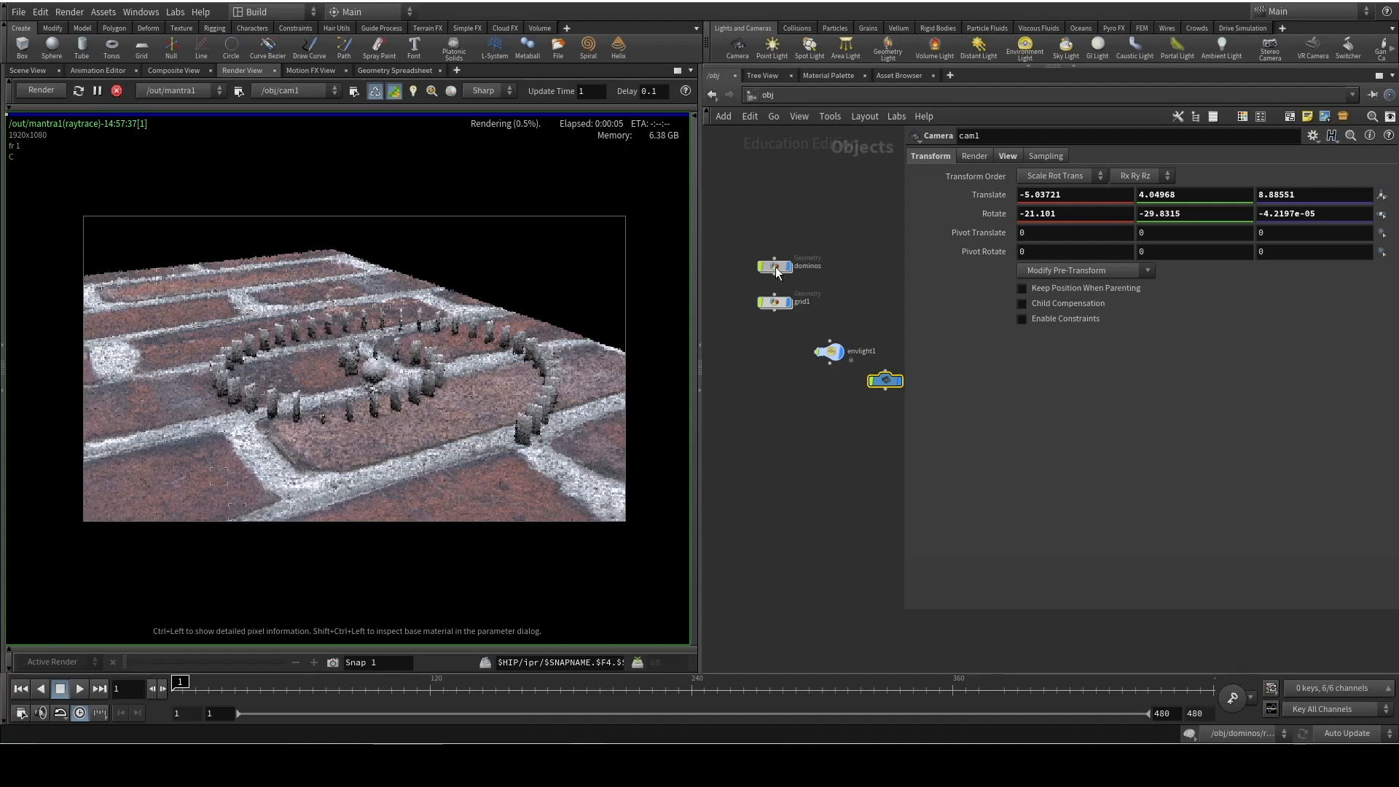
Inside the dominos network, preview the domino and ball material nodes in the live render and return the display to rbdio1
double_click(777, 273)
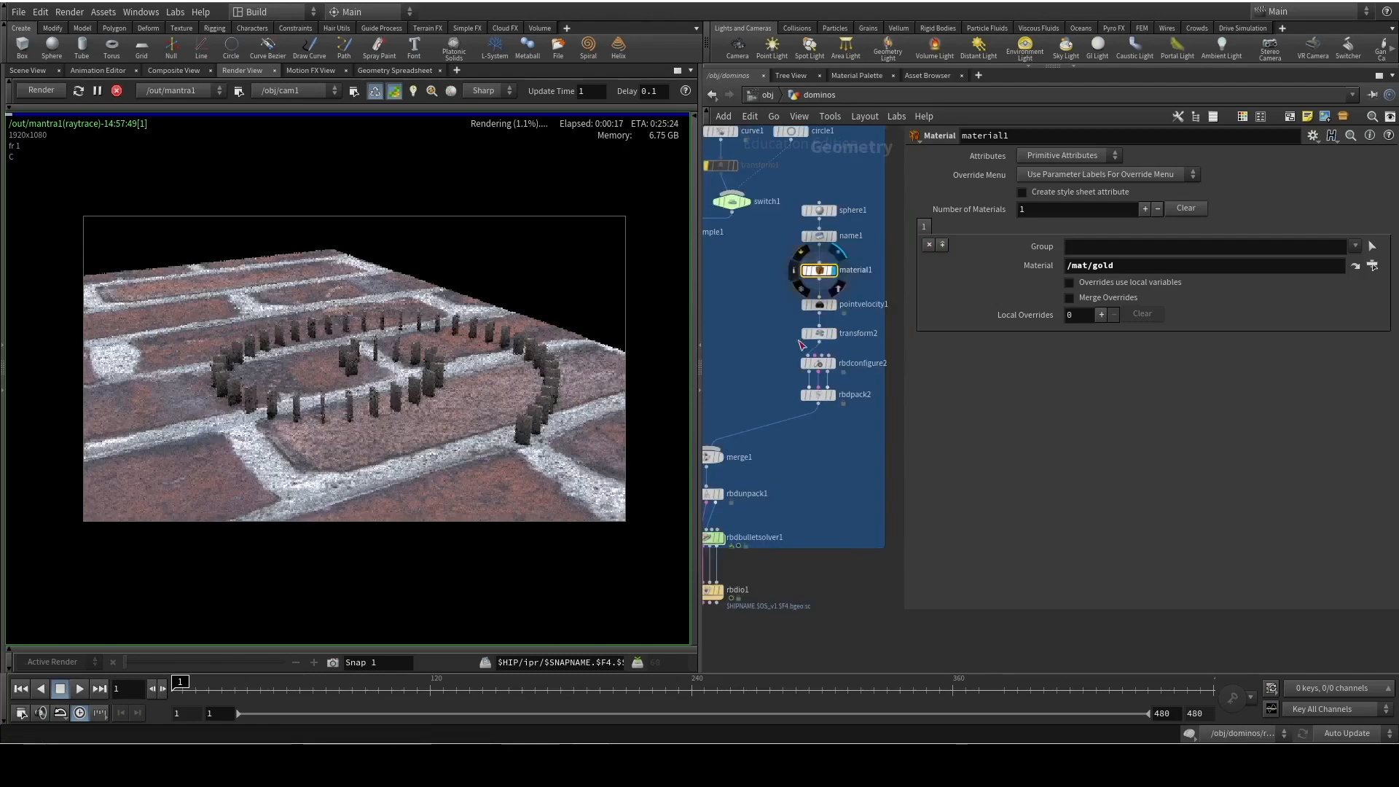
left_click(834, 271)
middle_click_drag(844, 578, 974, 550)
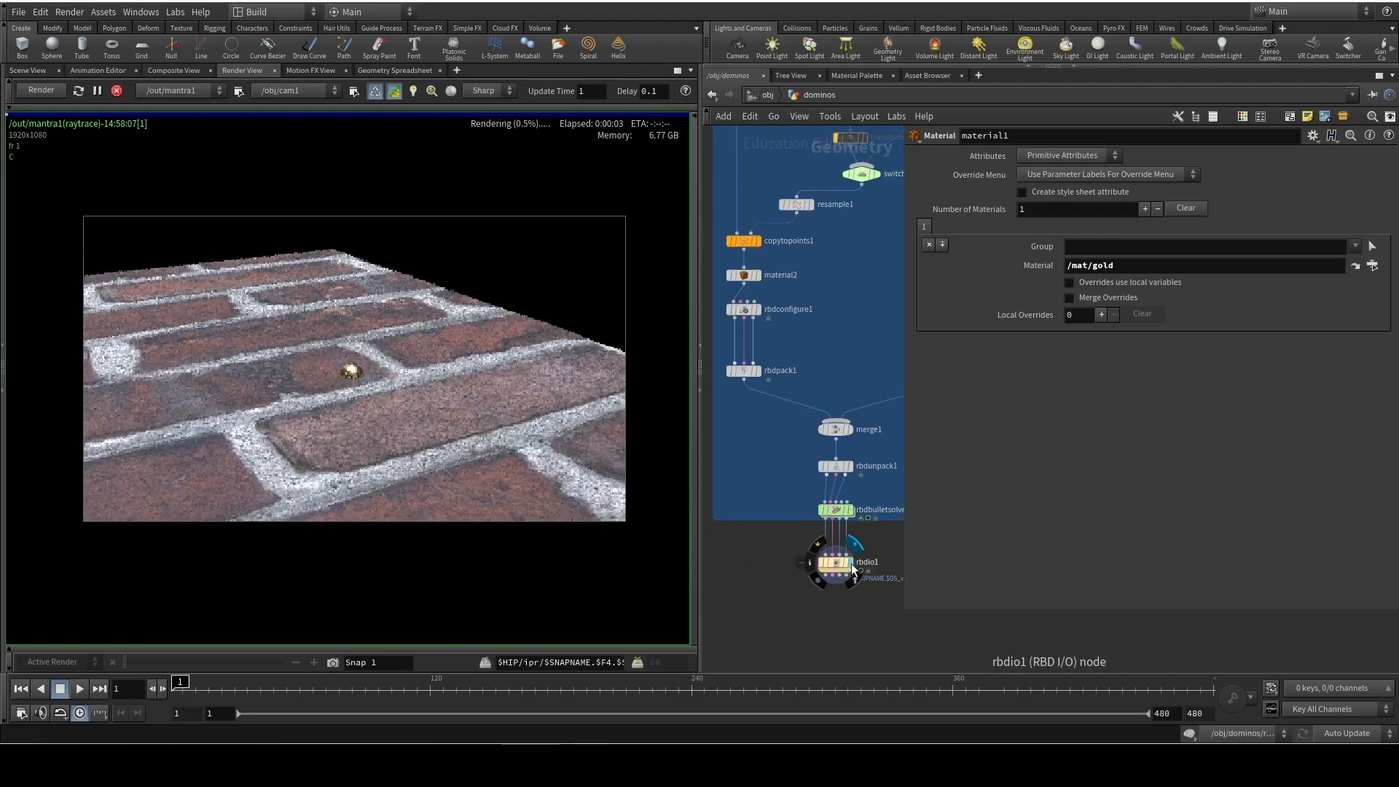